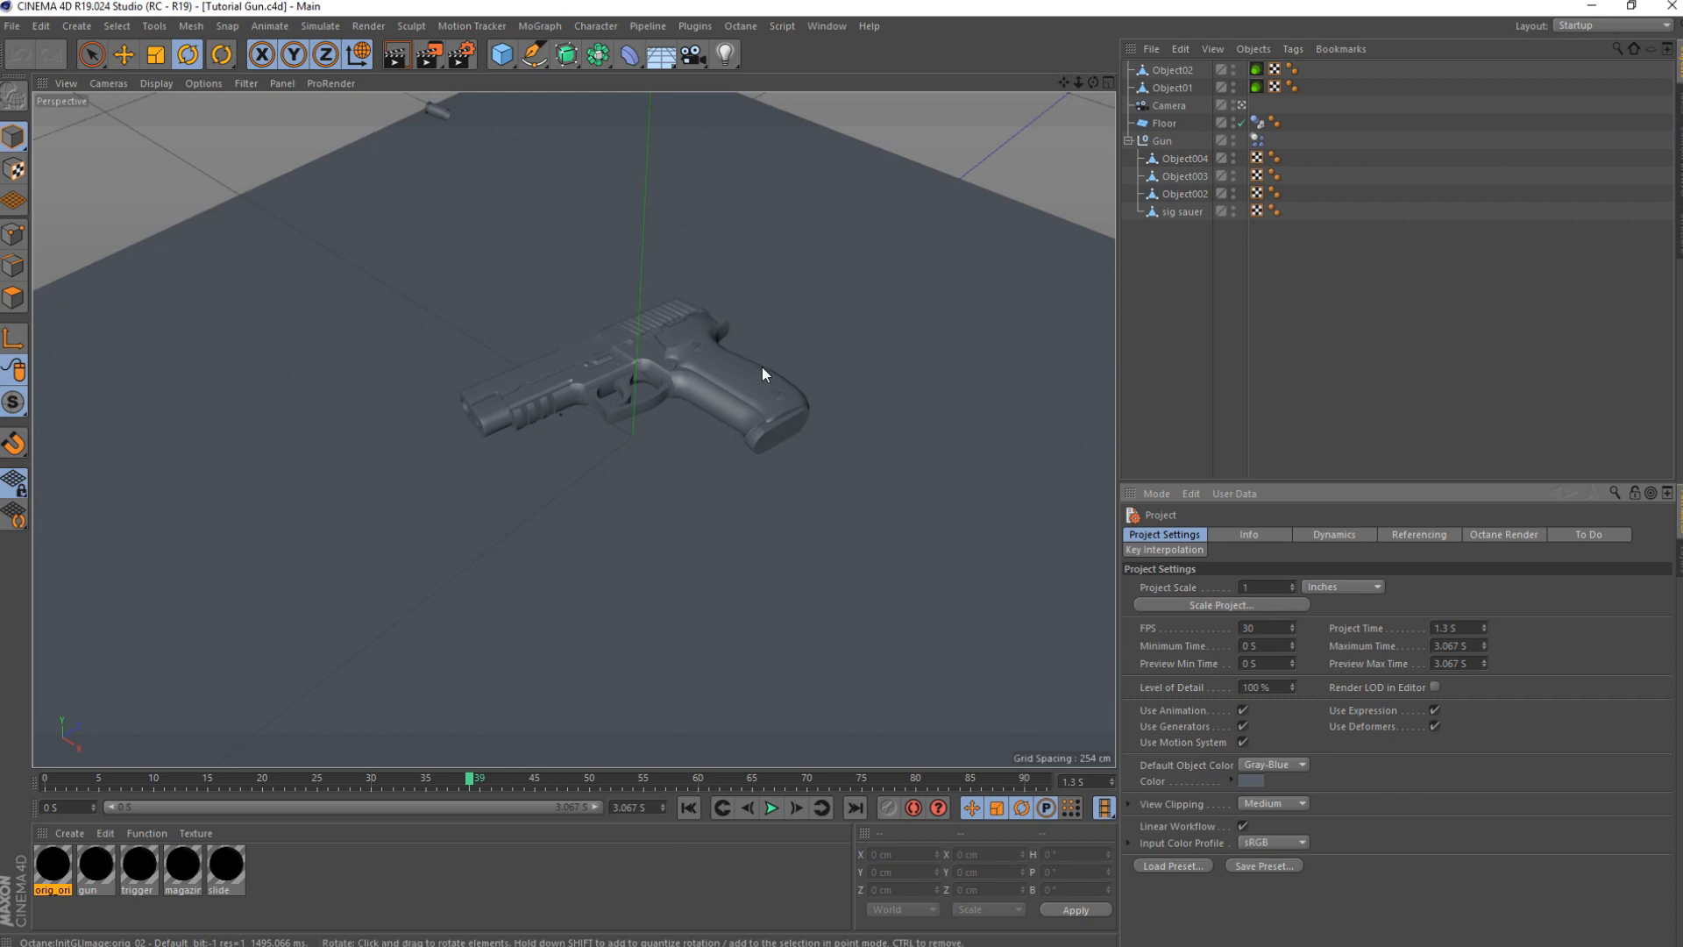
# - Switch to the Gun Animated.c4d project and render it in the Octane Live Viewer at a display scale of 0.5
pyautogui.click(830, 26)
pyautogui.click(856, 445)
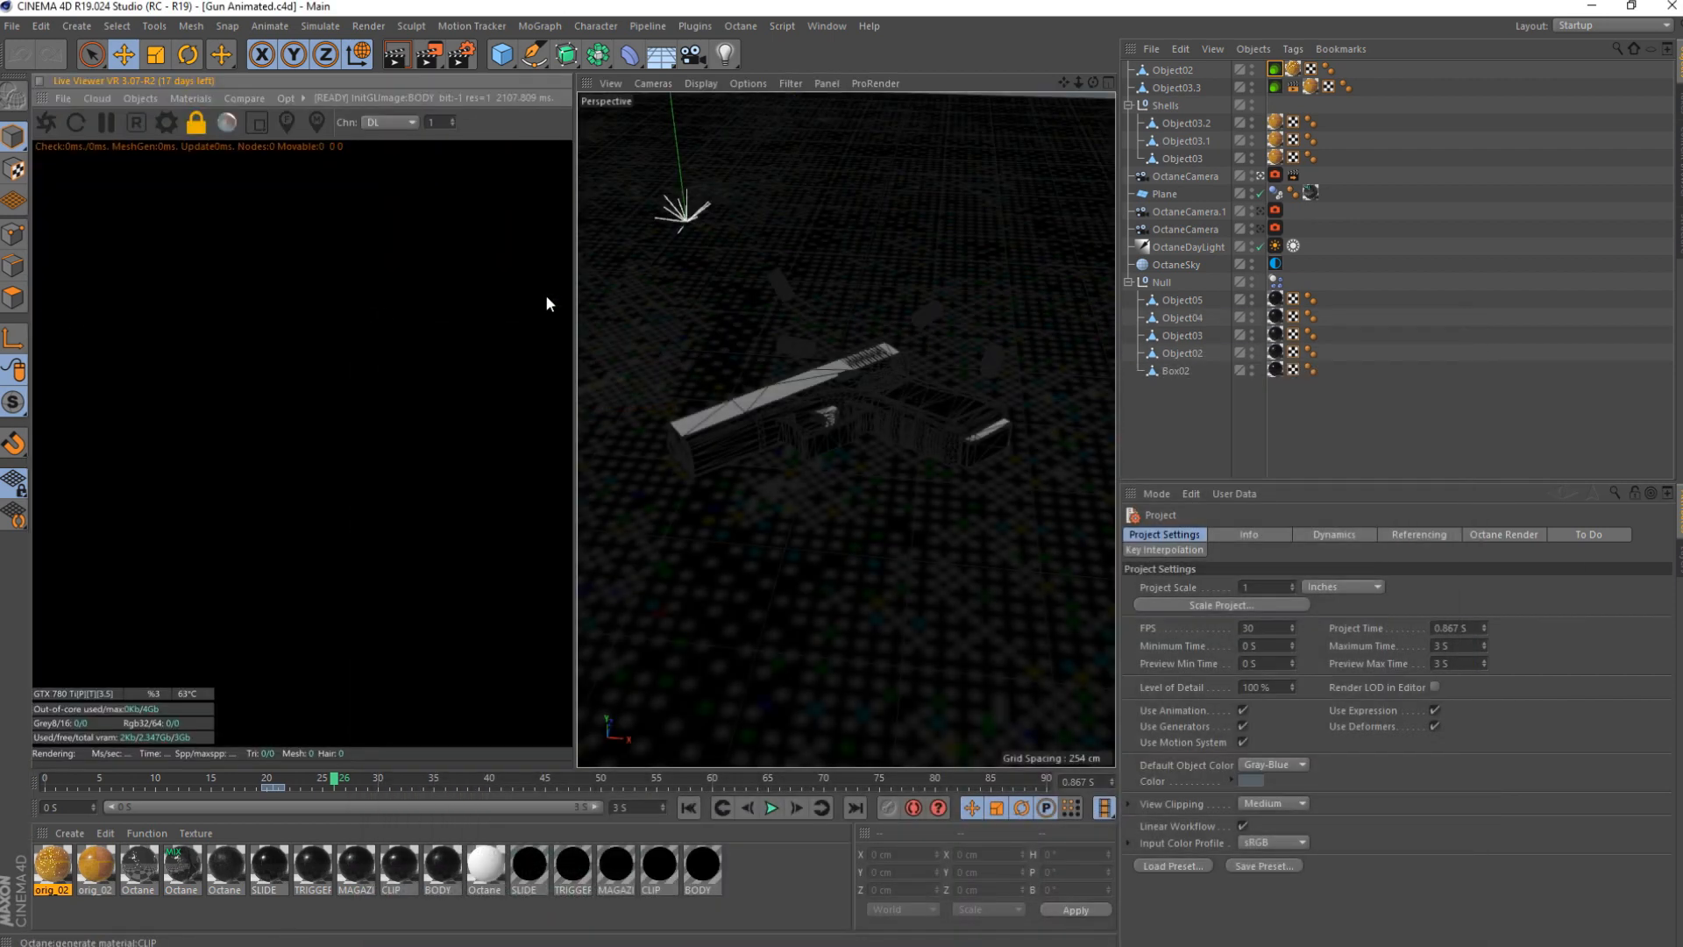
pyautogui.click(43, 125)
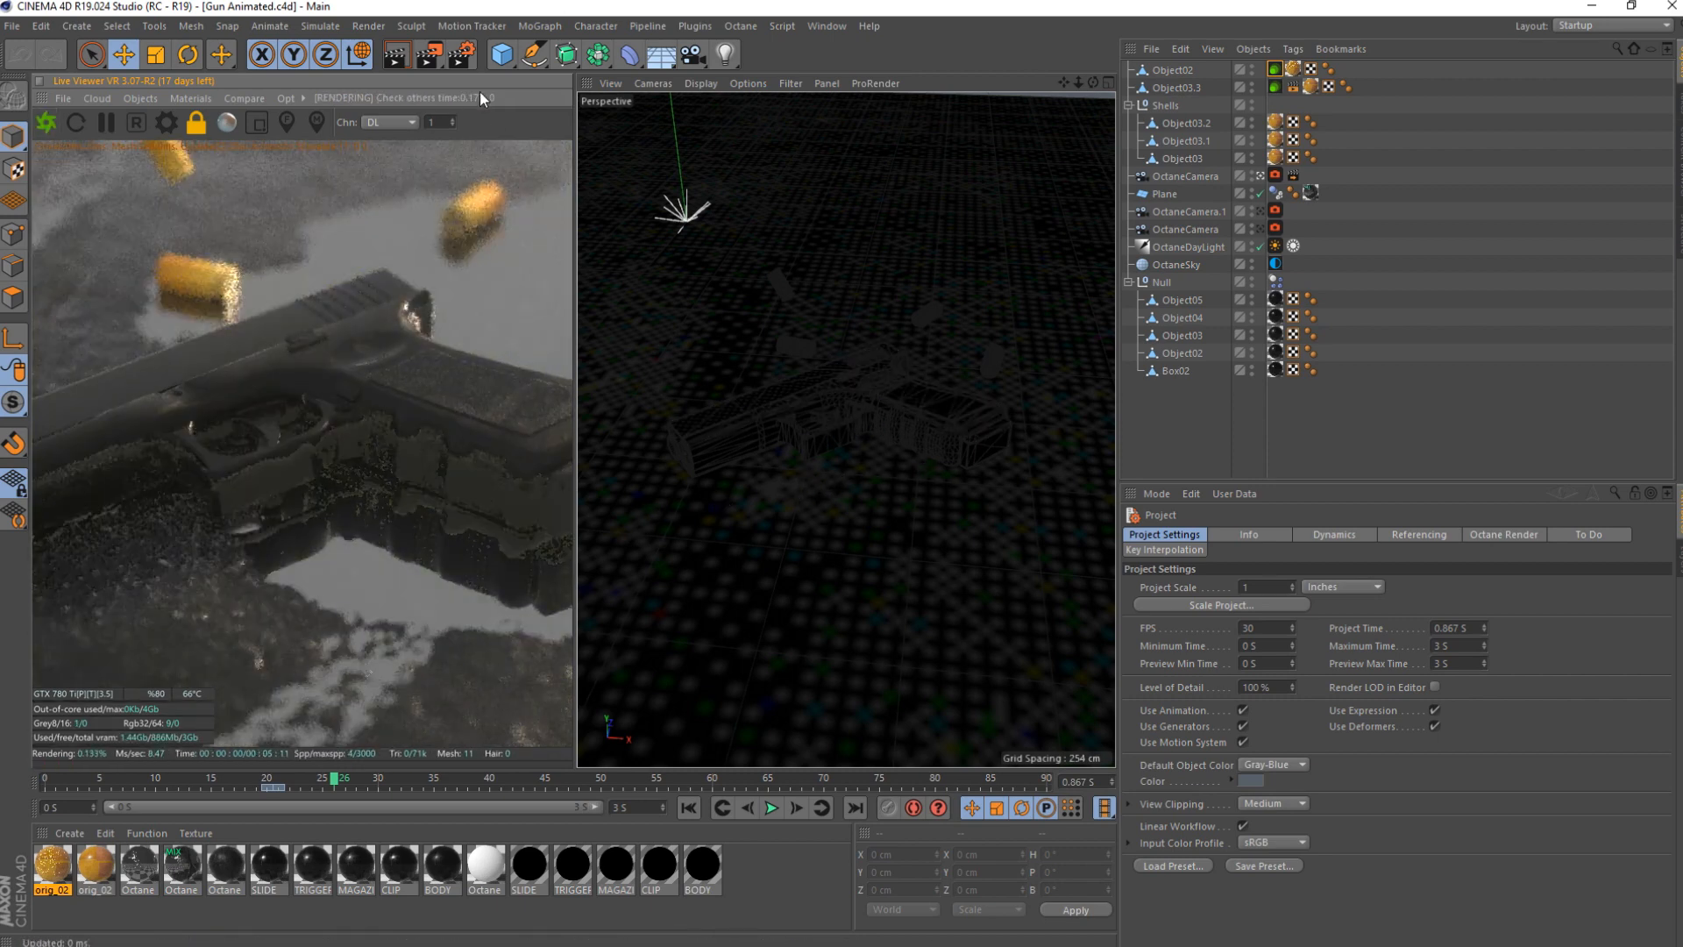
pyautogui.click(454, 126)
pyautogui.click(454, 126)
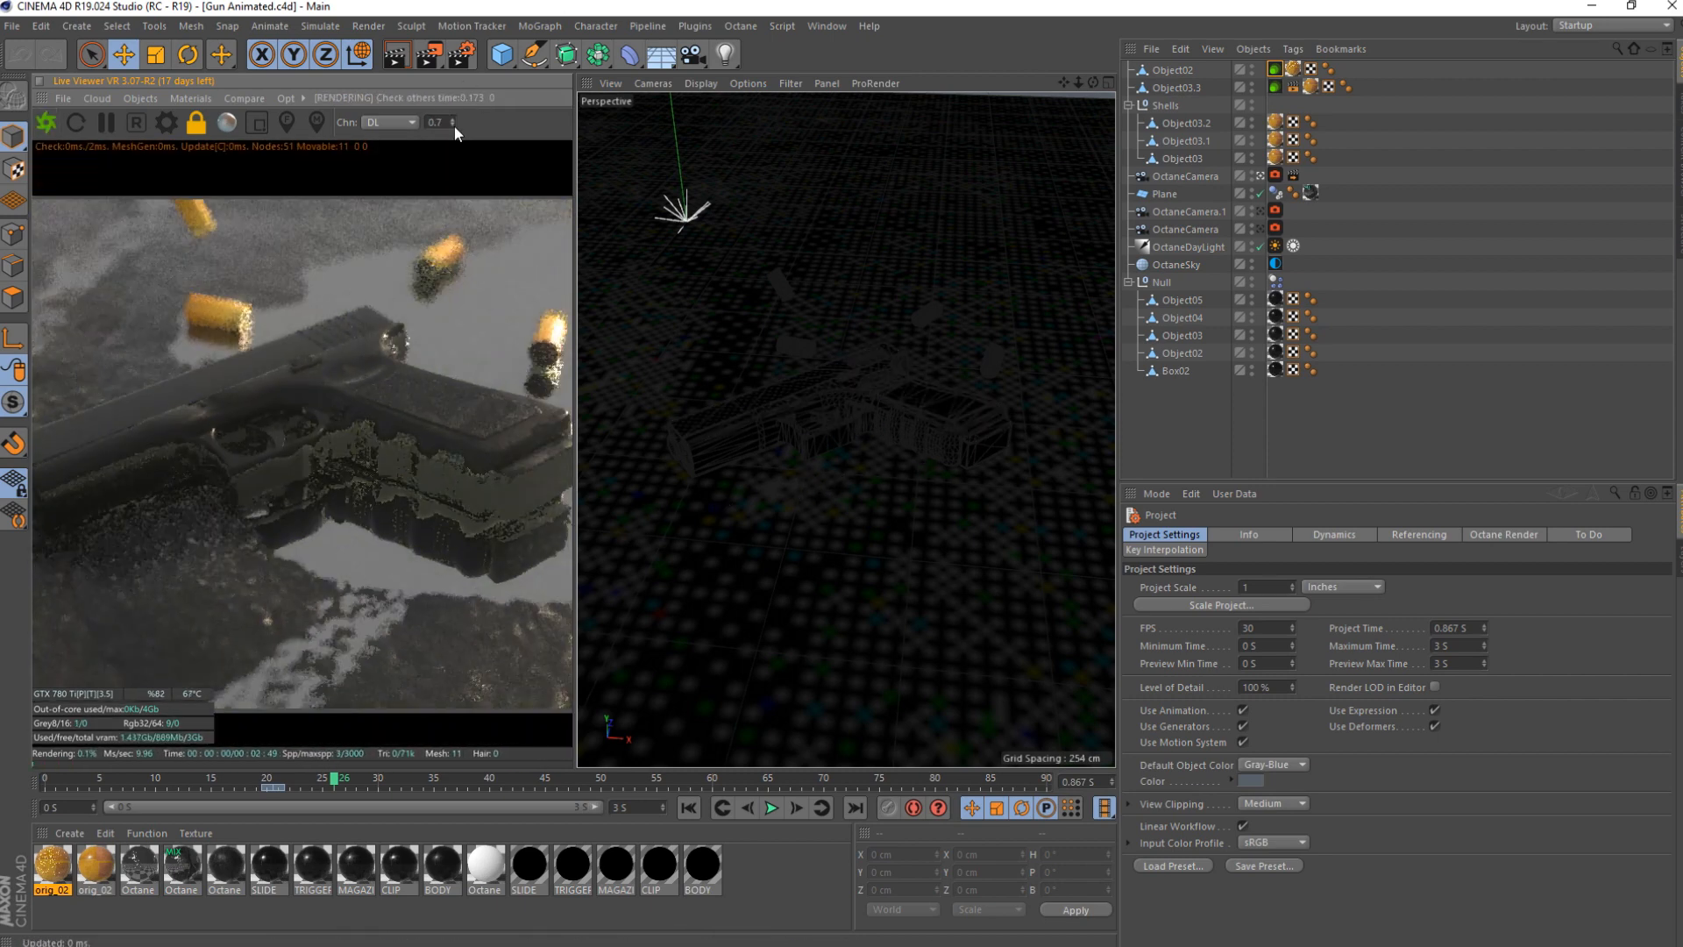
pyautogui.click(454, 126)
pyautogui.click(454, 126)
pyautogui.click(454, 126)
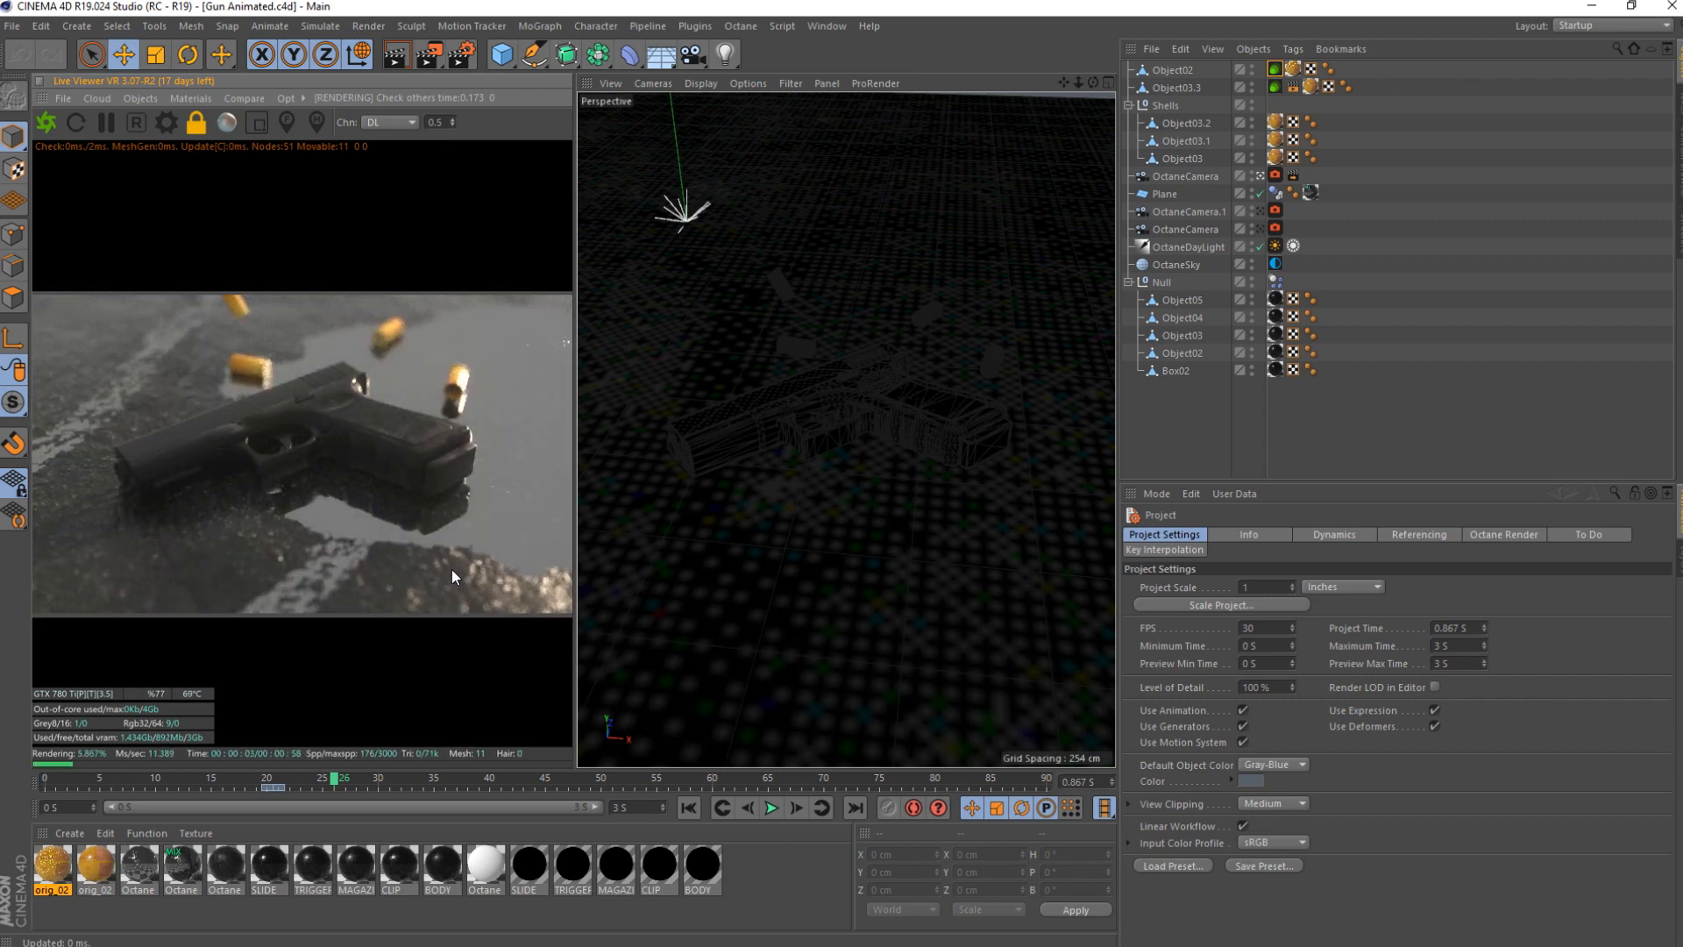
# - Return to the Tutorial Gun.c4d project, start its live Octane render and frame the gun closer in the camera view
pyautogui.click(827, 25)
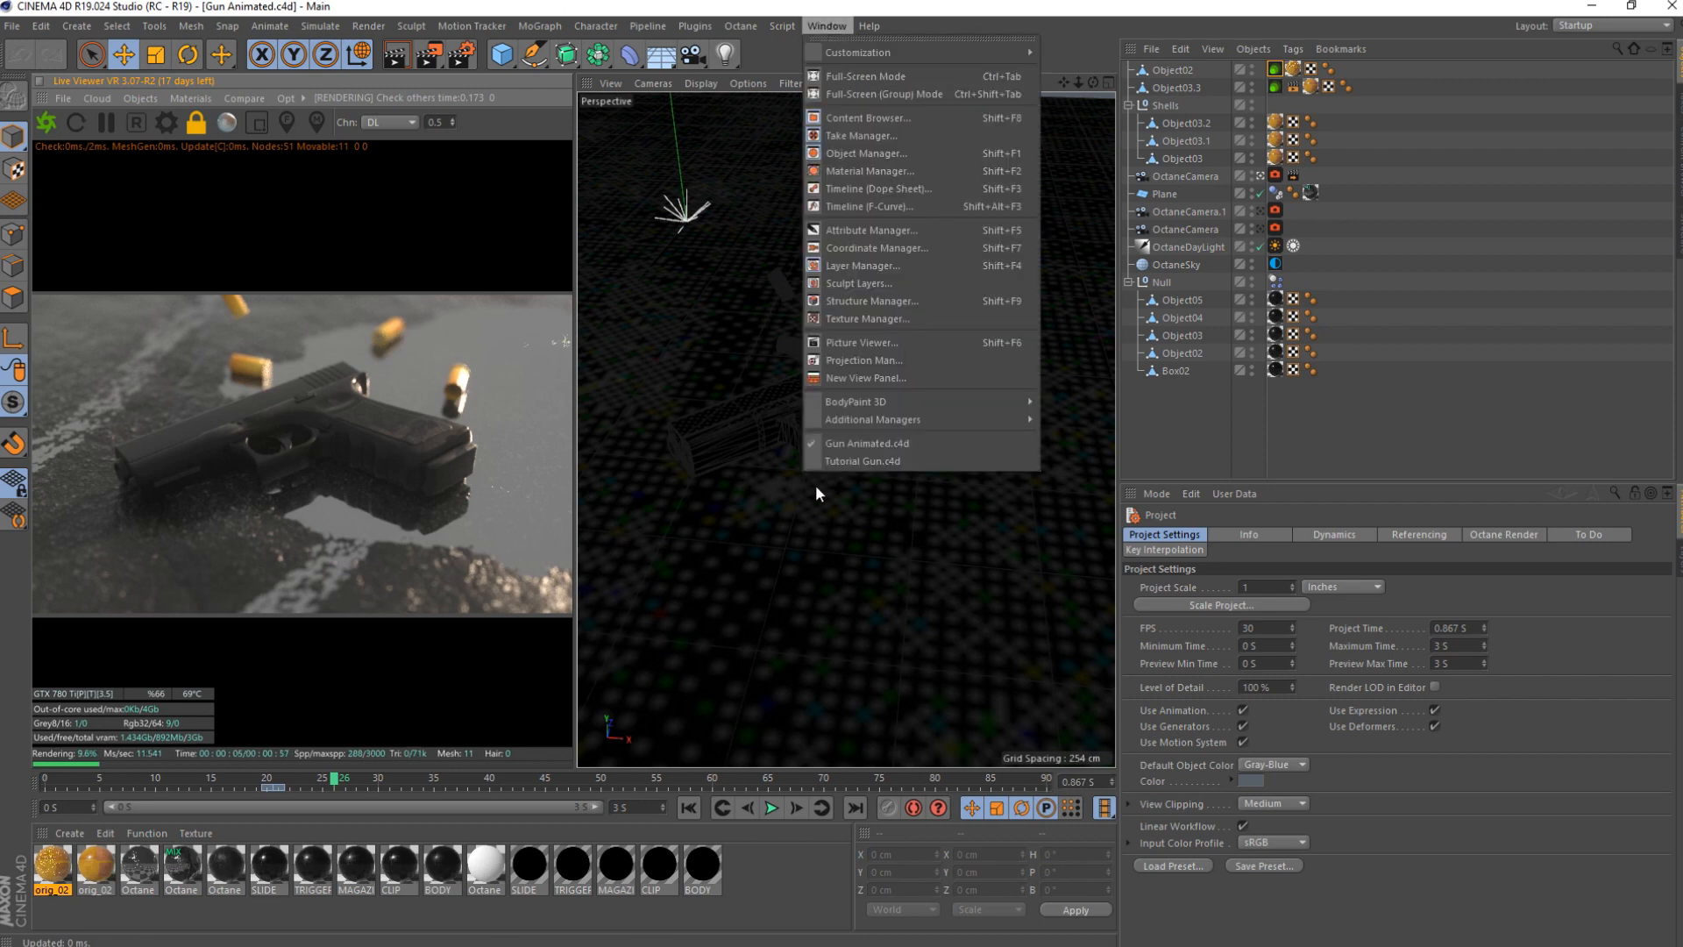
pyautogui.click(841, 461)
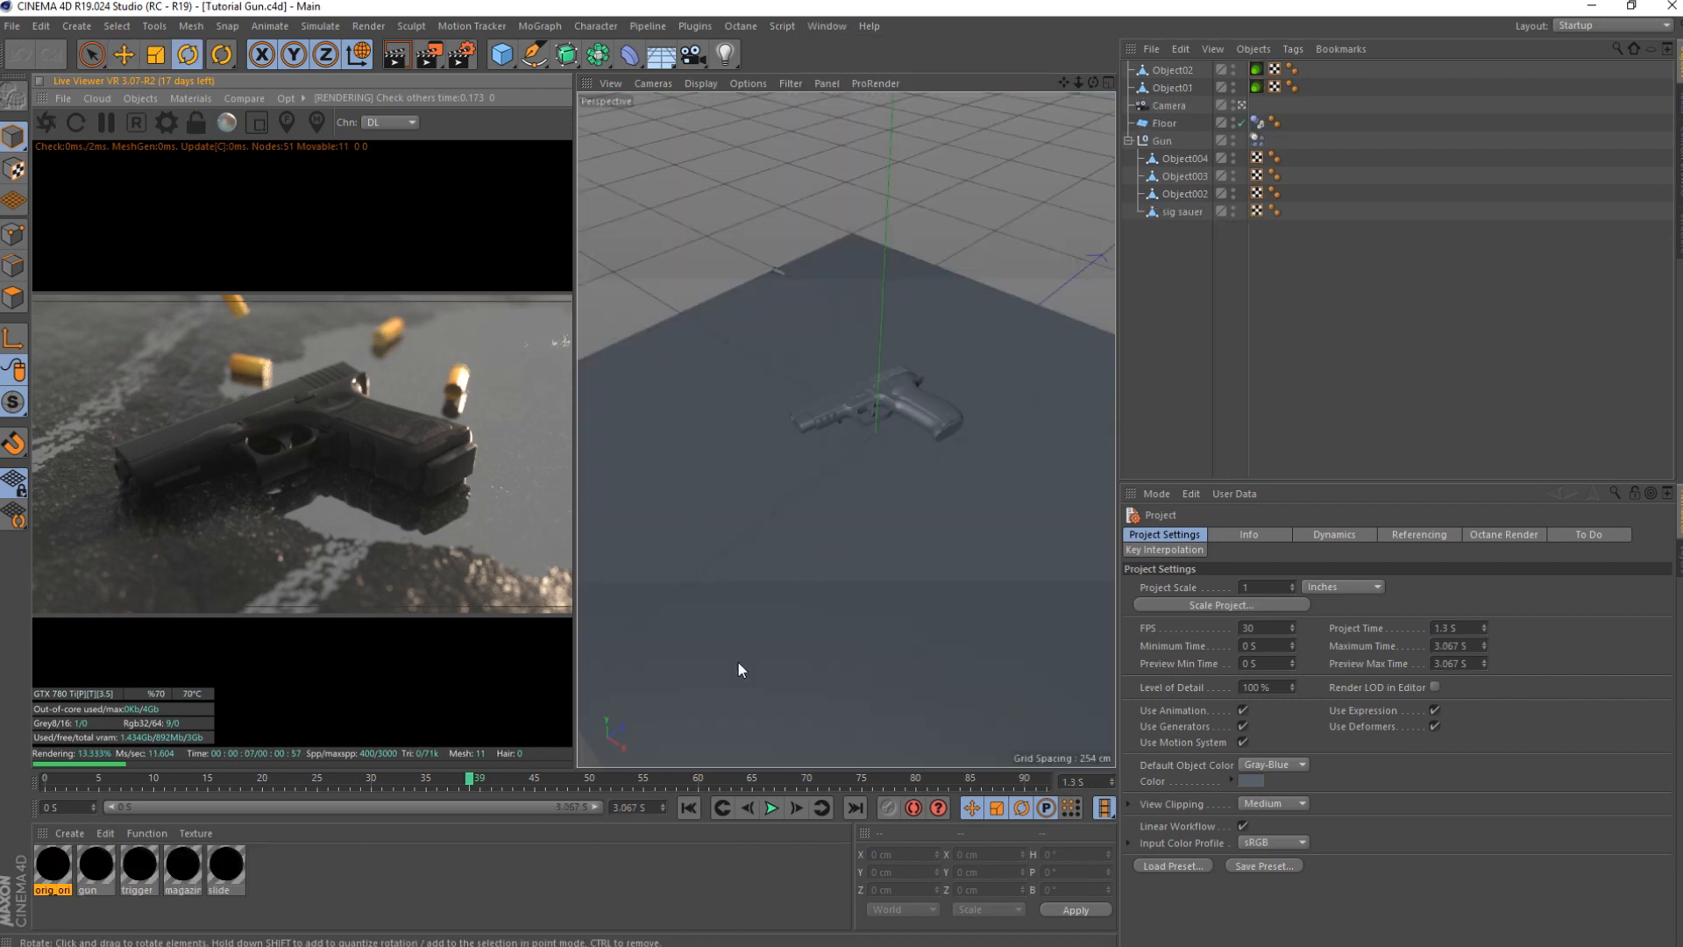
pyautogui.click(53, 131)
pyautogui.moveTo(1059, 82)
pyautogui.mouseDown()
pyautogui.moveTo(1040, 93)
pyautogui.moveTo(1081, 77)
pyautogui.mouseUp()
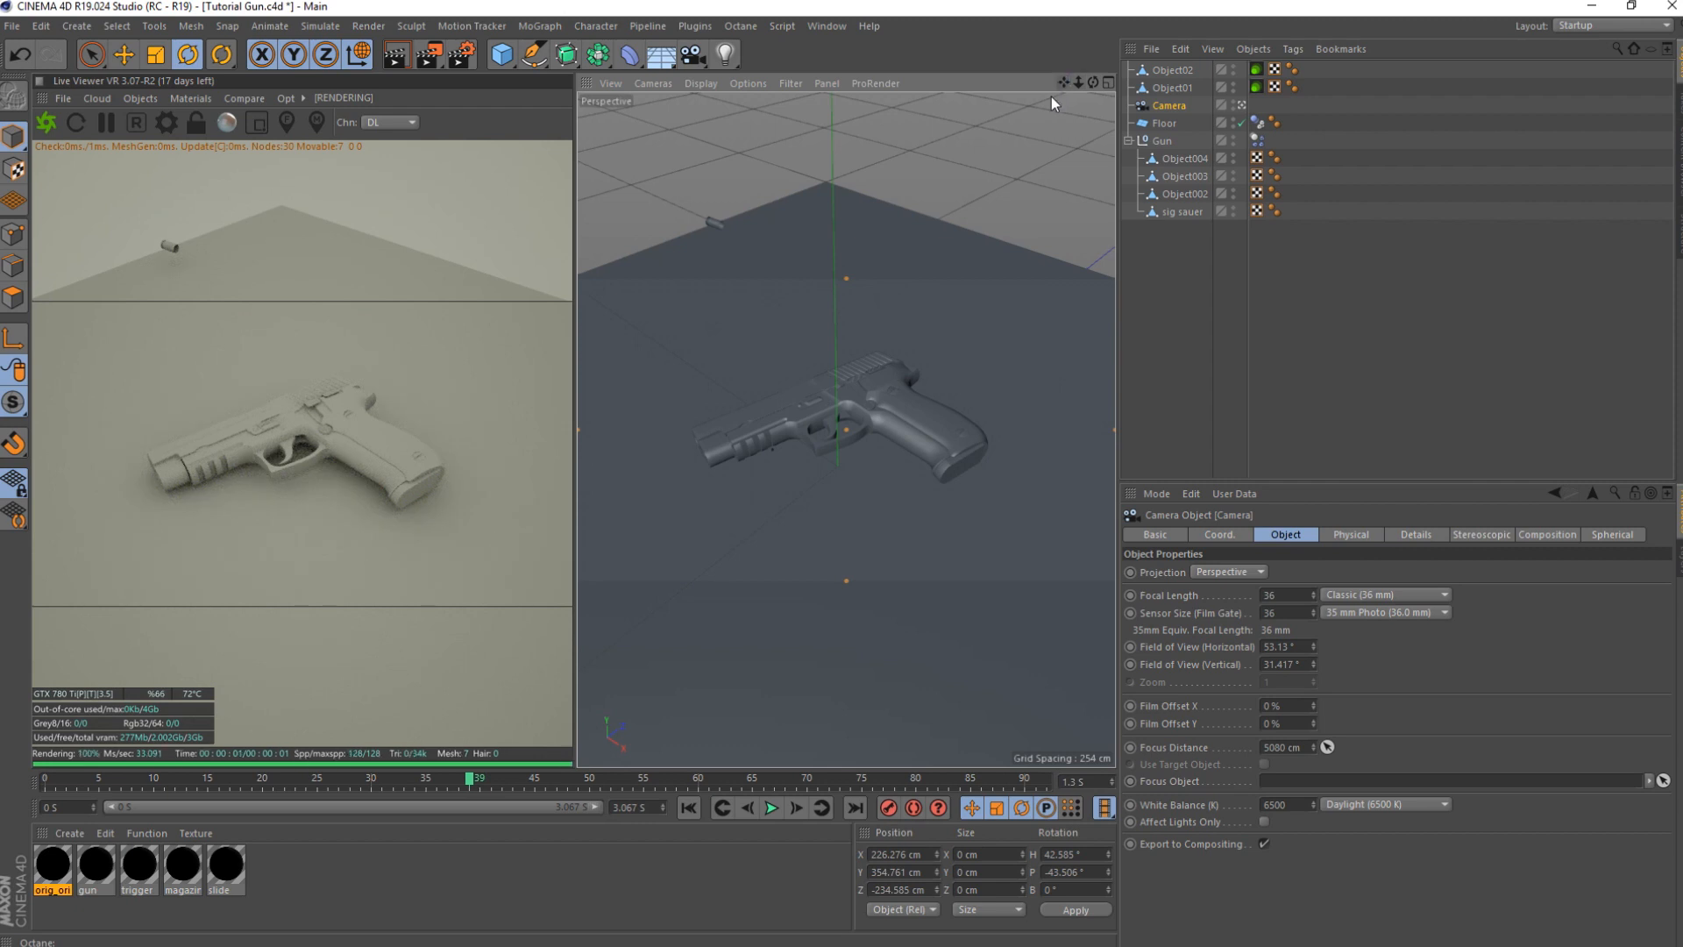
# - Delete all five existing materials, orig_orig_02, gun, trigger, magazine and slide, from the project
pyautogui.click(306, 865)
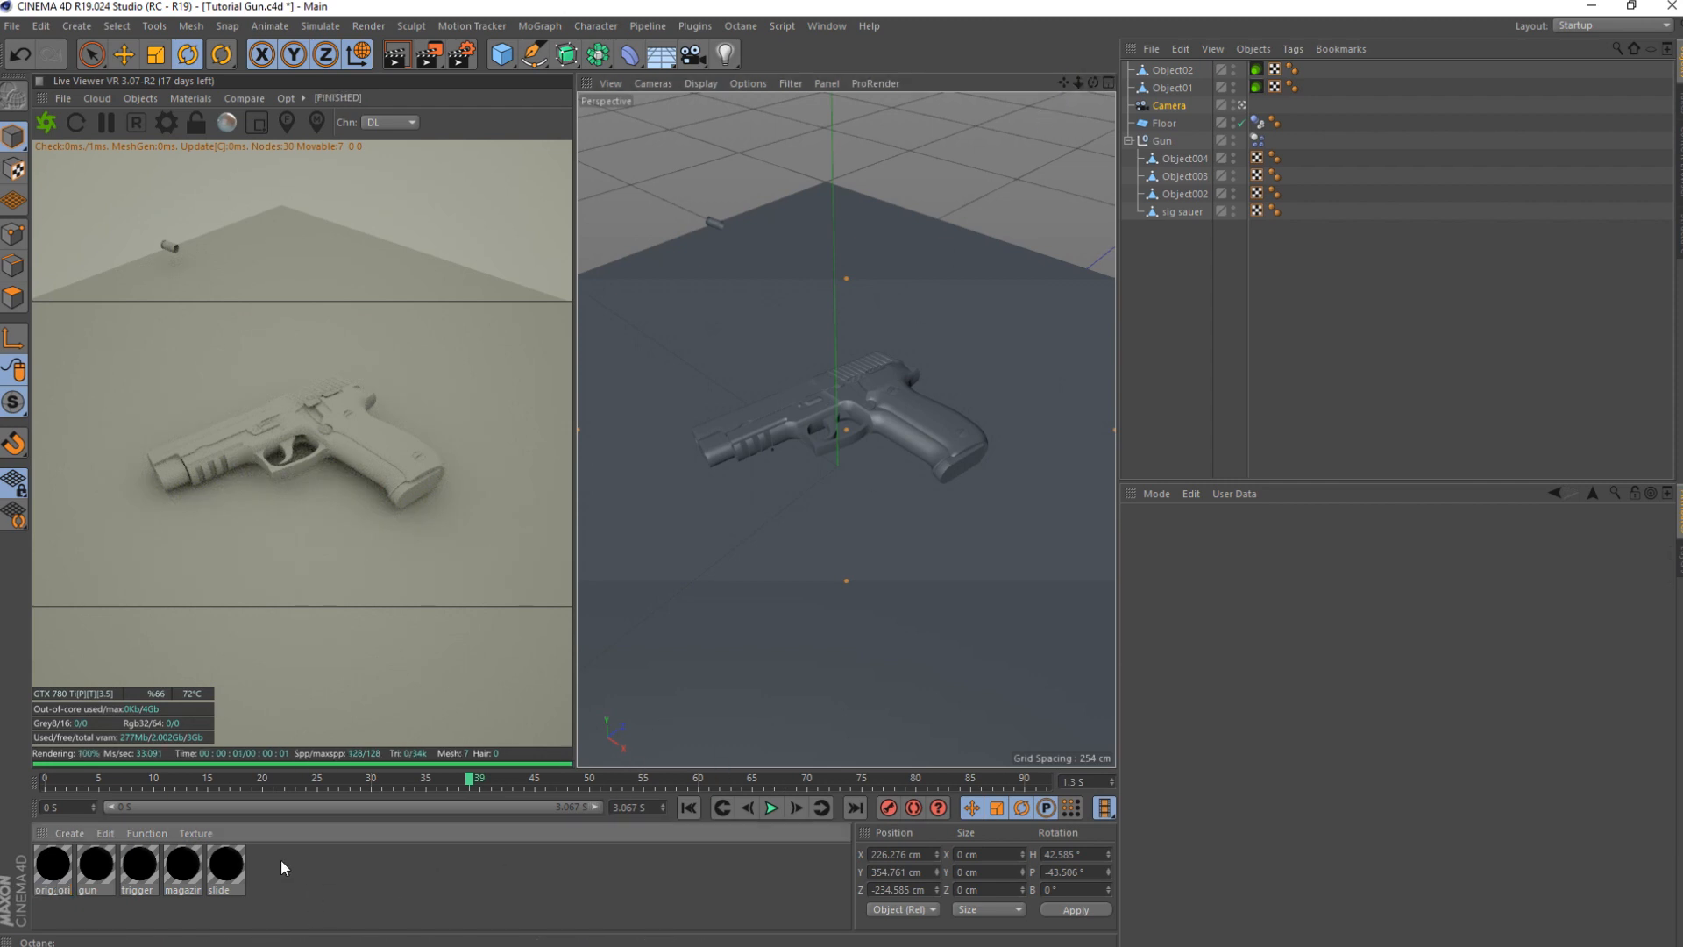
pyautogui.moveTo(288, 863); pyautogui.dragTo(42, 880)
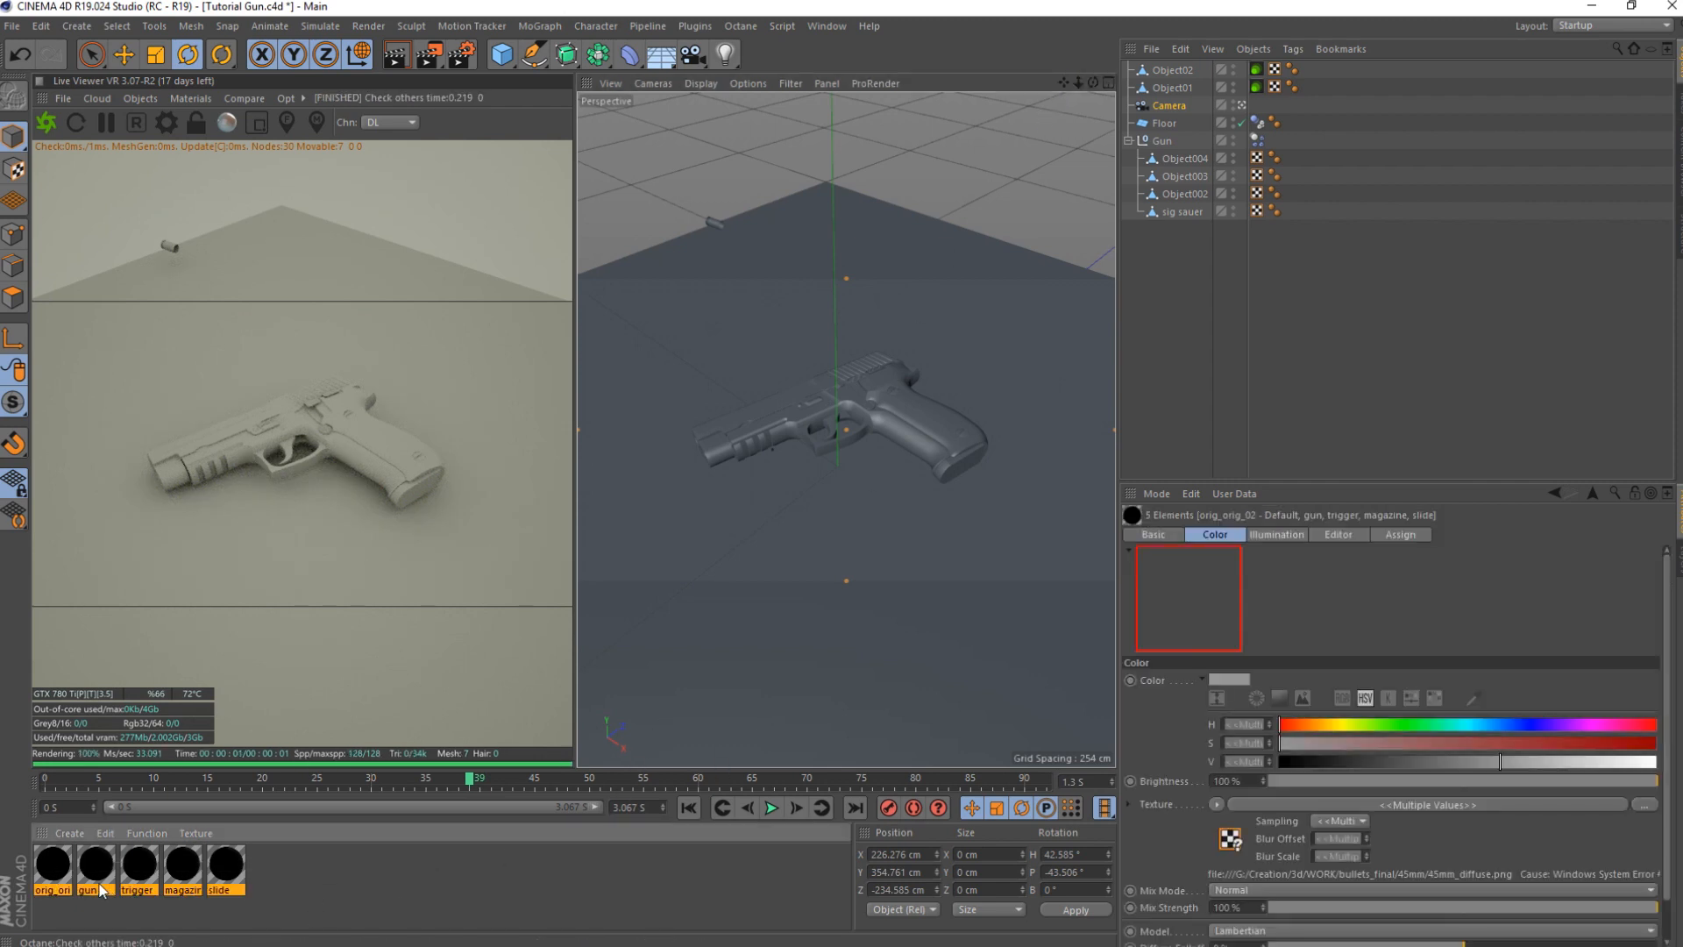
pyautogui.press('Delete')
# - Create a new Octane material of type Diffuse, look at its settings in the Material Editor and close the editor
pyautogui.click(57, 833)
pyautogui.moveTo(125, 703)
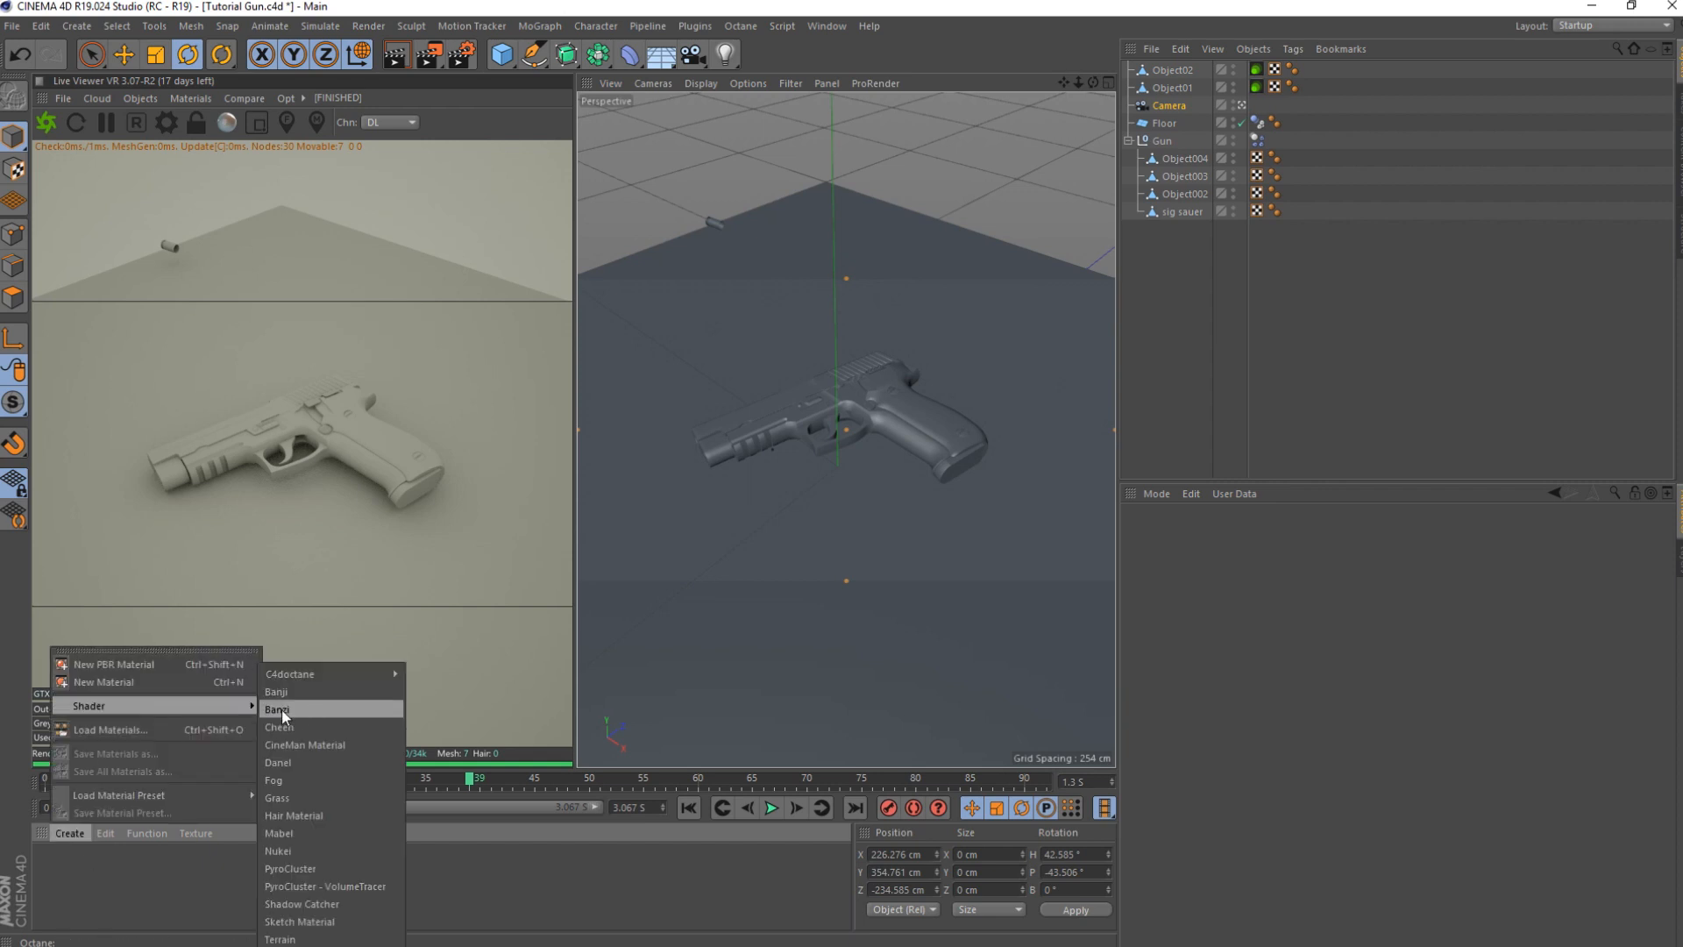
pyautogui.click(414, 673)
pyautogui.doubleClick(55, 866)
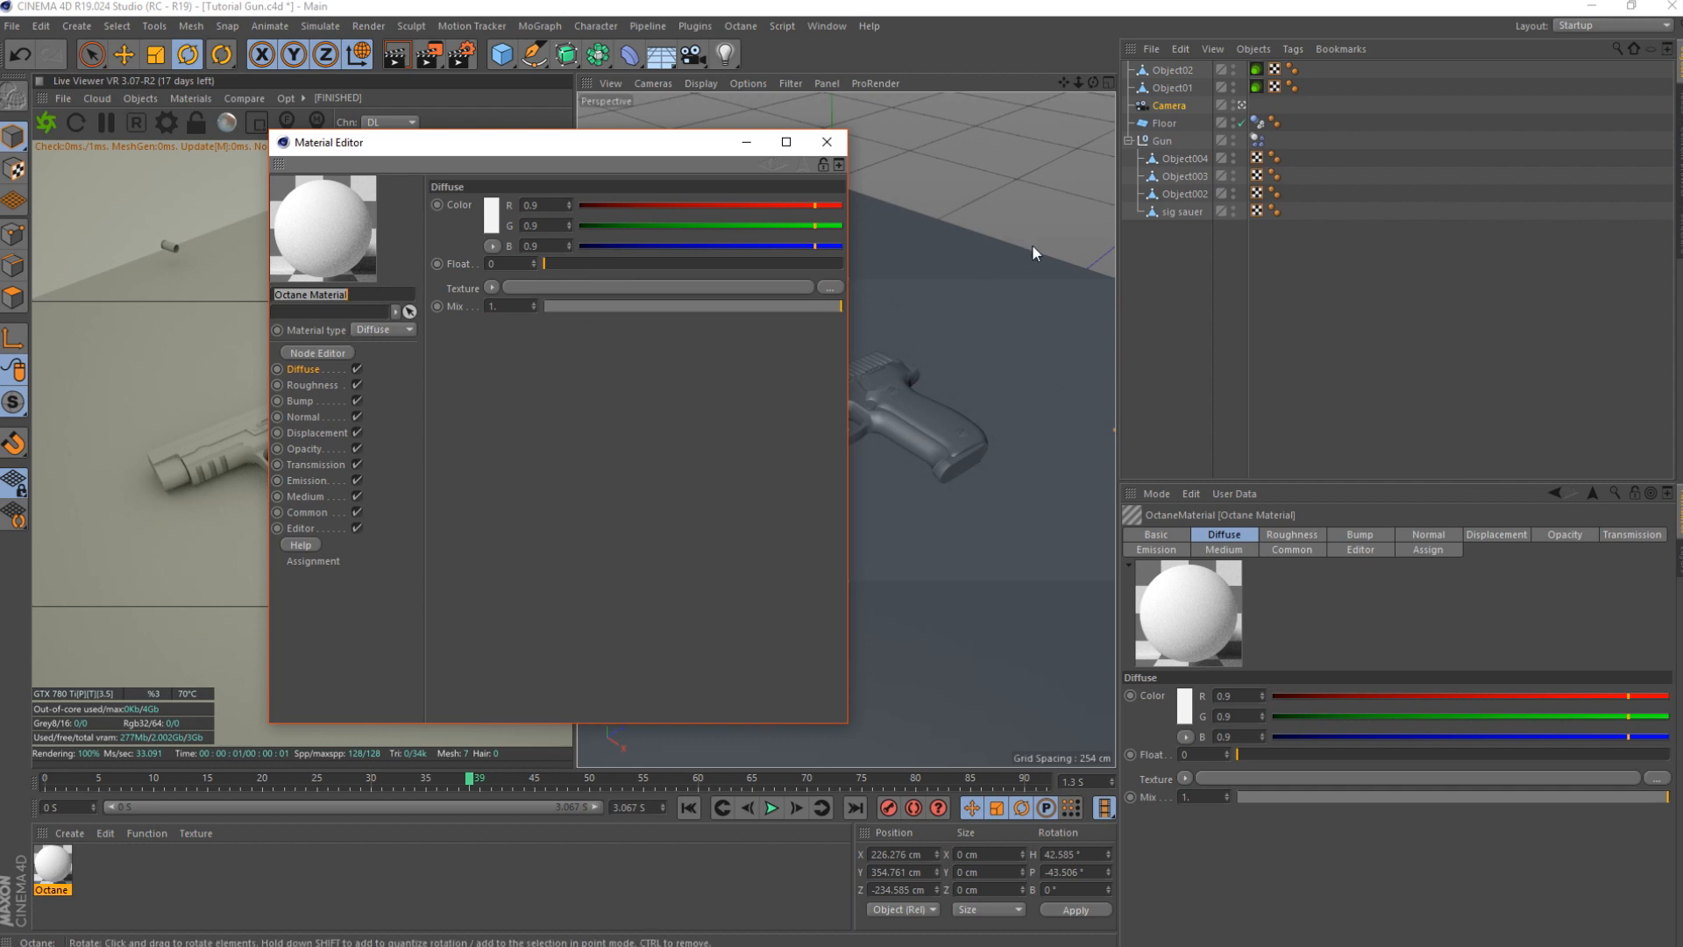
pyautogui.click(827, 142)
# - Rename the gun parts Object004 as Slide and Object003 as Mag
pyautogui.click(1169, 158)
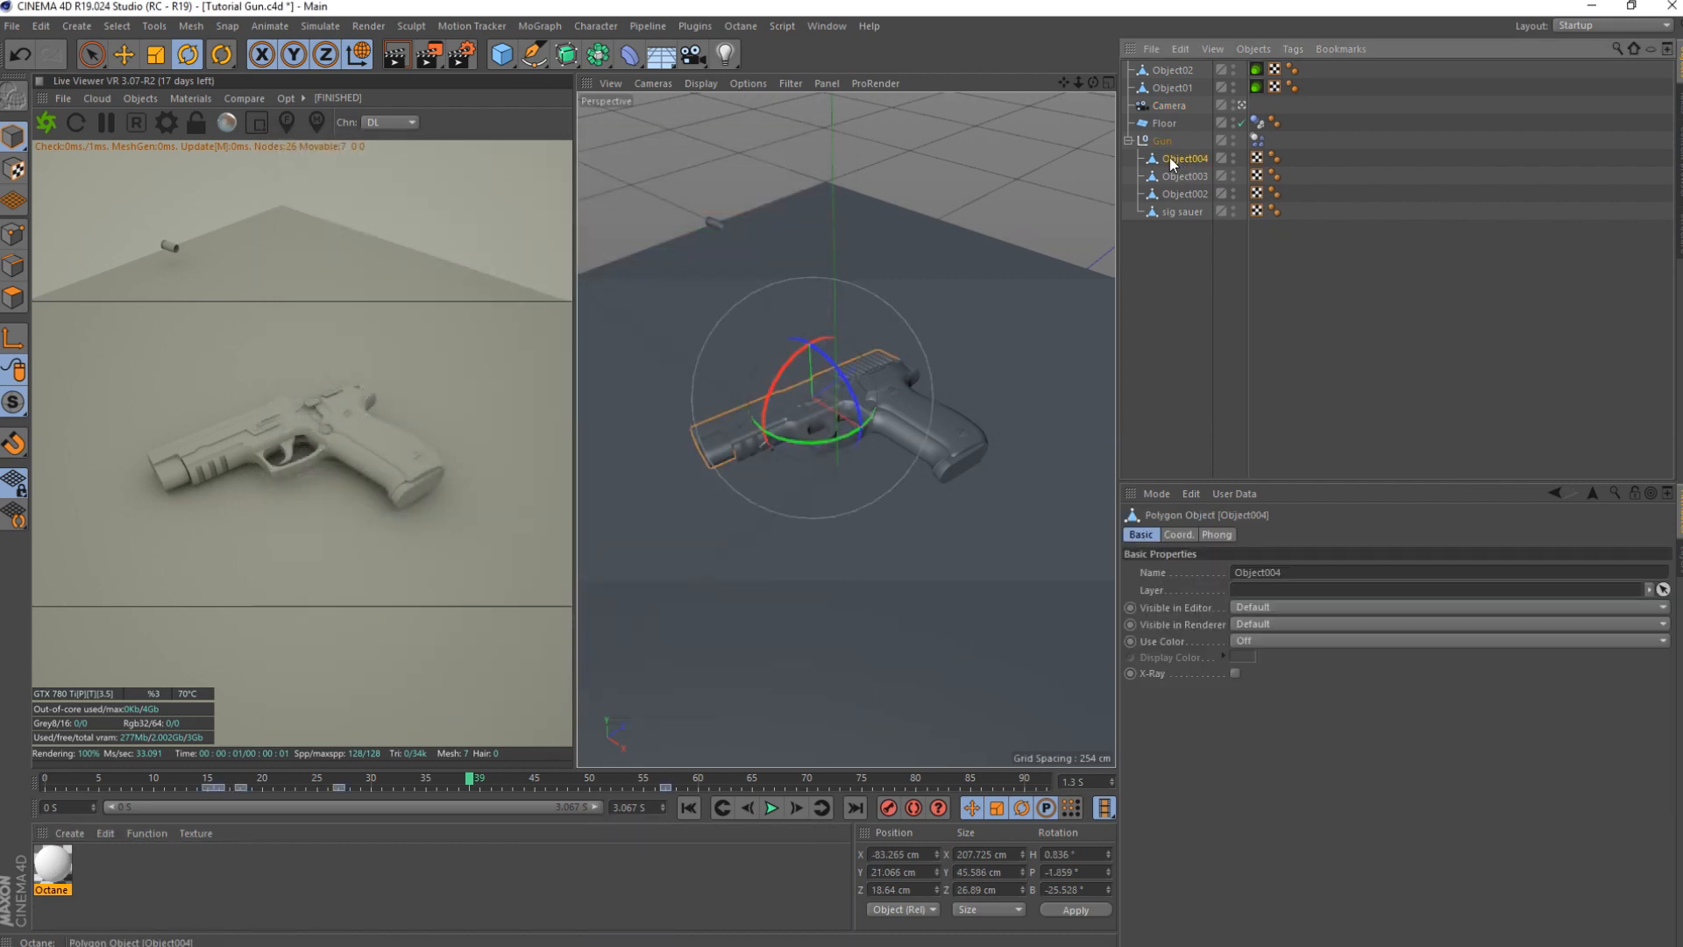
pyautogui.doubleClick(1181, 158)
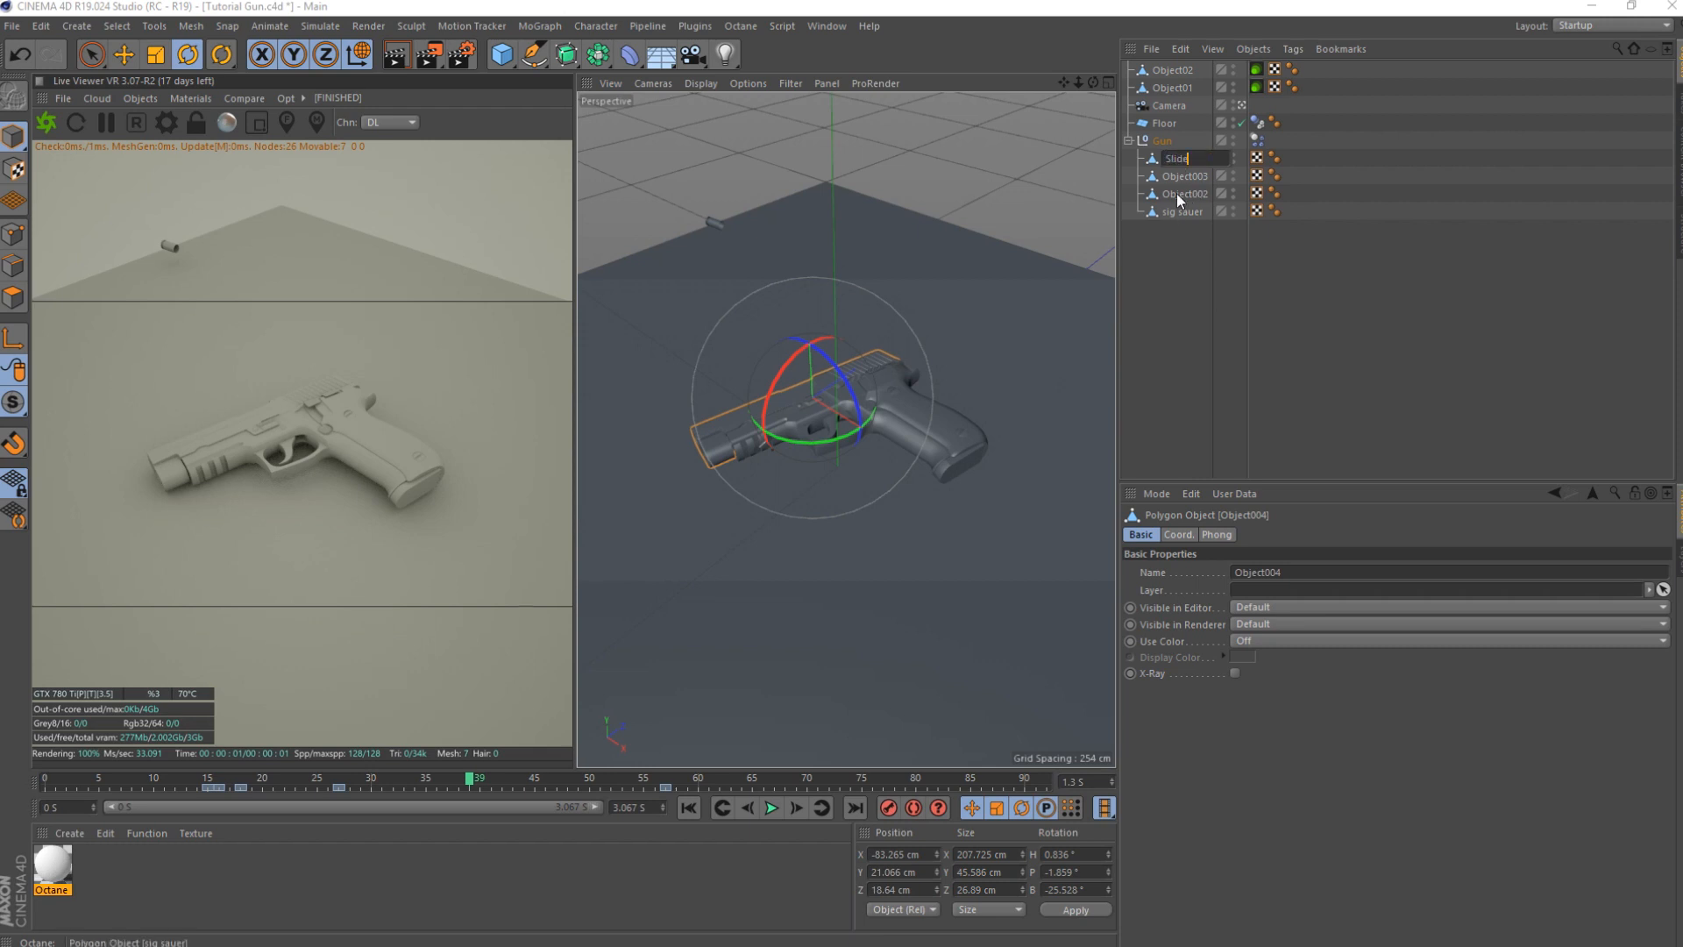
pyautogui.press('Tab')
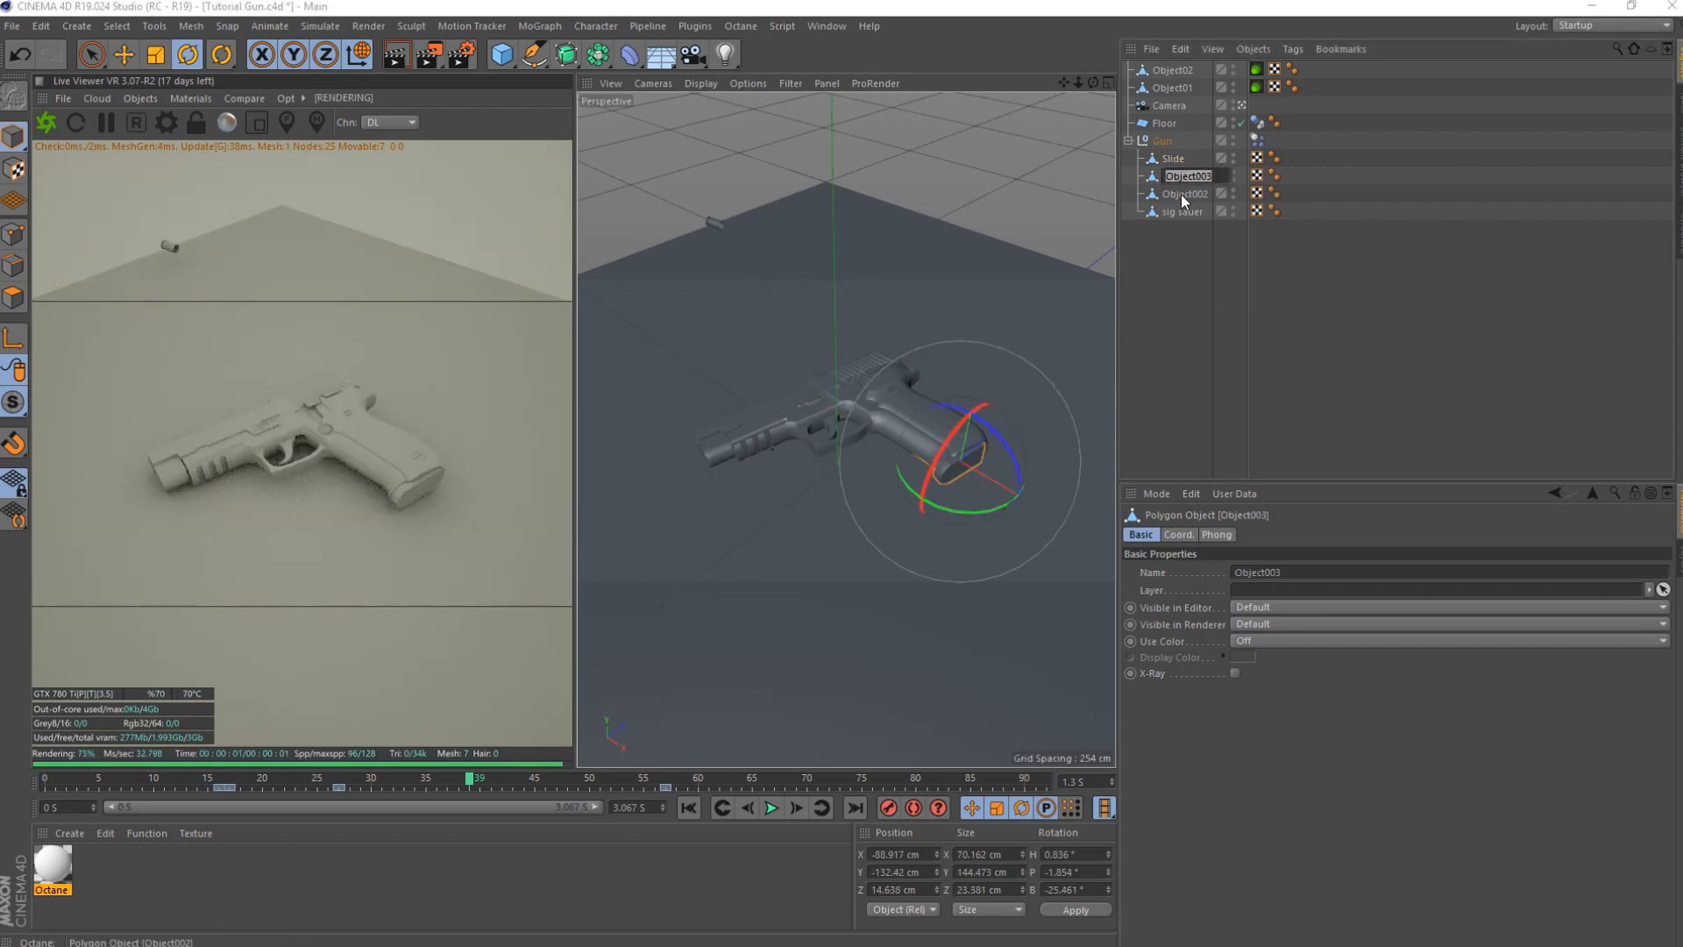
pyautogui.write('Mag')
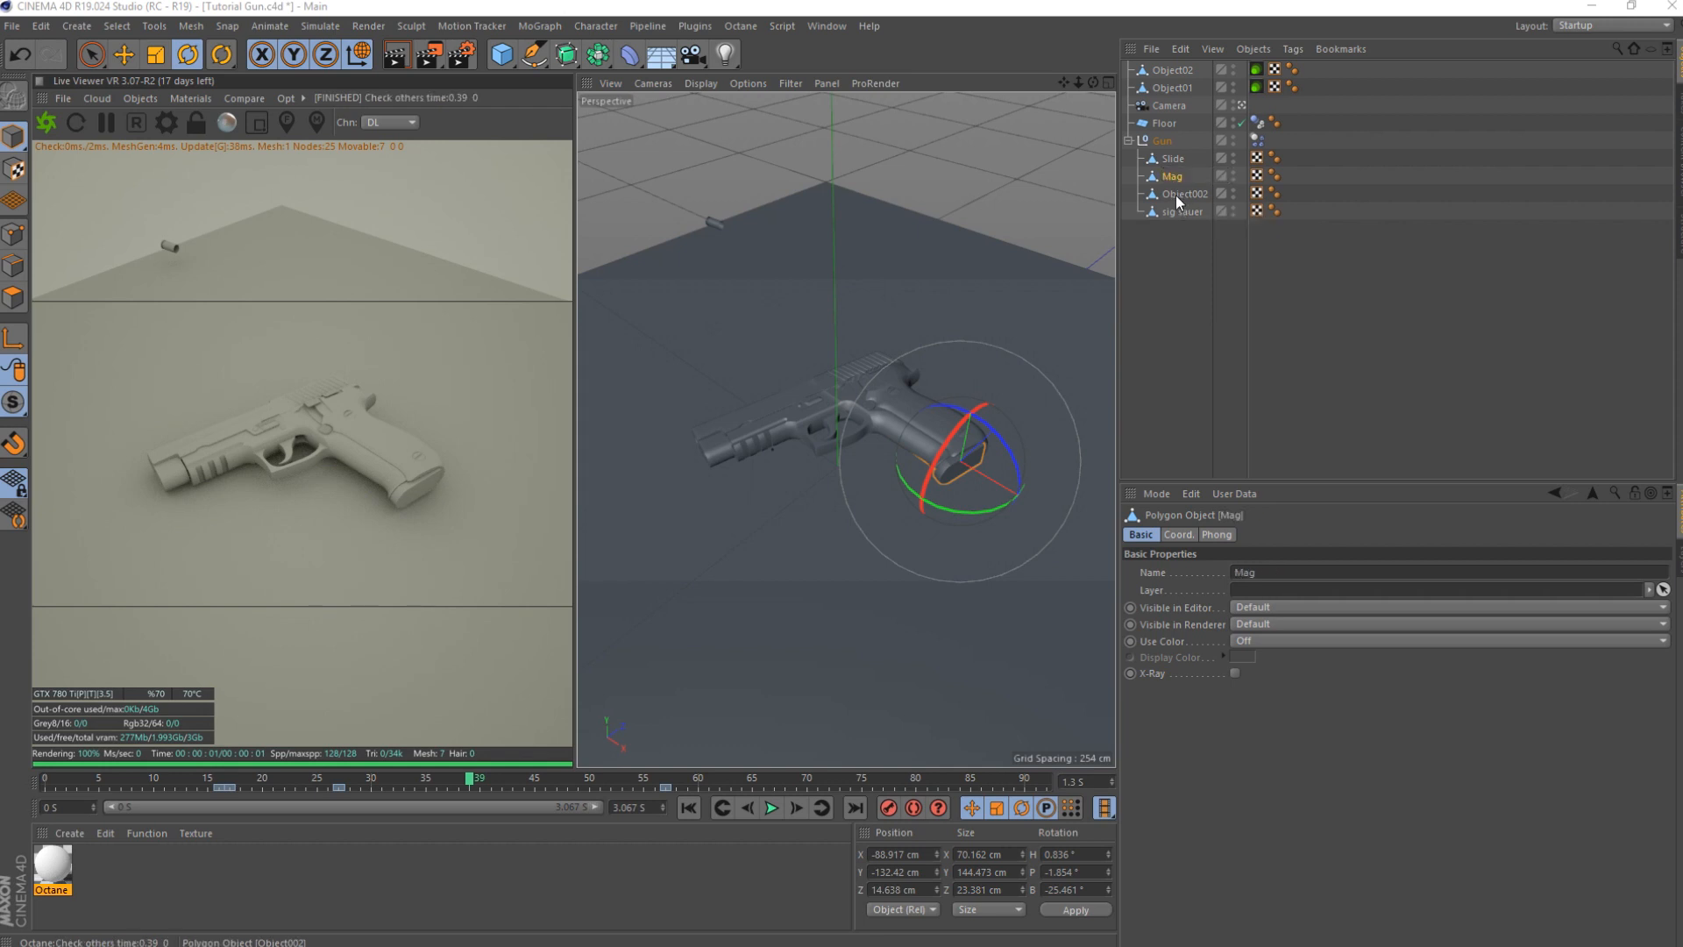
# - Rename the gun parts Object002 as Trigger and sig sauer as Body
pyautogui.click(1176, 195)
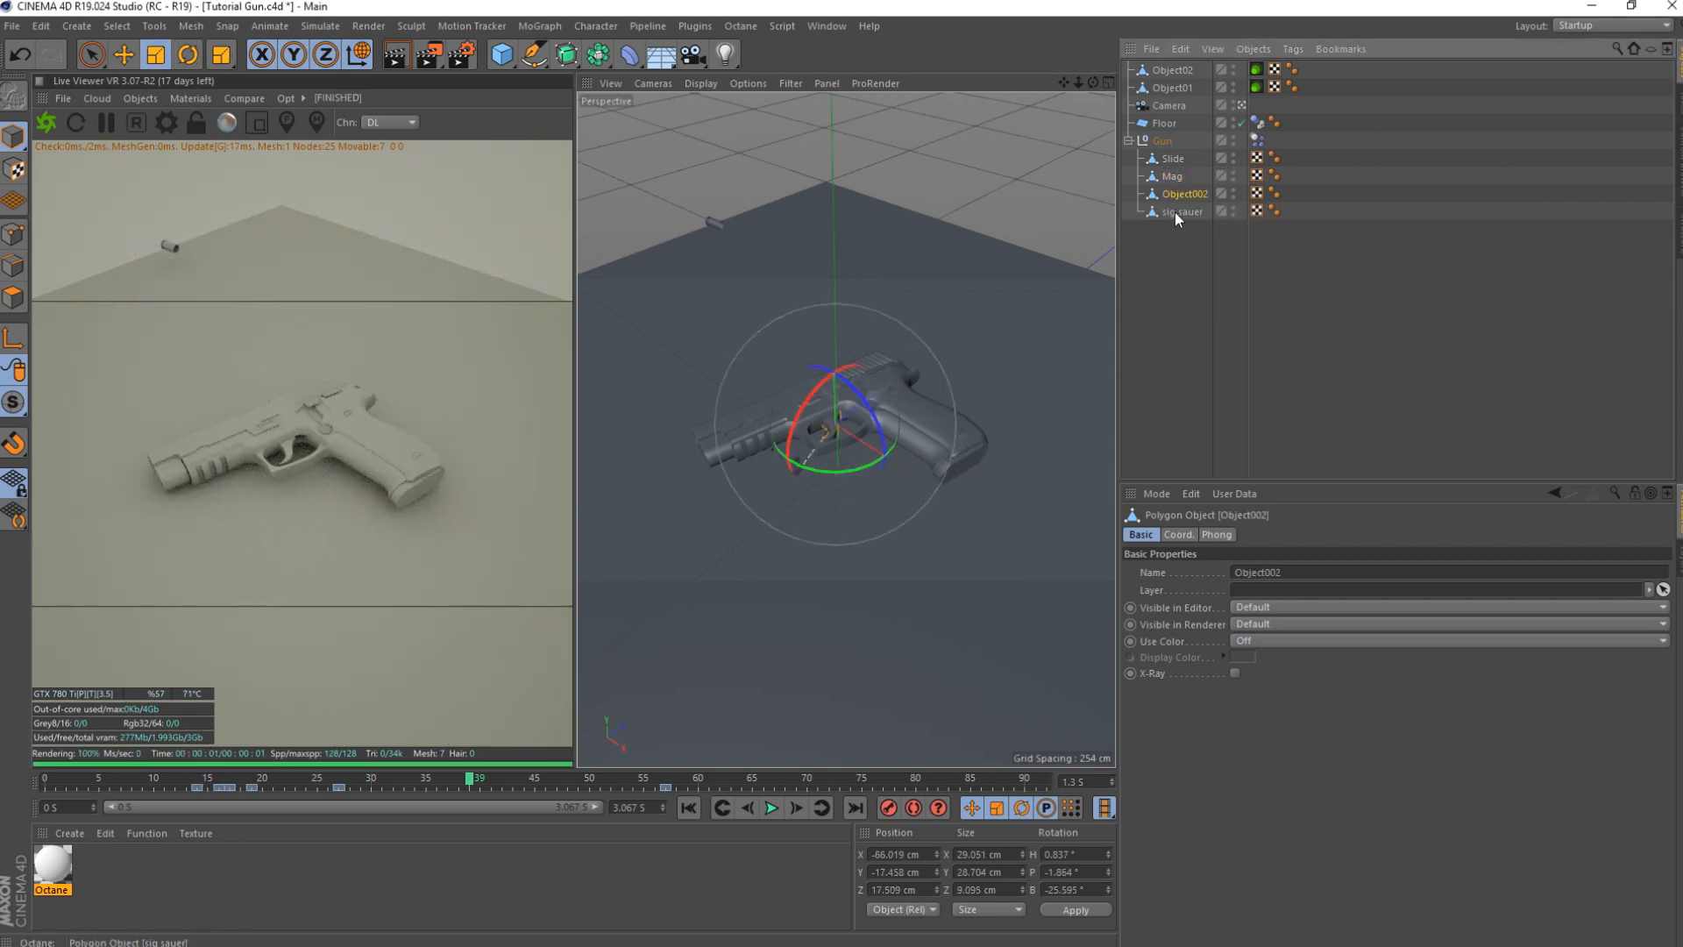
pyautogui.doubleClick(1183, 194)
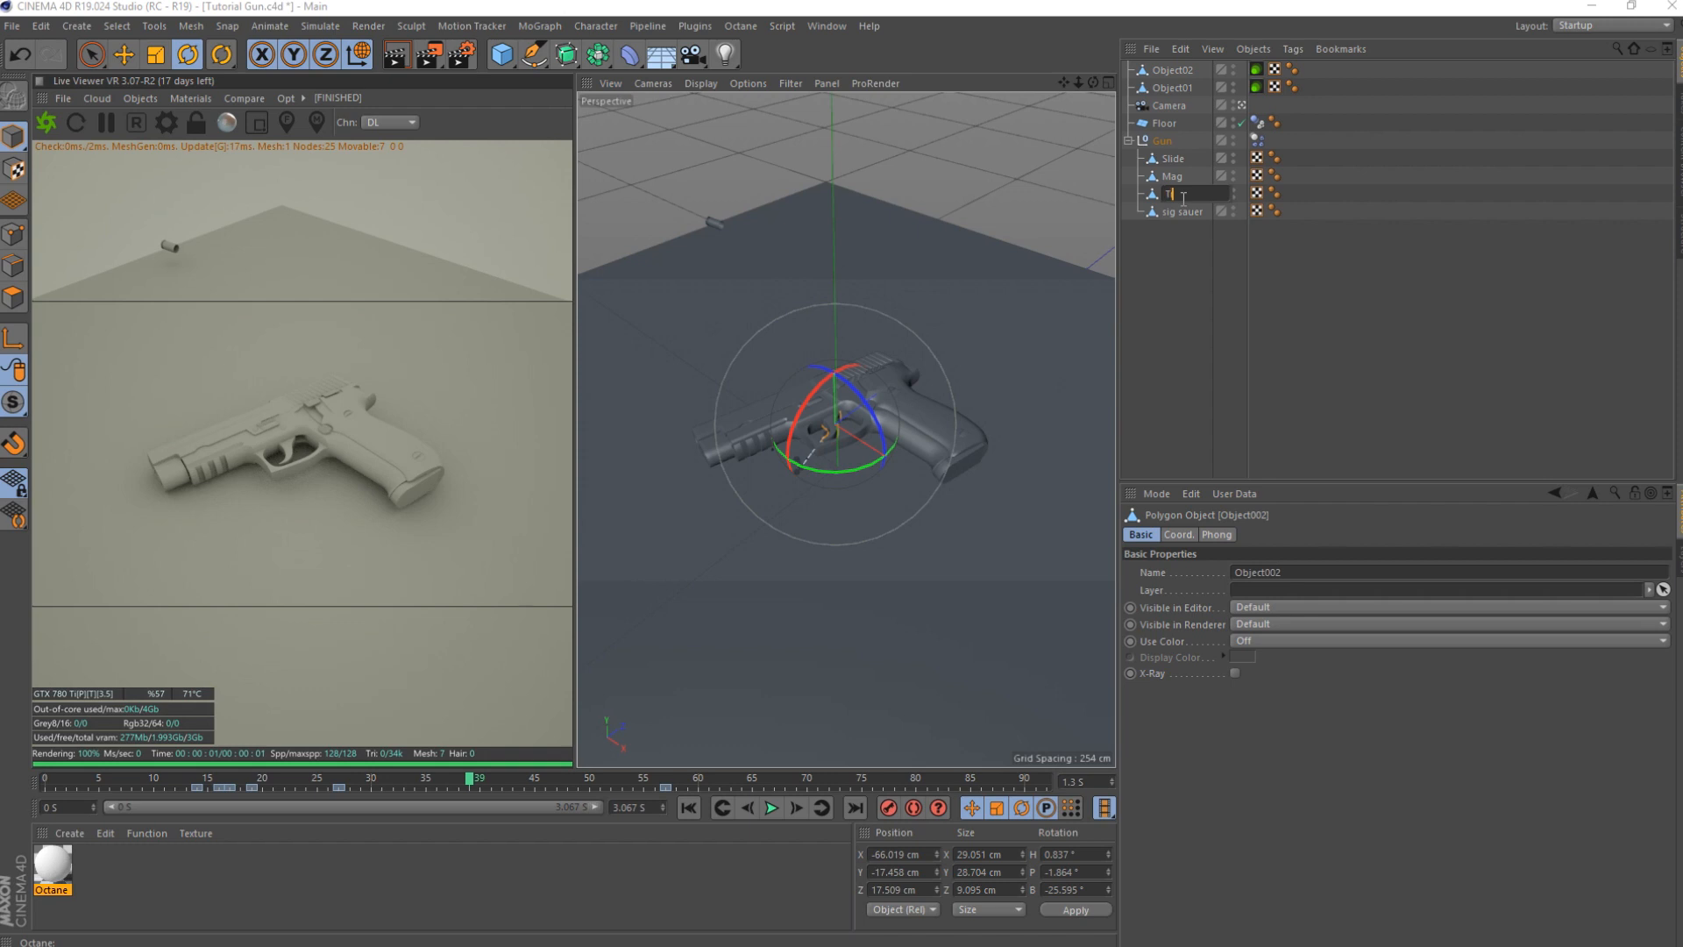
pyautogui.write('Trigger')
pyautogui.click(1183, 213)
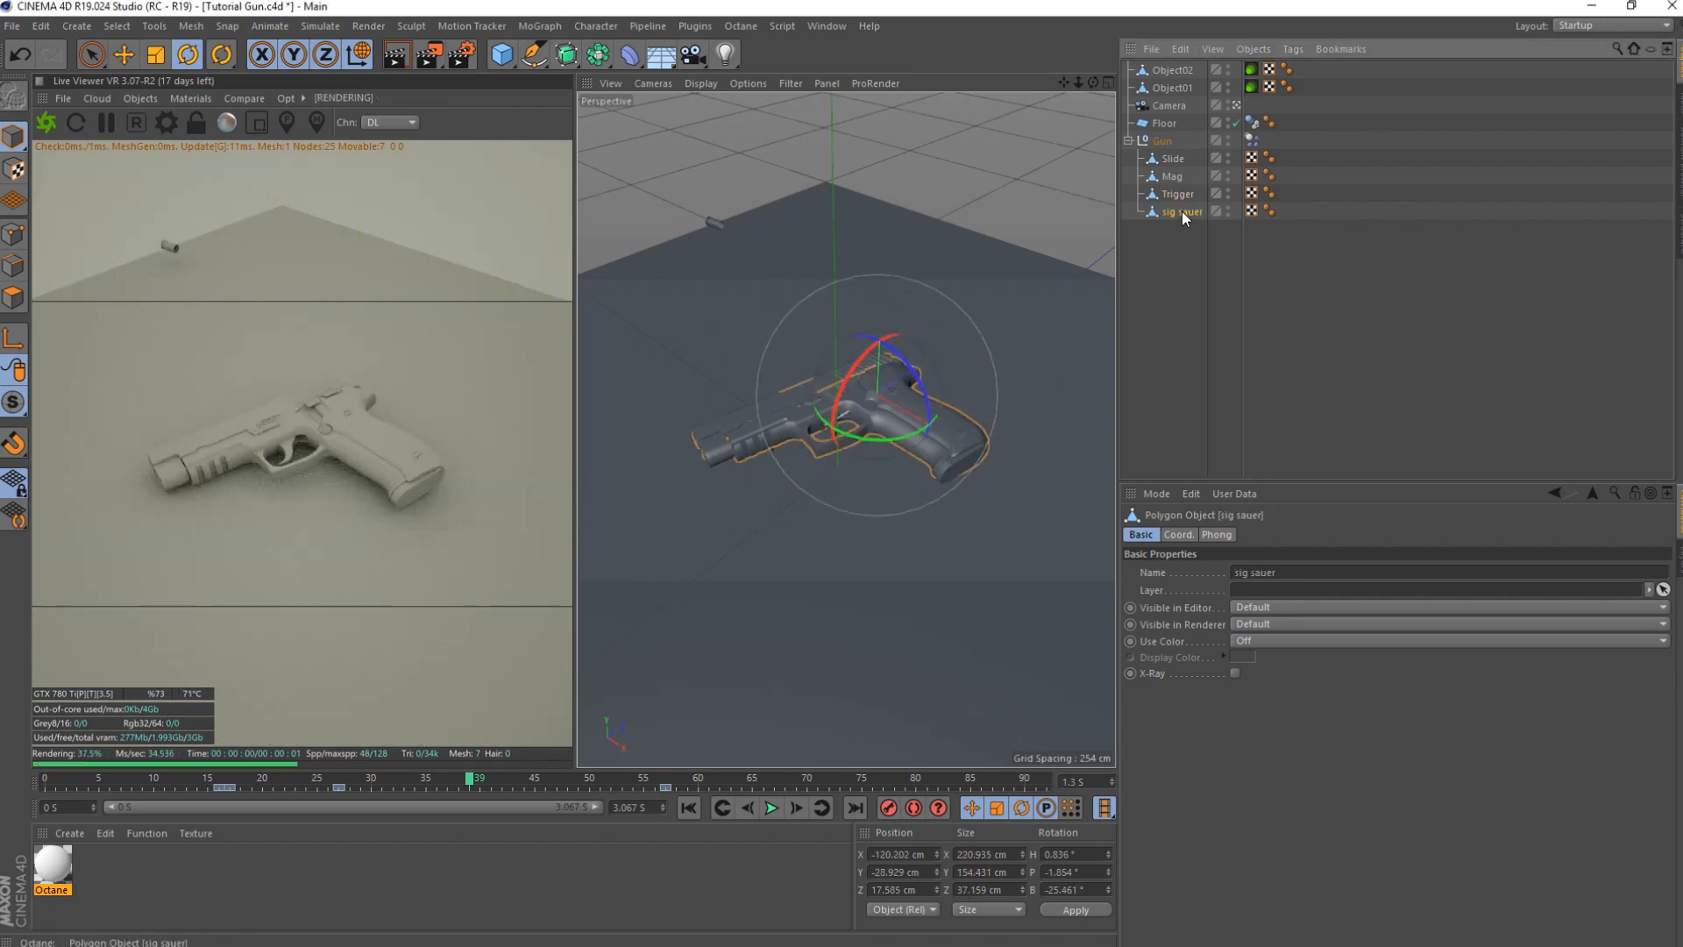
pyautogui.doubleClick(1184, 213)
pyautogui.write('Body')
pyautogui.press('Return')
# - Open the new Octane material in the Material Editor and rename it Slide
pyautogui.click(53, 864)
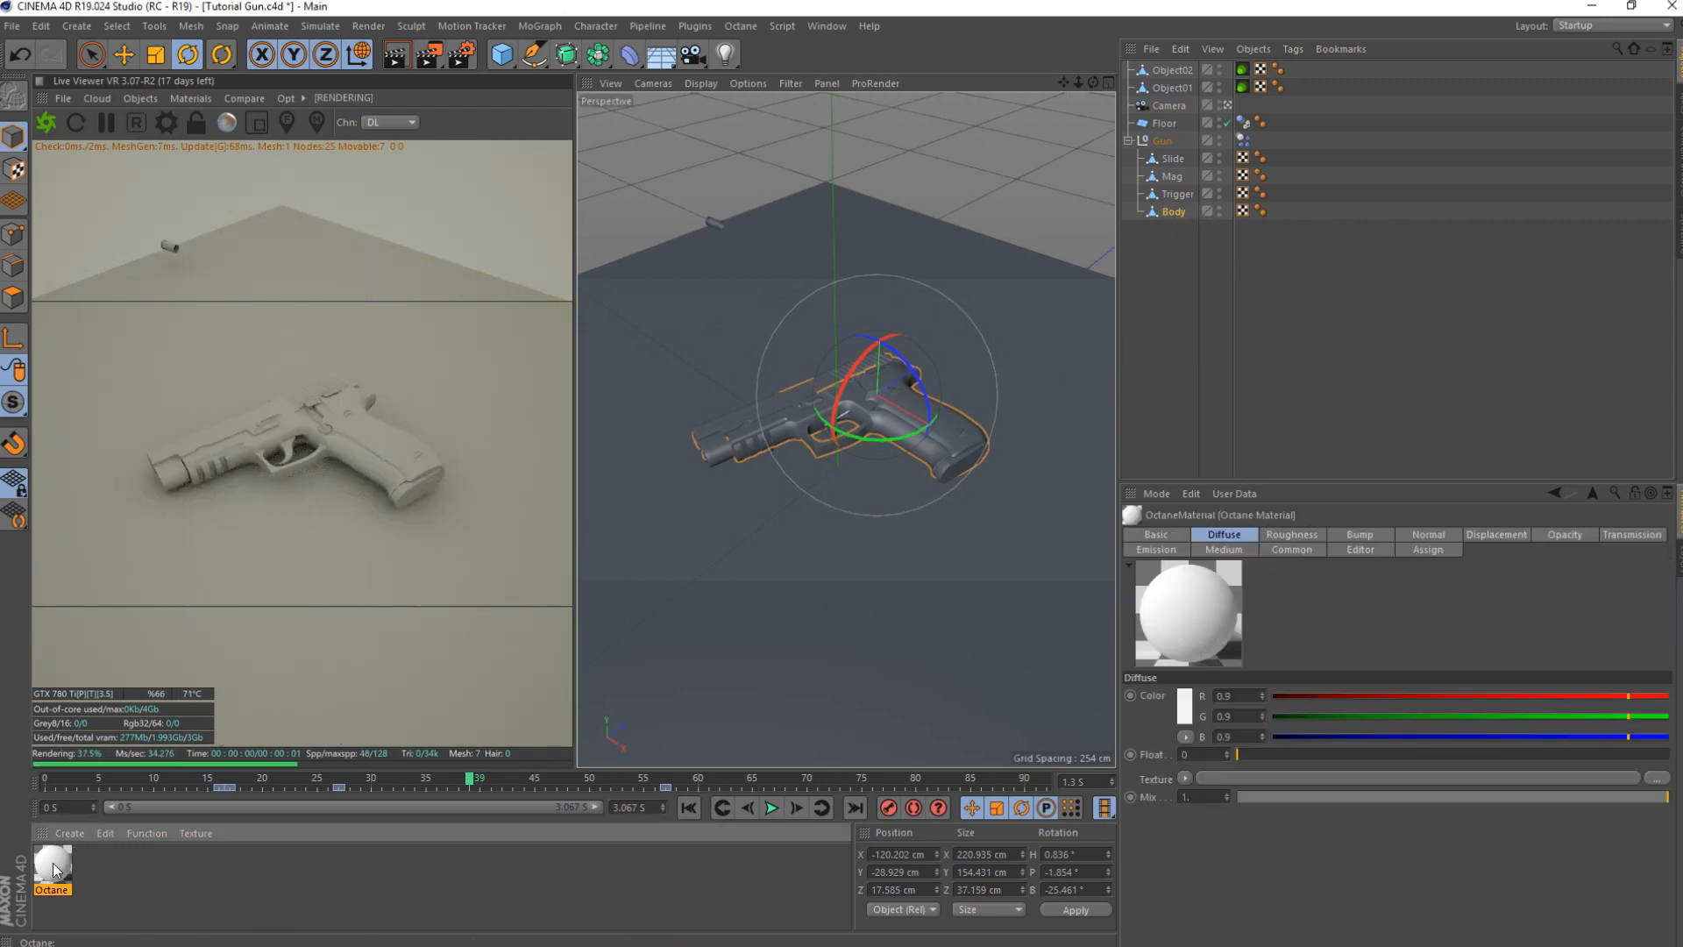
pyautogui.doubleClick(52, 863)
pyautogui.write('S')
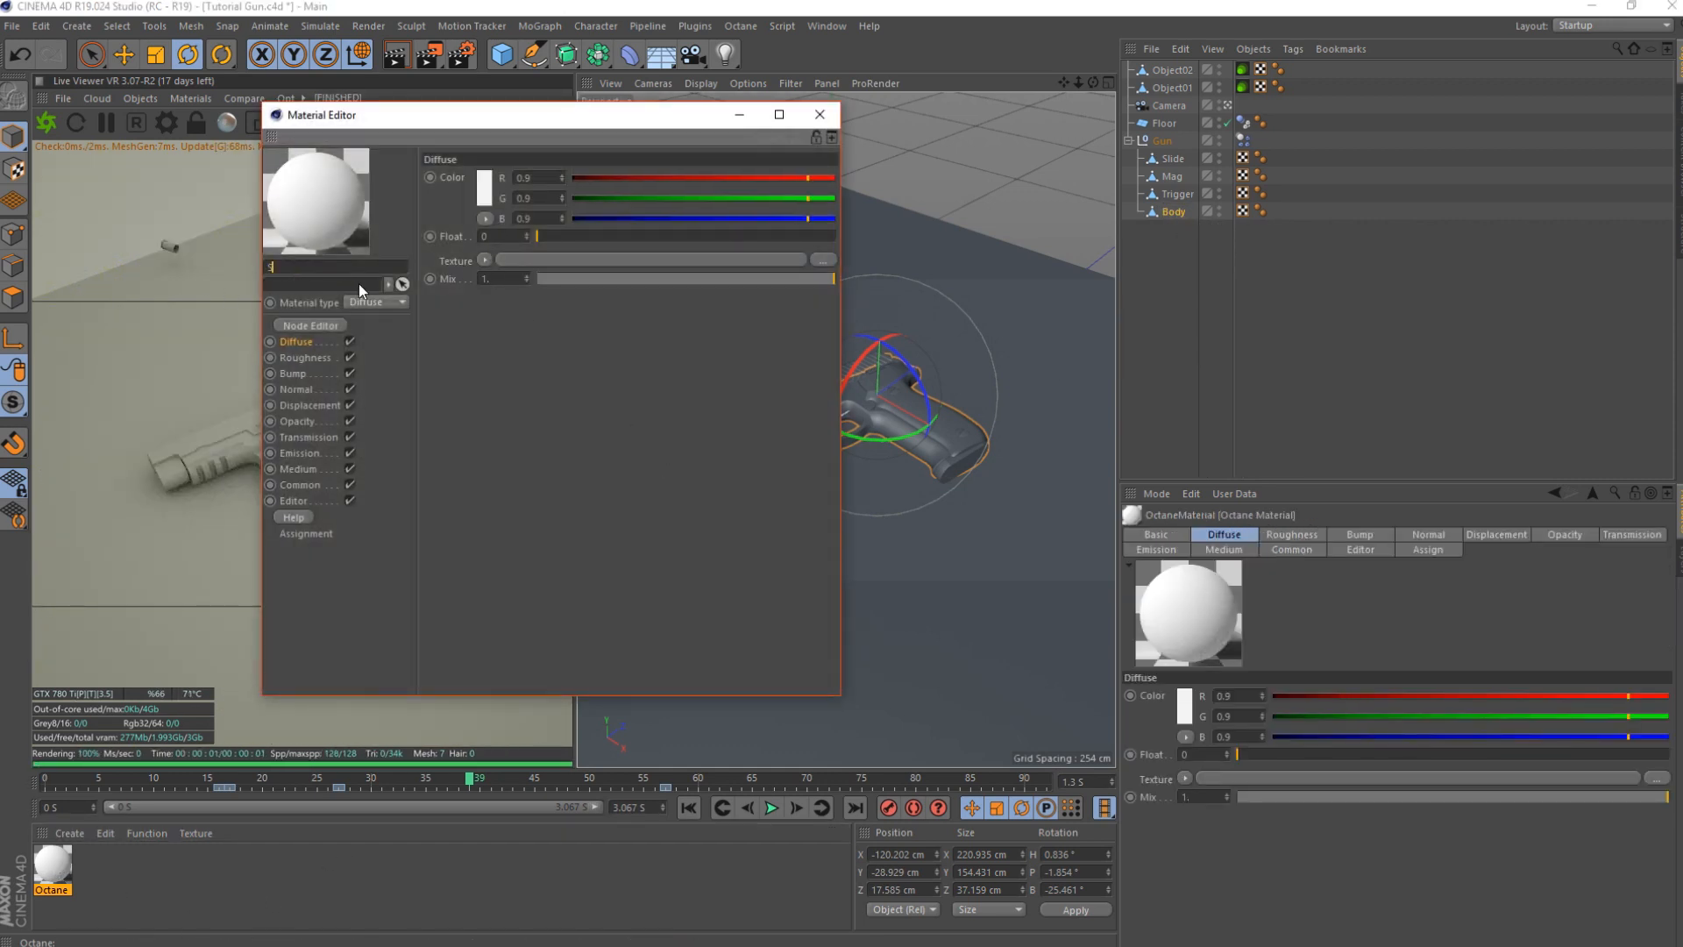
pyautogui.write('lide')
pyautogui.press('Return')
pyautogui.click(484, 260)
pyautogui.moveTo(523, 589)
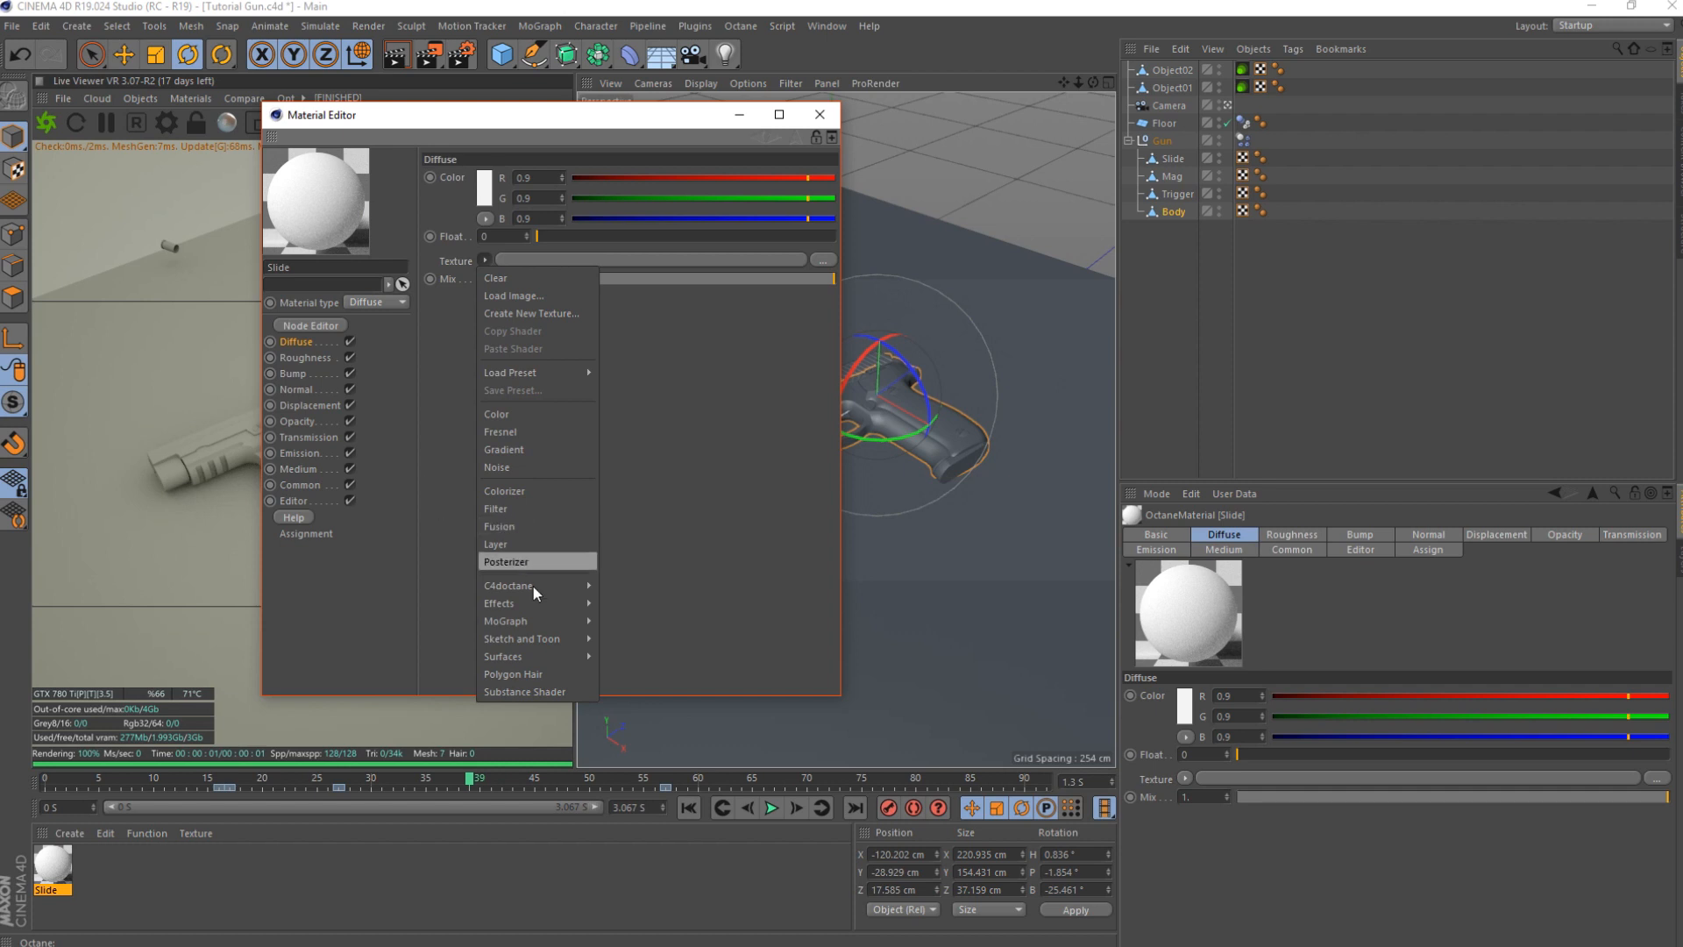
pyautogui.click(454, 508)
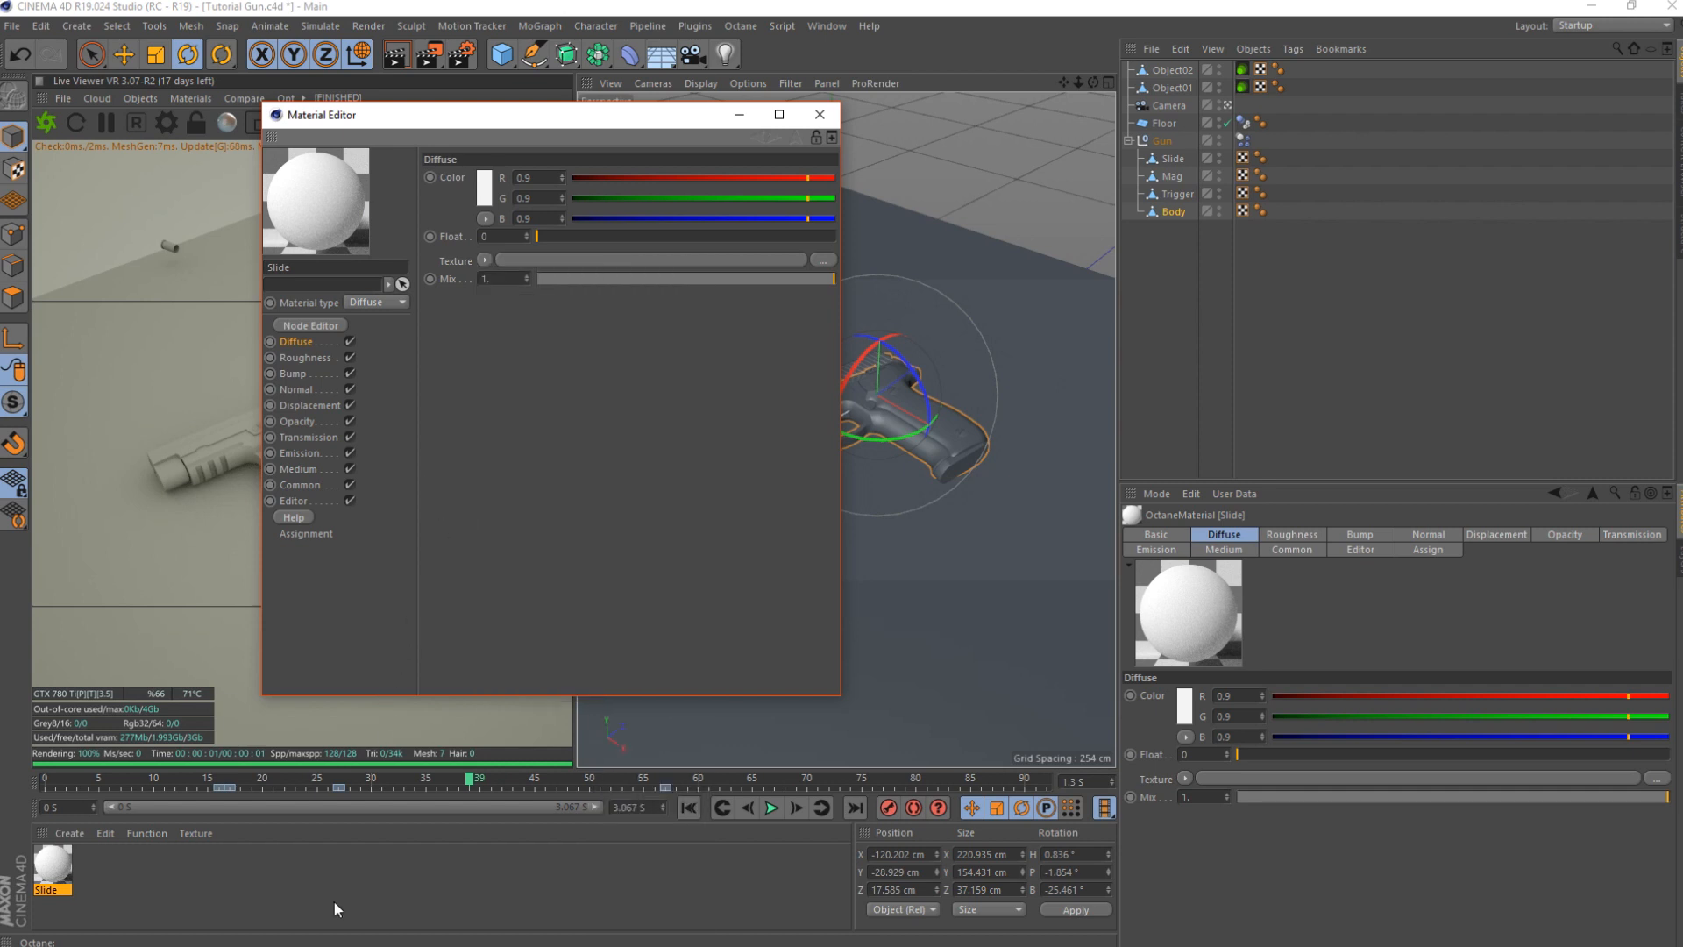
# - Search the computer for "3d proj" and open the Projectiles Weapons 3D Files folder
pyautogui.click(177, 929)
pyautogui.write('3')
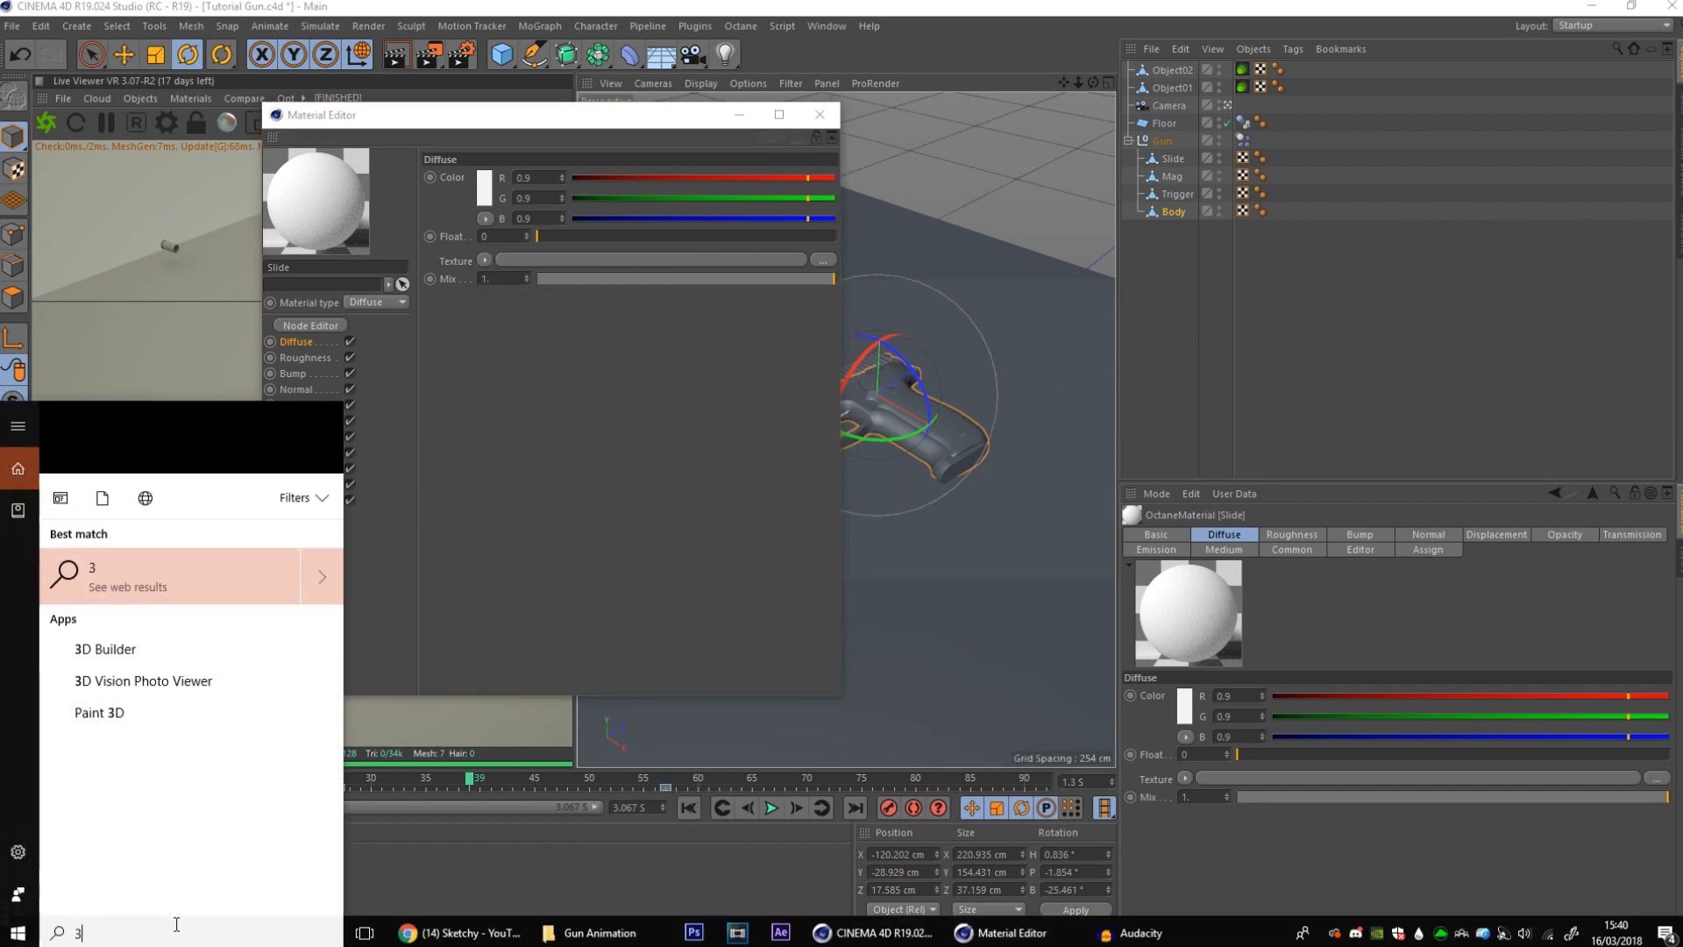
pyautogui.write('d')
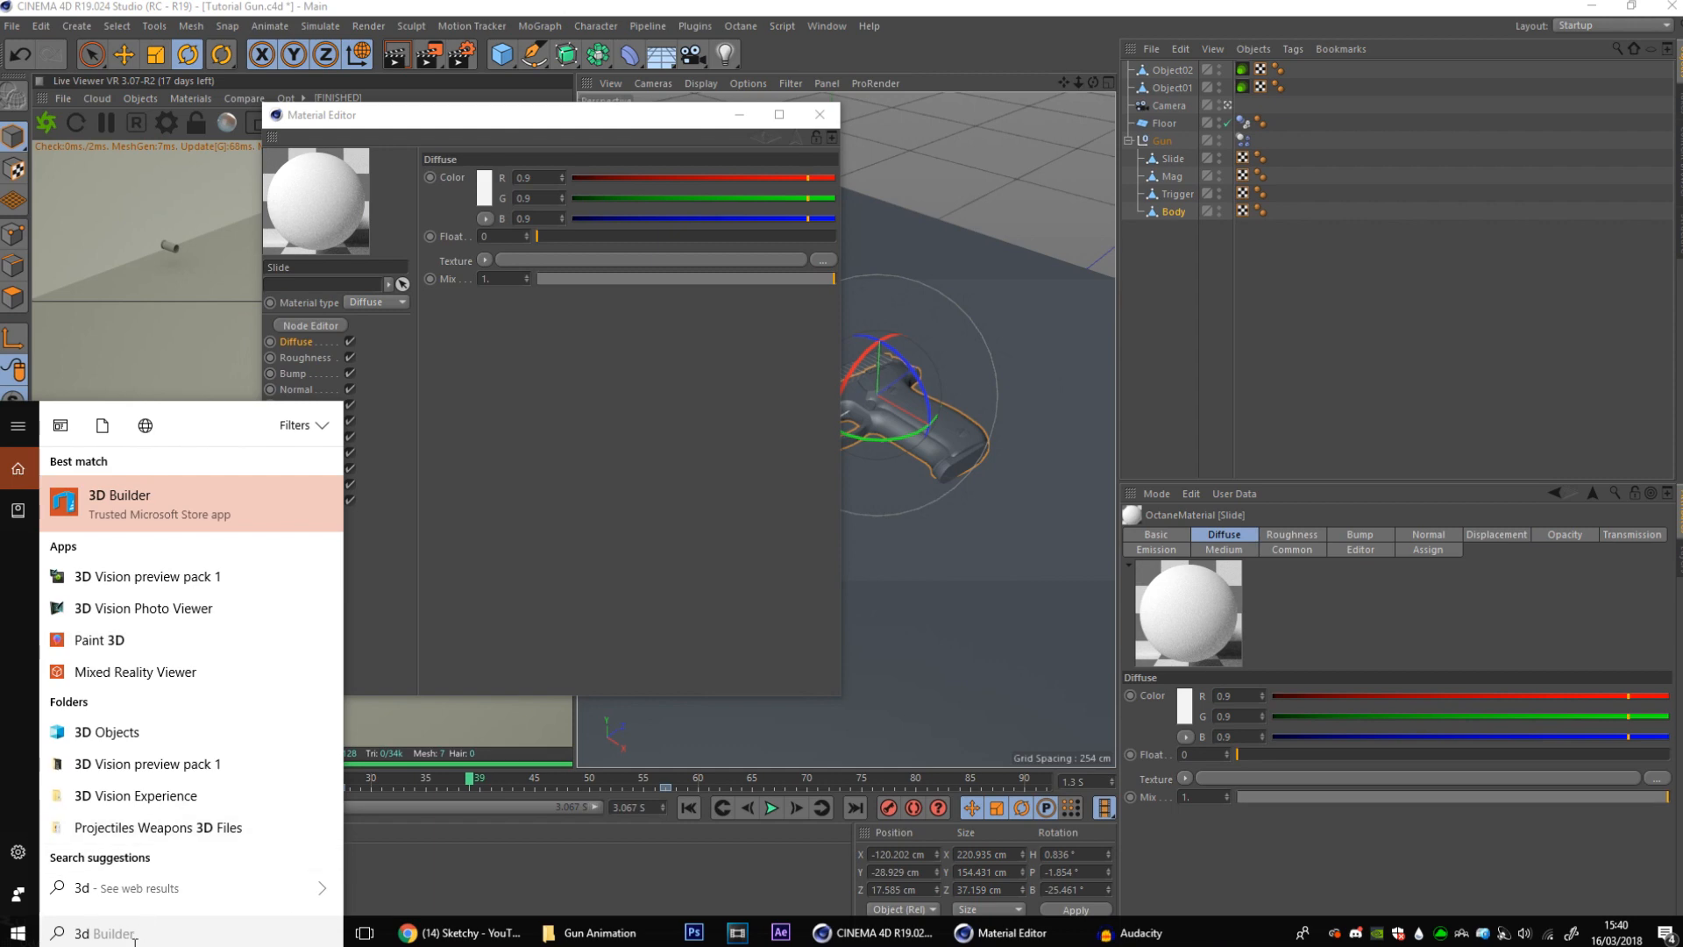
pyautogui.write(' proj')
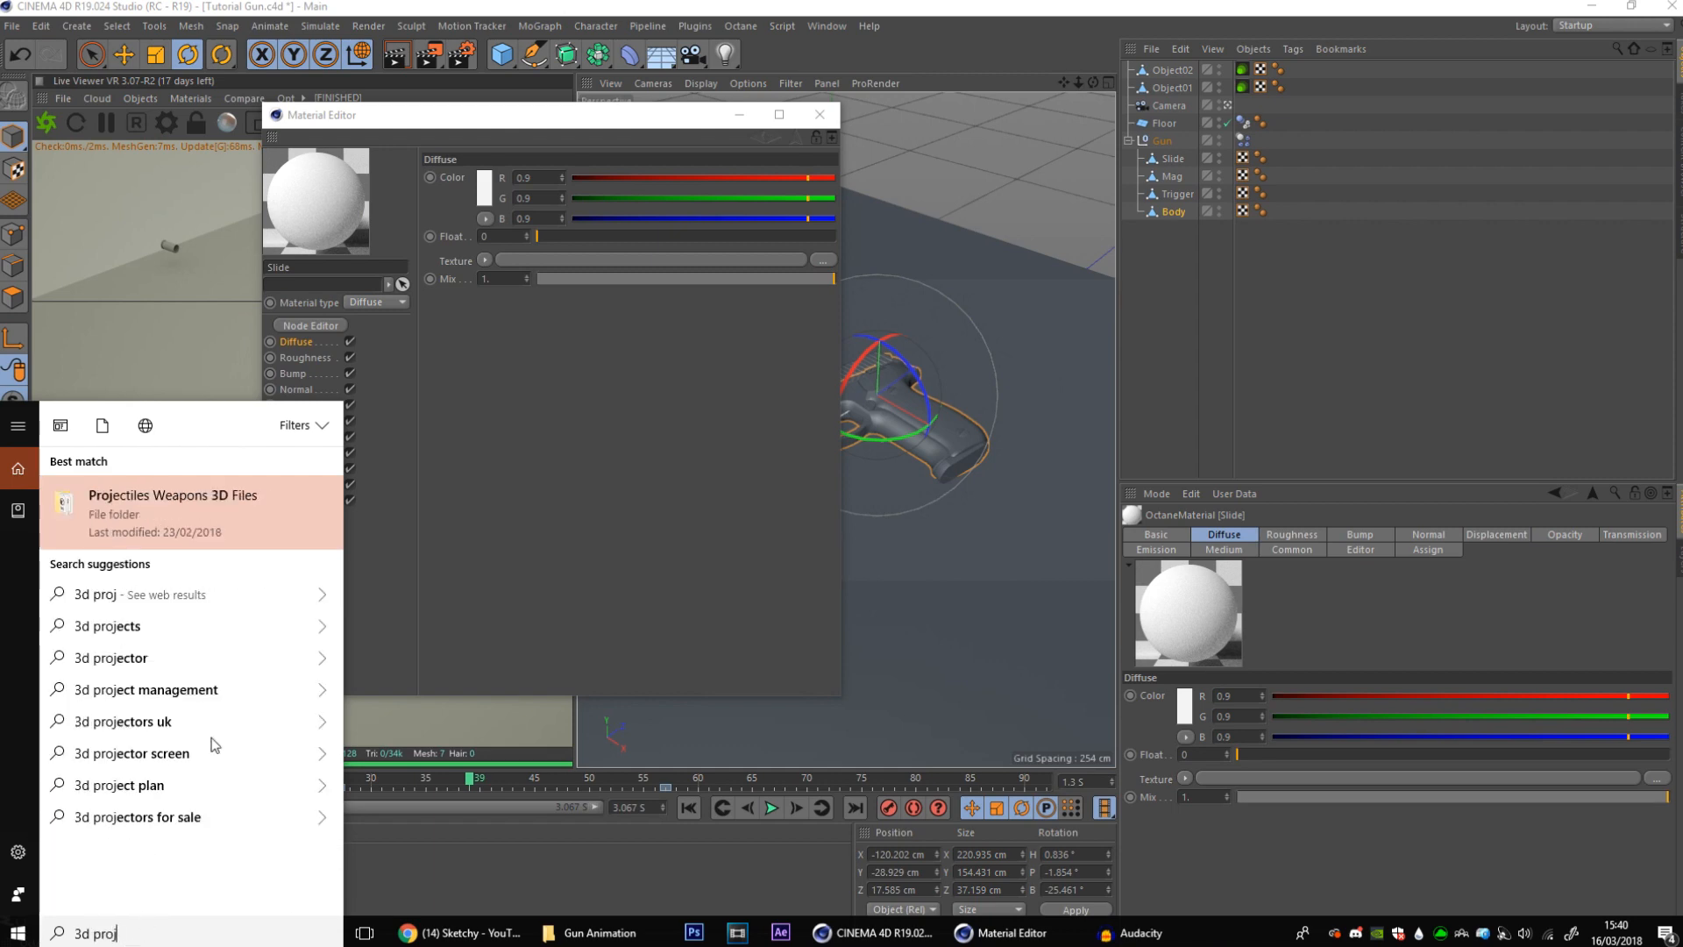
pyautogui.click(165, 508)
# - Move the folder window clear of the Material Editor, check the Projectile_OBJ_Triangles subfolder, and open Projectiles_alternate_maps instead
pyautogui.moveTo(948, 145); pyautogui.dragTo(1262, 145)
pyautogui.doubleClick(1214, 327)
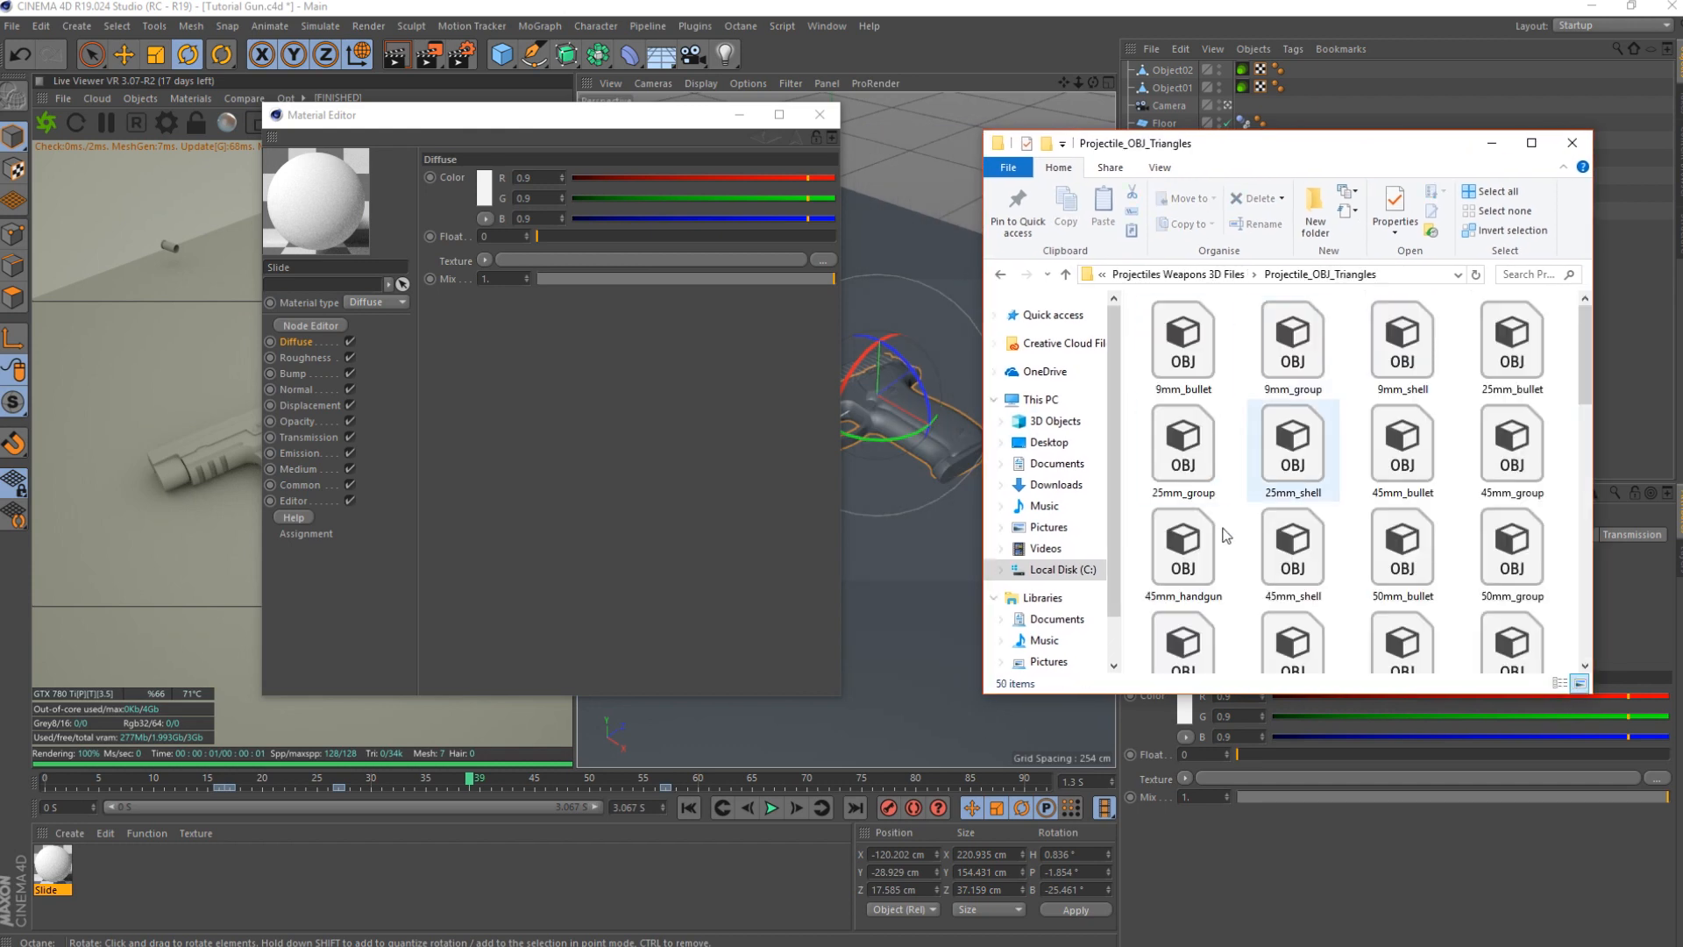
pyautogui.click(1000, 273)
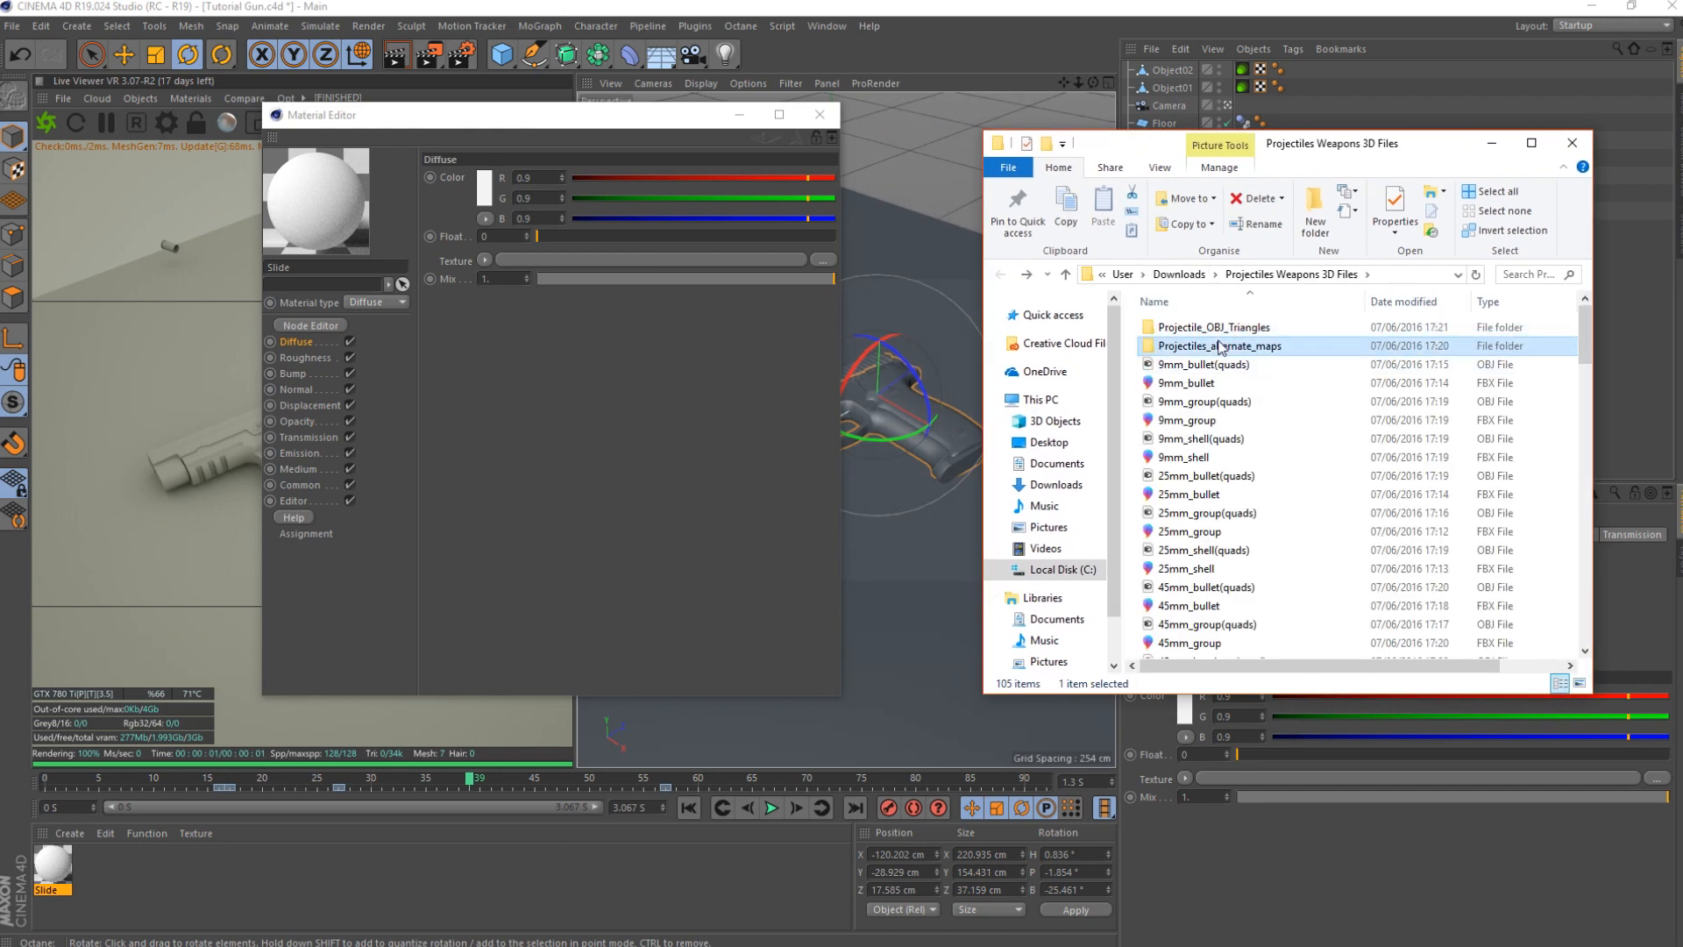
pyautogui.doubleClick(1221, 341)
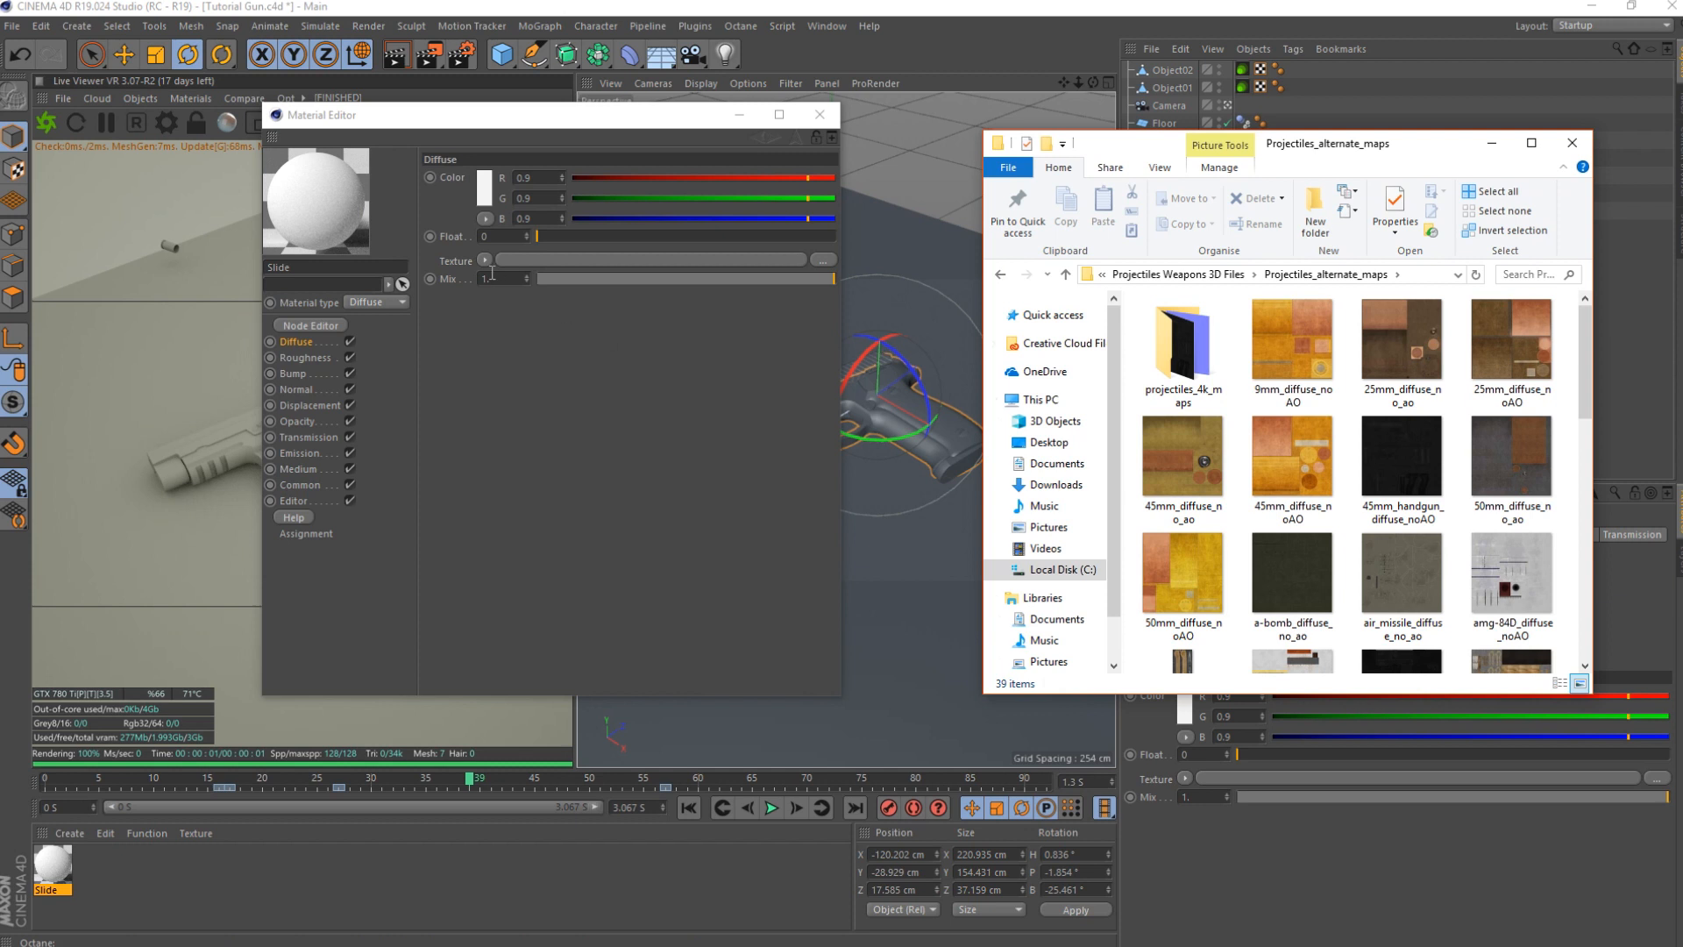
# - Try to assign a C4doctane shader to the Slide material's diffuse texture, and undo that change
pyautogui.click(483, 260)
pyautogui.moveTo(561, 586)
pyautogui.click(626, 500)
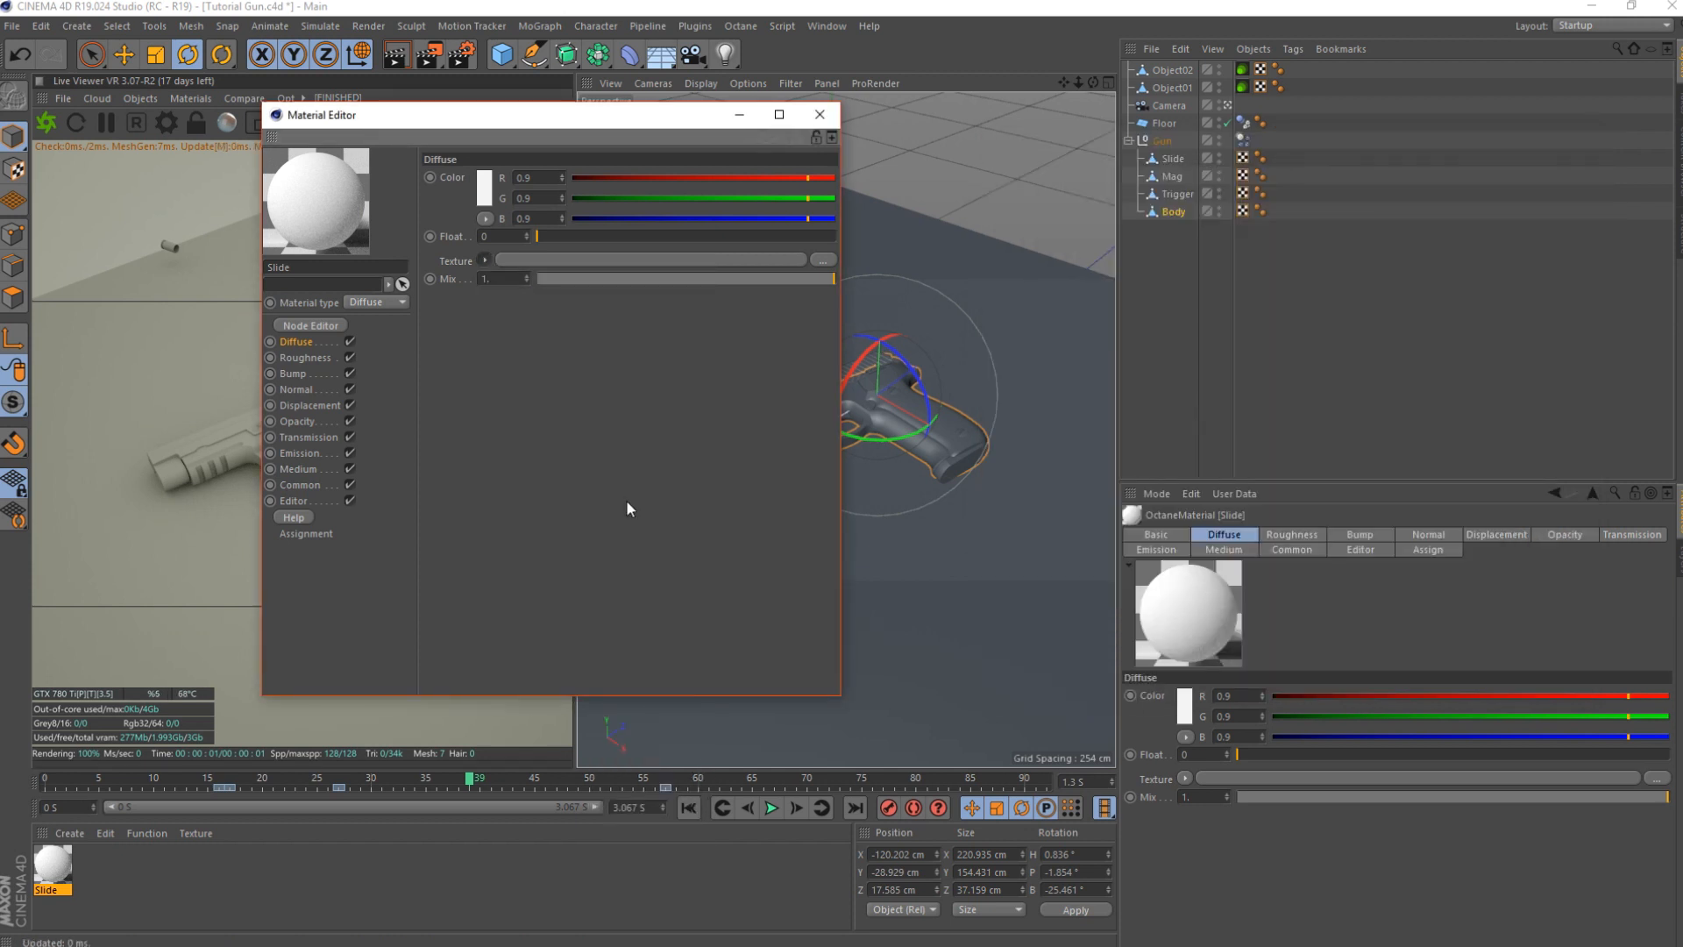
pyautogui.hotkey('ctrl', 'z')
# - Assign a C4doctane ImageTexture shader to the Slide material's diffuse texture
pyautogui.click(484, 260)
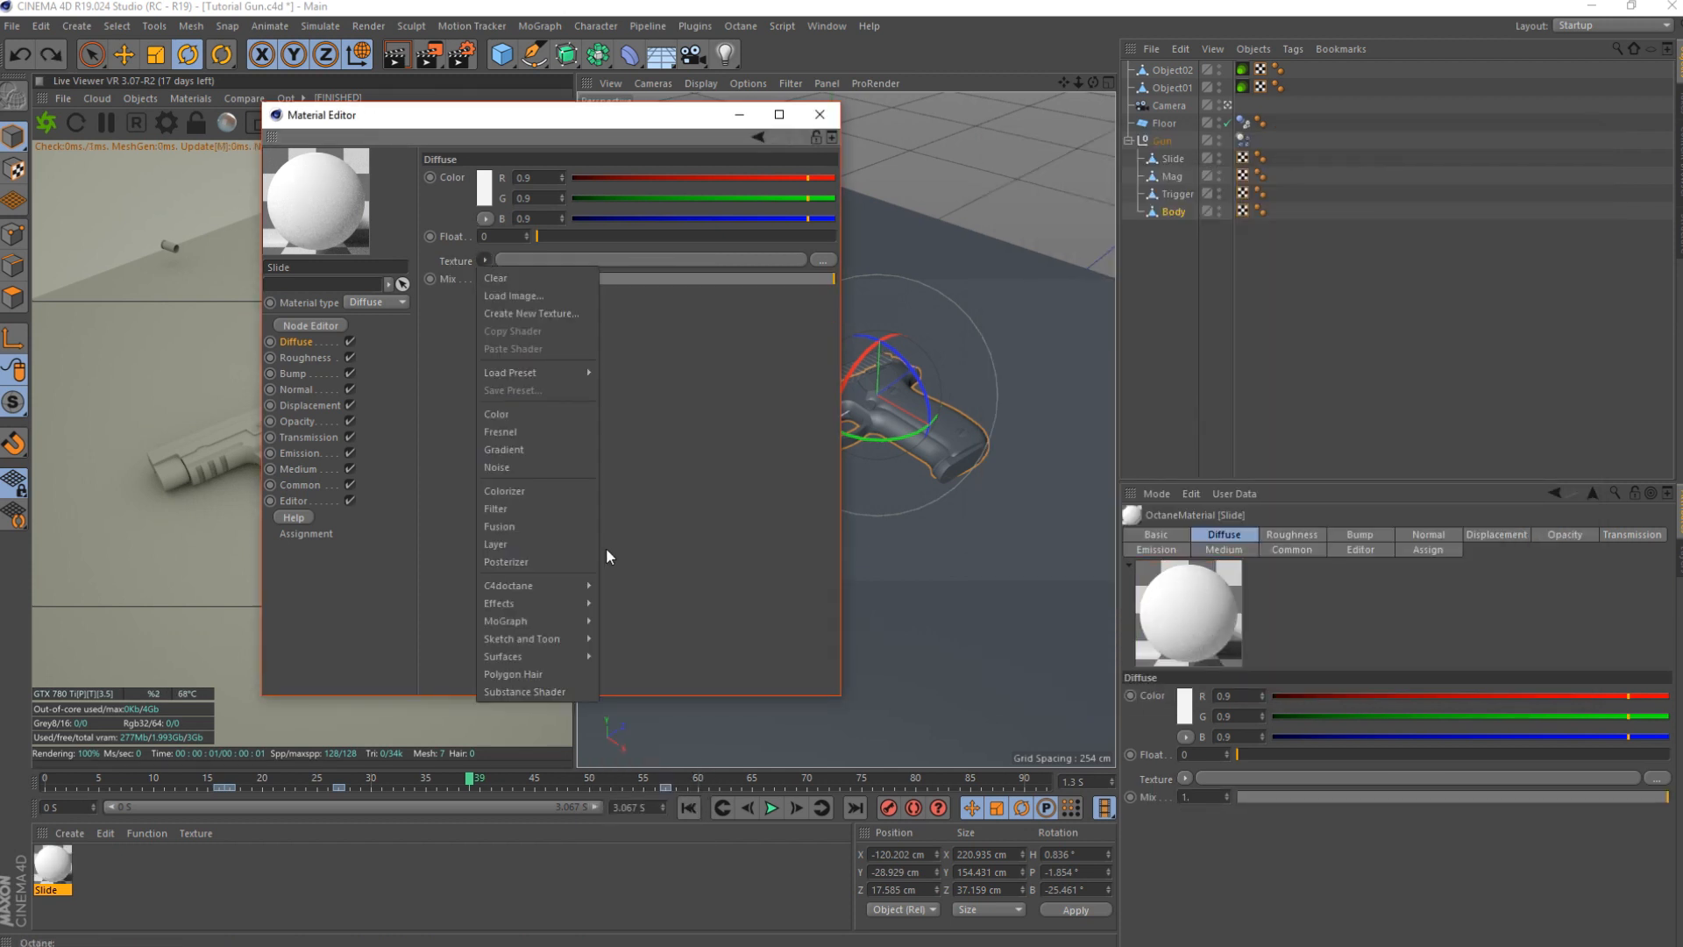
pyautogui.moveTo(587, 586)
pyautogui.click(640, 517)
# - Bring up the Projectiles_alternate_maps folder, look through its texture maps, and move the window closer to the Material Editor
pyautogui.moveTo(578, 933)
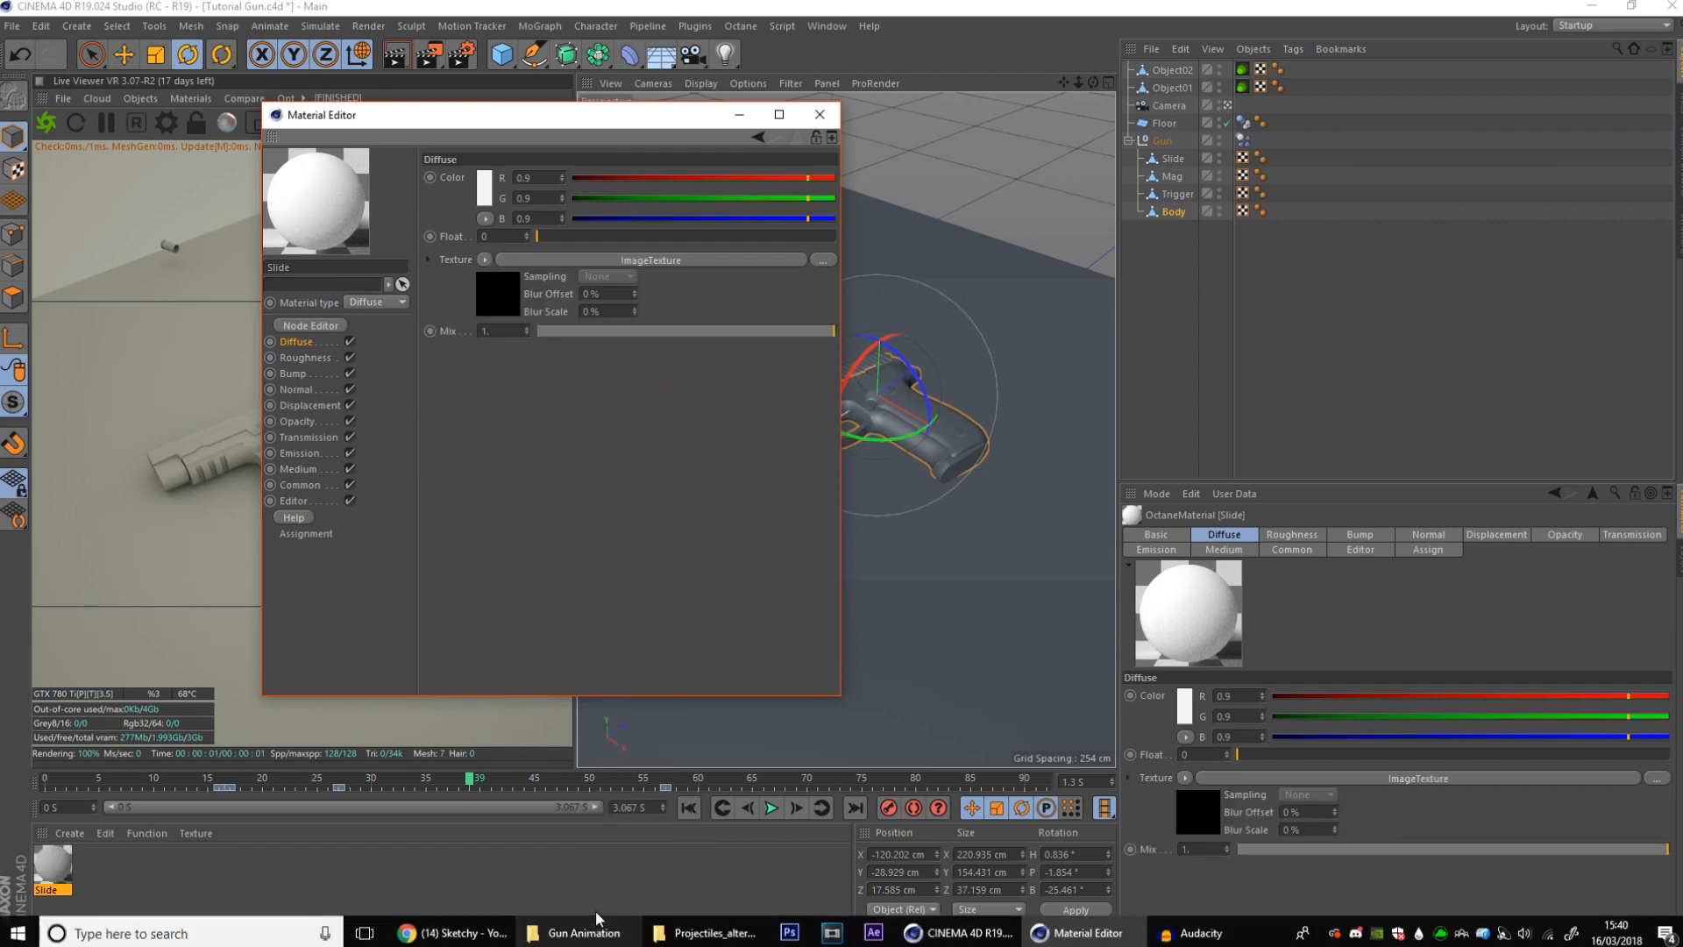
pyautogui.click(706, 933)
pyautogui.scroll(-5, 1370, 504)
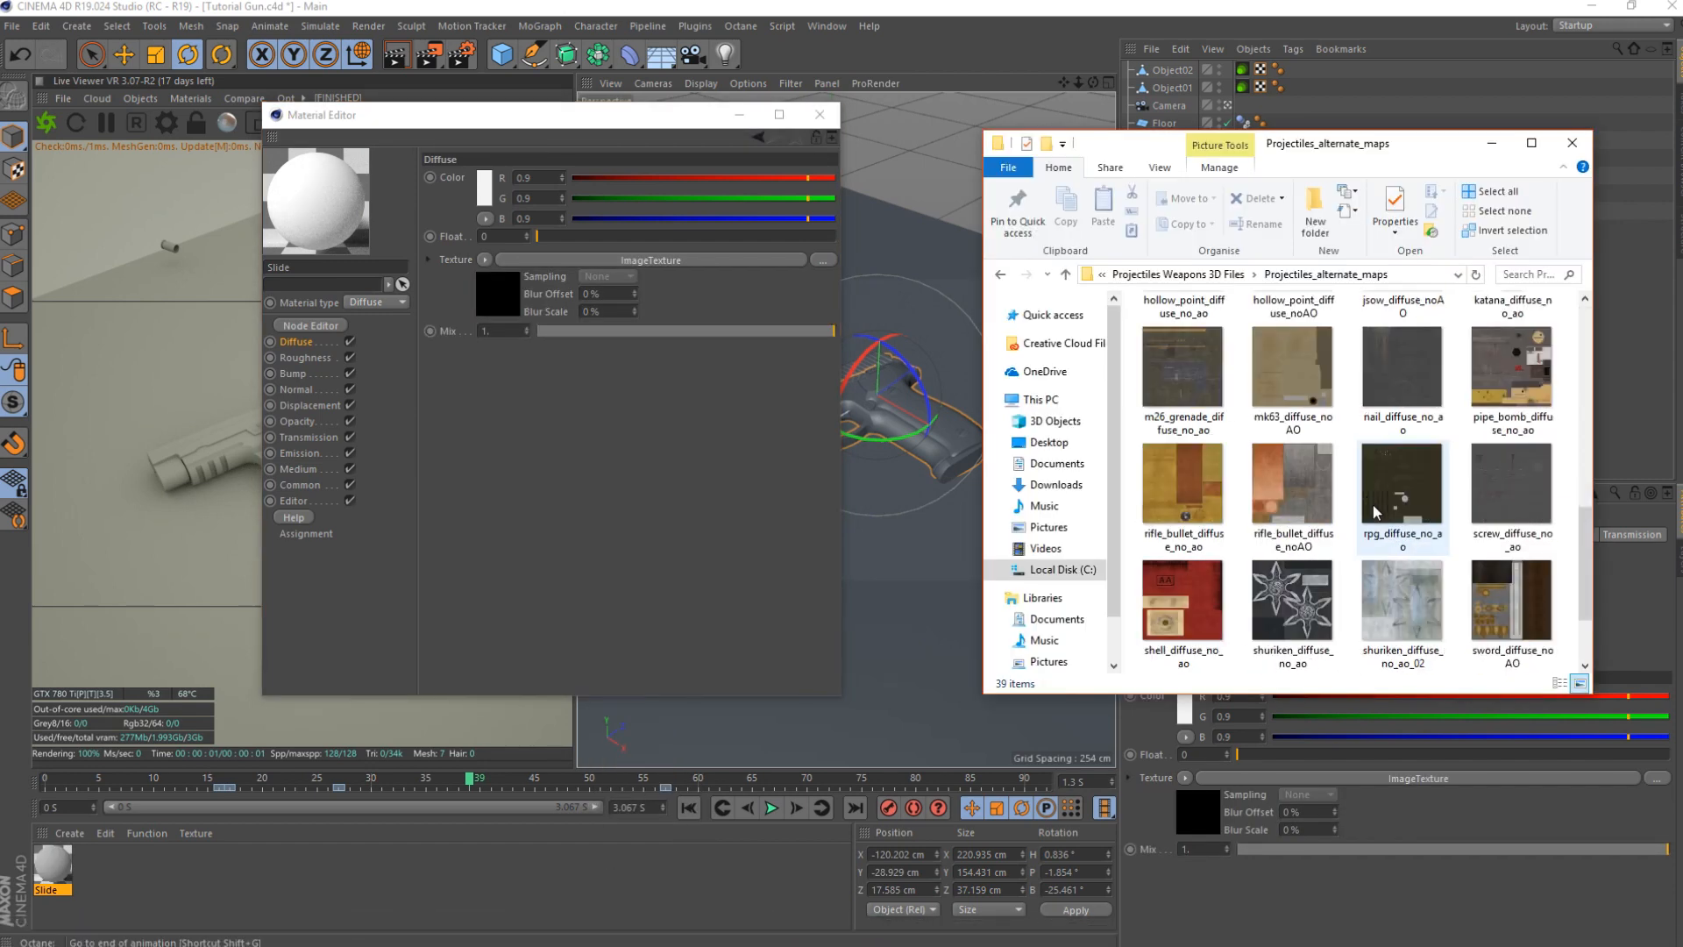
pyautogui.scroll(5, 1432, 529)
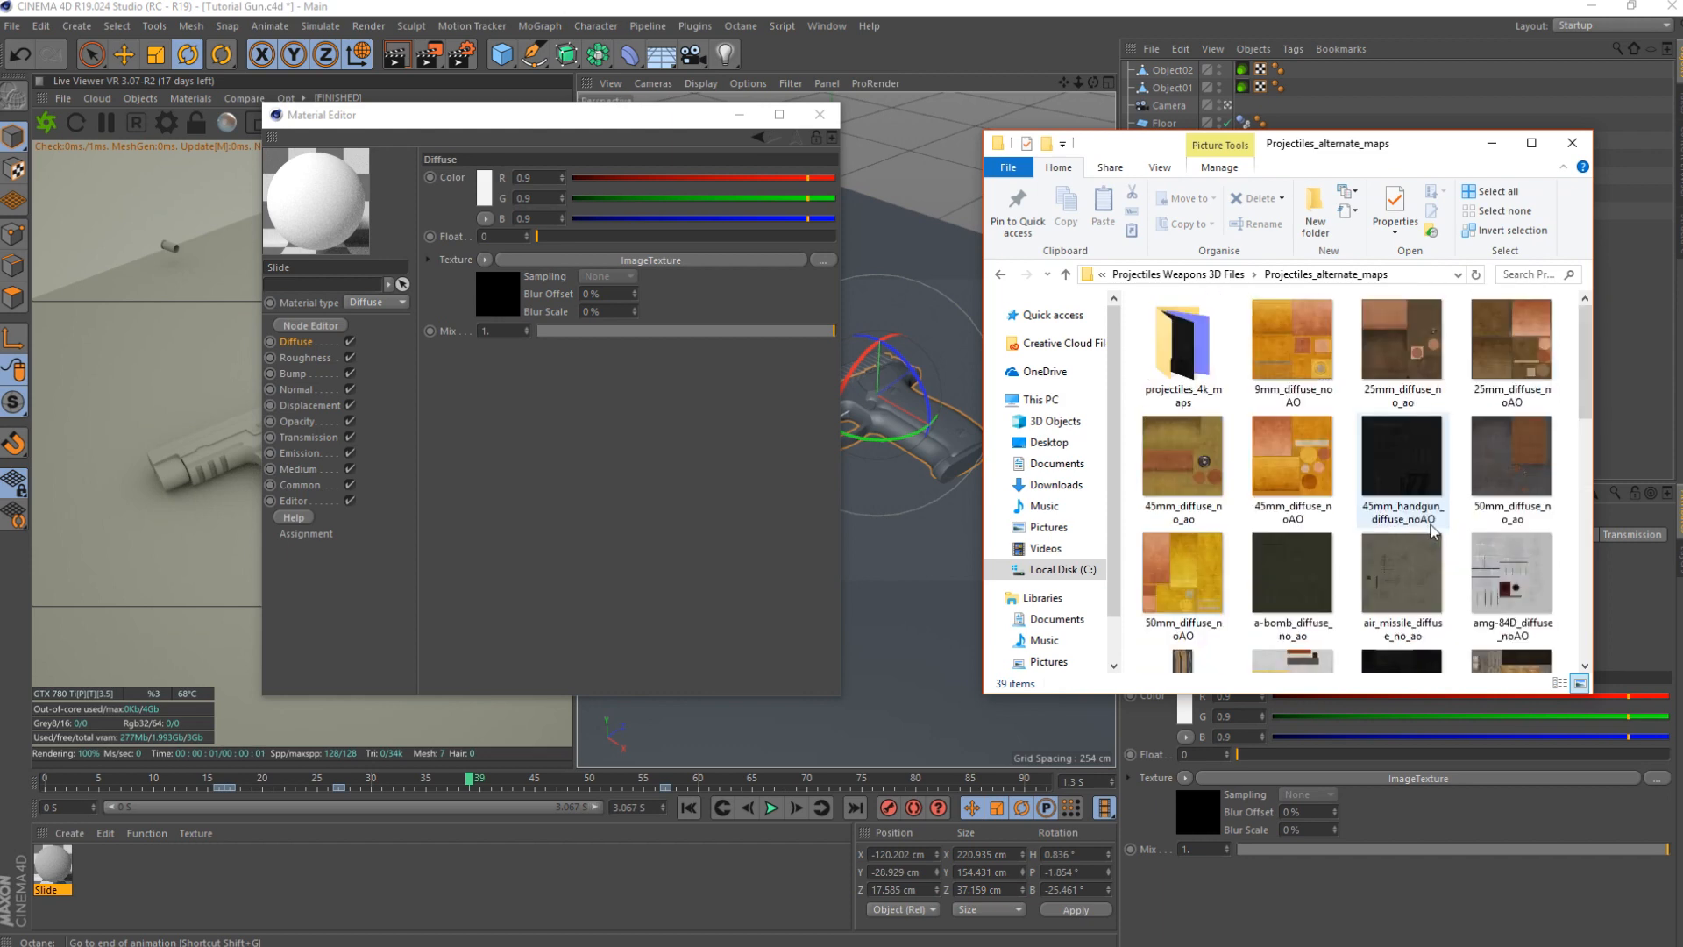
pyautogui.moveTo(1400, 149); pyautogui.dragTo(1313, 153)
# - Load 45mm_handgun_diffuse_noAO as the Slide material's diffuse texture without copying it to the project, and move the Material Editor aside
pyautogui.click(1304, 505)
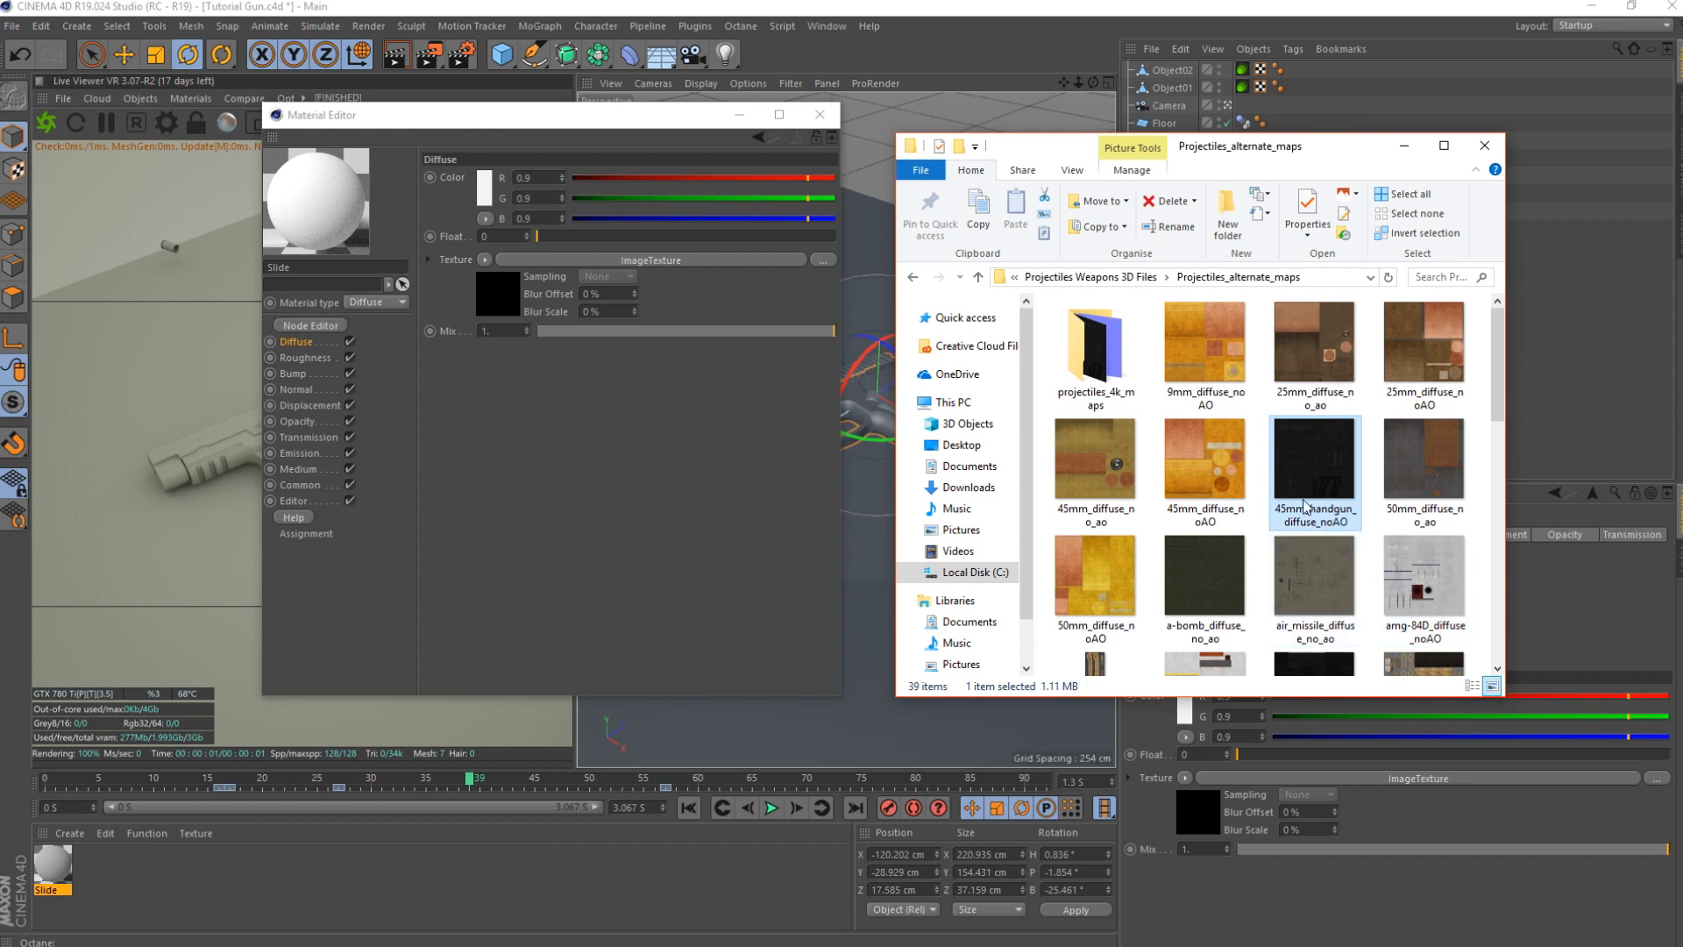
pyautogui.click(1225, 487)
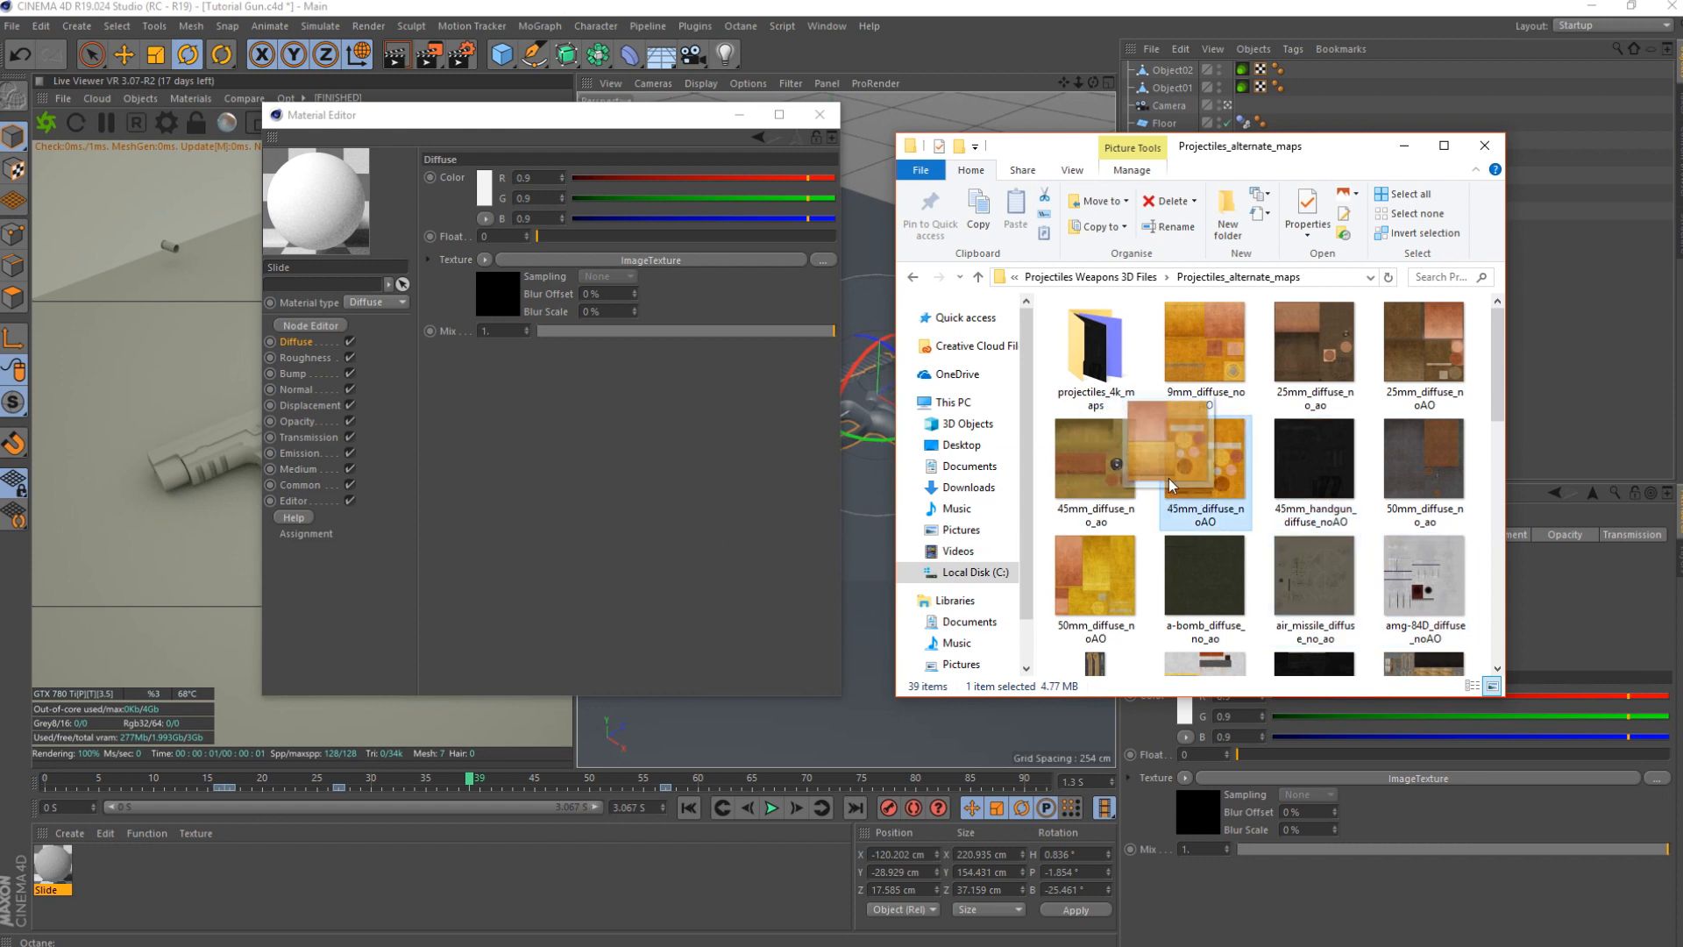
pyautogui.click(1113, 524)
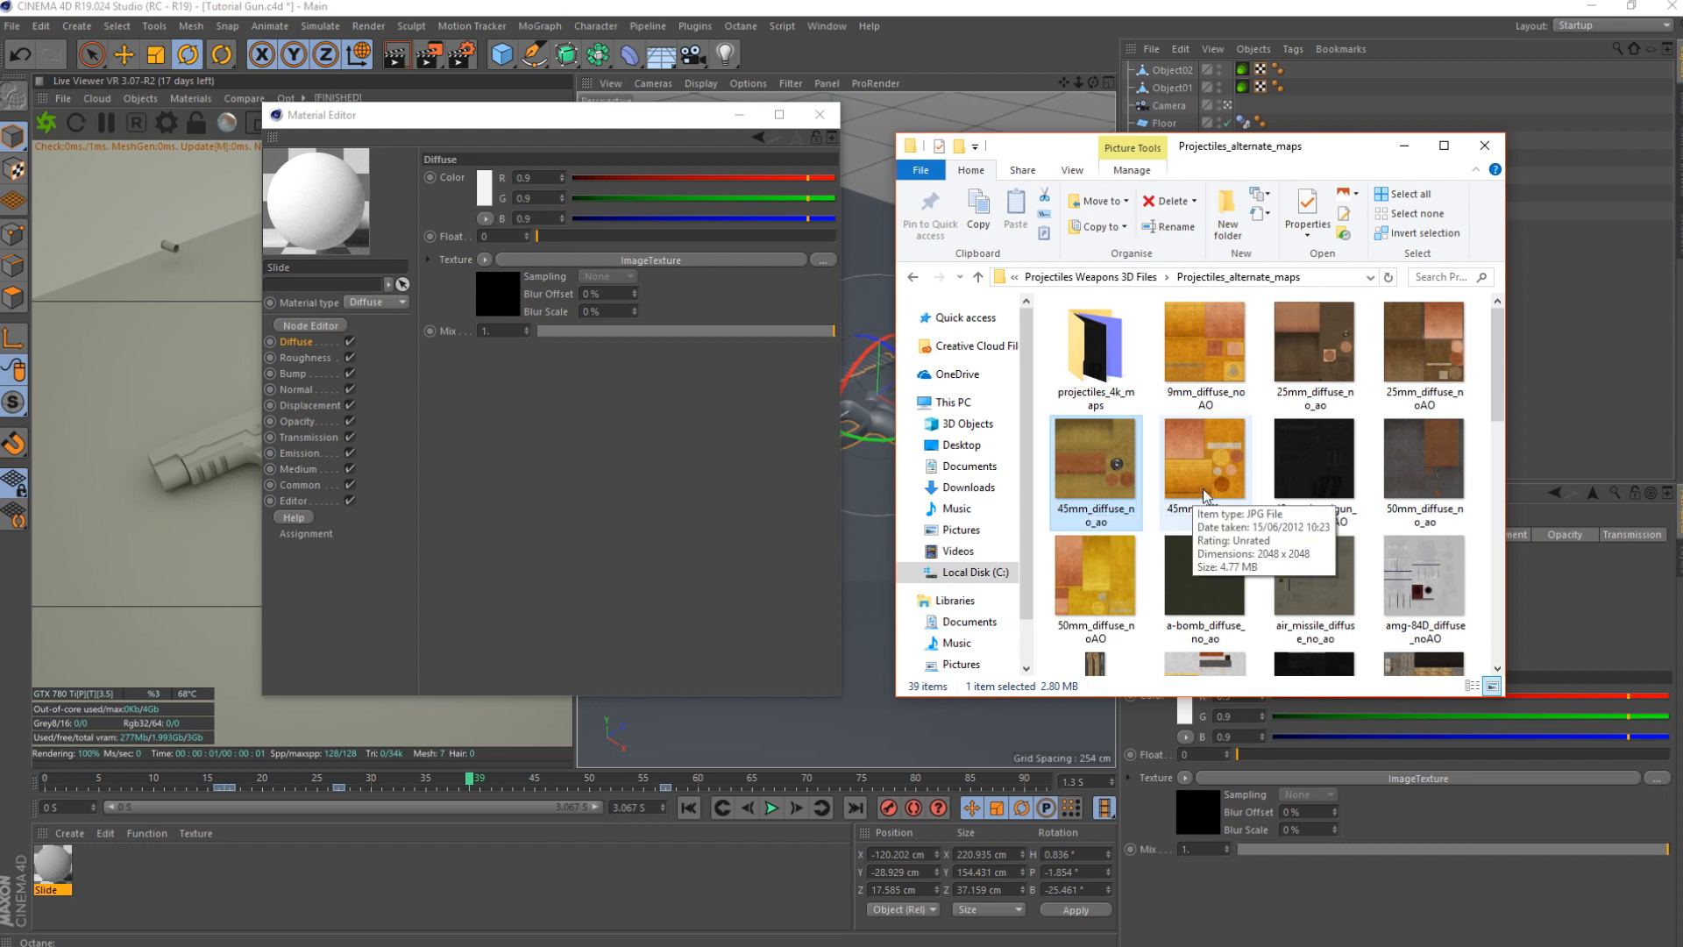
pyautogui.click(1324, 465)
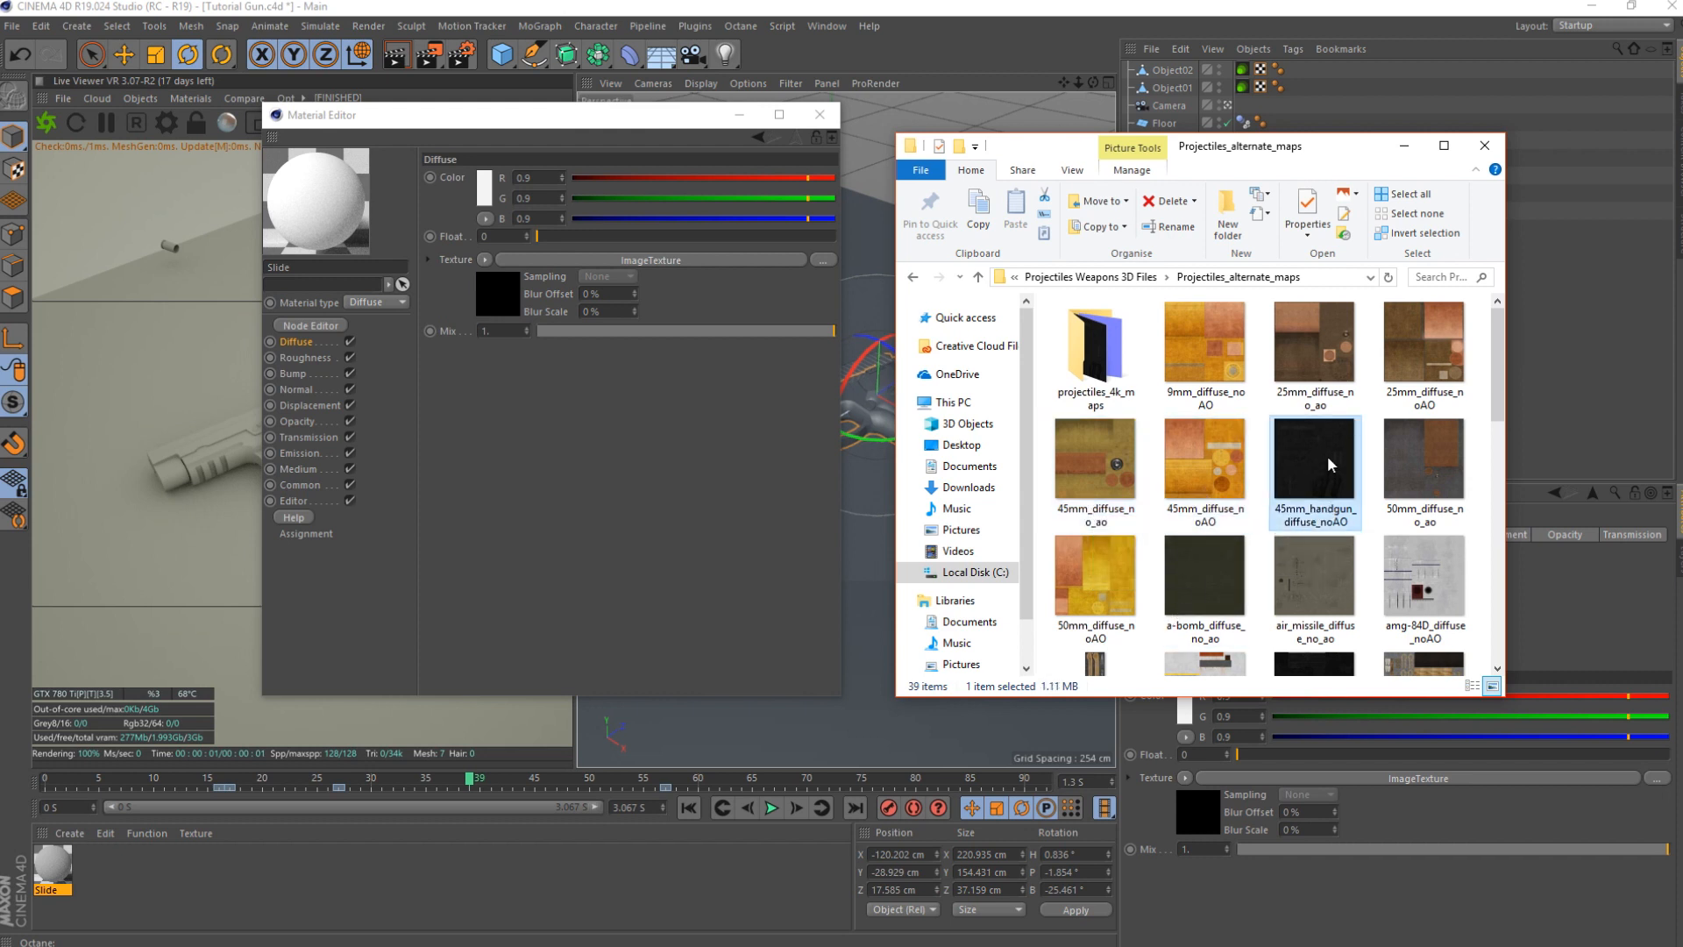
pyautogui.scroll(-5, 964, 438)
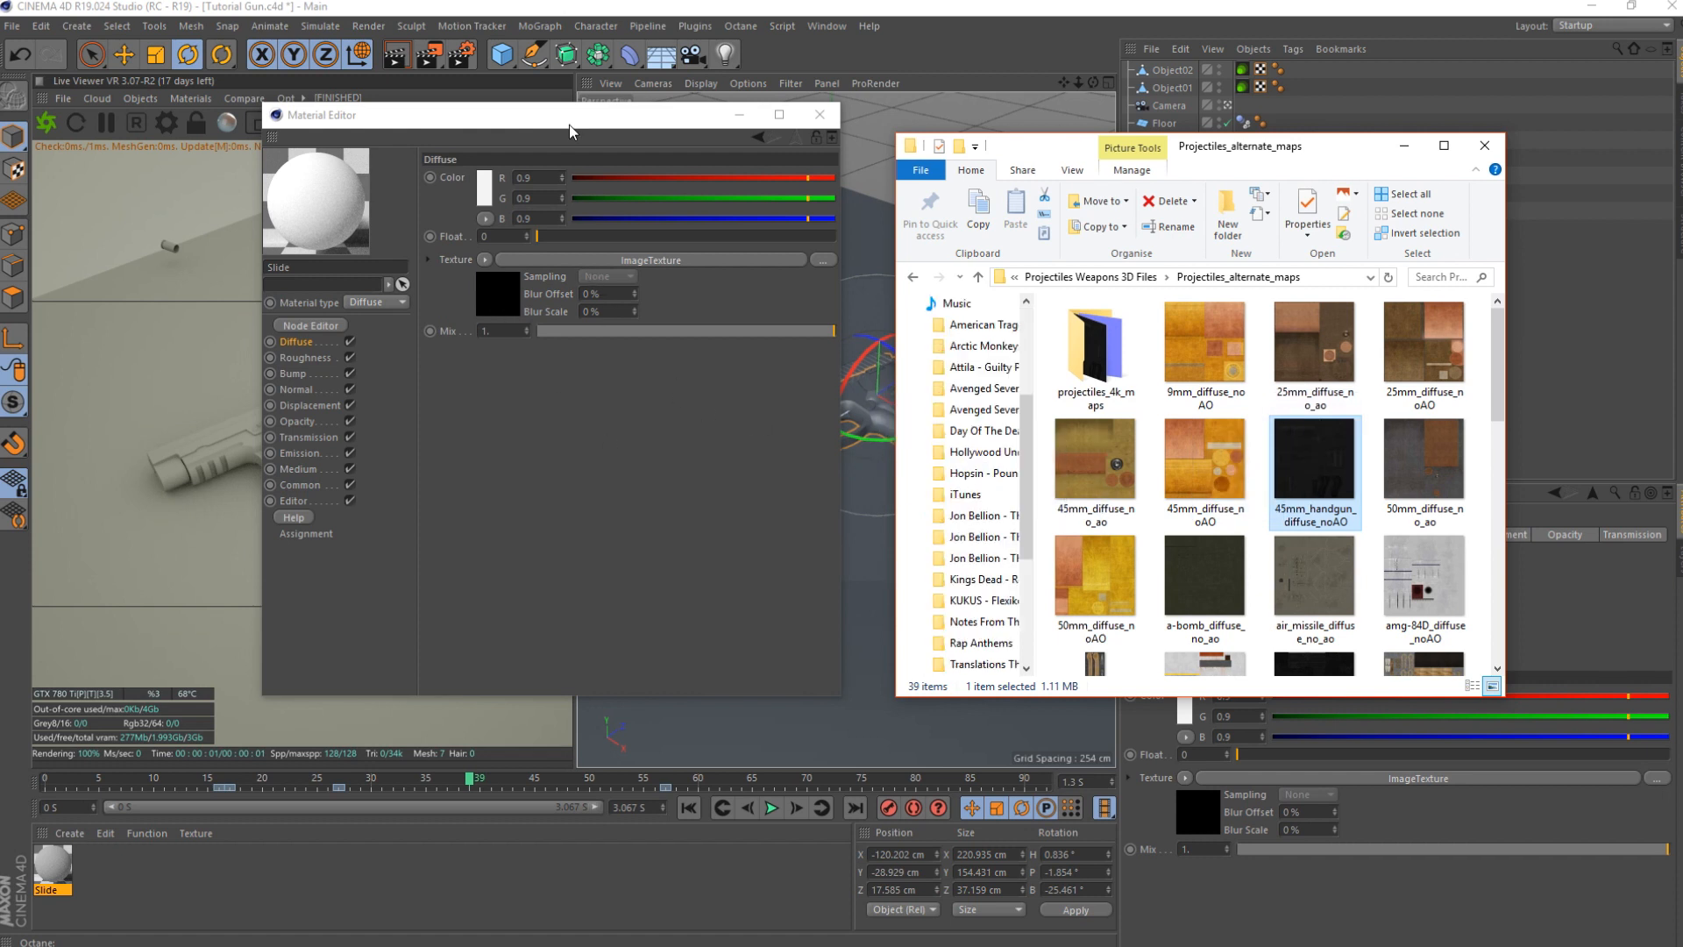
pyautogui.click(936, 543)
pyautogui.moveTo(493, 116); pyautogui.dragTo(858, 131)
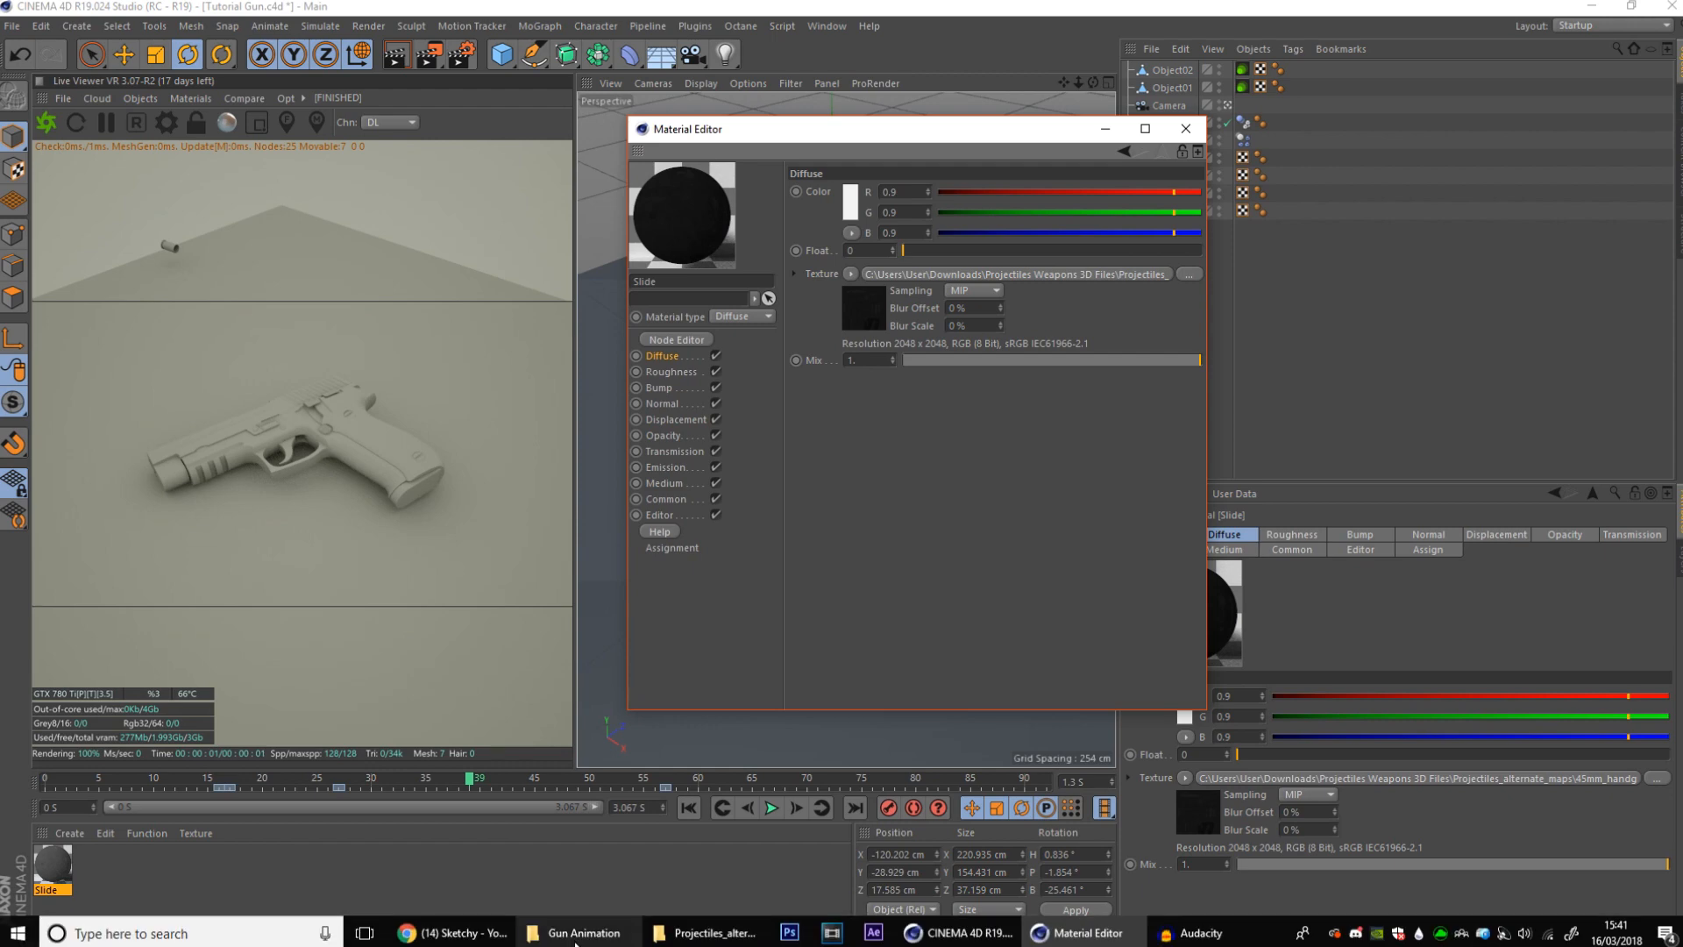
# - Open the projectiles_4k_maps subfolder and select the 45mm_handgun_normal map
pyautogui.click(702, 942)
pyautogui.scroll(10, 1307, 482)
pyautogui.doubleClick(1208, 350)
pyautogui.click(1204, 366)
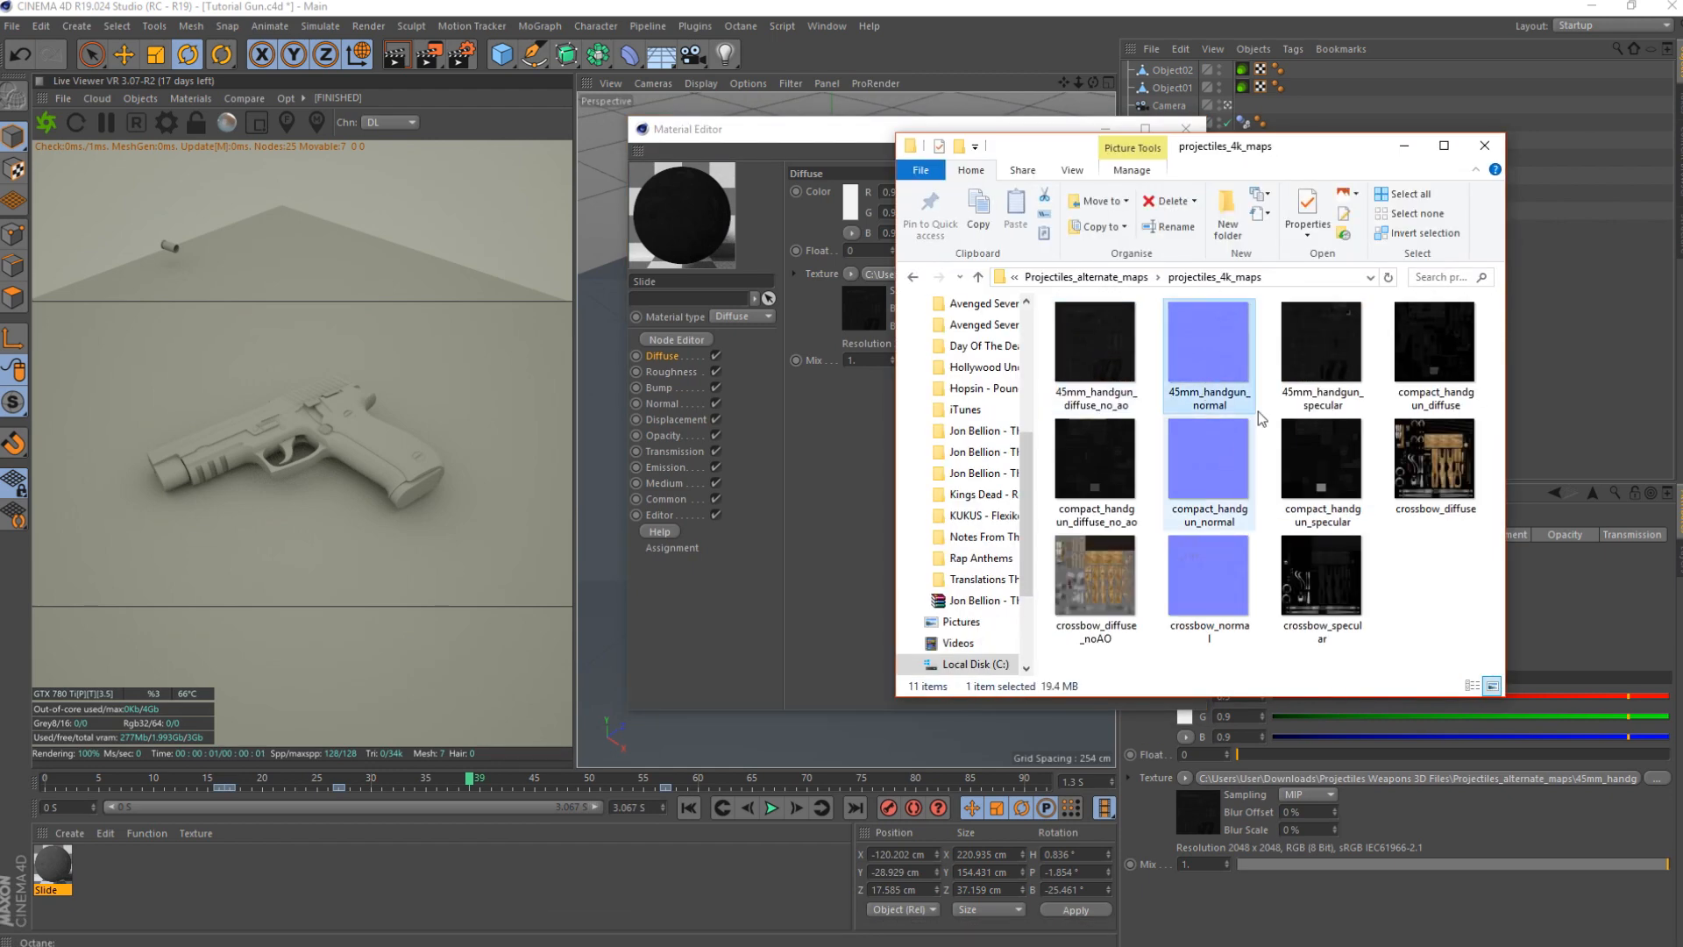
# - Assign a C4doctane ImageTexture shader to the Slide material's normal texture
pyautogui.click(659, 405)
pyautogui.click(850, 198)
pyautogui.moveTo(895, 550)
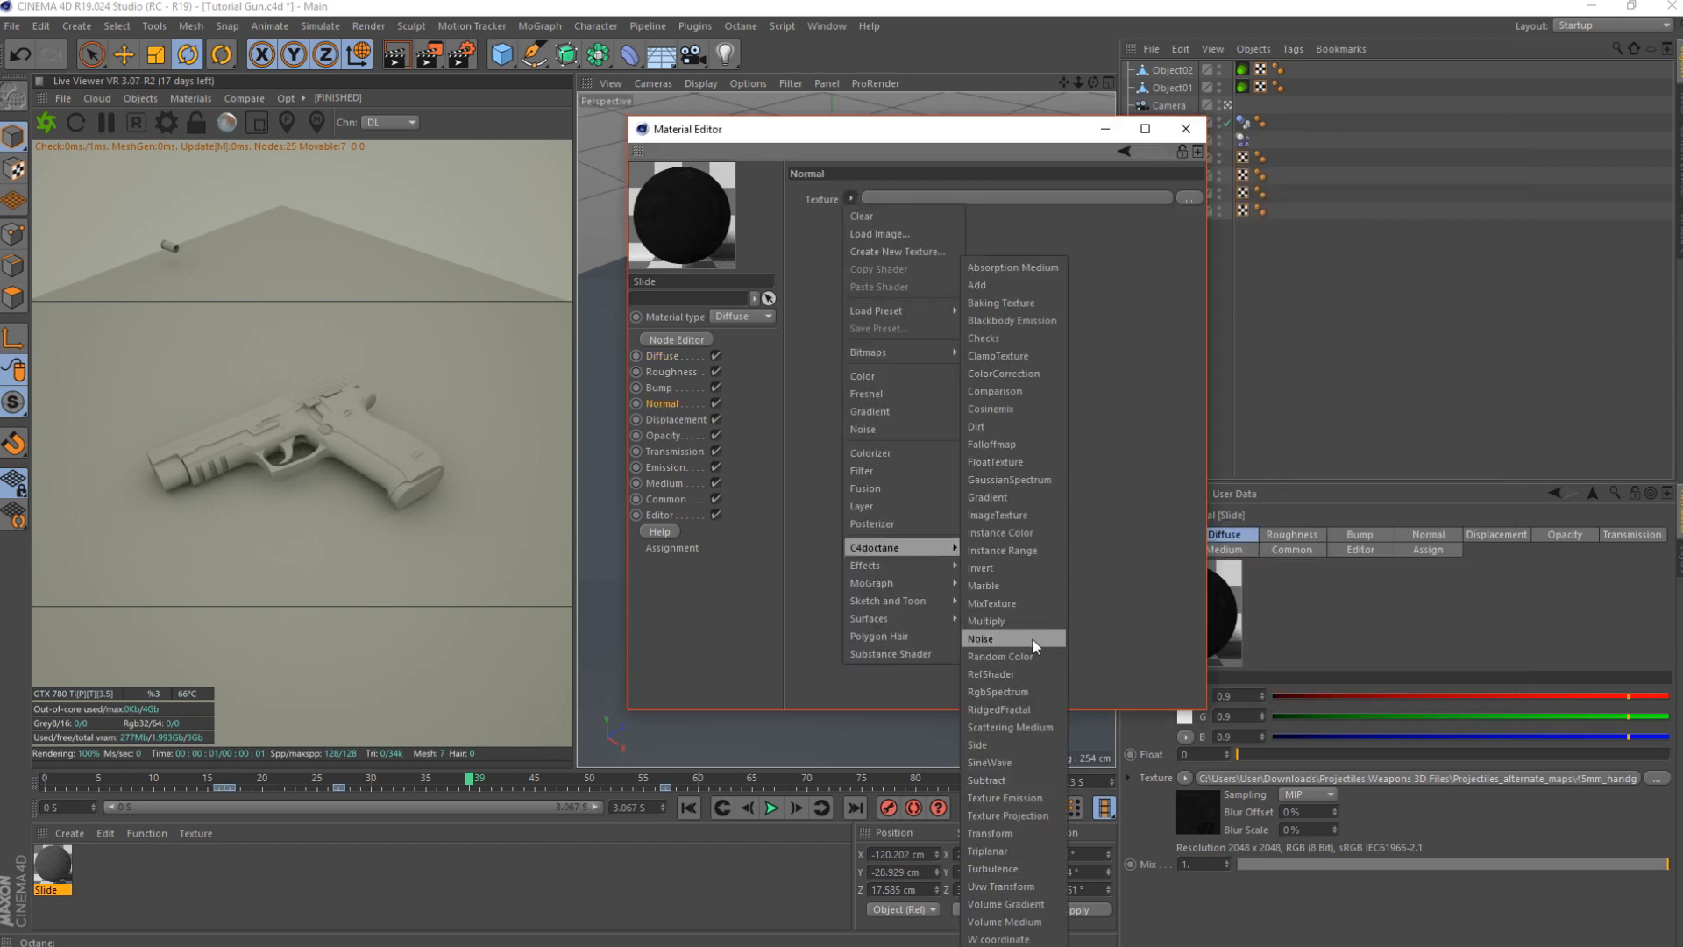
pyautogui.click(997, 516)
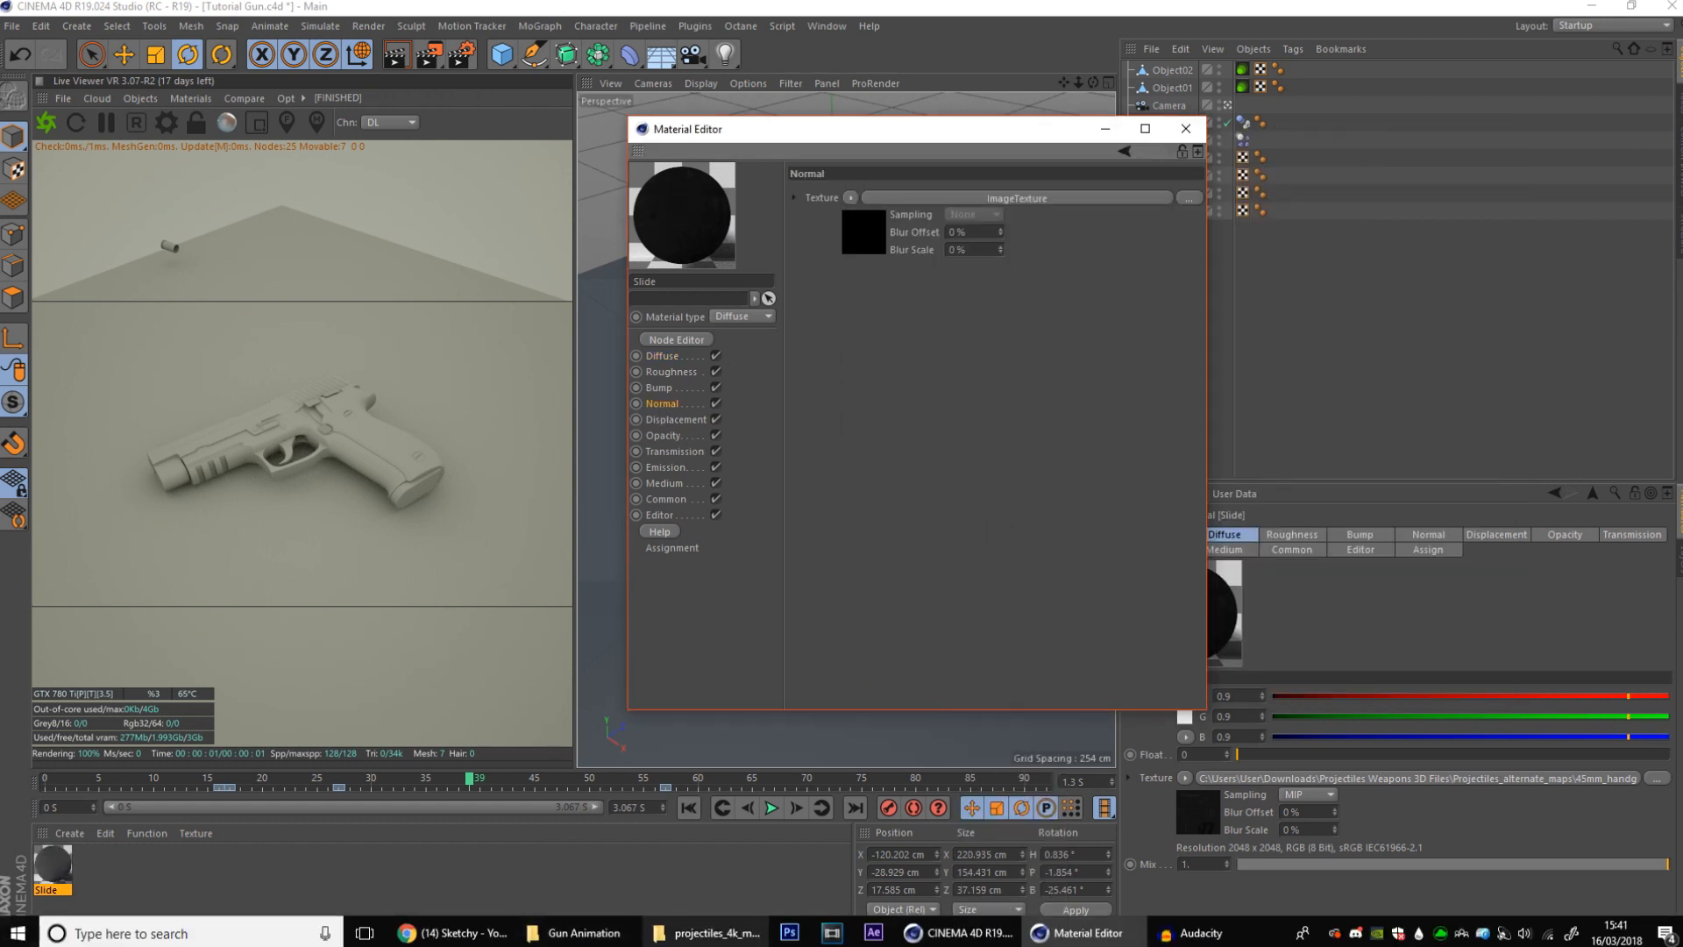
# - Load 45mm_handgun_normal directly onto the normal channel's texture preview without copying it to the project, and minimize the folder window
pyautogui.click(706, 936)
pyautogui.moveTo(1241, 366); pyautogui.dragTo(766, 298)
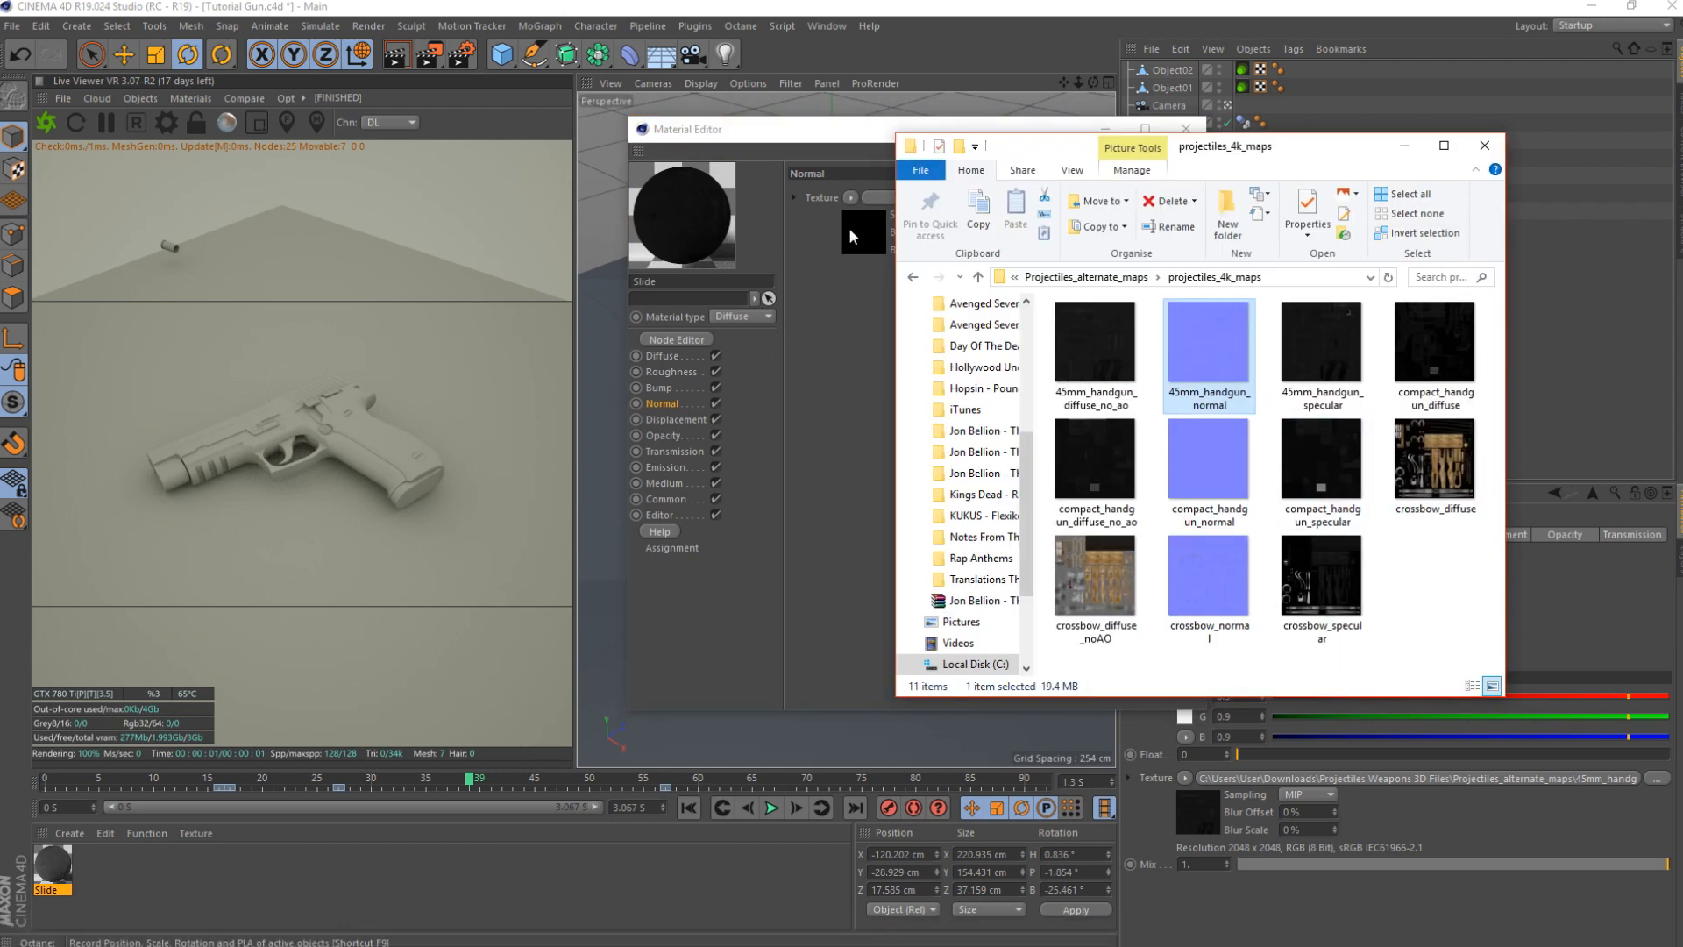
pyautogui.moveTo(848, 228); pyautogui.dragTo(849, 230)
pyautogui.click(948, 538)
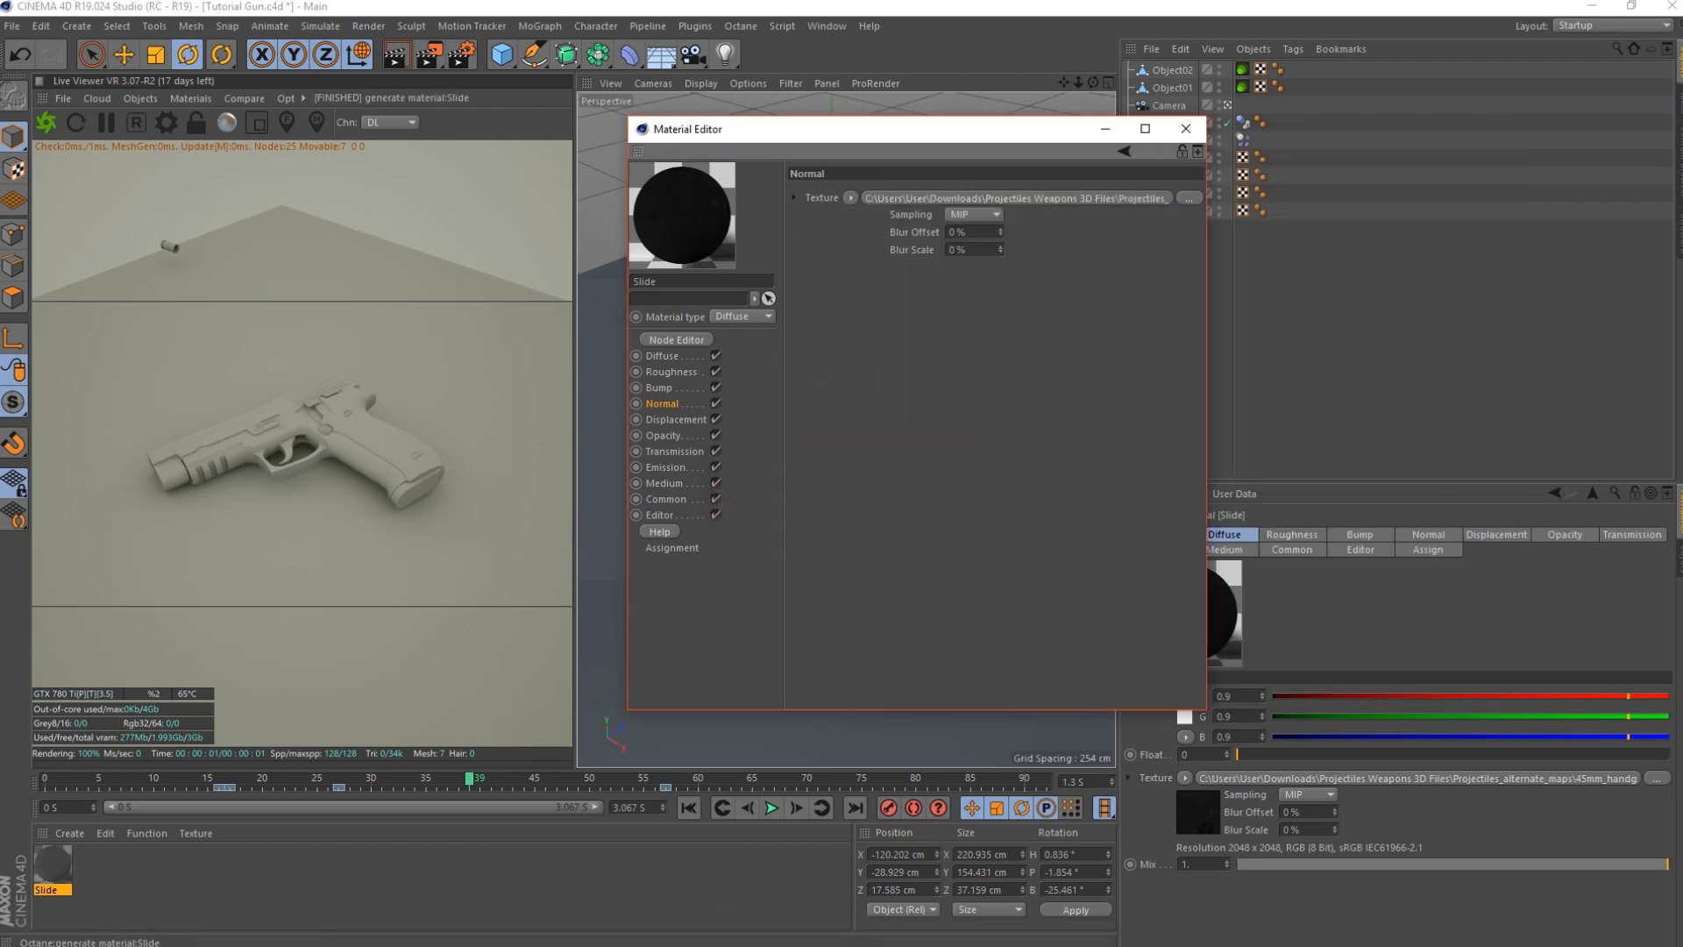
pyautogui.click(706, 937)
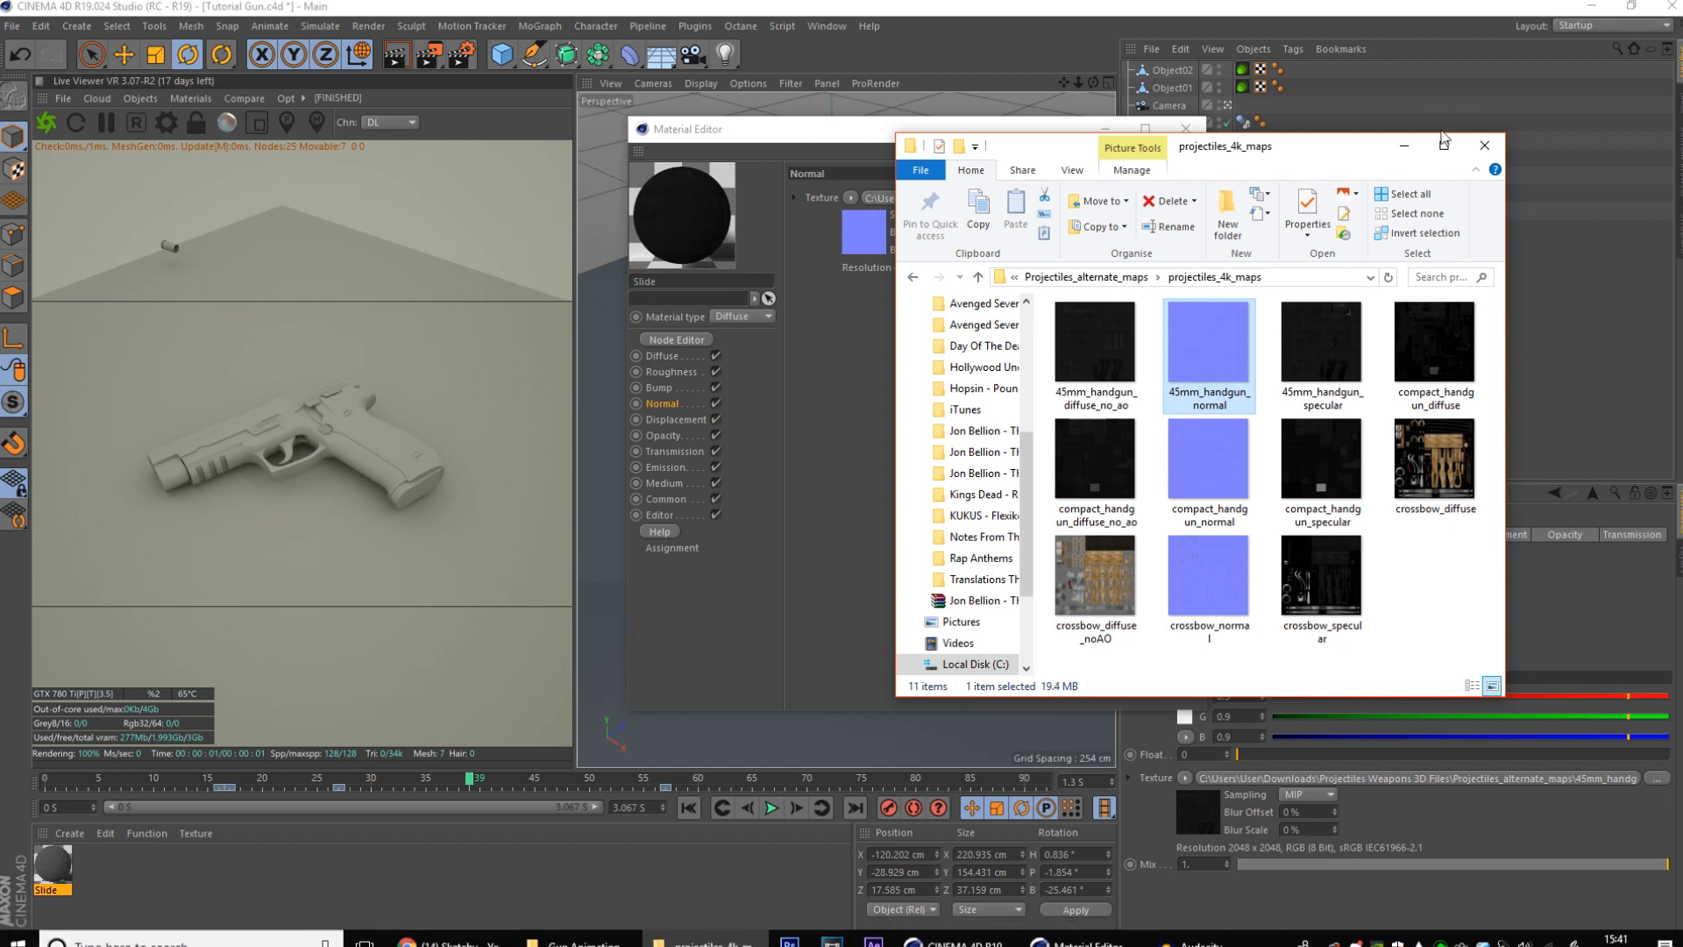
pyautogui.click(1404, 145)
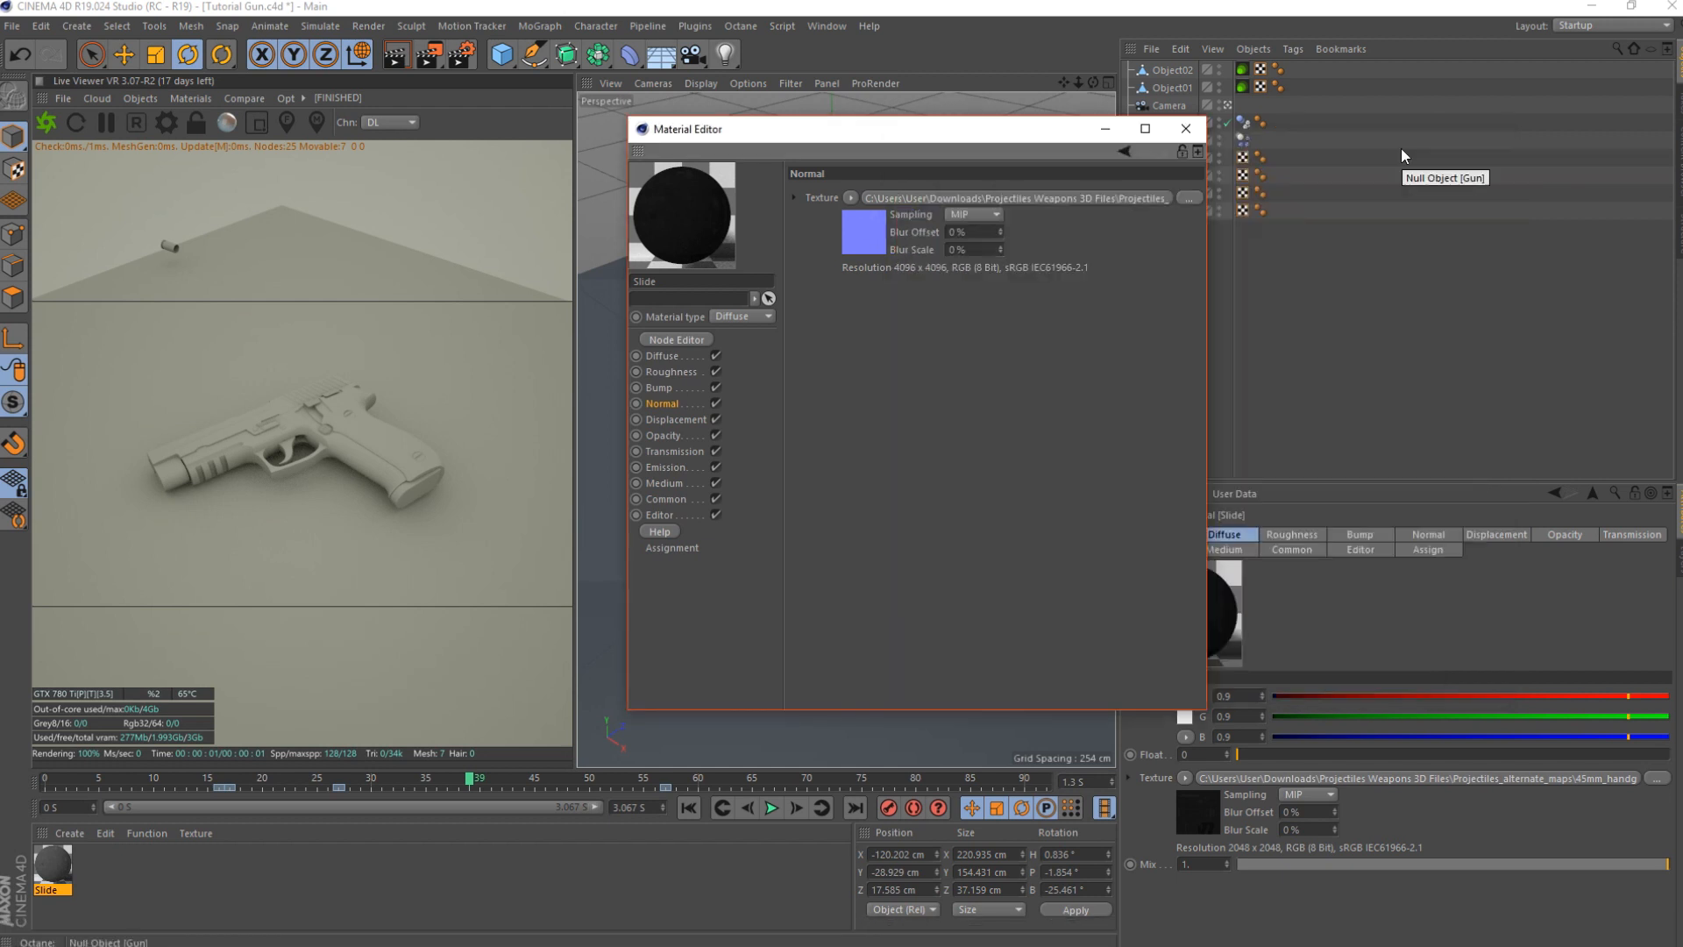
# - Replace the normal texture with a C4doctane ImageTexture shader and load 45mm_handgun_normal as its file, without a project copy
pyautogui.click(850, 197)
pyautogui.moveTo(942, 625)
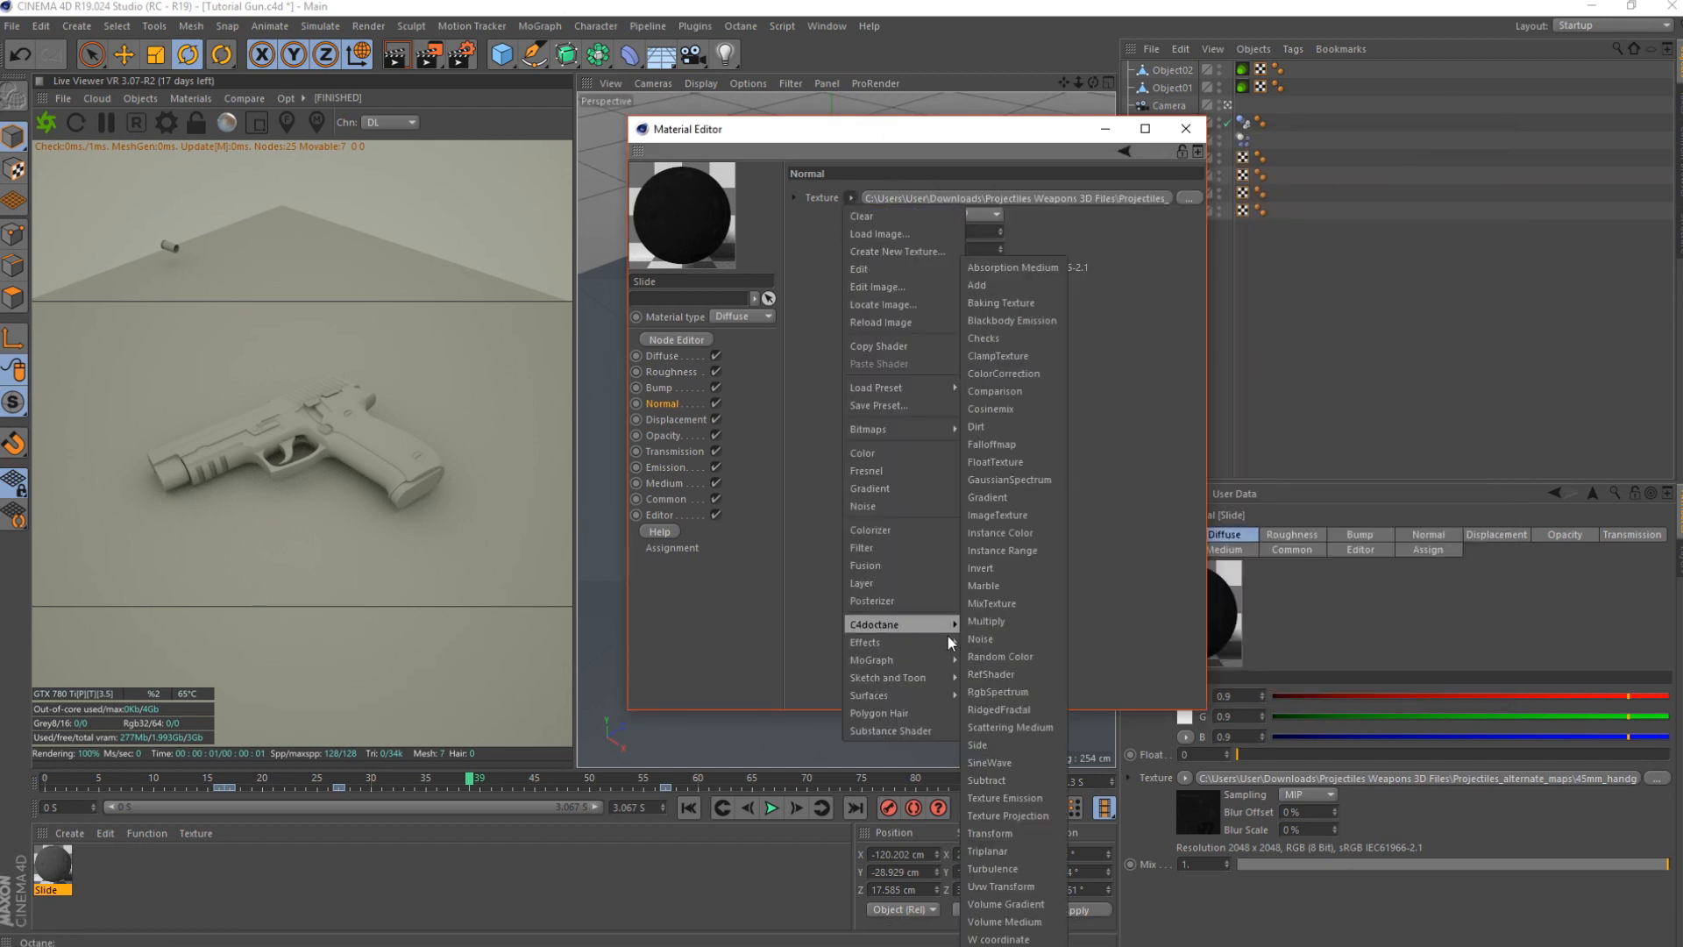
pyautogui.click(975, 516)
pyautogui.click(869, 240)
pyautogui.click(705, 933)
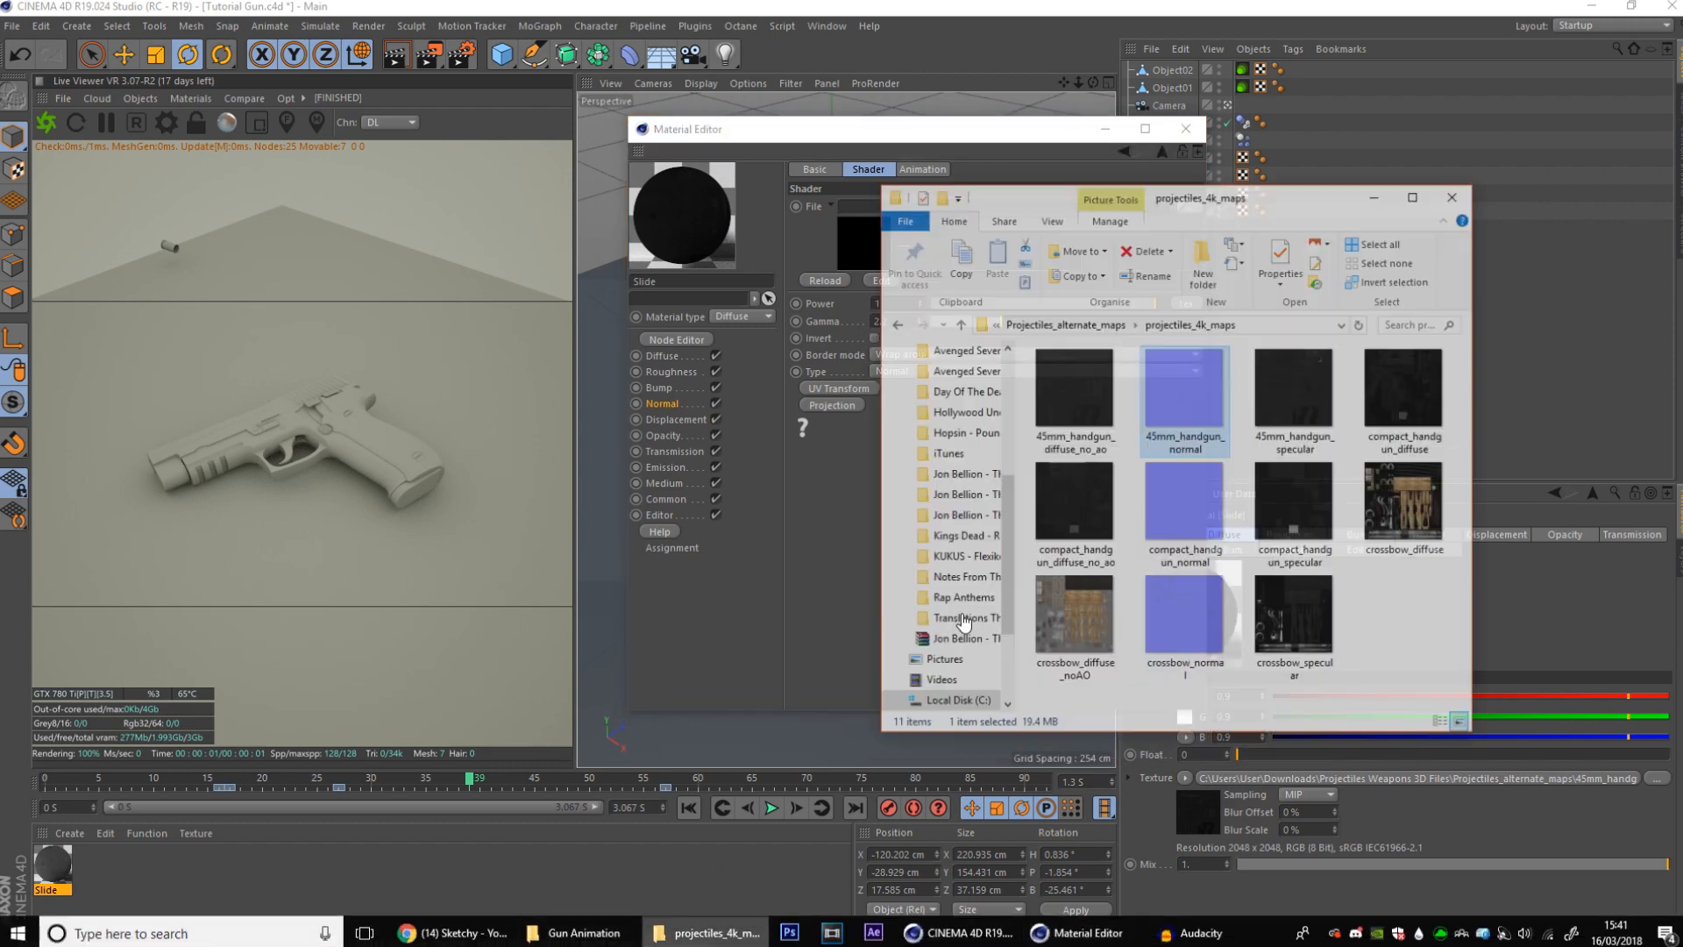
pyautogui.moveTo(1212, 348); pyautogui.dragTo(864, 254)
pyautogui.press('Return')
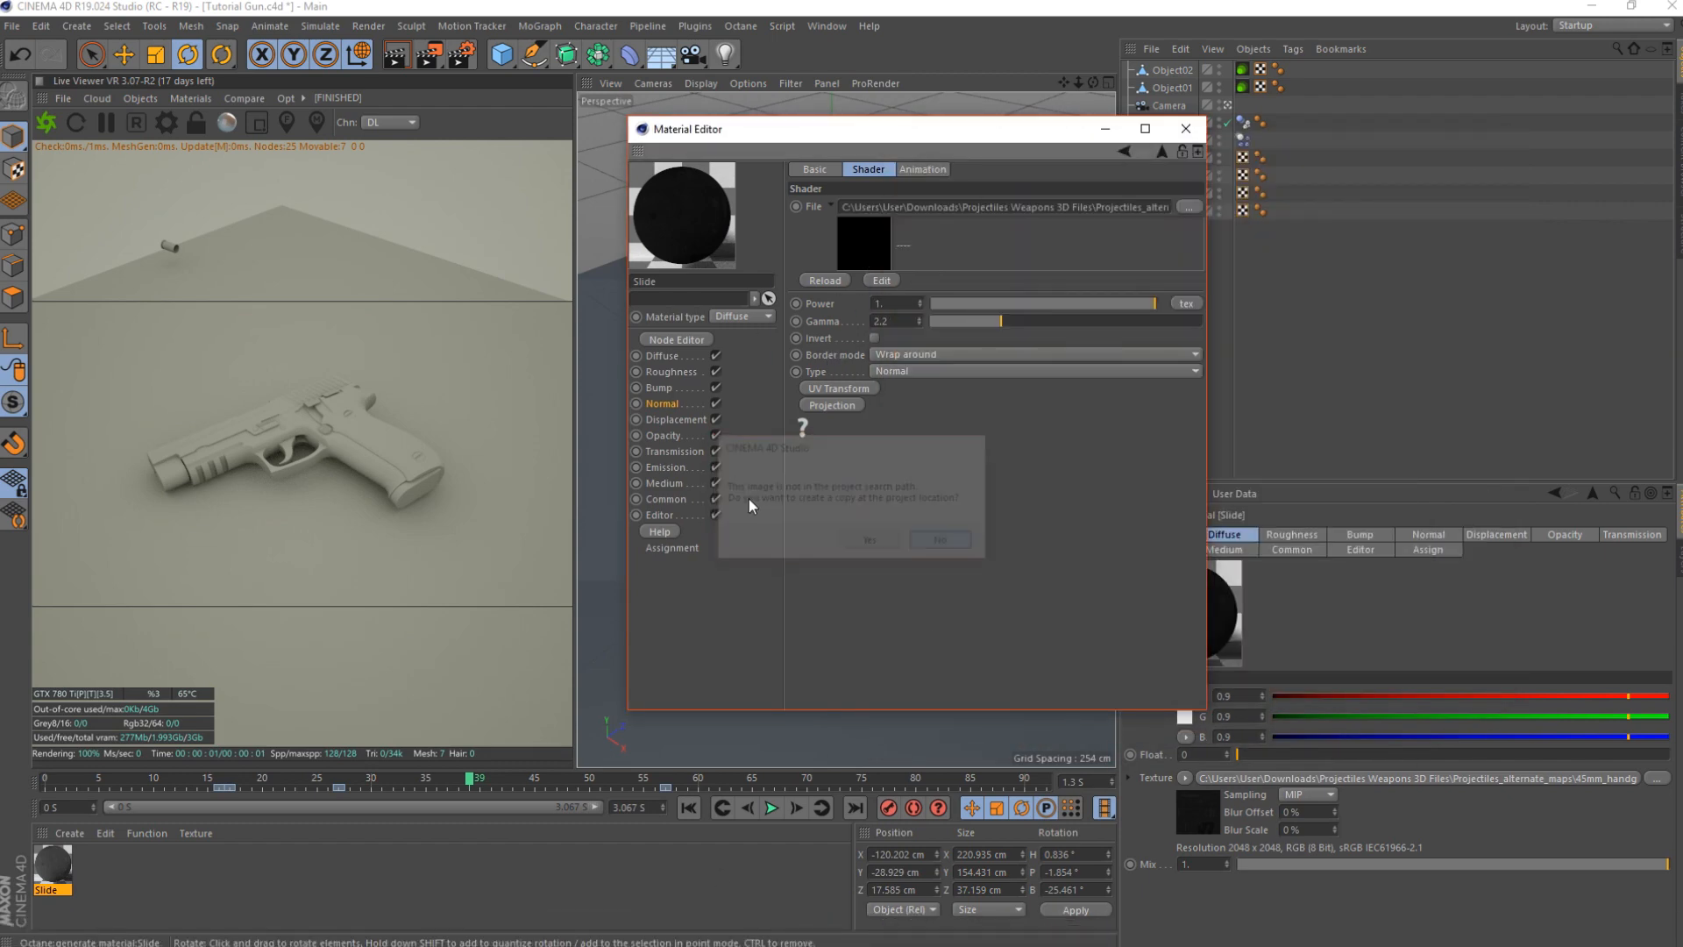
# - Set the Slide material's type to Glossy, replace its diffuse texture with a C4doctane ImageTexture shader, and open the shader's settings
pyautogui.click(741, 316)
pyautogui.click(728, 349)
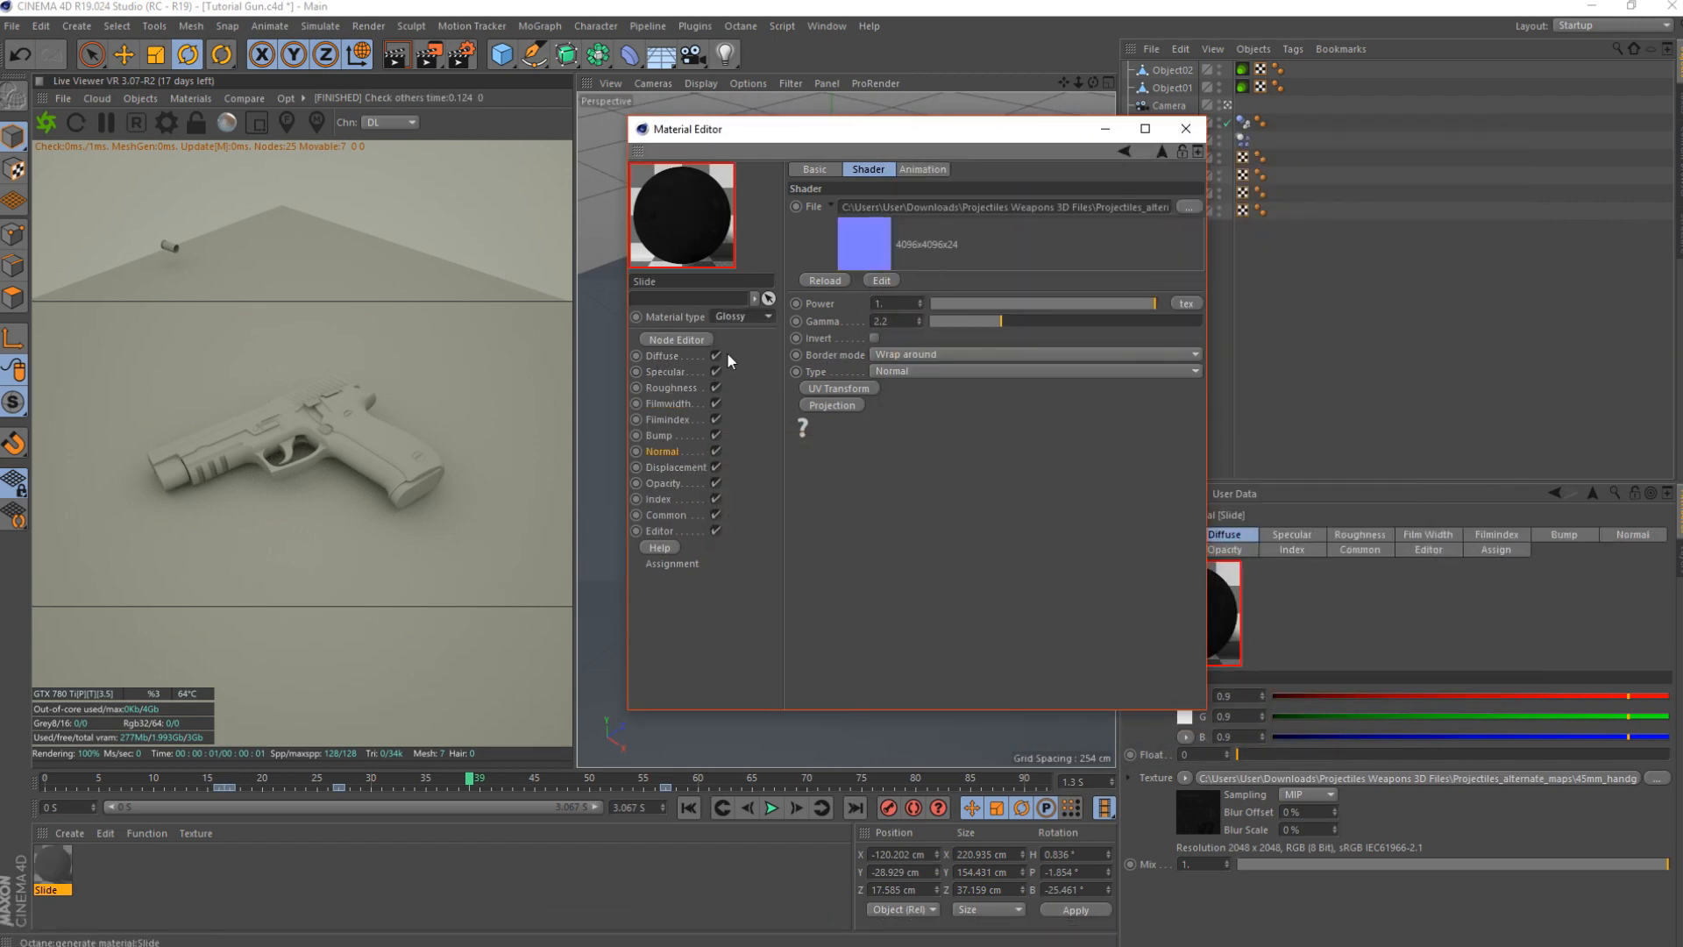
pyautogui.click(670, 359)
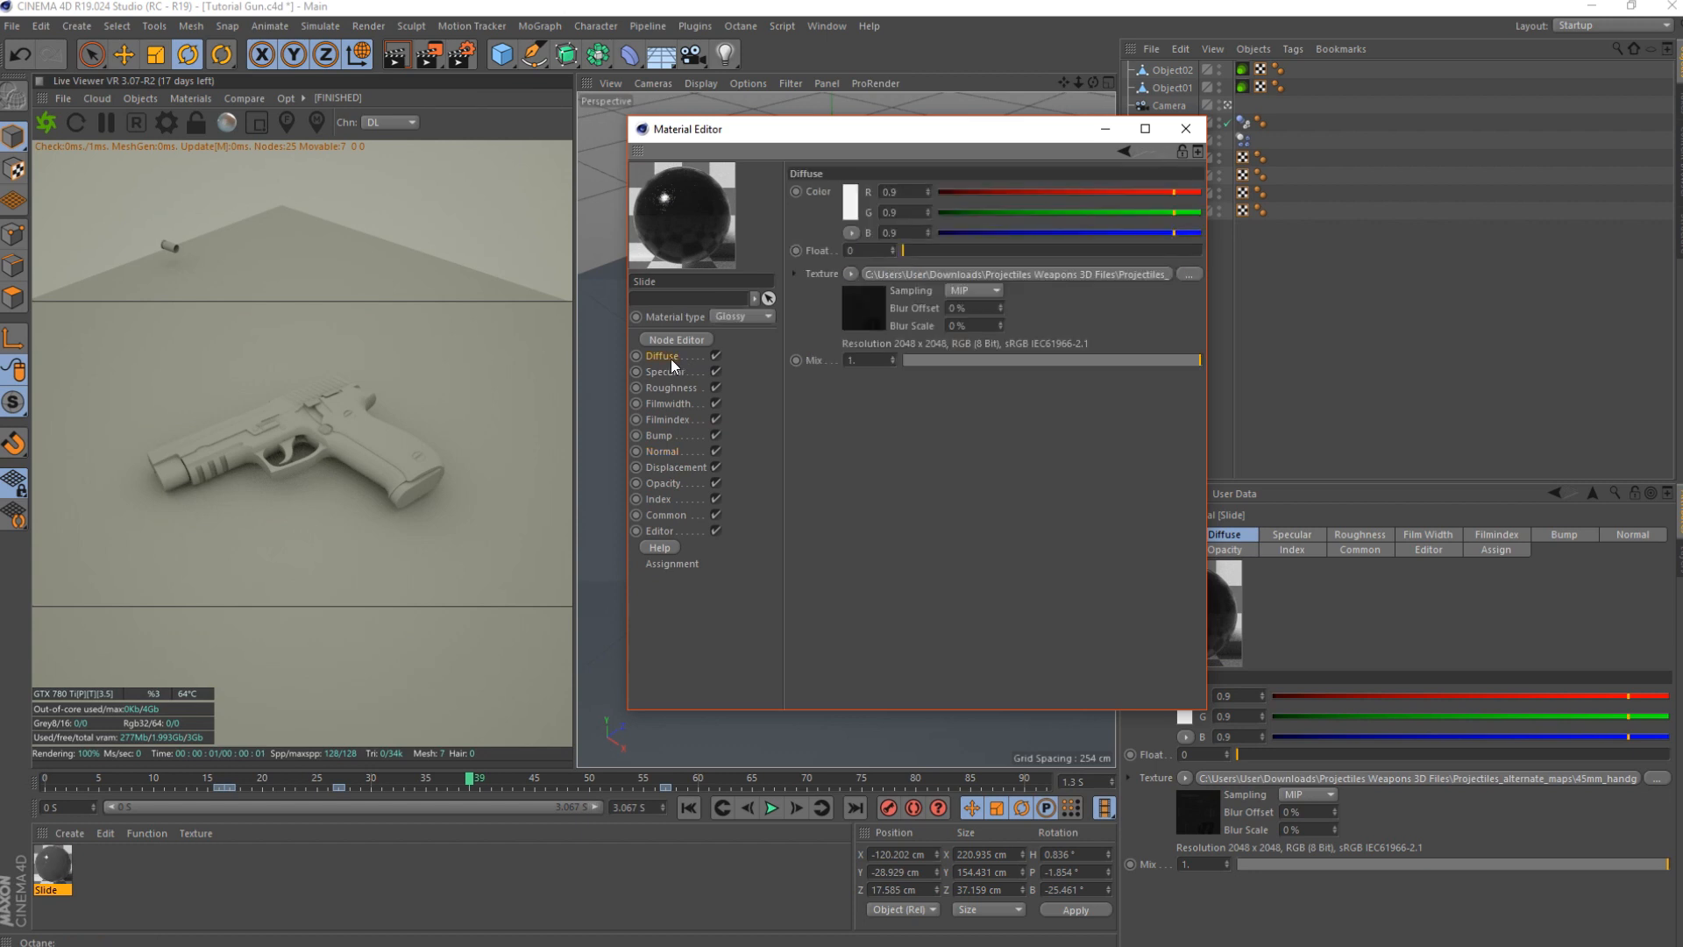
pyautogui.click(851, 275)
pyautogui.moveTo(910, 701)
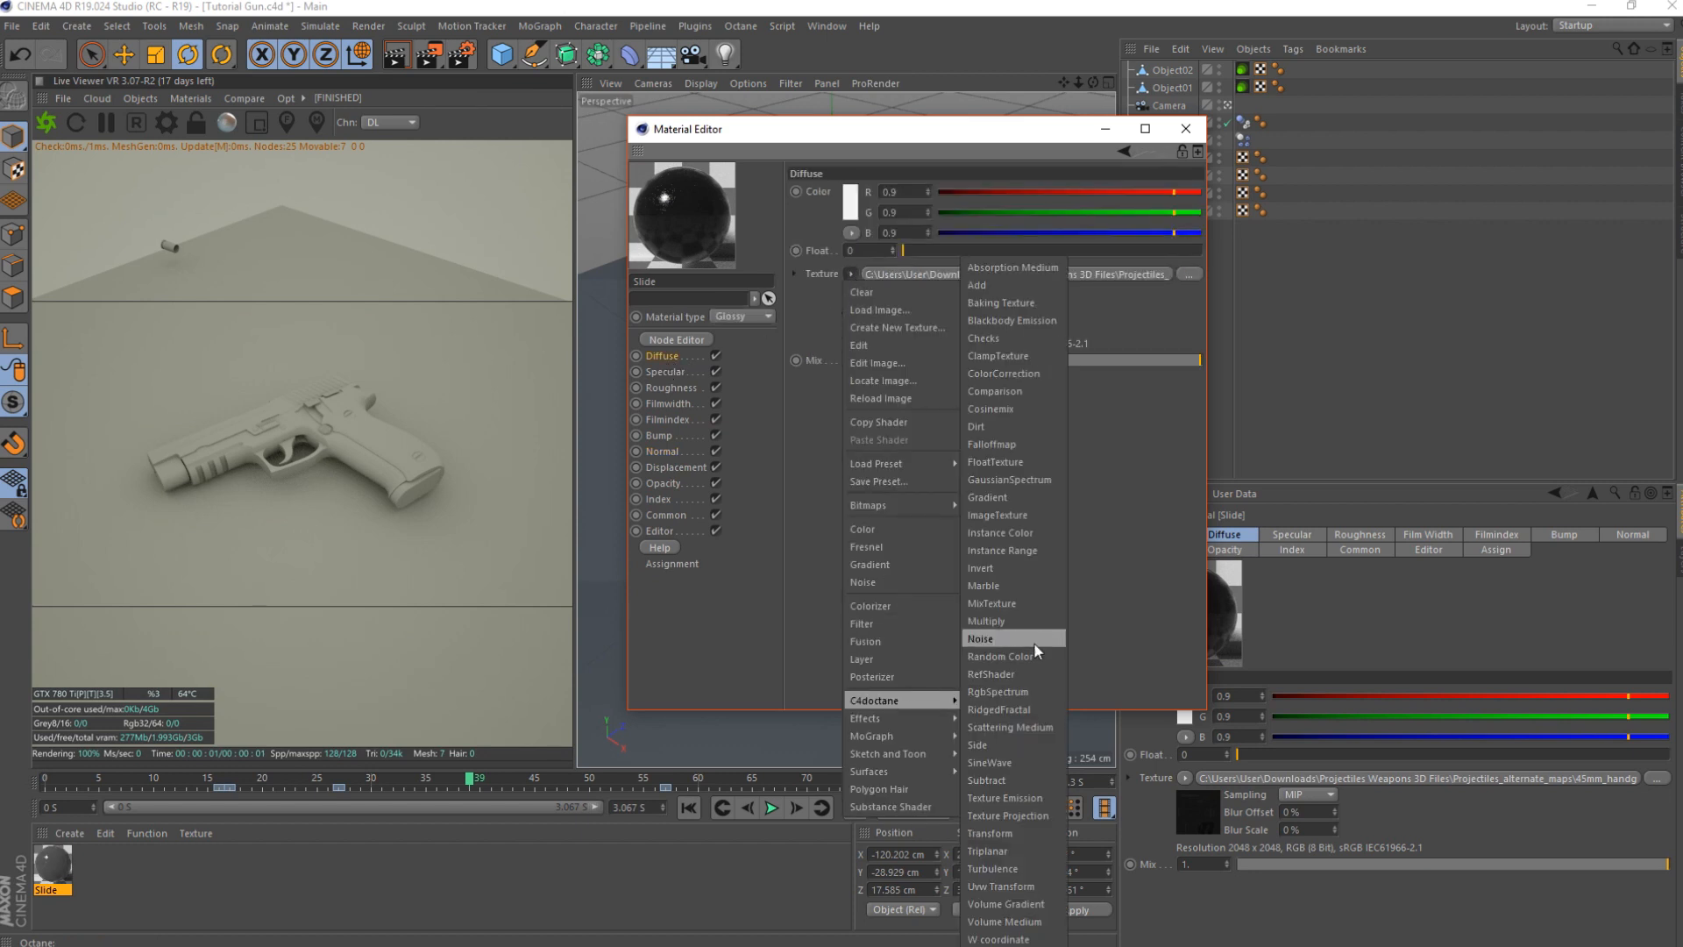
pyautogui.click(1003, 498)
pyautogui.click(1006, 274)
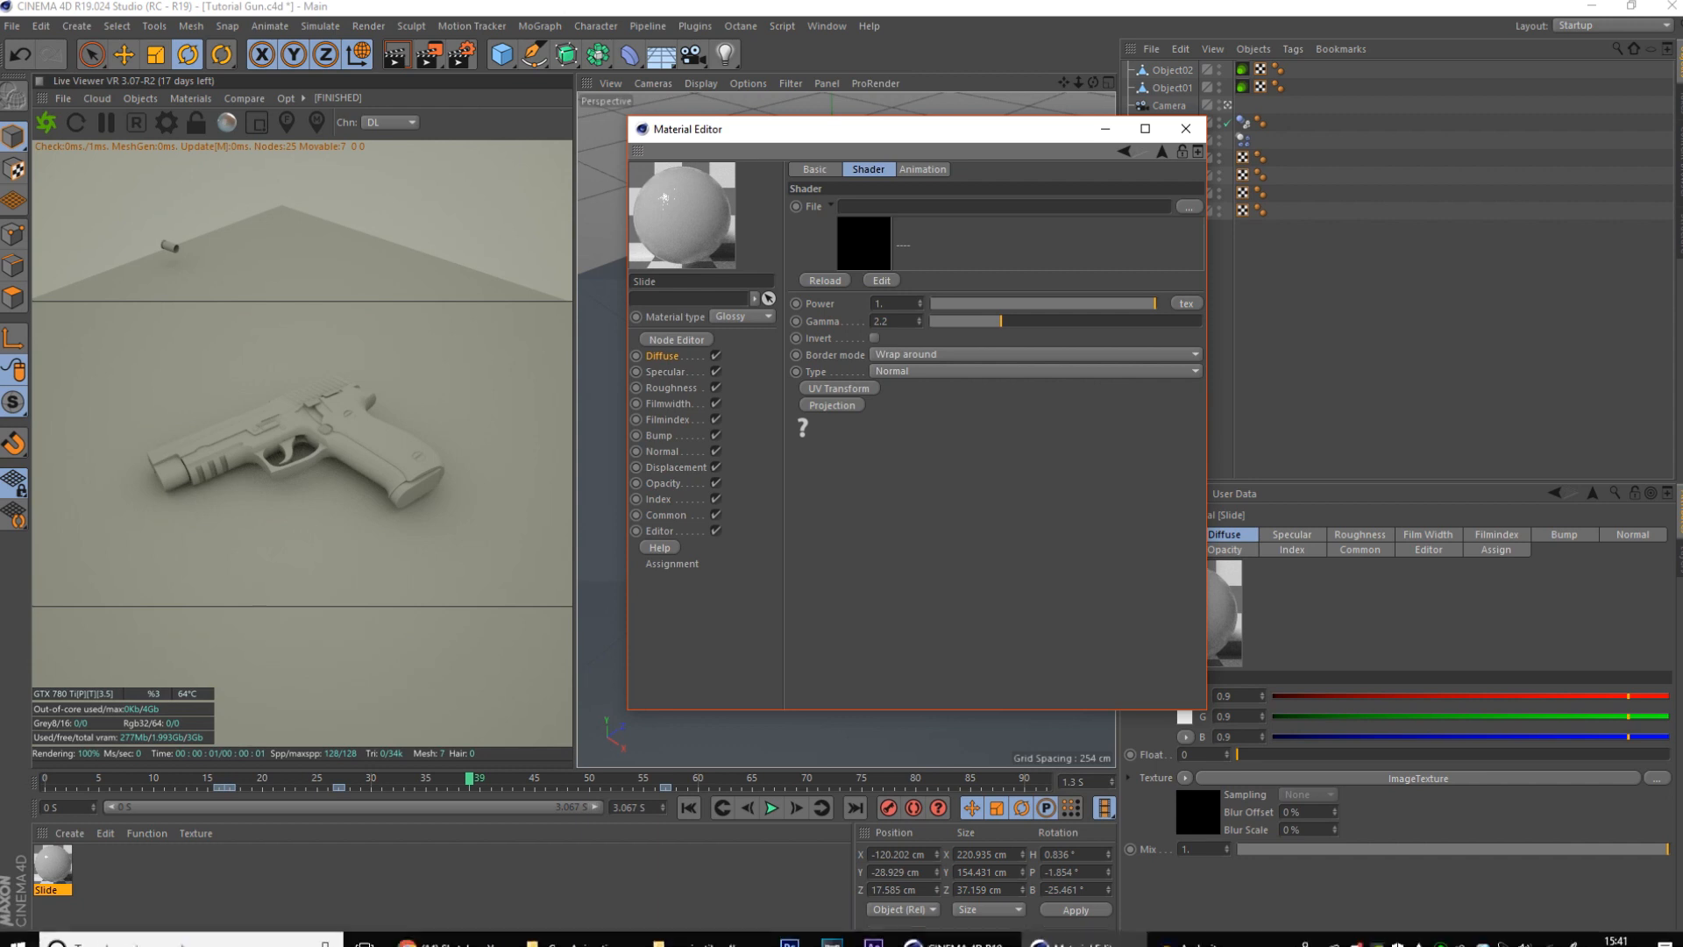
pyautogui.click(1159, 153)
pyautogui.click(865, 308)
# - Load 45mm_handgun_diffuse_no_ao from projectiles_4k_maps as the diffuse shader's file, without copying it to the project
pyautogui.click(706, 930)
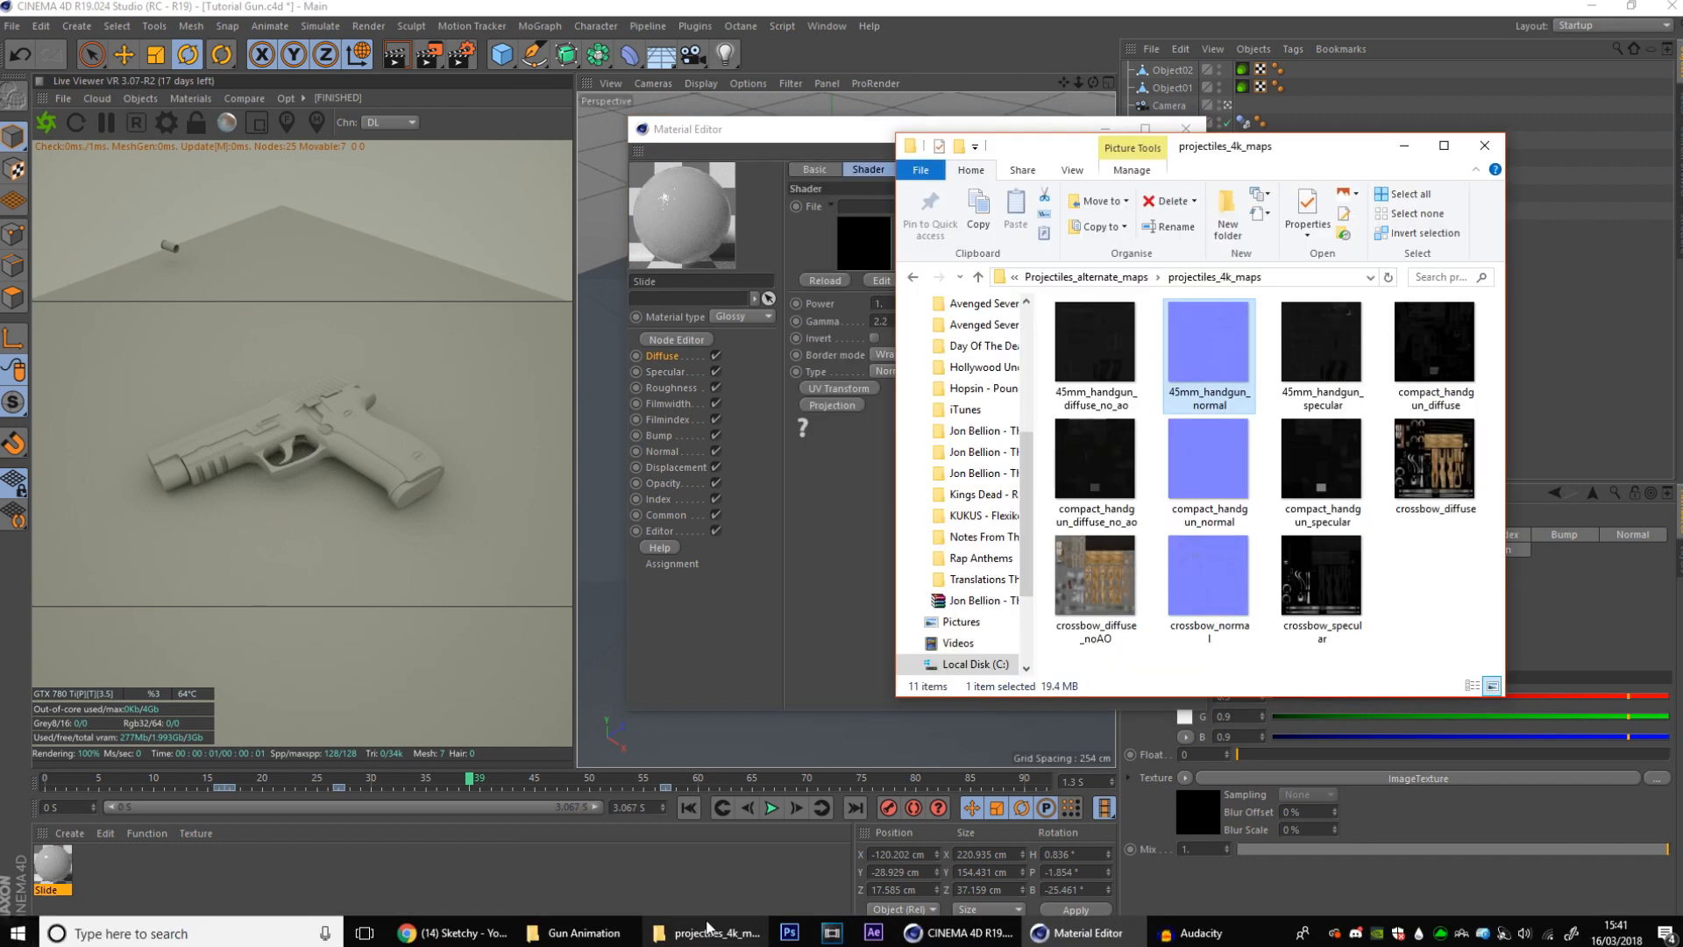
pyautogui.click(1110, 360)
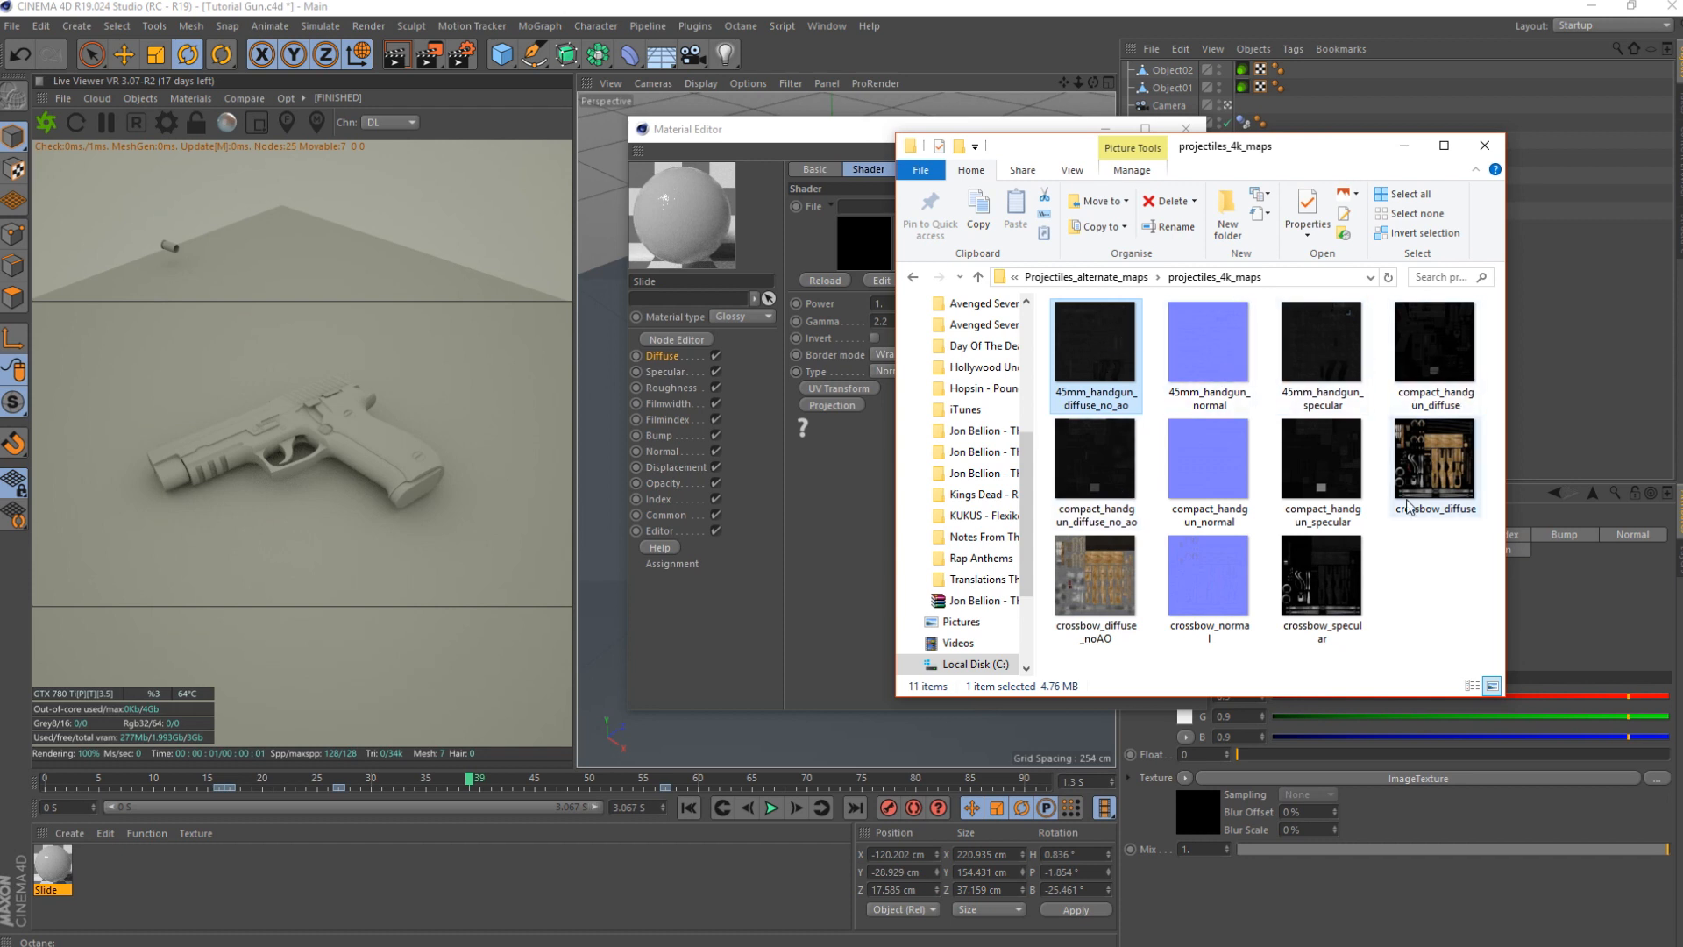
pyautogui.moveTo(1095, 346); pyautogui.dragTo(880, 243)
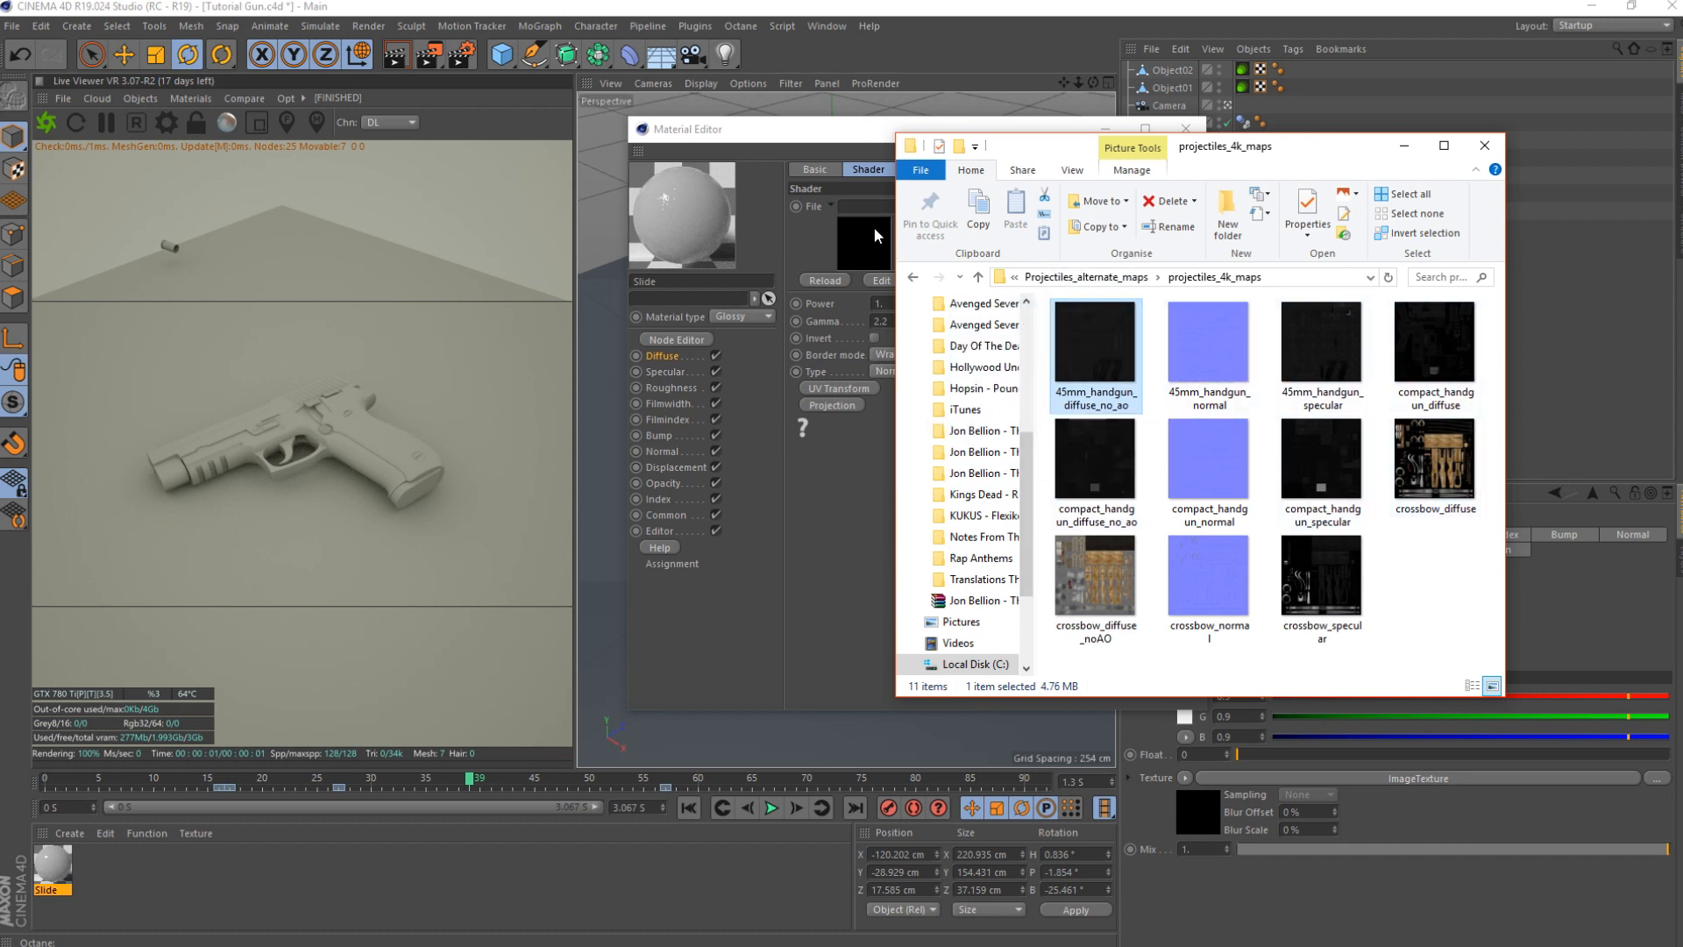
pyautogui.click(964, 542)
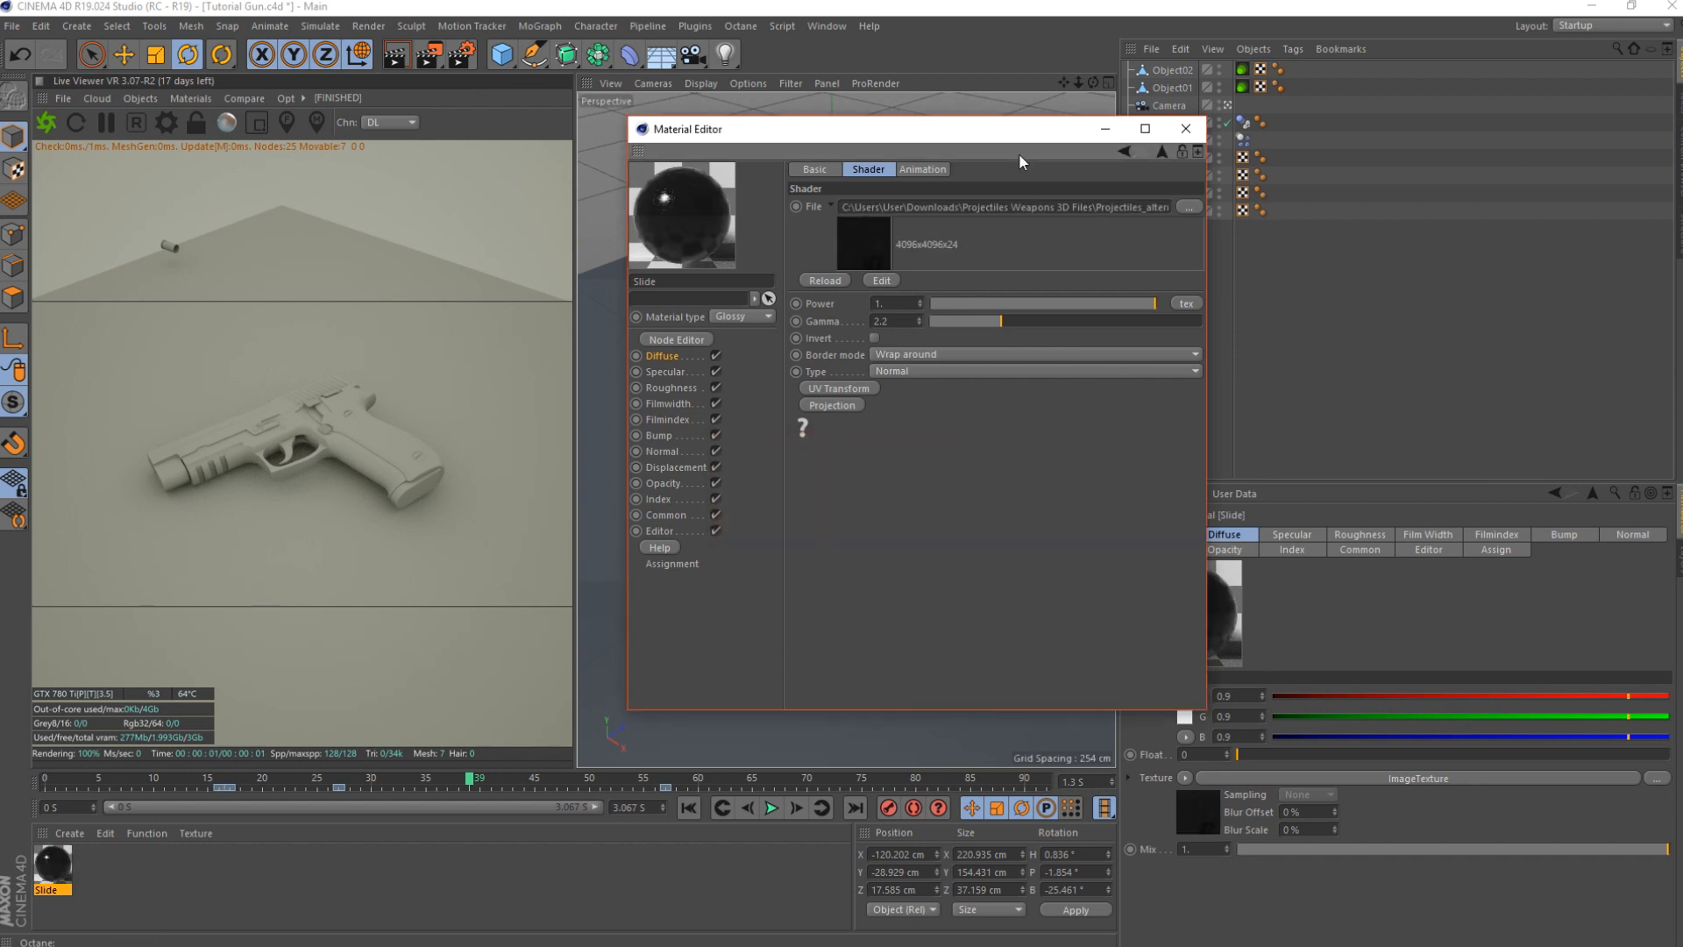
# - Close the Material Editor and apply the Slide material to the Slide, Mag, Trigger and Body objects
pyautogui.click(1185, 129)
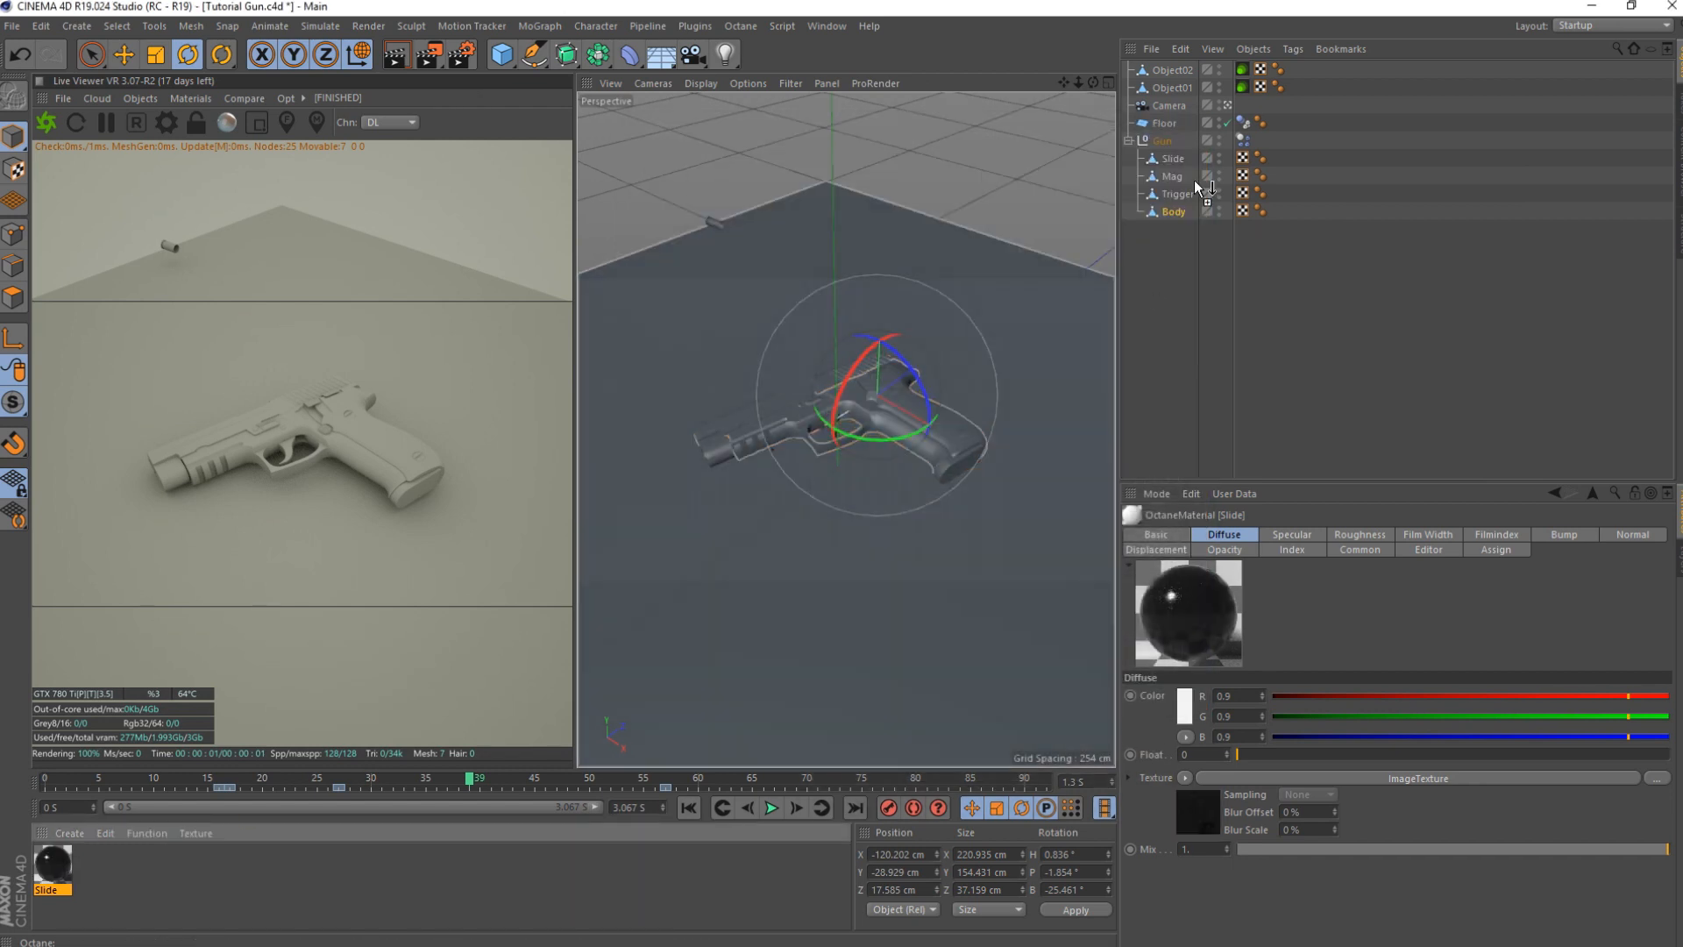
pyautogui.moveTo(1179, 162); pyautogui.dragTo(1177, 160)
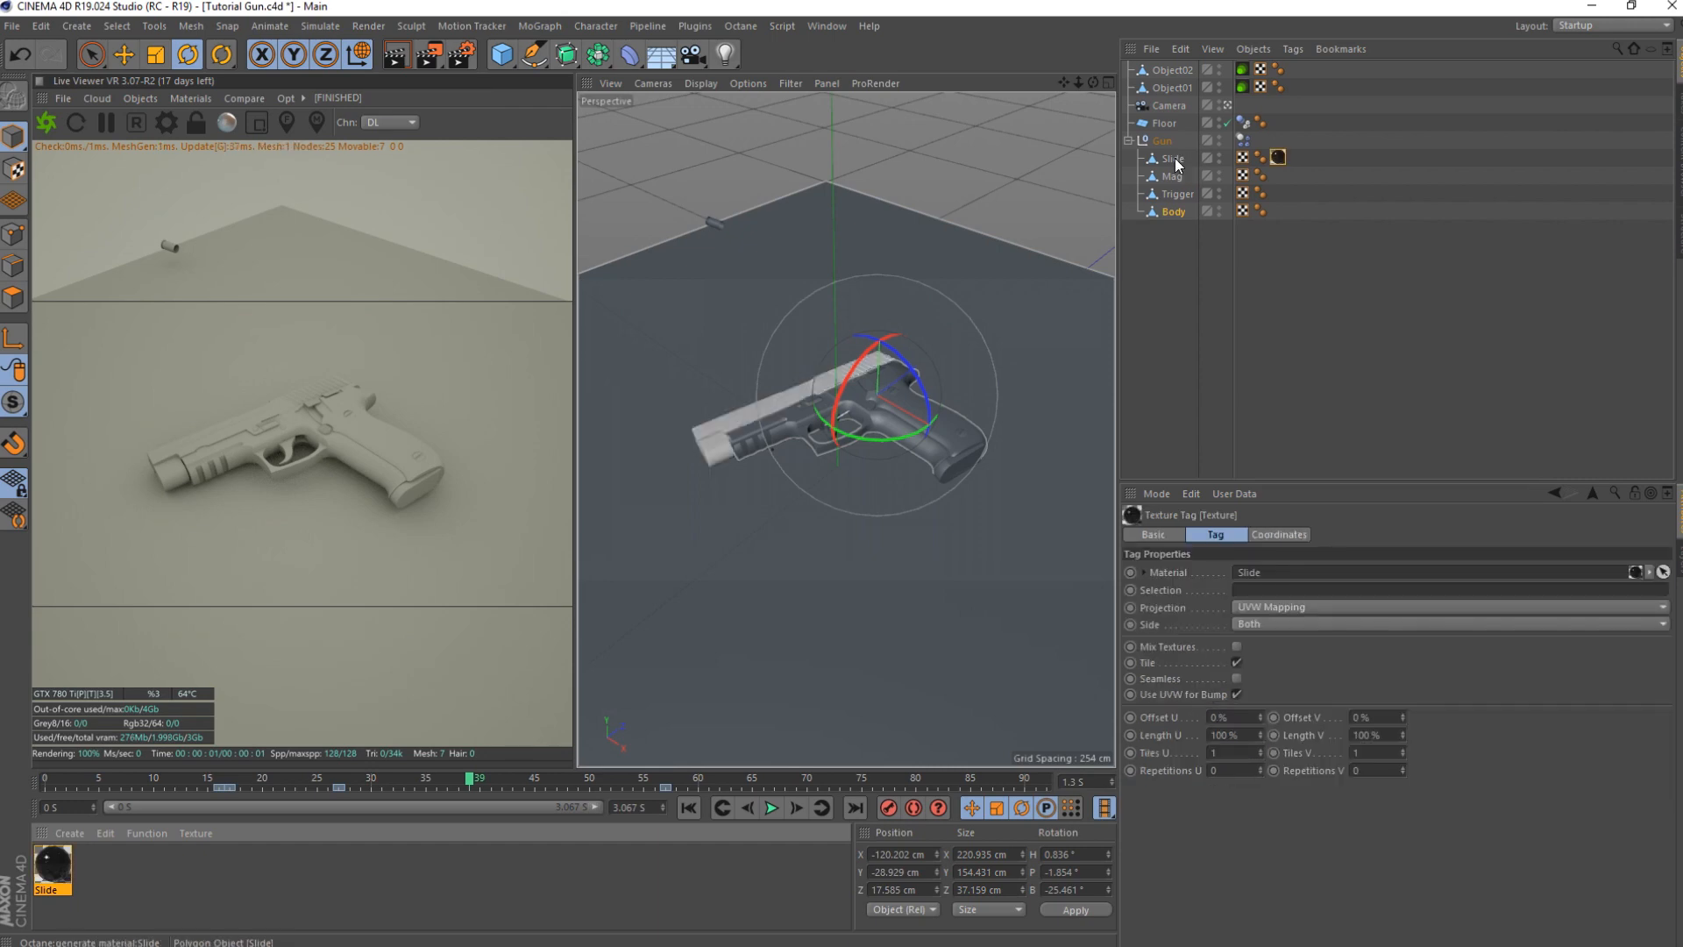
pyautogui.keyDown('ctrl'); pyautogui.moveTo(1281, 158); pyautogui.dragTo(1280, 210); pyautogui.keyUp('ctrl')
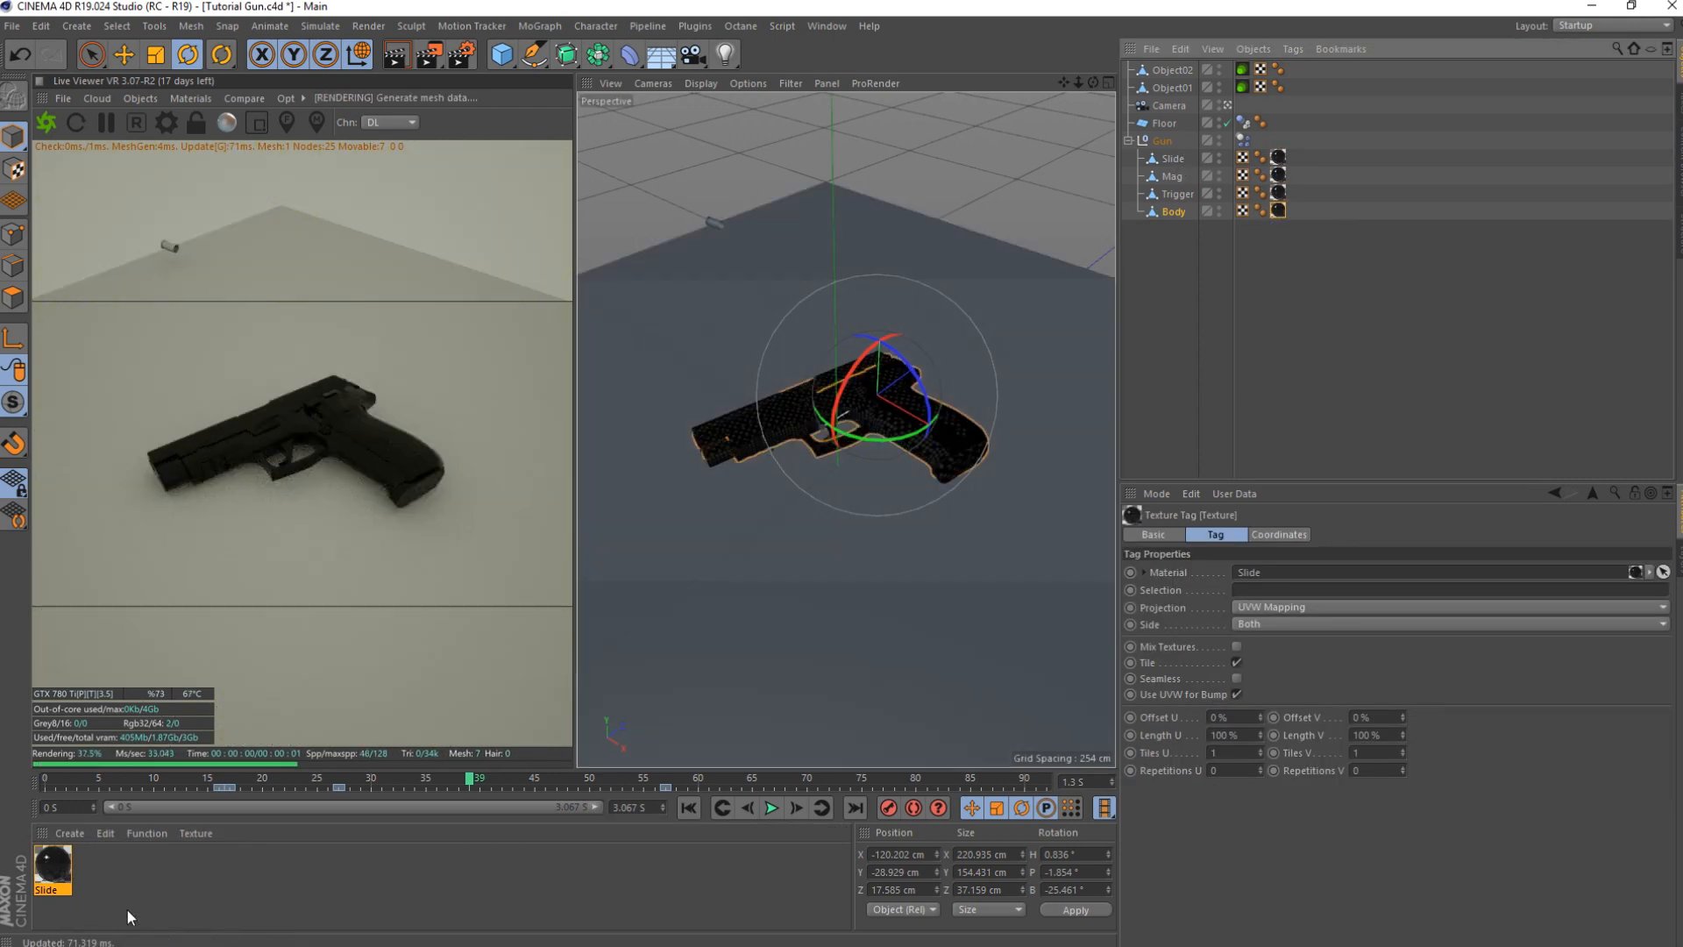
# - Rename the Slide material as Gun
pyautogui.doubleClick(50, 863)
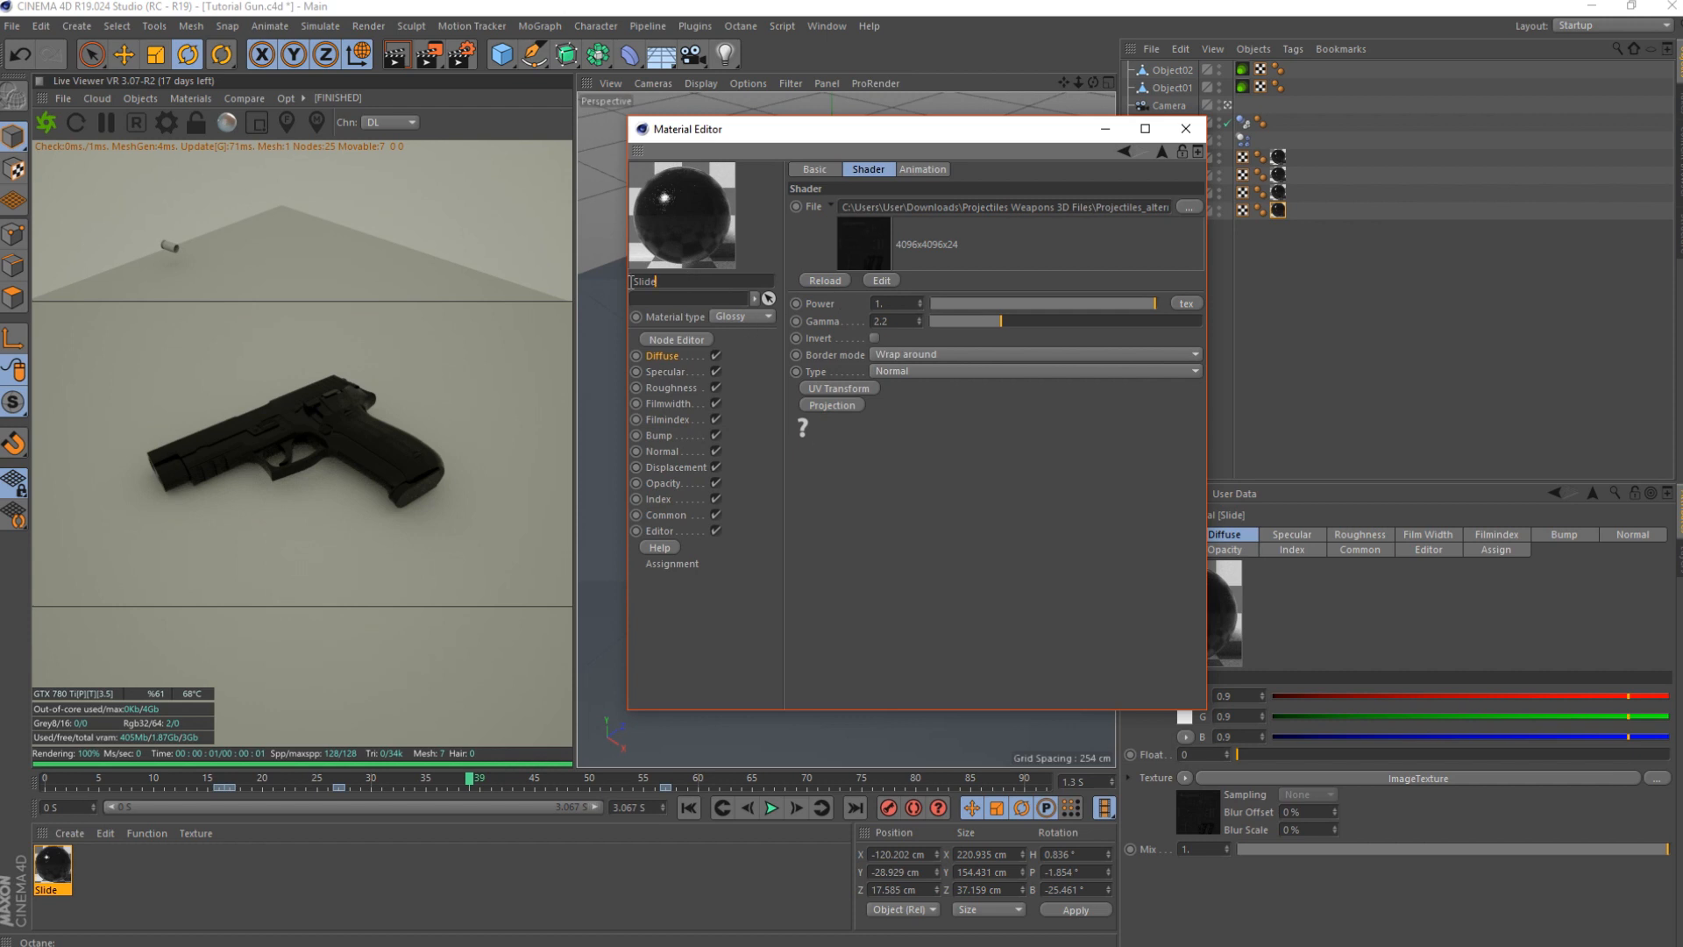
pyautogui.press('Return')
pyautogui.click(677, 387)
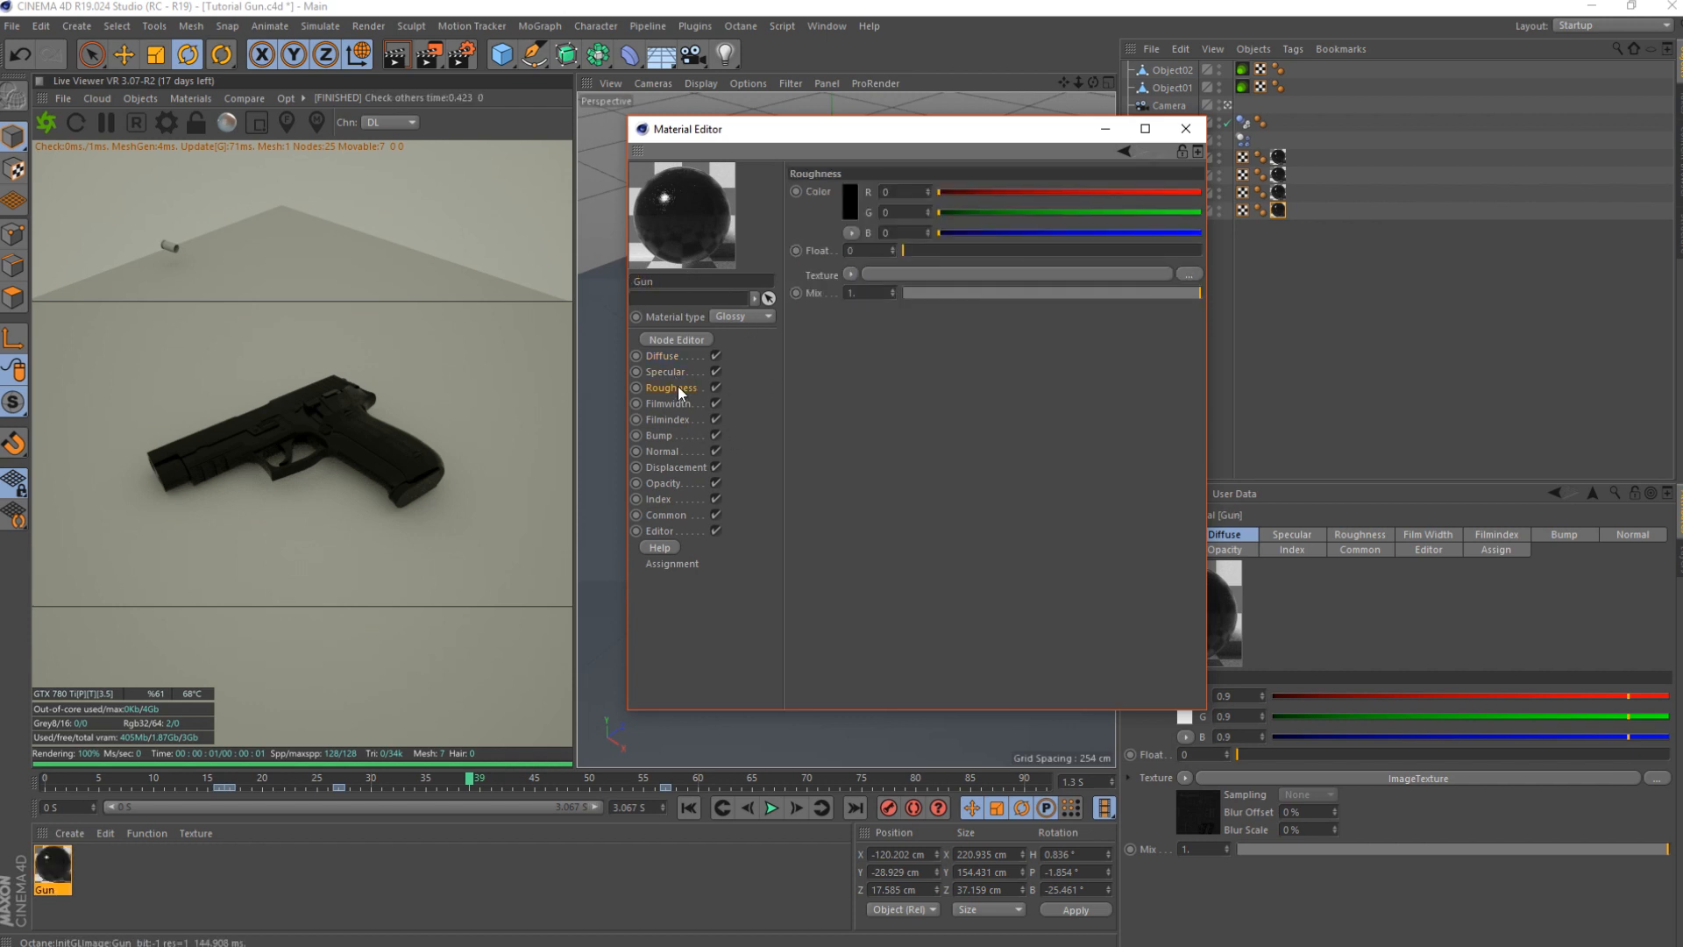
pyautogui.click(850, 274)
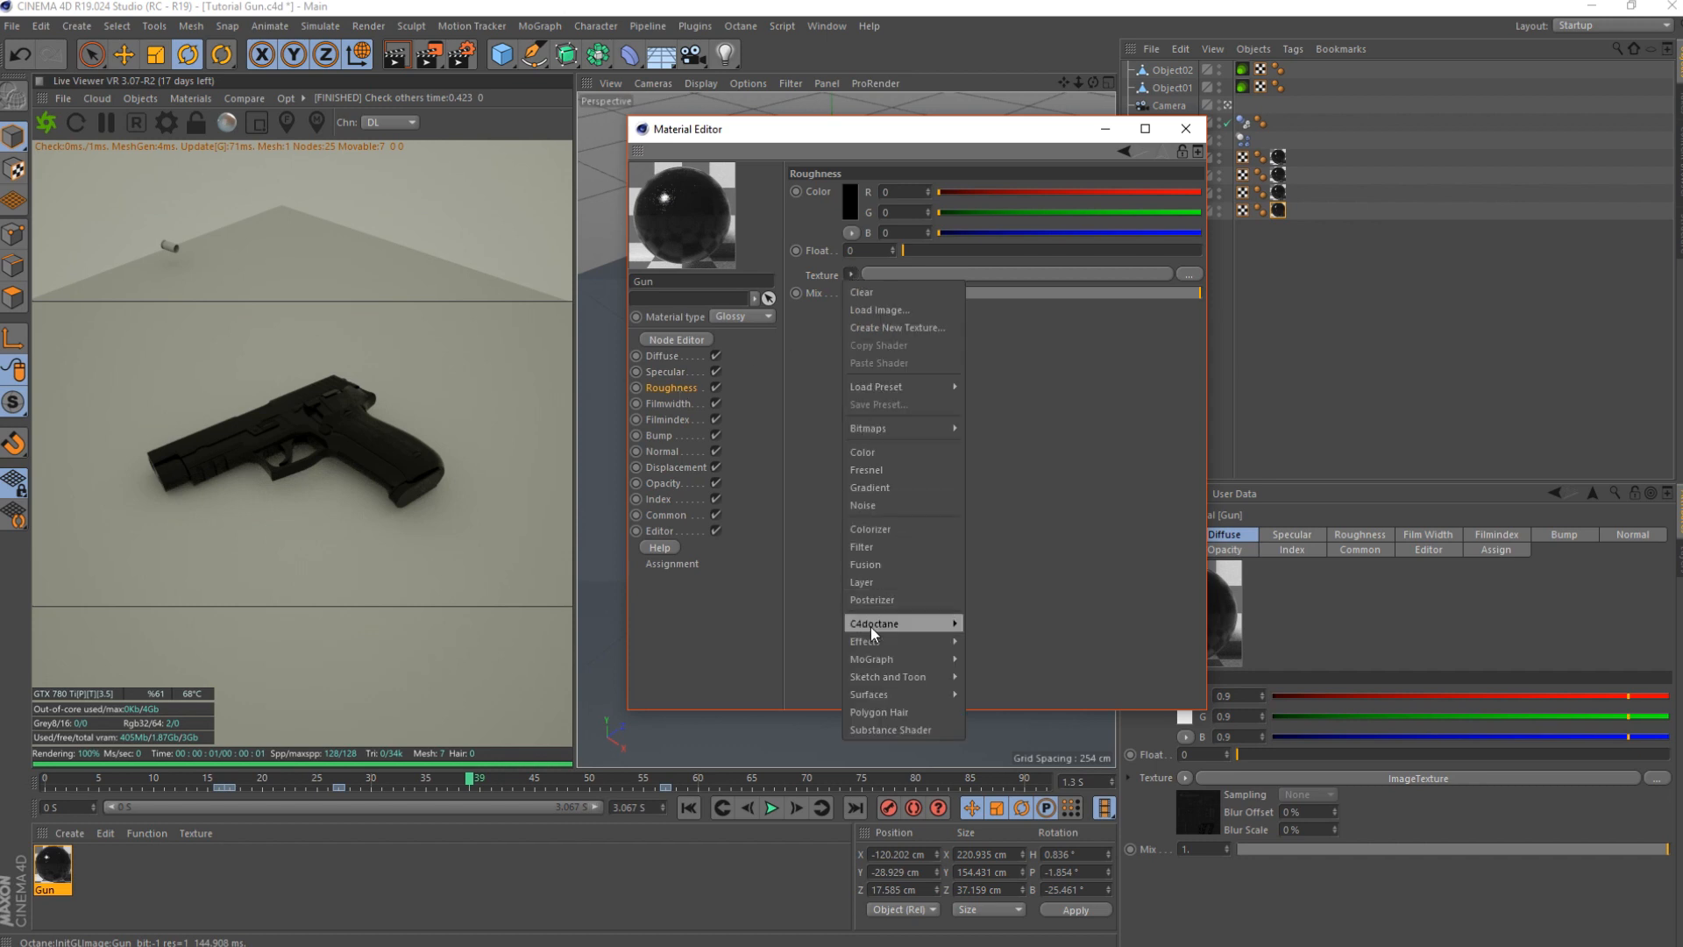
pyautogui.moveTo(876, 628)
pyautogui.press('Escape')
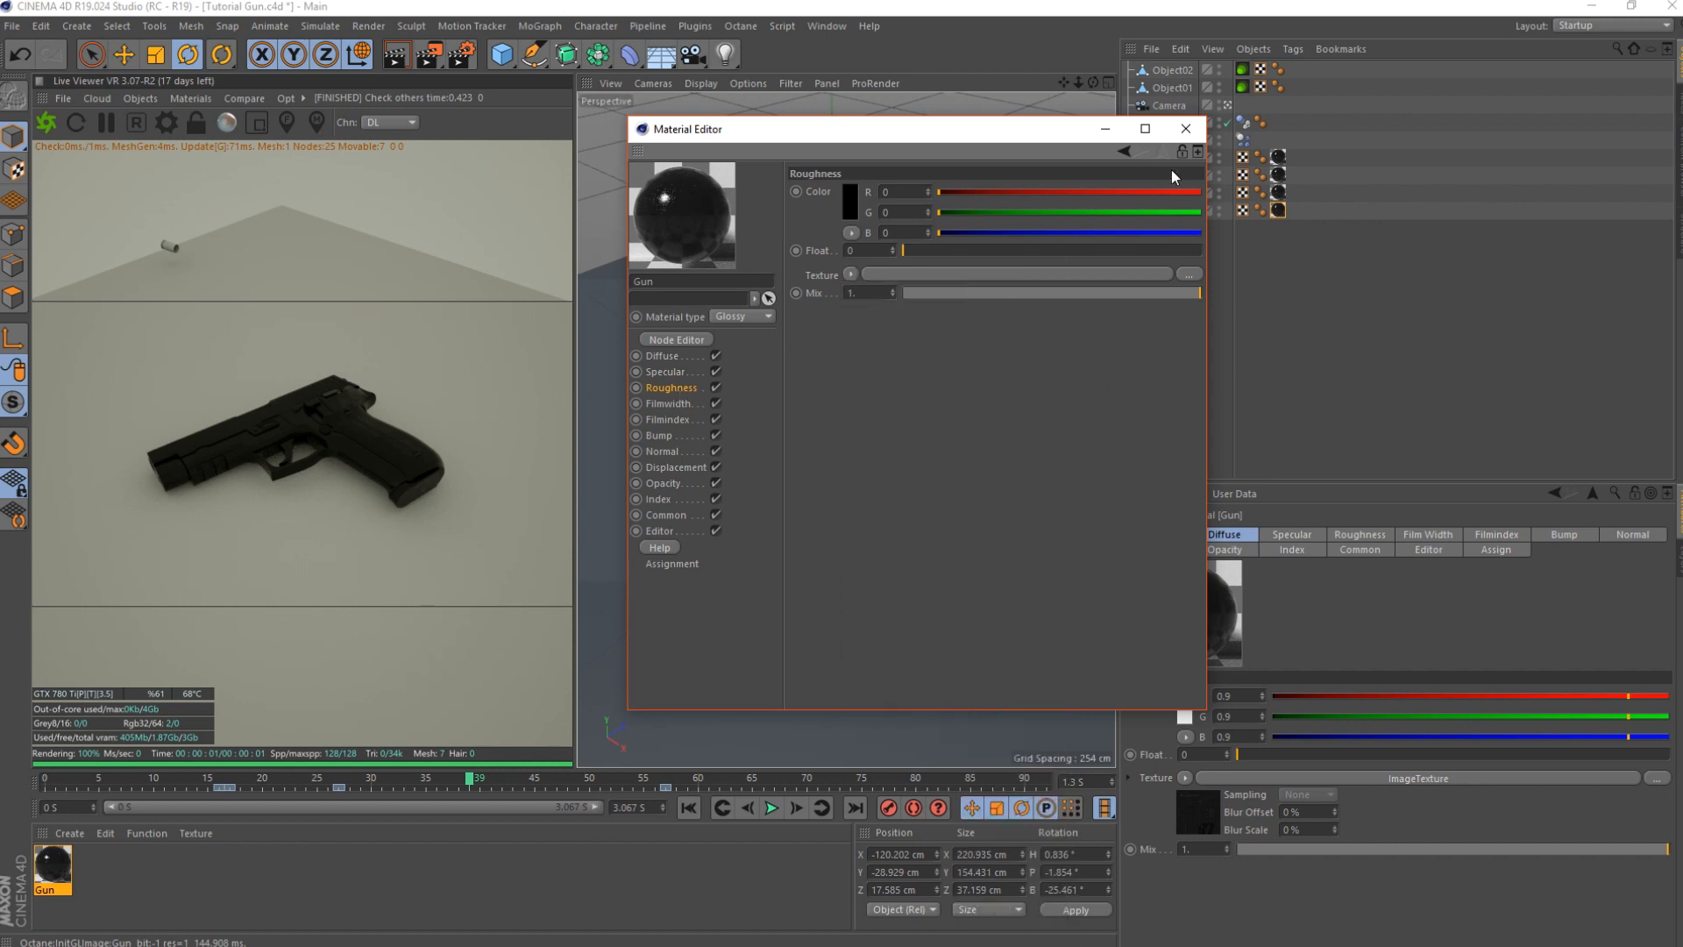
# - Close the Material Editor and save the scene
pyautogui.click(1184, 128)
pyautogui.hotkey('ctrl', 's')
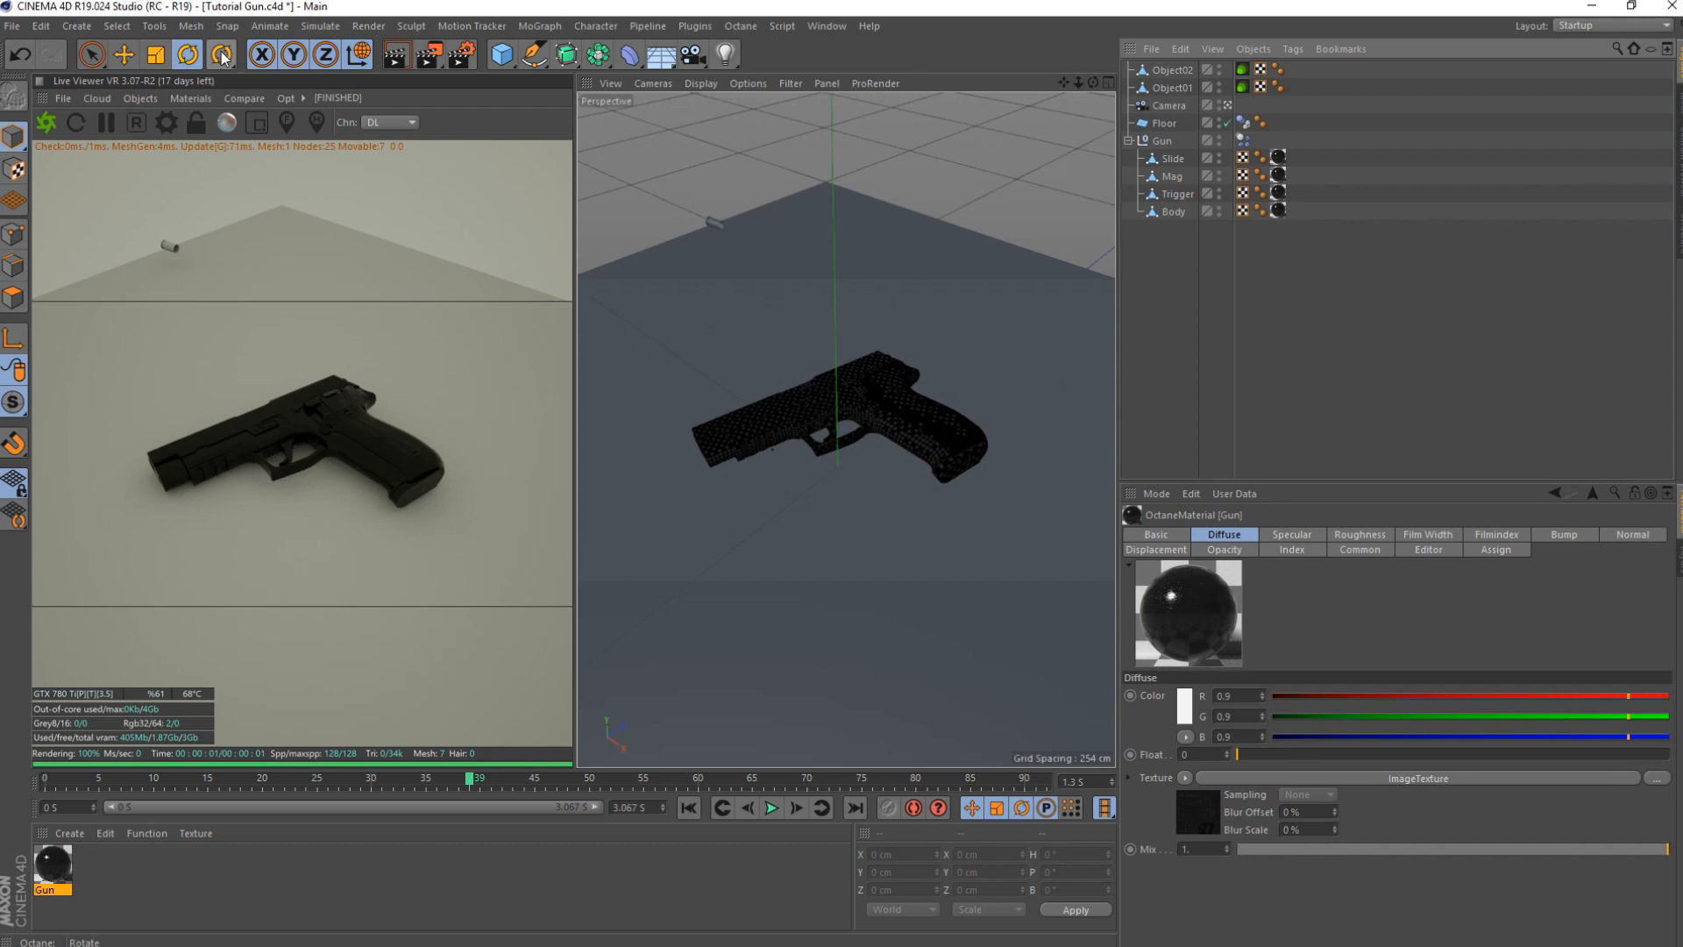
# - Add an Octane HDRI environment to the scene and open its image texture settings
pyautogui.click(135, 98)
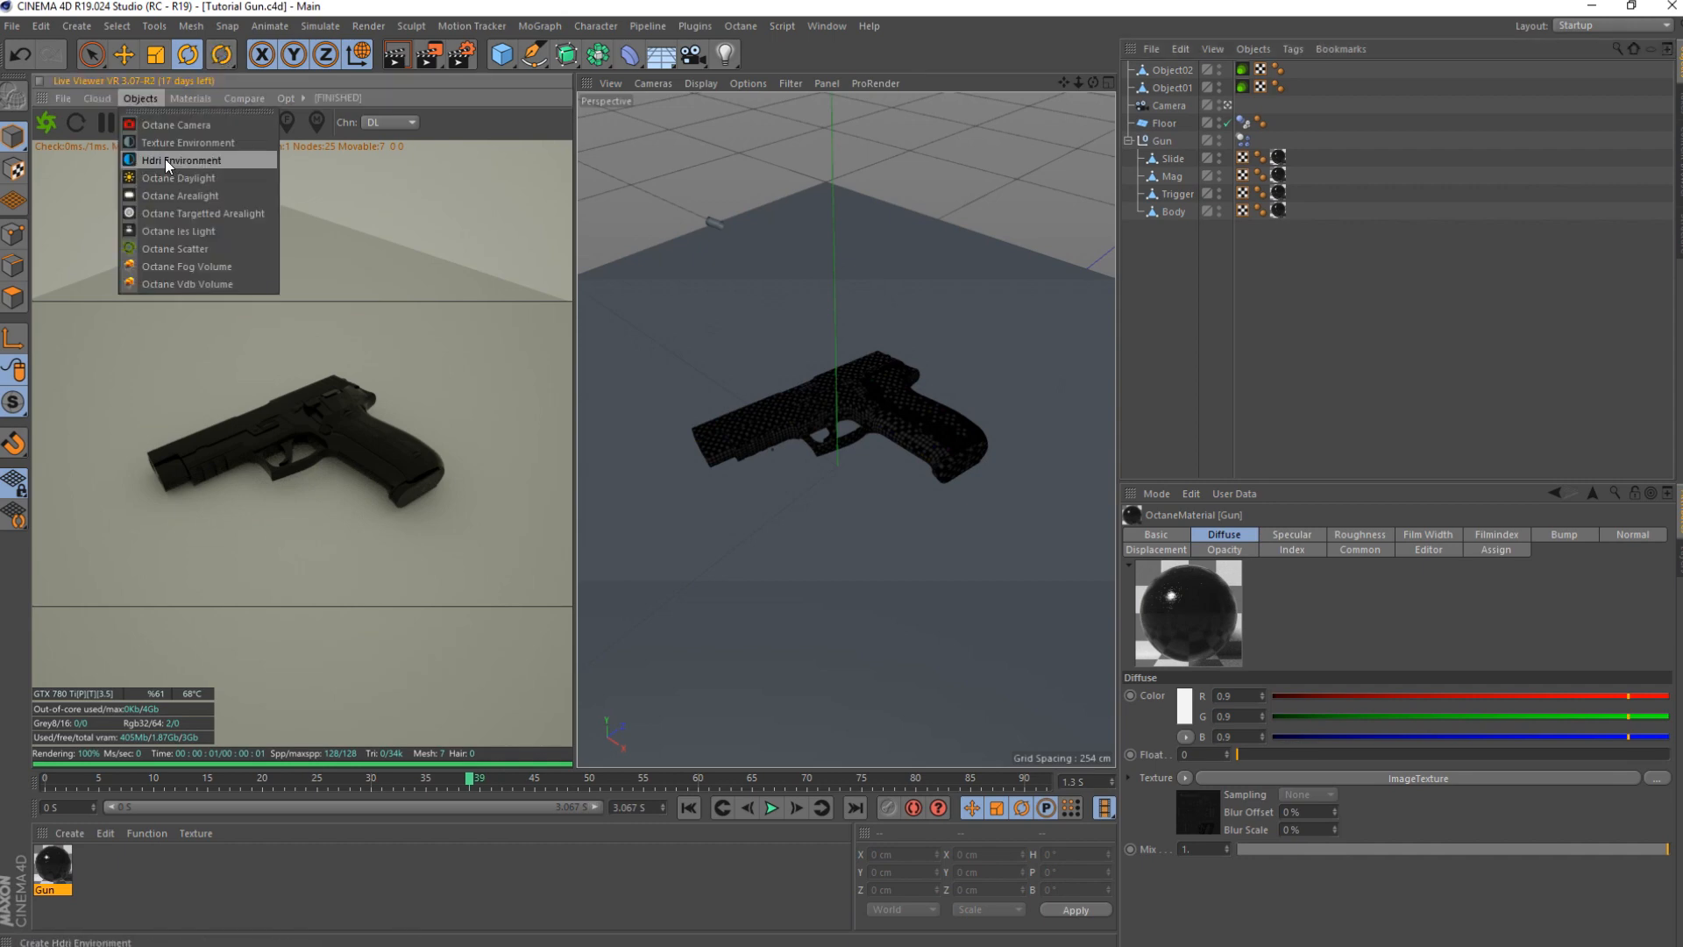
pyautogui.click(164, 159)
pyautogui.click(1455, 602)
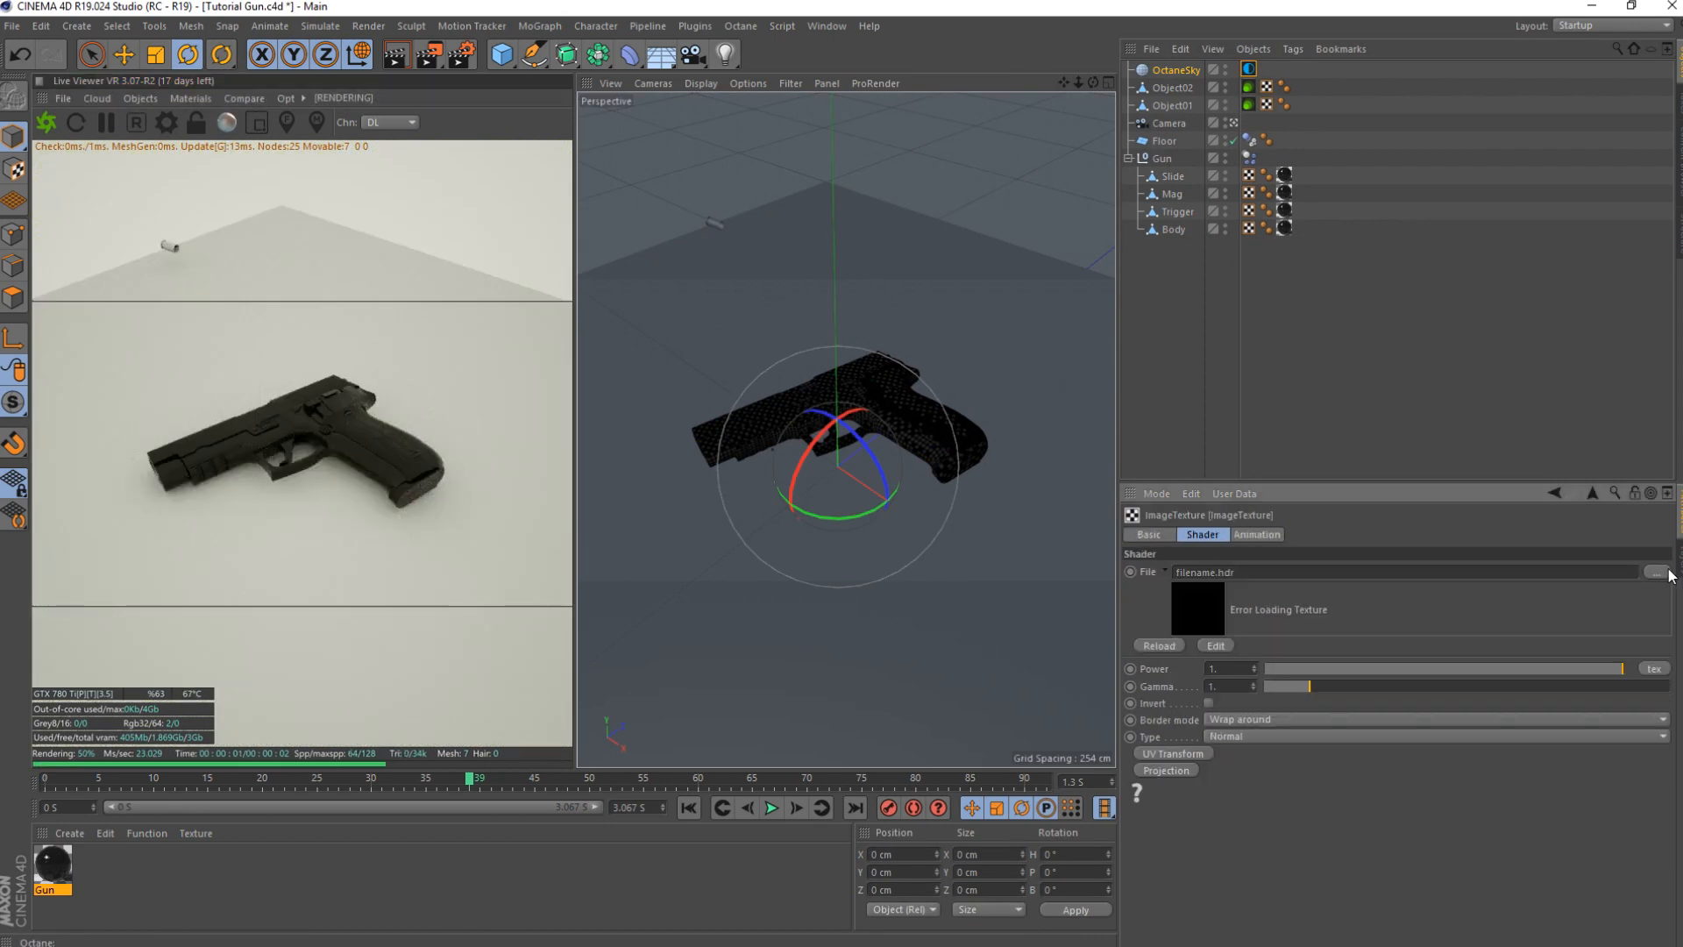
# - Load hansaplatz_8k.hdr from the desktop as the HDRI environment's image texture
pyautogui.click(1656, 573)
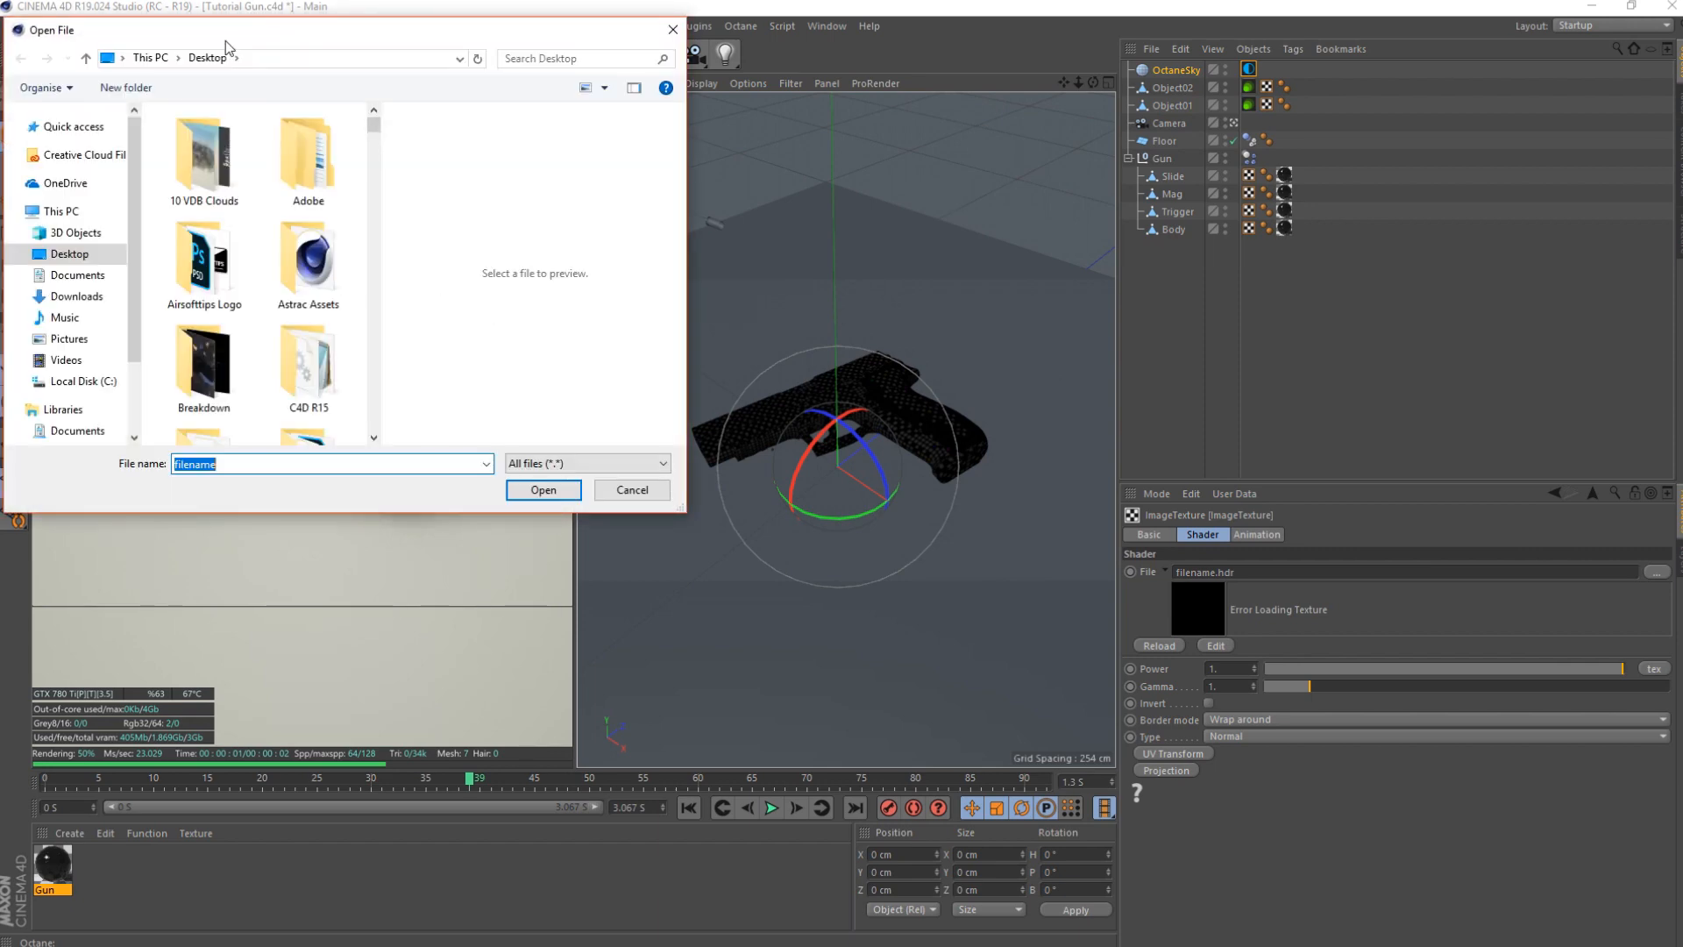
pyautogui.moveTo(225, 32); pyautogui.dragTo(936, 103)
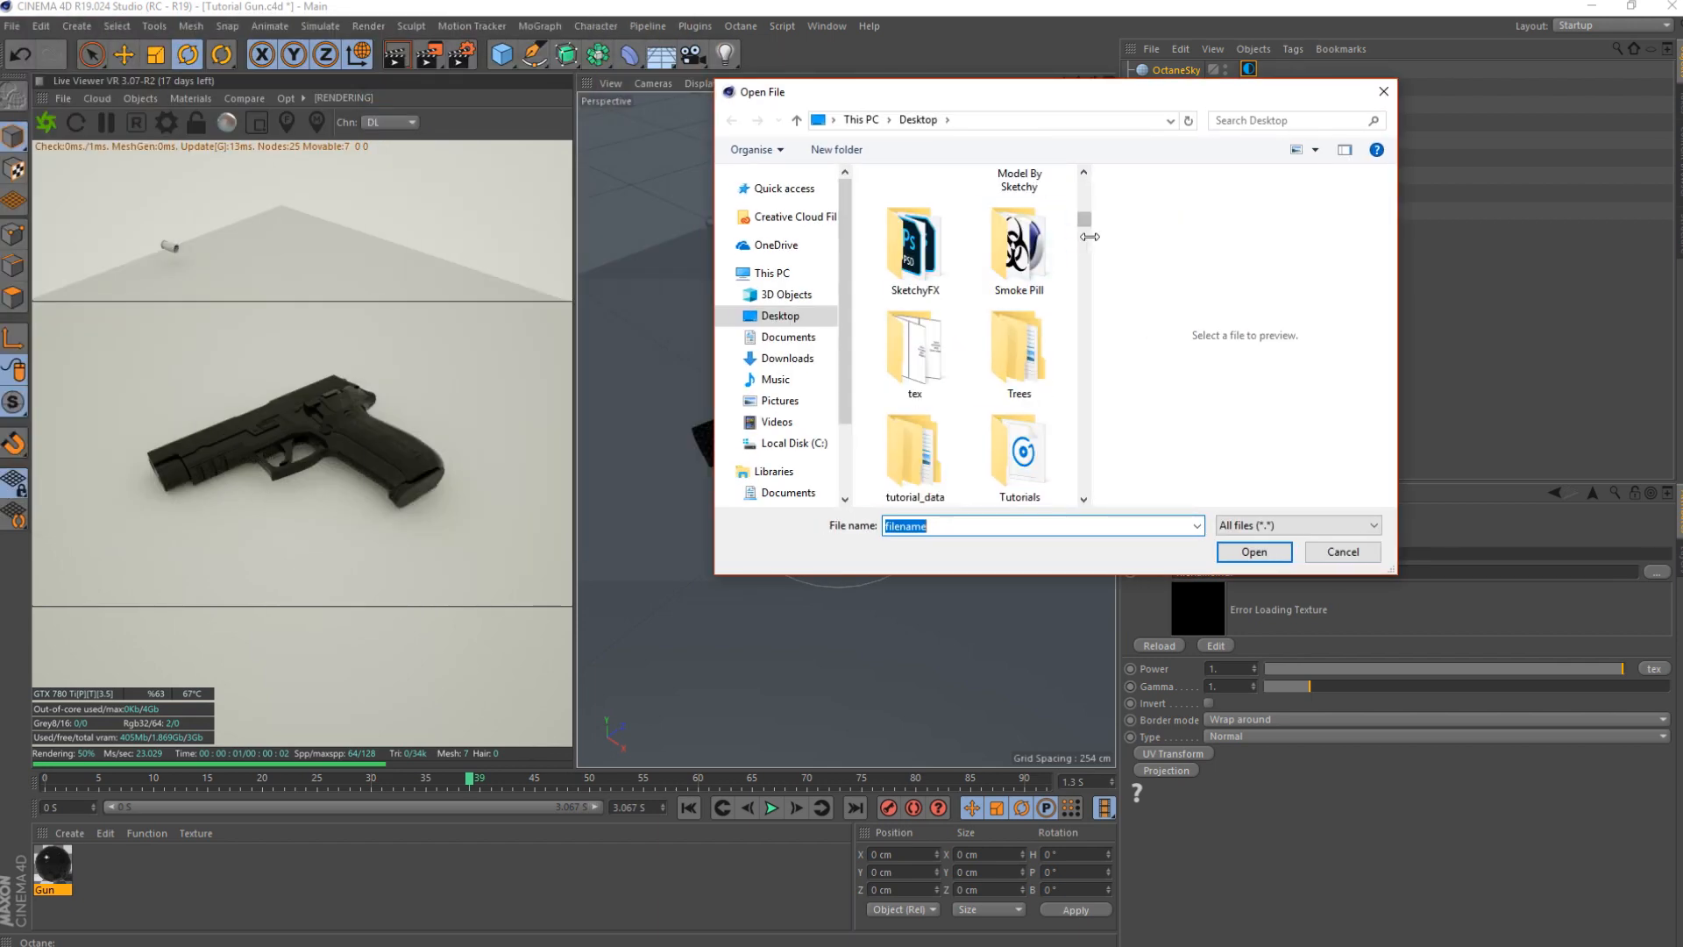
pyautogui.scroll(-3, 983, 372)
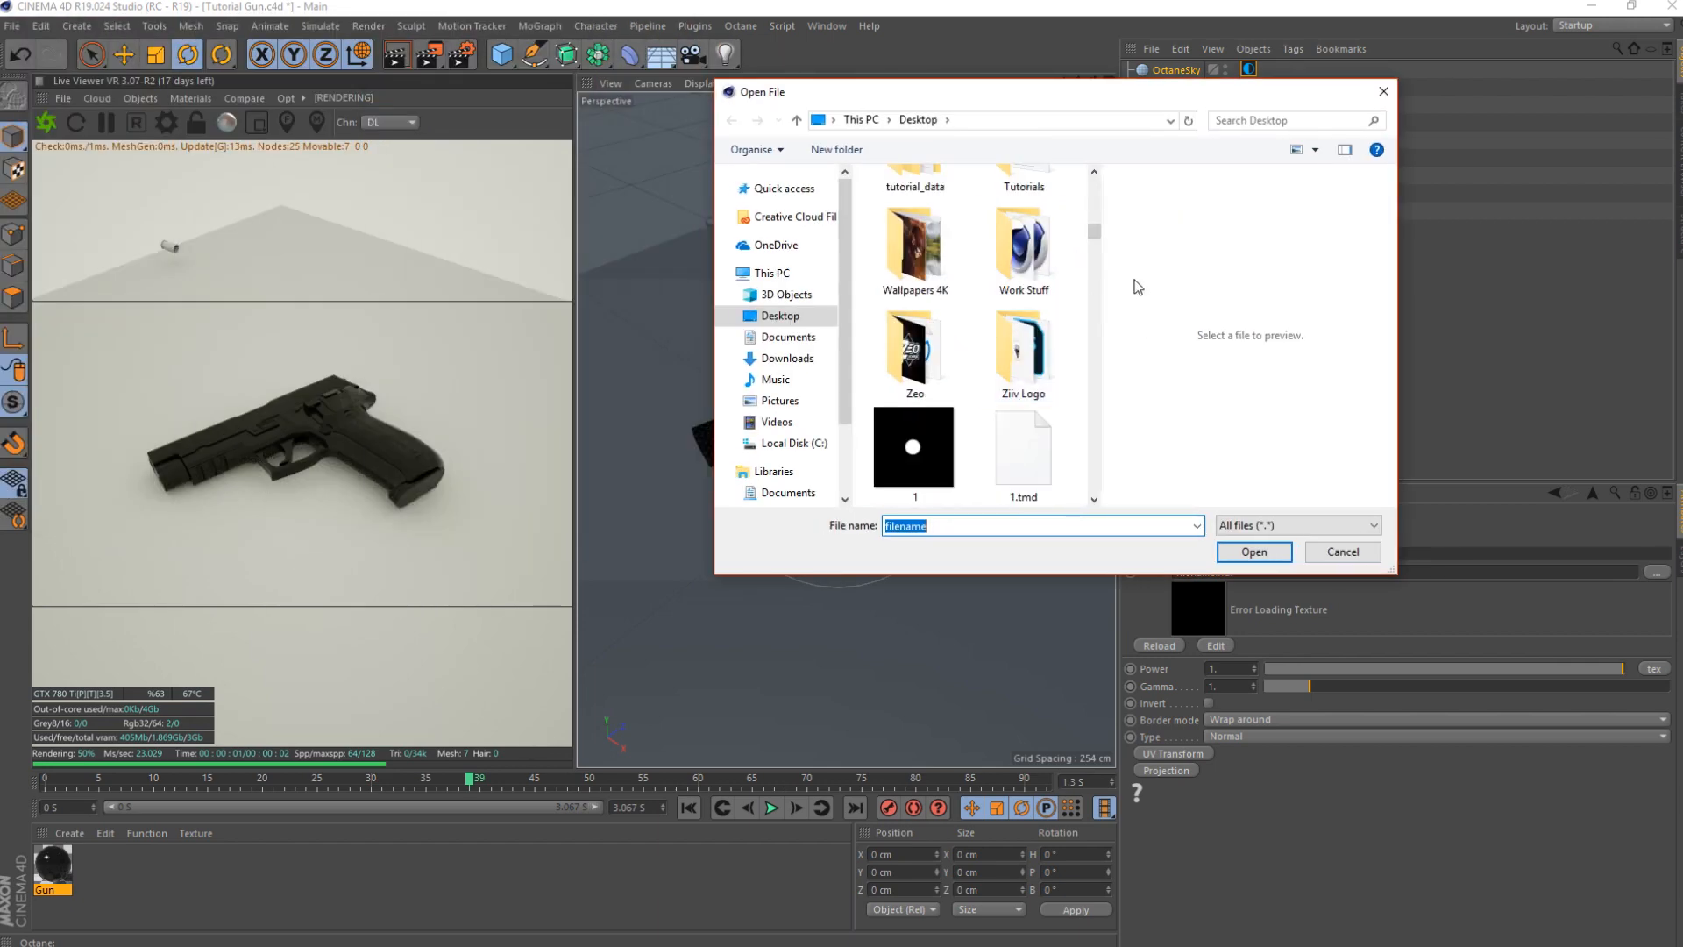
pyautogui.moveTo(1094, 232); pyautogui.dragTo(1052, 524)
pyautogui.write('han')
pyautogui.click(937, 543)
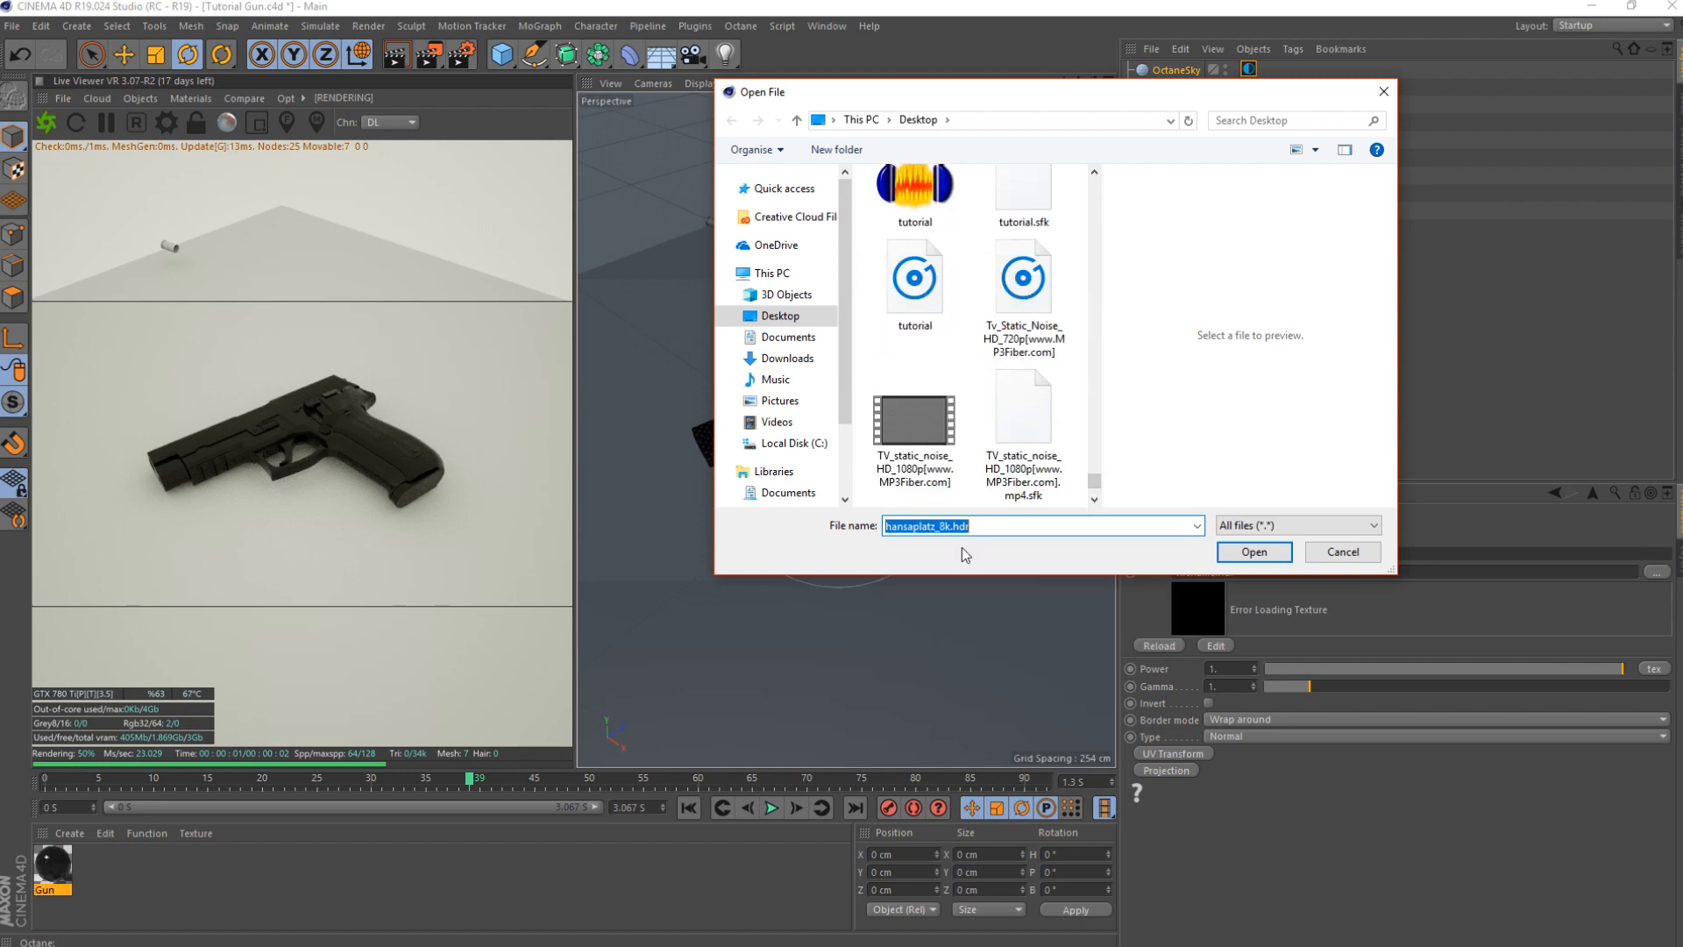
pyautogui.click(1255, 551)
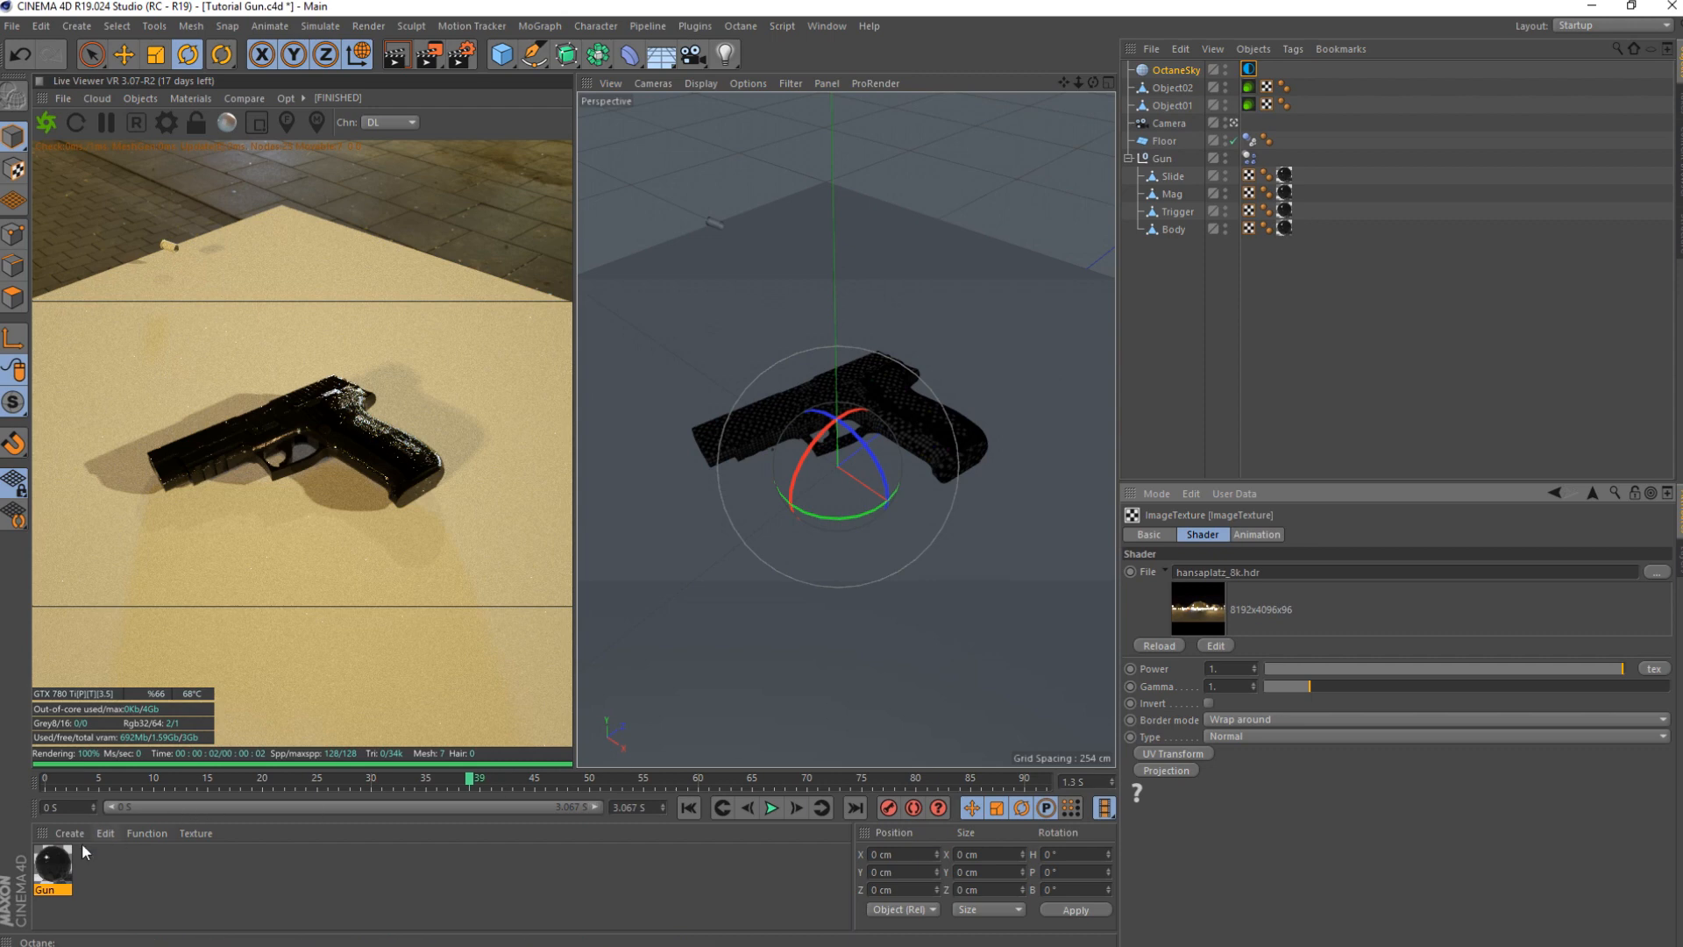
# - Add an Octane ImageTexture shader to the Gun material's Roughness channel and open its settings
pyautogui.doubleClick(53, 864)
pyautogui.moveTo(497, 125); pyautogui.dragTo(891, 128)
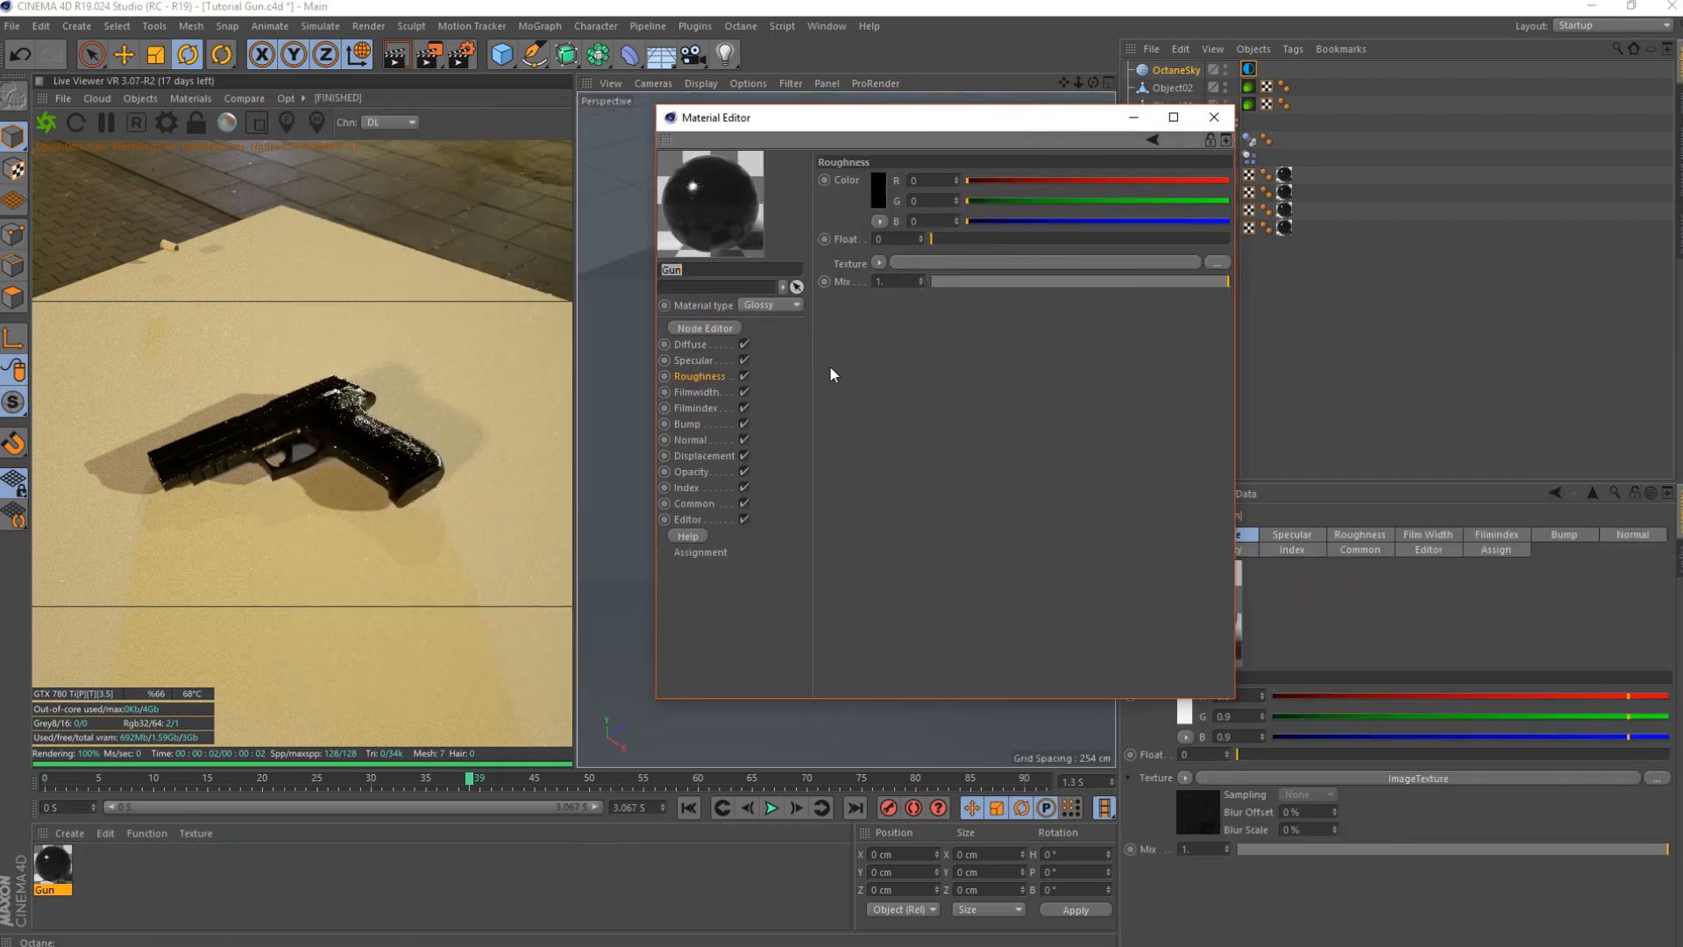
pyautogui.click(879, 263)
pyautogui.moveTo(929, 612)
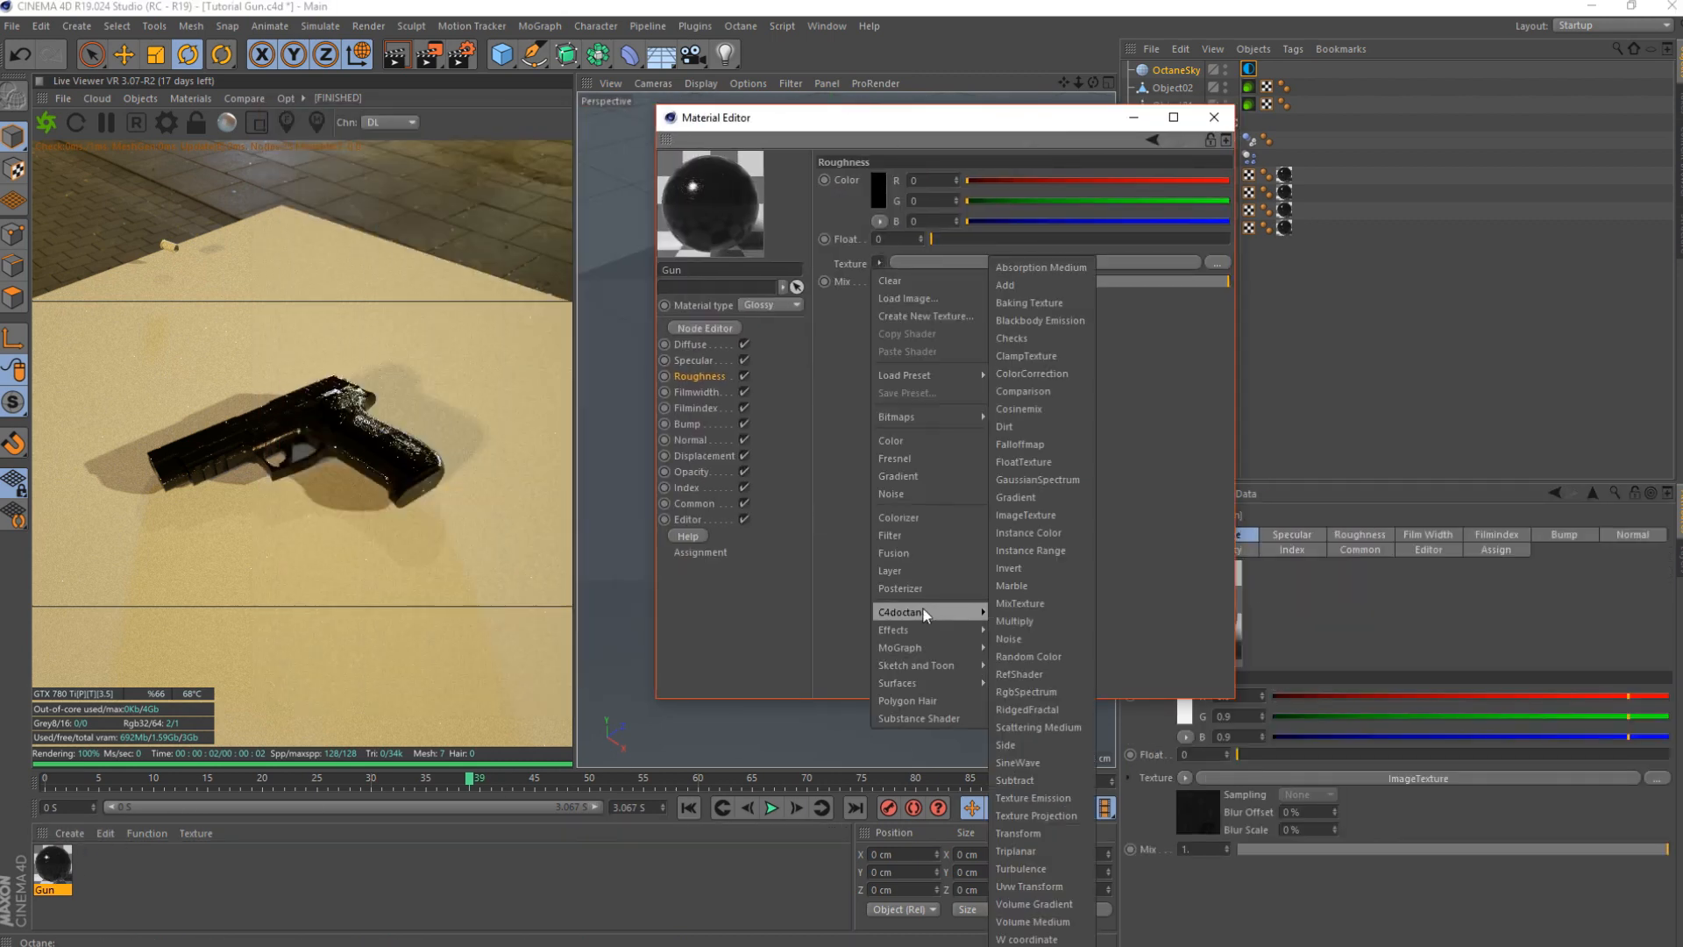
pyautogui.click(1044, 515)
pyautogui.click(1188, 264)
# - Load Fingerprints004_OVERLAY_VAR1_6K from Work Stuff > Textures > FingerPrints as the roughness image, without copying it to the project
pyautogui.click(1213, 193)
pyautogui.scroll(-10, 964, 394)
pyautogui.scroll(3, 975, 434)
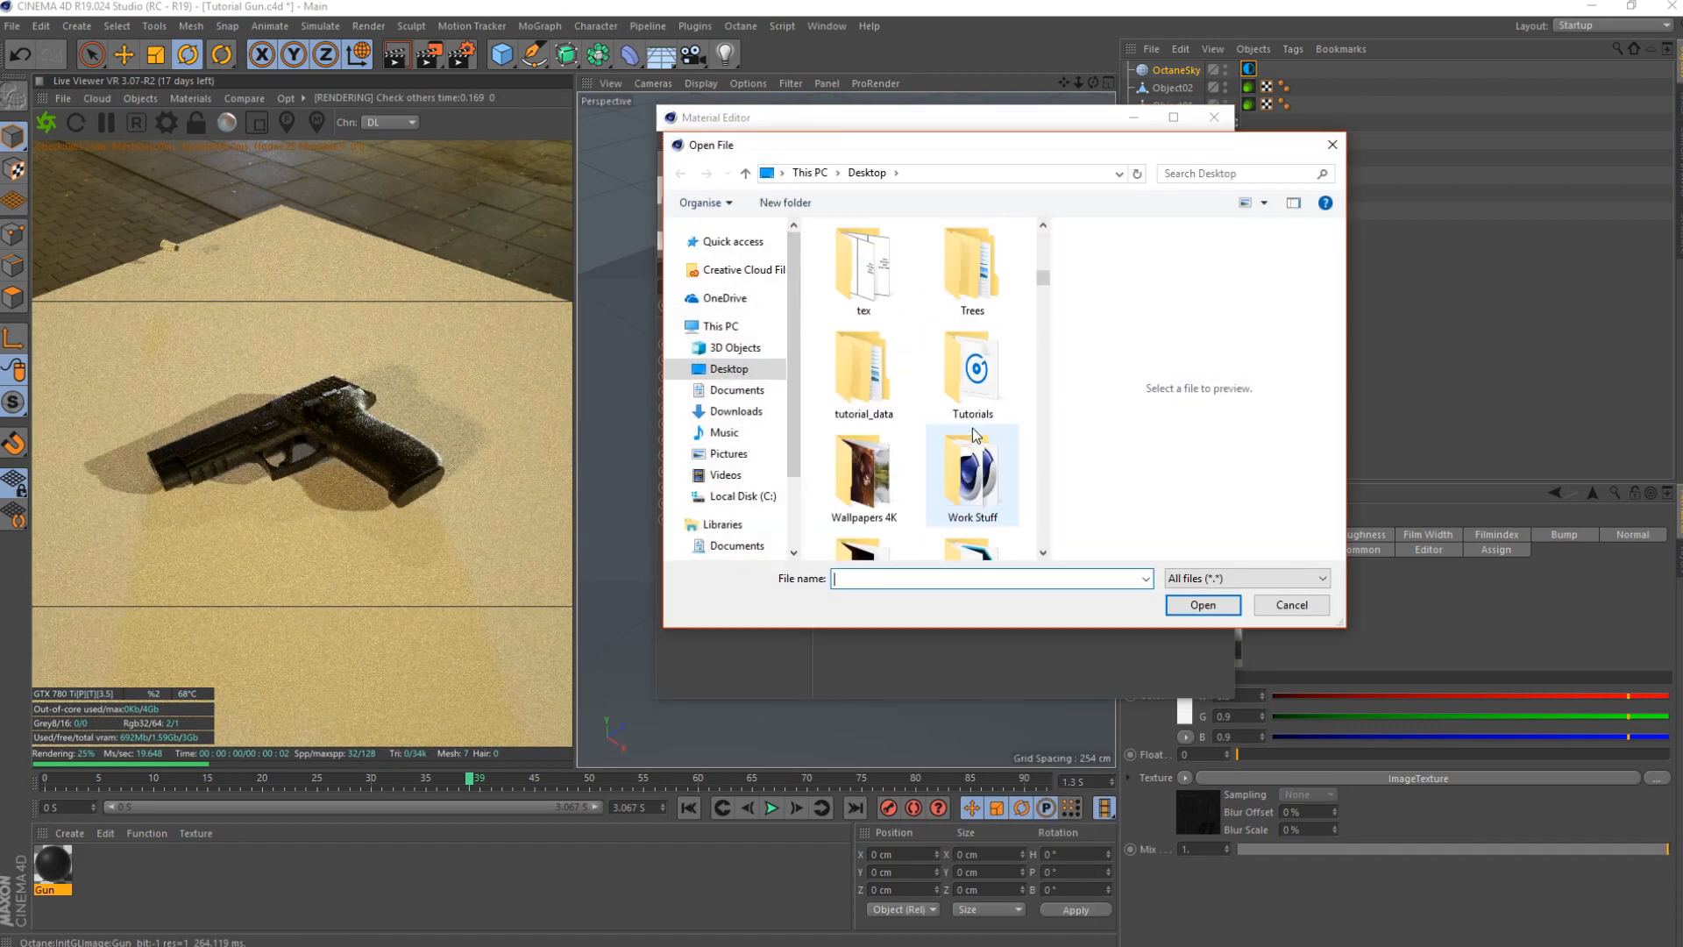
pyautogui.doubleClick(973, 469)
pyautogui.scroll(-1, 911, 438)
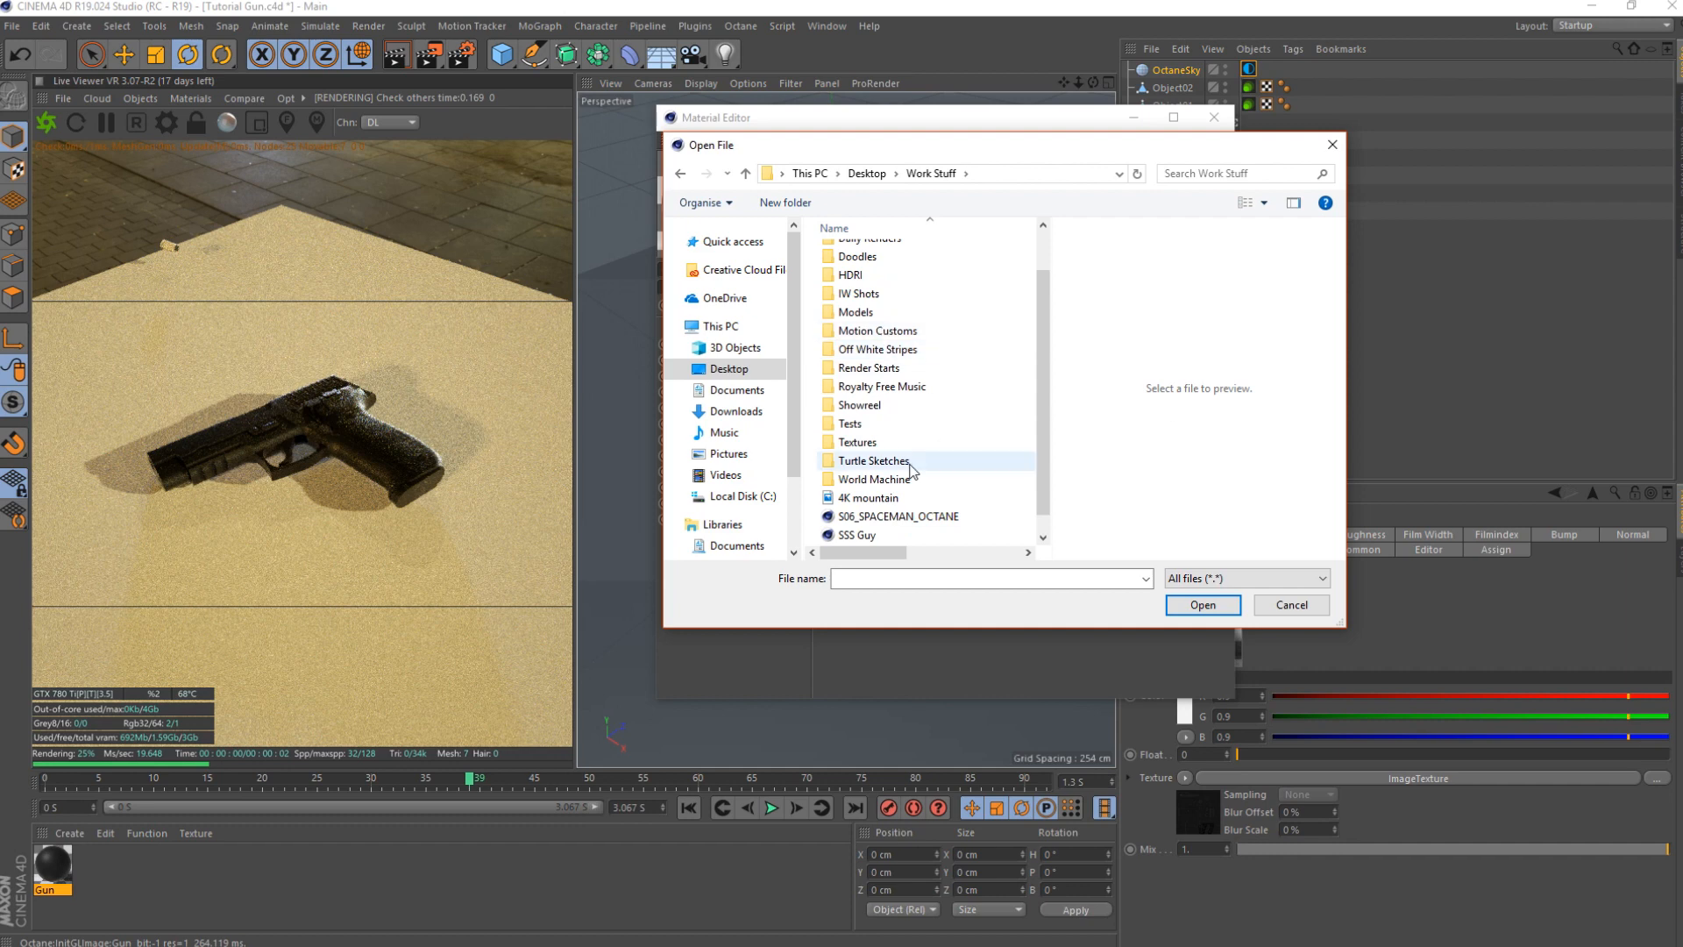
pyautogui.doubleClick(864, 443)
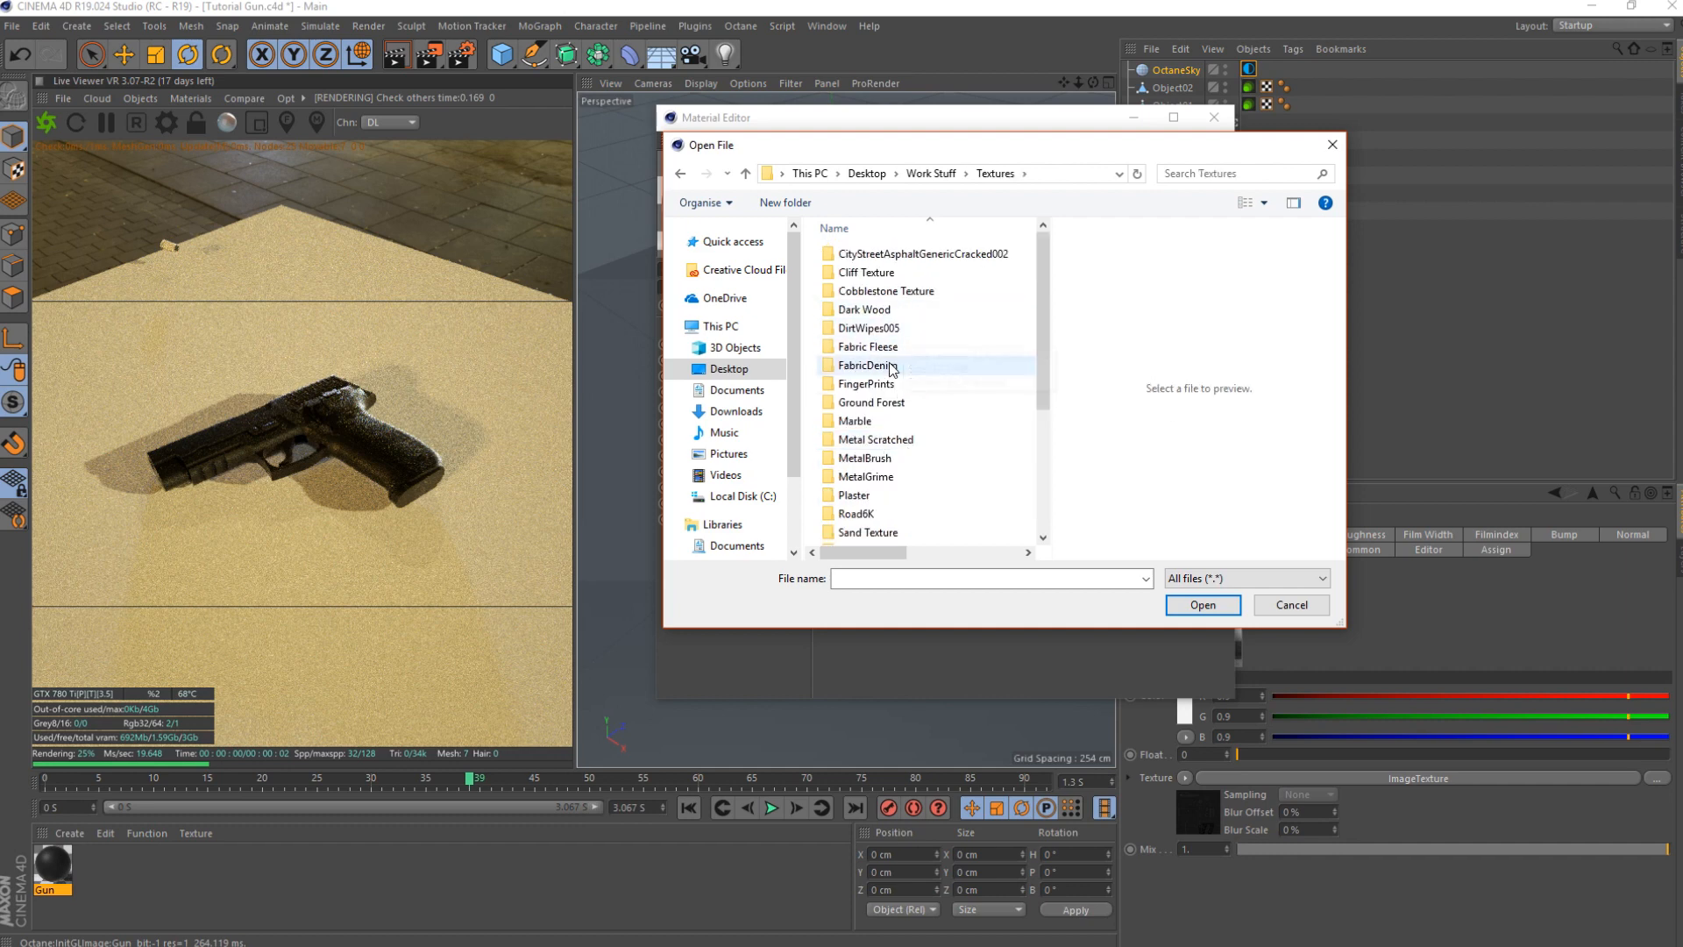
pyautogui.scroll(-1, 882, 427)
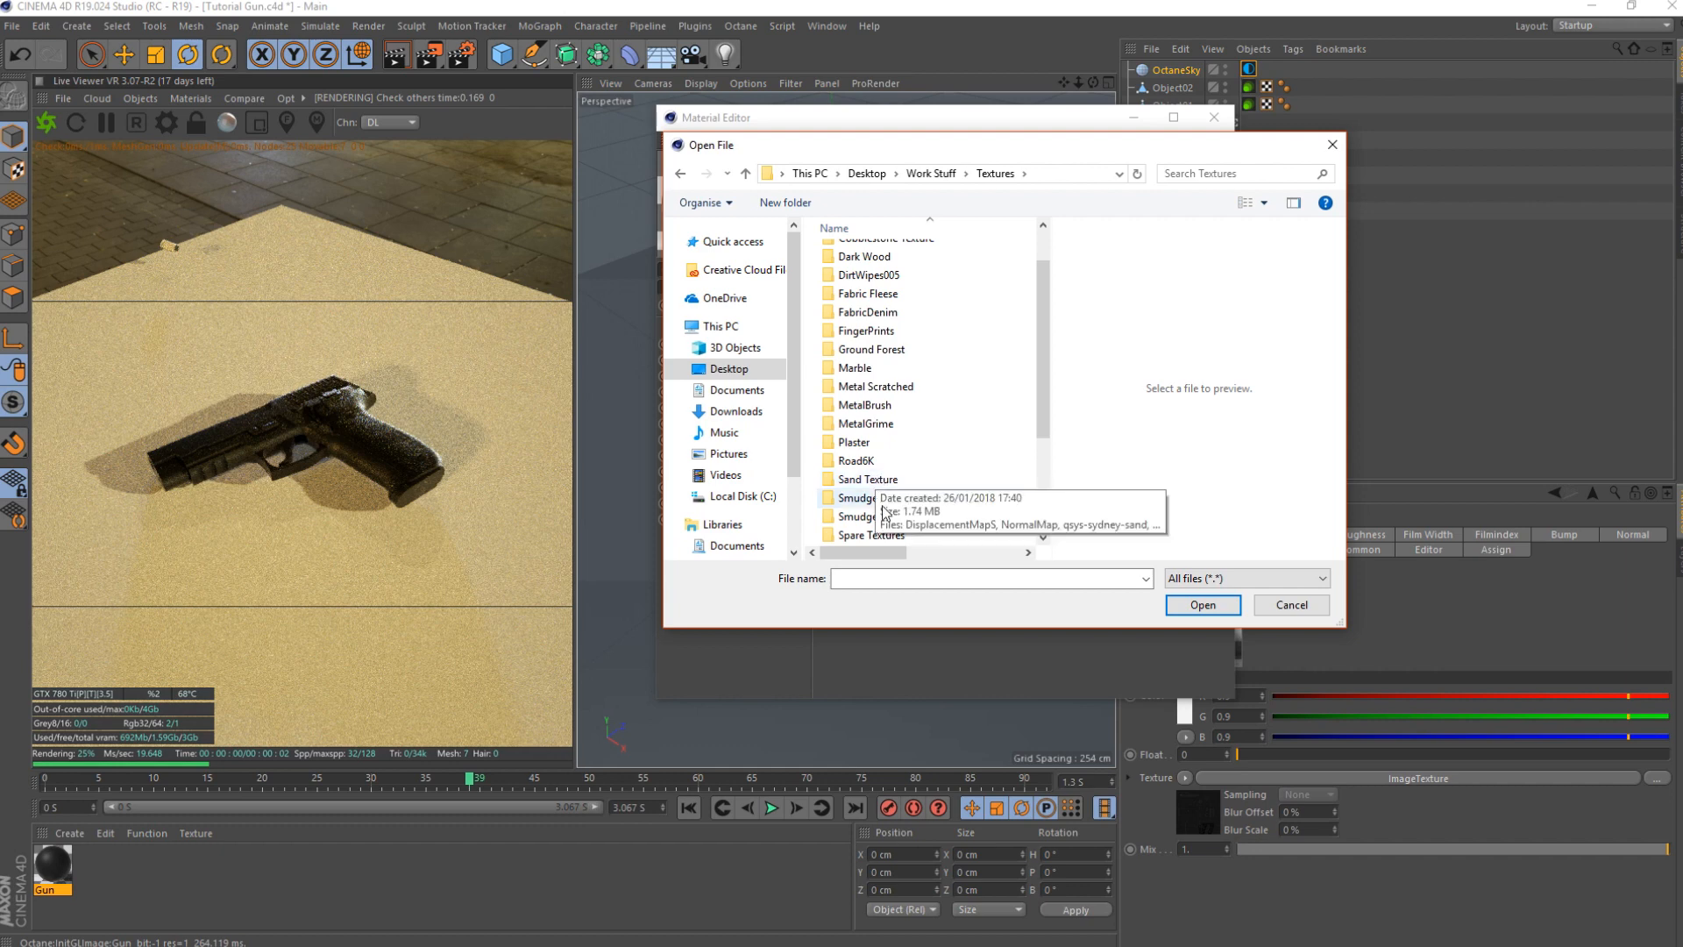
pyautogui.scroll(1, 891, 519)
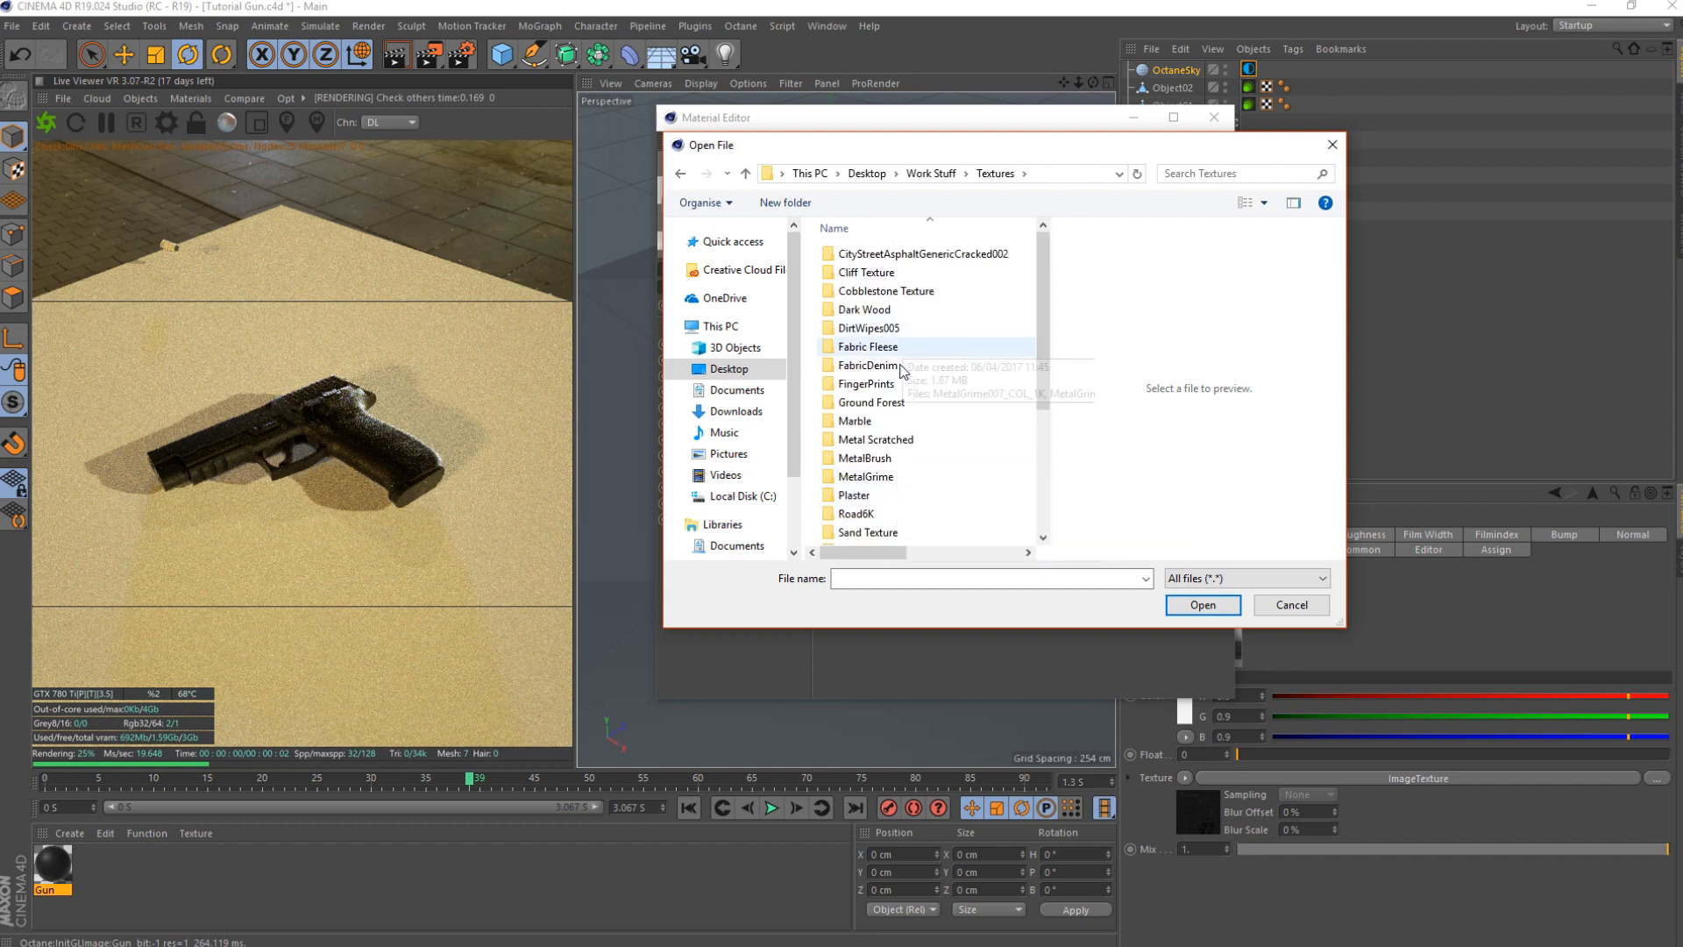
pyautogui.scroll(-1, 903, 473)
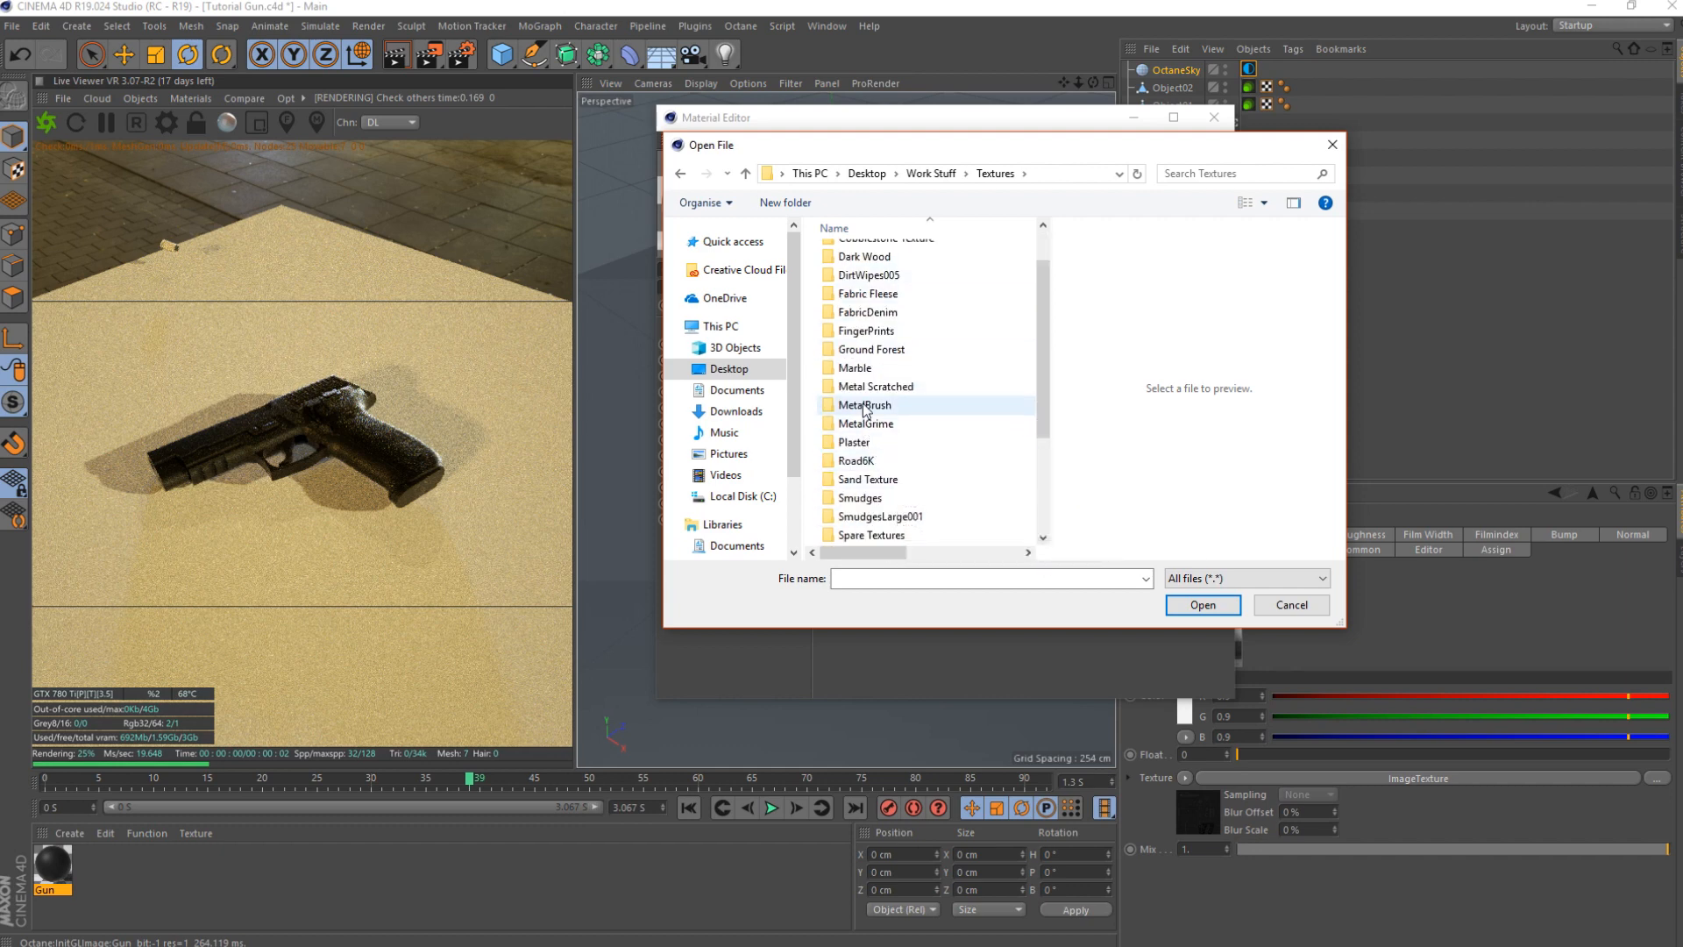
pyautogui.doubleClick(866, 330)
pyautogui.click(850, 272)
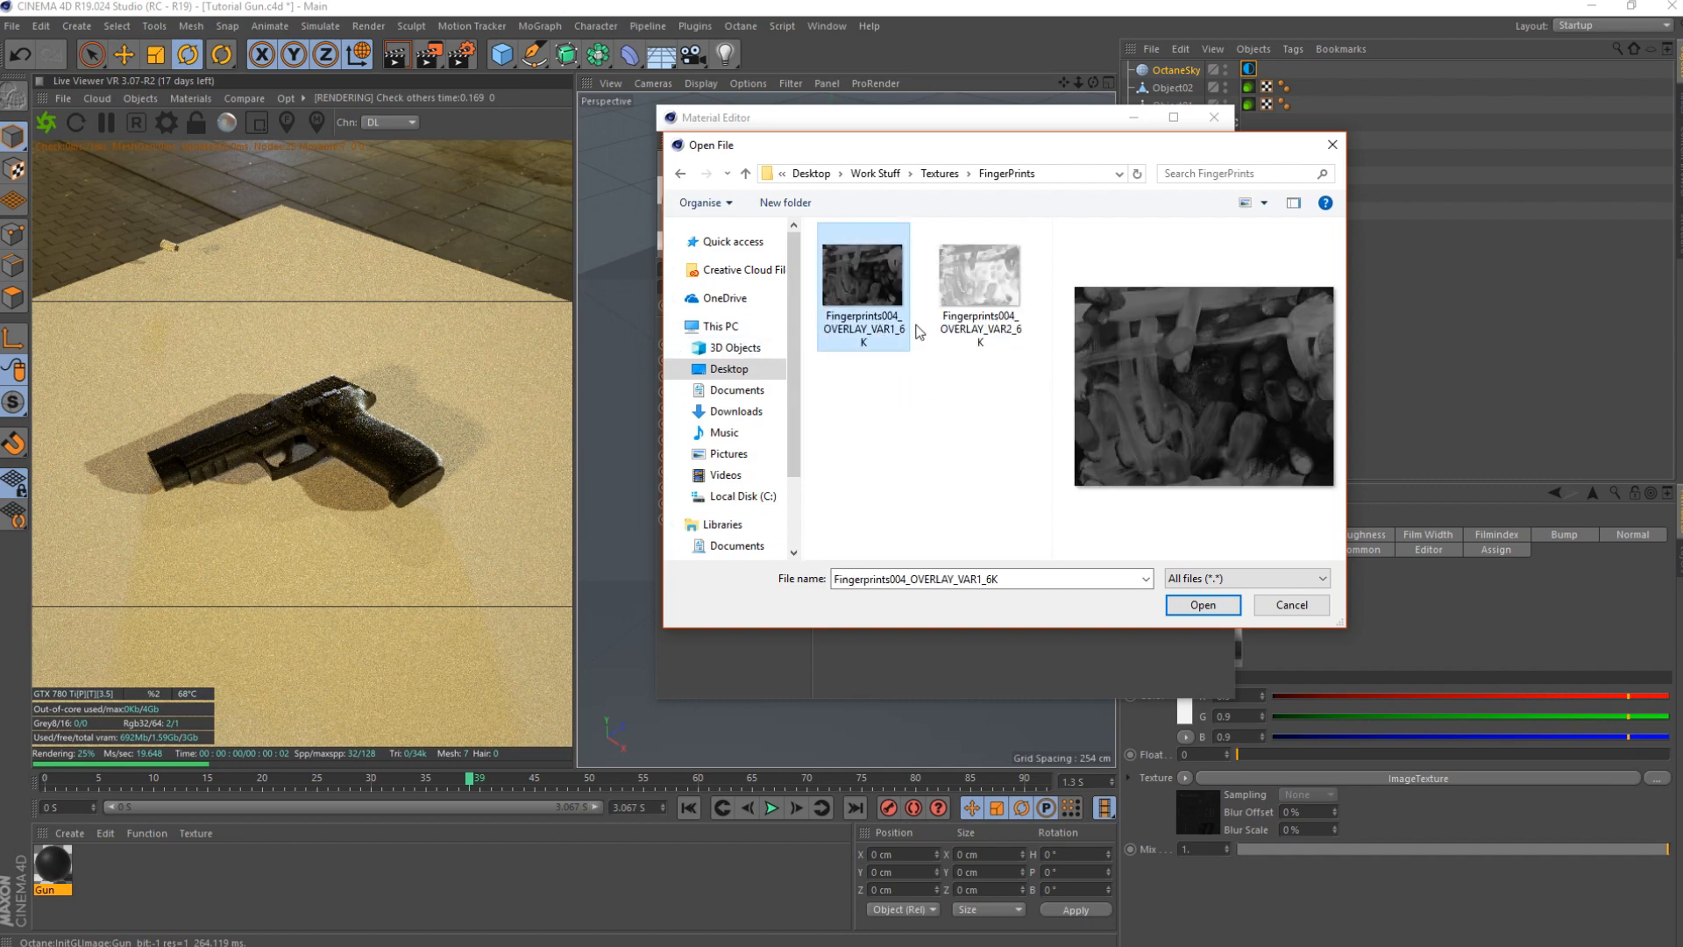
pyautogui.click(1186, 607)
pyautogui.click(946, 543)
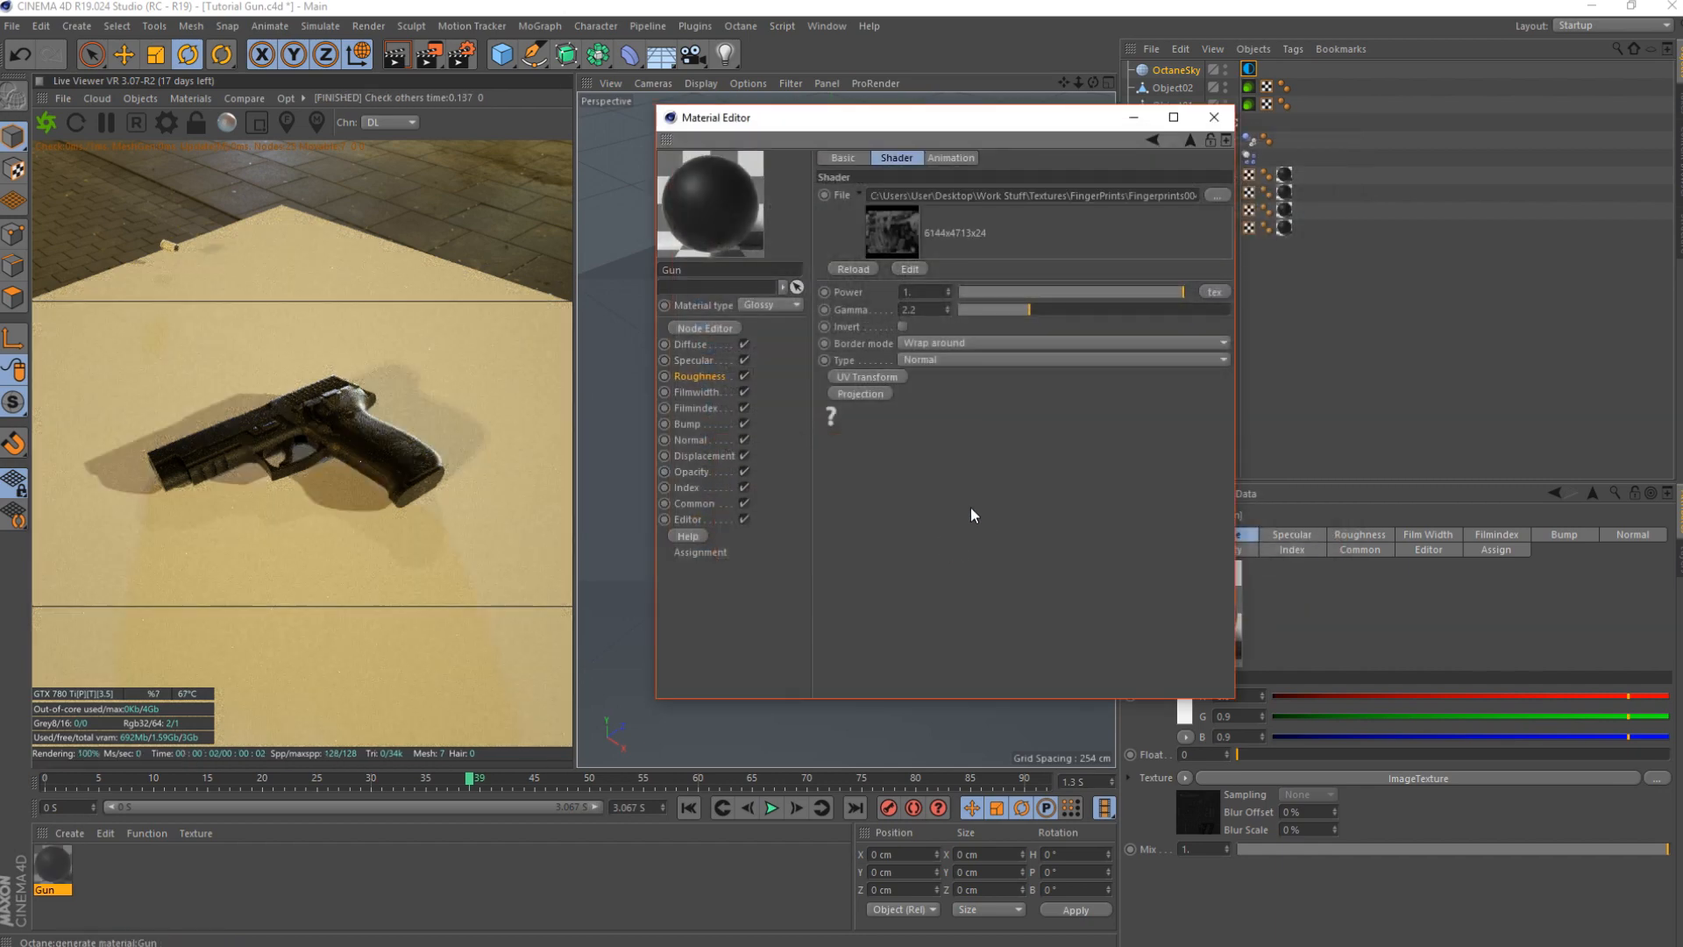
# - Lower the fingerprint roughness texture's gamma to about 0.87 and close the Material Editor
pyautogui.moveTo(1012, 307); pyautogui.dragTo(986, 305)
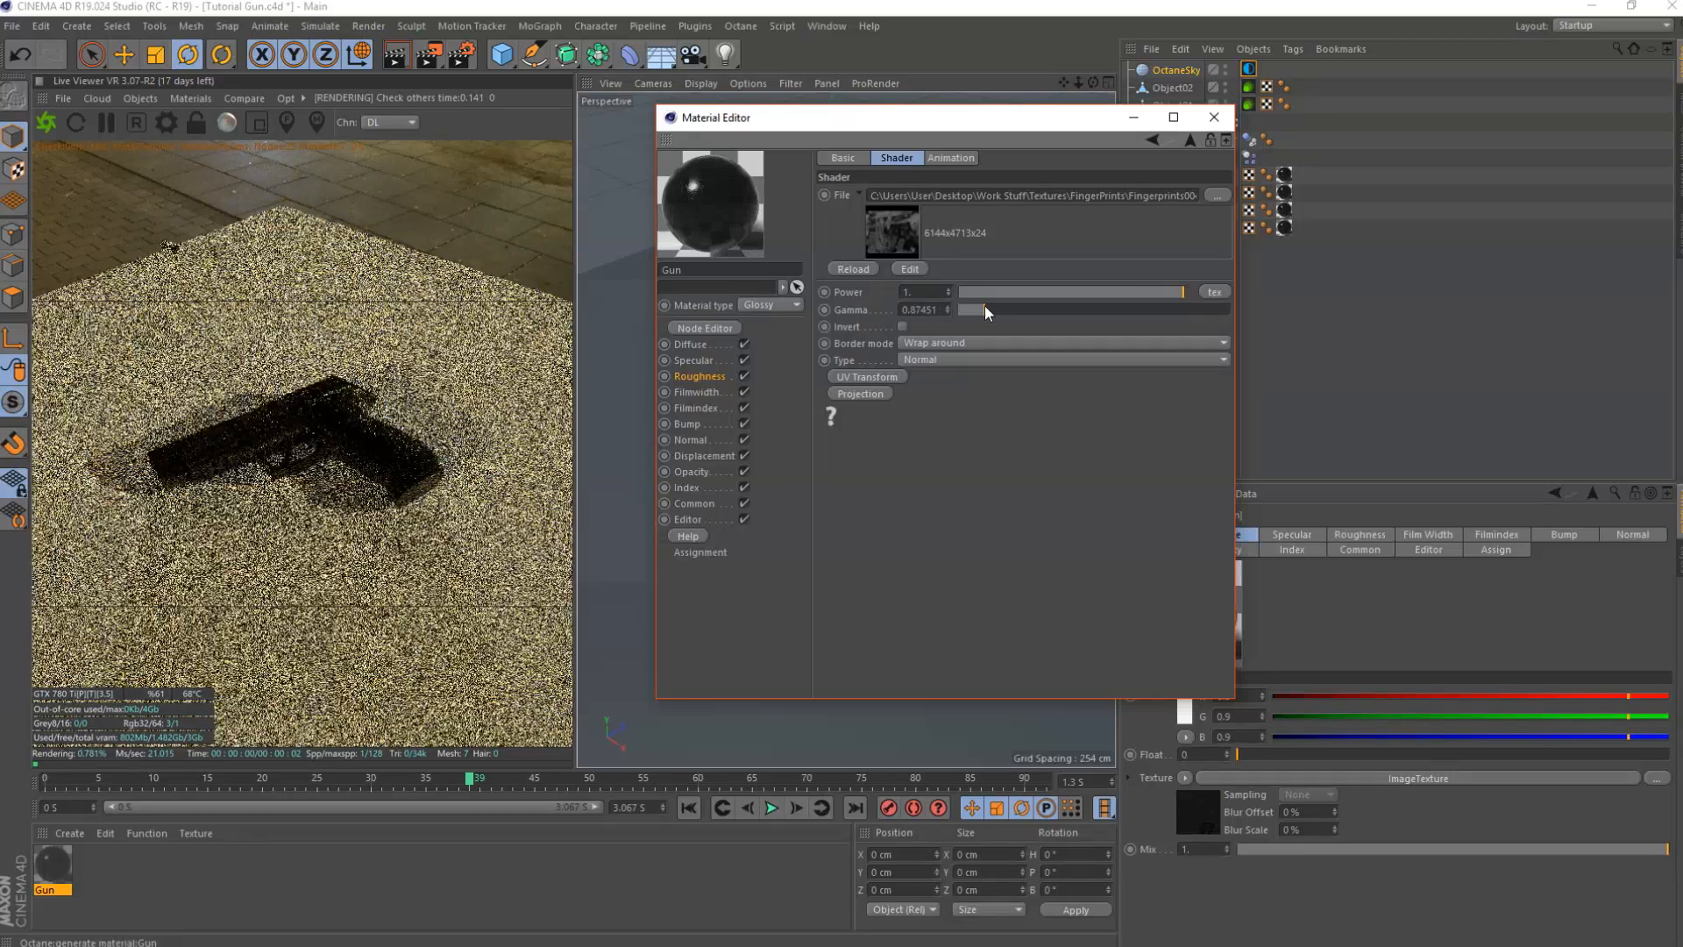
pyautogui.click(1213, 116)
# - Add an Octane camera tag to the Camera object
pyautogui.rightClick(1181, 125)
pyautogui.moveTo(1245, 166)
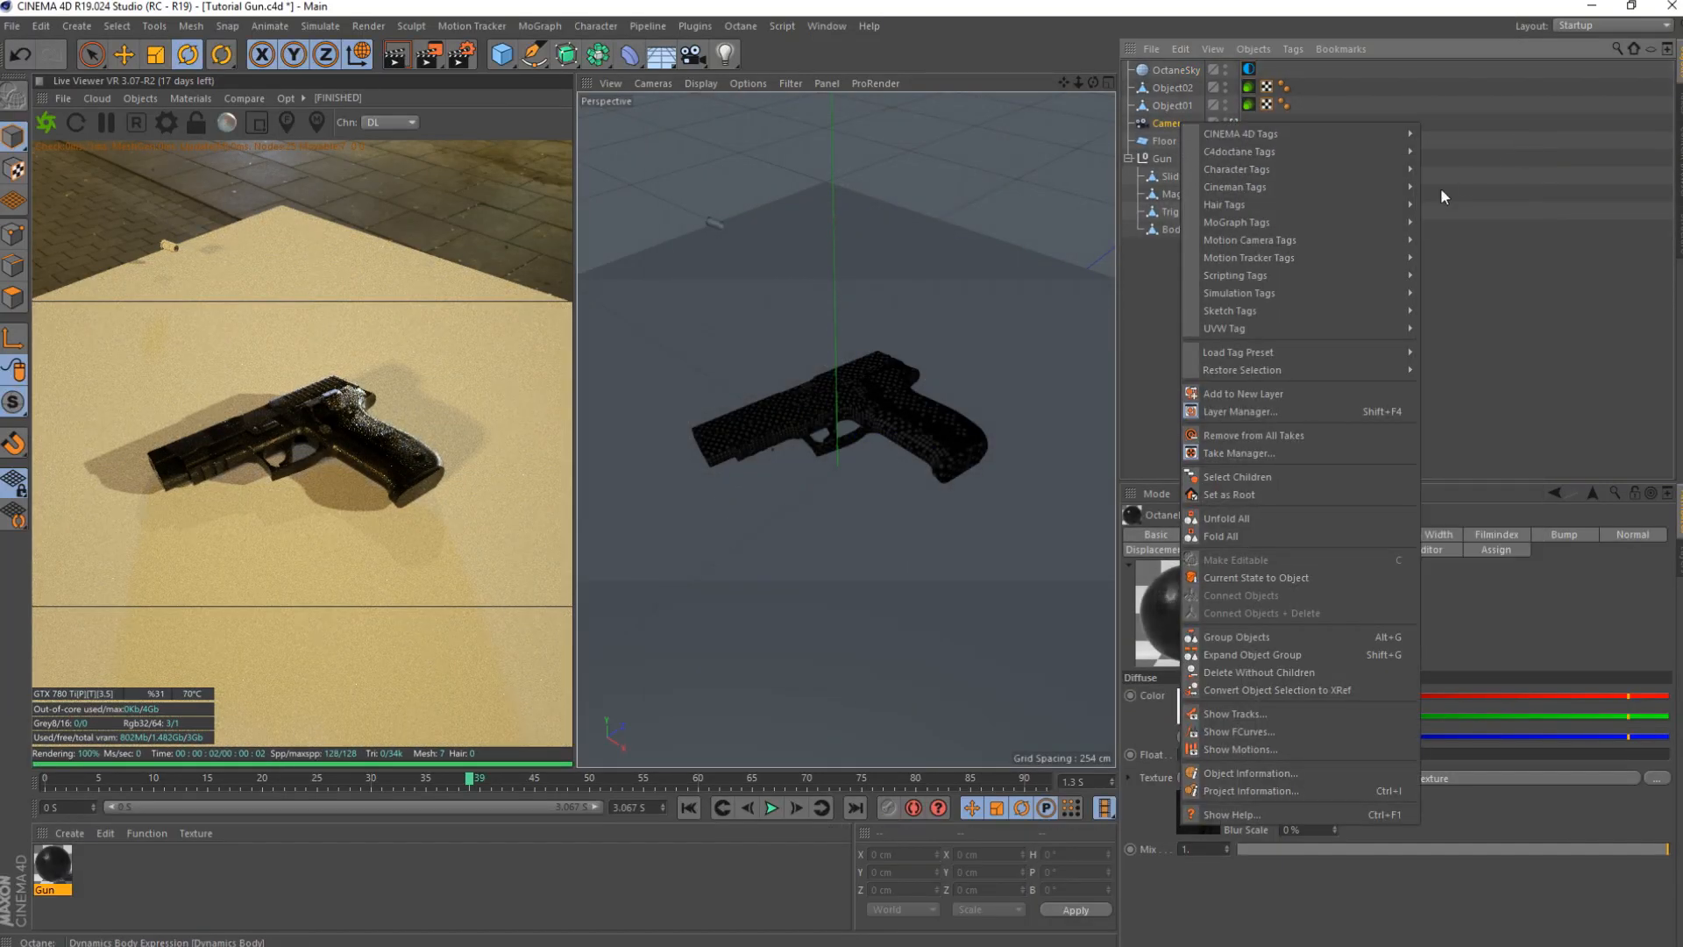
pyautogui.moveTo(1317, 156)
pyautogui.click(1476, 221)
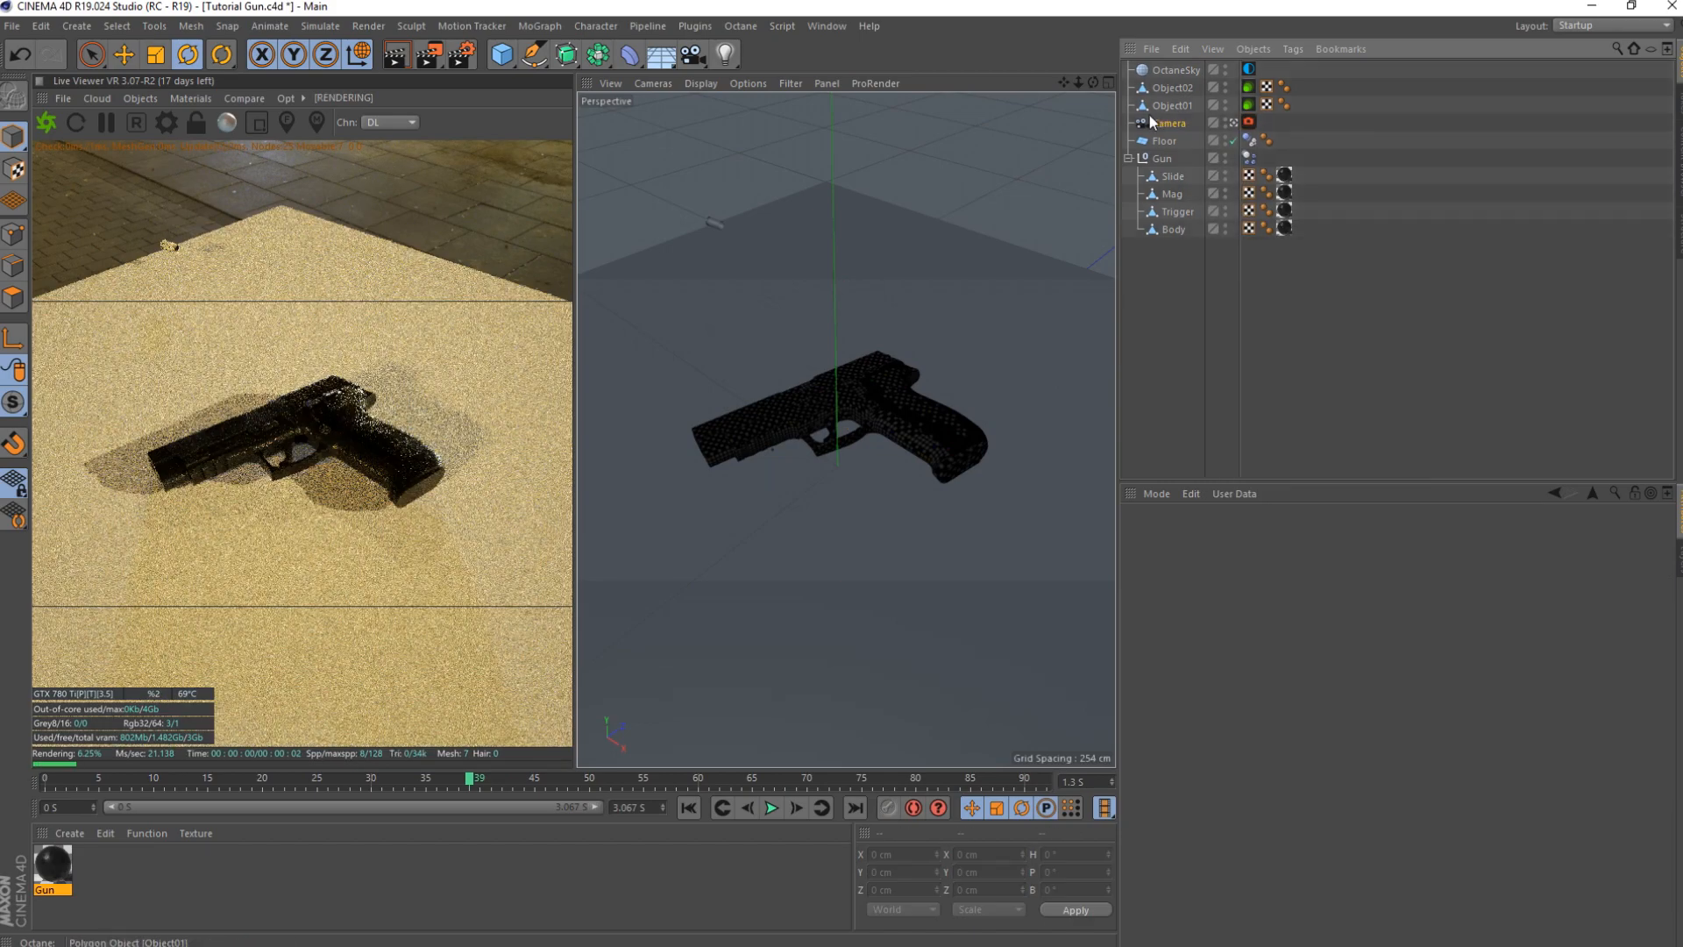
# - Duplicate the Camera and move the copy's view in close on the gun's trigger and grip area
pyautogui.click(1175, 122)
pyautogui.moveTo(1079, 82); pyautogui.dragTo(1119, 41)
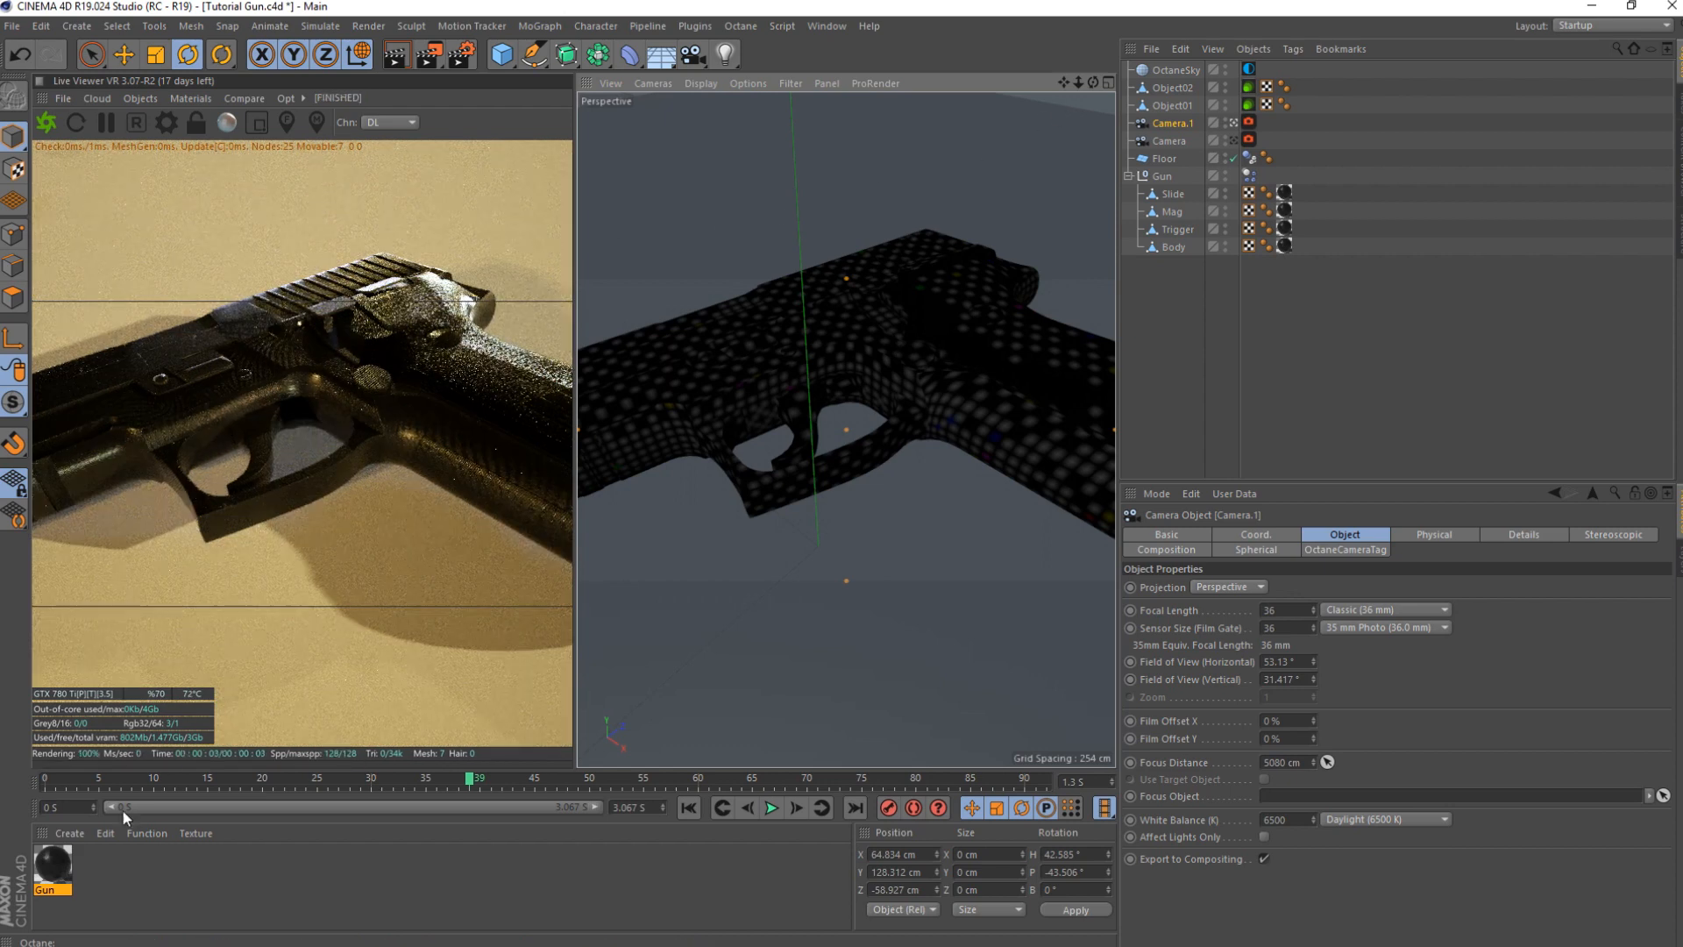
# - Add a UV transform to the Gun material's roughness texture, scale X and Y to about 0.557 with locked aspect ratio, and close the editor
pyautogui.doubleClick(52, 868)
pyautogui.click(631, 273)
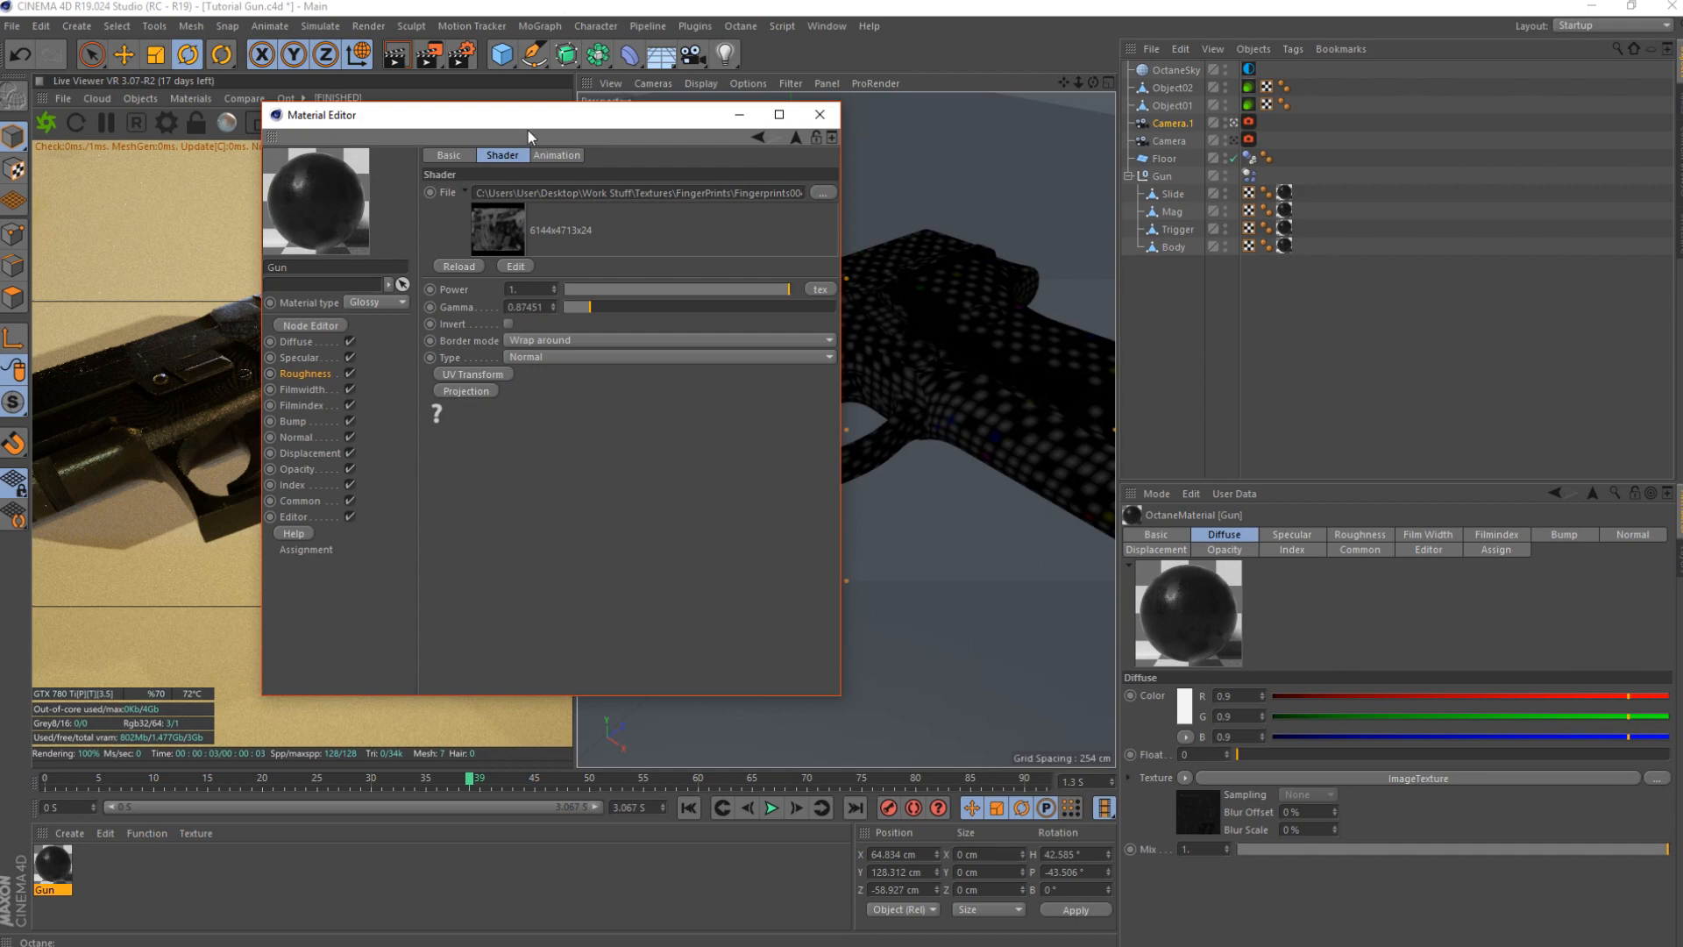
pyautogui.moveTo(631, 115); pyautogui.dragTo(908, 114)
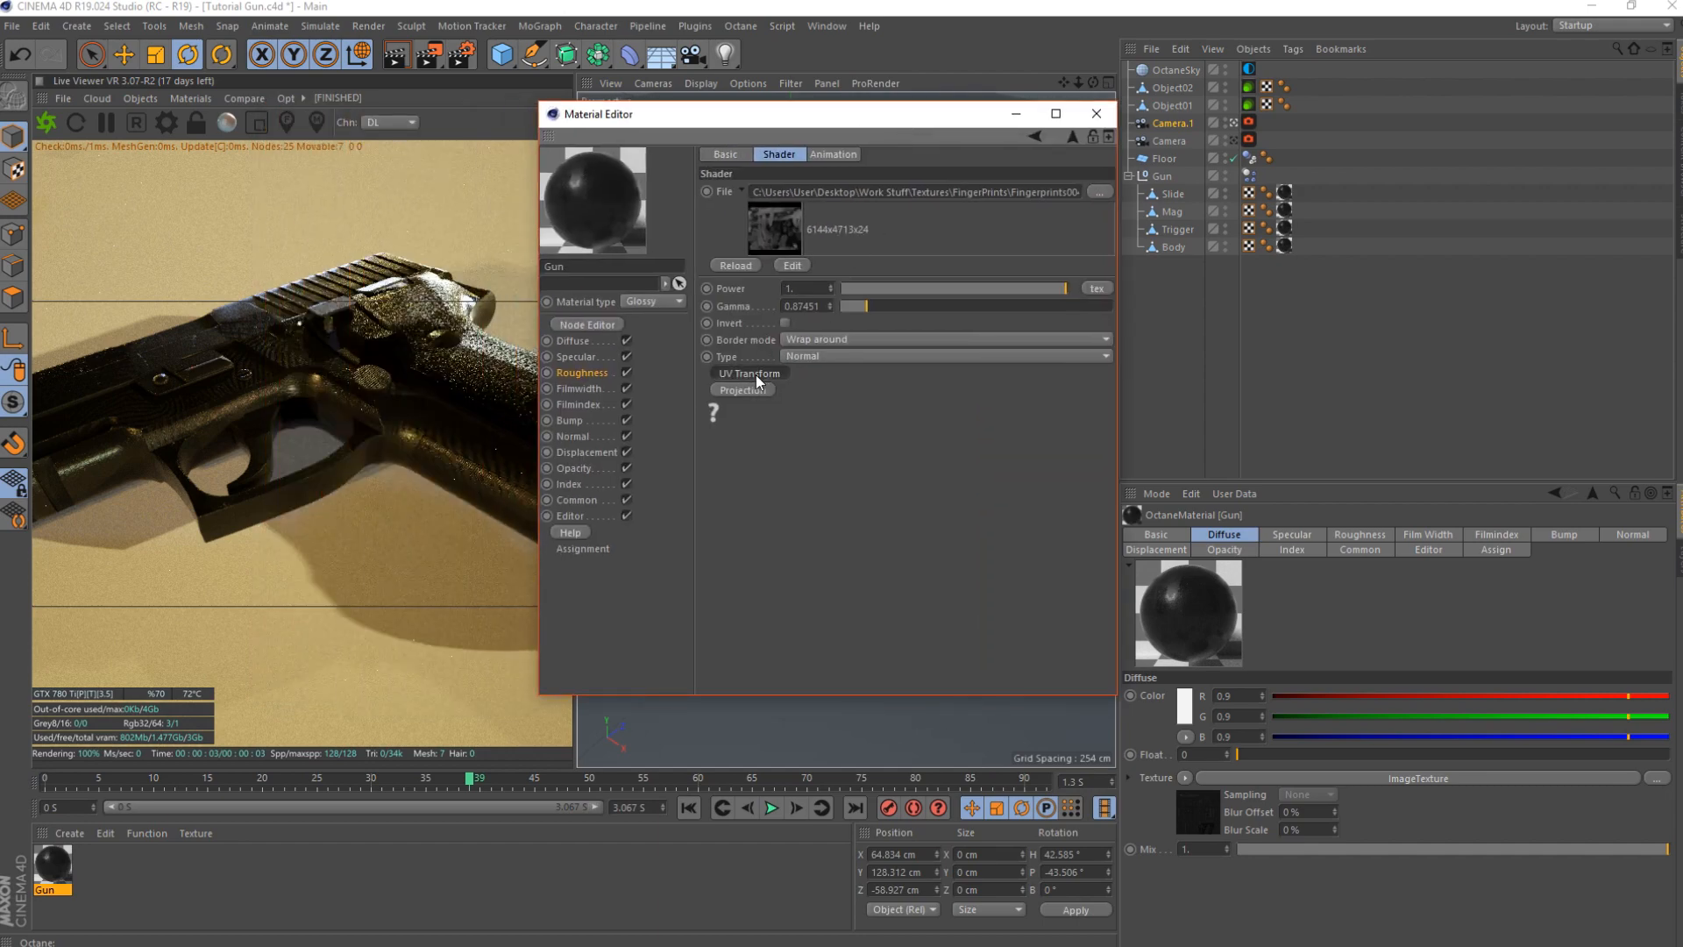
pyautogui.click(756, 375)
pyautogui.click(717, 374)
pyautogui.moveTo(1019, 572); pyautogui.dragTo(1002, 573)
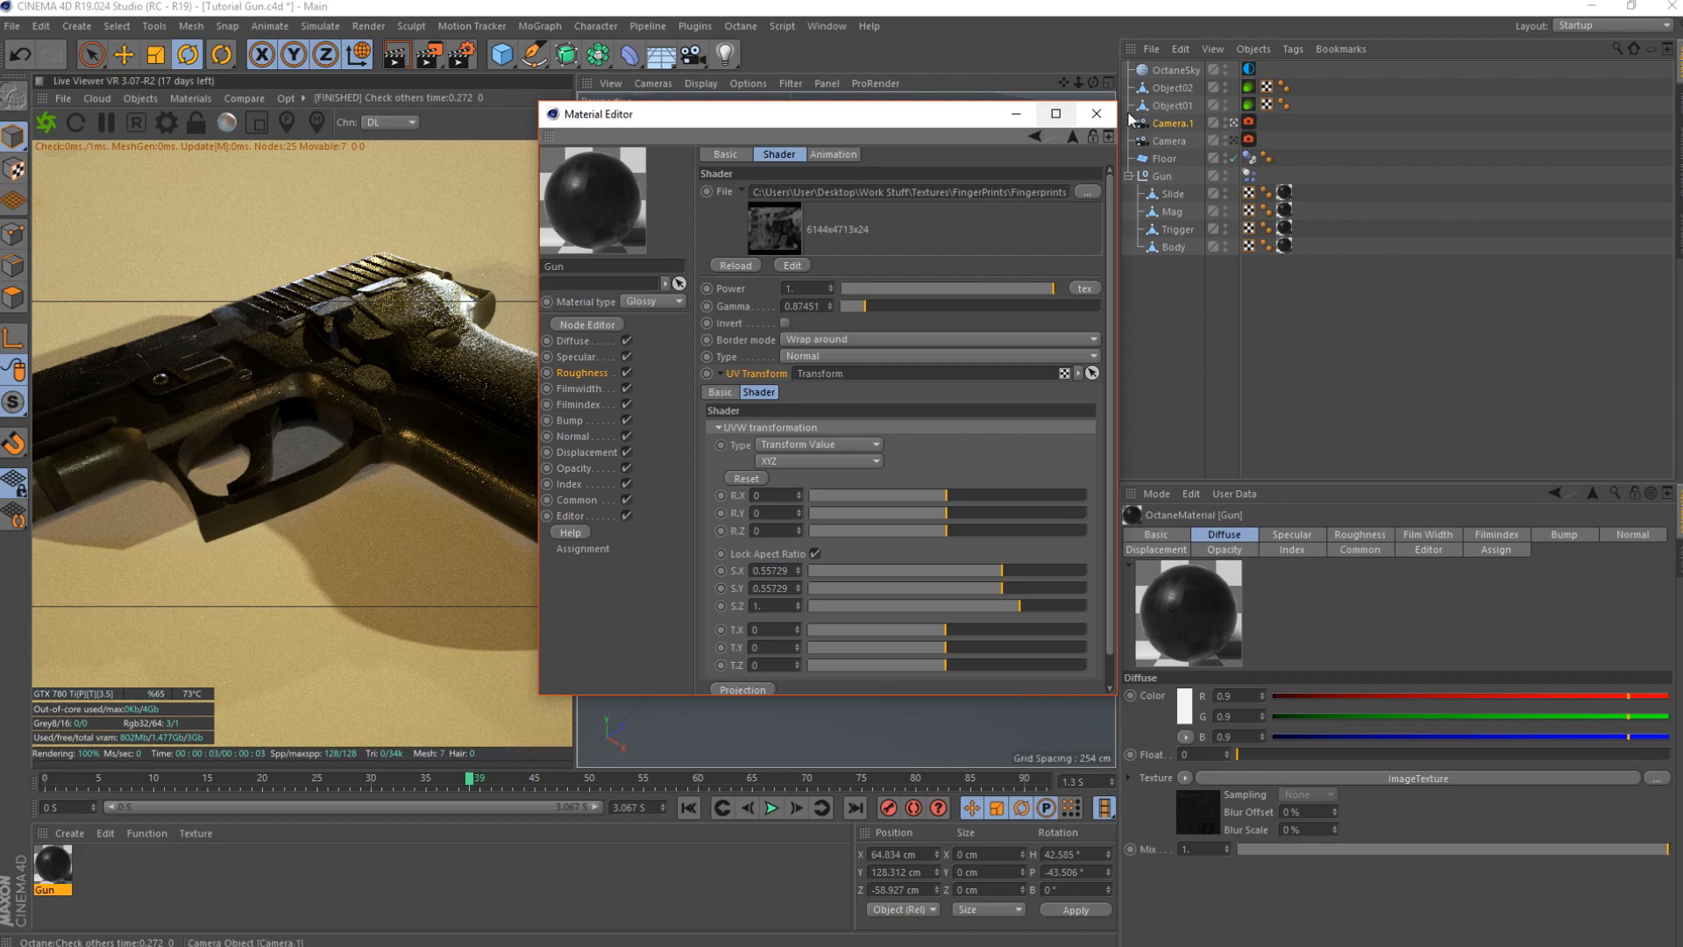
pyautogui.click(1096, 114)
# - Look through the original Camera again and view the Octane thin lens settings of the Camera.1 tag
pyautogui.click(1234, 138)
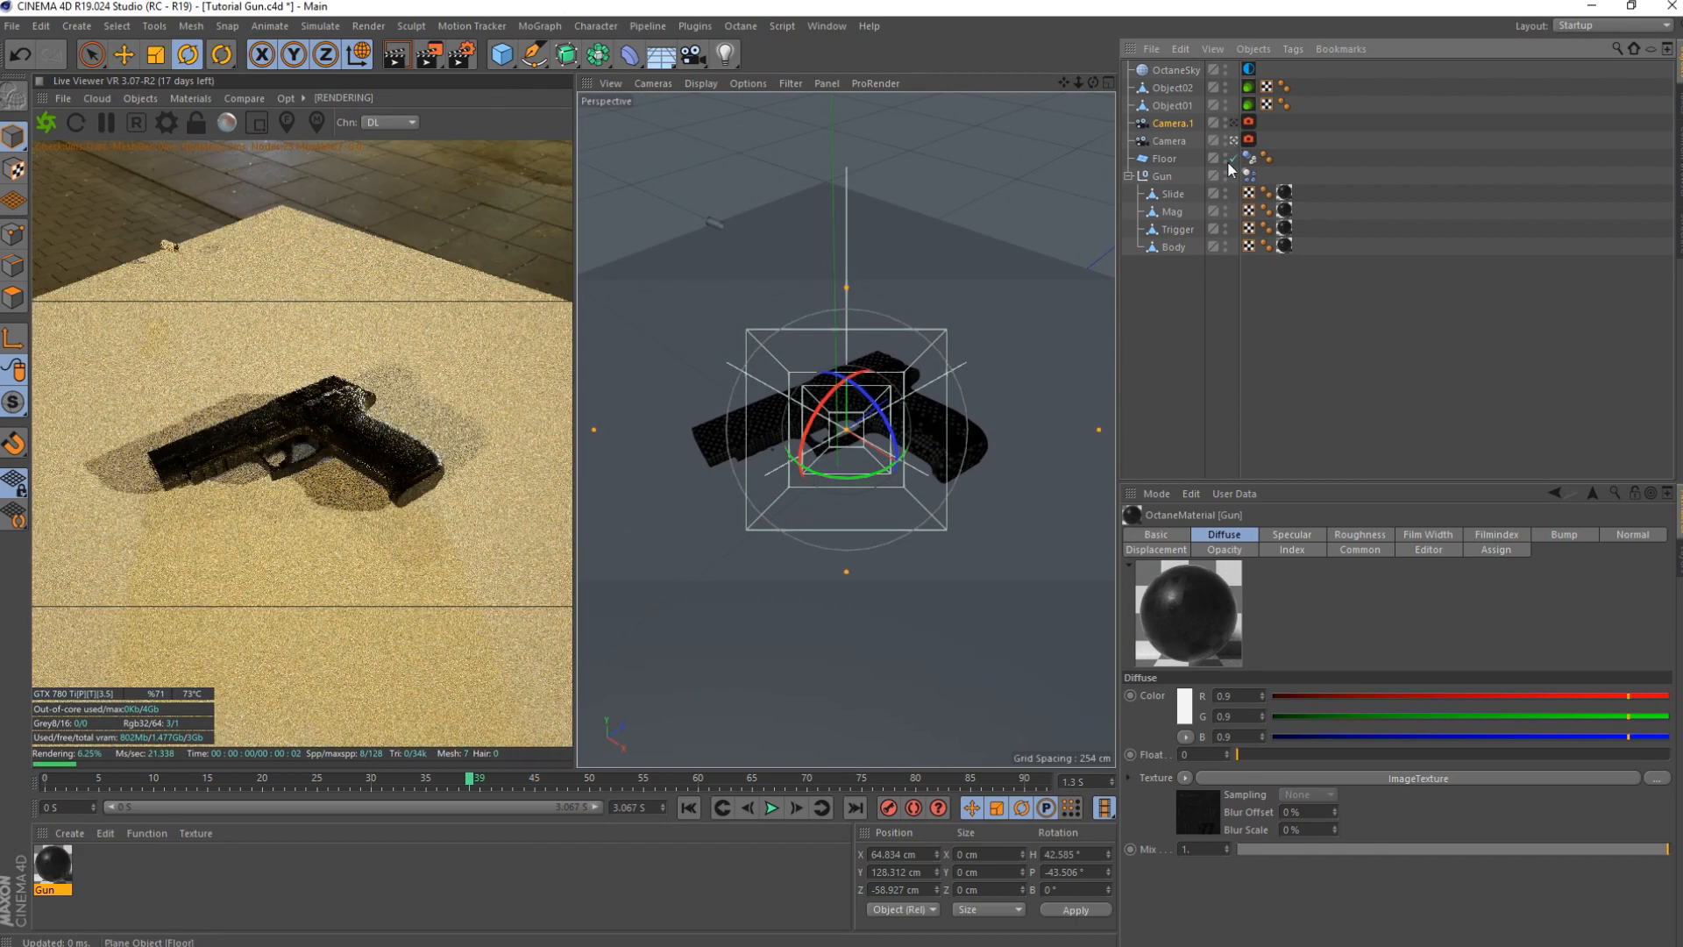
pyautogui.click(1227, 161)
pyautogui.click(1149, 369)
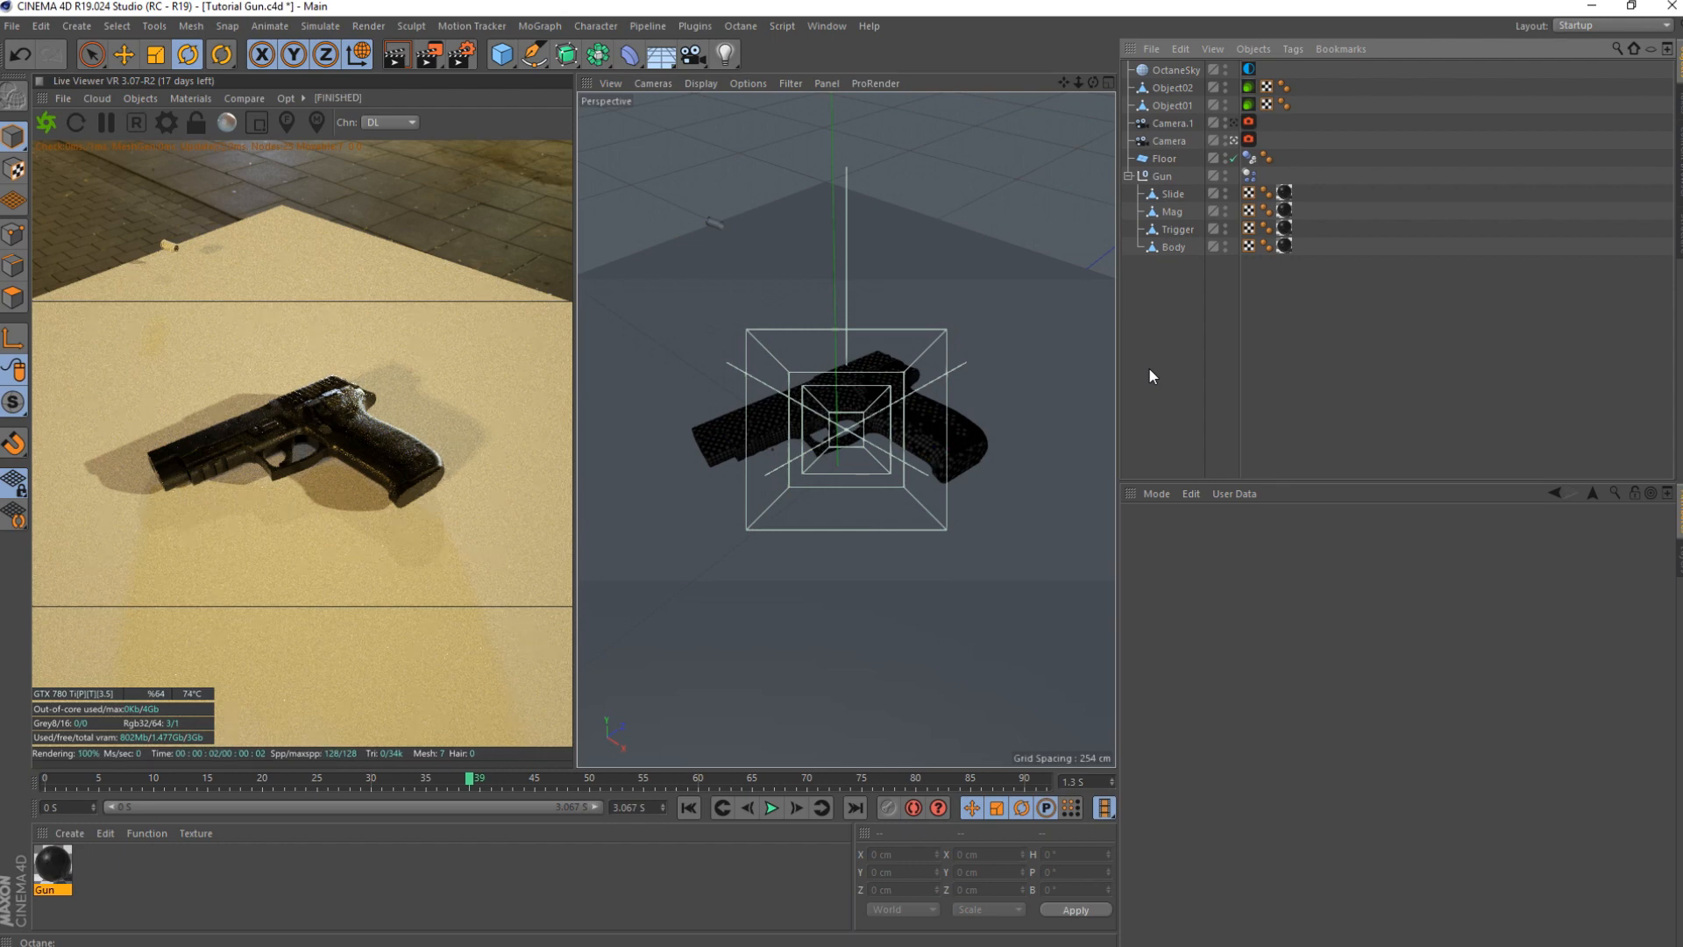
pyautogui.click(1249, 121)
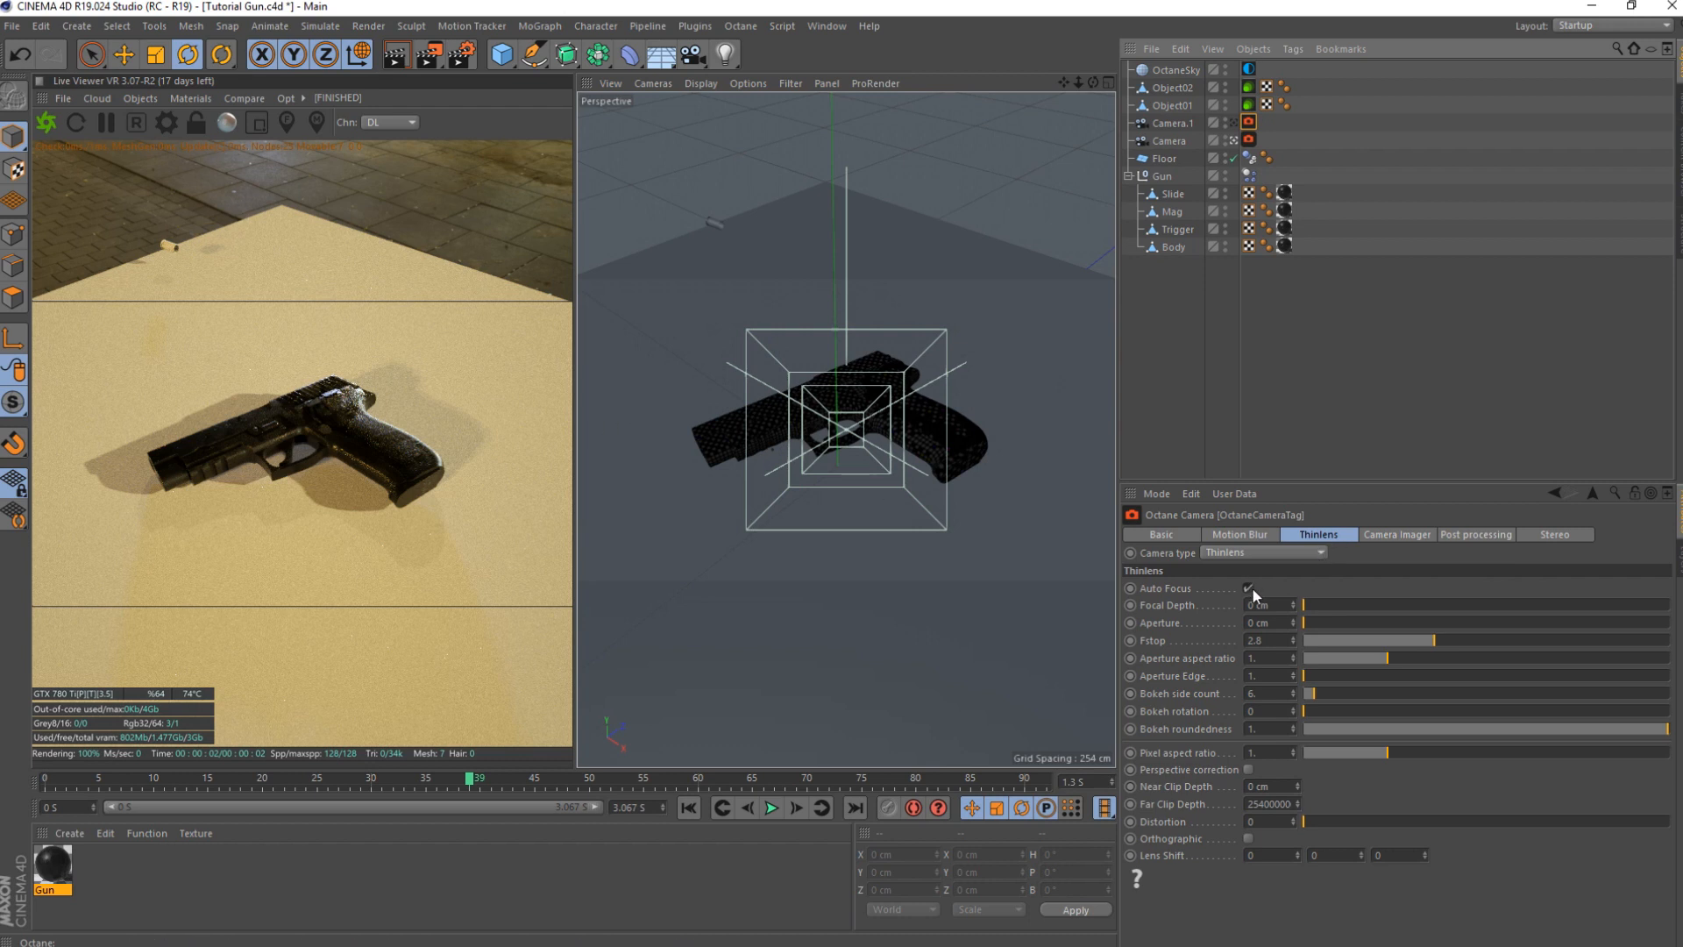
pyautogui.click(1166, 342)
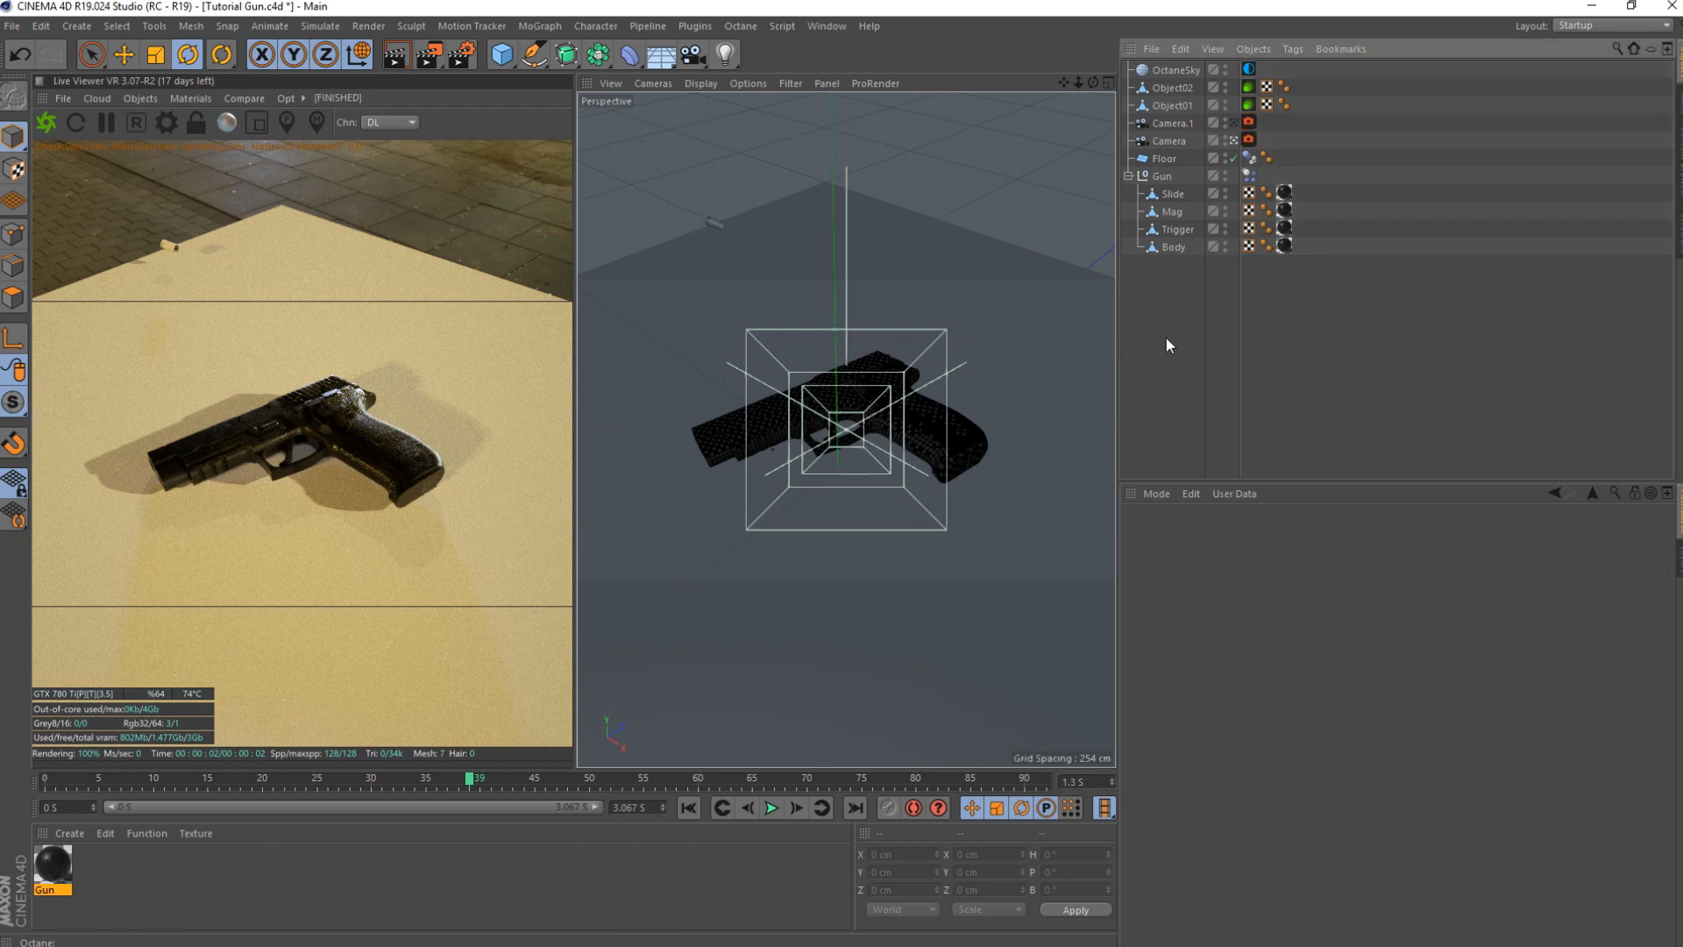
# - Collapse the Gun group in the object hierarchy and briefly view the Floor object's properties
pyautogui.click(1129, 176)
pyautogui.click(1163, 158)
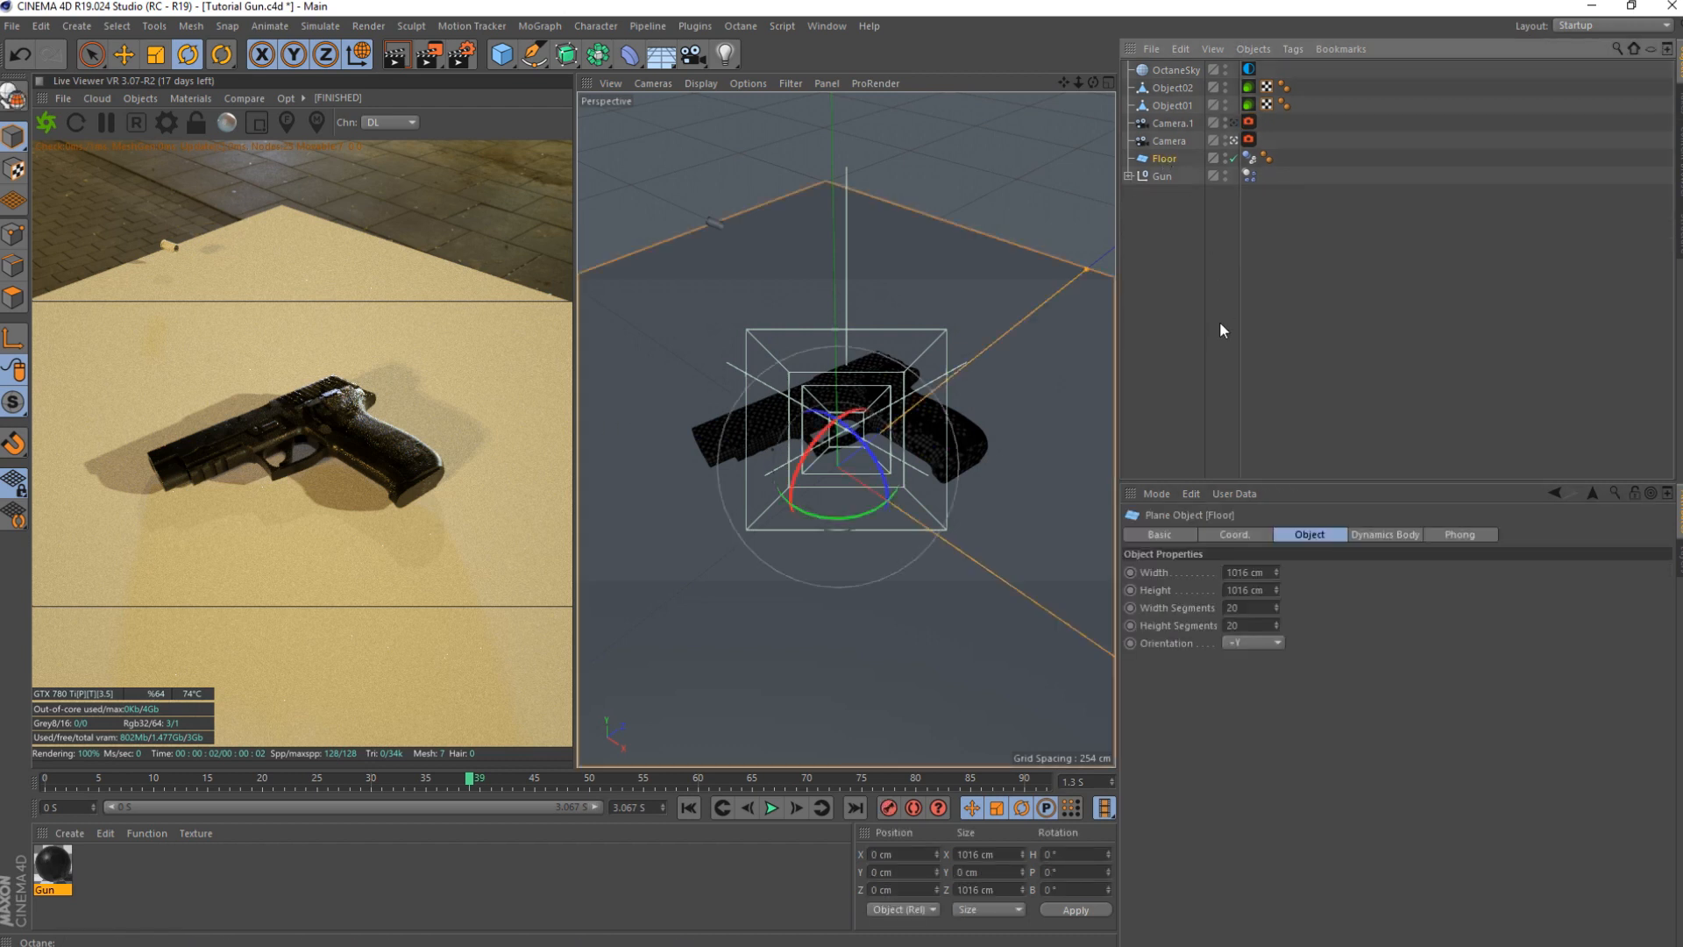
pyautogui.click(1207, 314)
# - Switch to the Gun Animated.c4d scene and copy its Octane Mix Material
pyautogui.click(826, 26)
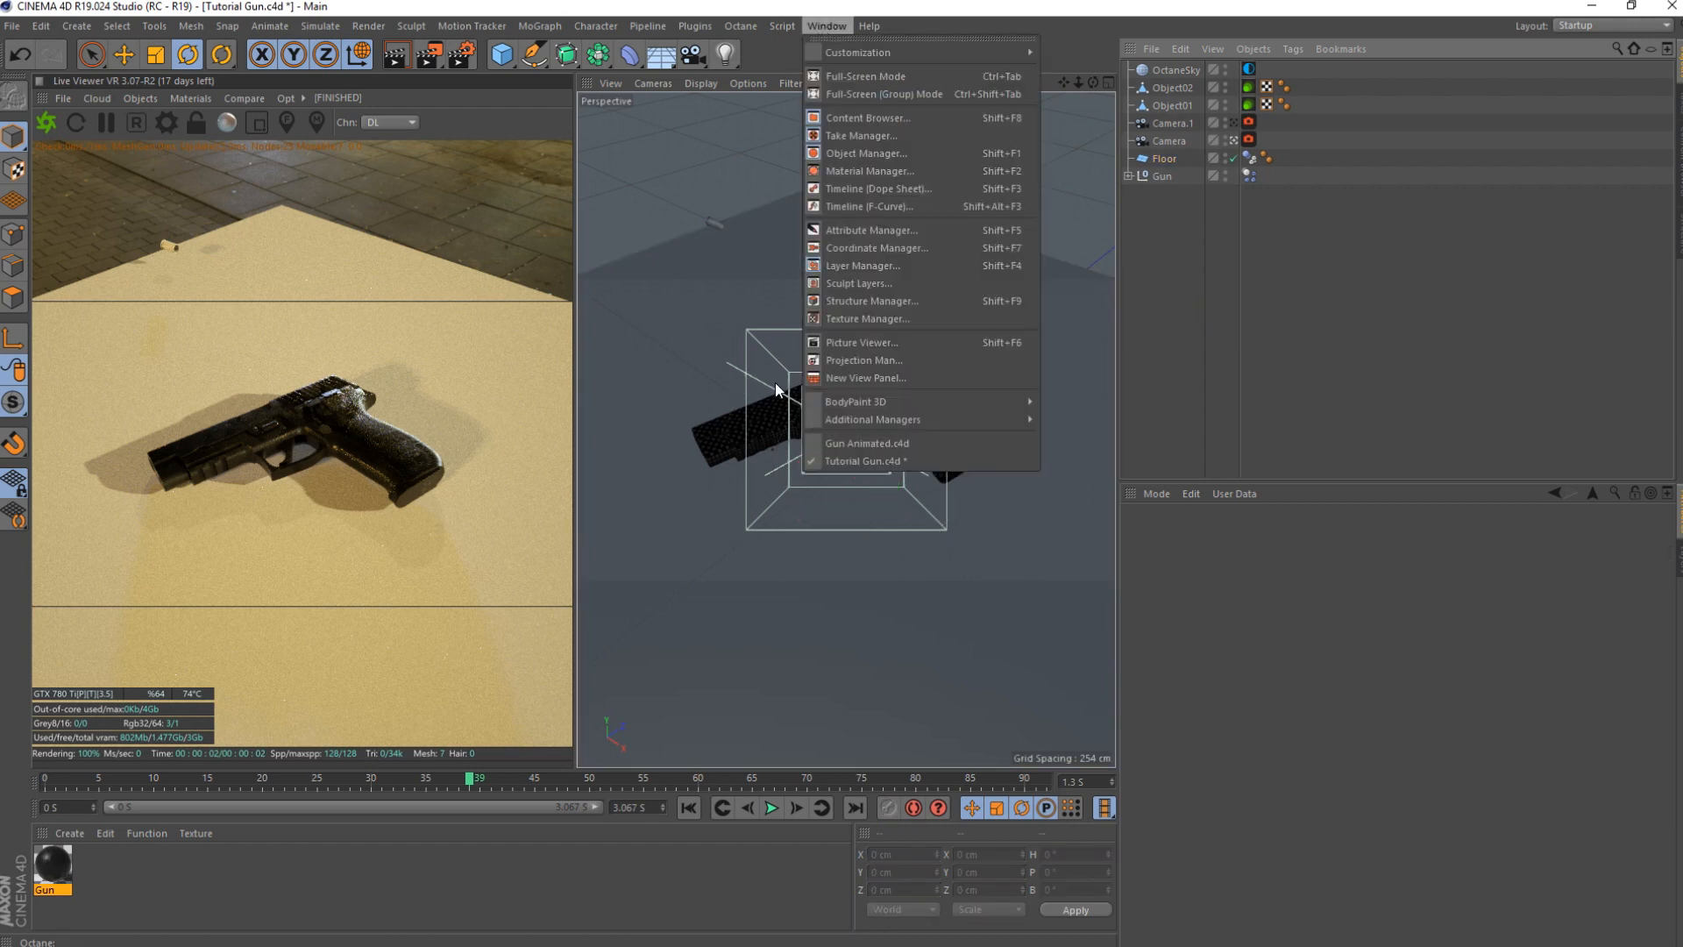
pyautogui.click(884, 442)
pyautogui.click(182, 865)
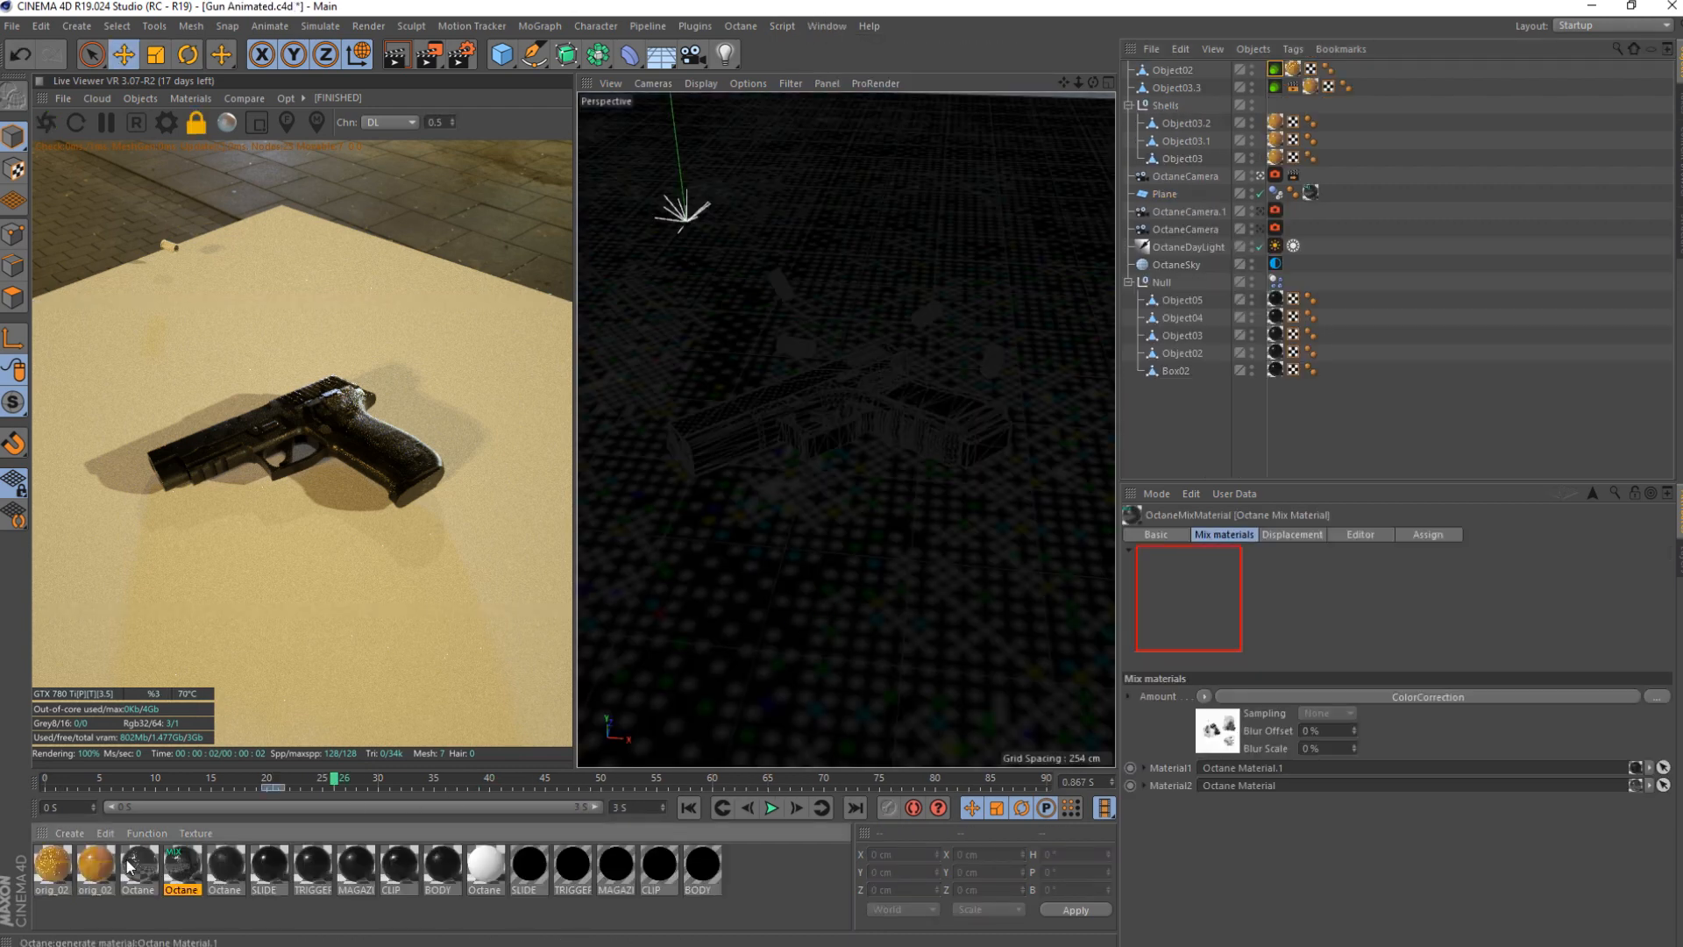
pyautogui.hotkey('ctrl', 'c')
# - Check the Octane Mix Material's two linked materials, and select it together with Octane Material.1 and Octane Material
pyautogui.doubleClick(181, 865)
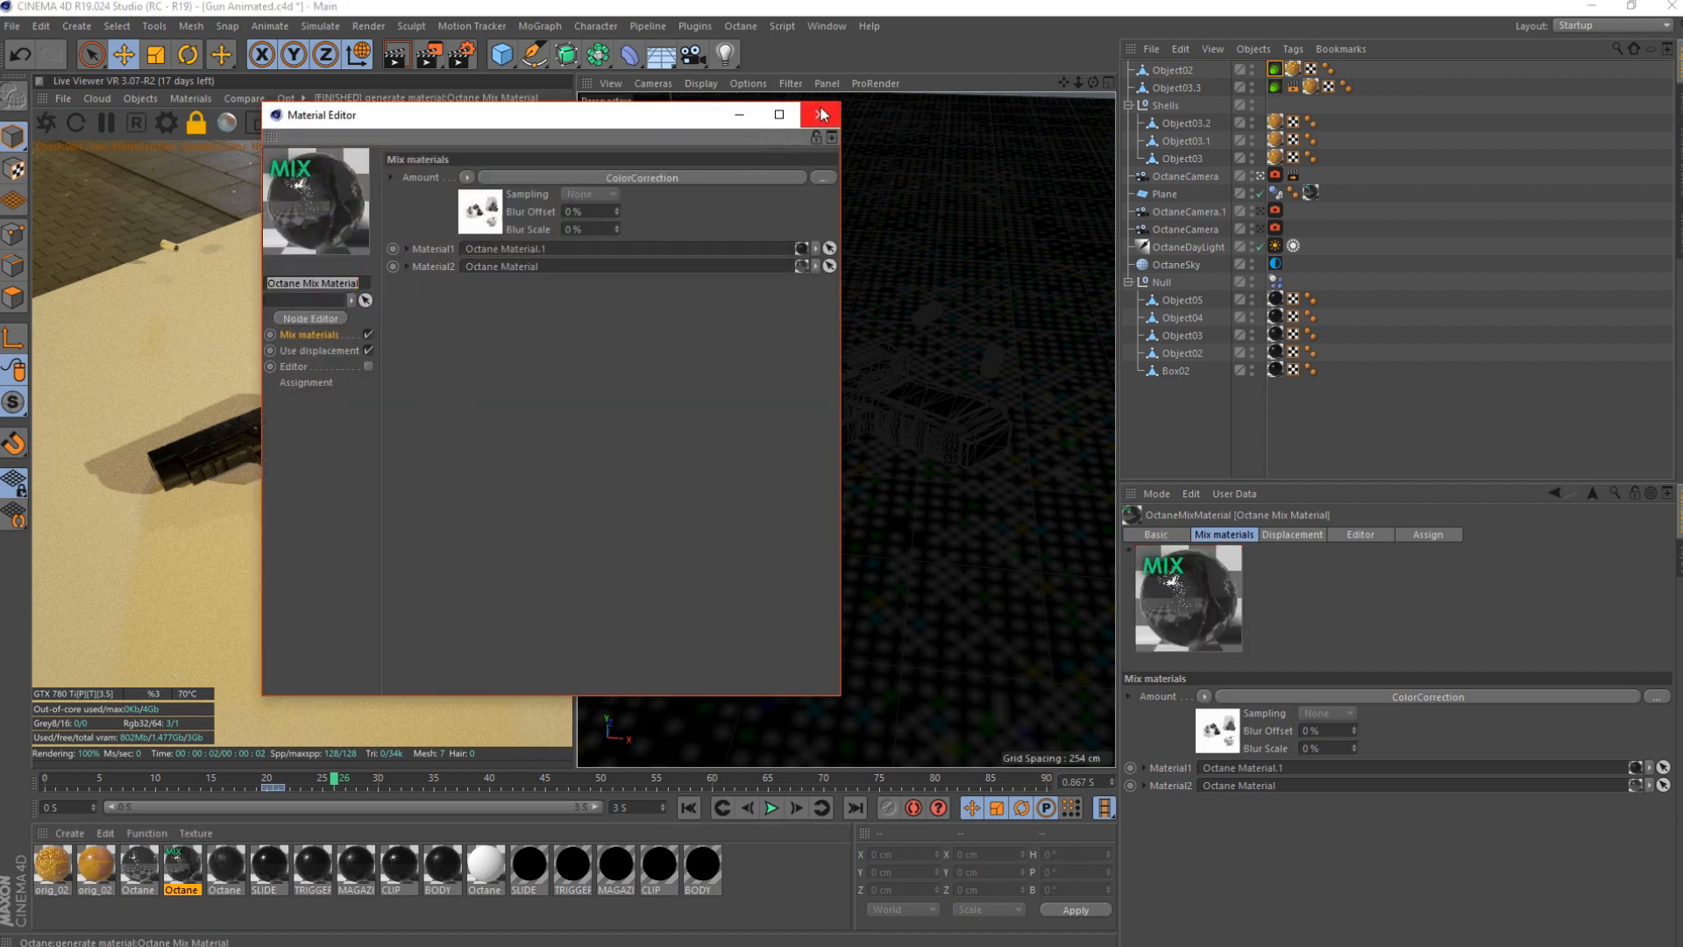
pyautogui.click(219, 879)
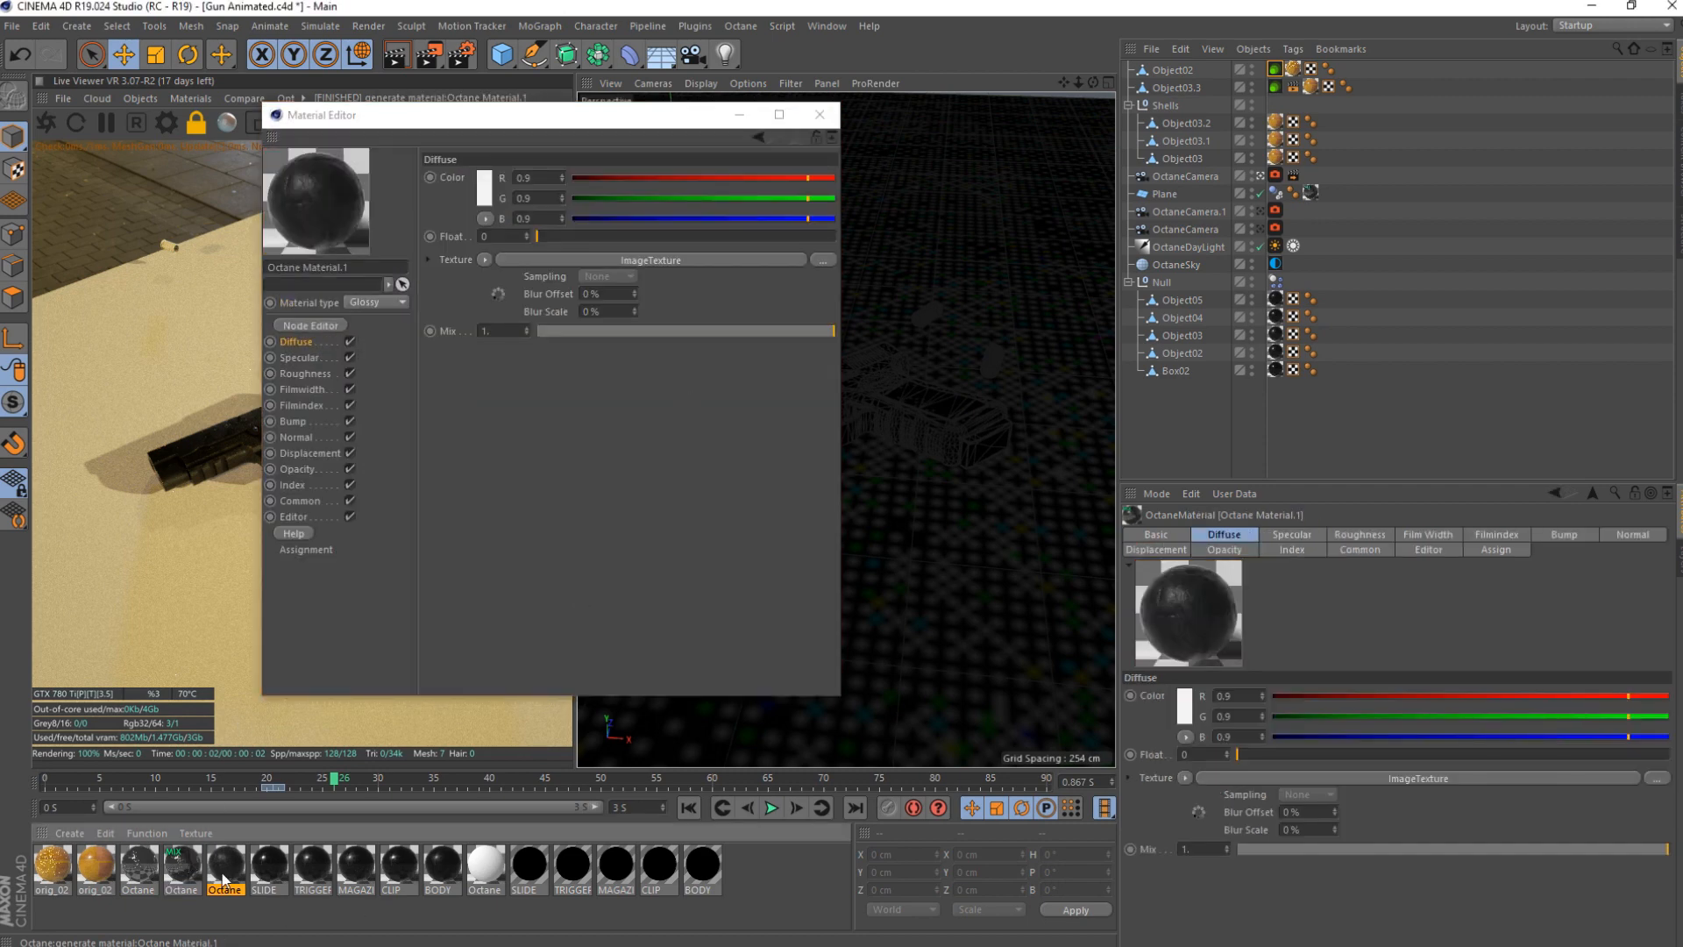
pyautogui.click(820, 114)
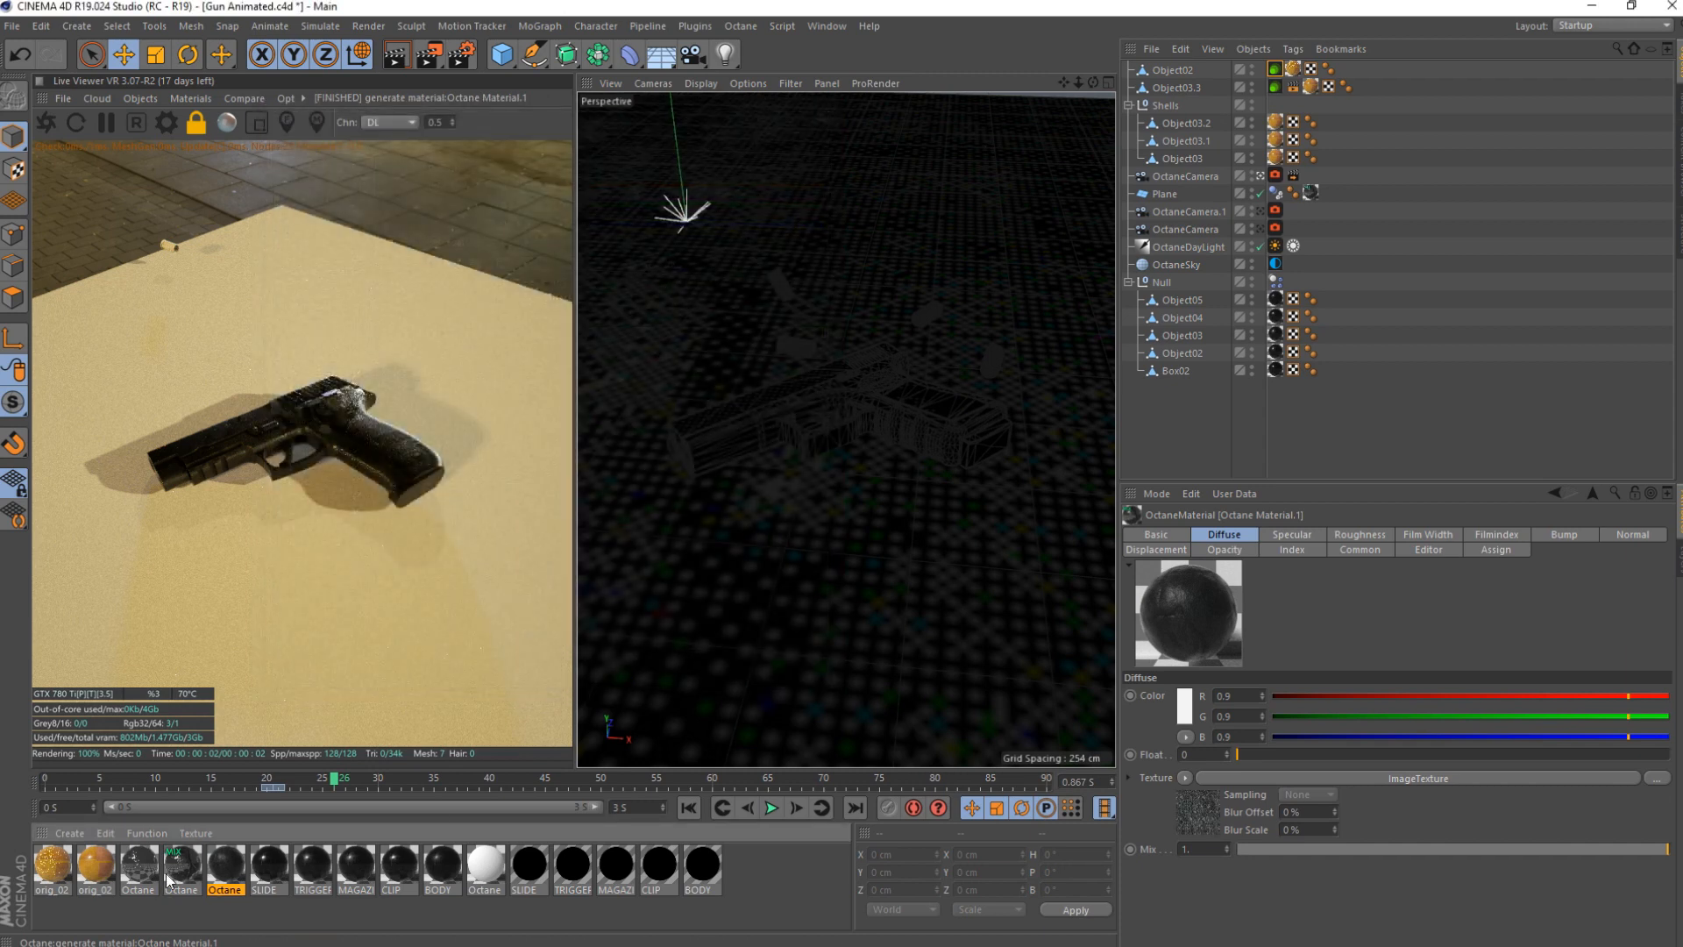
pyautogui.keyDown('ctrl'); pyautogui.click(170, 868); pyautogui.keyUp('ctrl')
pyautogui.keyDown('ctrl'); pyautogui.click(138, 864); pyautogui.keyUp('ctrl')
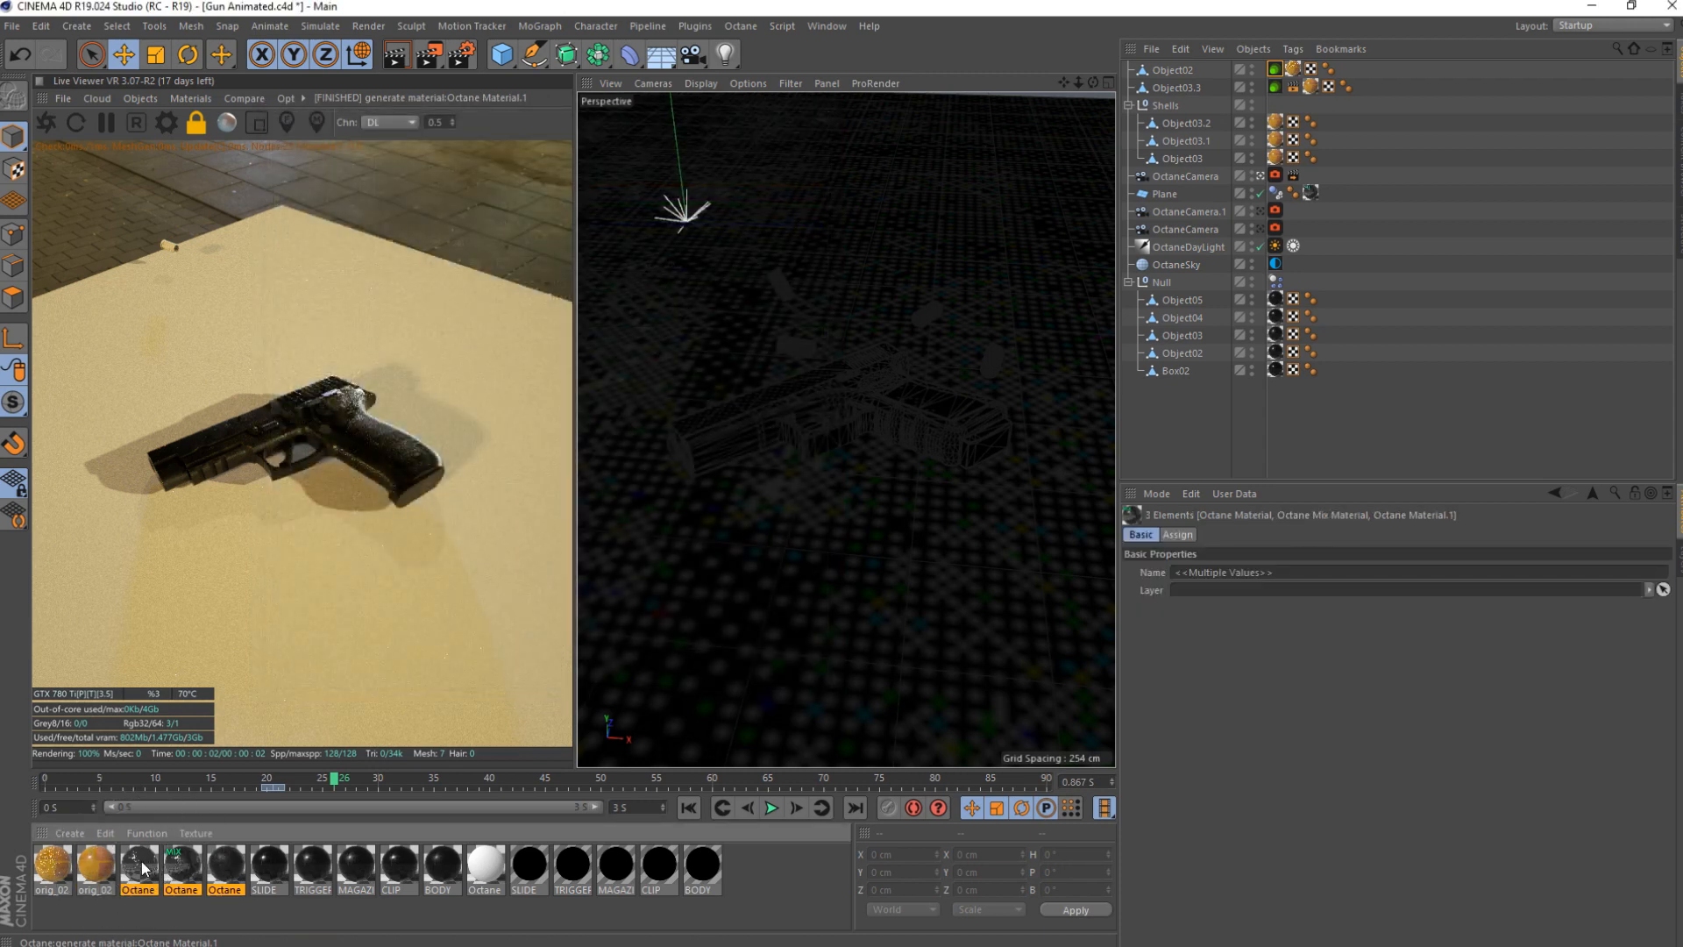
# - Switch to the Tutorial Gun.c4d scene, paste the three Octane materials and refresh the live render
pyautogui.click(826, 25)
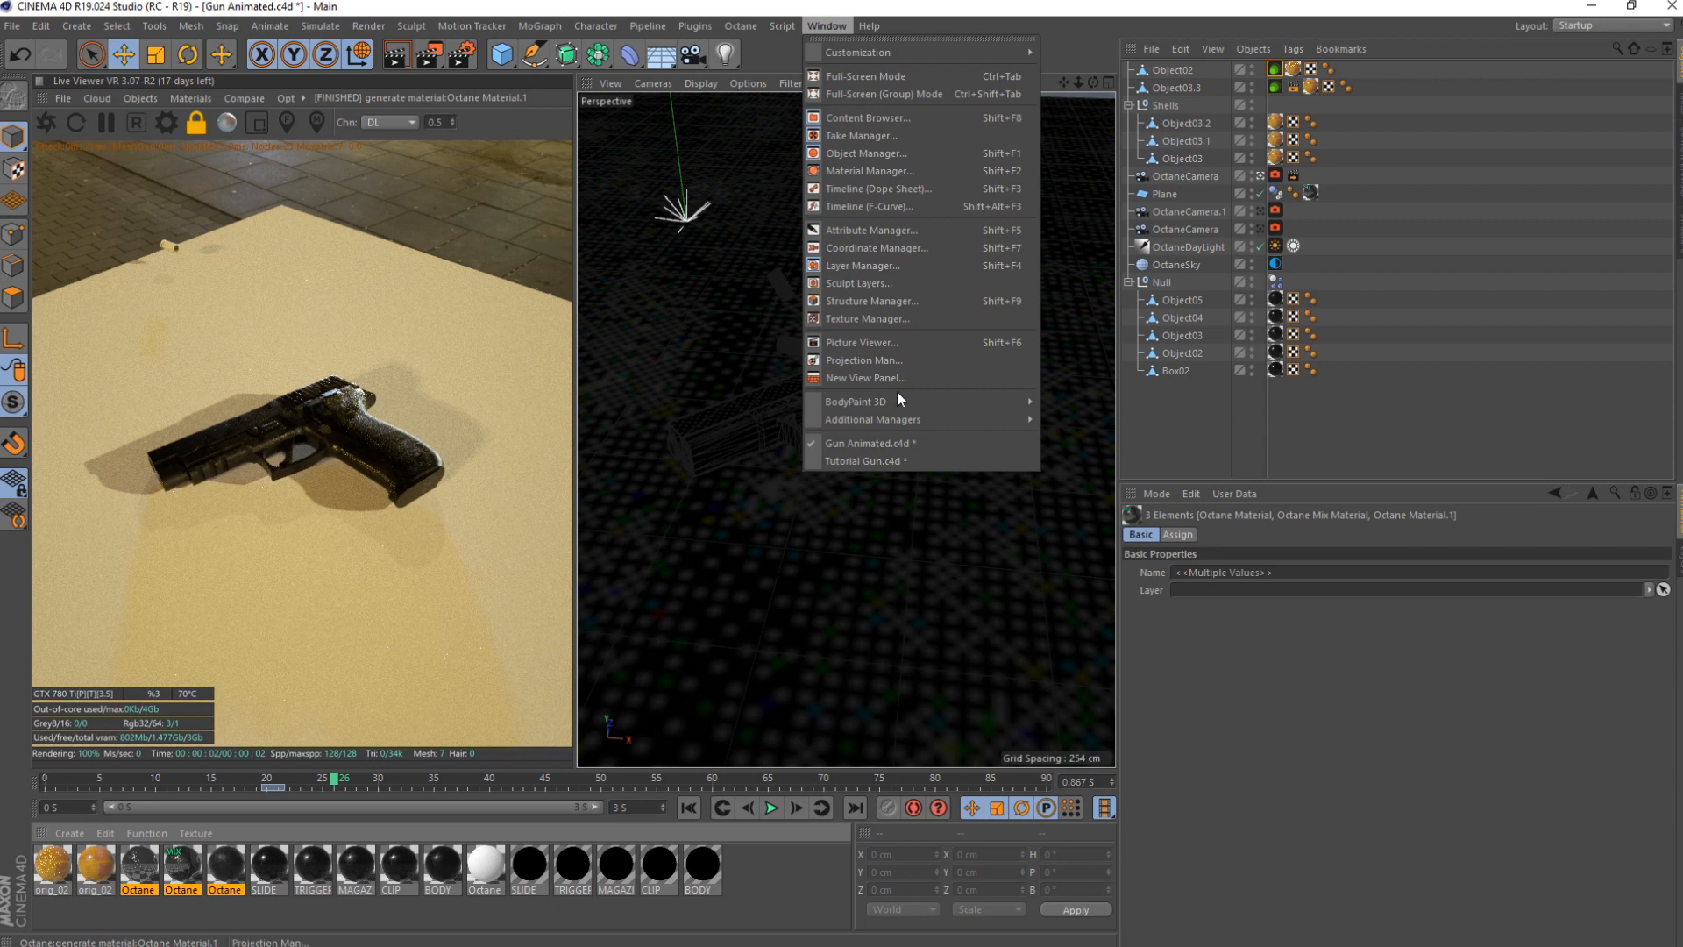
pyautogui.click(850, 463)
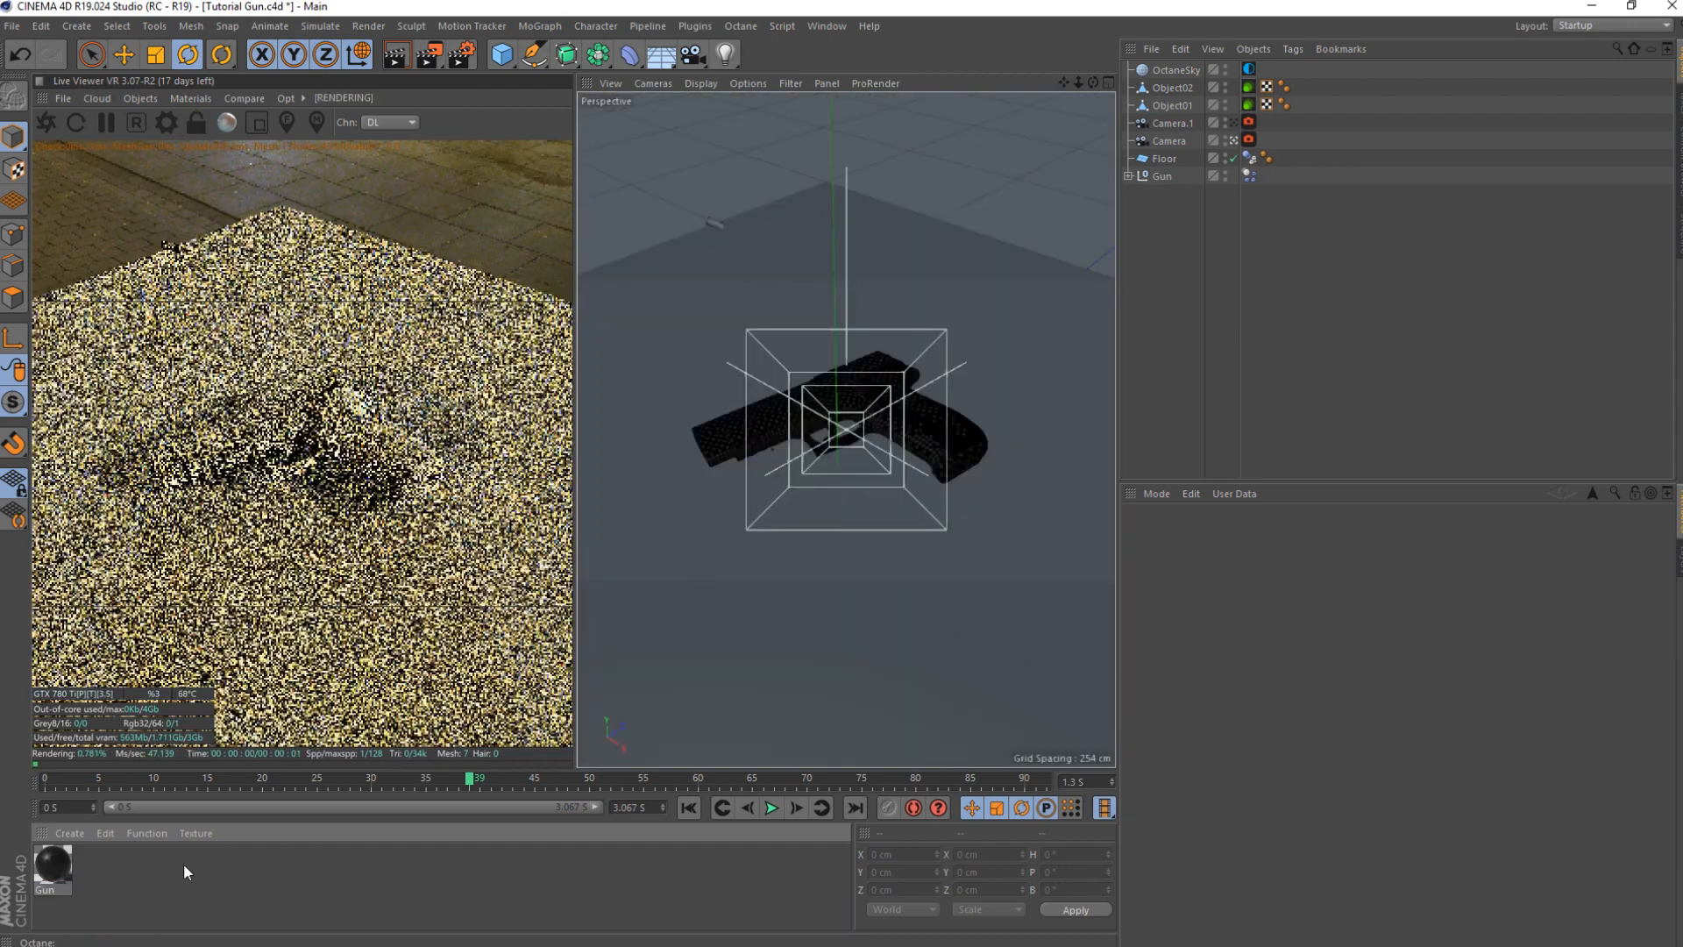
pyautogui.hotkey('ctrl', 'v')
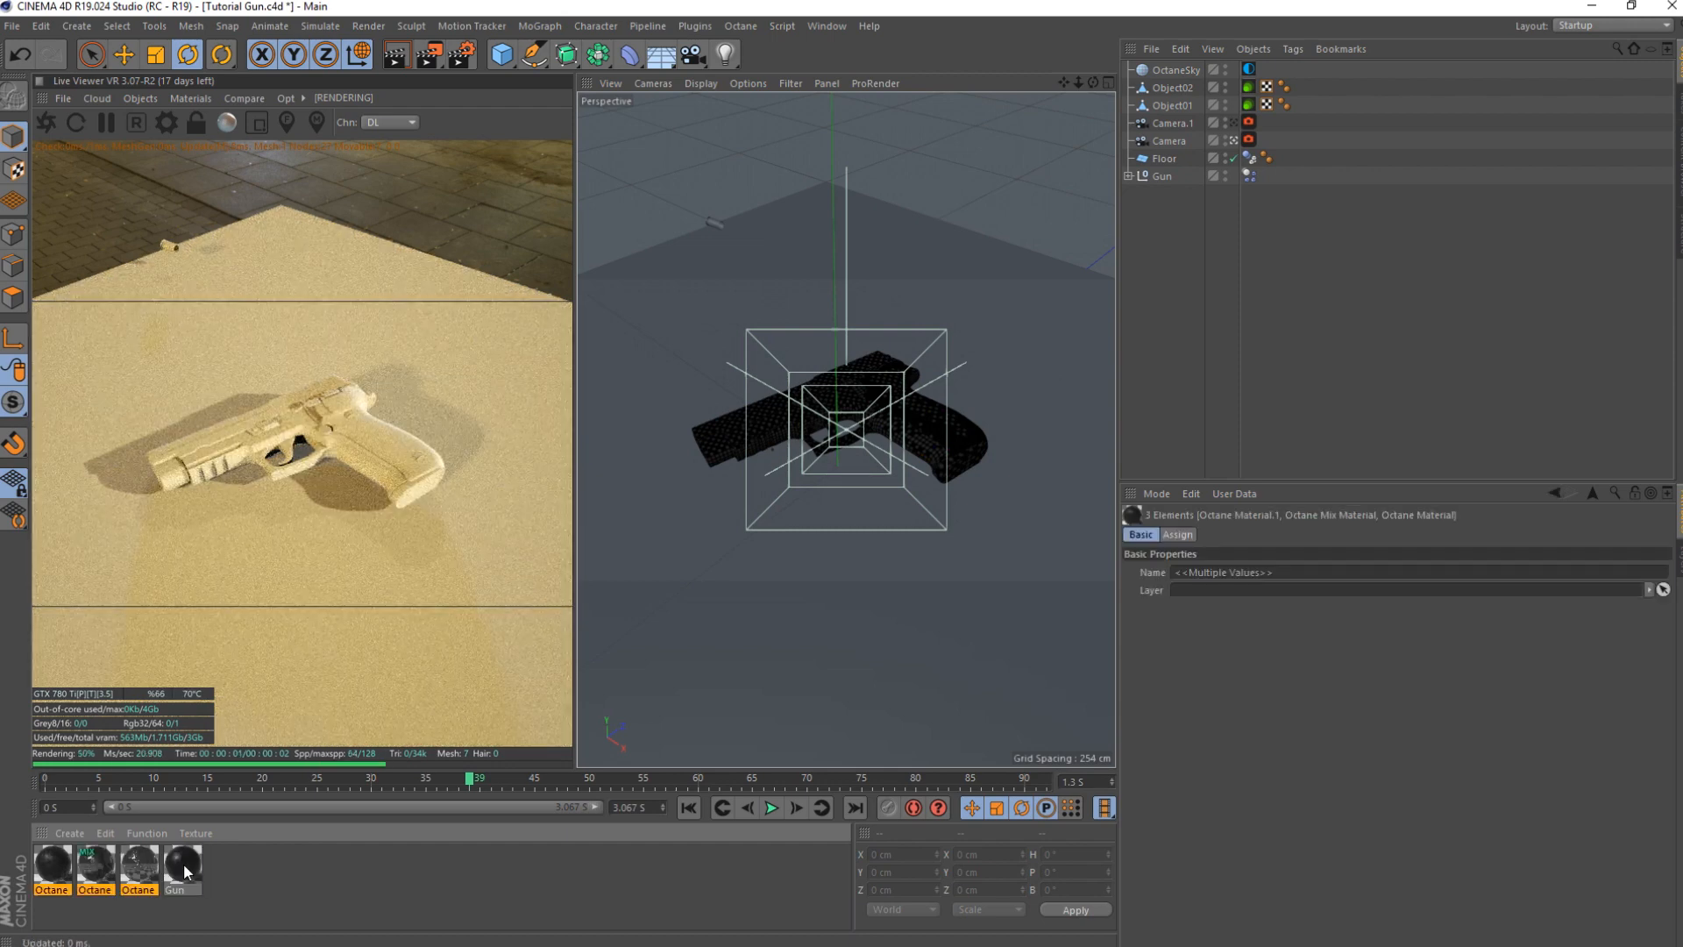
pyautogui.click(259, 865)
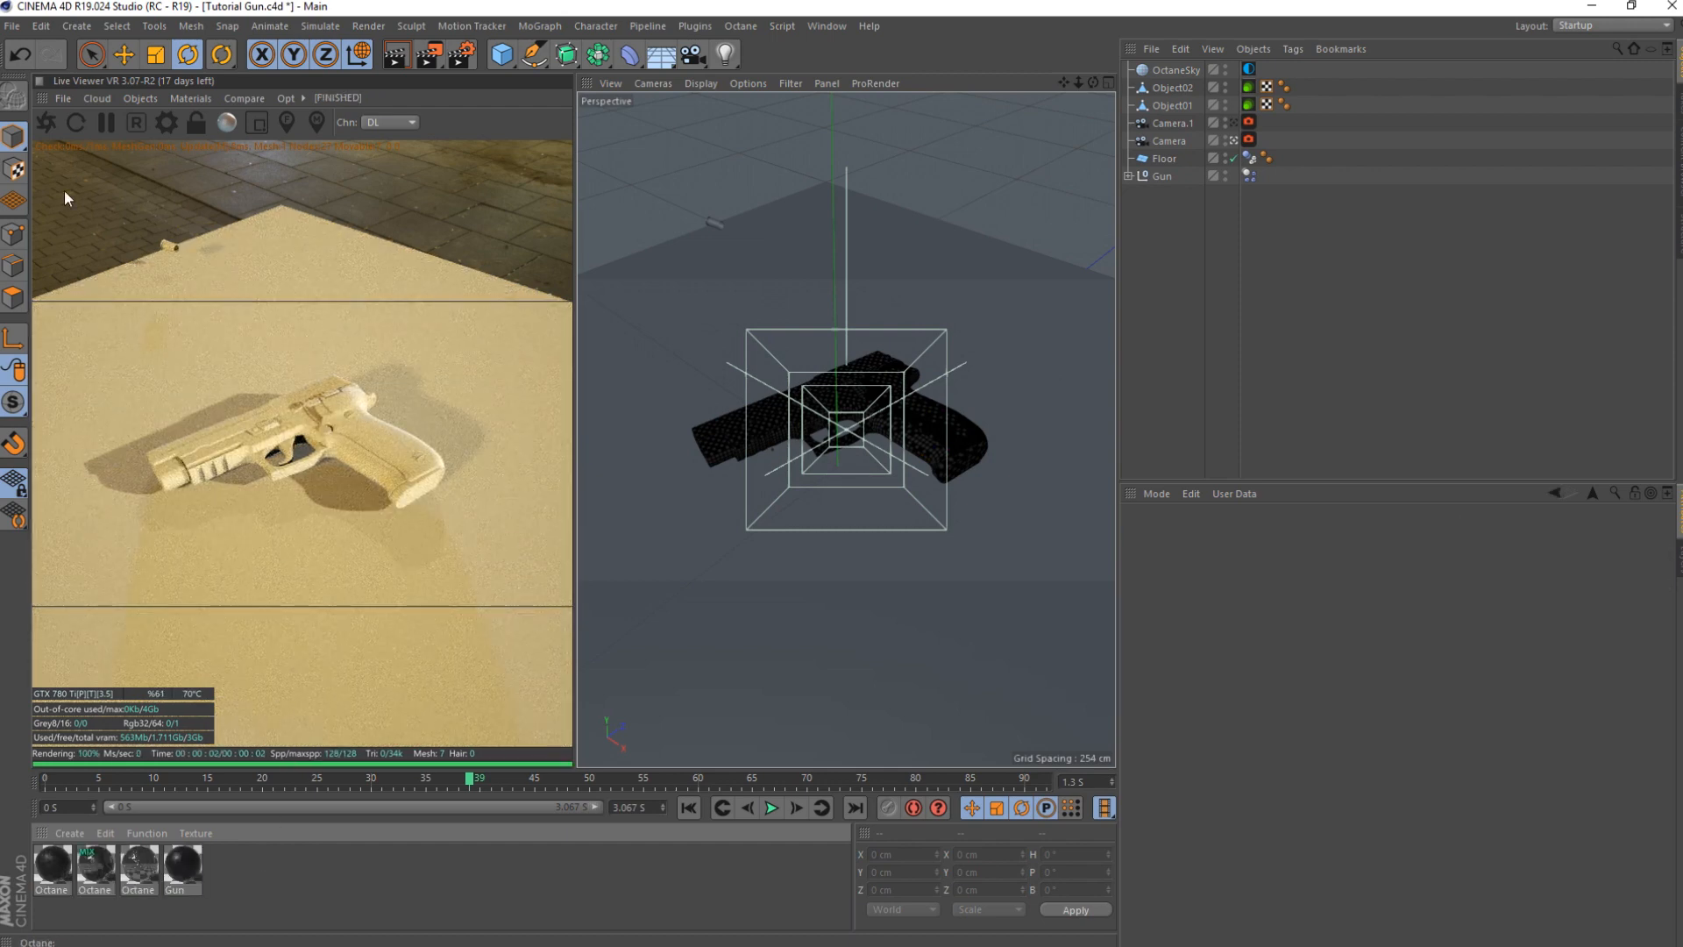
pyautogui.click(40, 124)
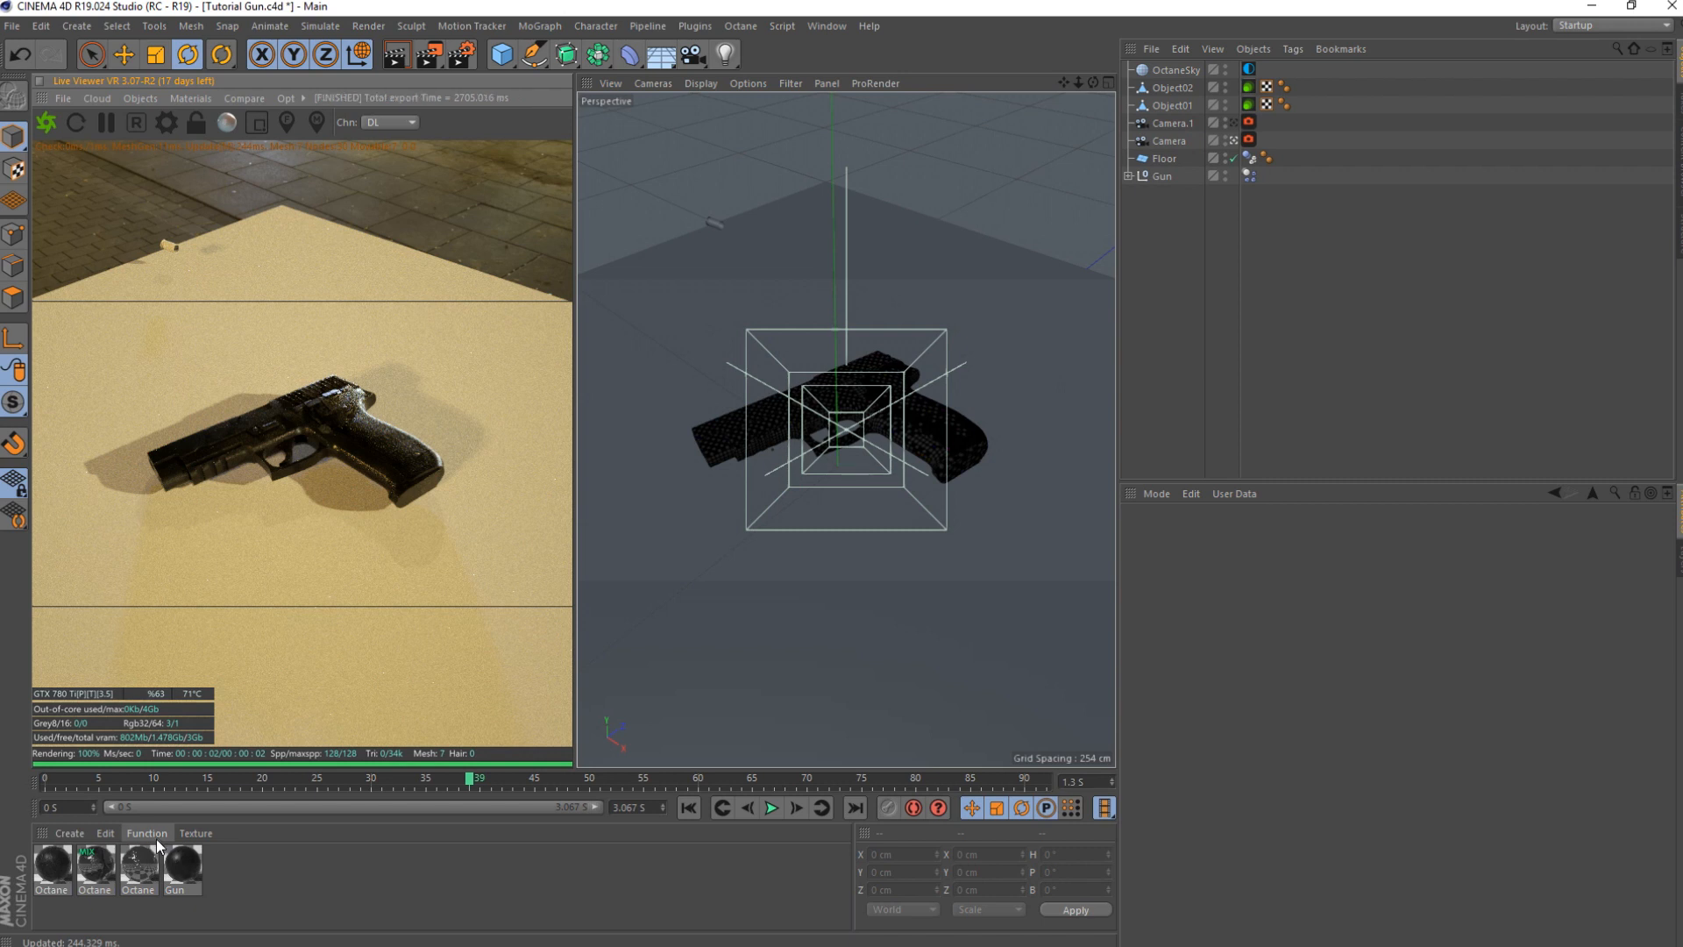
# - Open the pasted Octane Mix Material in the Octane Node Editor, keeping the live render in view
pyautogui.doubleClick(89, 868)
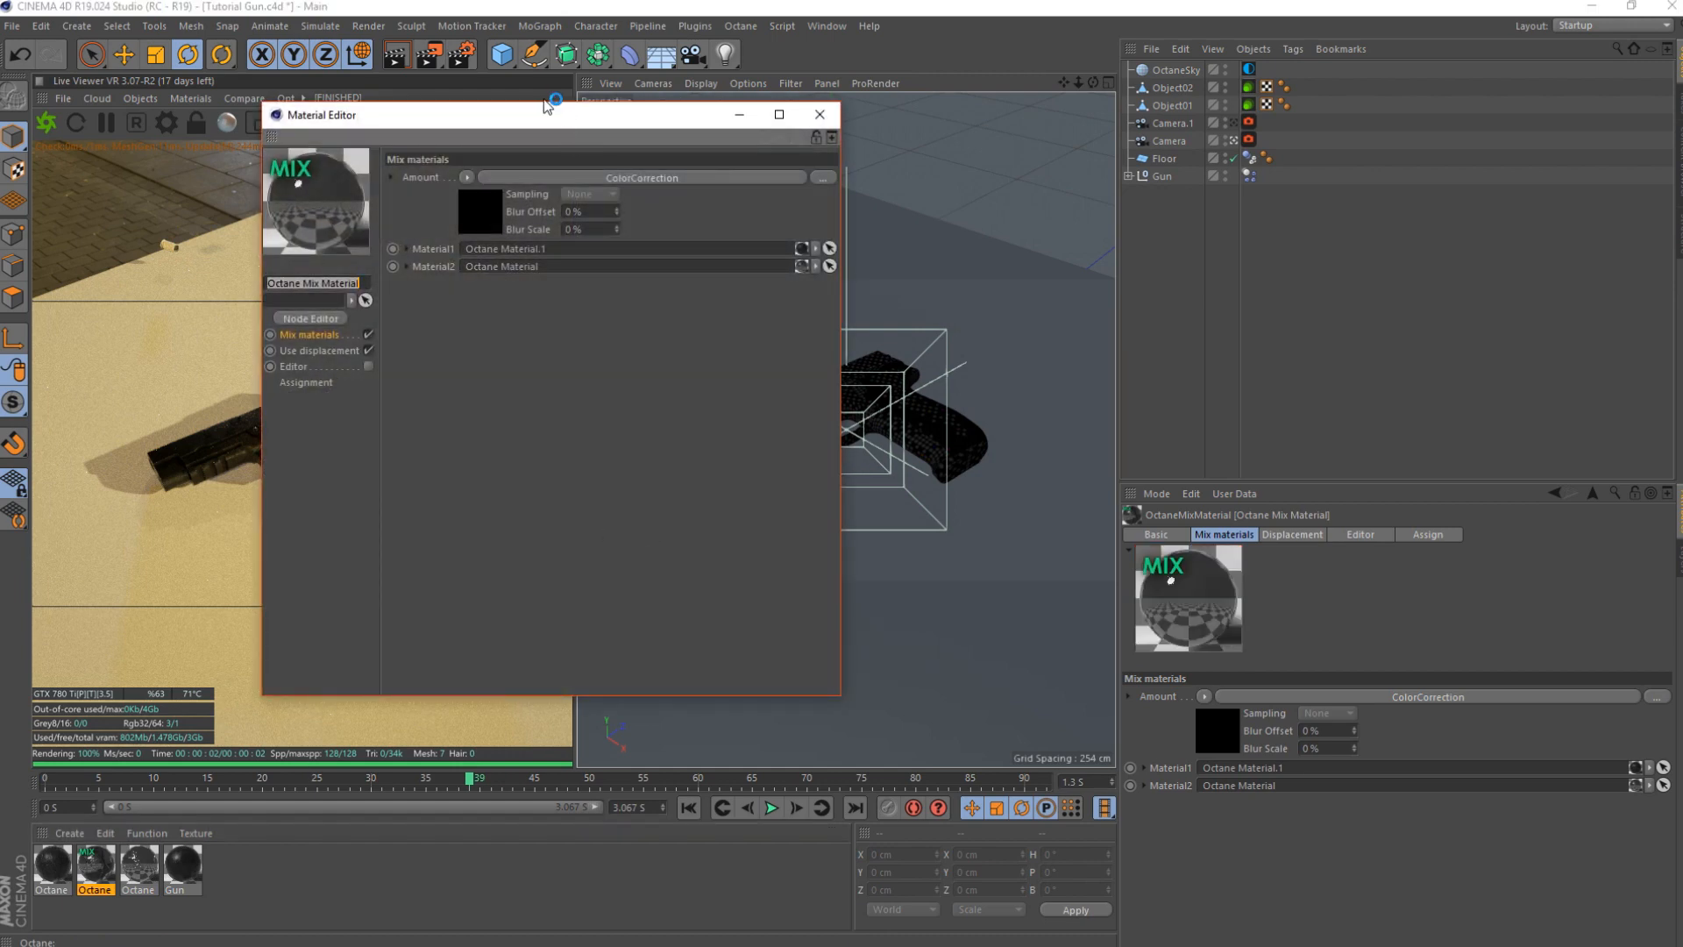
pyautogui.moveTo(545, 105); pyautogui.dragTo(939, 101)
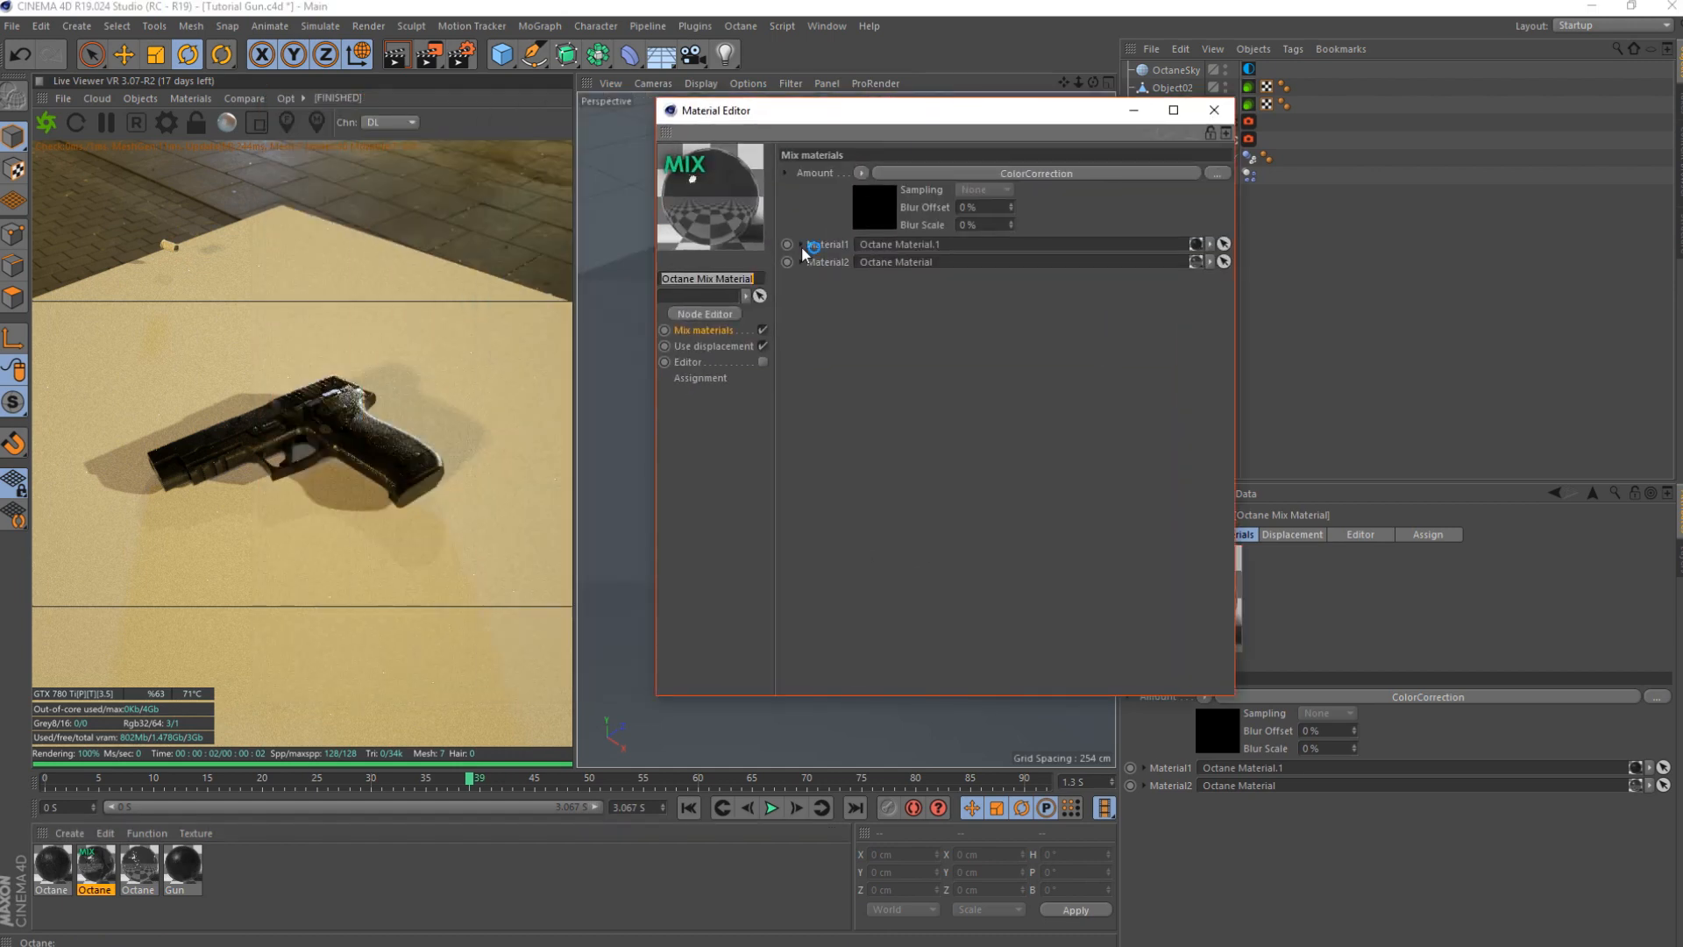
pyautogui.click(704, 313)
pyautogui.click(930, 231)
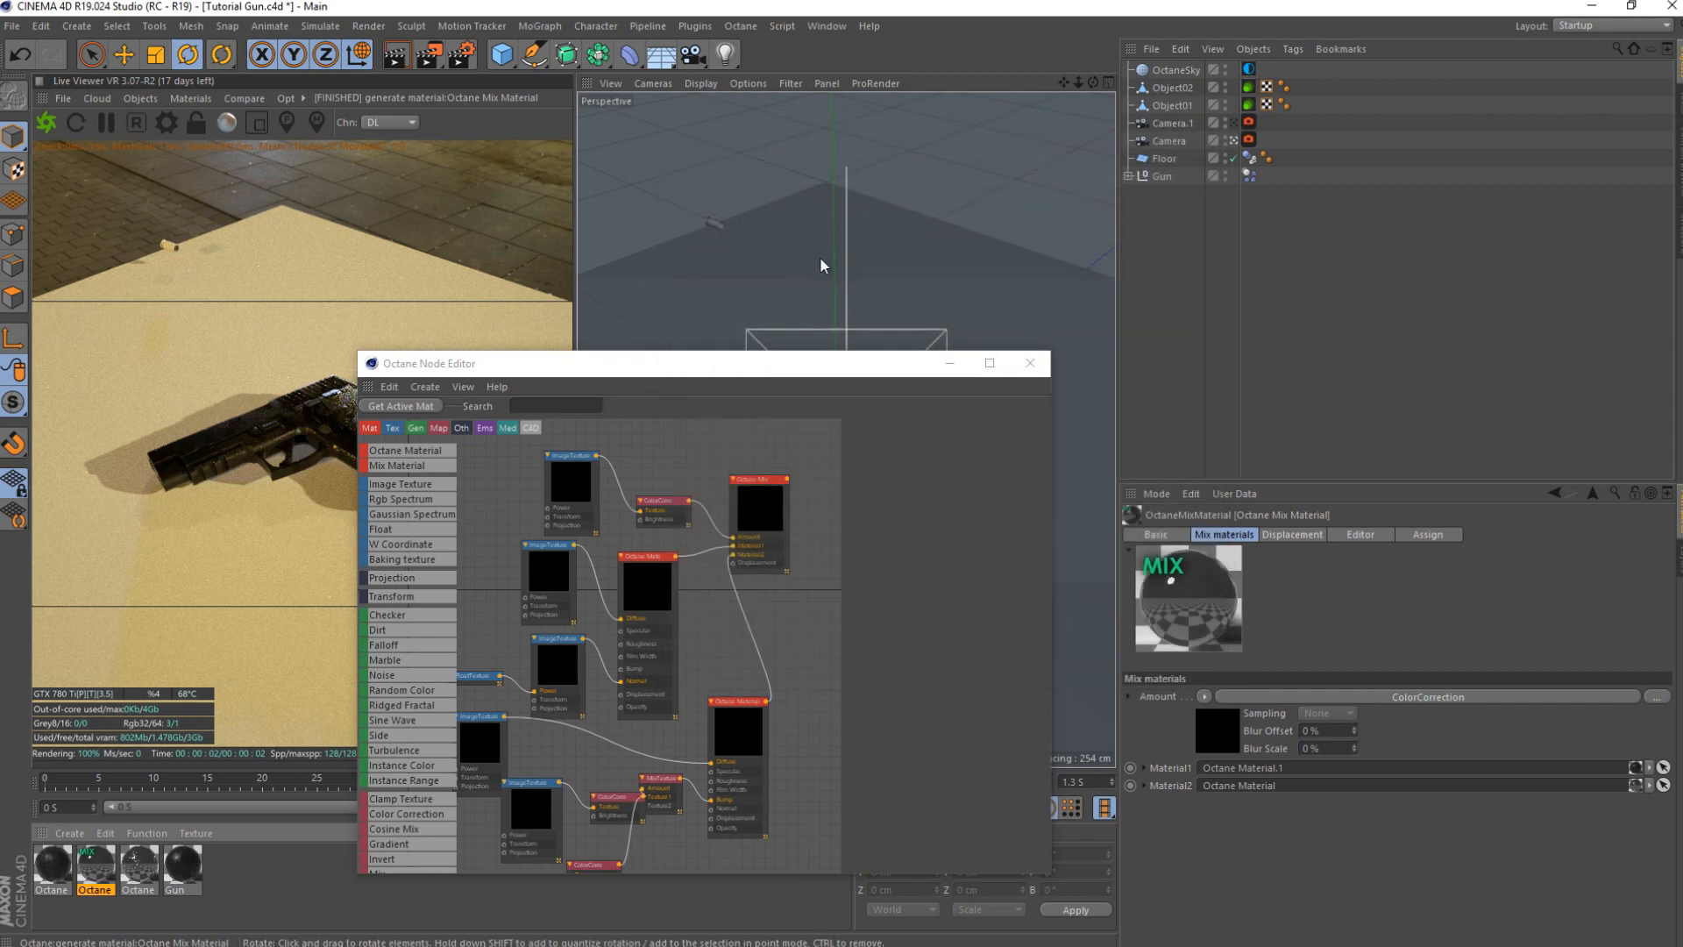
pyautogui.moveTo(795, 375); pyautogui.dragTo(1107, 232)
pyautogui.scroll(-4, 980, 466)
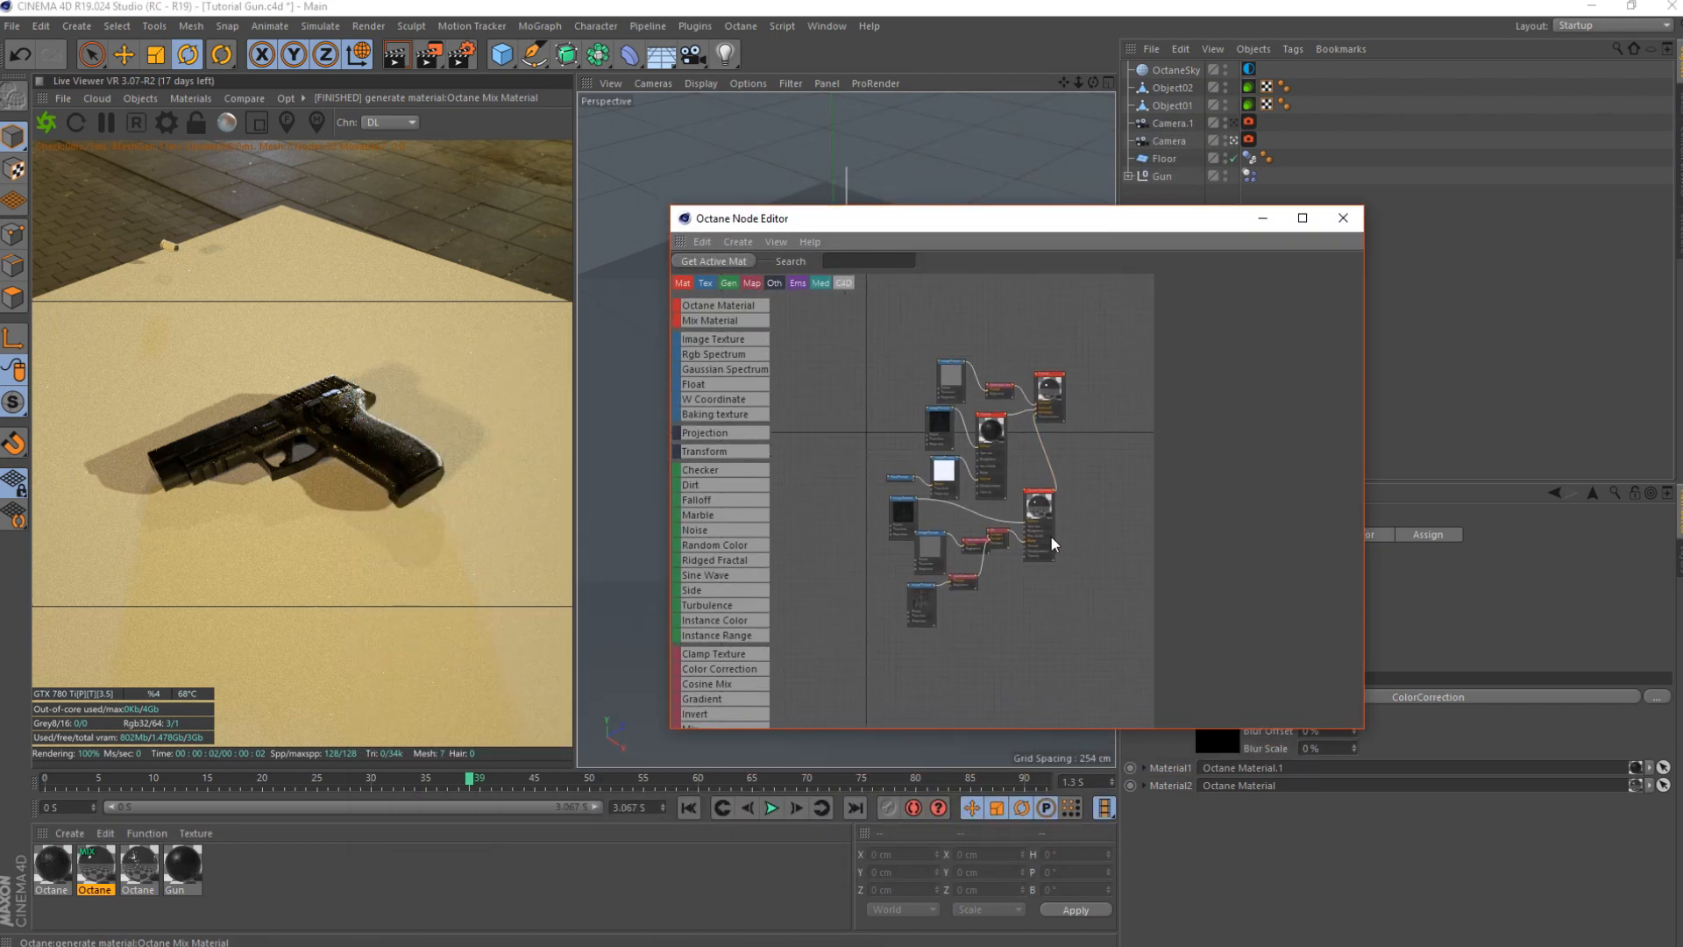
pyautogui.scroll(4, 1064, 536)
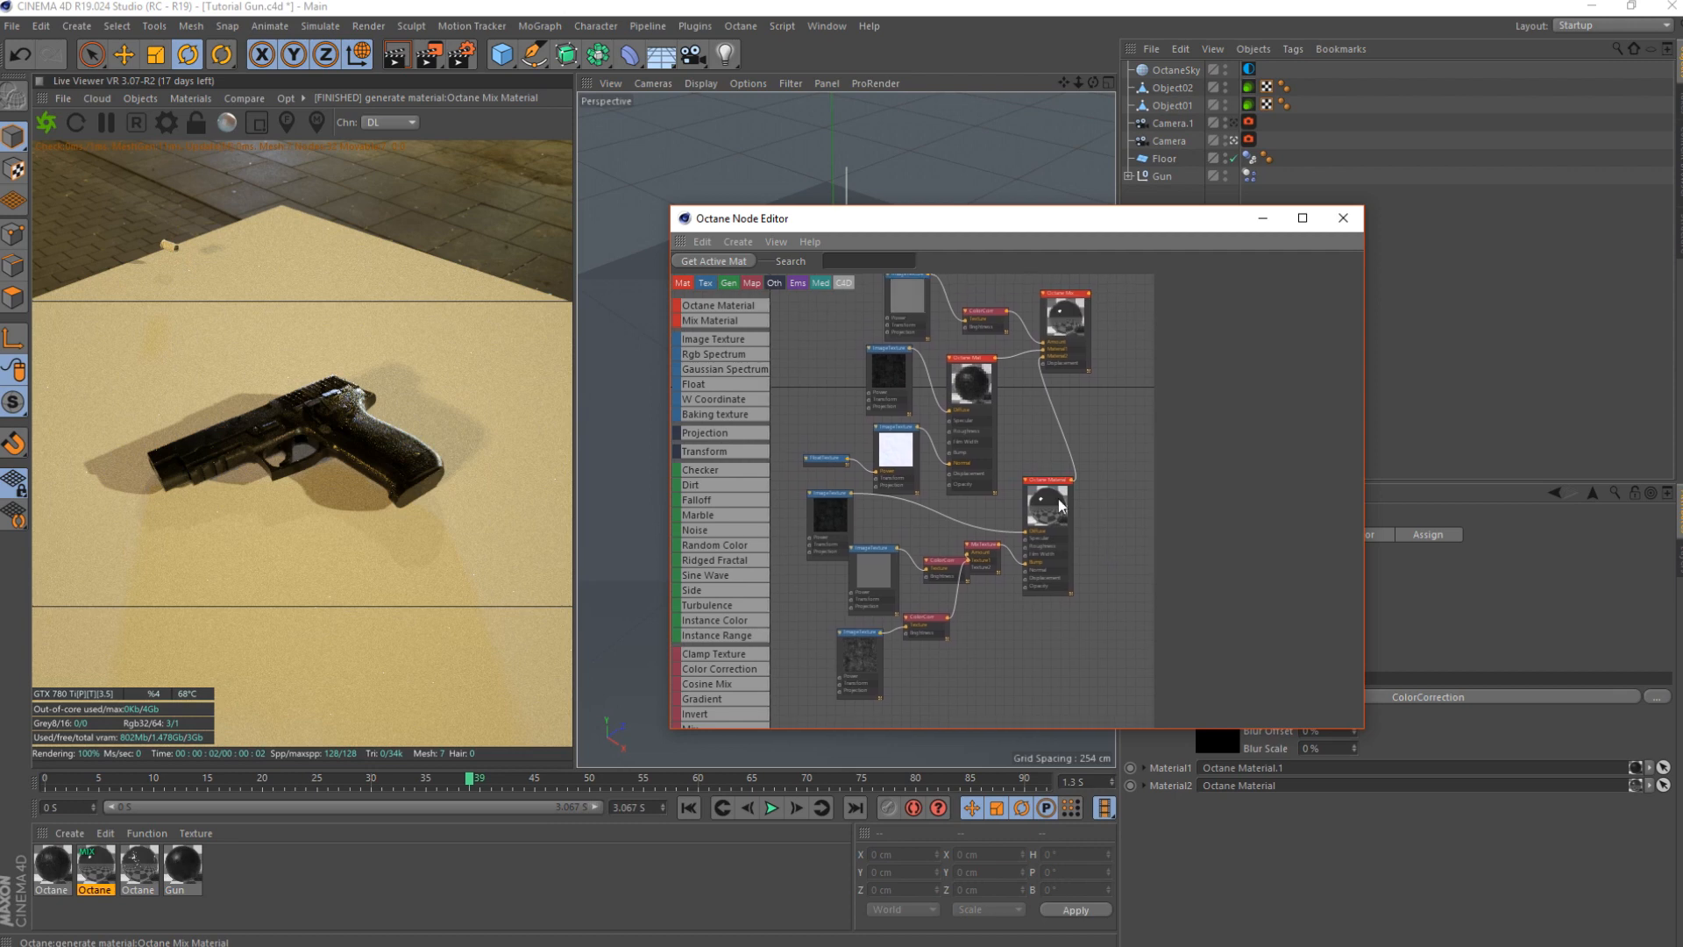
# - Examine the Octane Material.1 node and the file name of the image texture feeding its diffuse channel
pyautogui.moveTo(986, 388)
pyautogui.mouseDown()
pyautogui.moveTo(888, 370)
pyautogui.moveTo(981, 364)
pyautogui.mouseUp()
pyautogui.click(877, 376)
pyautogui.click(960, 363)
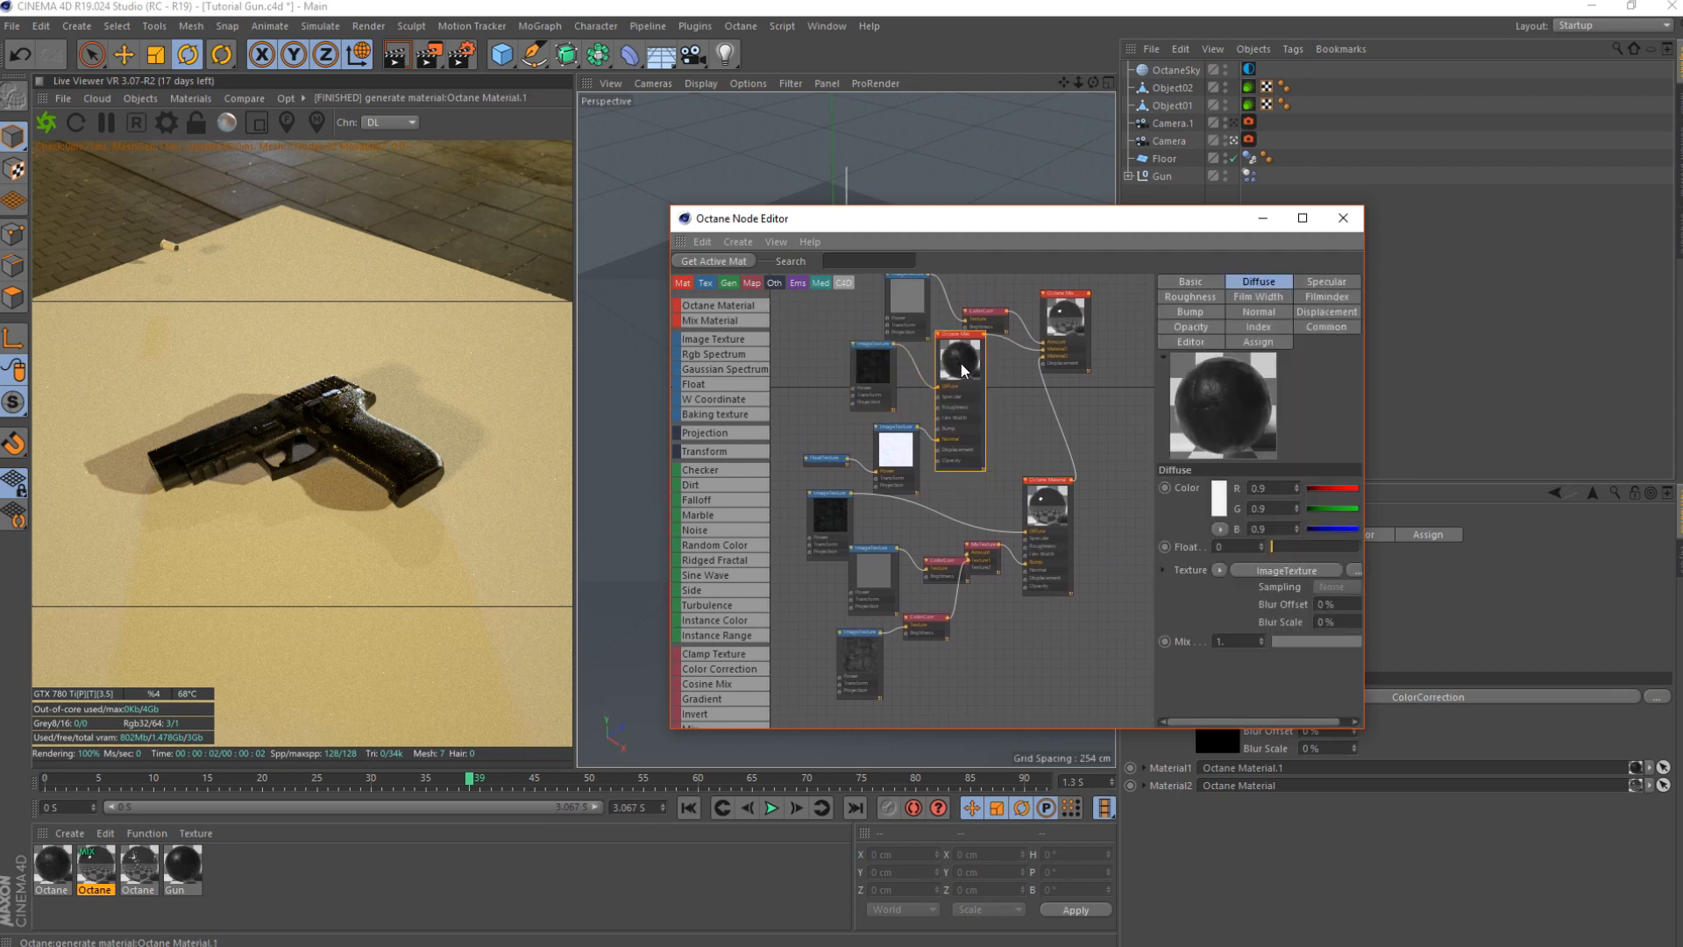
pyautogui.click(876, 376)
pyautogui.click(1298, 318)
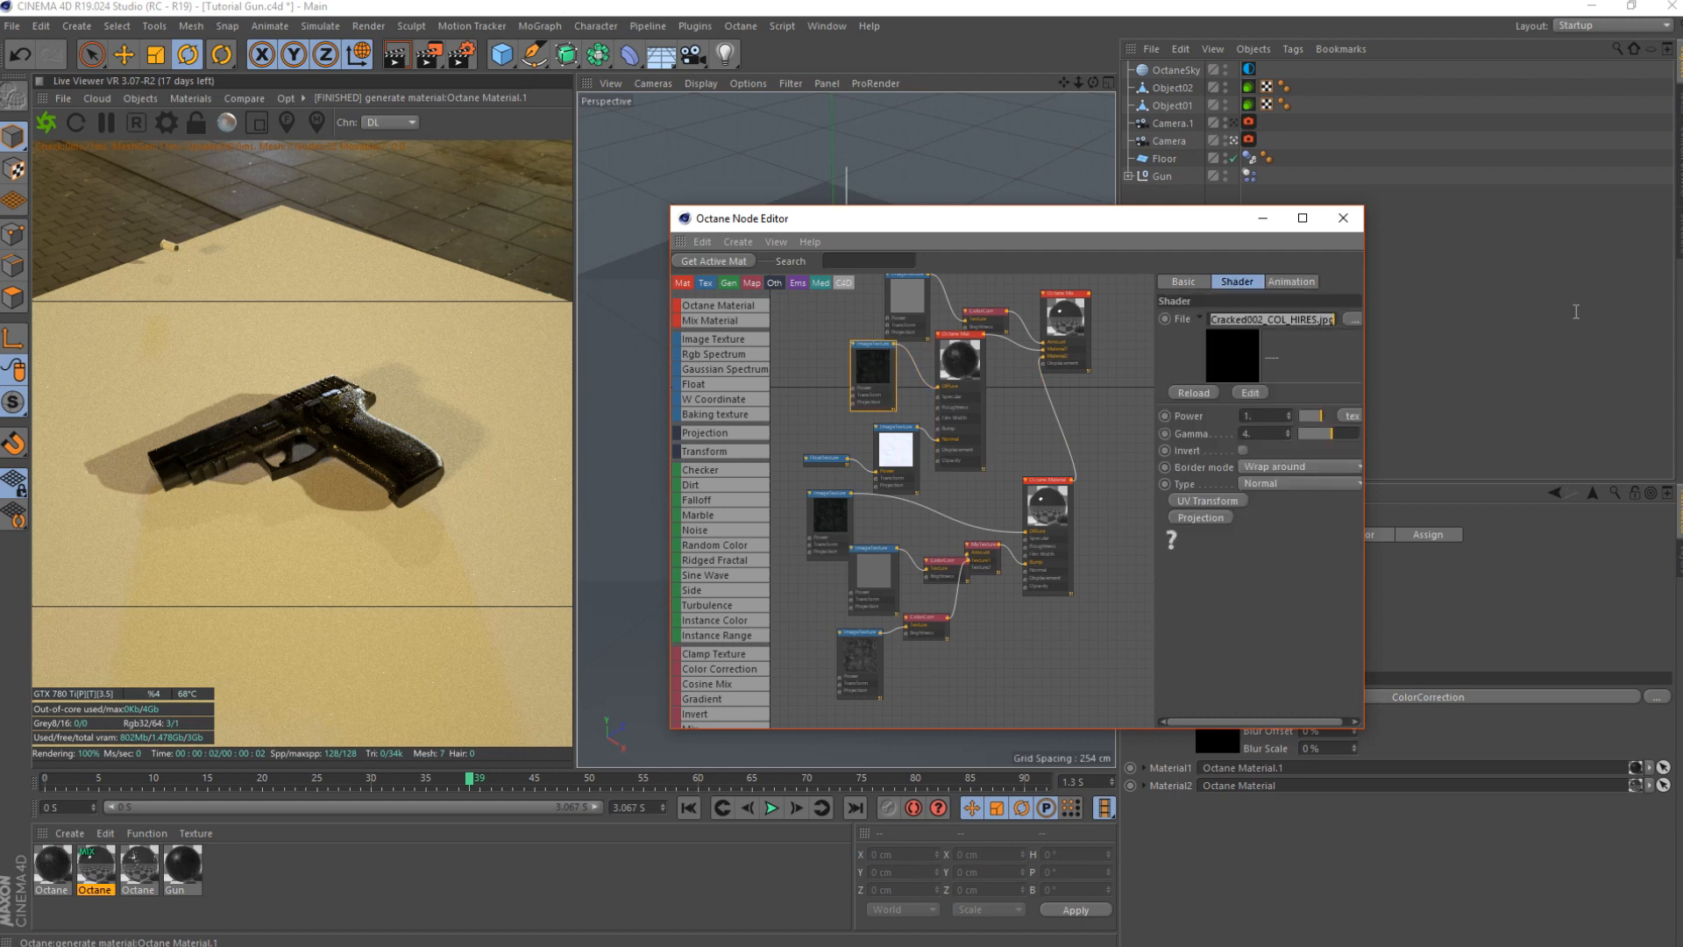
pyautogui.moveTo(1283, 322); pyautogui.dragTo(1022, 362)
pyautogui.click(880, 364)
pyautogui.click(970, 371)
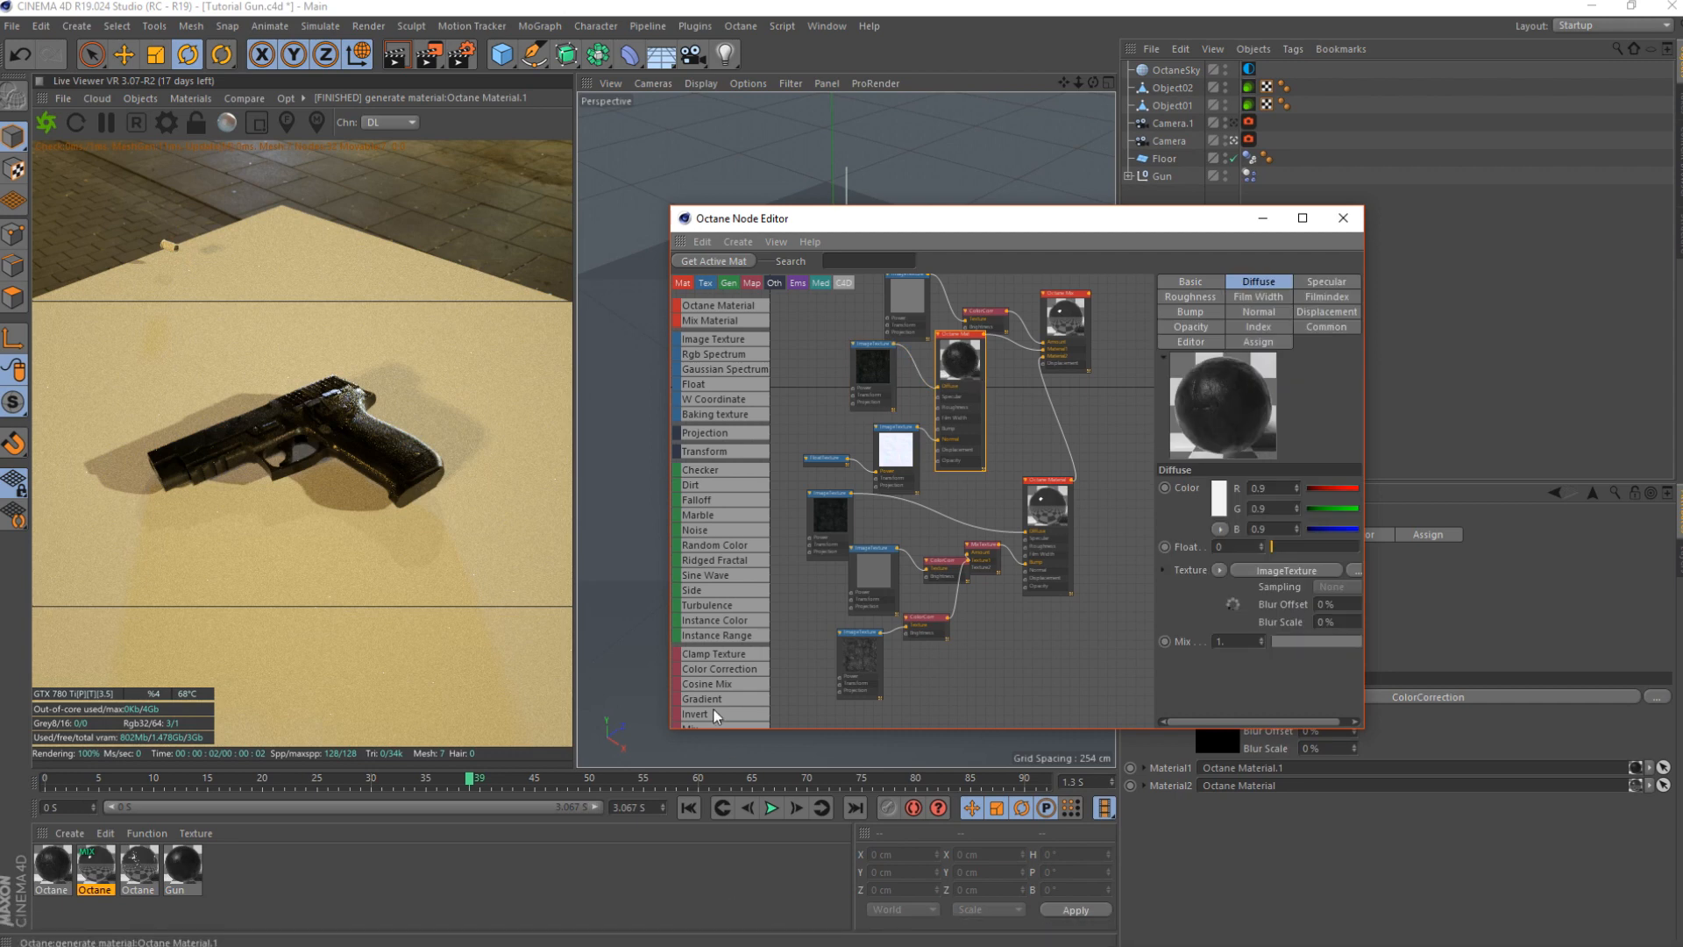
pyautogui.moveTo(669, 936)
pyautogui.click(462, 935)
pyautogui.moveTo(455, 939)
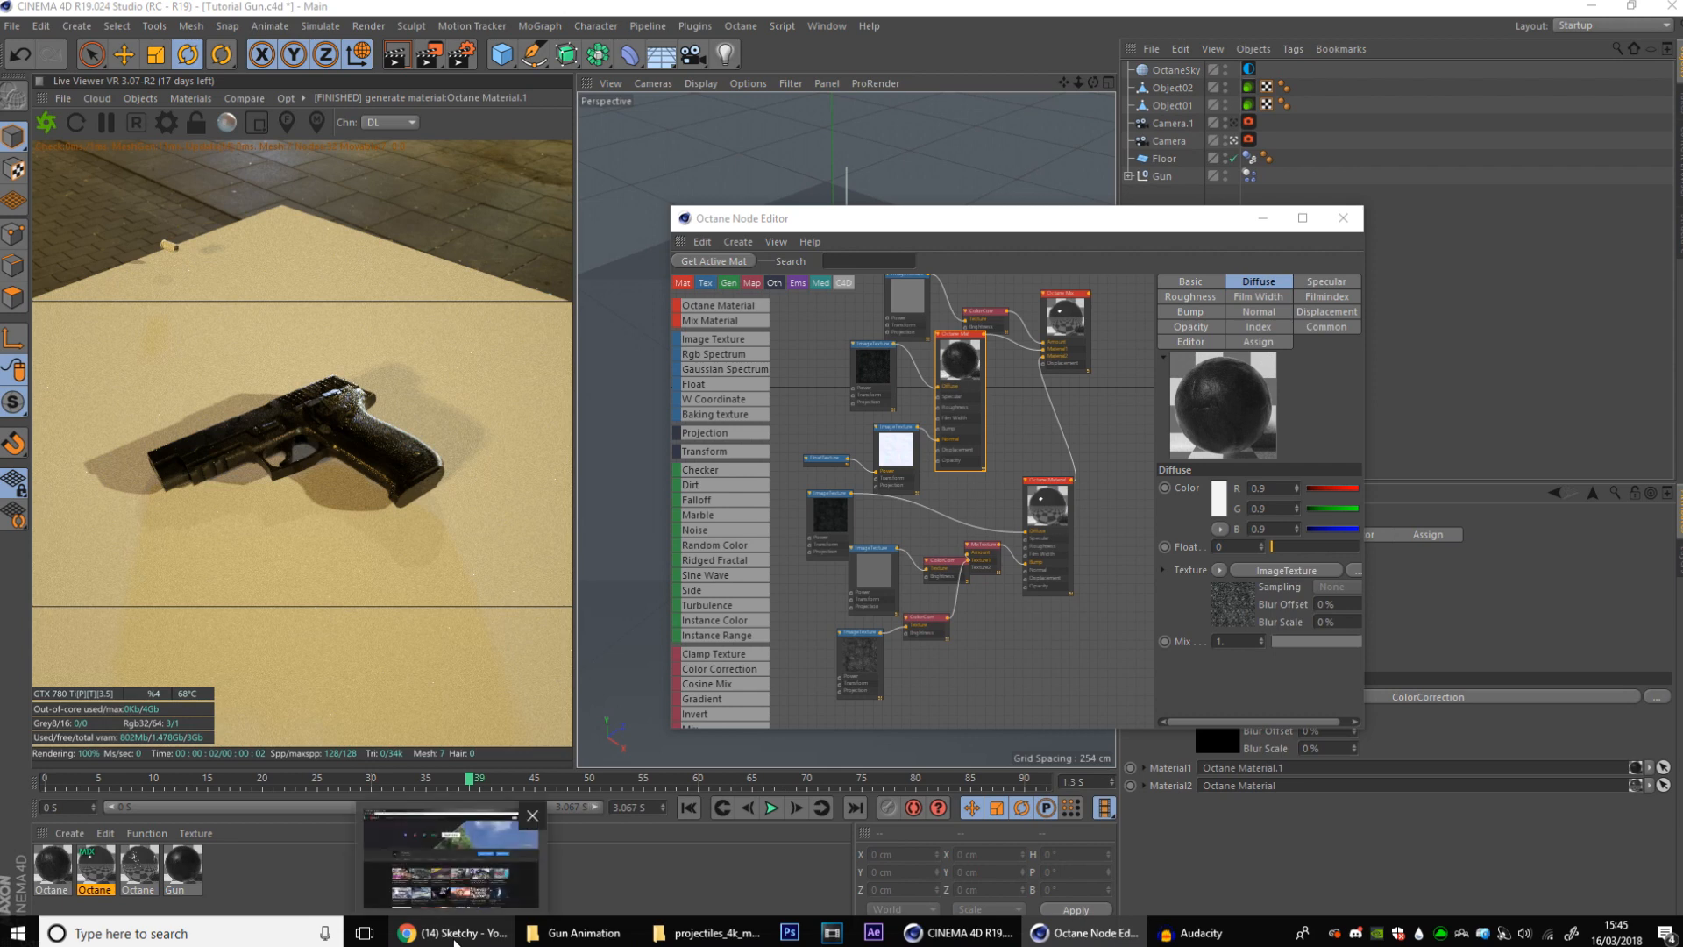
# - Spread the mix material's image texture and mix nodes apart and view the settings of the normal map texture
pyautogui.moveTo(978, 406); pyautogui.dragTo(983, 414)
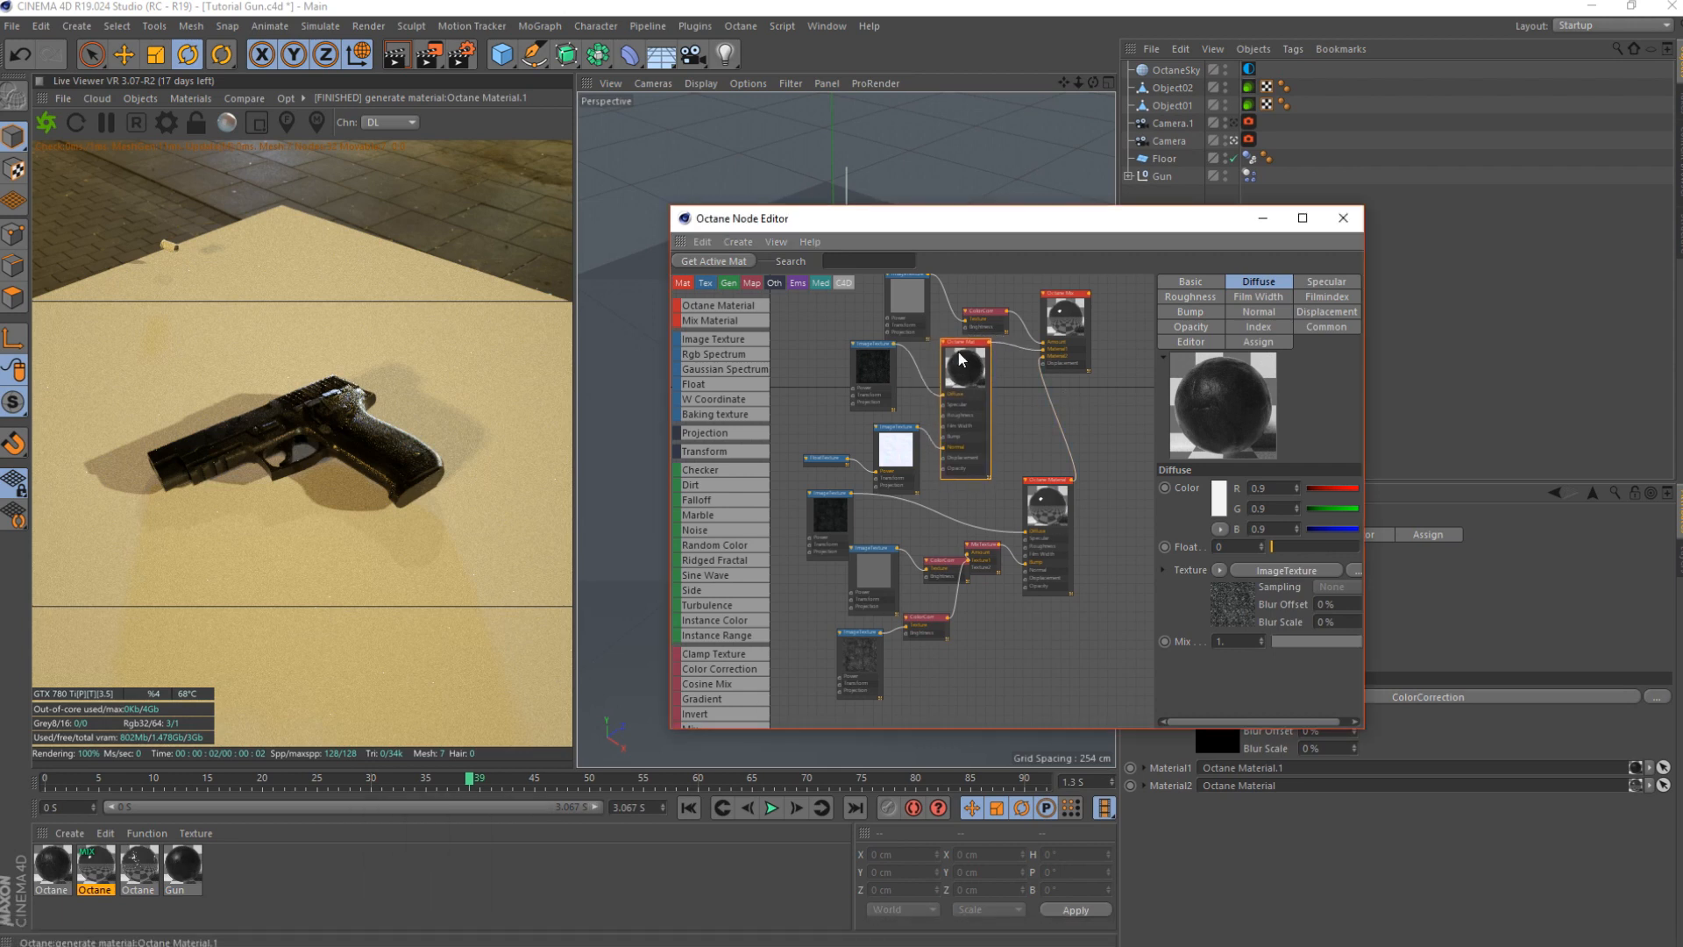
pyautogui.moveTo(886, 334); pyautogui.dragTo(847, 343)
pyautogui.moveTo(821, 510)
pyautogui.mouseDown()
pyautogui.moveTo(808, 498)
pyautogui.moveTo(803, 513)
pyautogui.mouseUp()
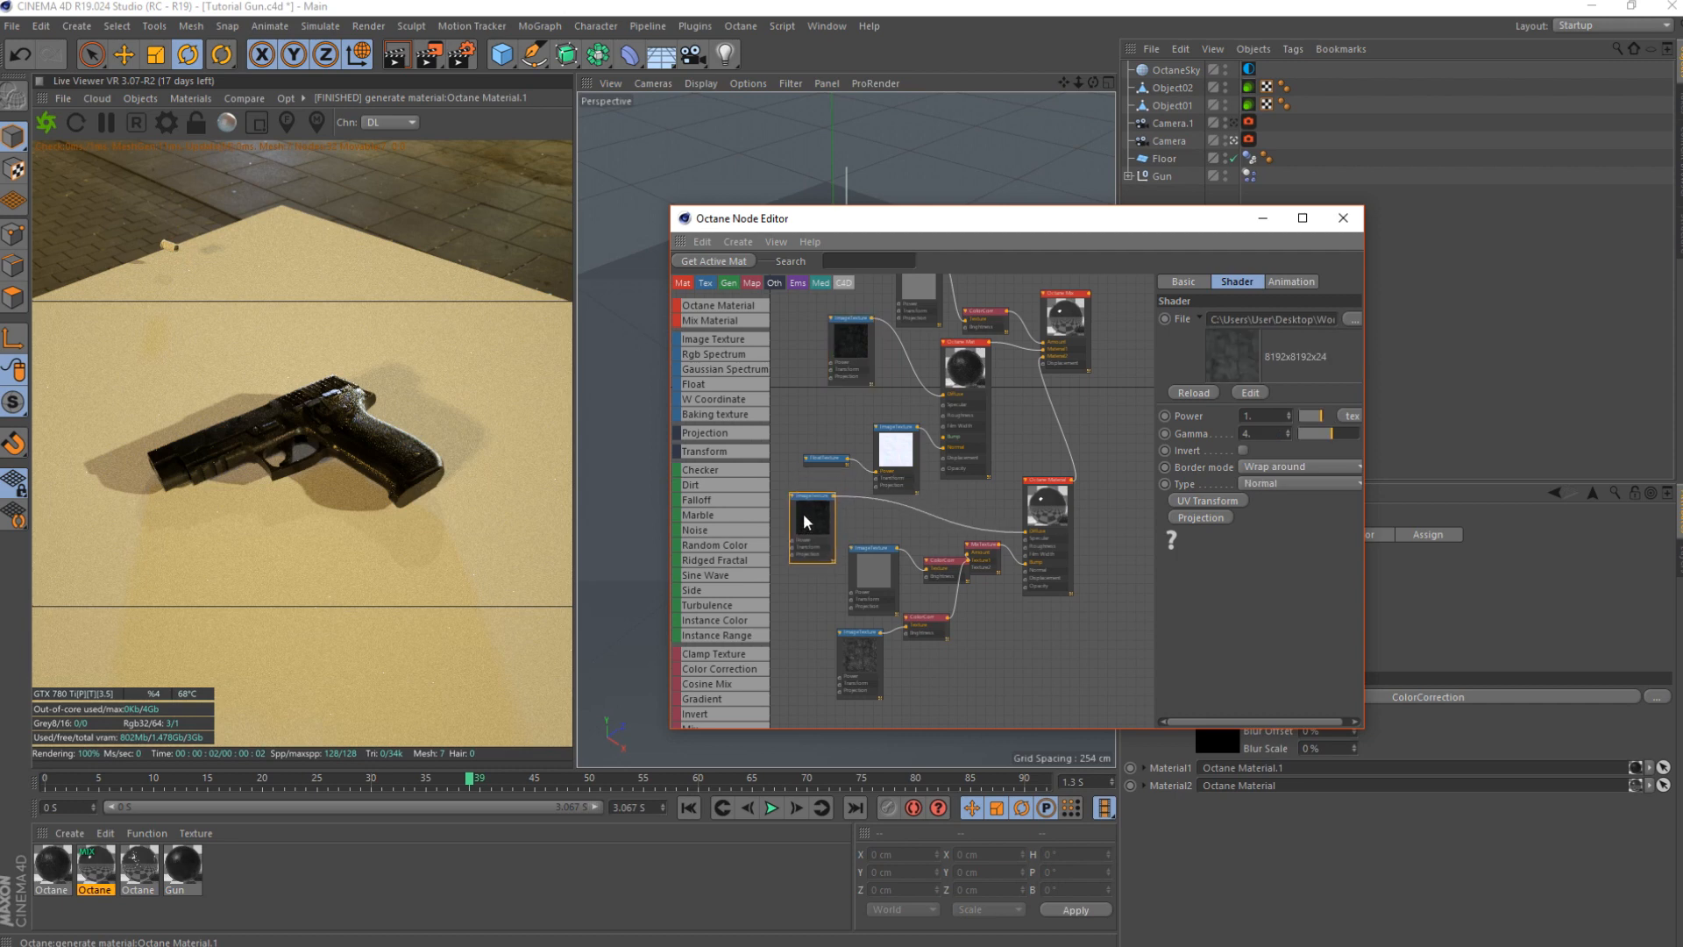
pyautogui.scroll(-2, 1065, 473)
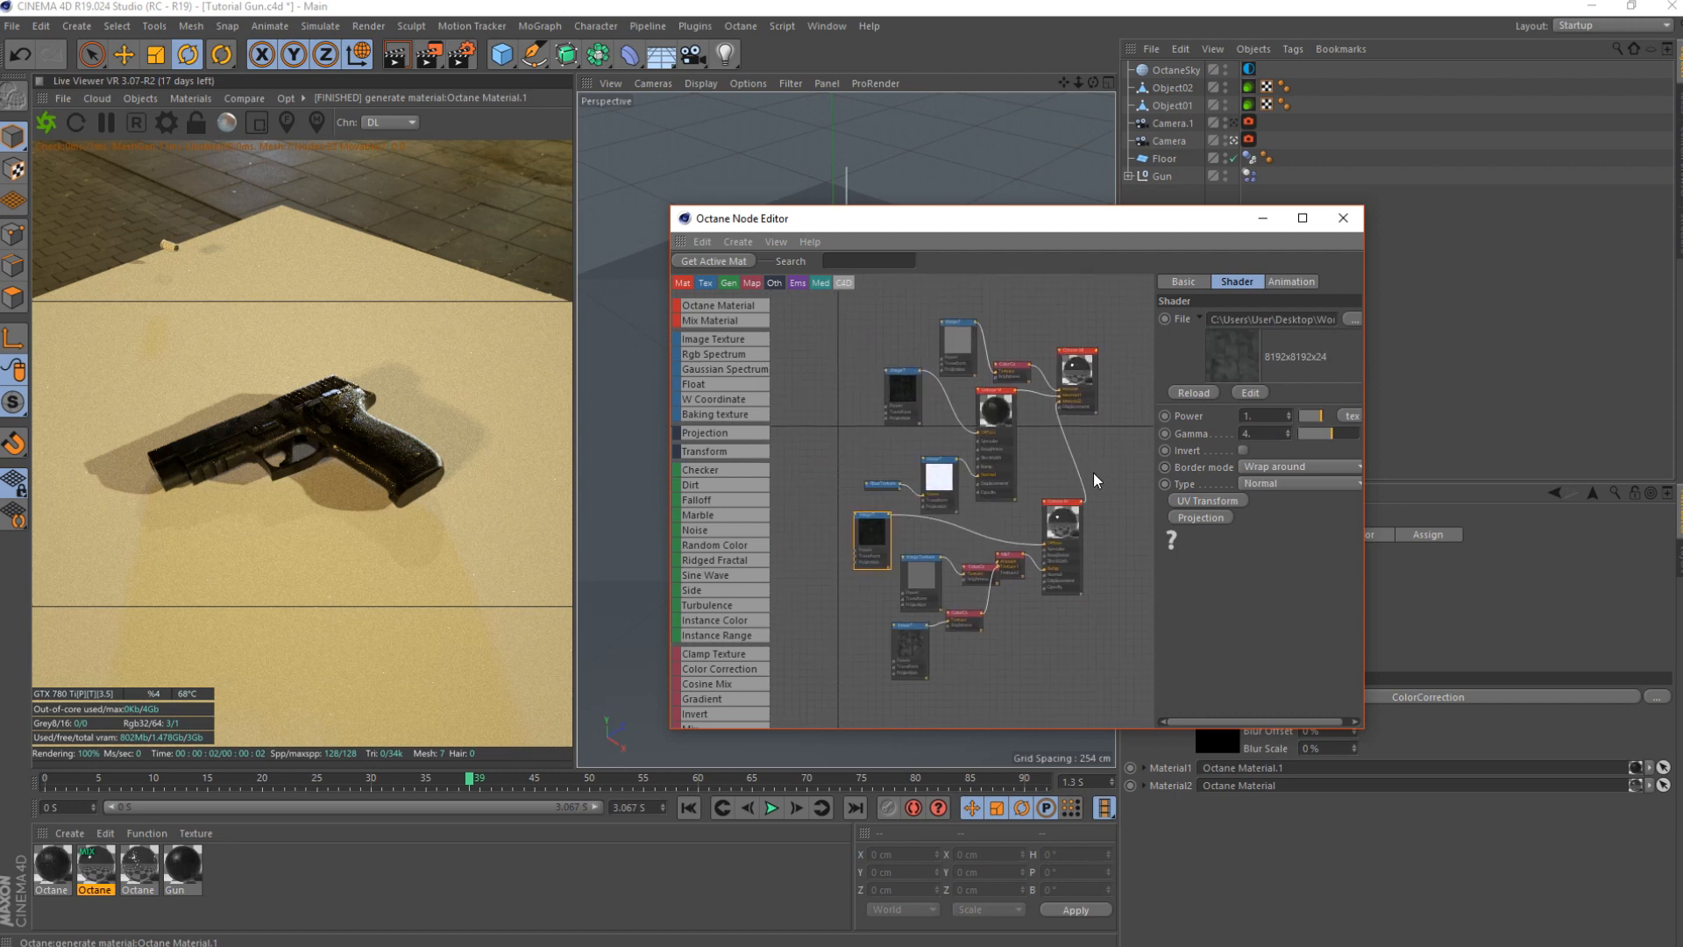
pyautogui.moveTo(1012, 569); pyautogui.dragTo(954, 619)
pyautogui.click(946, 500)
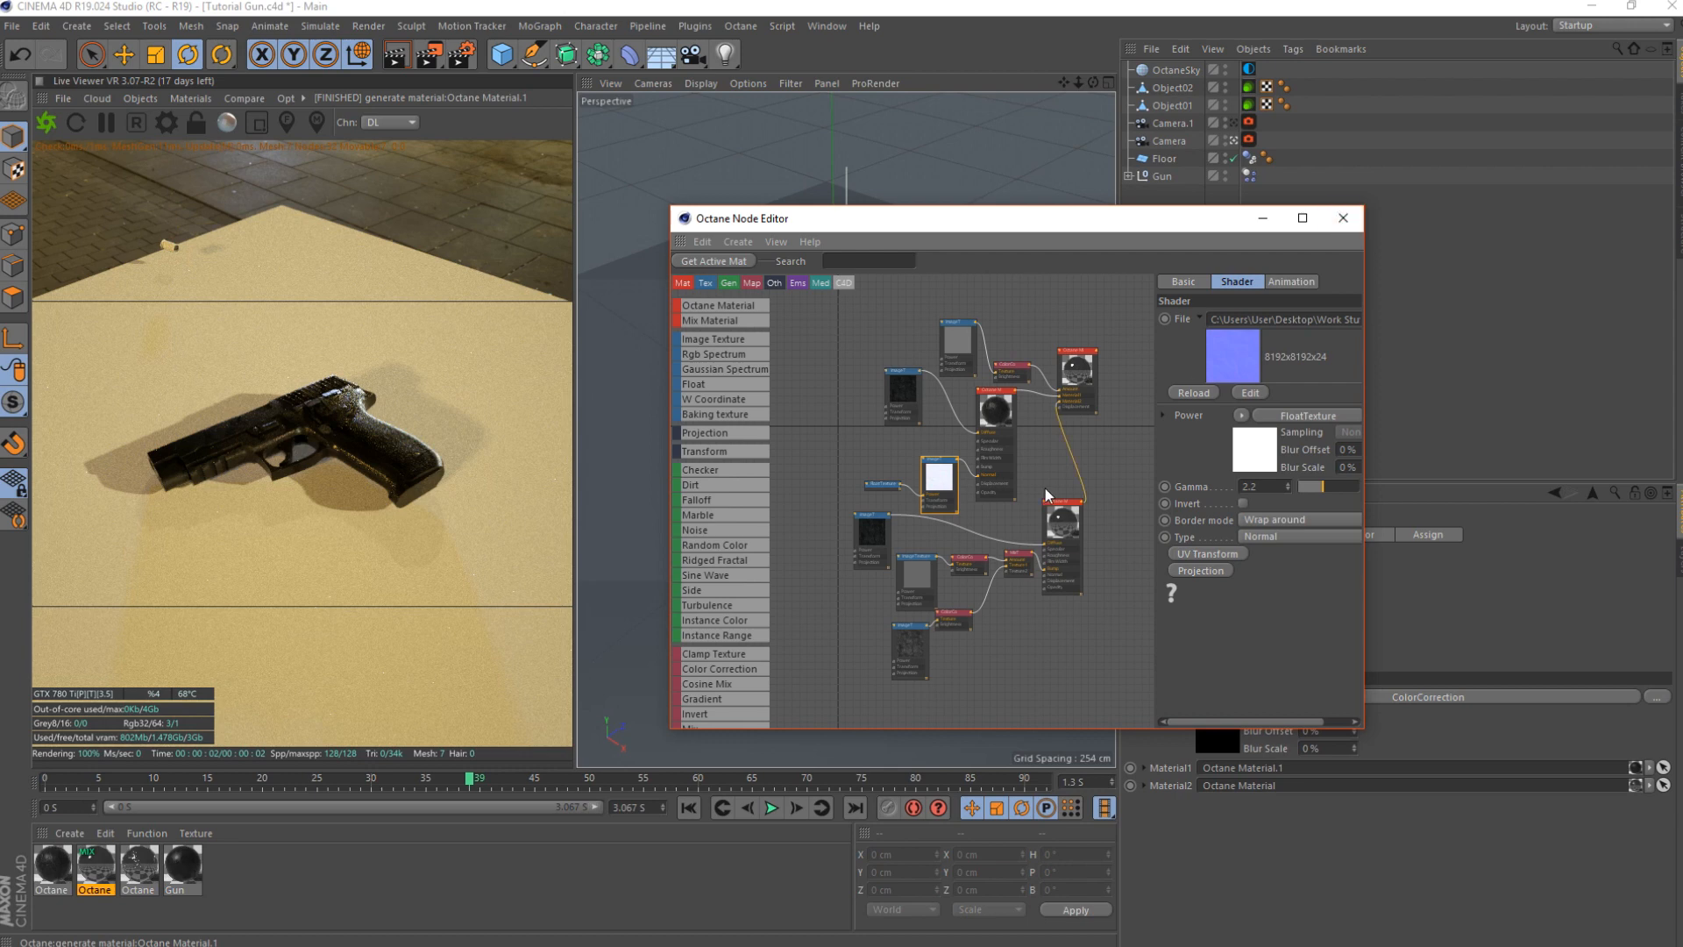
# - Close the node editor and apply the Octane Mix Material to the Floor object
pyautogui.click(1343, 218)
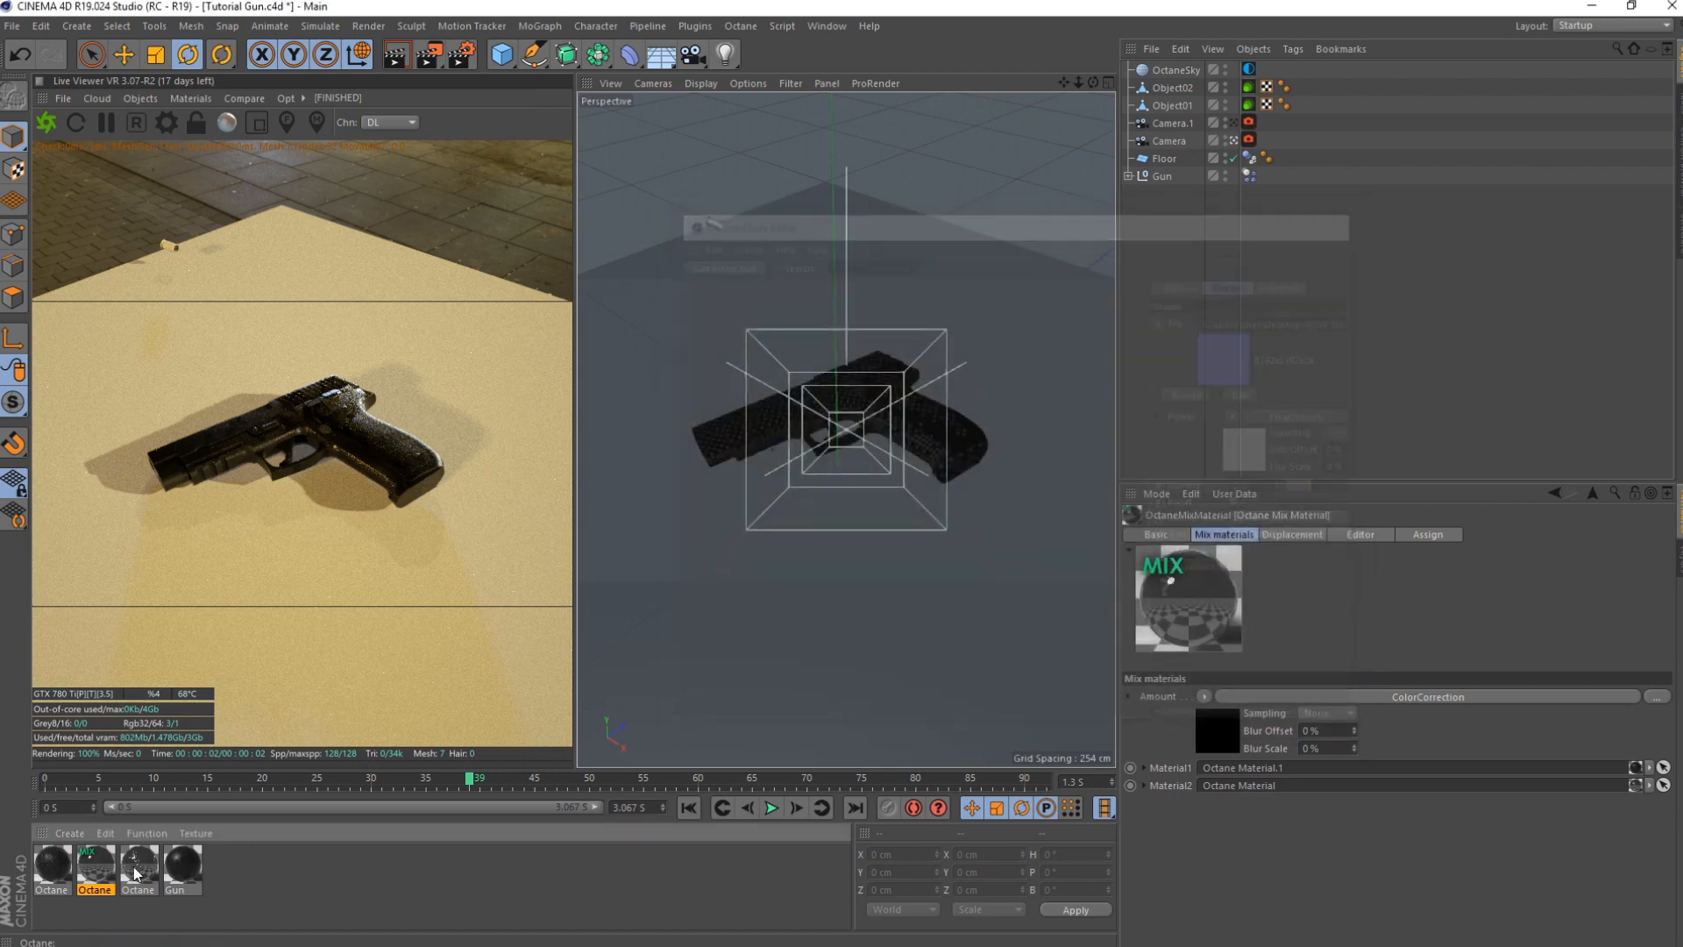
pyautogui.moveTo(99, 872); pyautogui.dragTo(1171, 159)
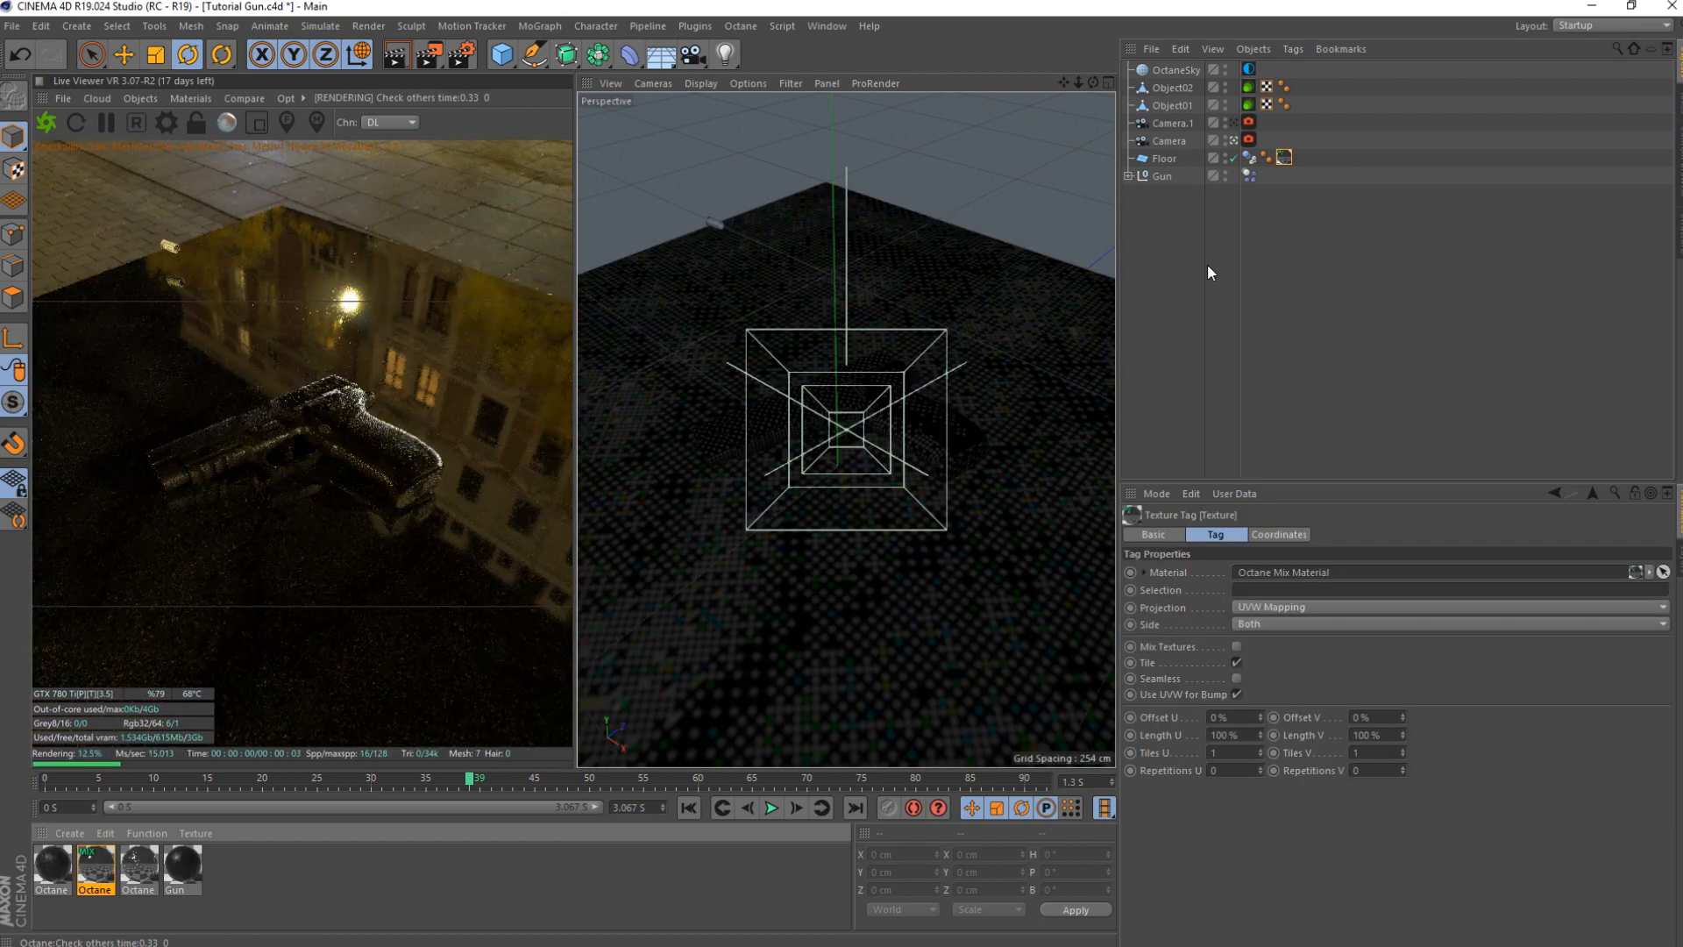
pyautogui.click(1208, 267)
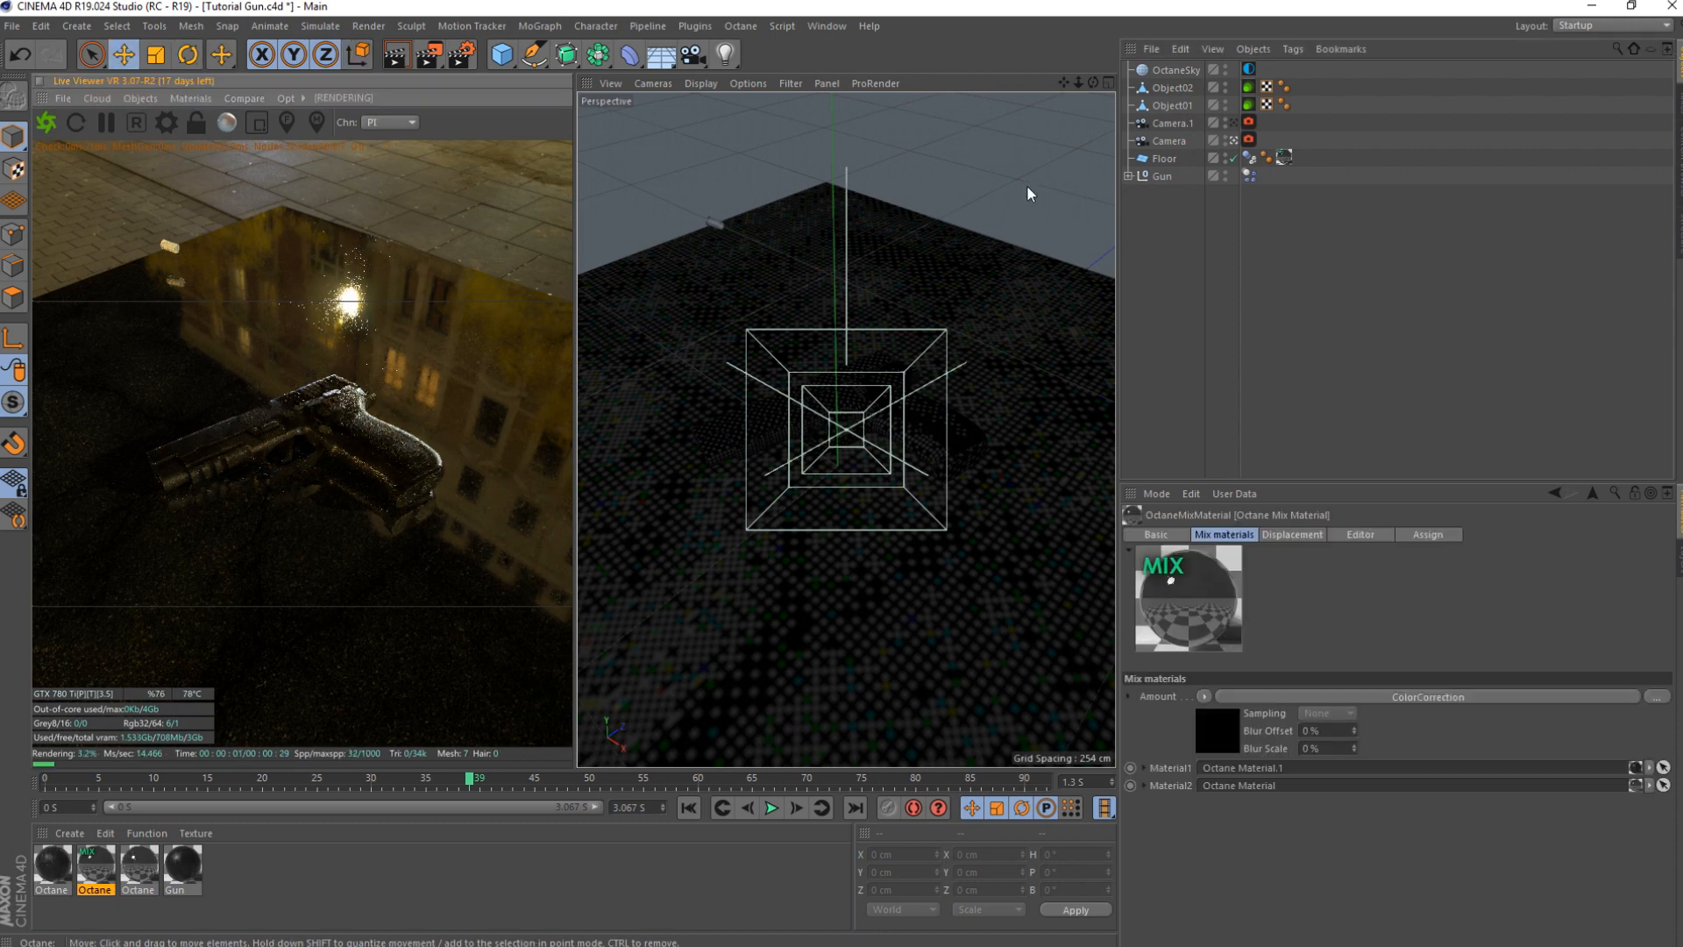
# - Turn off Auto Focus in the Camera's Octane tag and pick the focus point on the gun in the live render
pyautogui.click(1248, 139)
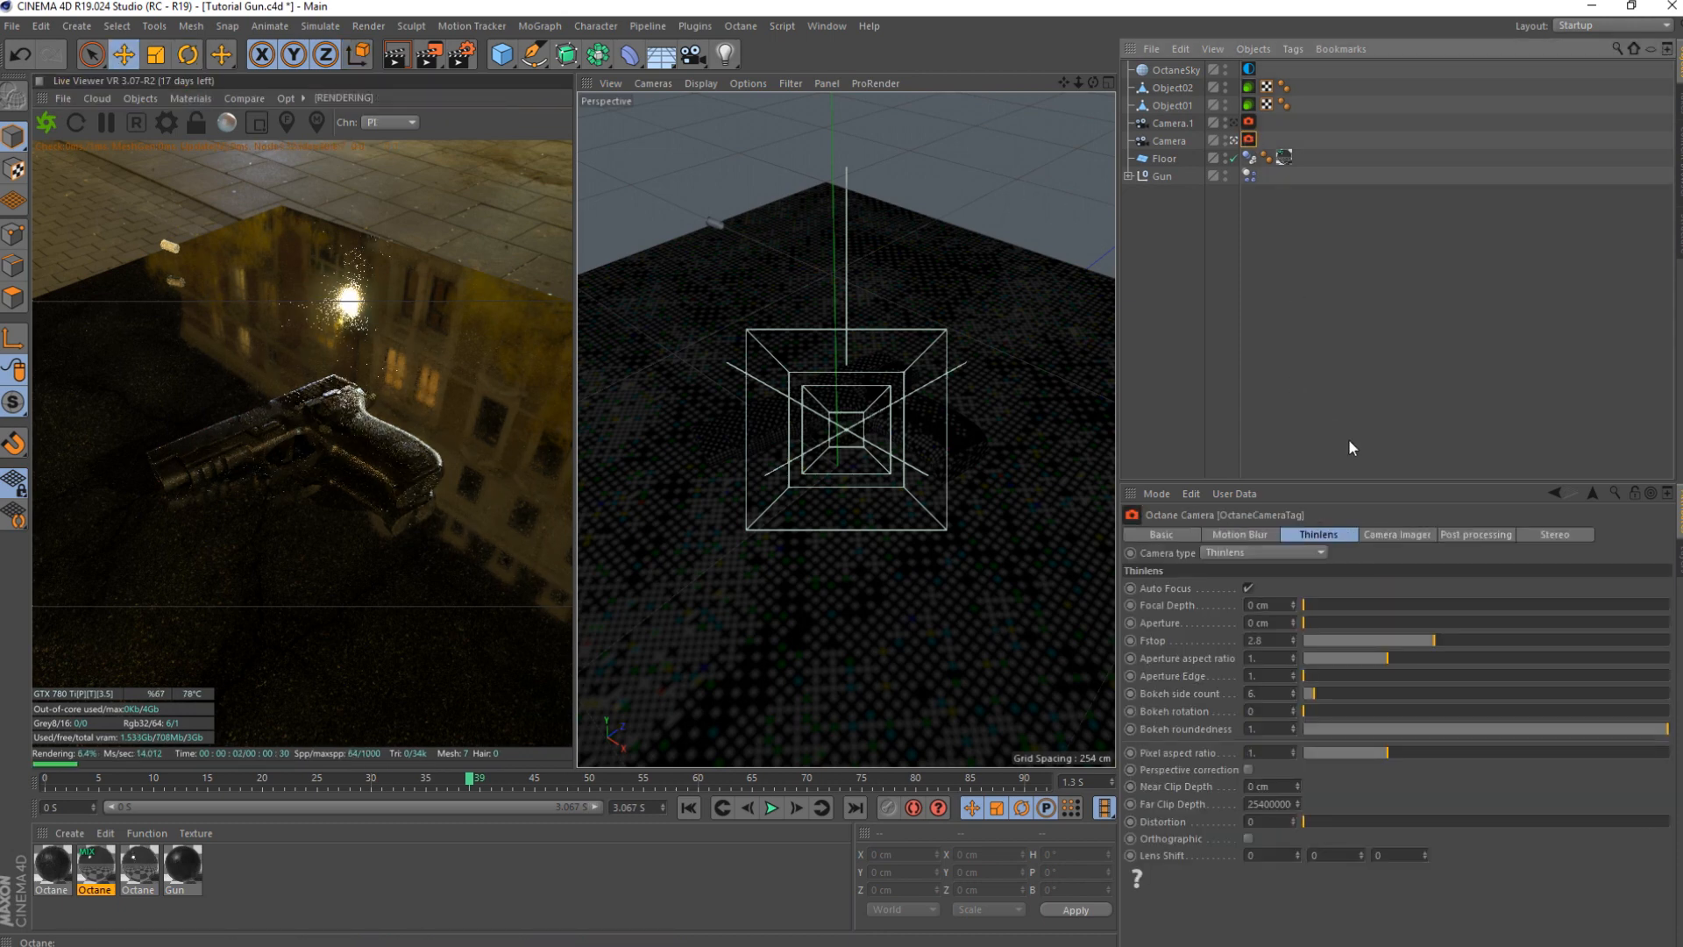
pyautogui.click(1248, 588)
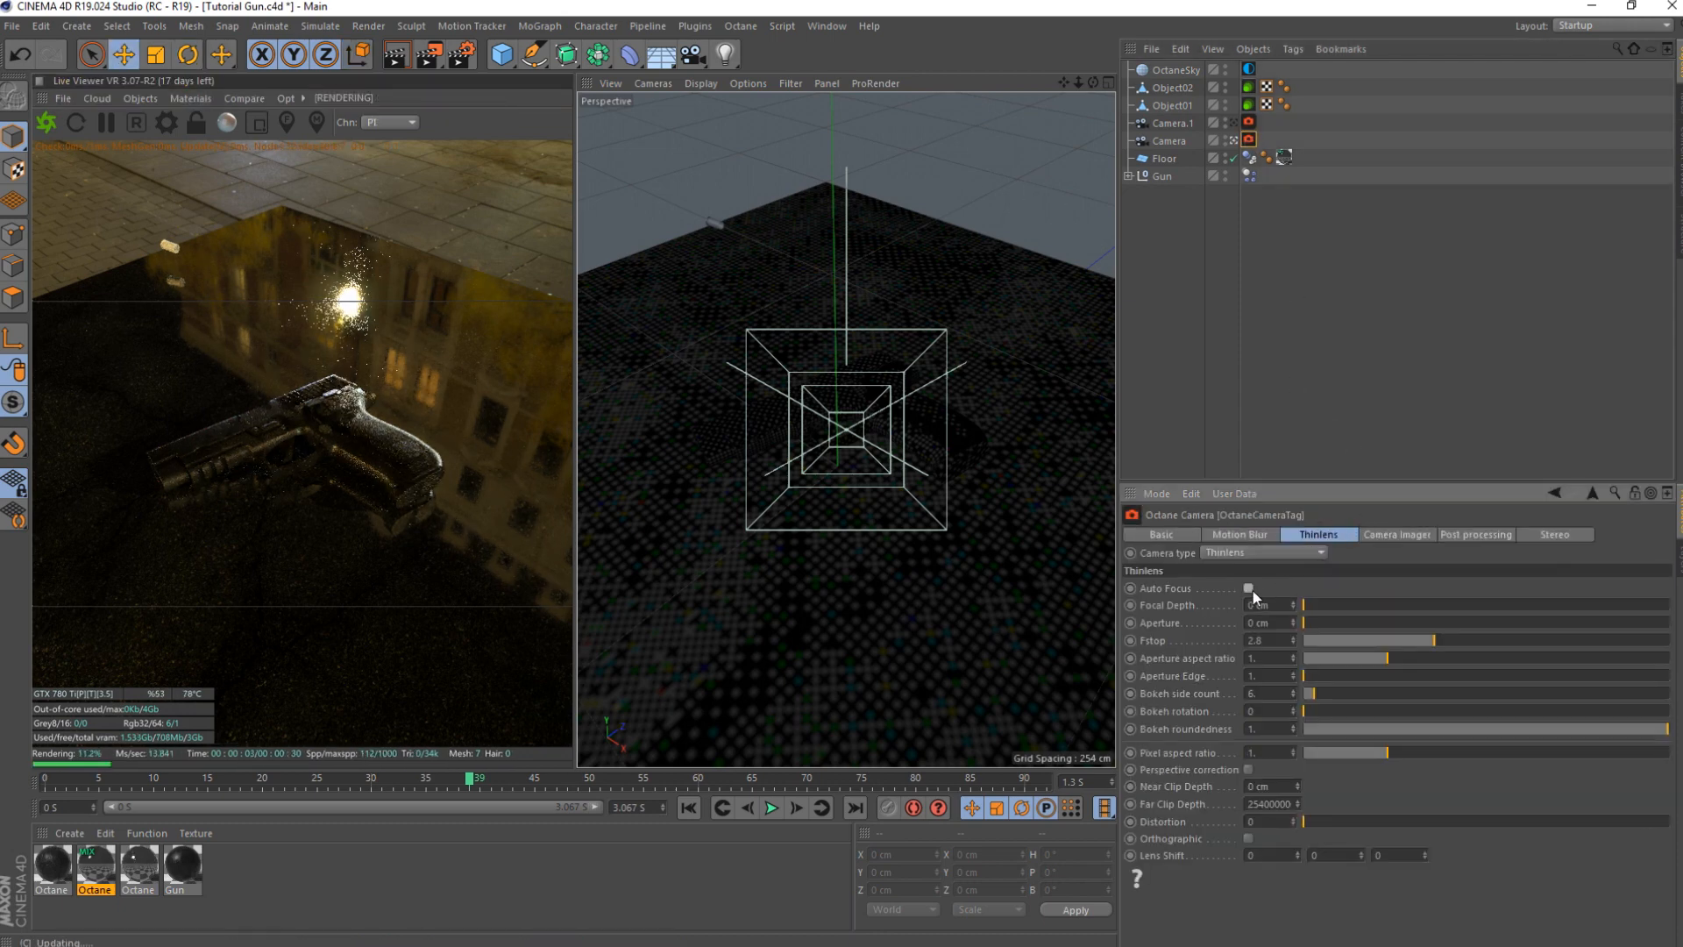
pyautogui.click(287, 122)
pyautogui.click(326, 425)
# - Set the Camera's thin lens aperture to 7 cm and raise it to 10 cm
pyautogui.moveTo(1258, 622); pyautogui.dragTo(1192, 639)
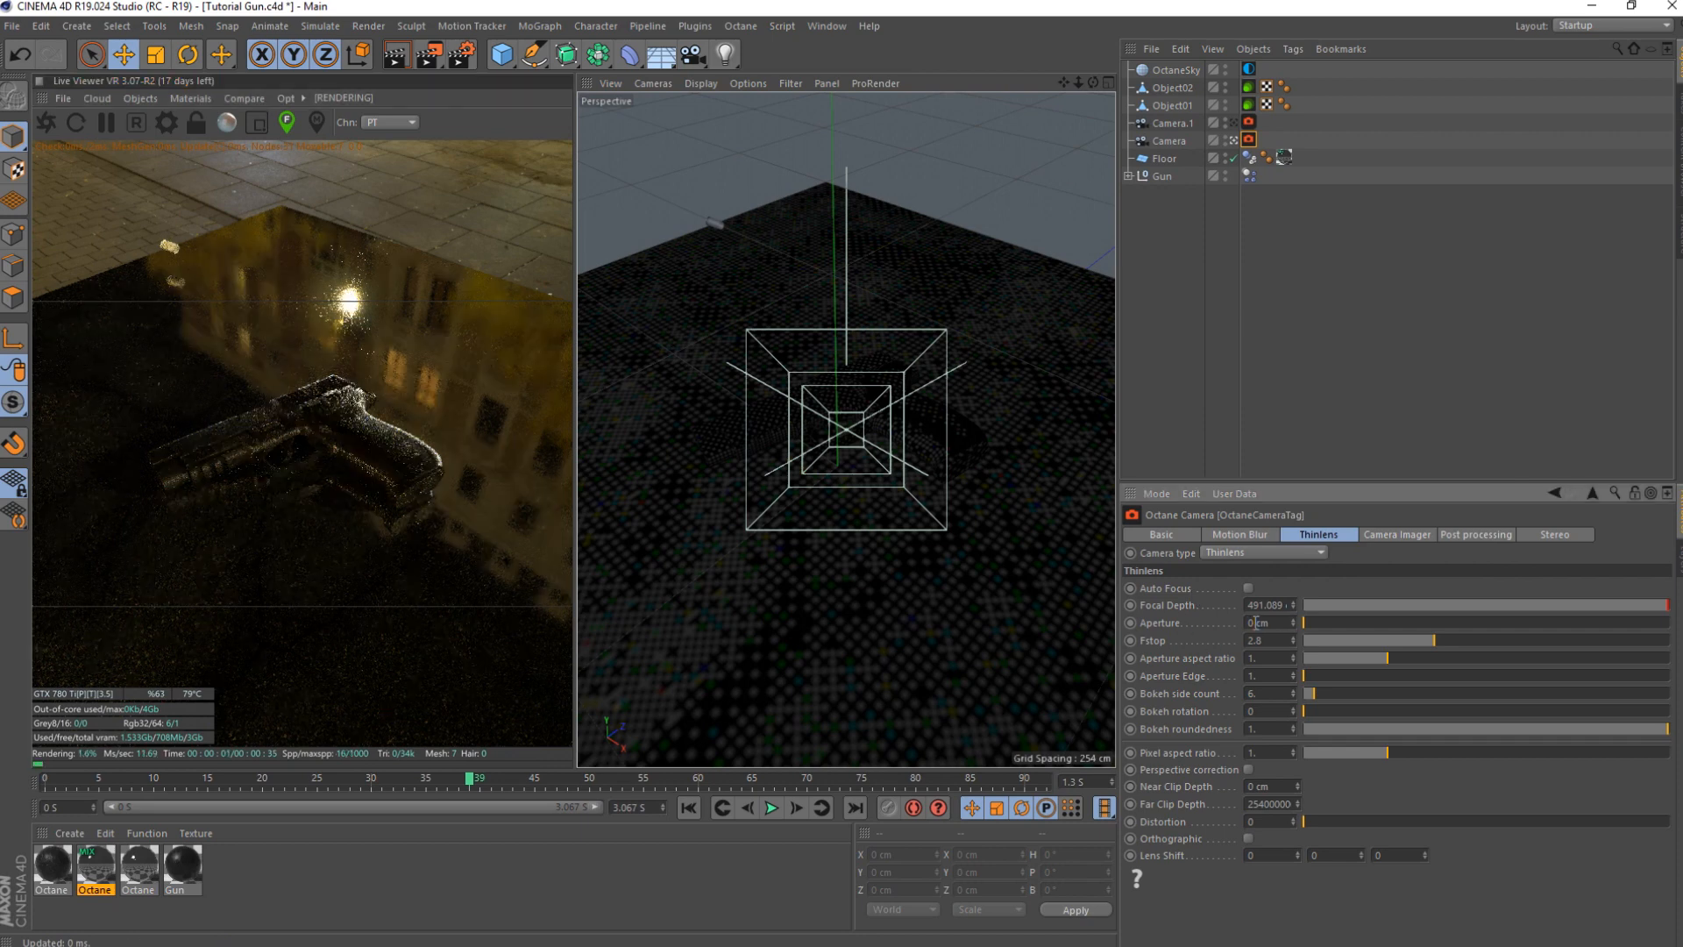
pyautogui.write('7')
pyautogui.press('Return')
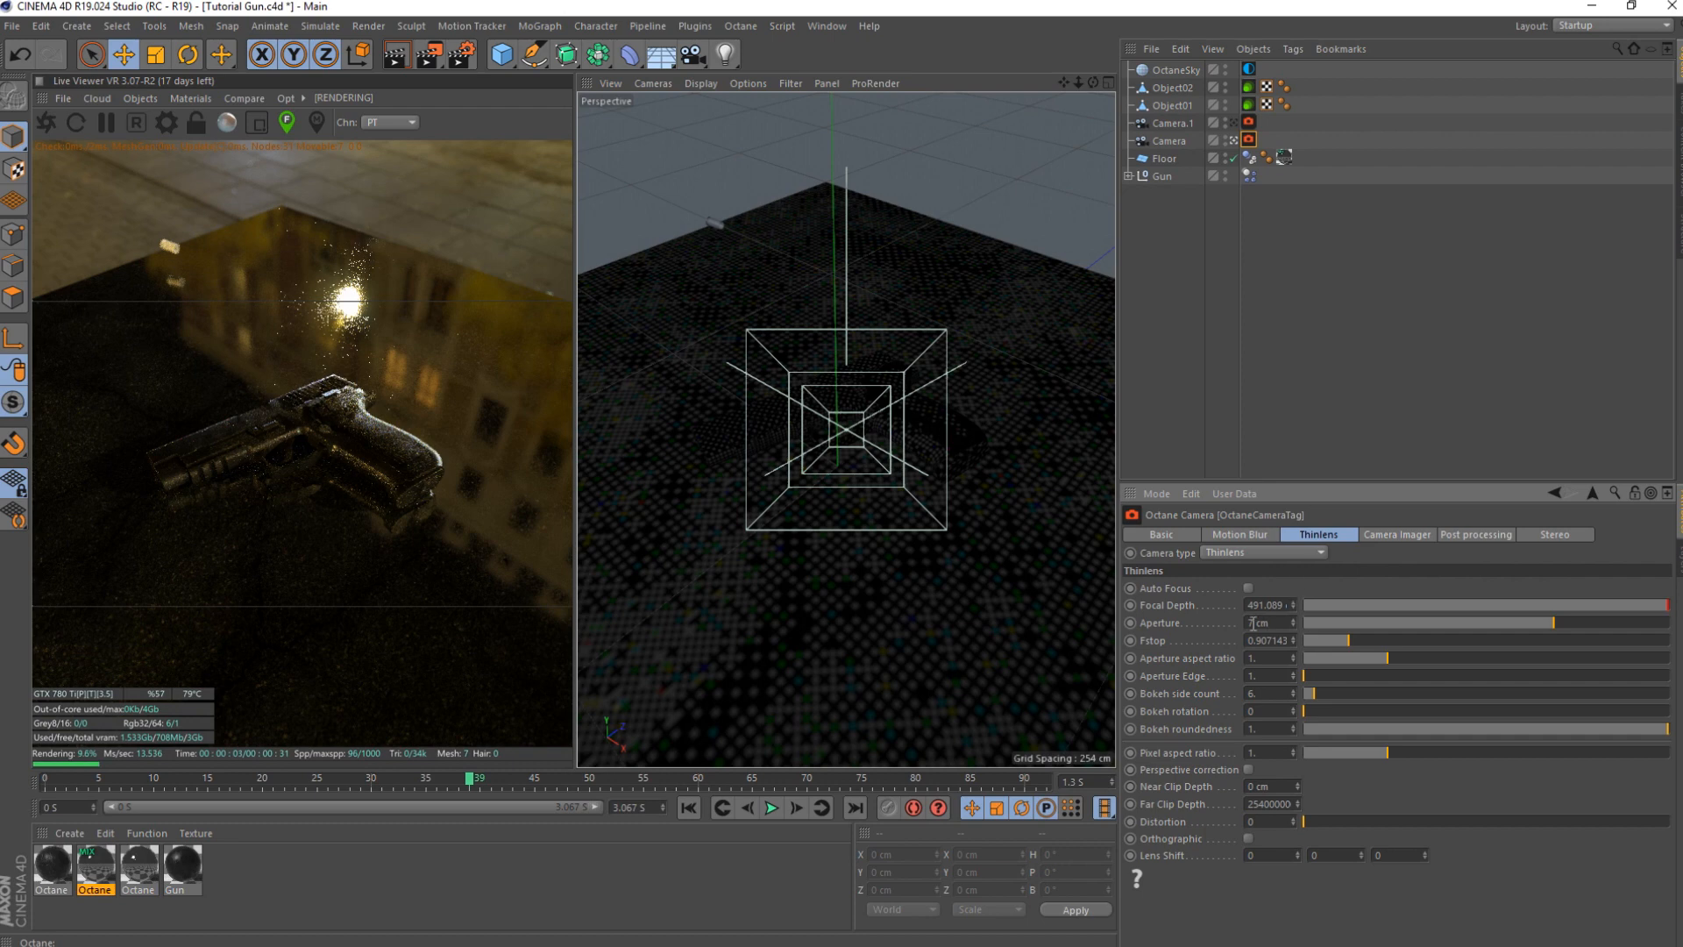
pyautogui.write('10')
pyautogui.press('Return')
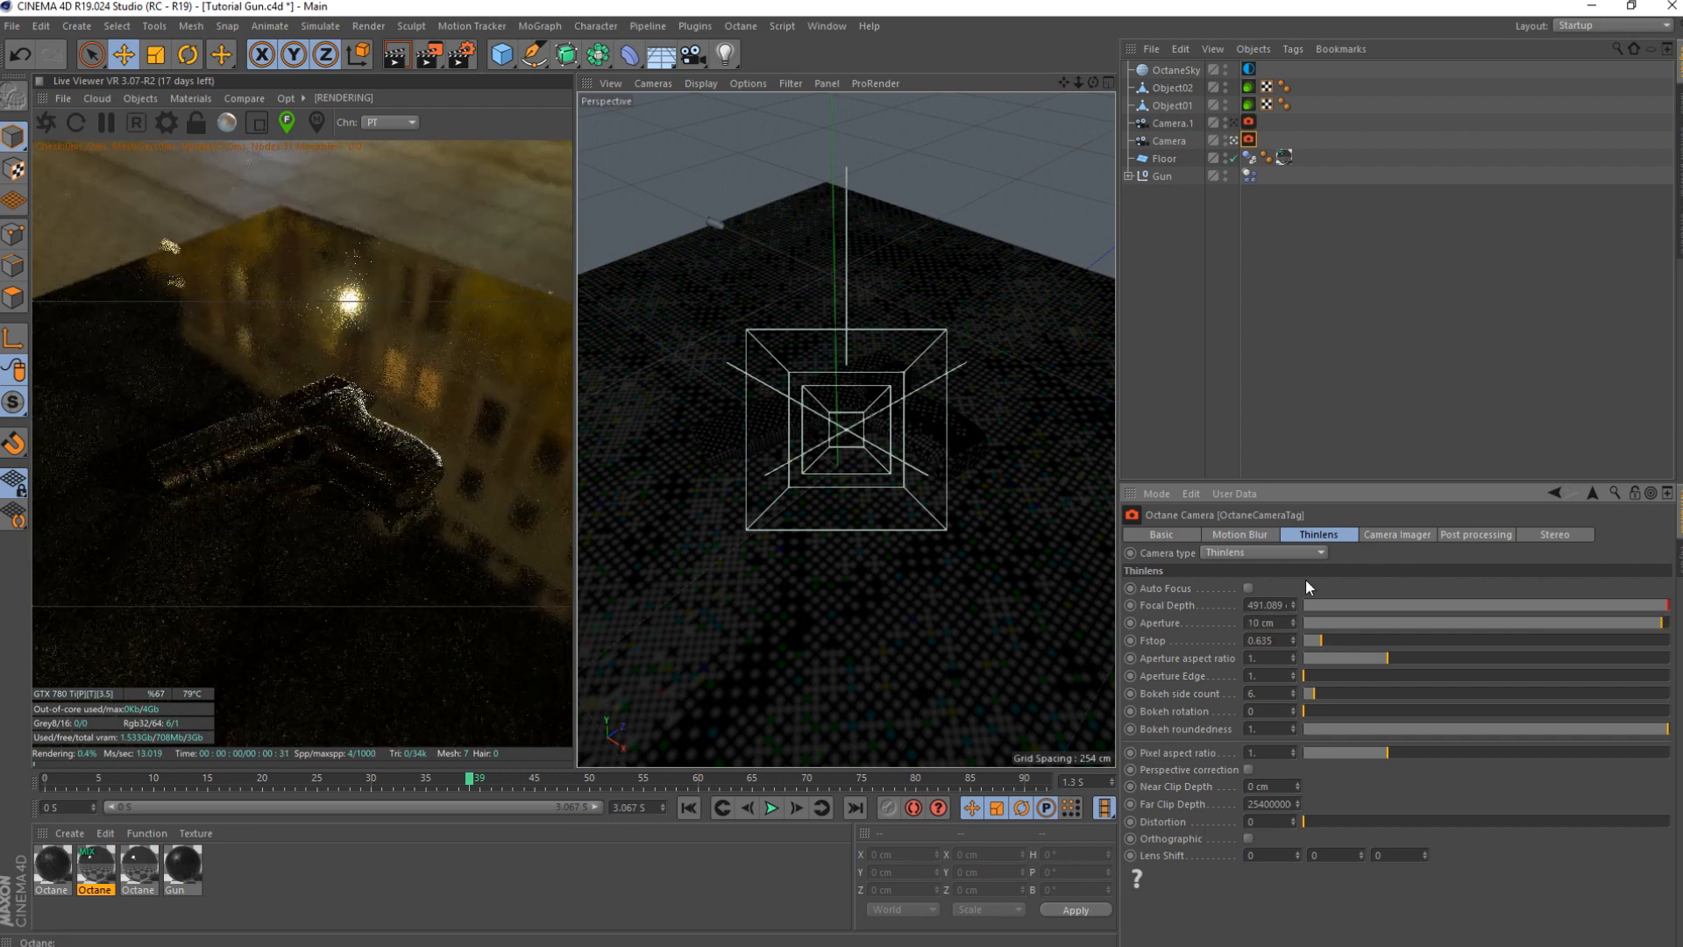
# - Enable the Camera Imager on the Camera's Octane tag, with gamma 2.2 and a Linear response
pyautogui.click(1389, 535)
pyautogui.click(1259, 588)
pyautogui.doubleClick(1264, 622)
pyautogui.write('2.2')
pyautogui.press('Return')
pyautogui.click(1306, 656)
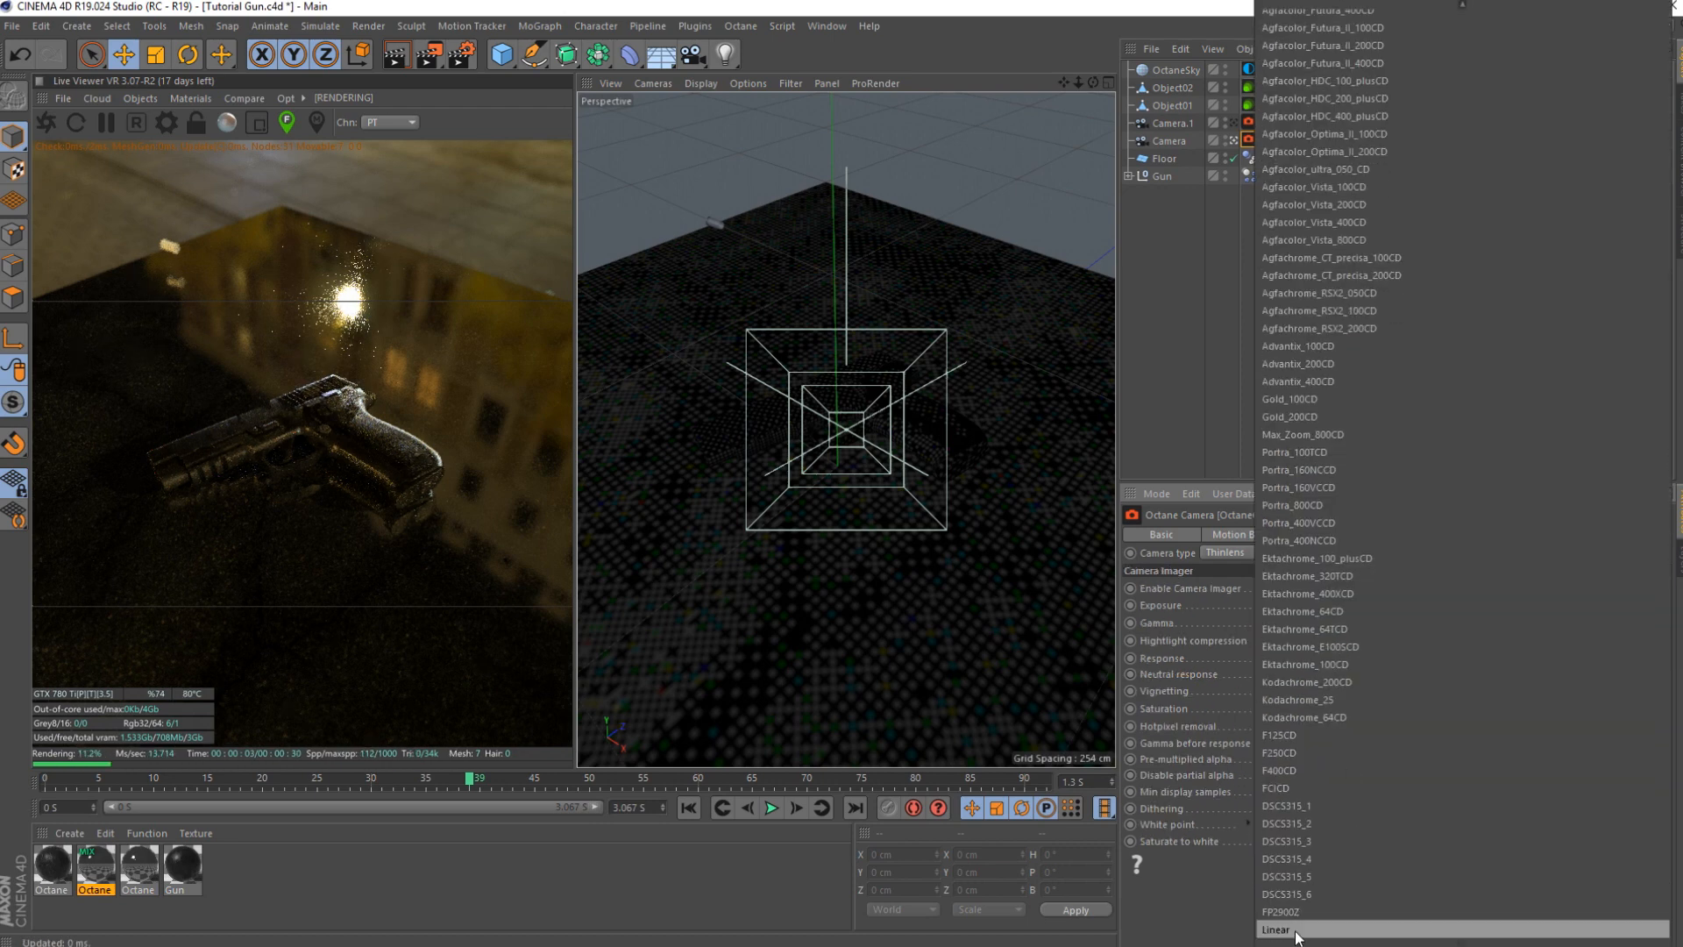
pyautogui.click(1277, 929)
# - Set the Camera Imager's hotpixel removal to 0.5
pyautogui.moveTo(1419, 692); pyautogui.dragTo(1243, 733)
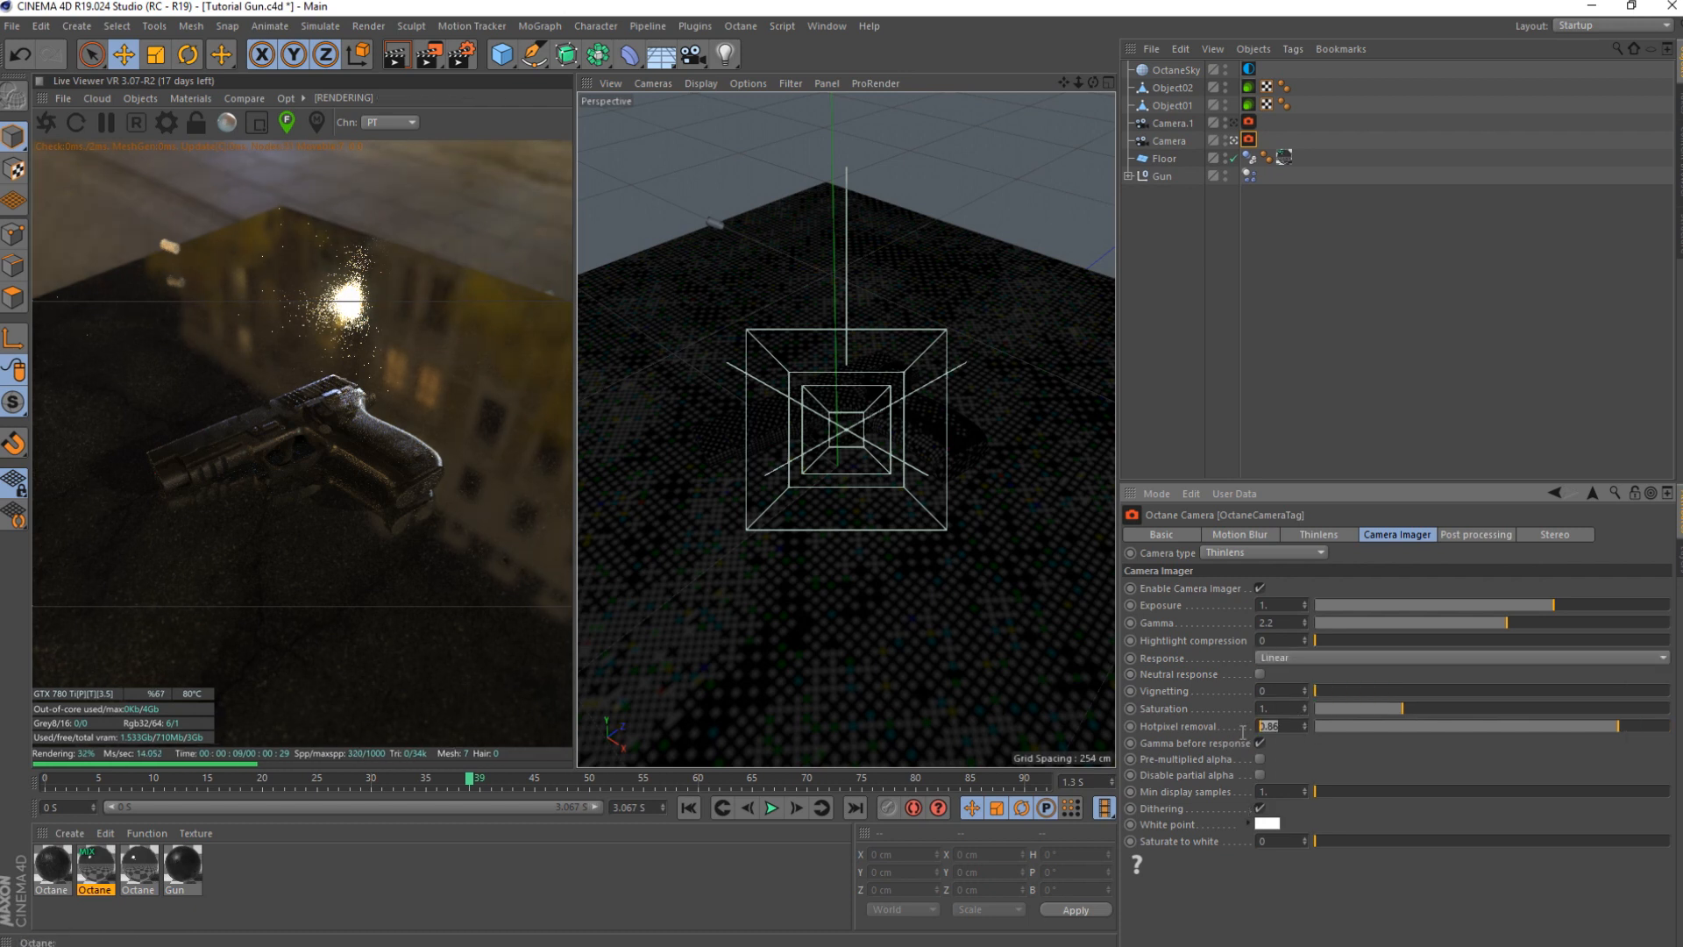
pyautogui.write('.5')
pyautogui.press('Return')
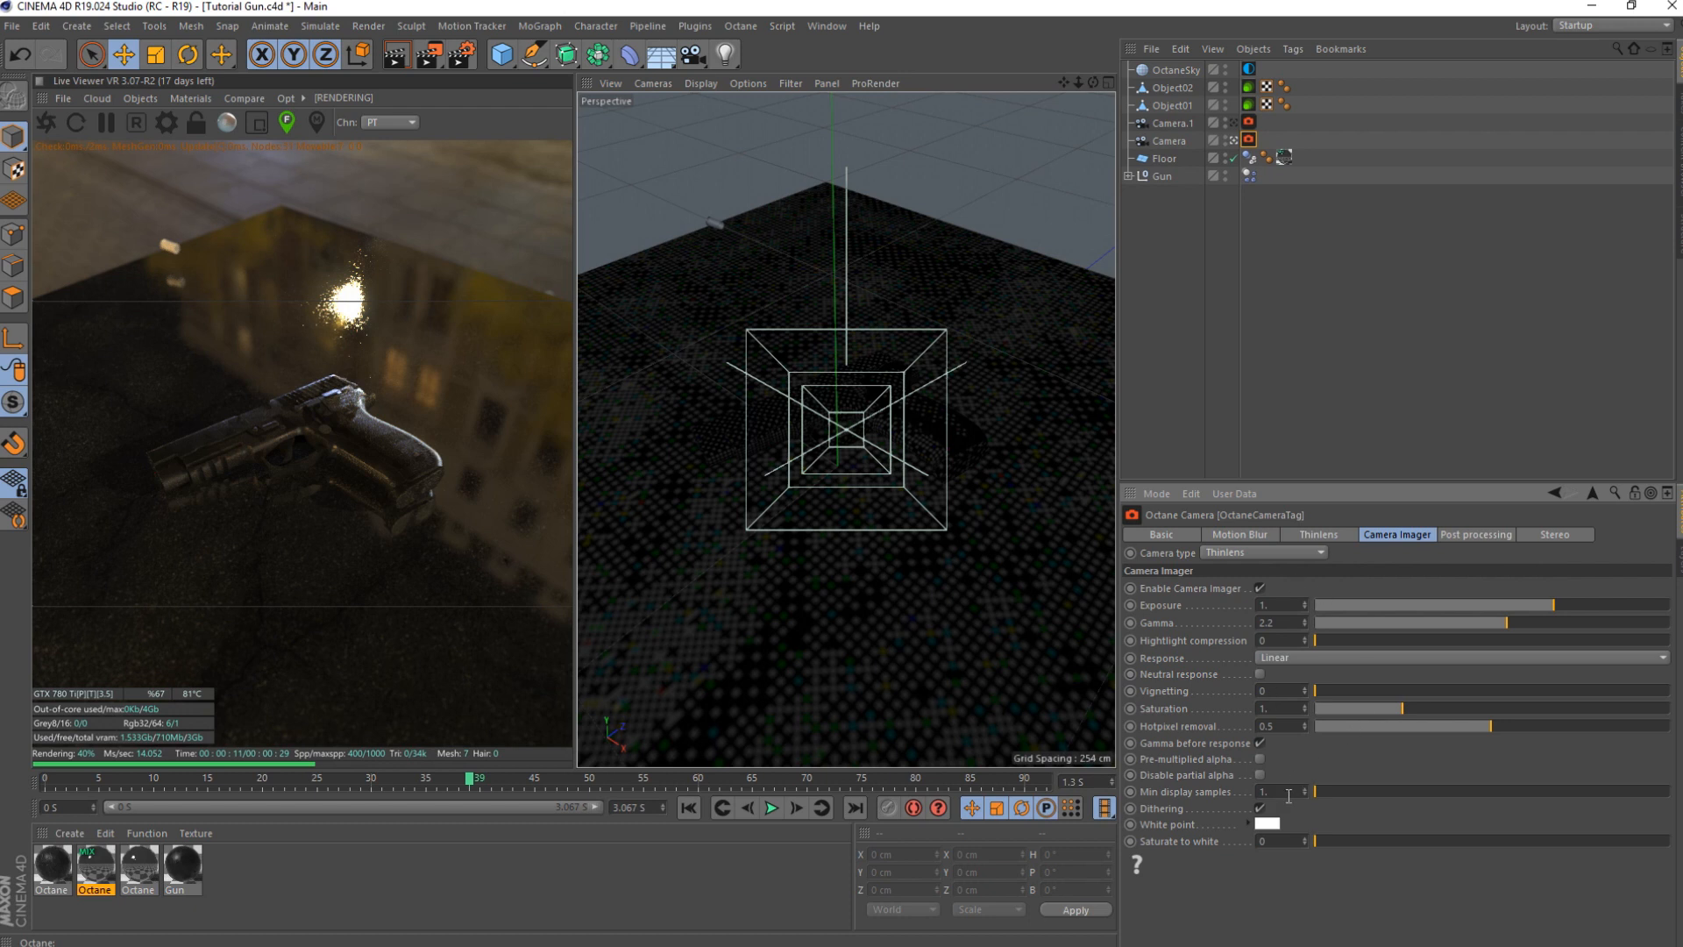
# - Set the Camera Imager's white point to a pale orange with hue 41°, saturation 20% and value 100%
pyautogui.click(1266, 823)
pyautogui.click(1231, 823)
pyautogui.click(1249, 841)
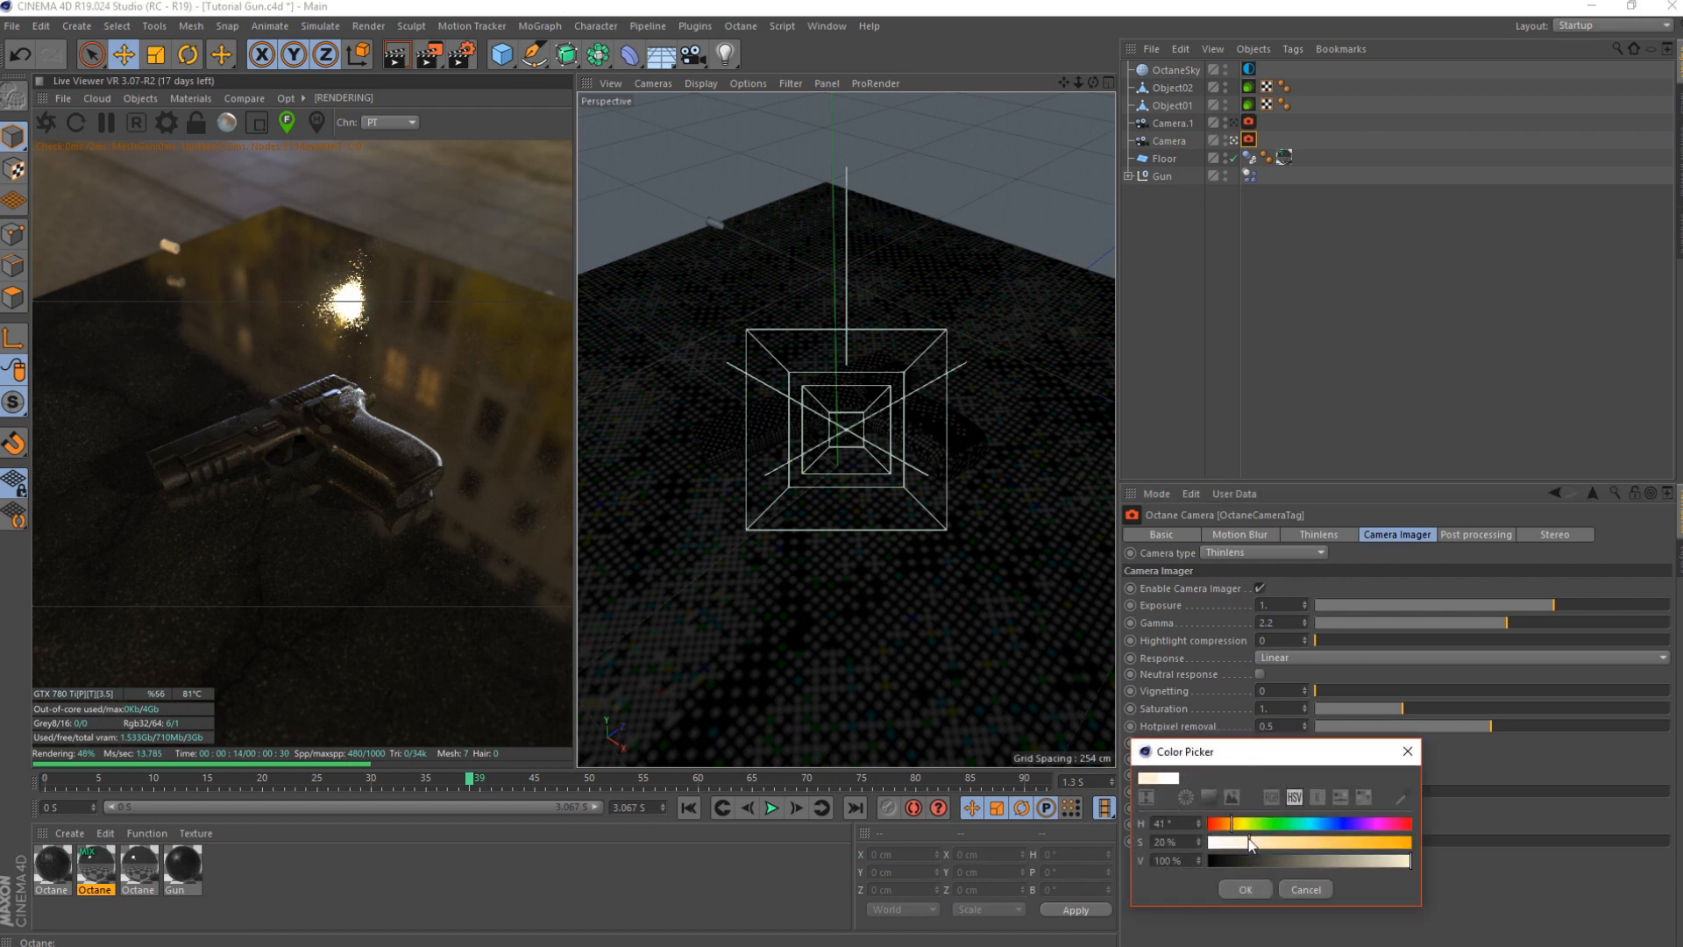
pyautogui.click(1246, 889)
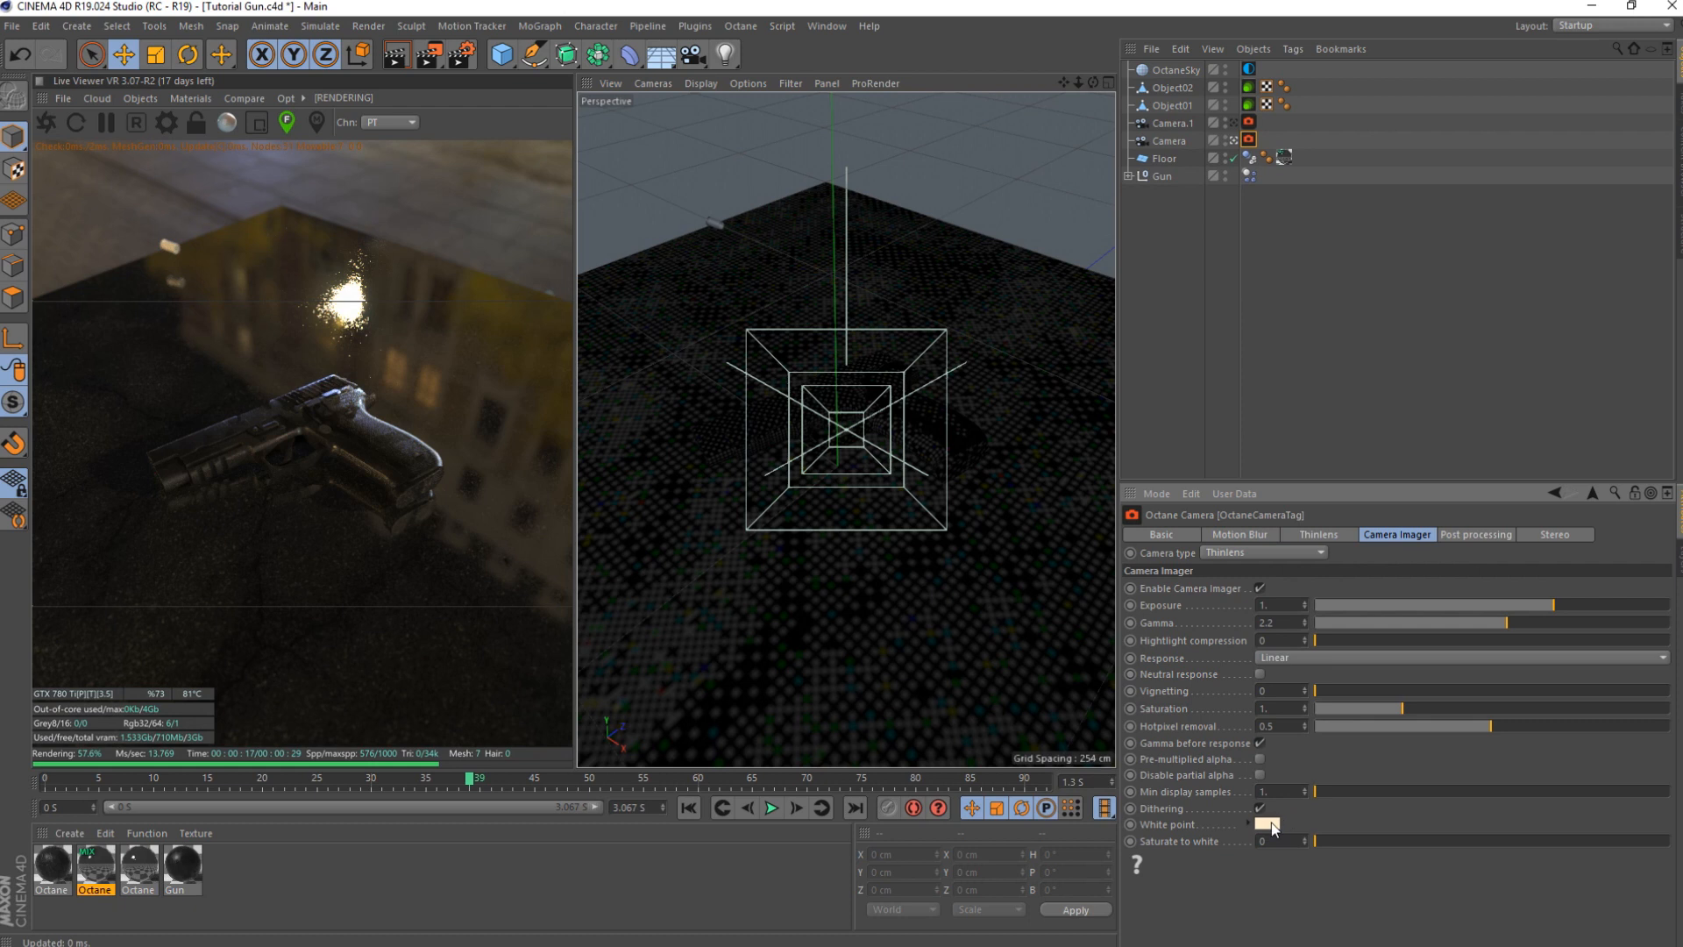
# - Set the Camera Imager's white point to a more saturated orange
pyautogui.click(1268, 823)
pyautogui.click(1290, 841)
pyautogui.click(1239, 886)
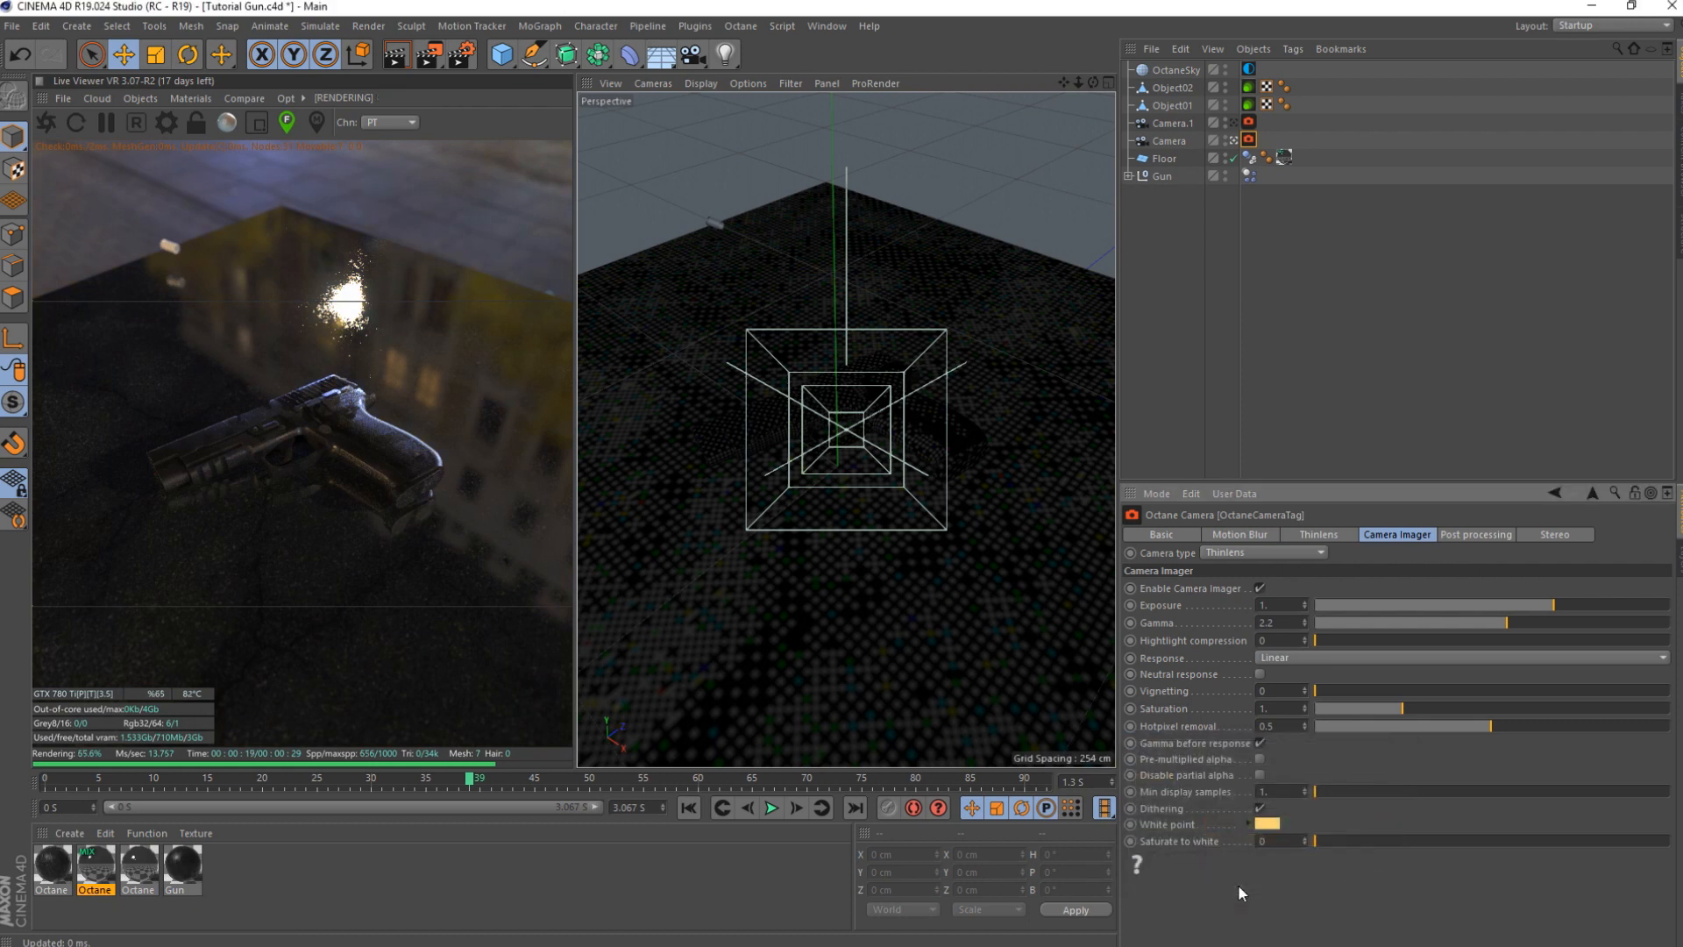
# - Set the Camera Imager's white point to a pale blue with hue 210°, saturation 22% and value 100%
pyautogui.click(1266, 824)
pyautogui.moveTo(1264, 822)
pyautogui.mouseDown()
pyautogui.moveTo(1317, 819)
pyautogui.moveTo(1242, 838)
pyautogui.mouseUp()
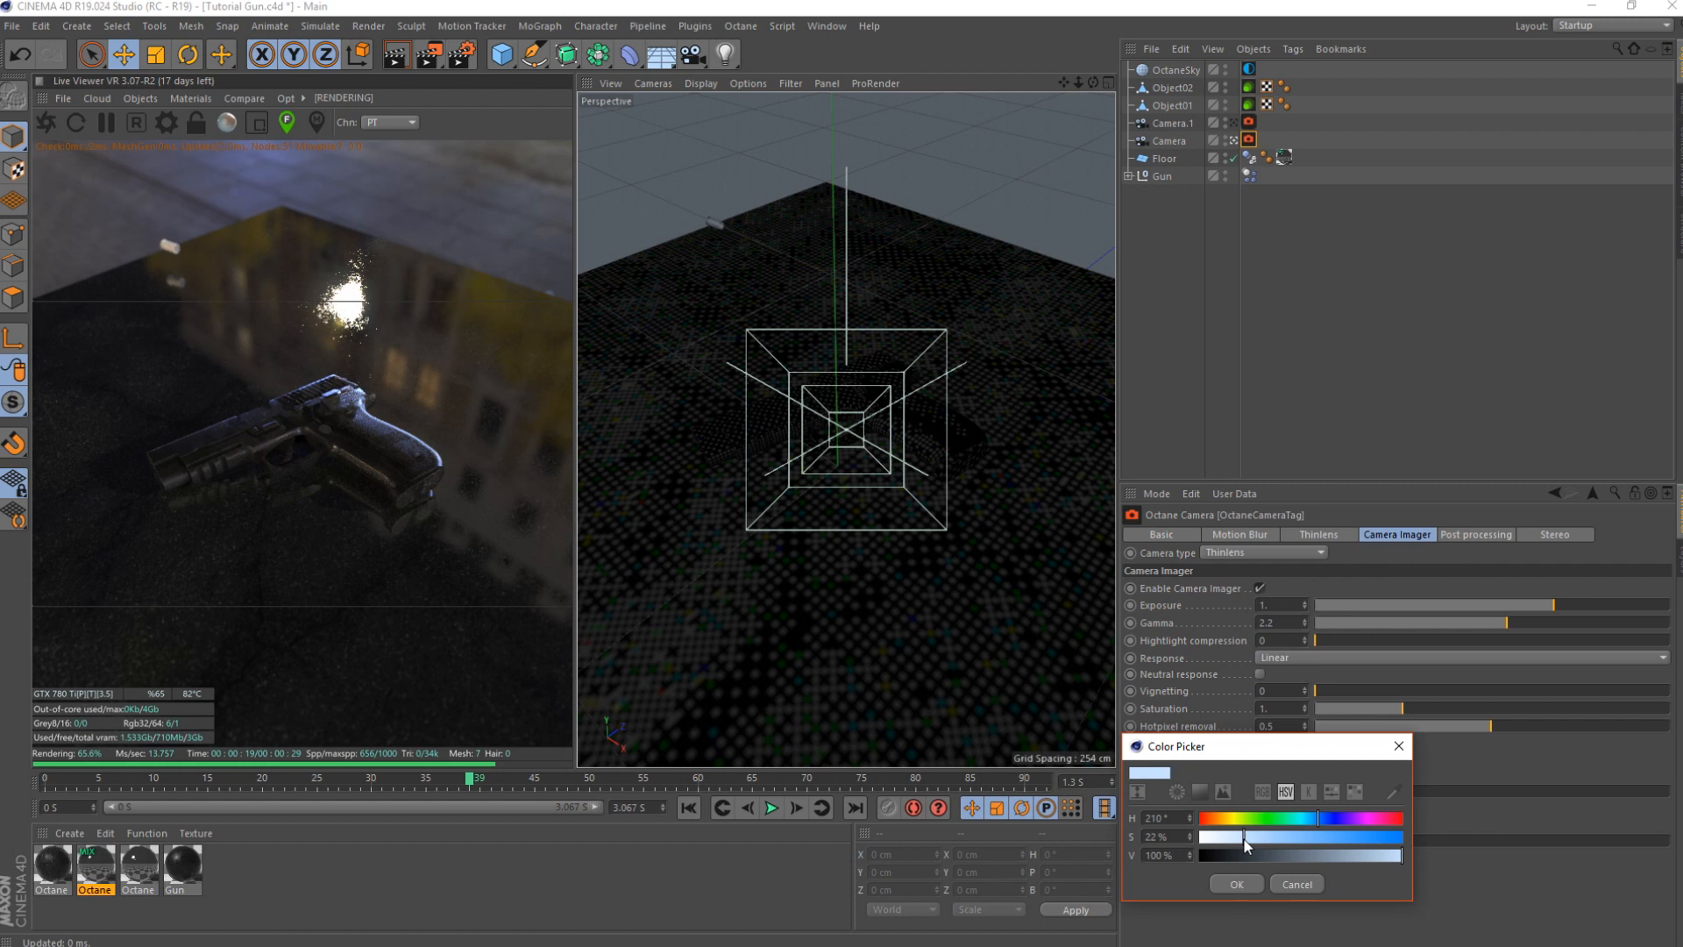
pyautogui.click(1239, 884)
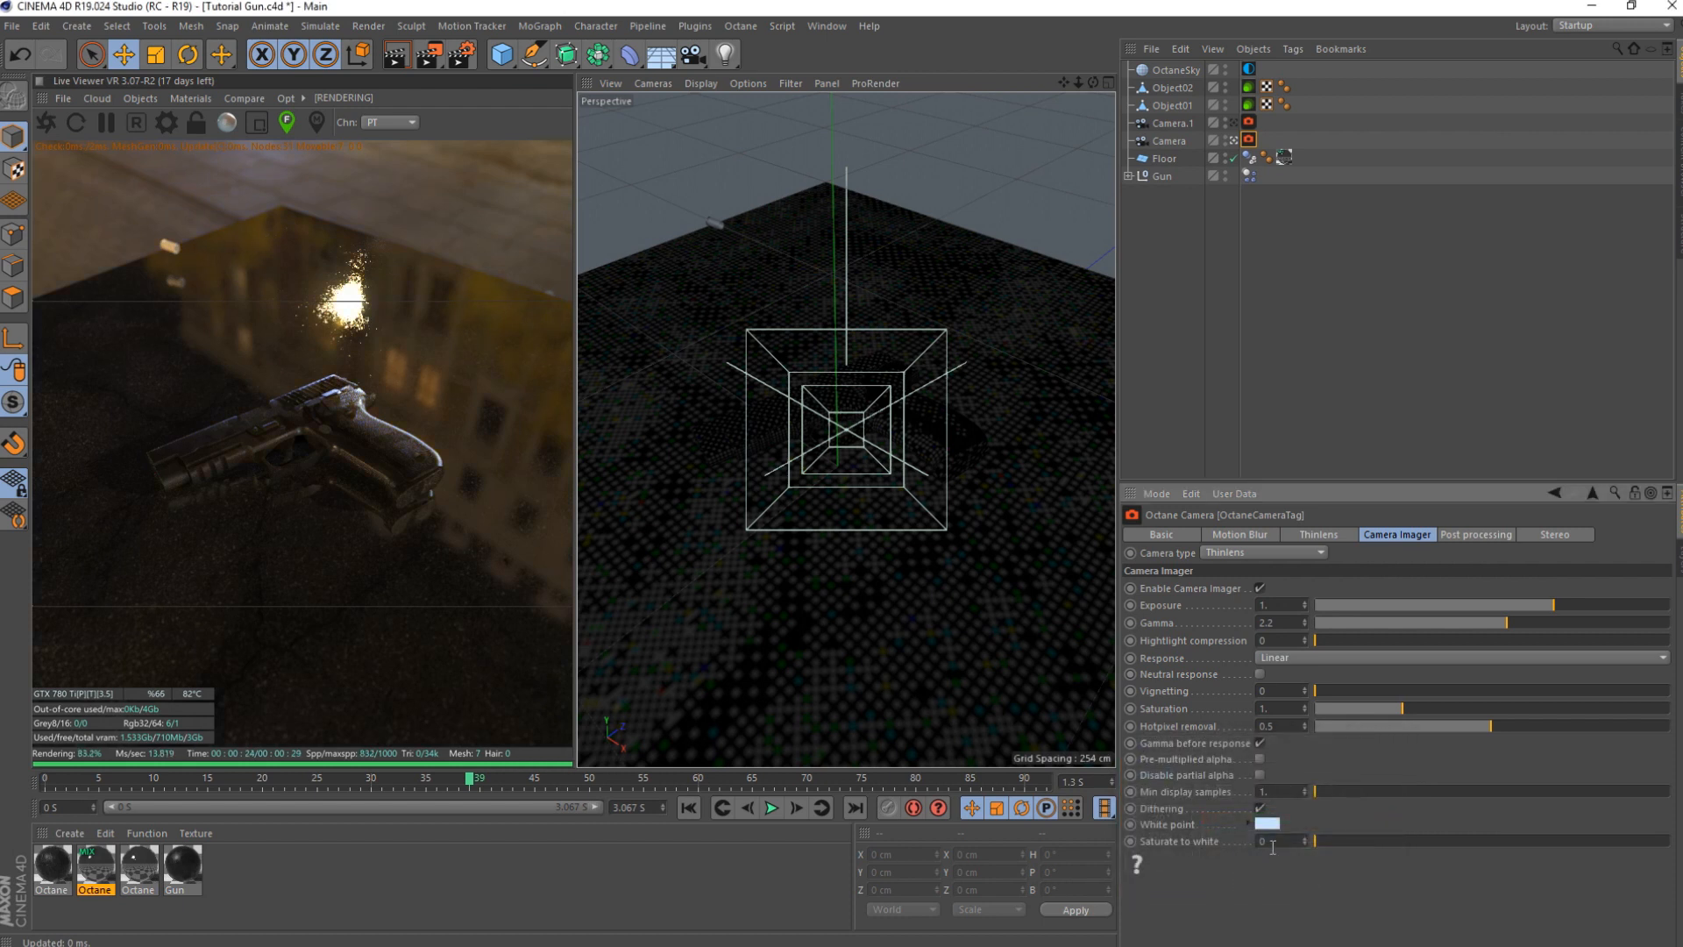
# - Set the bloom power to about 2.67 in the post processing settings of the Camera's Octane tag
pyautogui.click(1457, 536)
pyautogui.moveTo(1486, 612)
pyautogui.mouseDown()
pyautogui.moveTo(1558, 612)
pyautogui.moveTo(1506, 613)
pyautogui.mouseUp()
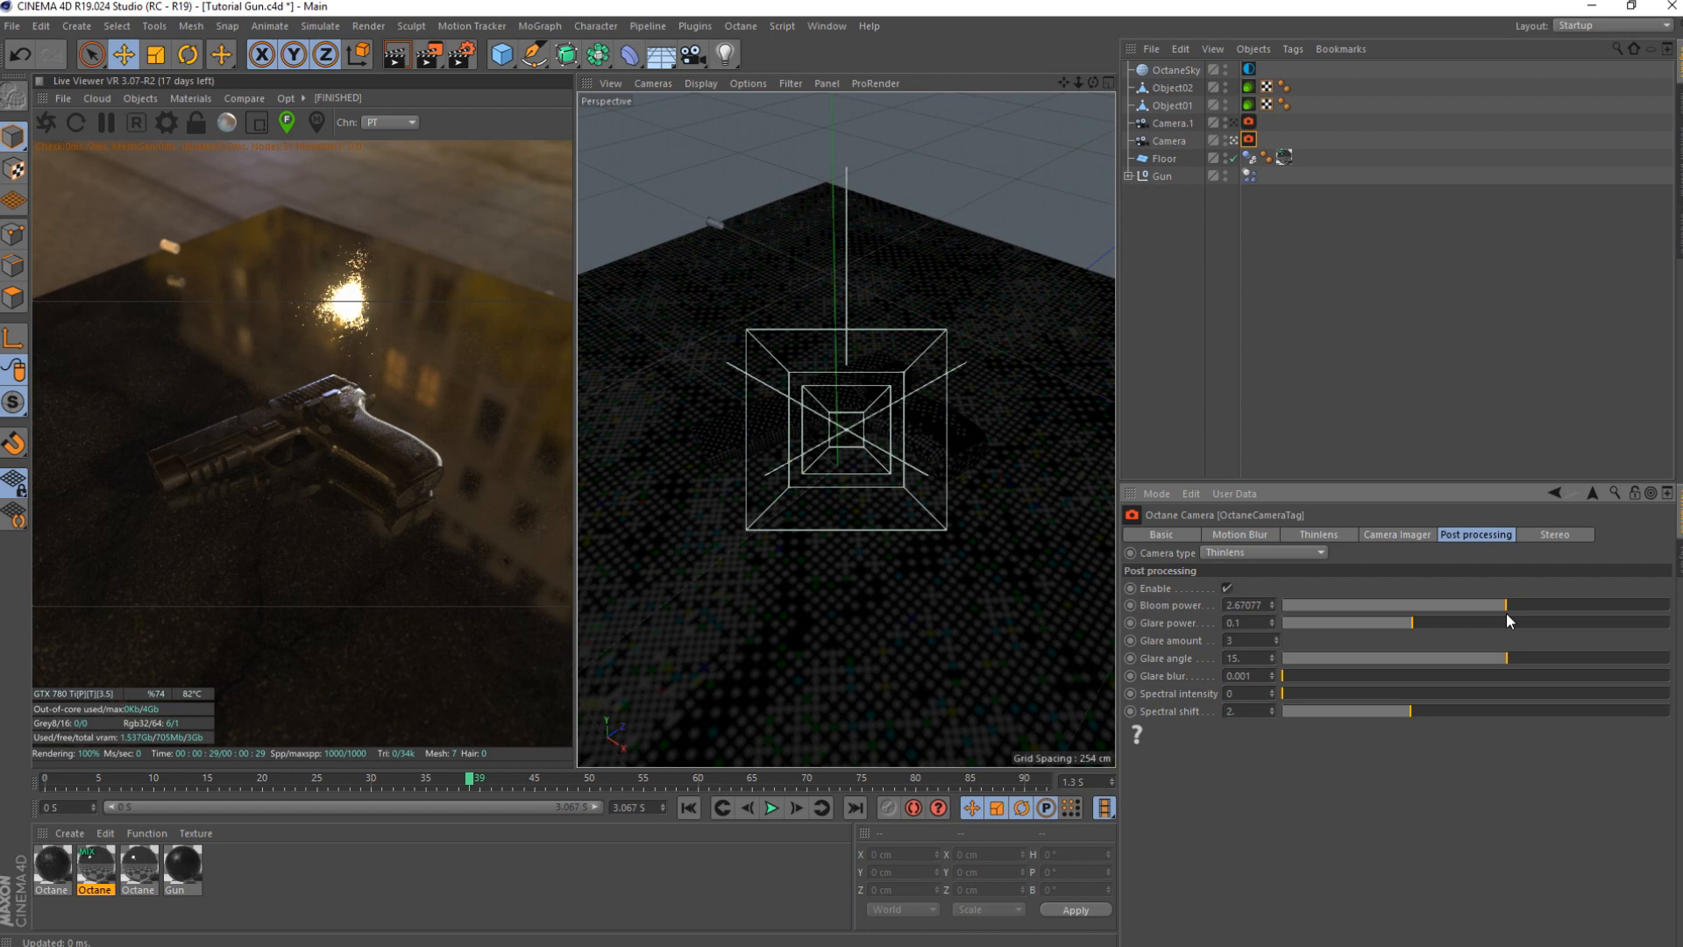
pyautogui.click(1103, 275)
pyautogui.click(1195, 304)
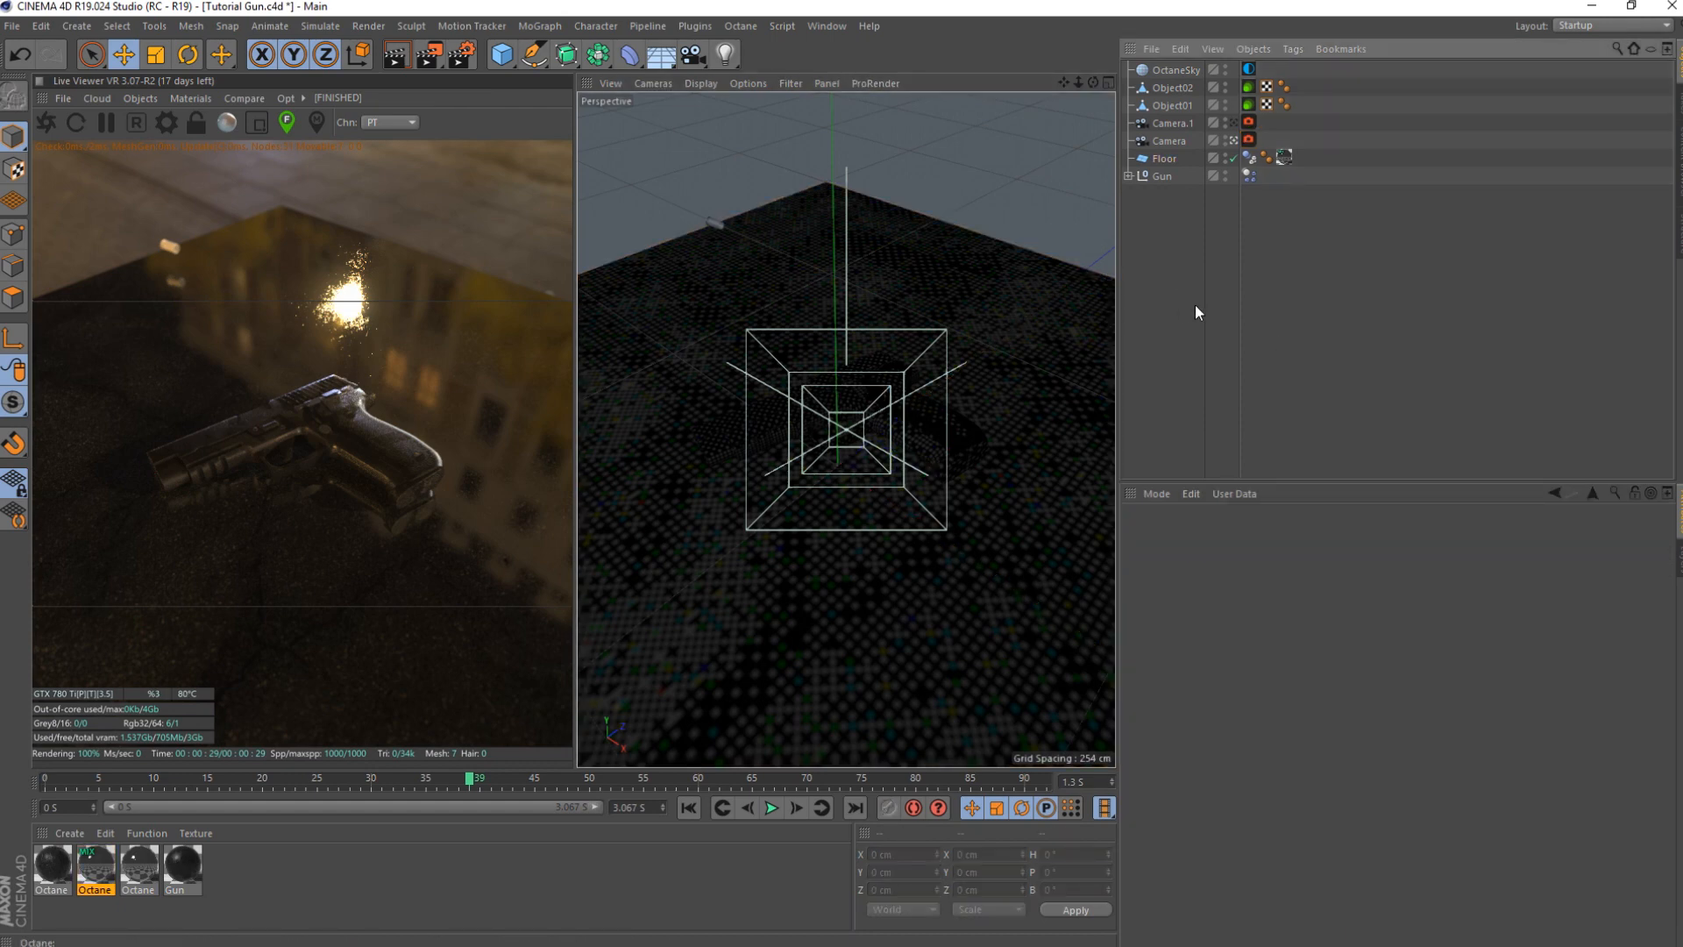
# - Set the Camera's focal length to Normal Lens (50 mm) and lock the Live Viewer to the render resolution at 0.4 scale
pyautogui.click(1170, 140)
pyautogui.click(1383, 609)
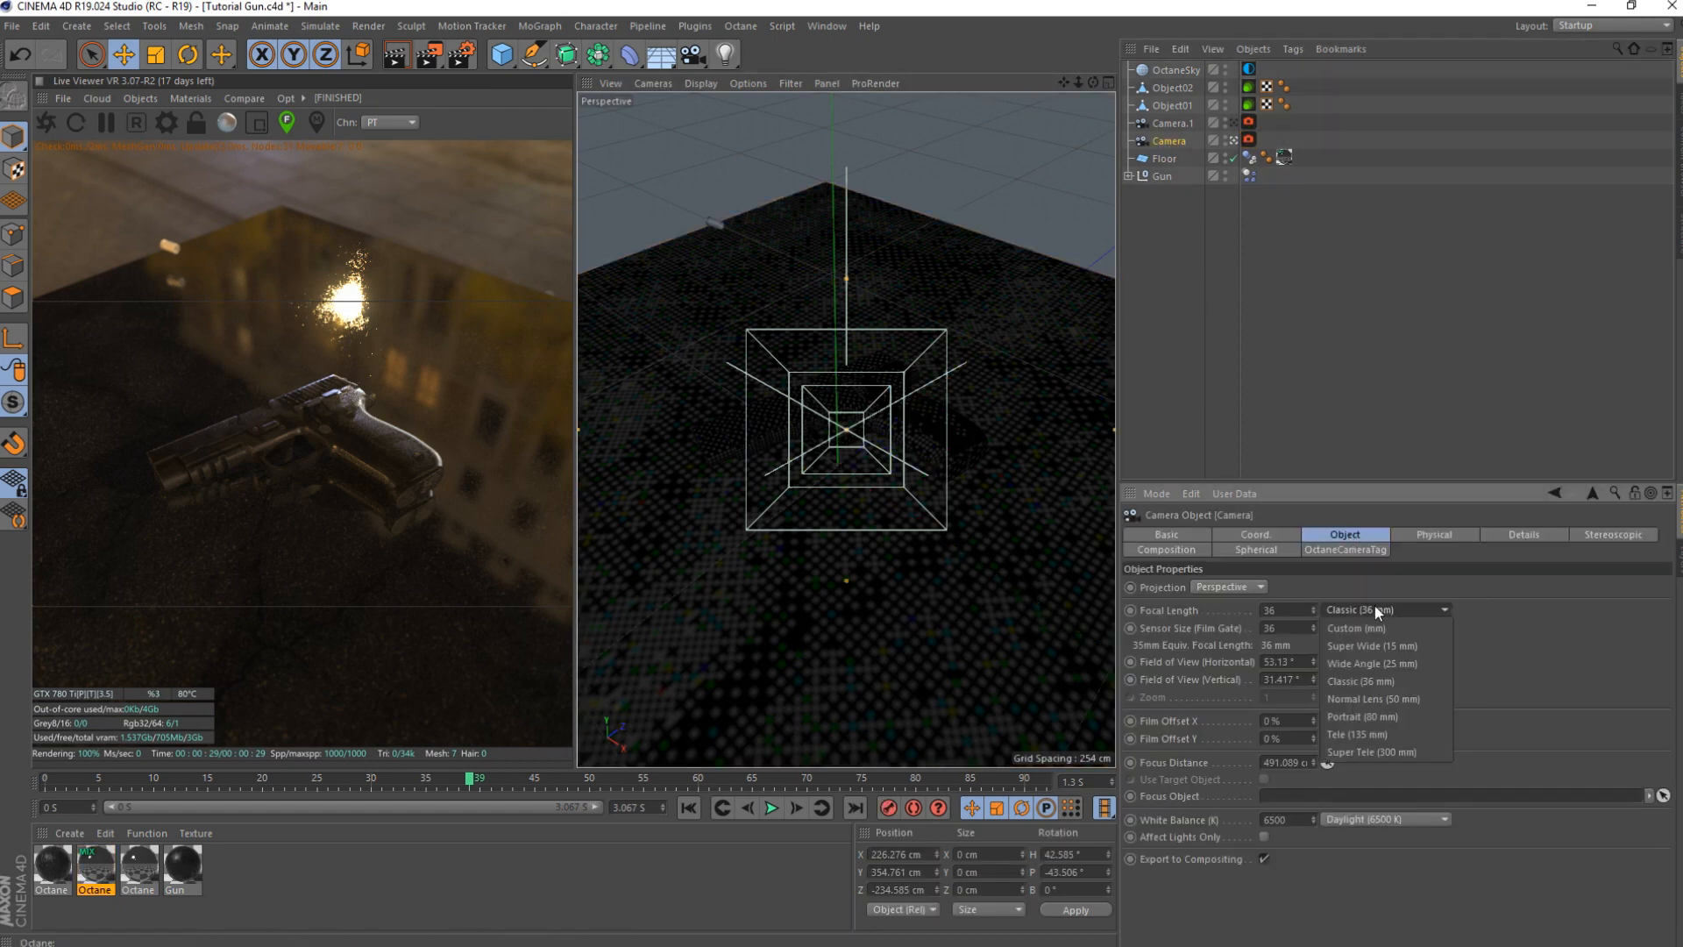
pyautogui.click(1364, 698)
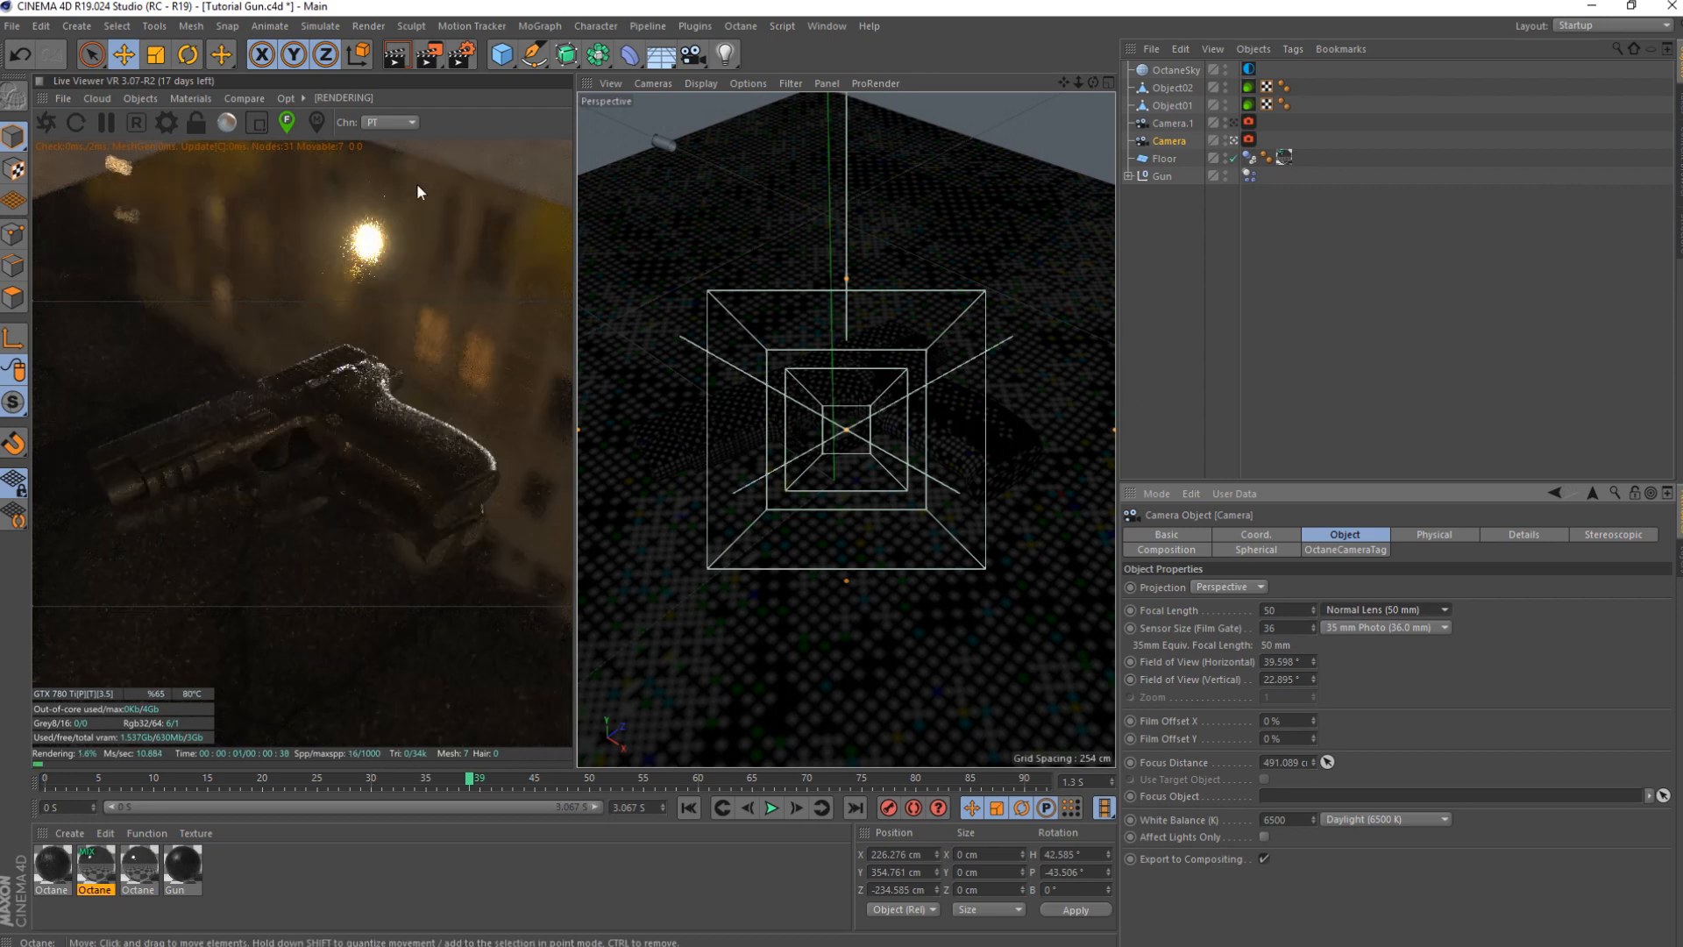
pyautogui.click(197, 122)
pyautogui.click(454, 126)
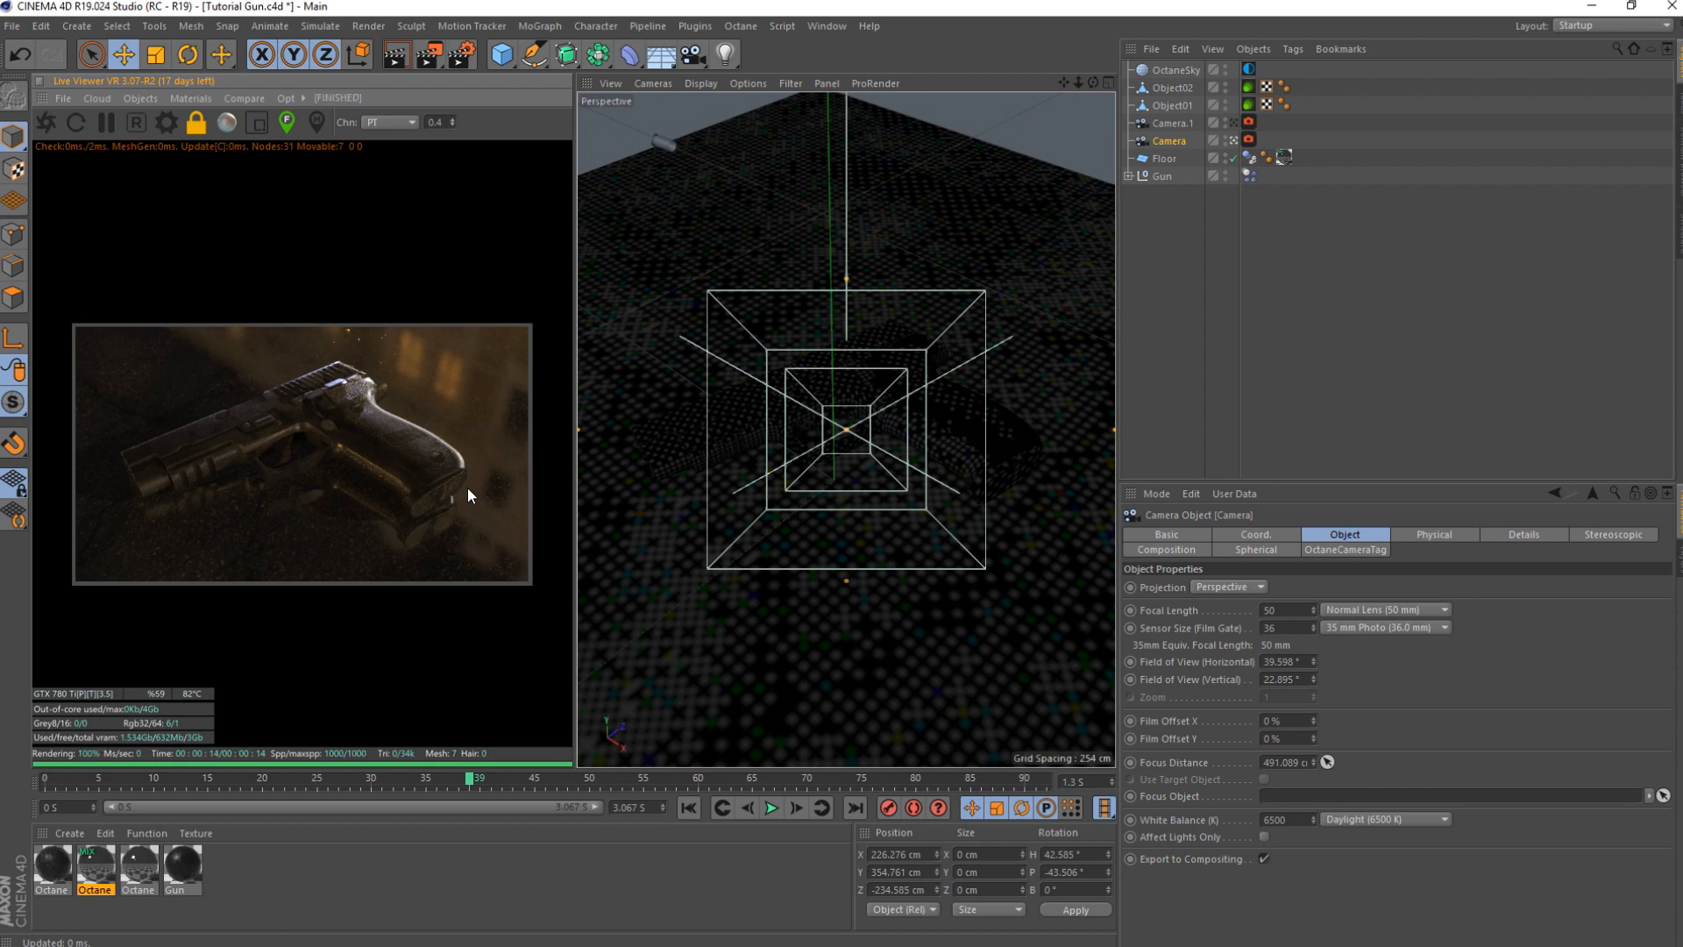
# - Try Cubic projection and the Seamless option on the Floor's texture tag, and return the projection to UVW Mapping
pyautogui.click(1284, 157)
pyautogui.click(1309, 608)
pyautogui.click(1238, 676)
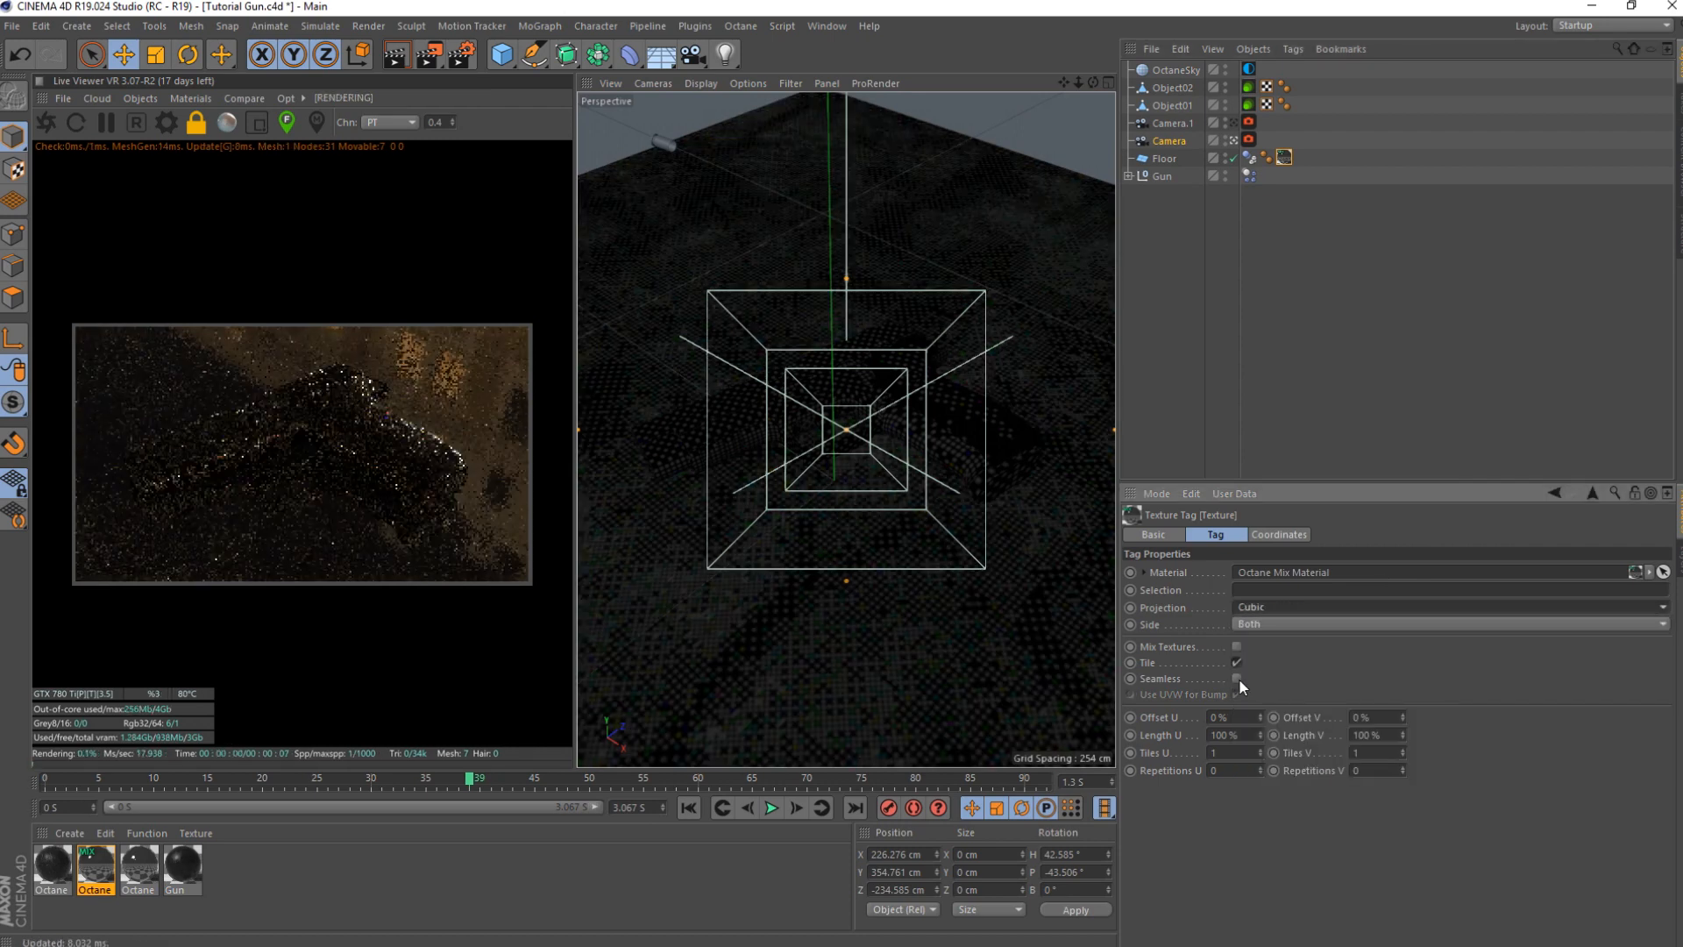
pyautogui.click(1237, 678)
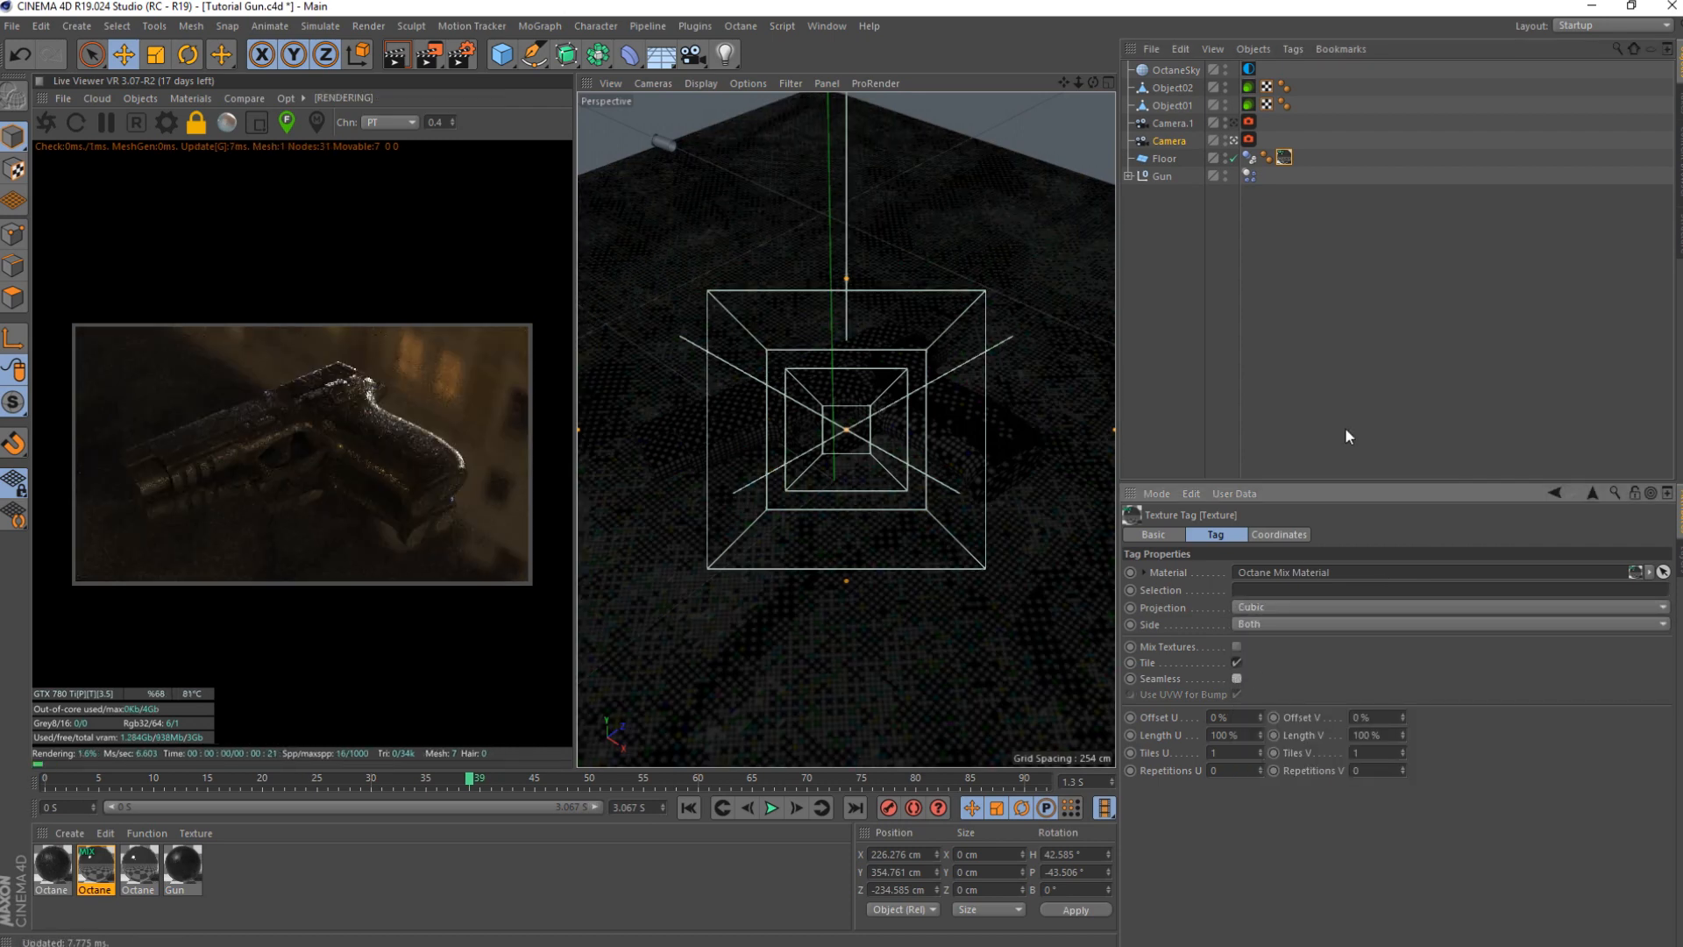
pyautogui.click(1245, 607)
pyautogui.click(1272, 732)
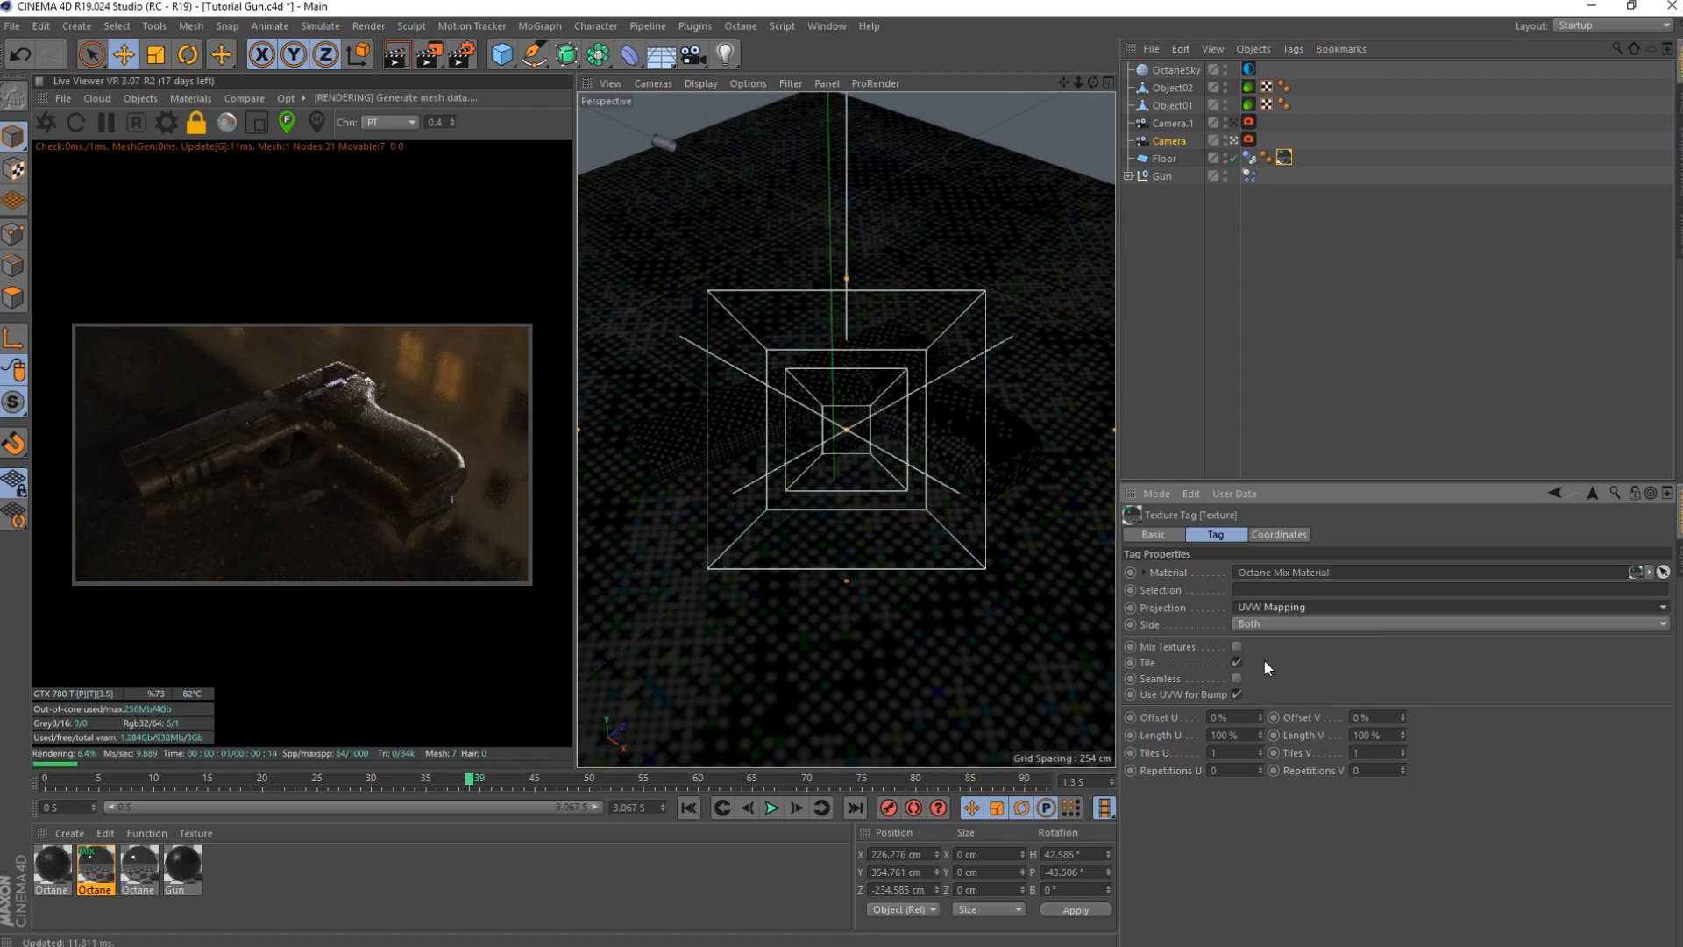
pyautogui.click(819, 28)
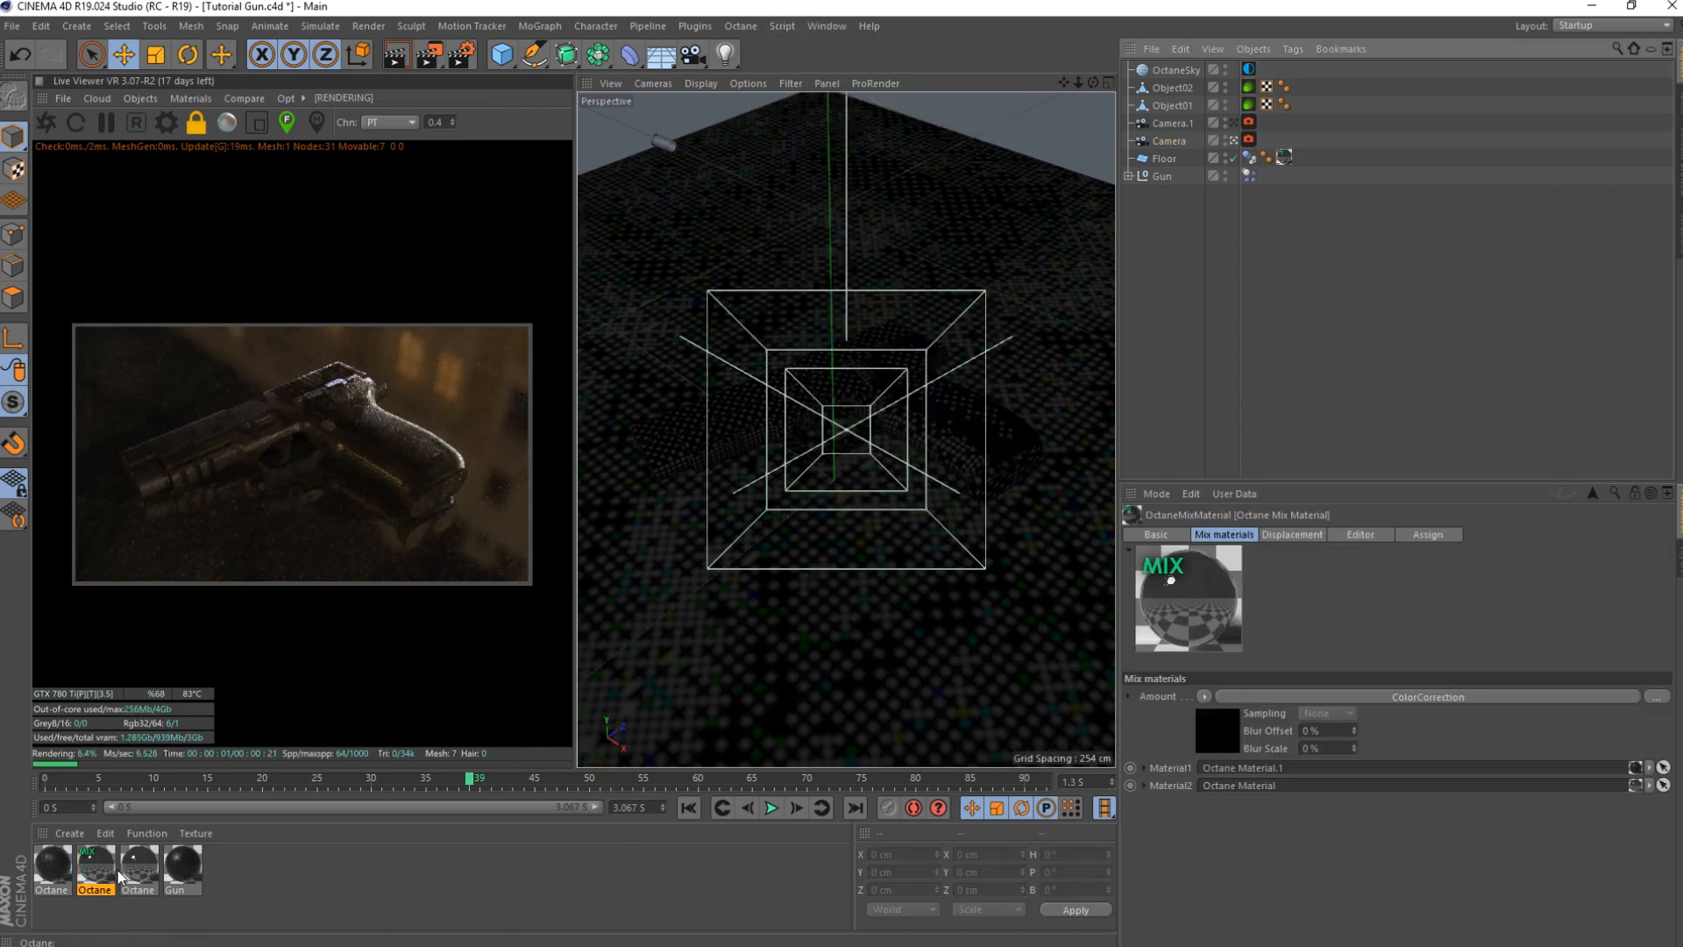
# - Open the Octane Mix Material and go through its Amount ColorCorrection to the Puddle.png image texture
pyautogui.doubleClick(116, 872)
pyautogui.click(482, 223)
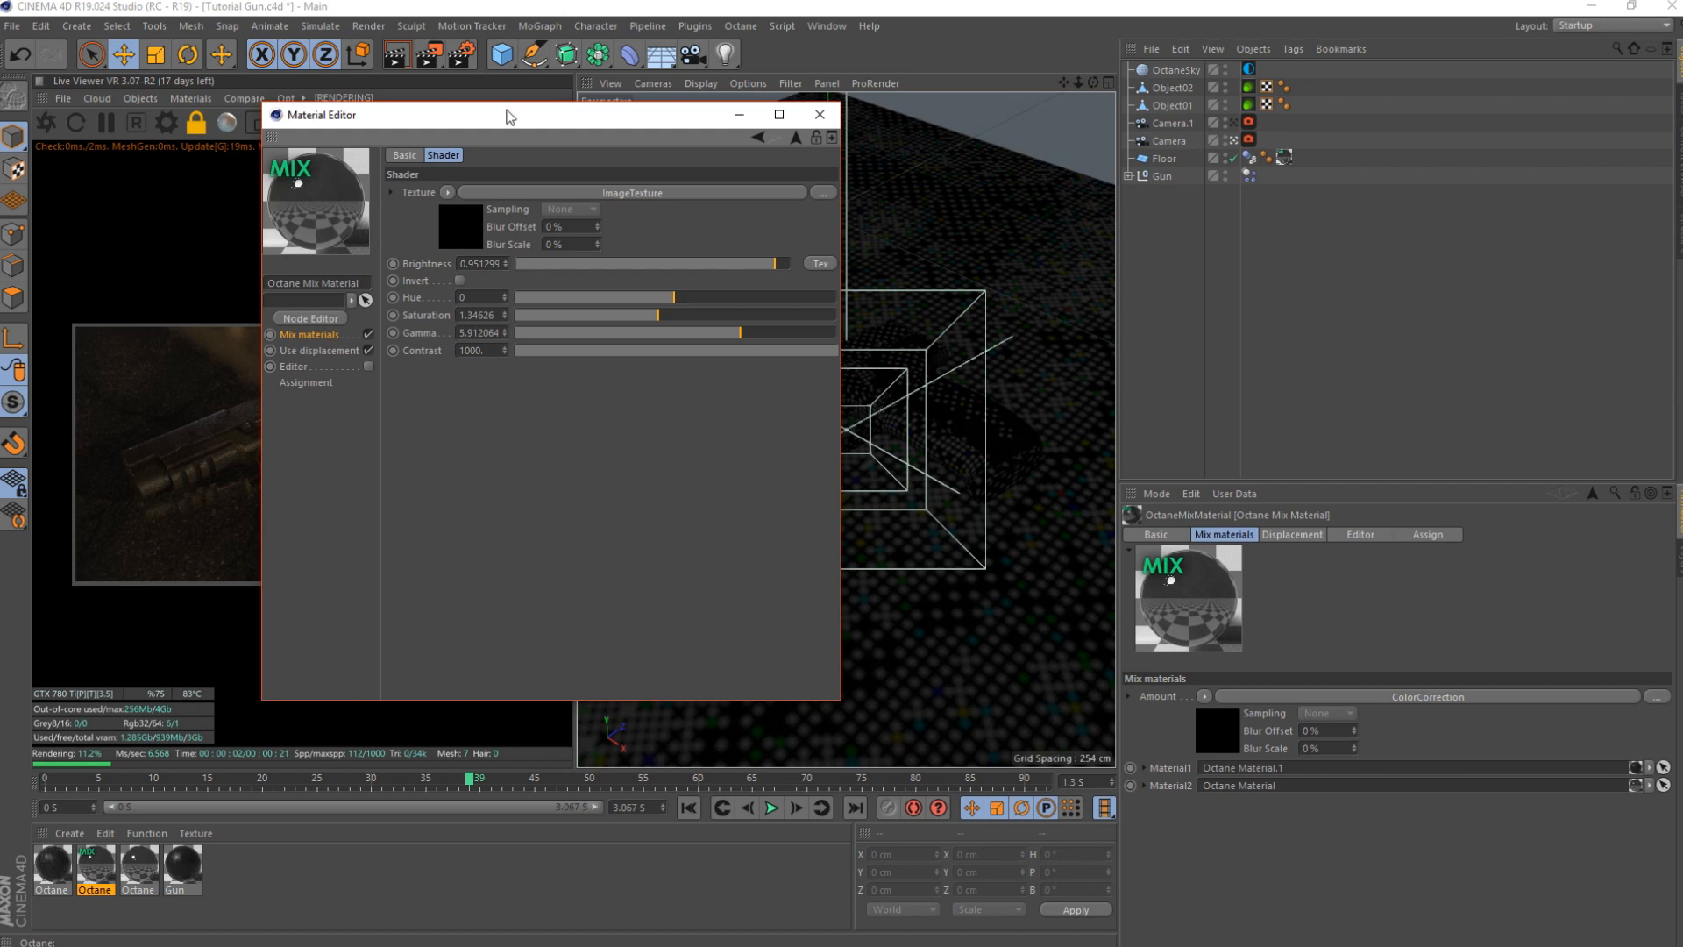
pyautogui.moveTo(510, 117); pyautogui.dragTo(941, 154)
pyautogui.click(892, 264)
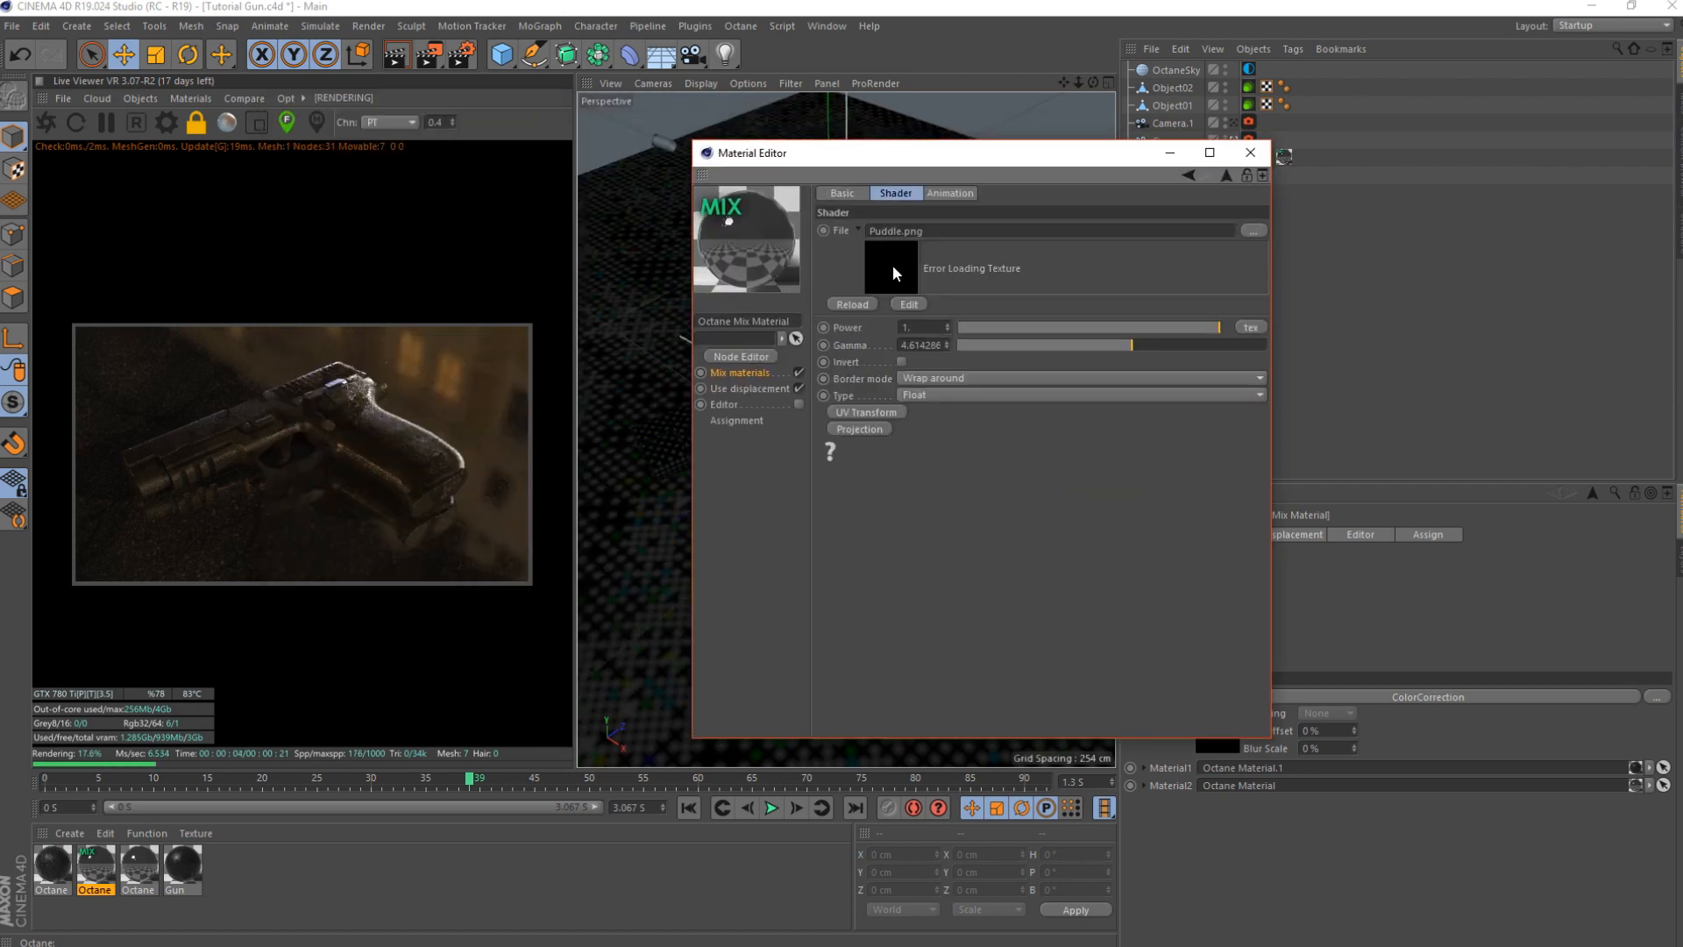
pyautogui.click(1254, 231)
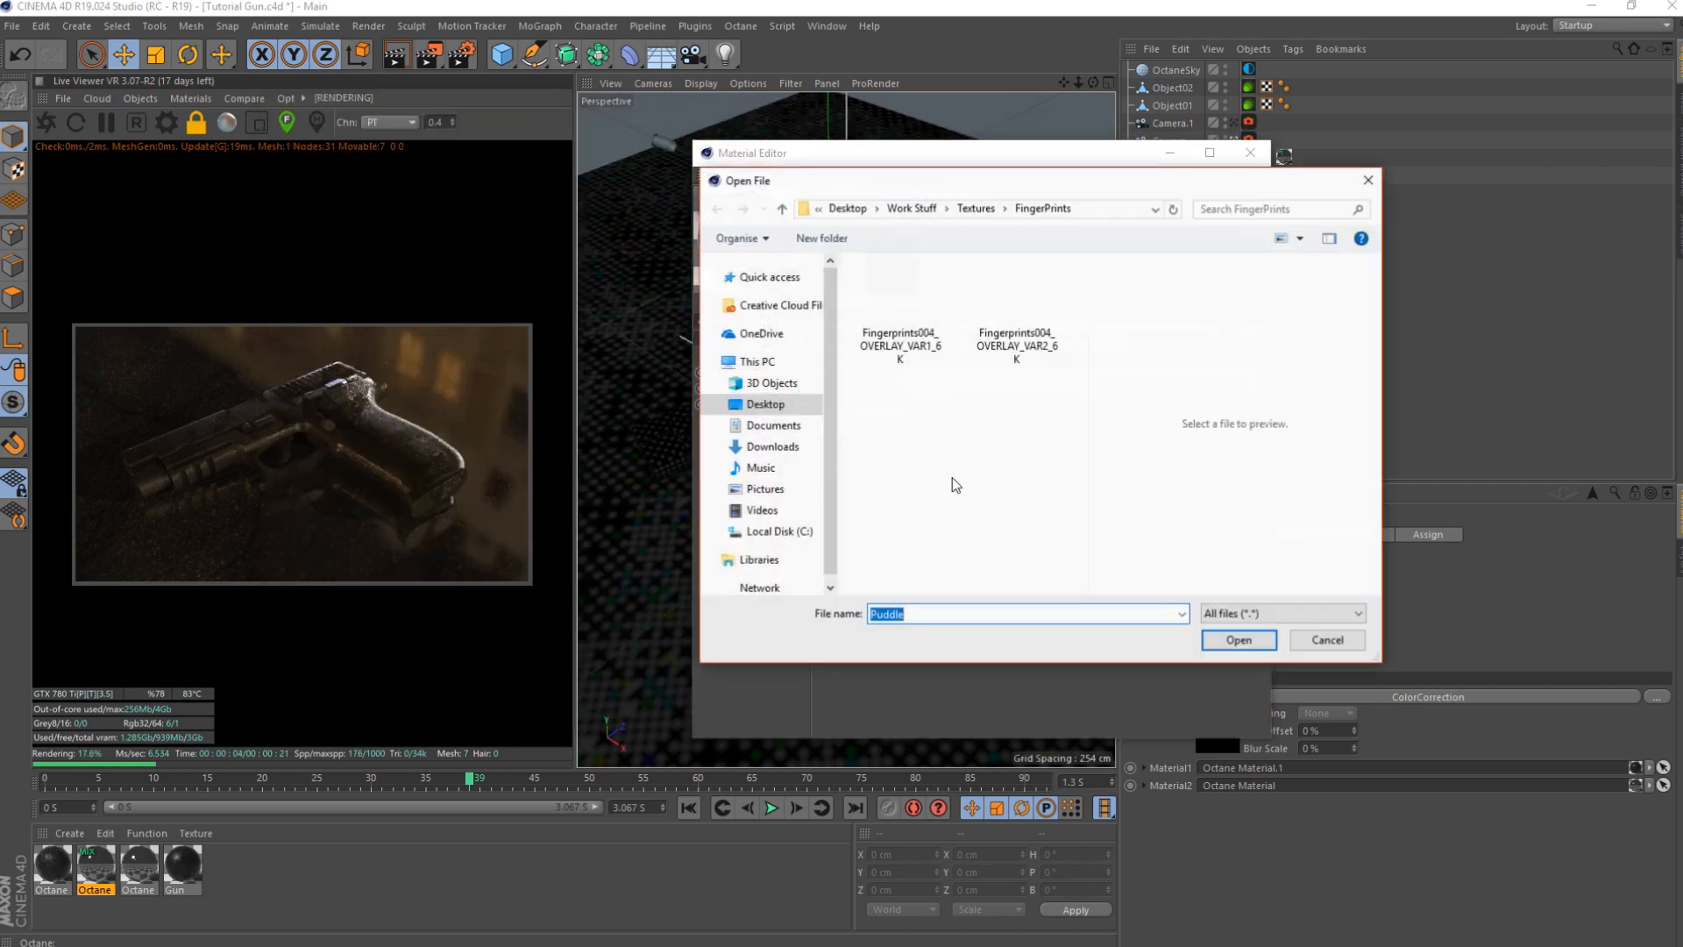
pyautogui.click(765, 403)
pyautogui.click(1368, 179)
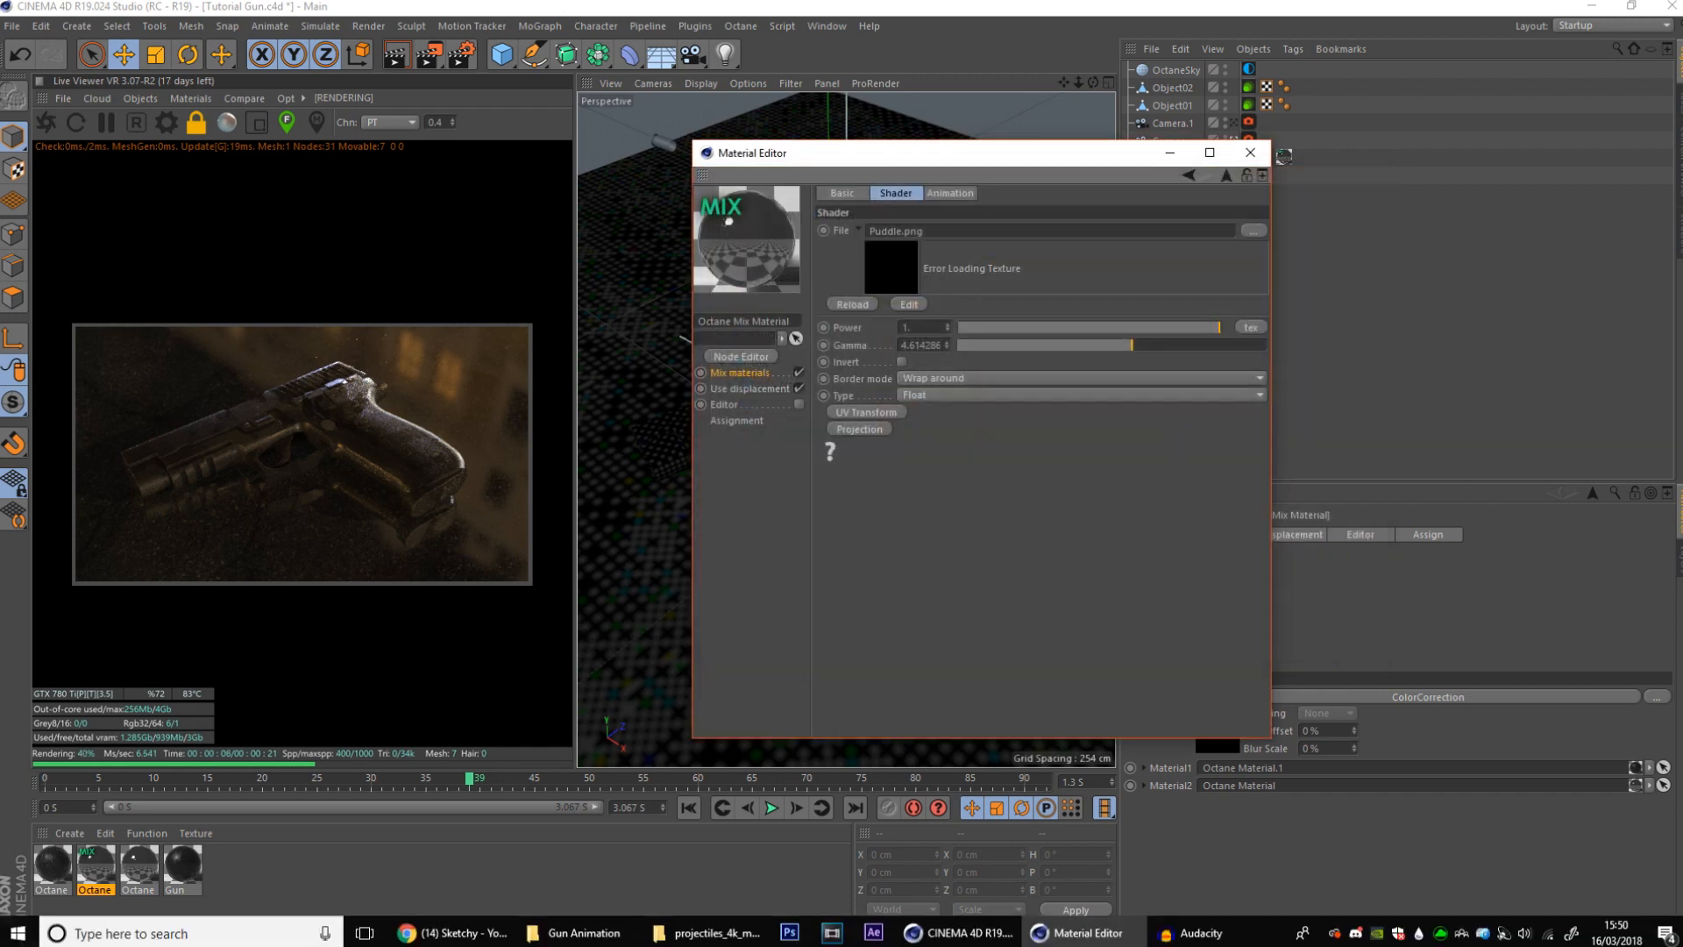
# - Switch to the Gun Animation folder in File Explorer and preview the Puddle PNG image
pyautogui.click(574, 933)
pyautogui.moveTo(912, 130); pyautogui.dragTo(1398, 129)
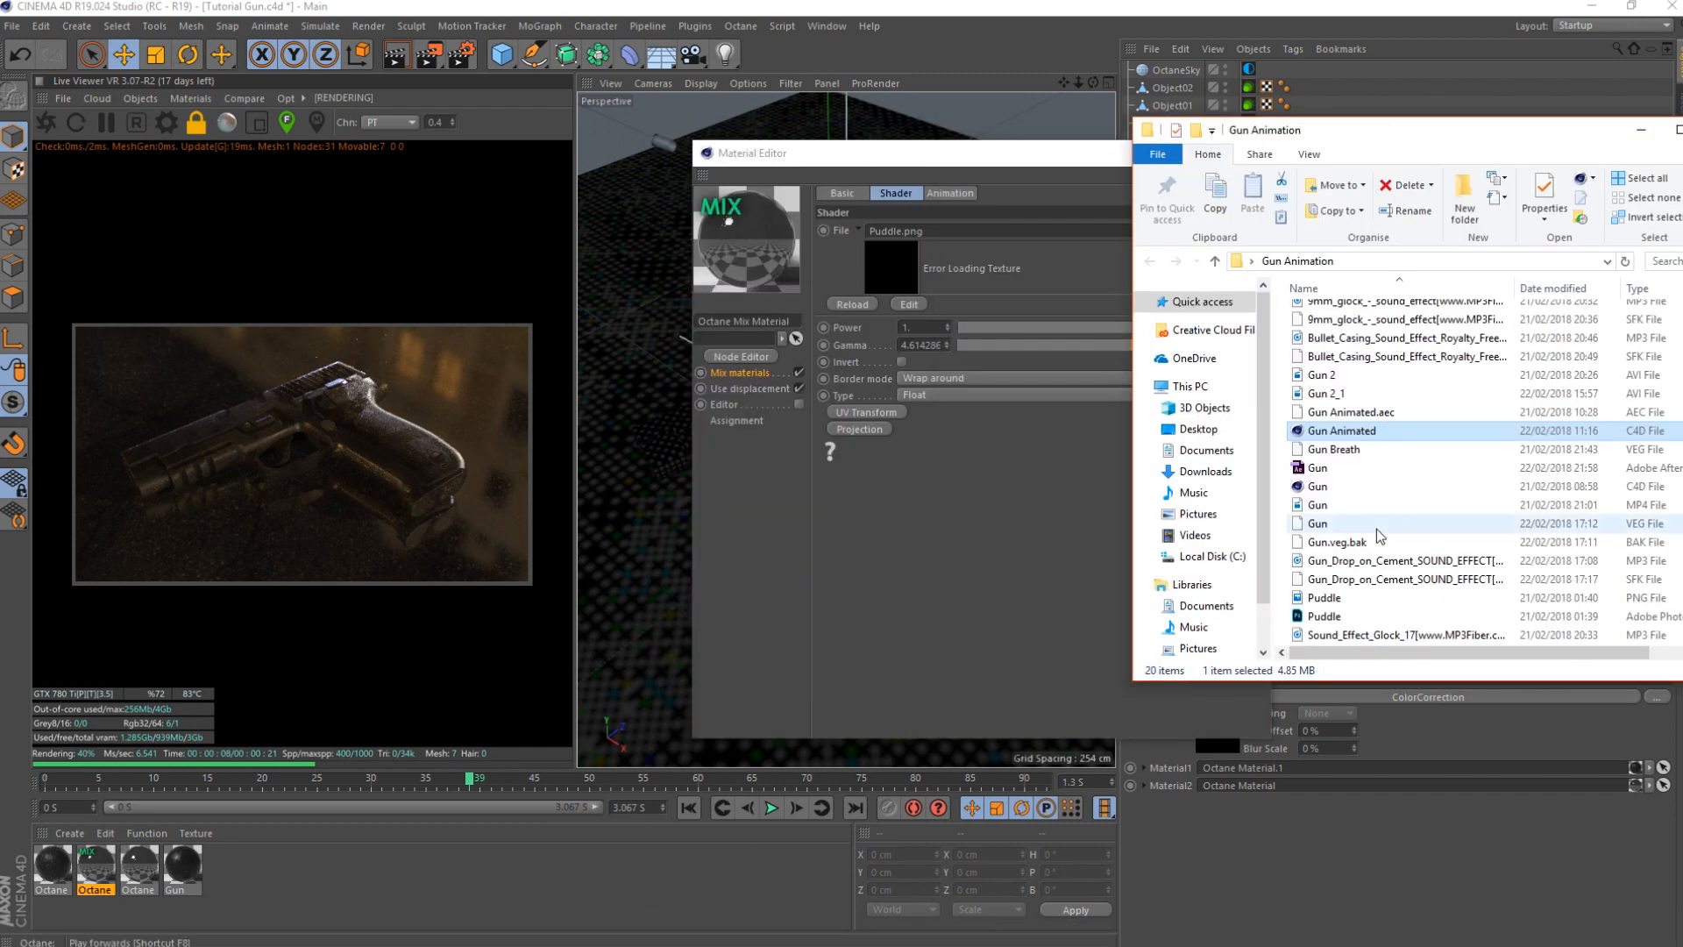
pyautogui.click(1341, 598)
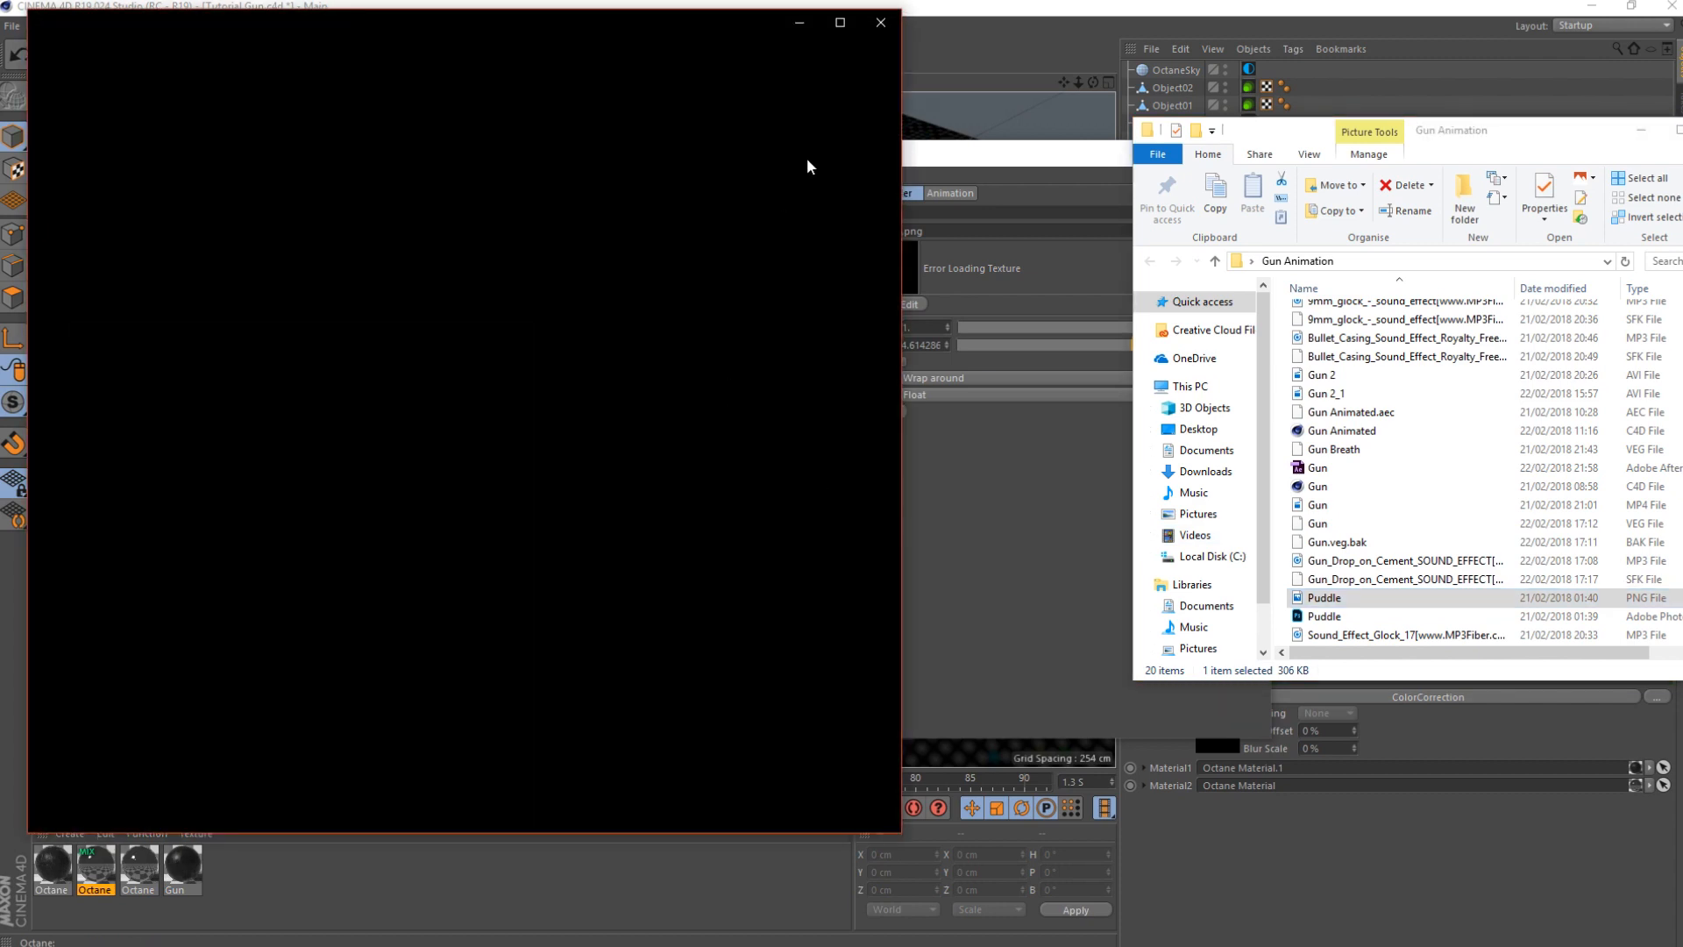
pyautogui.moveTo(1535, 143); pyautogui.dragTo(1389, 145)
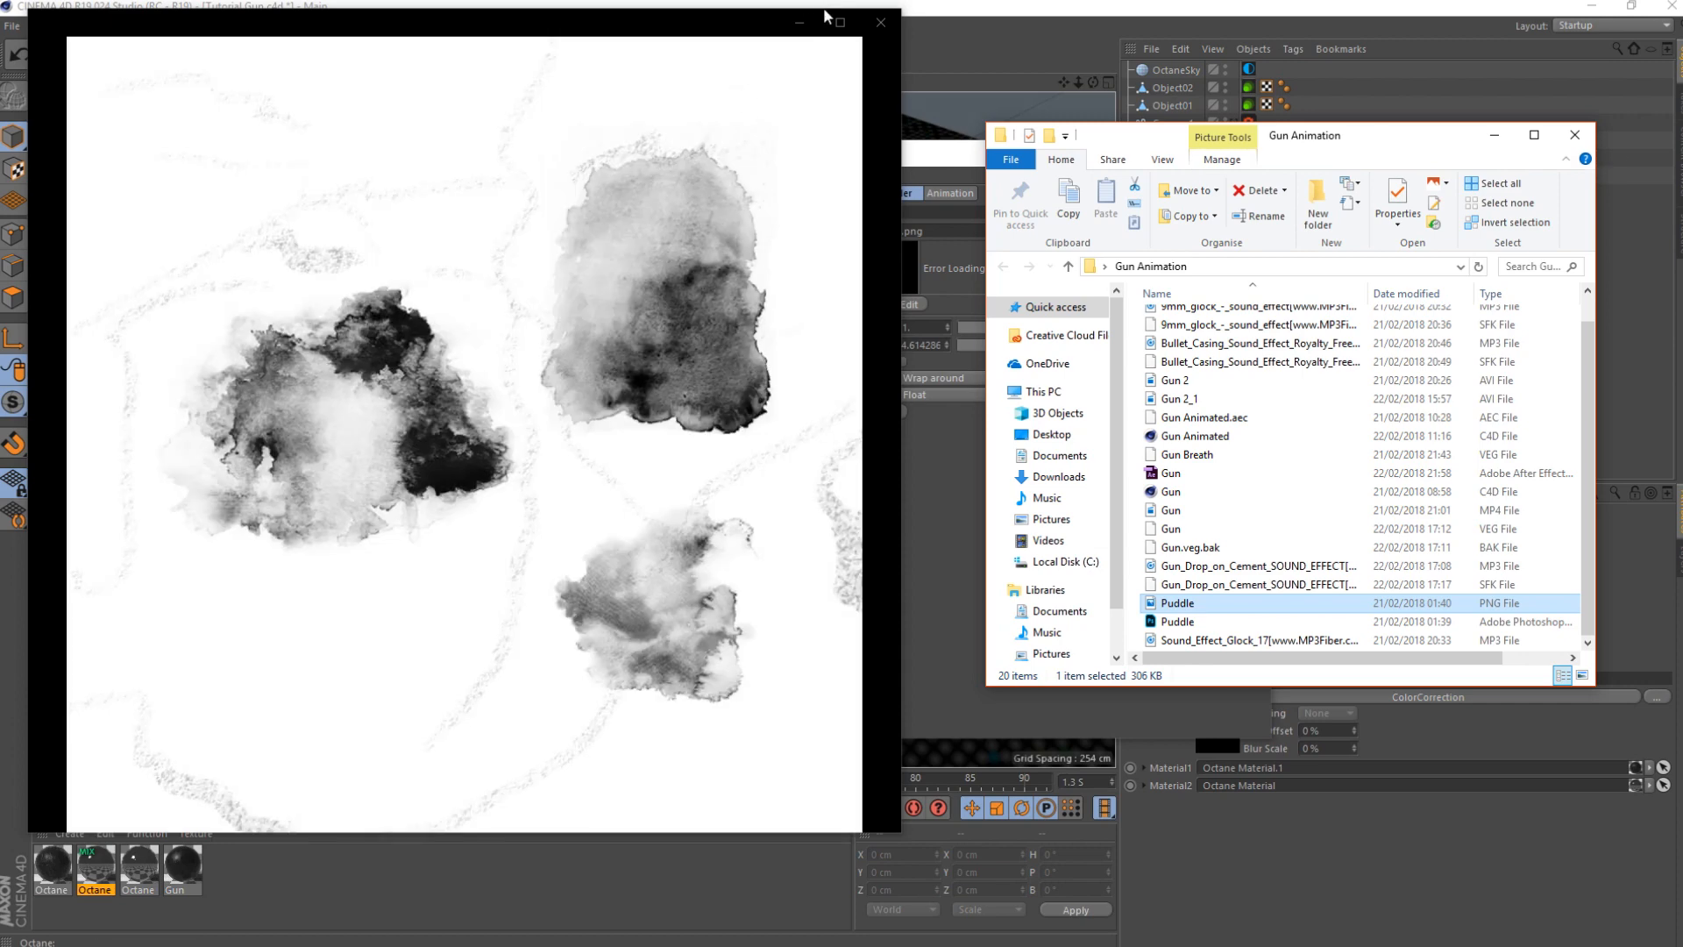
pyautogui.click(887, 16)
# - Load Puddle.png from the Gun Animation folder into the mix material's image texture and close the material
pyautogui.moveTo(1178, 605); pyautogui.dragTo(896, 256)
pyautogui.click(938, 542)
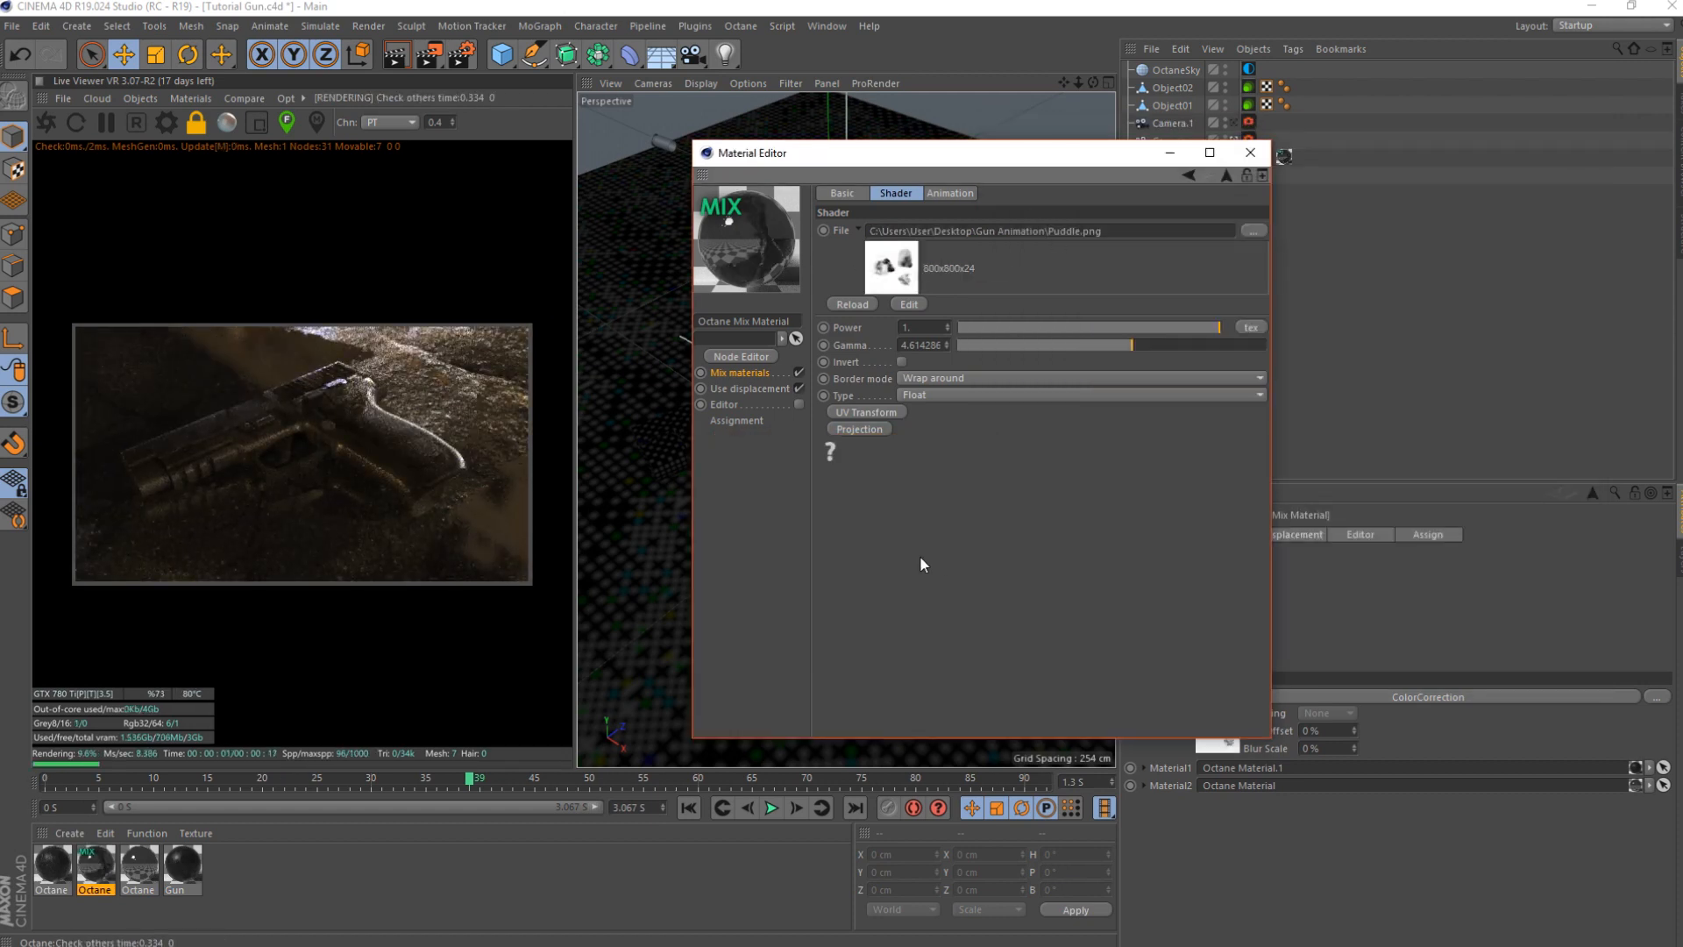
pyautogui.click(1259, 155)
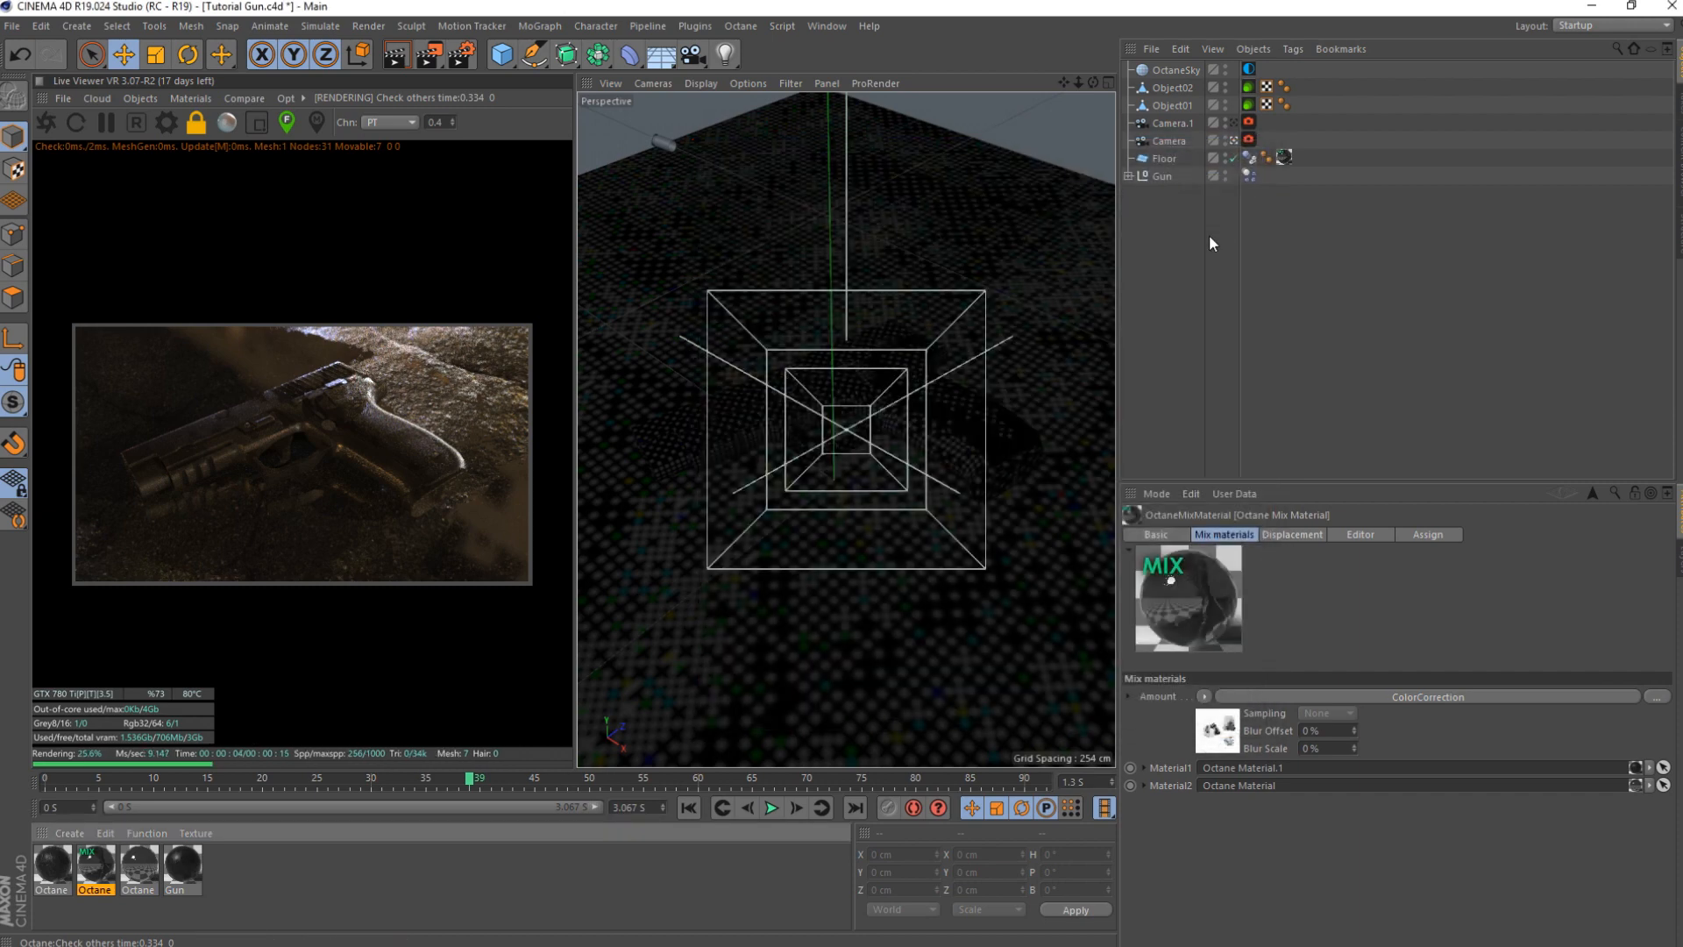
# - Move the Floor plane horizontally to about X 111 cm and Z -117 cm, keeping Y at 0 cm
pyautogui.click(1167, 160)
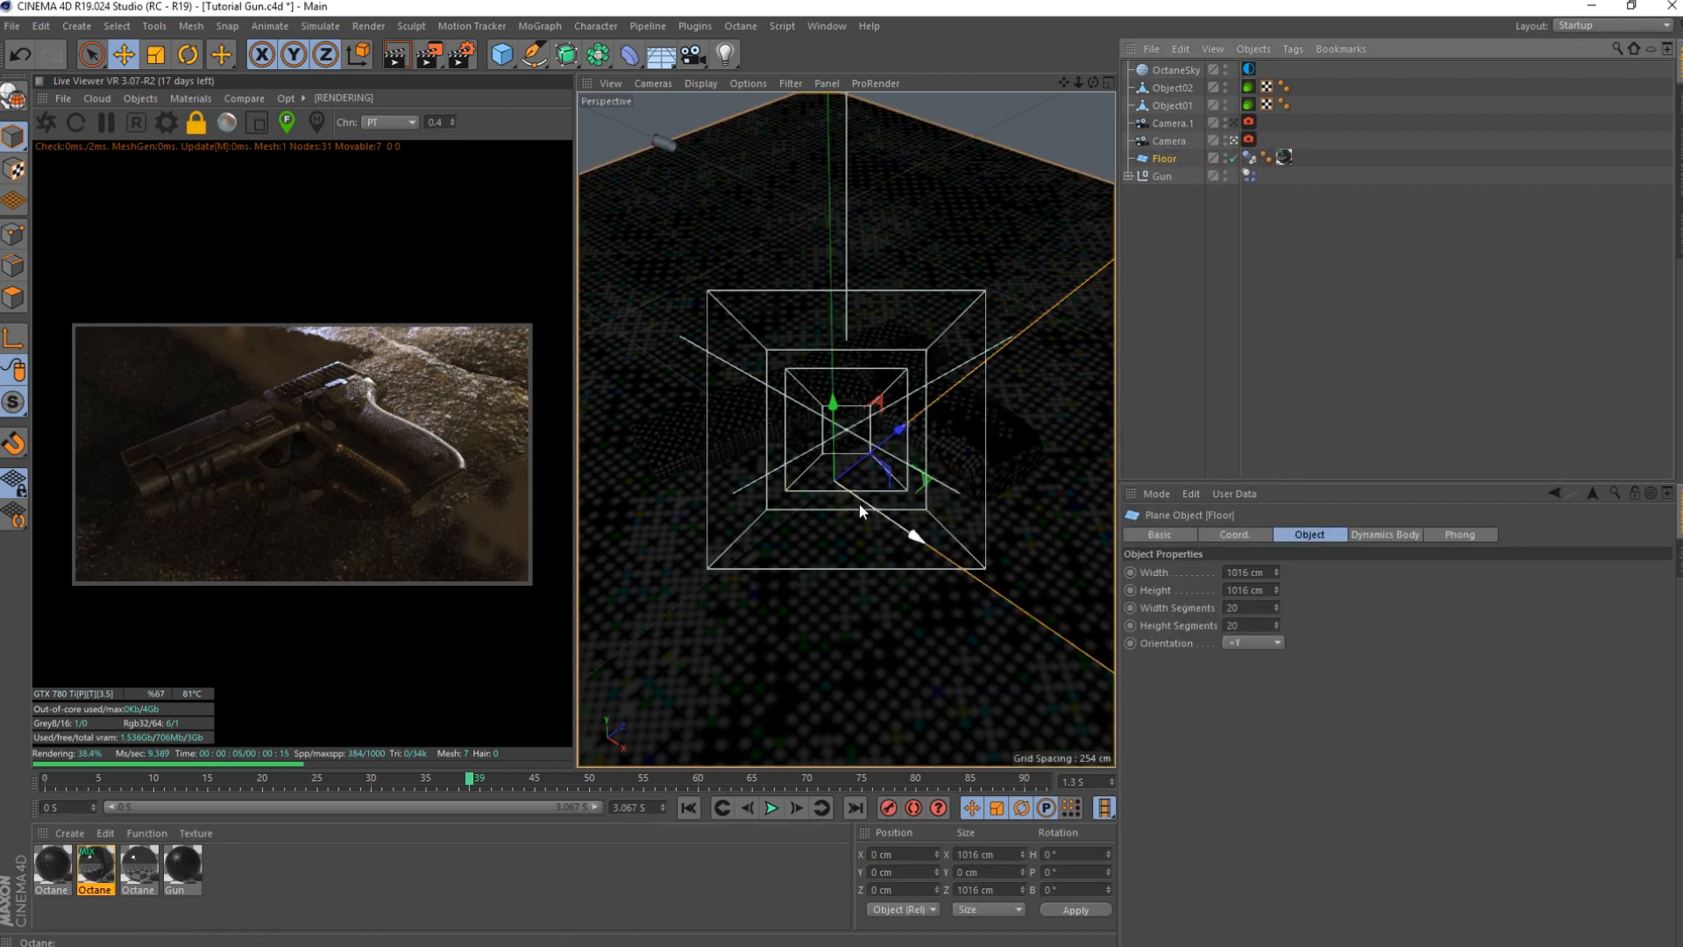
pyautogui.moveTo(859, 507); pyautogui.dragTo(920, 607)
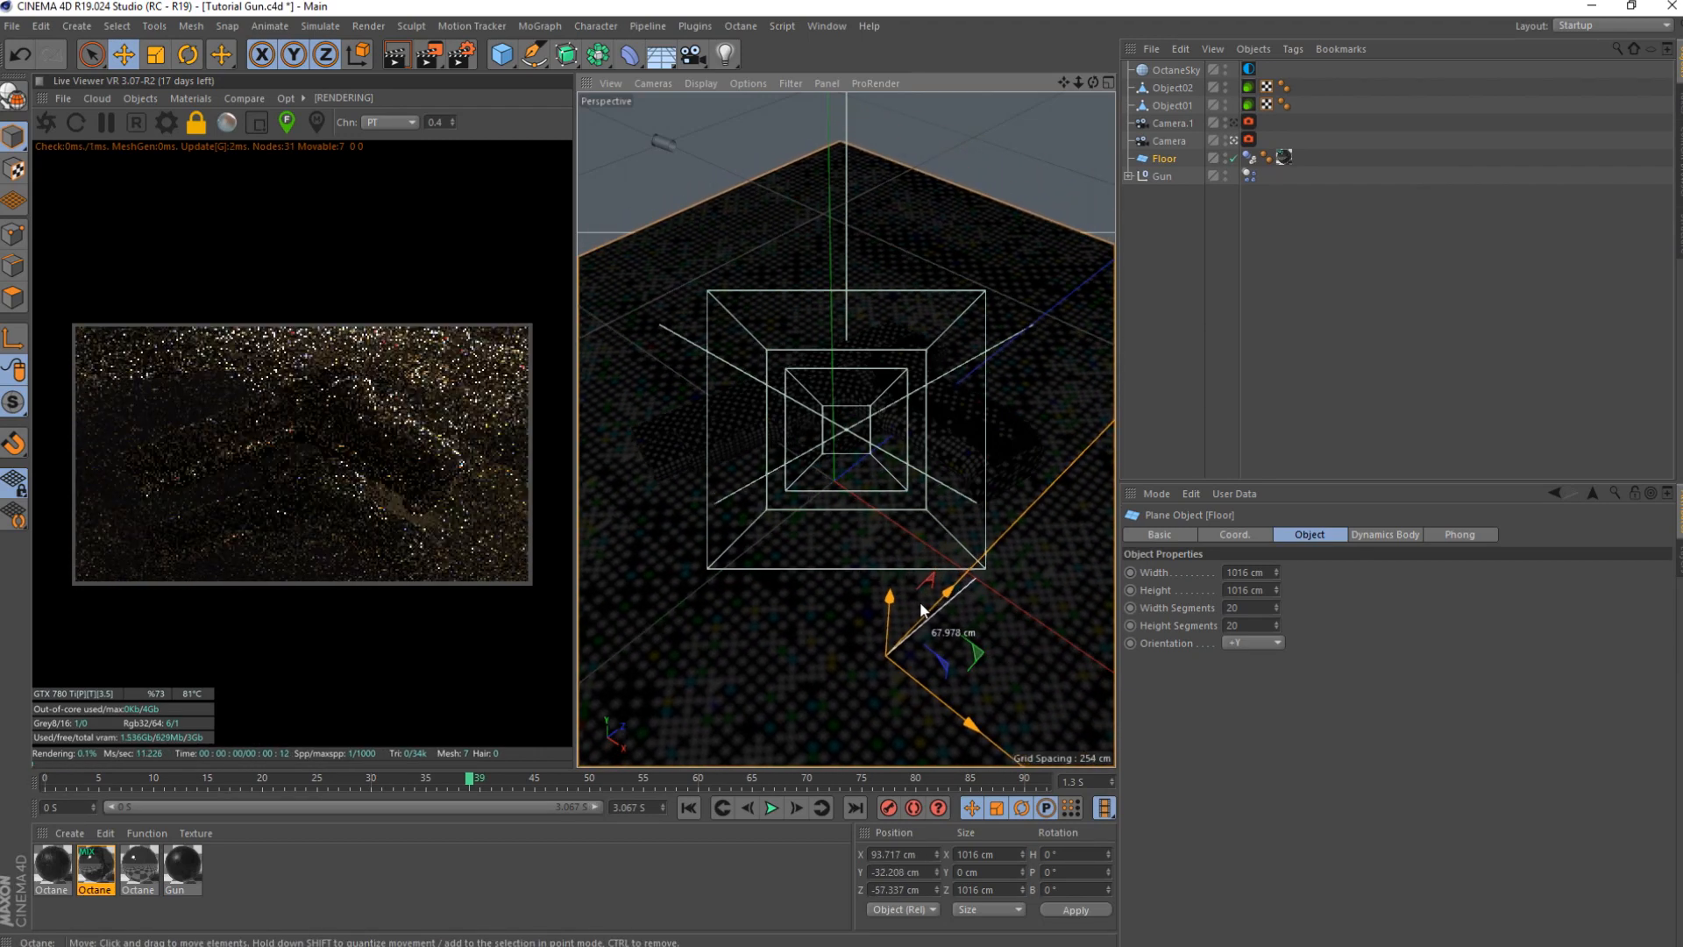
pyautogui.hotkey('ctrl', 'z')
pyautogui.moveTo(1035, 520); pyautogui.dragTo(873, 630)
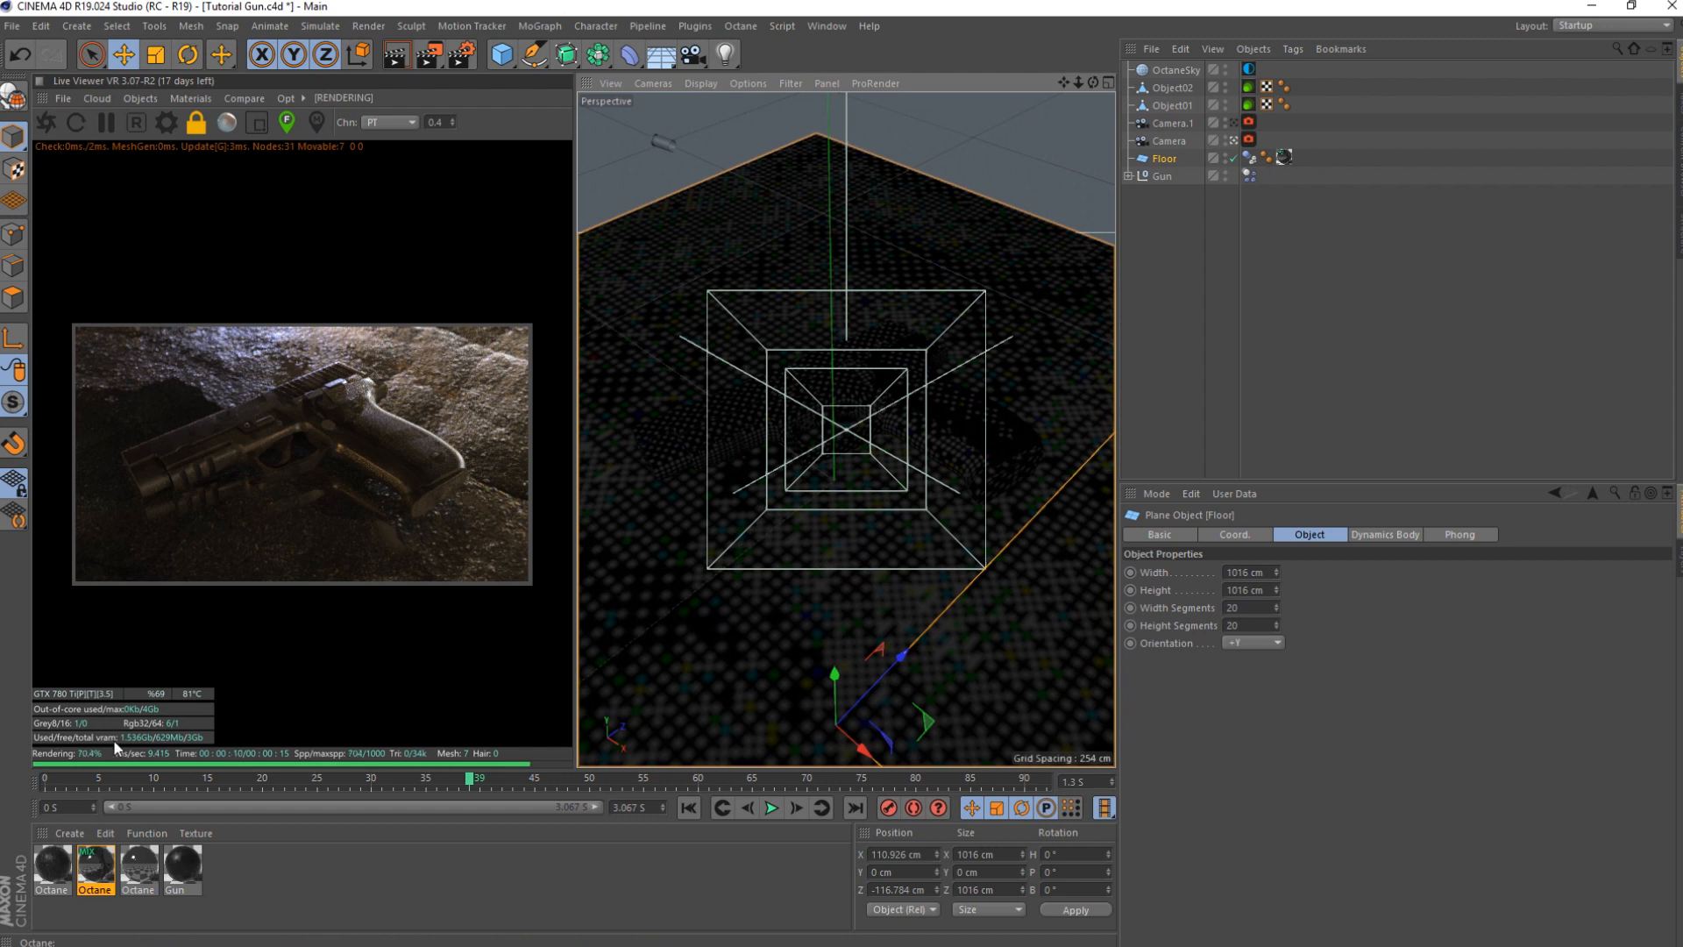
# - Return the timeline to frame 0 and save the scene
pyautogui.click(302, 849)
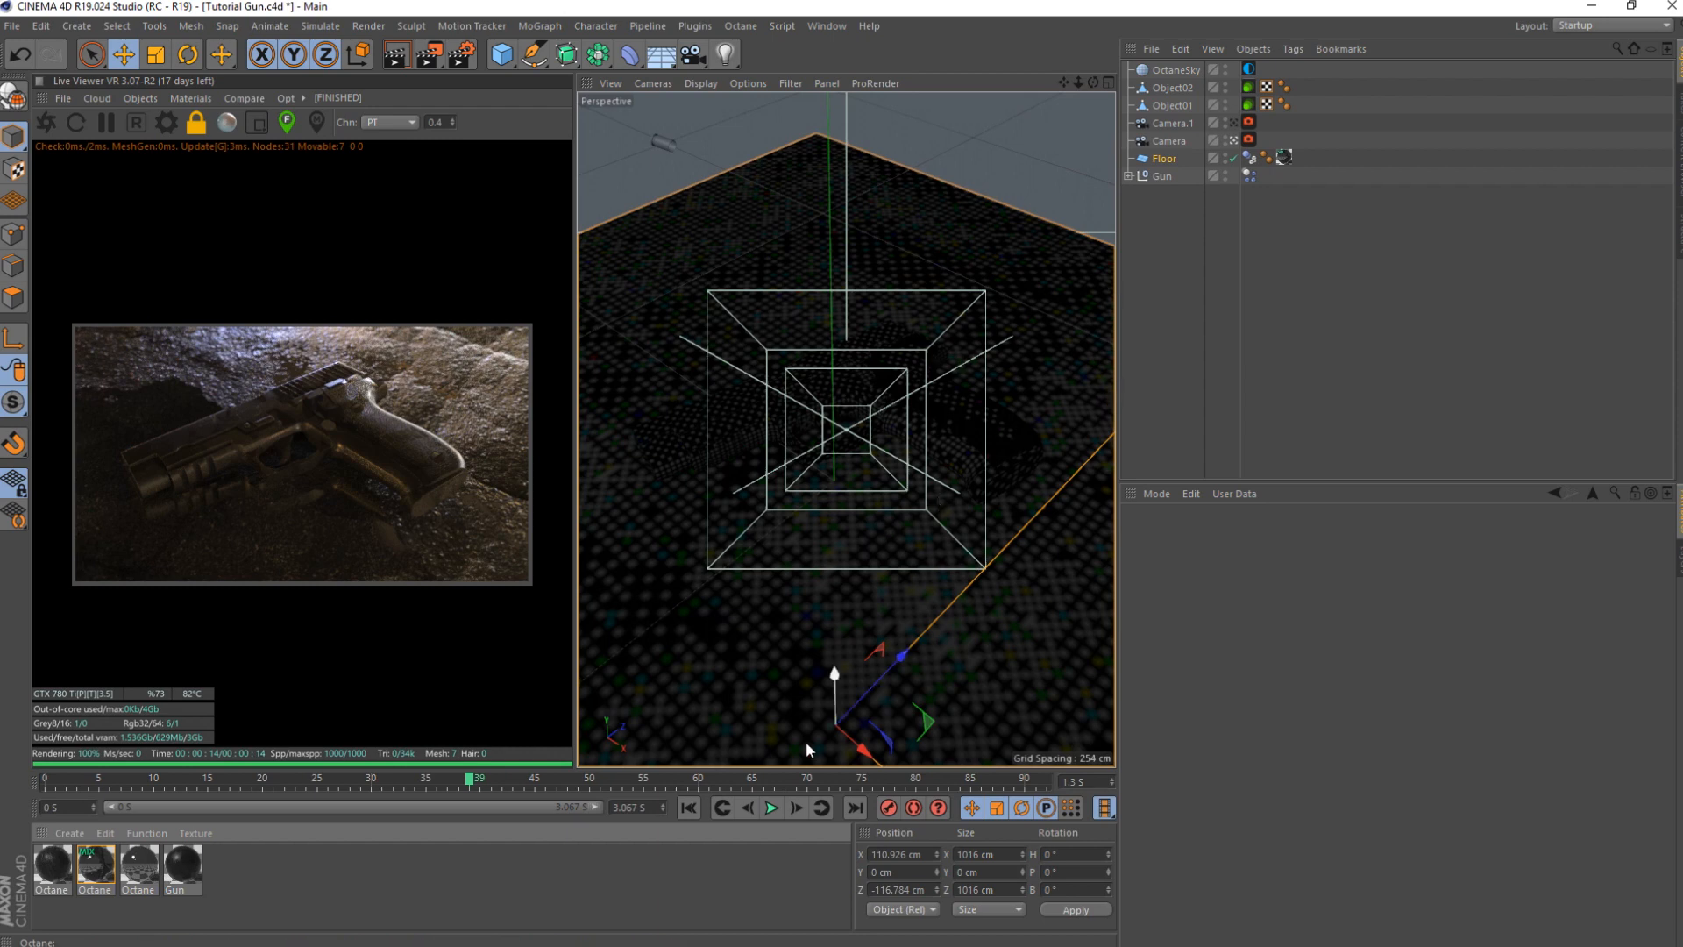
pyautogui.click(688, 807)
pyautogui.hotkey('ctrl', 's')
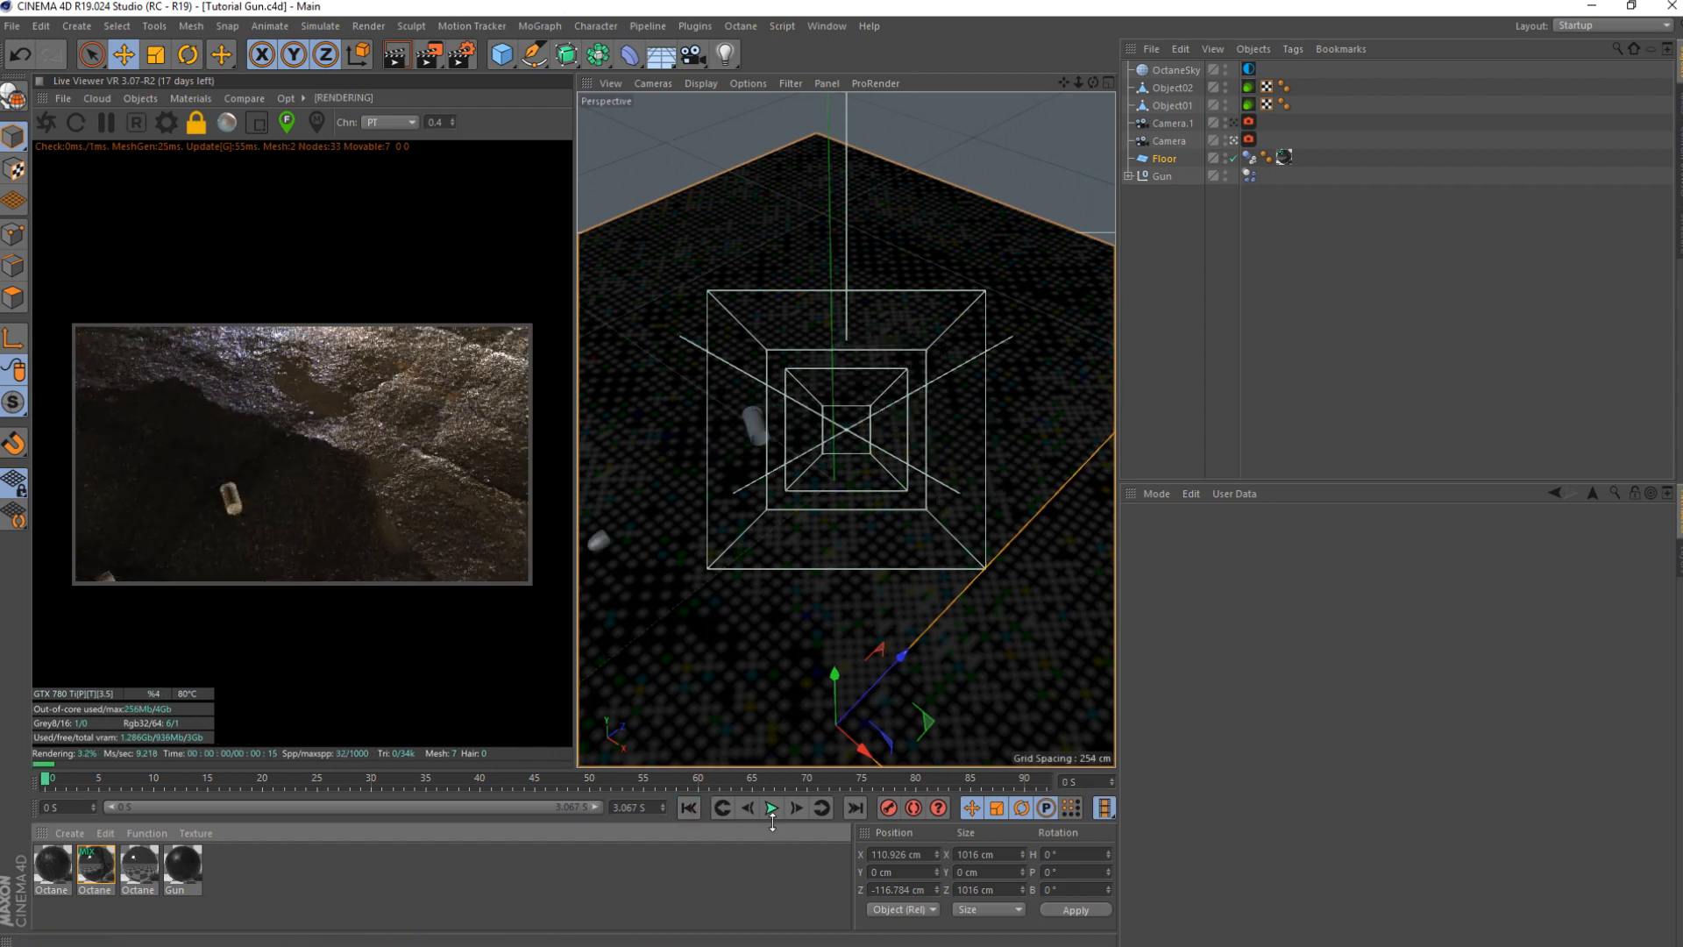
# - Examine the visibility settings on the Octane object tags of Object01 and Object02, checking Object02's at frames 7 and 0
pyautogui.click(1234, 200)
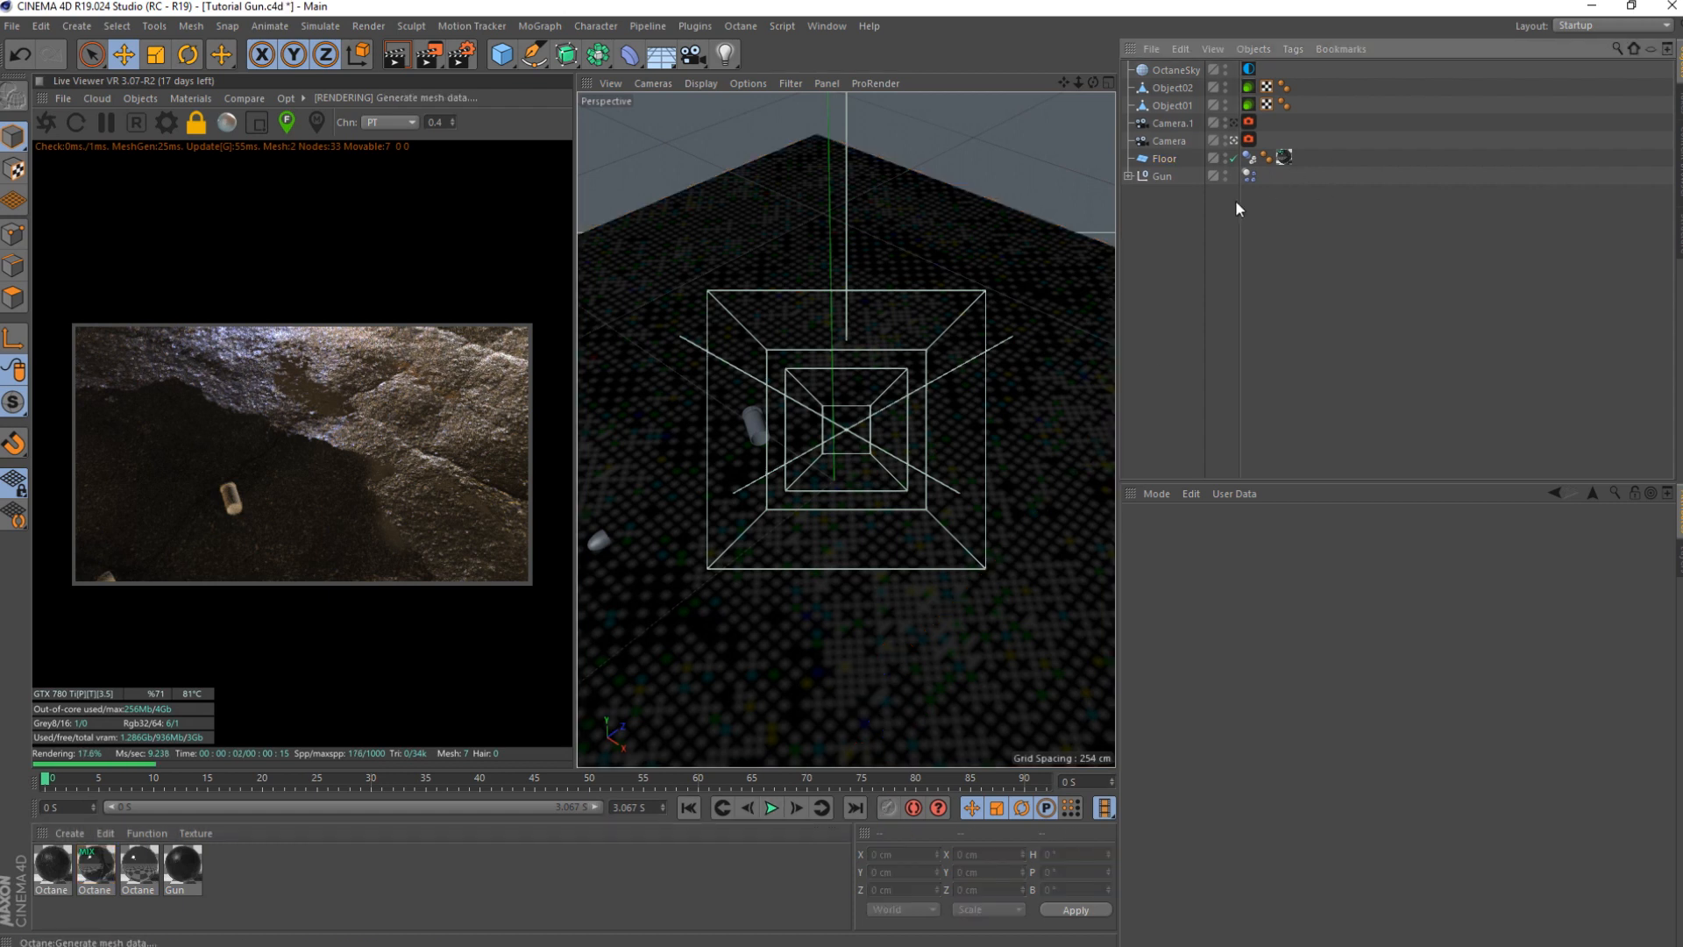
pyautogui.click(1248, 105)
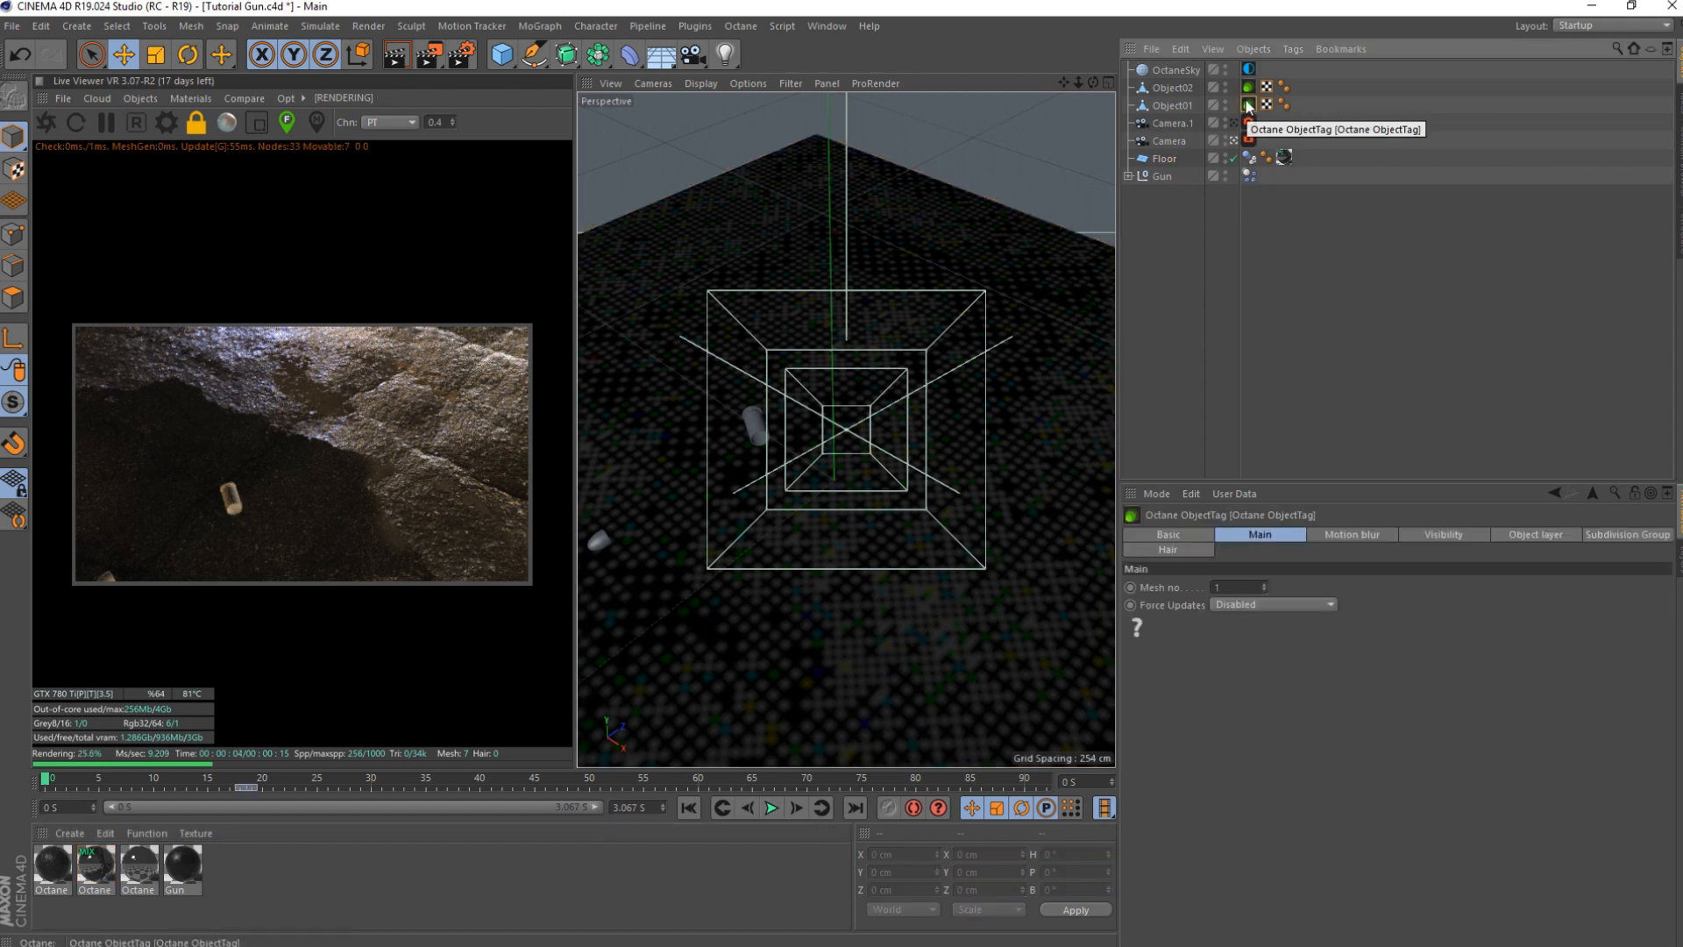
pyautogui.click(1413, 533)
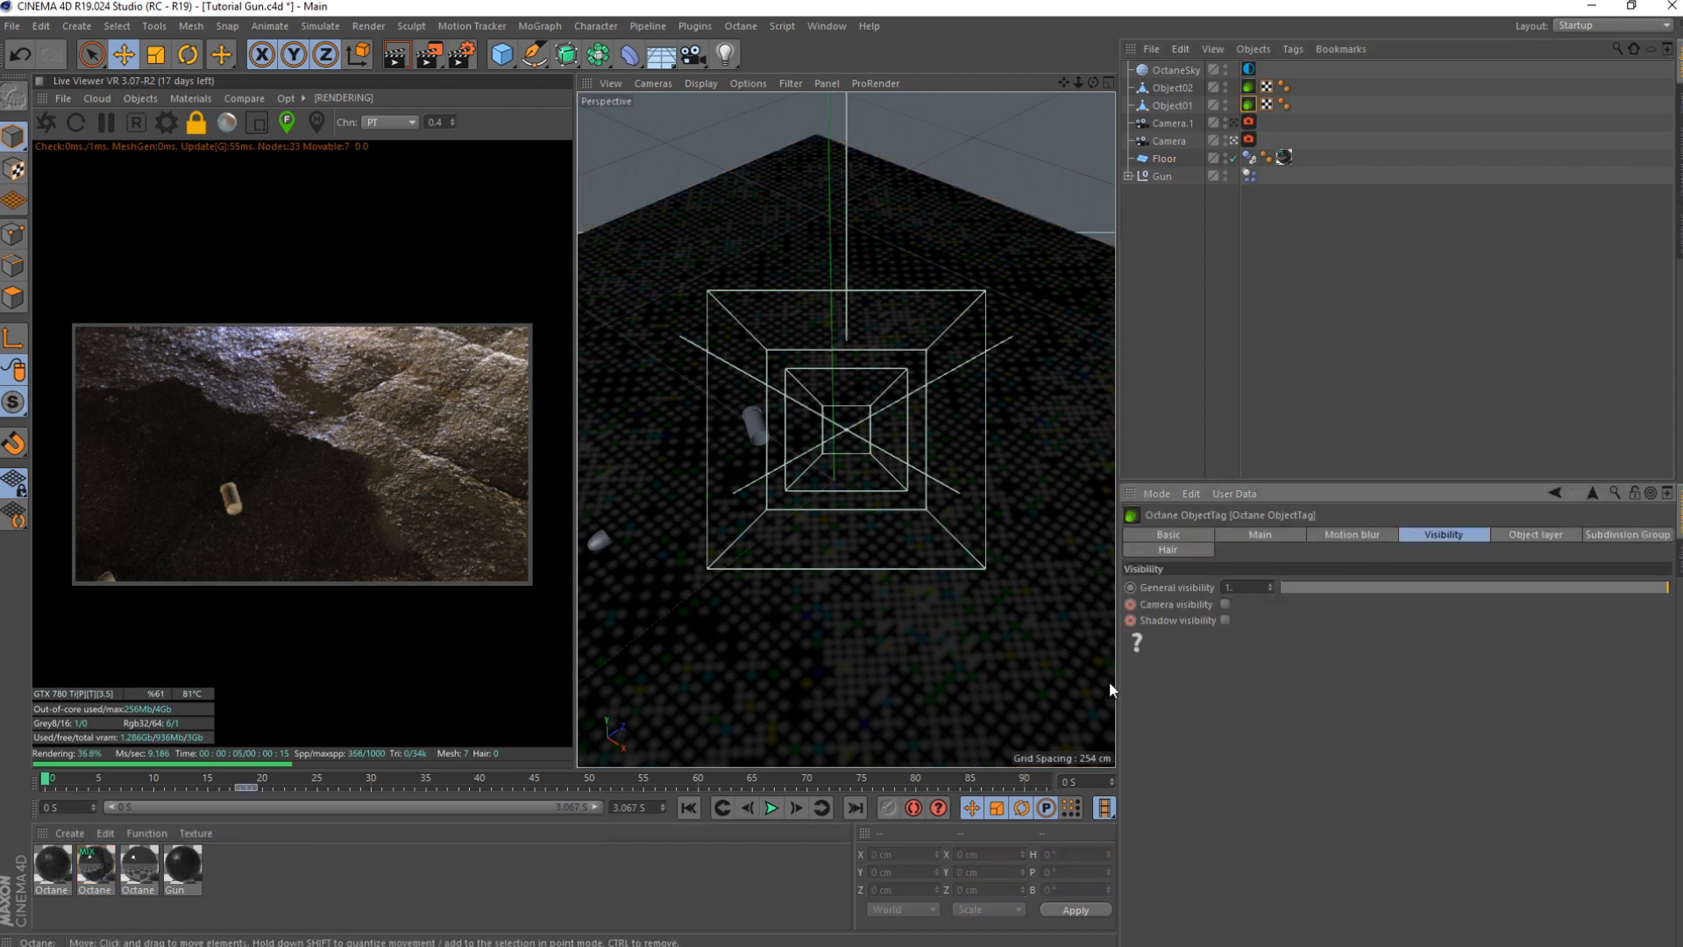
pyautogui.click(1248, 88)
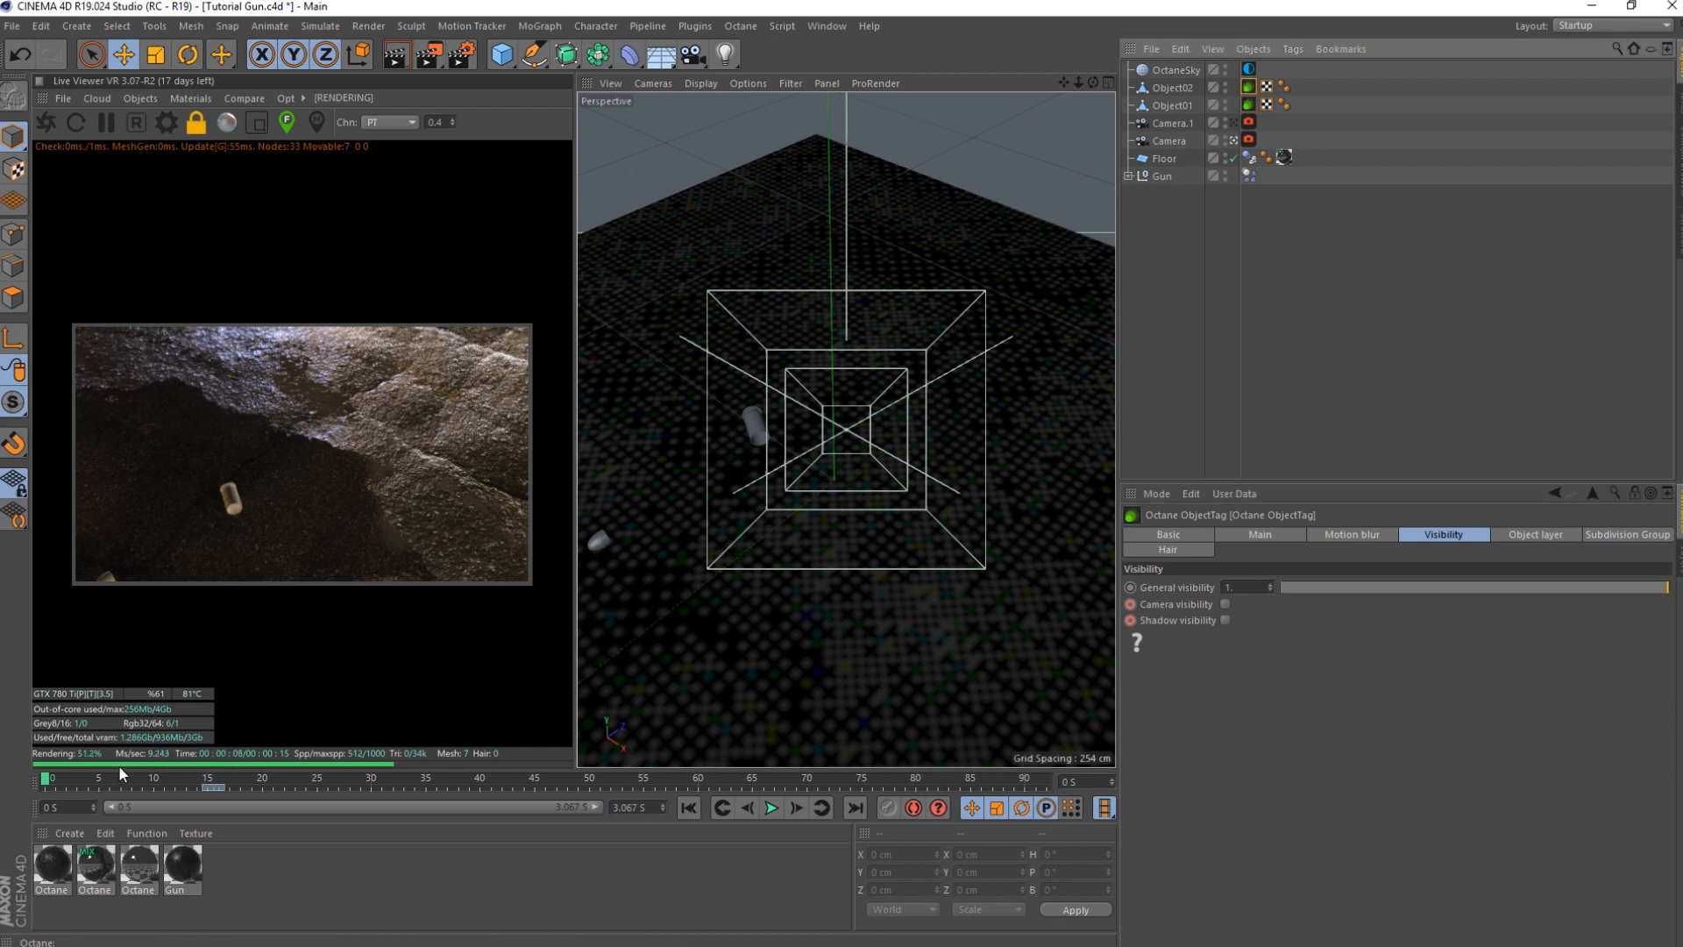
pyautogui.click(121, 783)
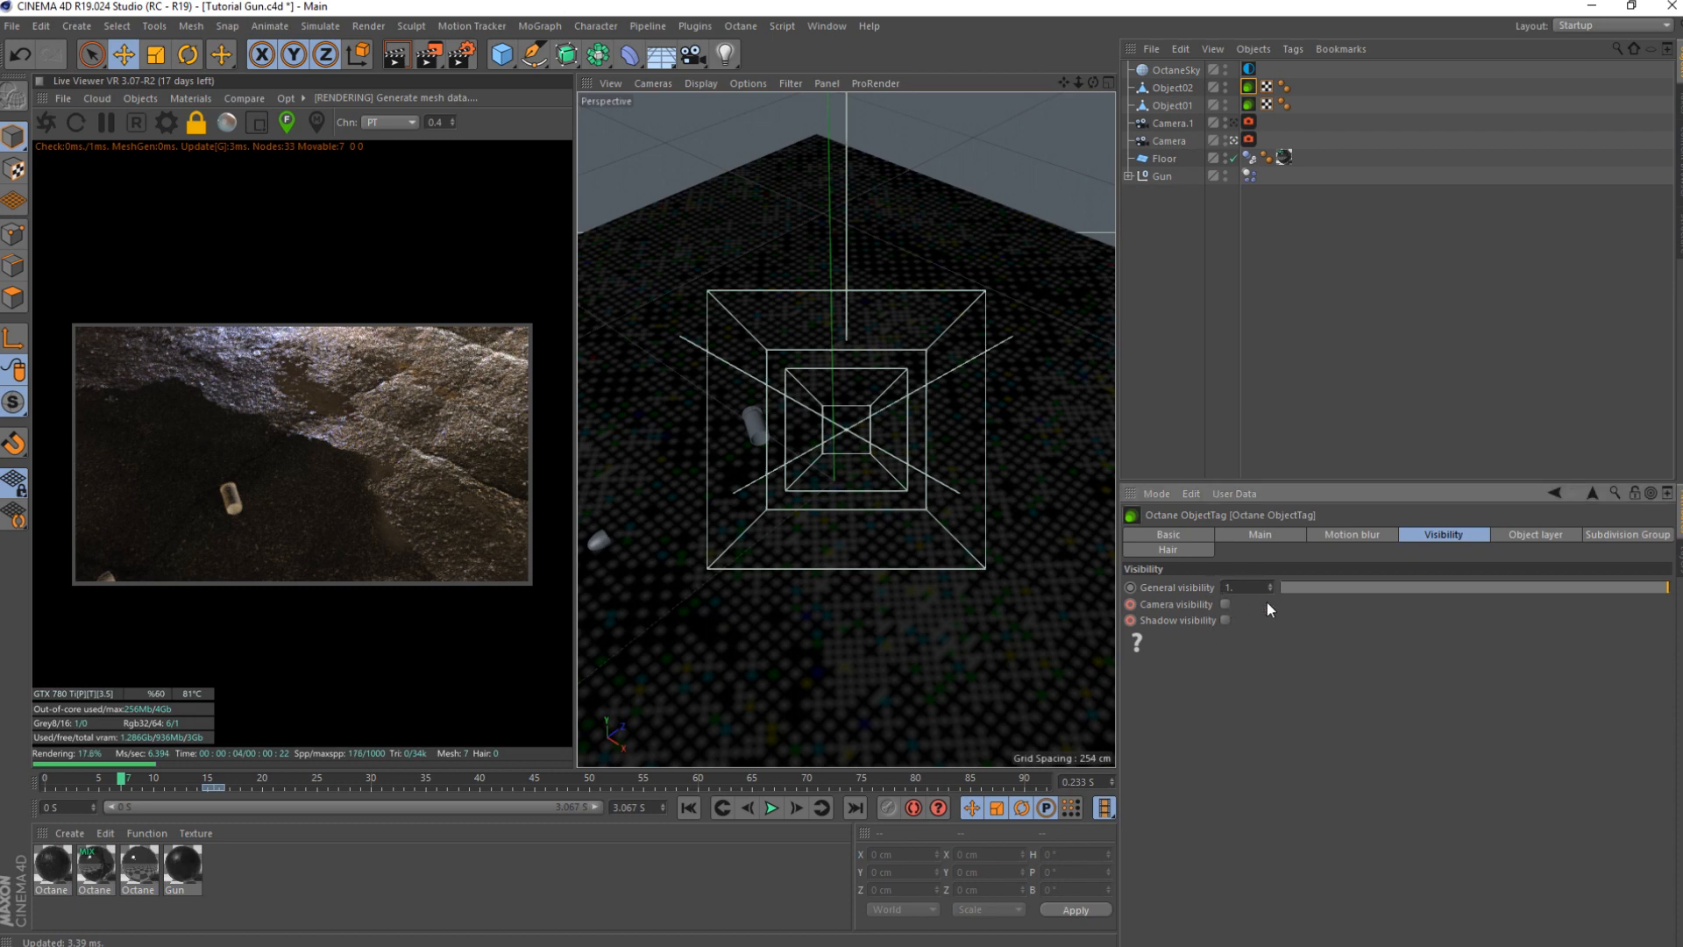
pyautogui.moveTo(120, 779); pyautogui.dragTo(44, 777)
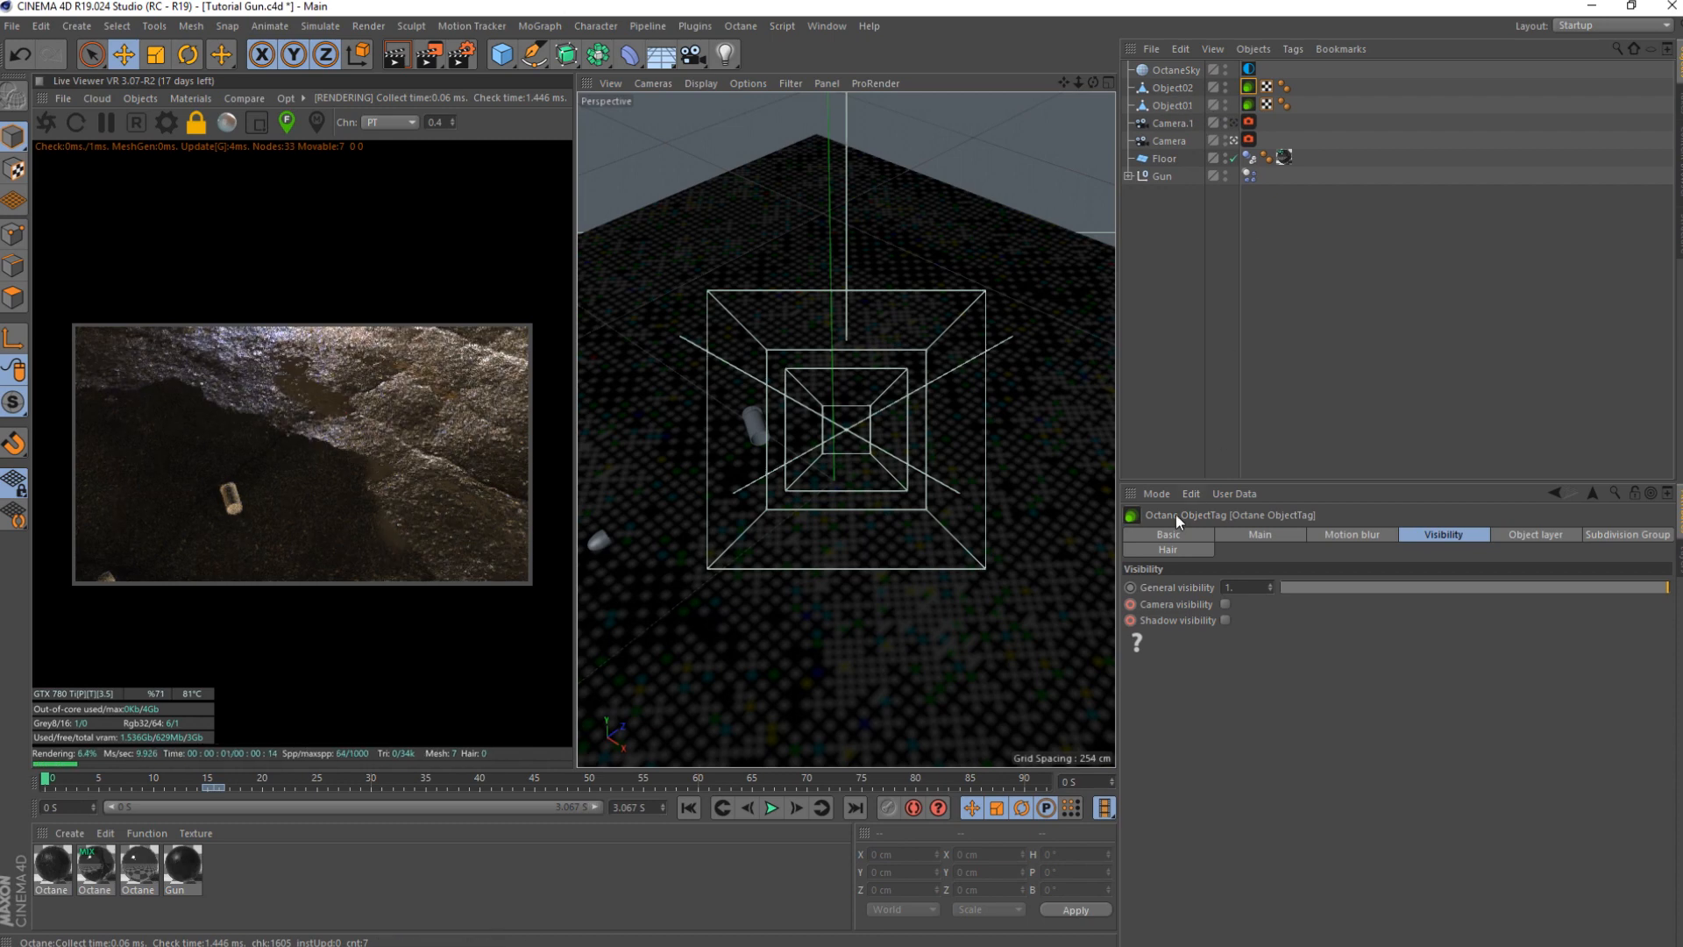
# - Lower Object02's general visibility to about 0.27 at frame 15, reduce it at frame 16, and open Object01's Octane object tag
pyautogui.click(207, 778)
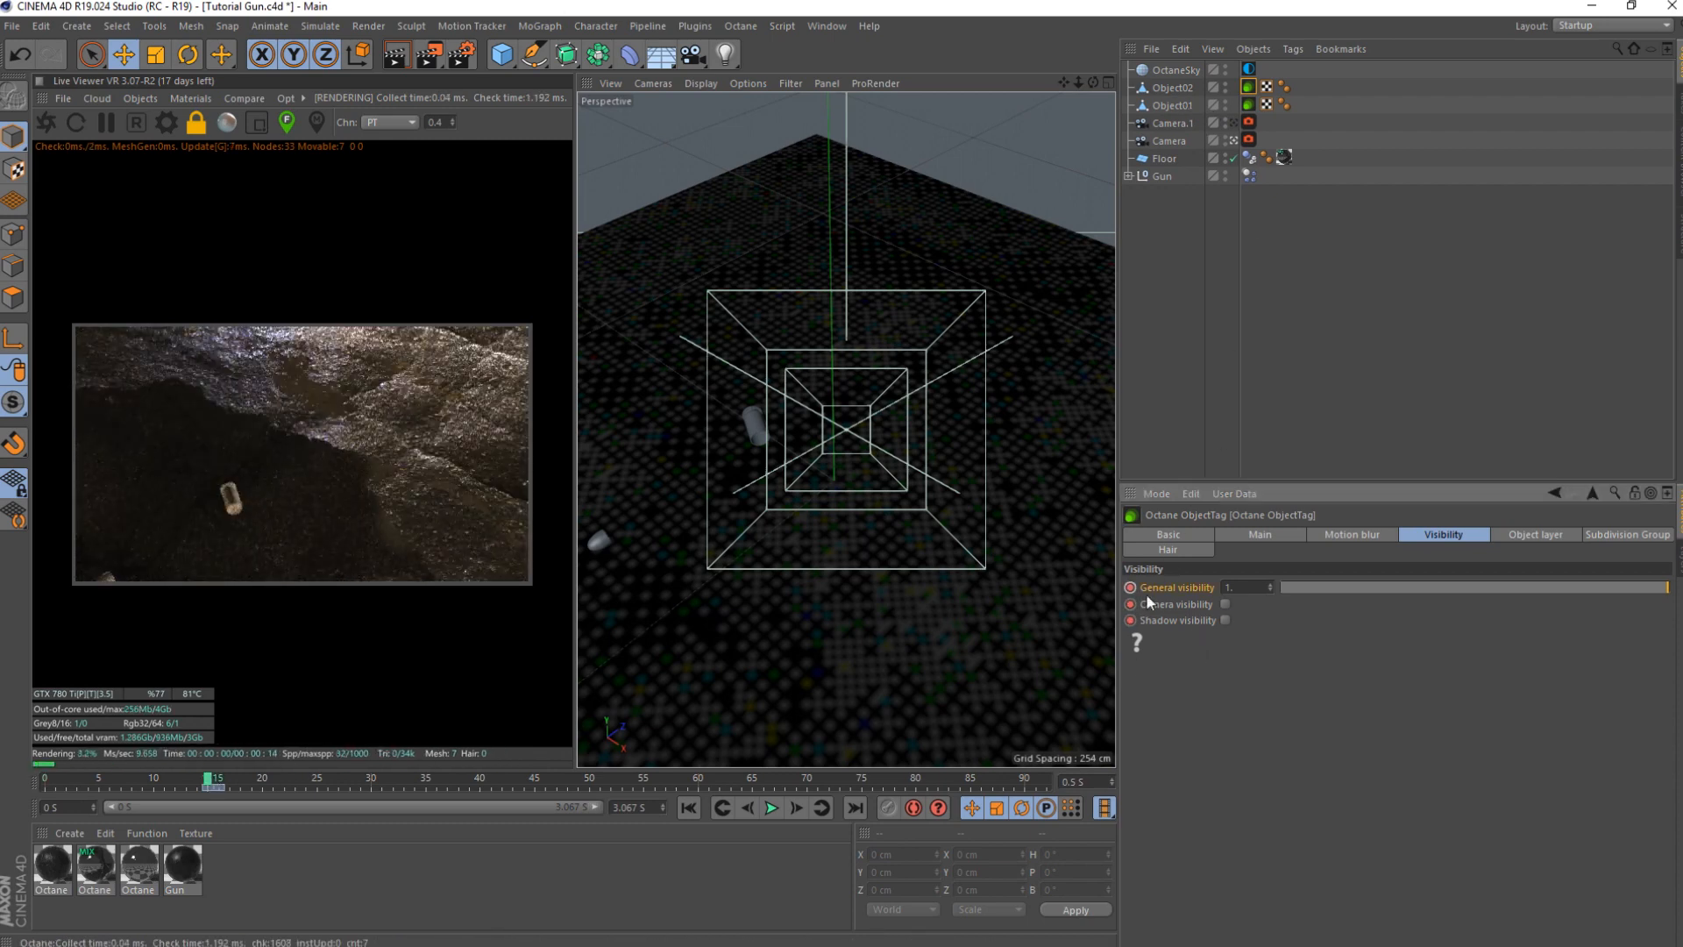
pyautogui.moveTo(1383, 588); pyautogui.dragTo(1381, 589)
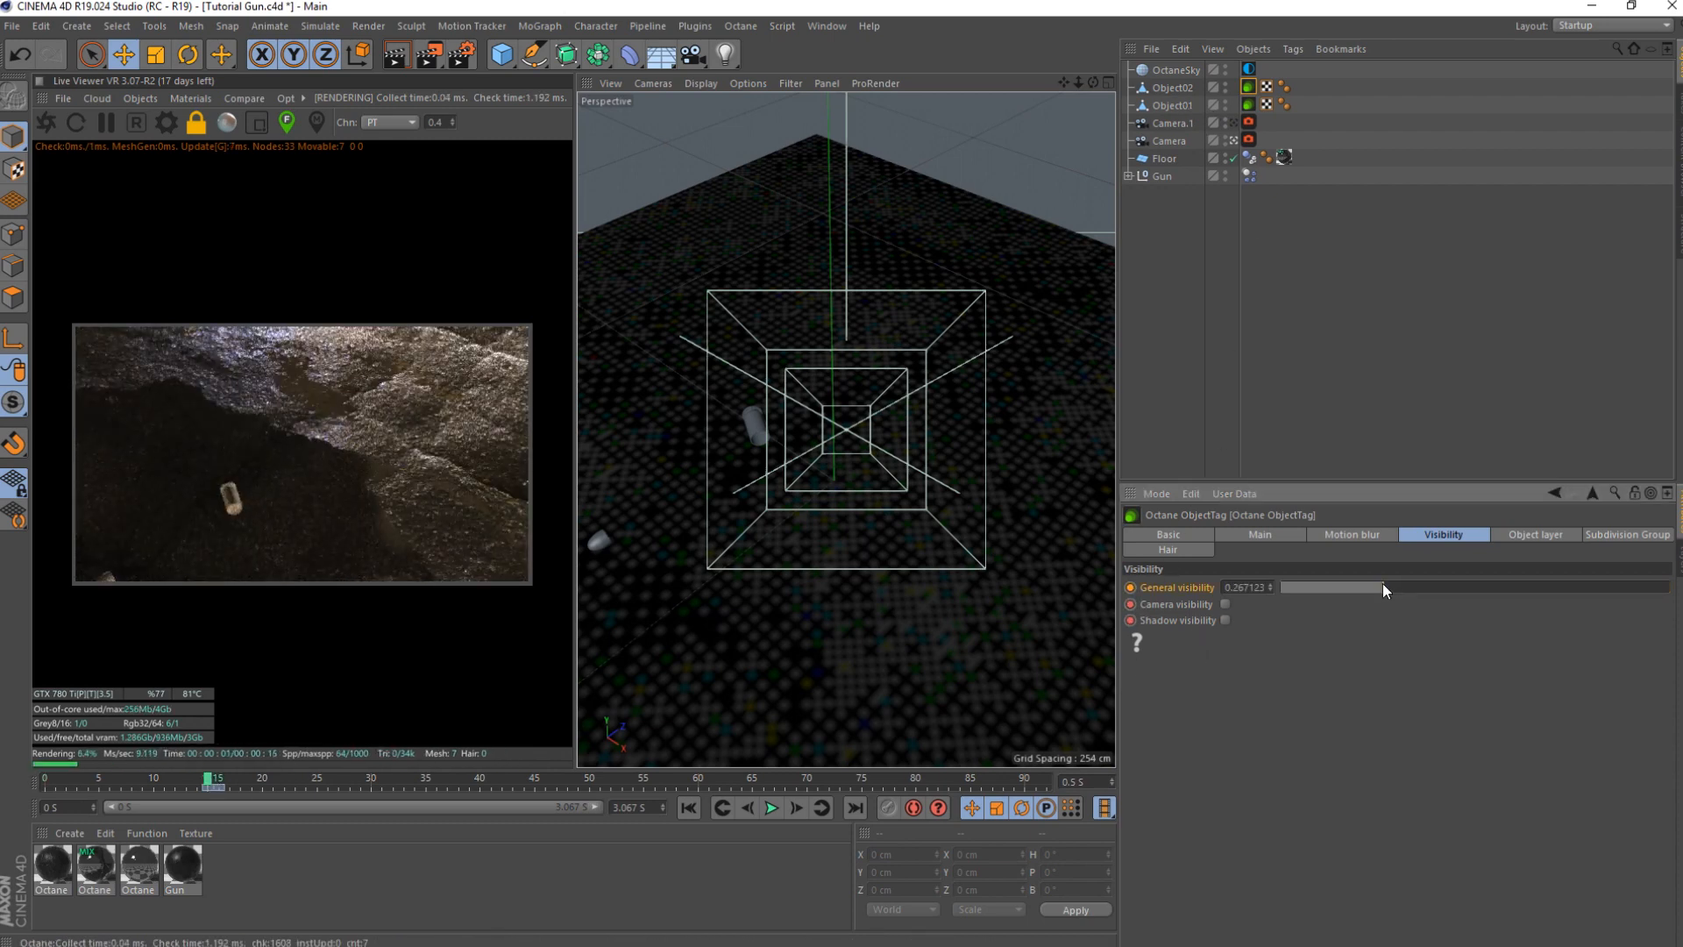
pyautogui.click(796, 807)
pyautogui.moveTo(1285, 585); pyautogui.dragTo(1271, 586)
pyautogui.click(1249, 105)
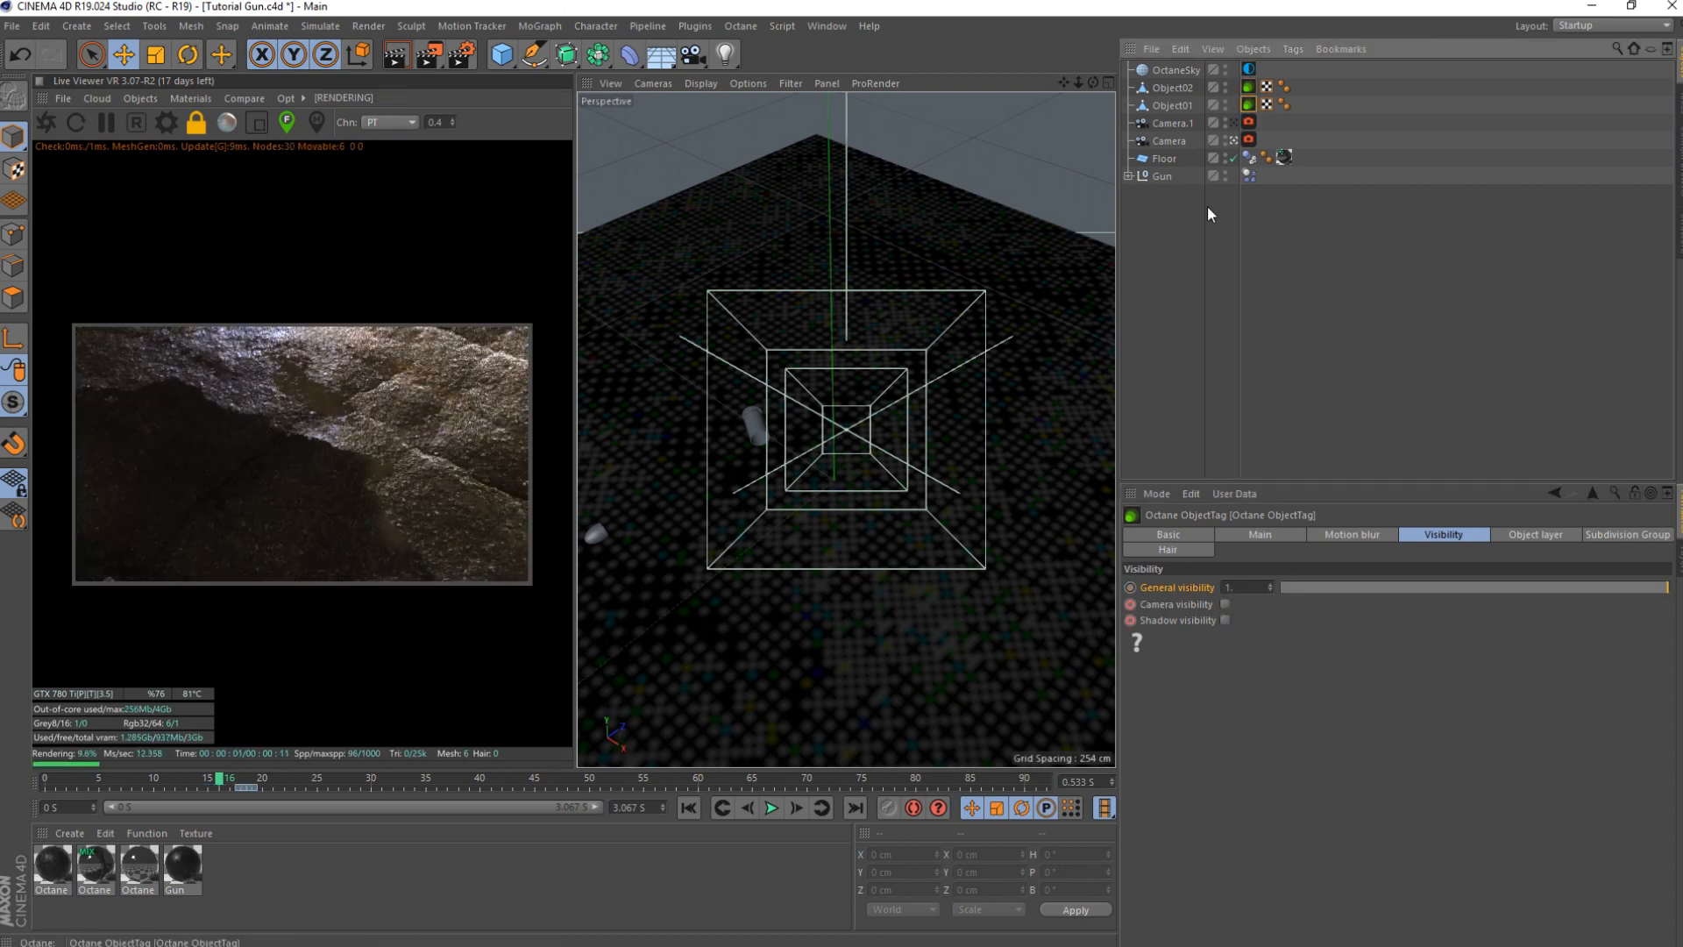
# - Set Object01's general visibility to 0 at frame 18 and keyframe it at 1 on frame 19
pyautogui.click(237, 778)
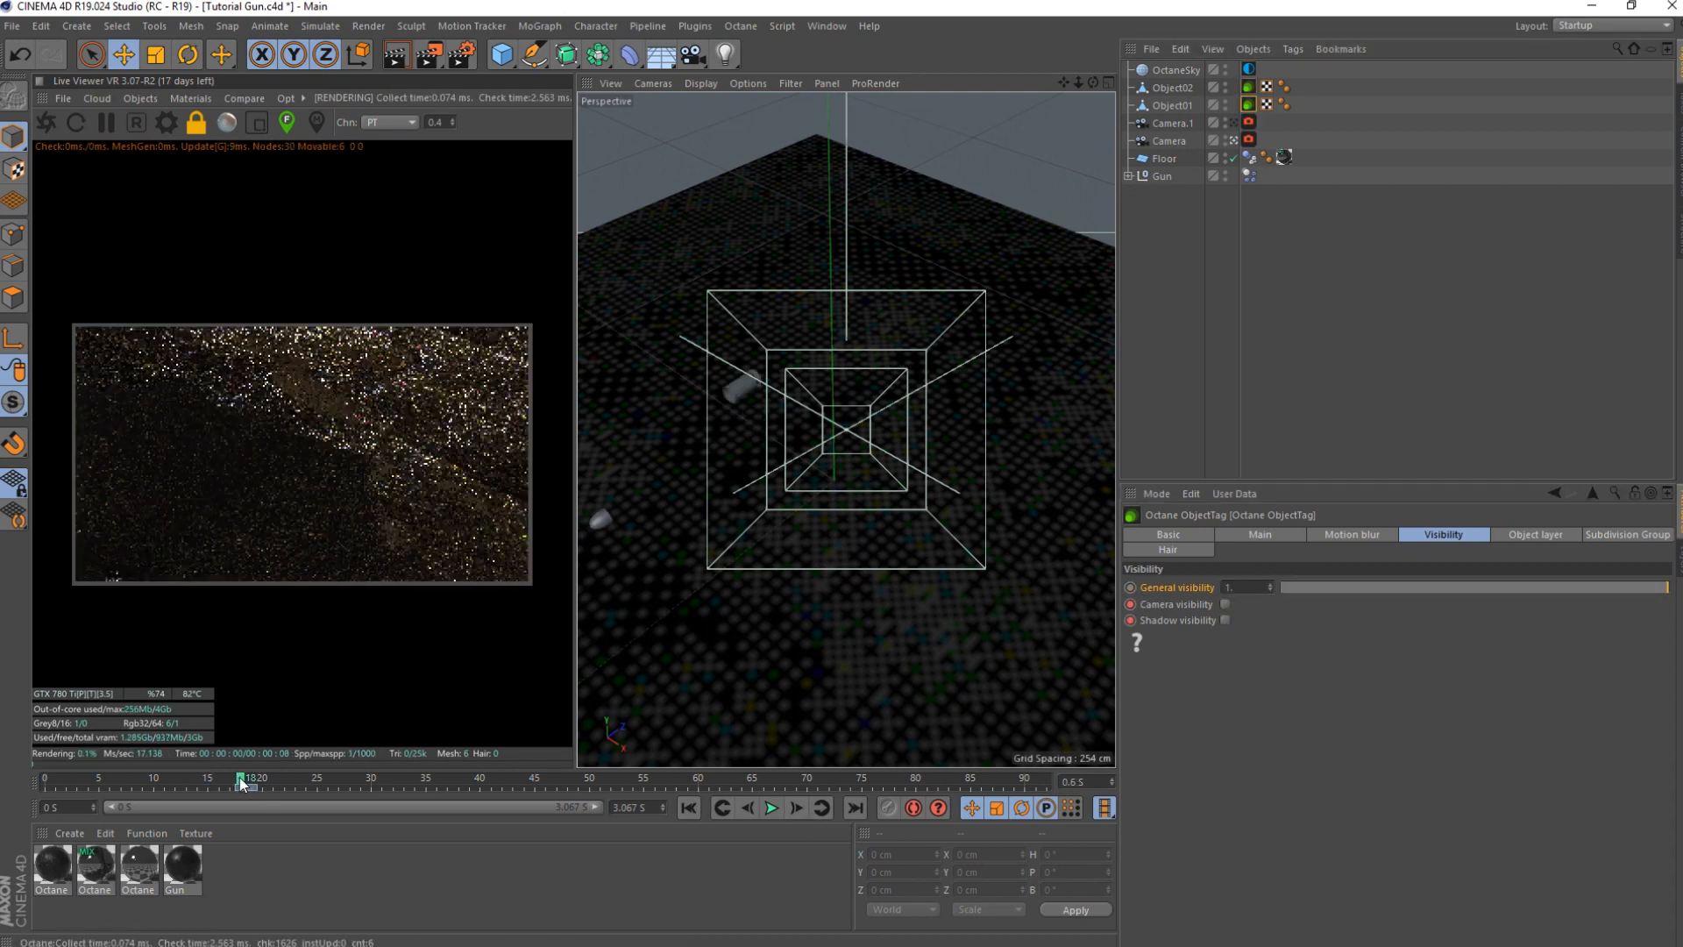
pyautogui.moveTo(1560, 586); pyautogui.dragTo(1204, 614)
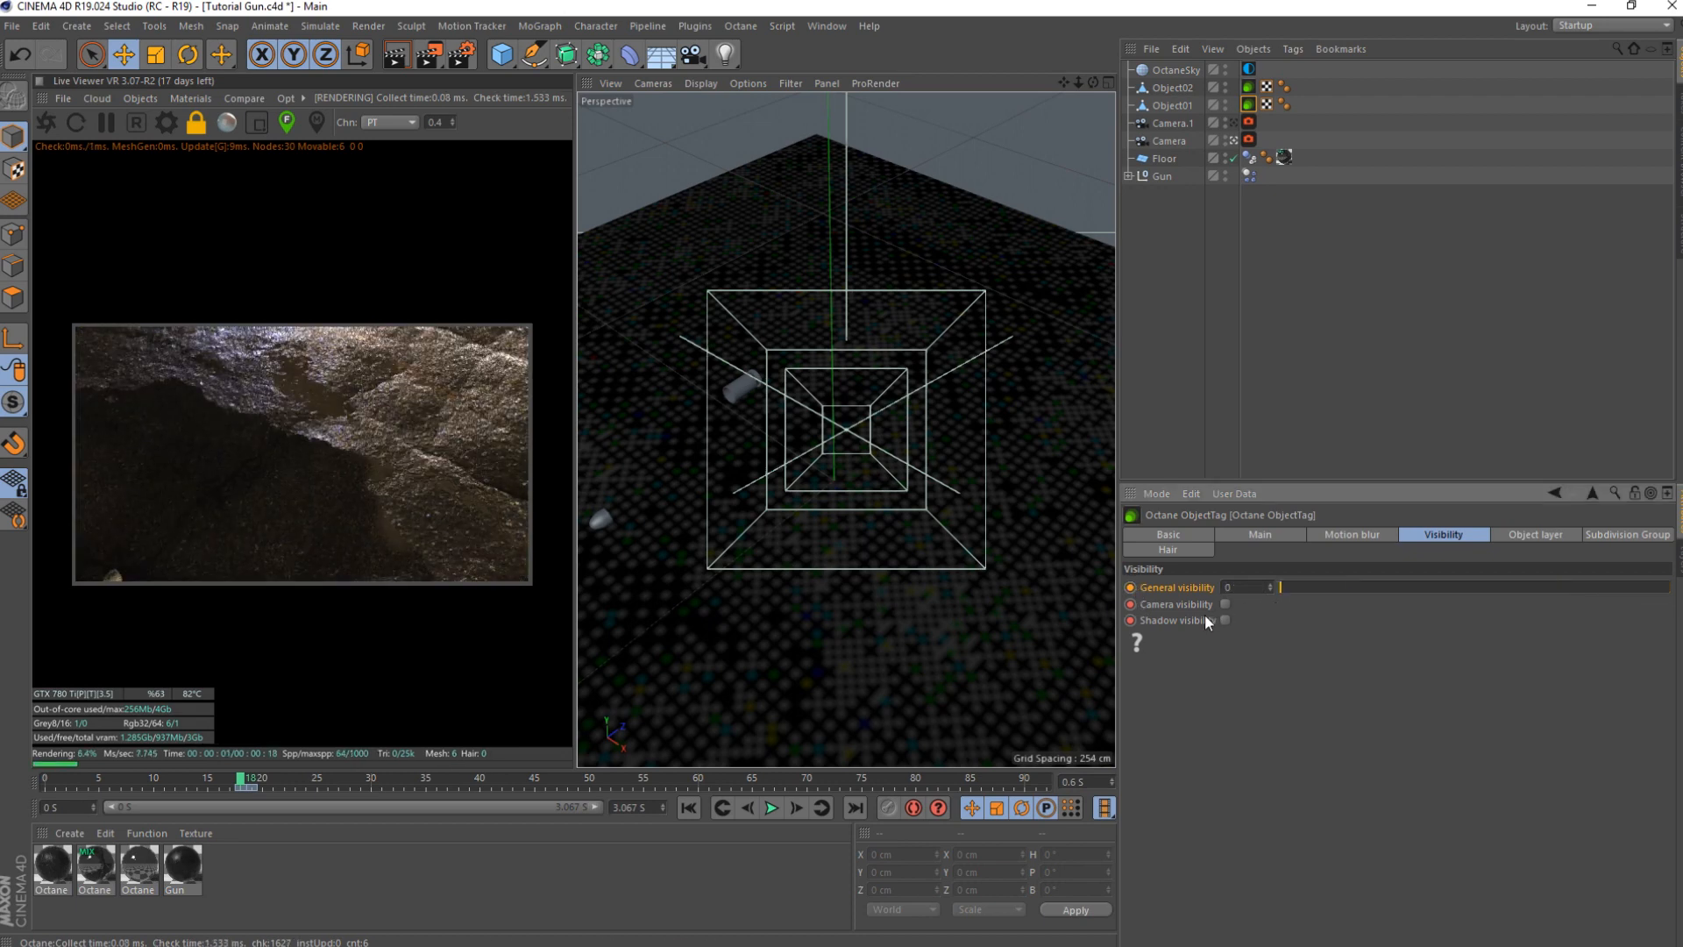
pyautogui.click(795, 807)
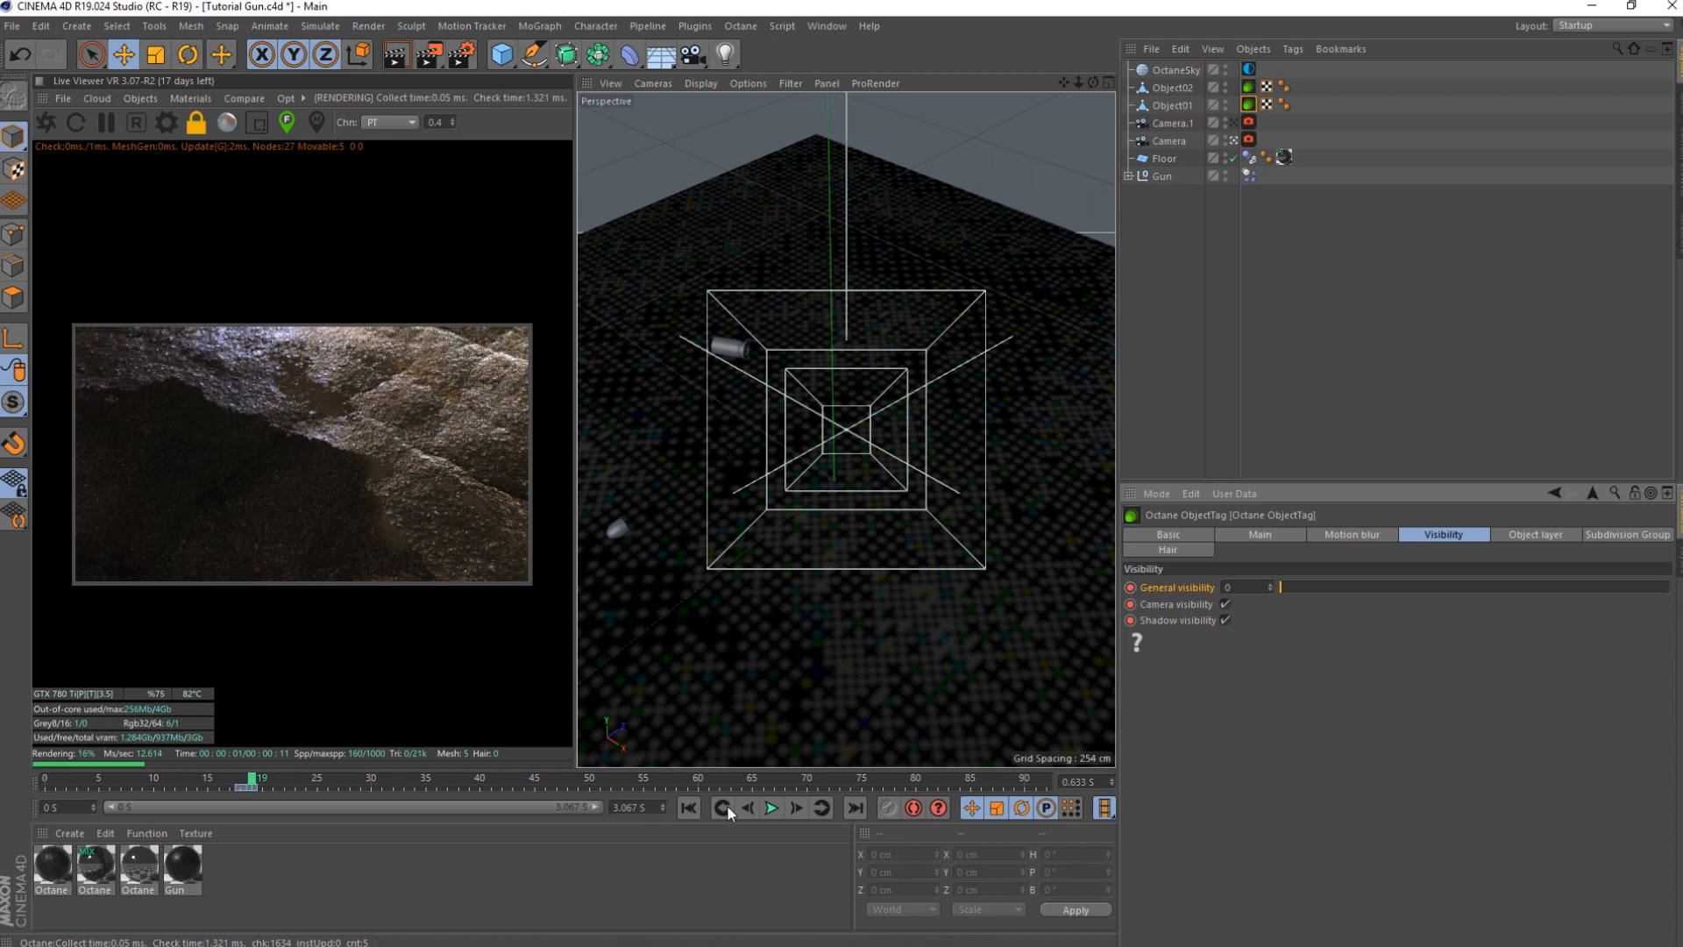
pyautogui.moveTo(1300, 587); pyautogui.dragTo(1673, 587)
pyautogui.keyDown('ctrl'); pyautogui.click(1130, 587); pyautogui.keyUp('ctrl')
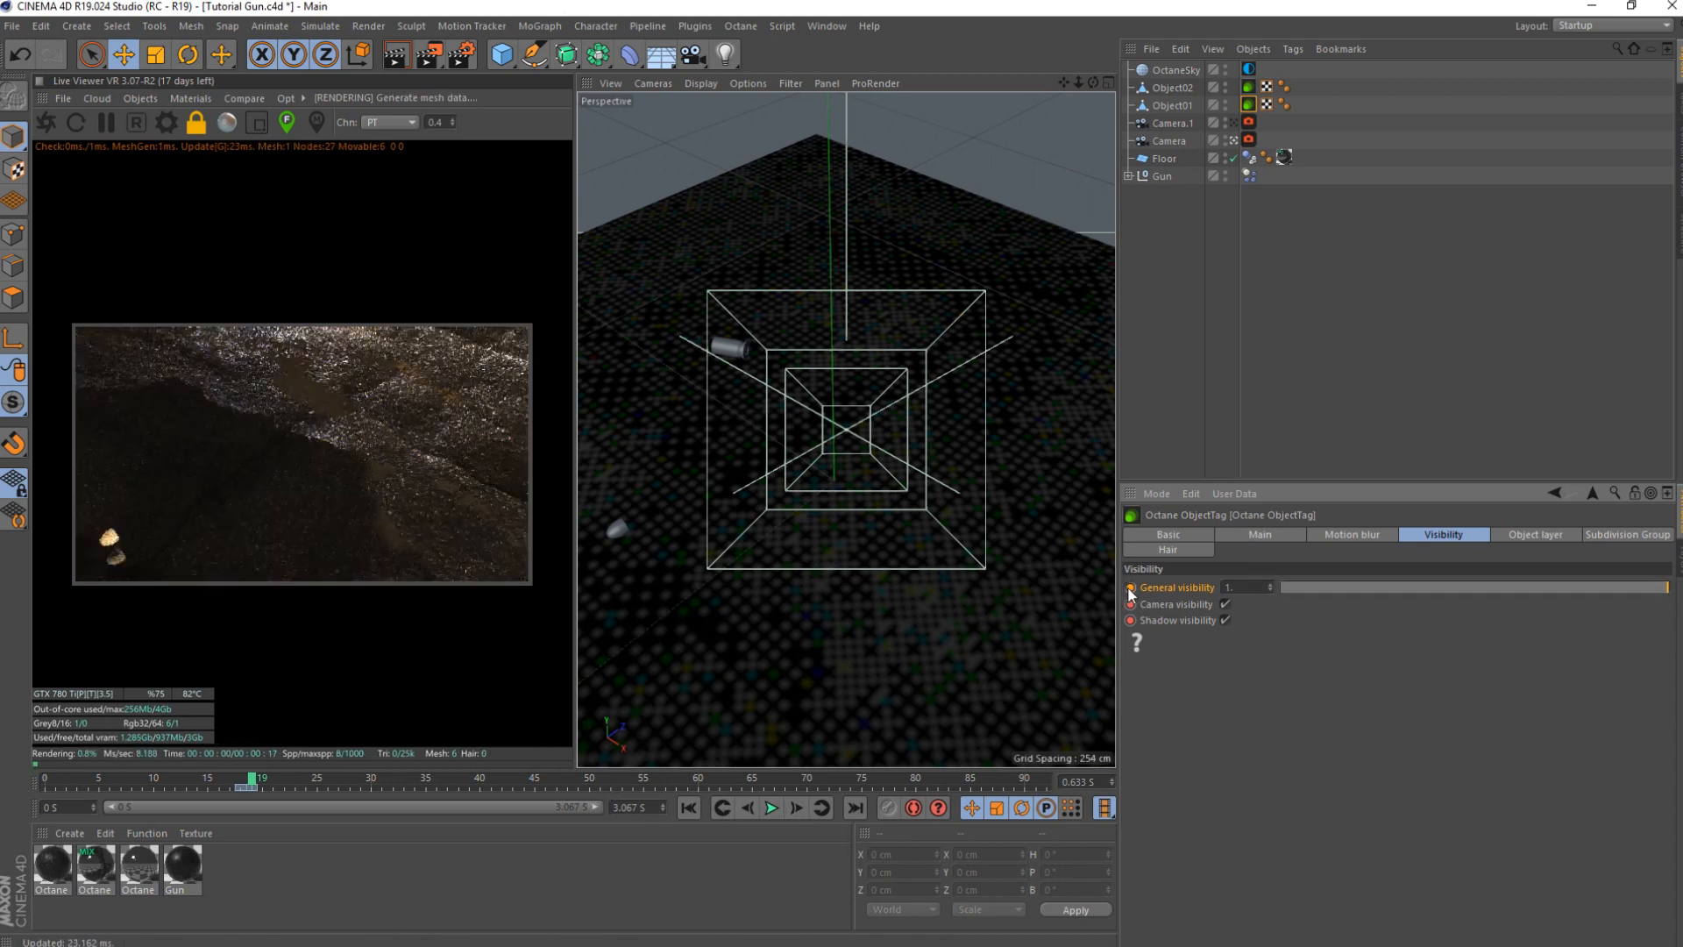
# - Raise Object02's general visibility to 1 at frame 19 and delete the surplus visibility keys from its timeline
pyautogui.click(1248, 87)
pyautogui.moveTo(1296, 583); pyautogui.dragTo(1607, 591)
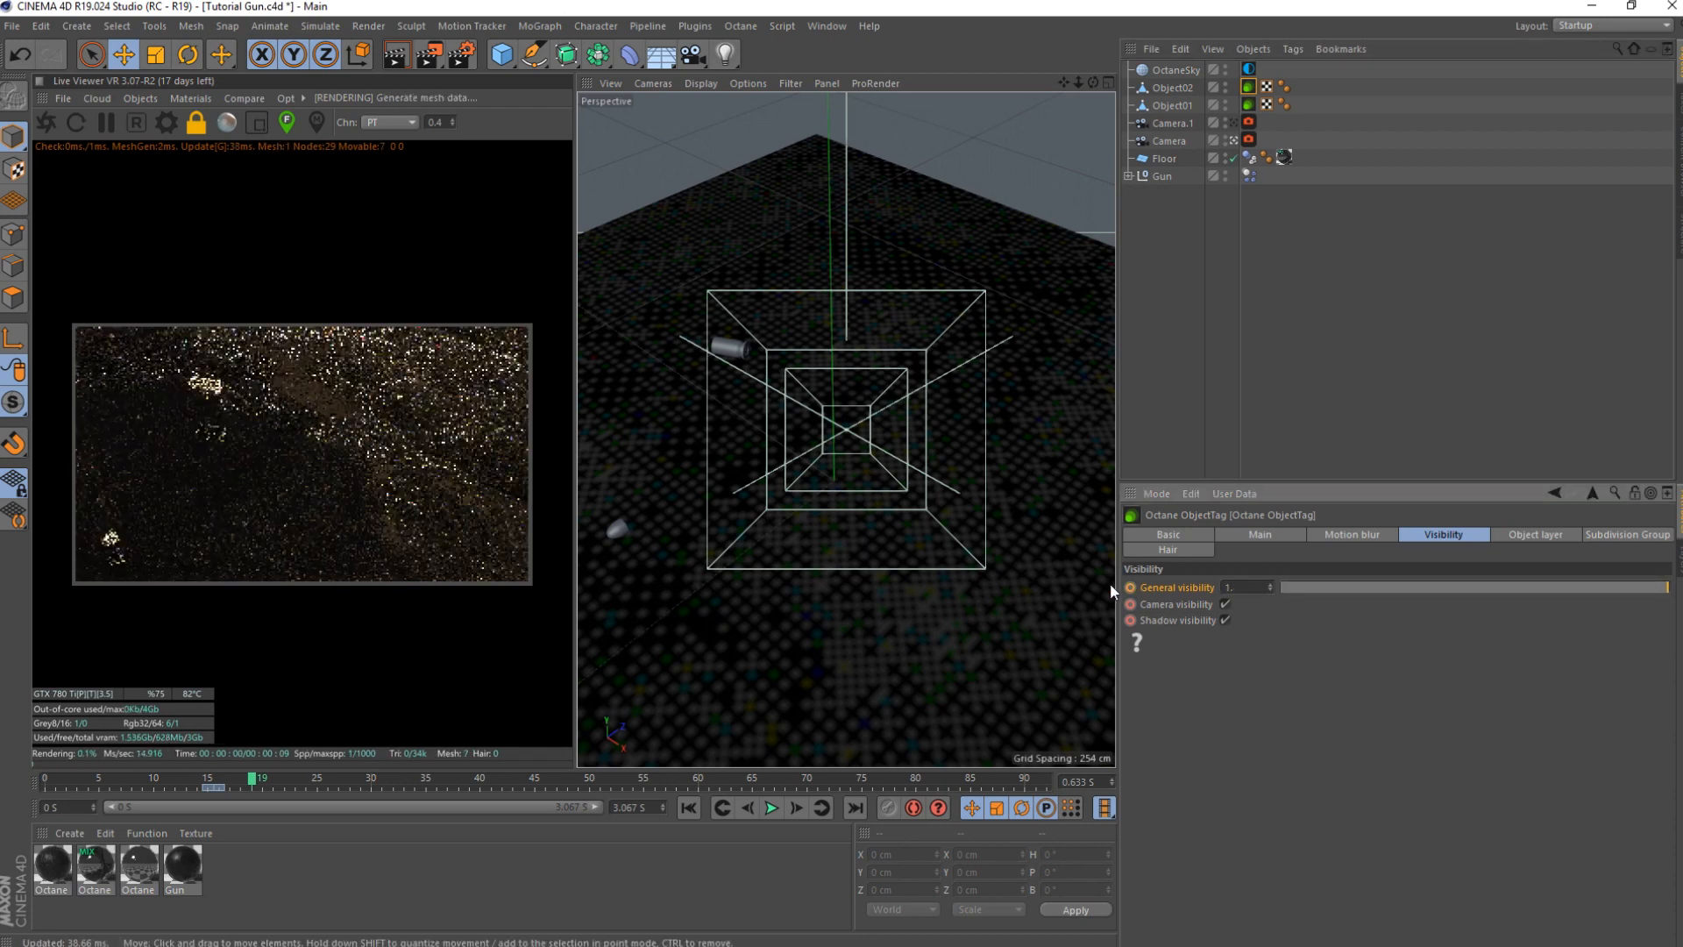
pyautogui.click(219, 791)
pyautogui.click(249, 789)
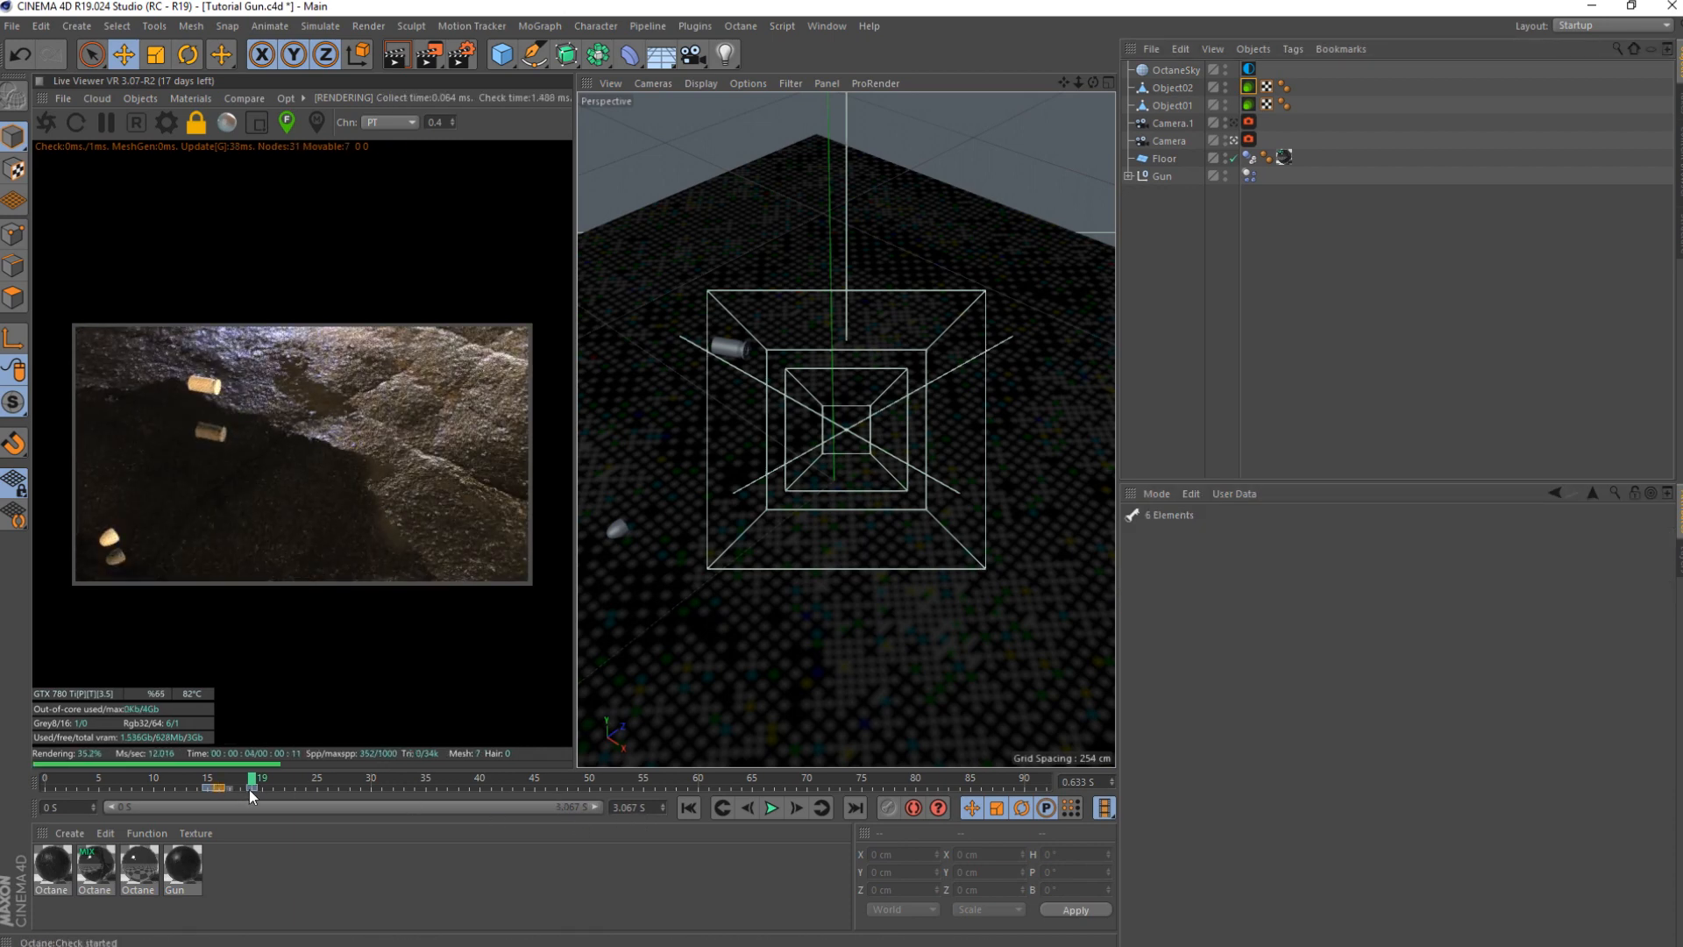
pyautogui.press('Delete')
pyautogui.moveTo(232, 791); pyautogui.dragTo(150, 789)
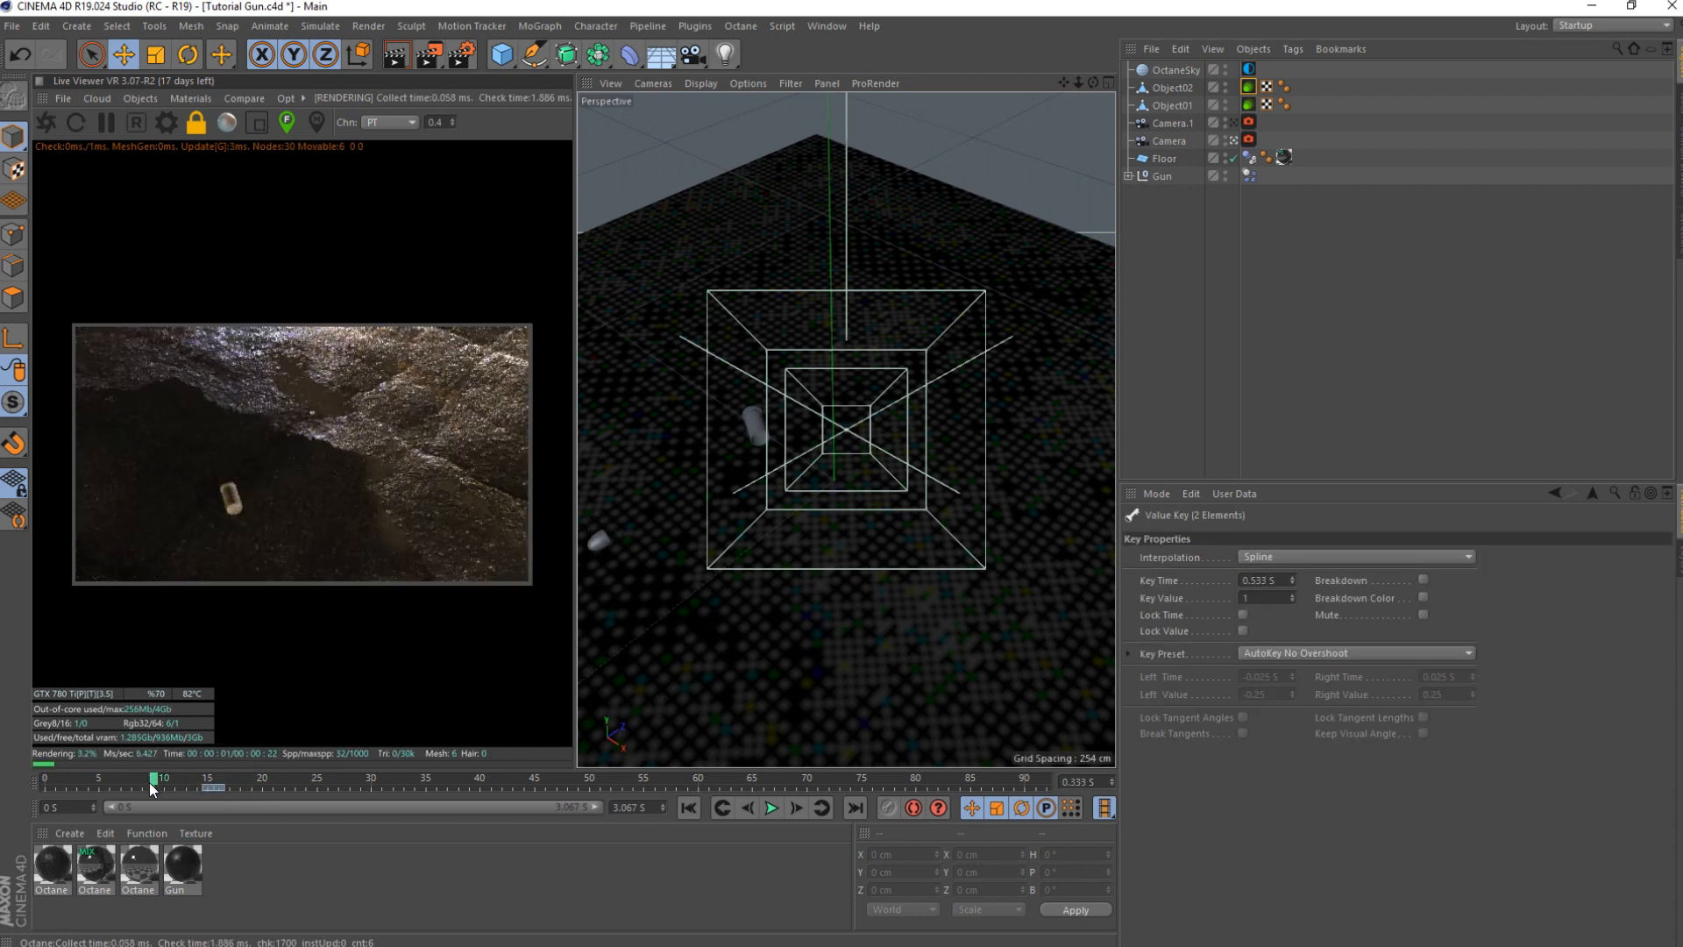
# - Set Object02's general visibility to 0 at frame 15
pyautogui.click(1179, 88)
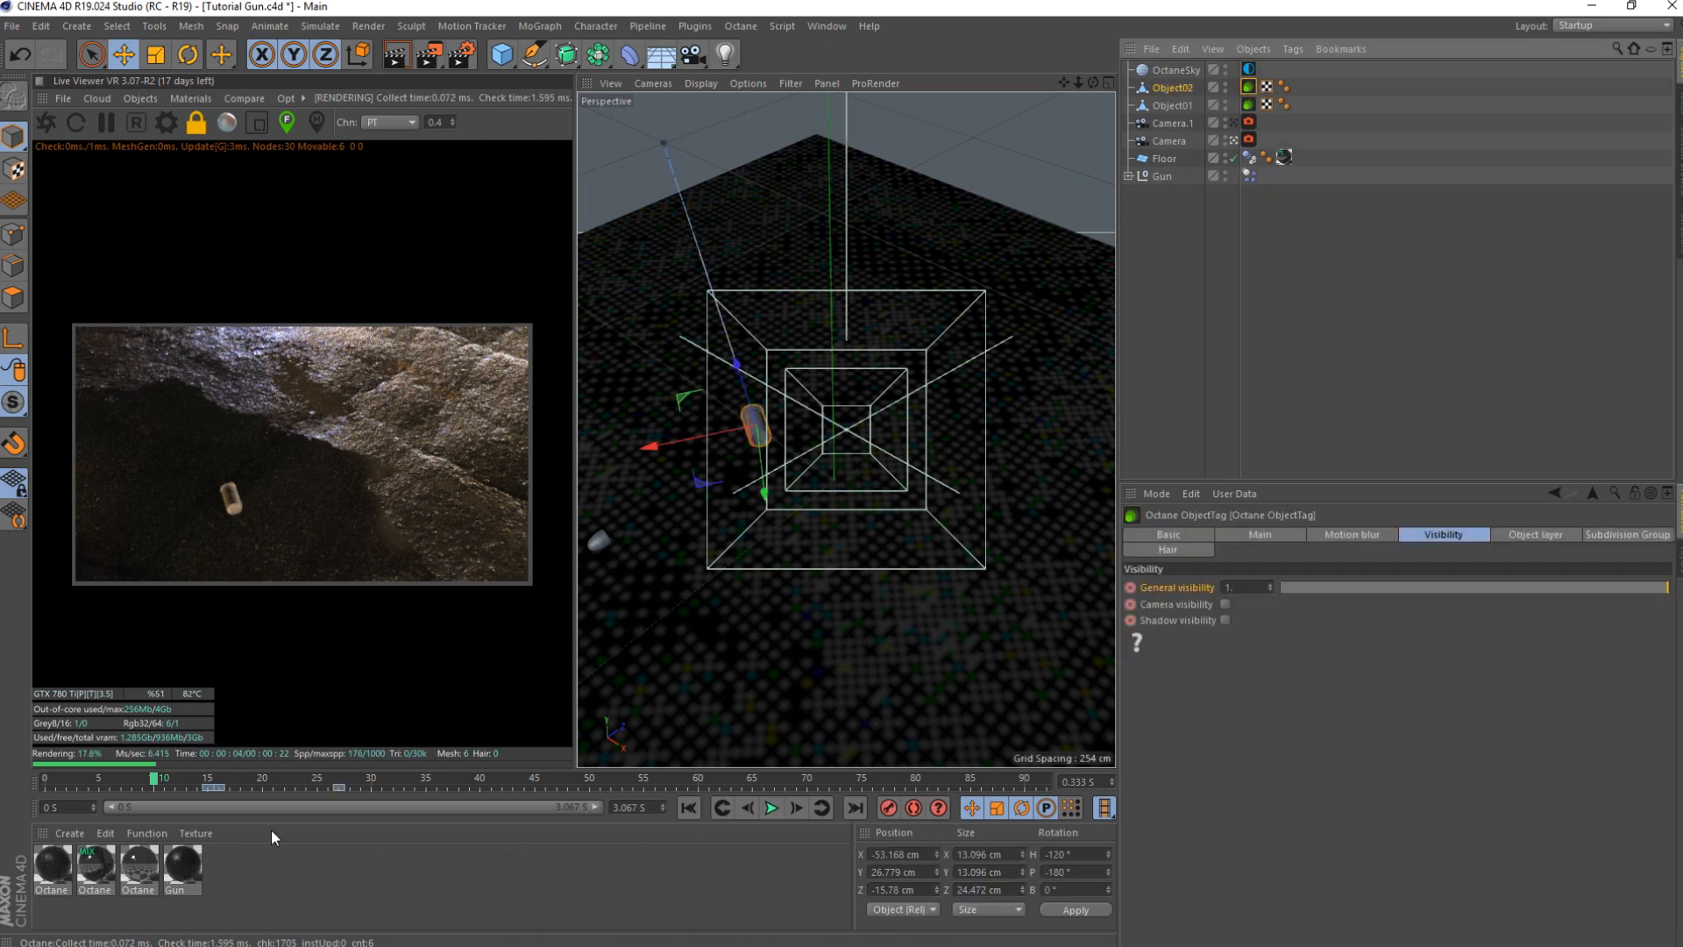
pyautogui.click(209, 782)
pyautogui.moveTo(1341, 589); pyautogui.dragTo(1091, 612)
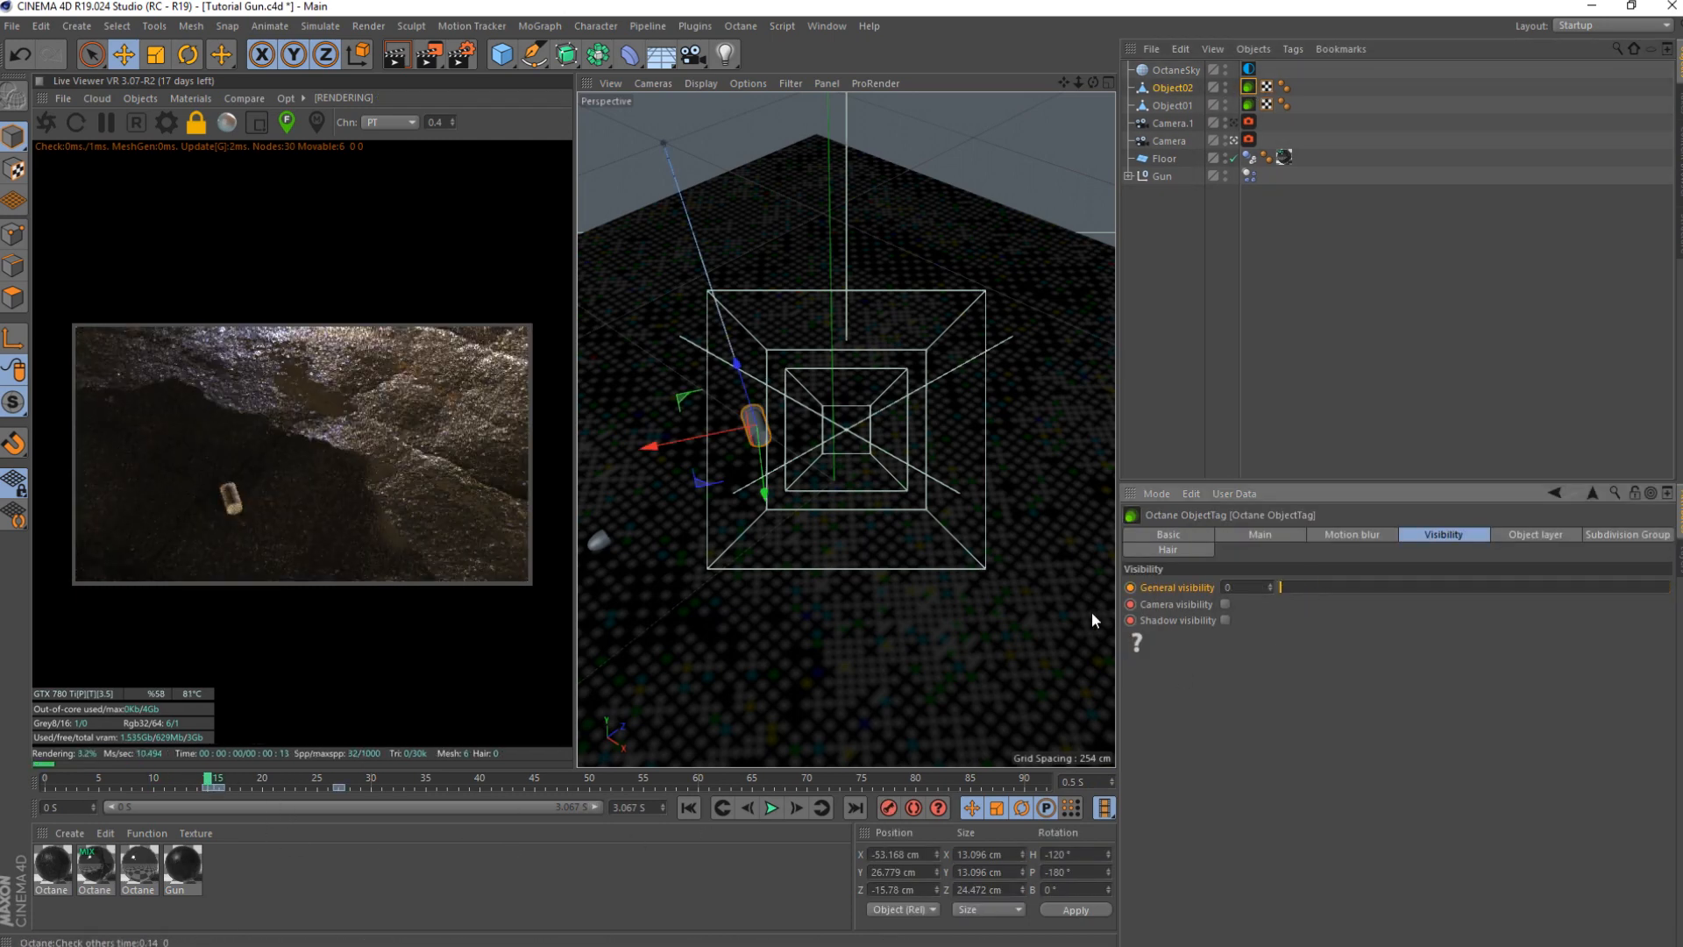
# - Play the animation from frame 0 several times to review the bullets' visibility and the gun's fall in the live render
pyautogui.click(688, 807)
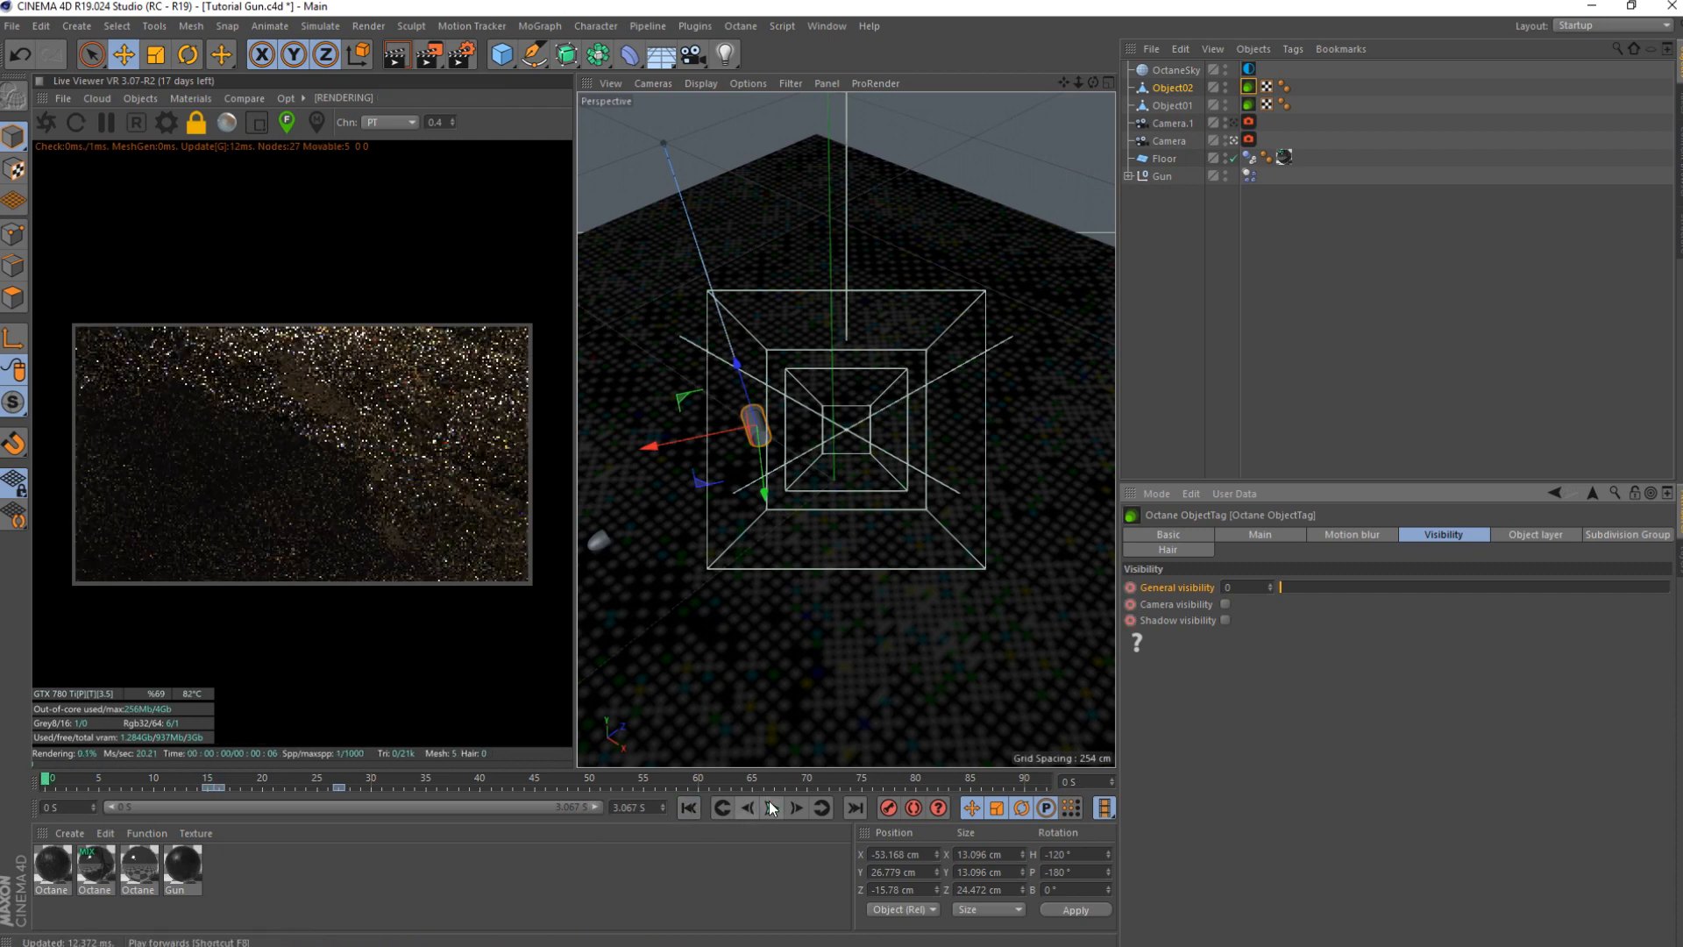
pyautogui.click(770, 808)
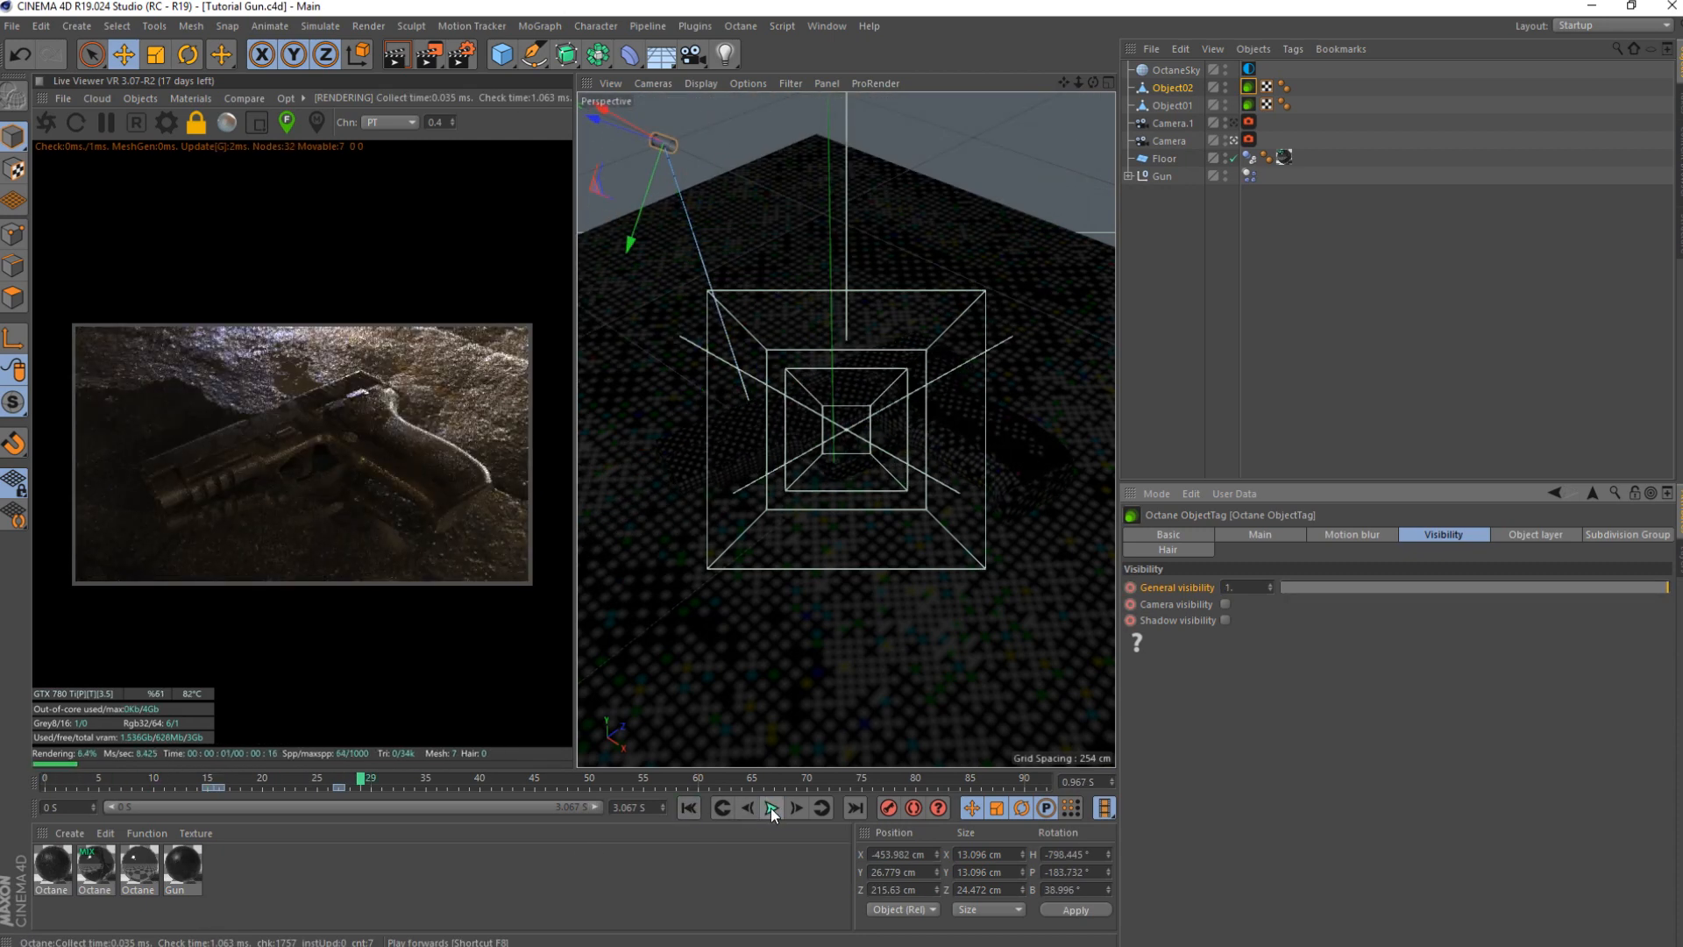
pyautogui.click(770, 808)
pyautogui.click(770, 808)
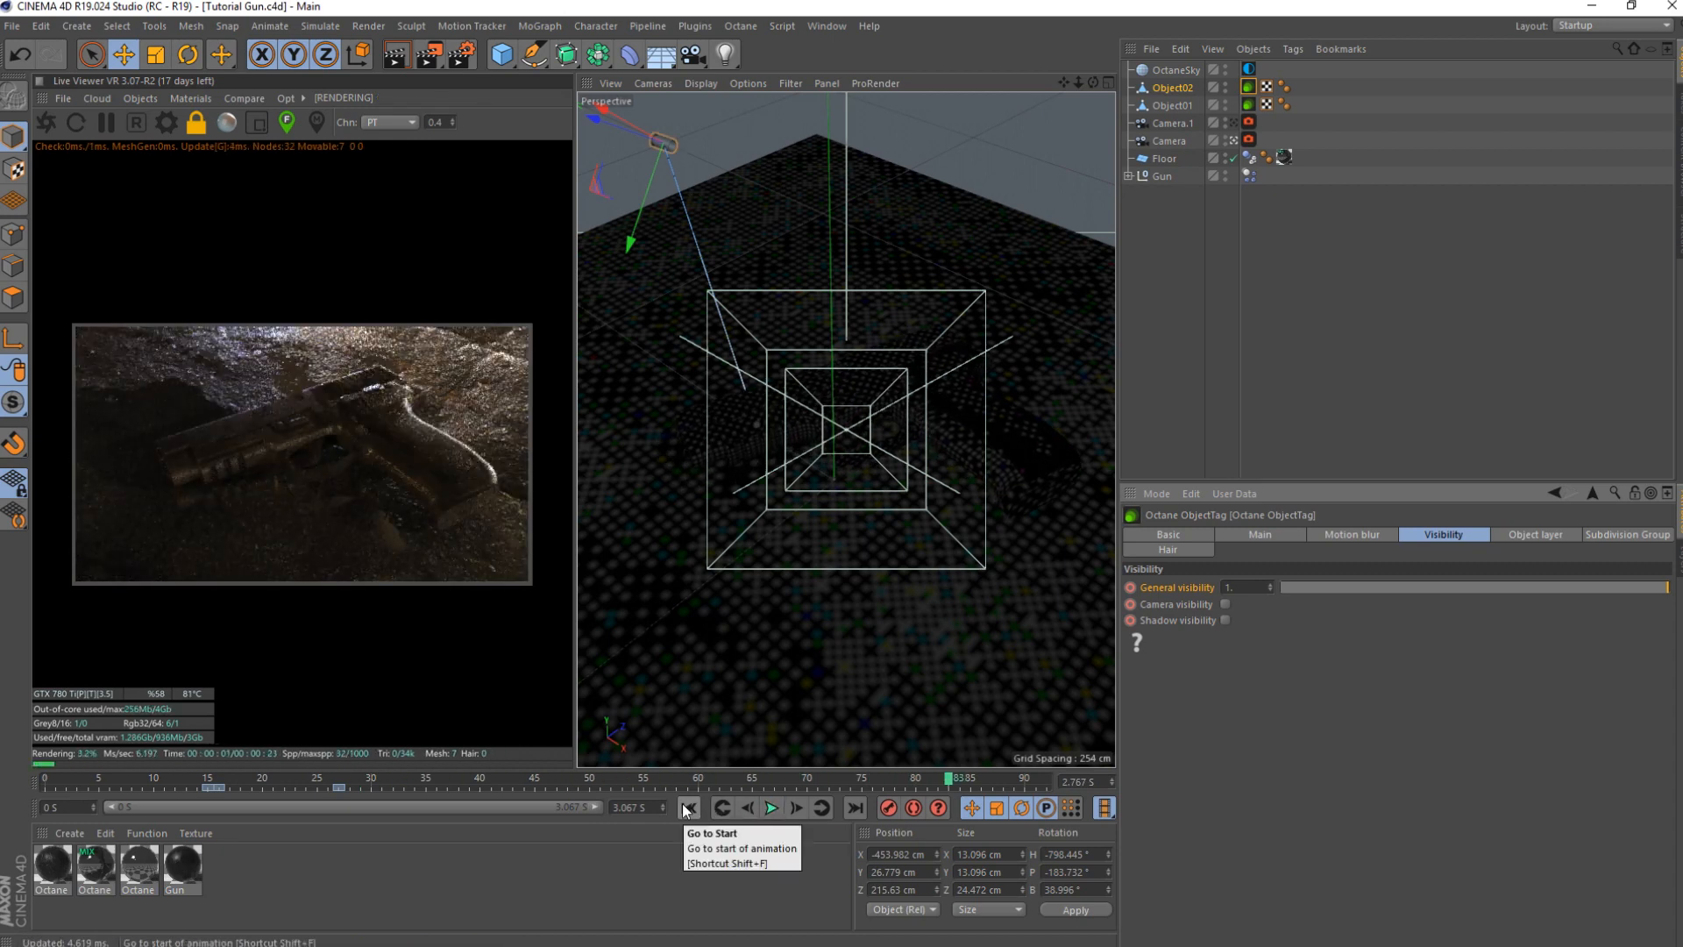
pyautogui.click(688, 808)
pyautogui.click(785, 815)
pyautogui.click(770, 809)
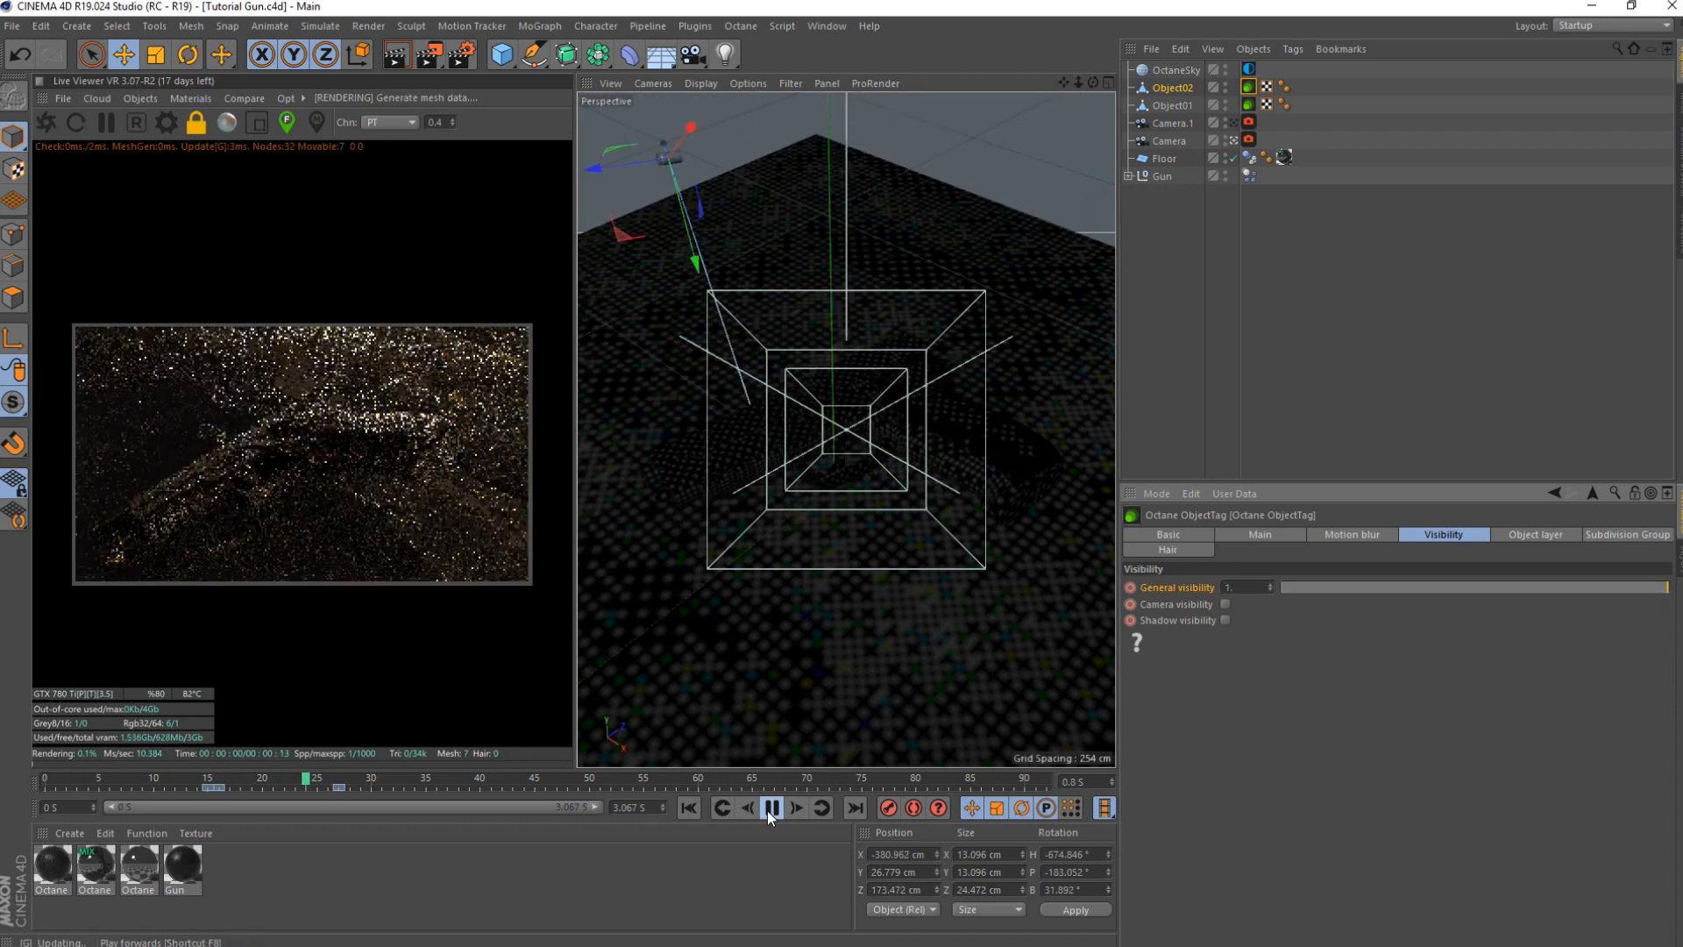
pyautogui.click(771, 808)
# - Move Camera closer to the gun, to about X 246 cm, Y 336 cm, Z -239 cm
pyautogui.click(1166, 139)
pyautogui.moveTo(1064, 82)
pyautogui.mouseDown()
pyautogui.moveTo(1050, 81)
pyautogui.moveTo(1077, 91)
pyautogui.mouseUp()
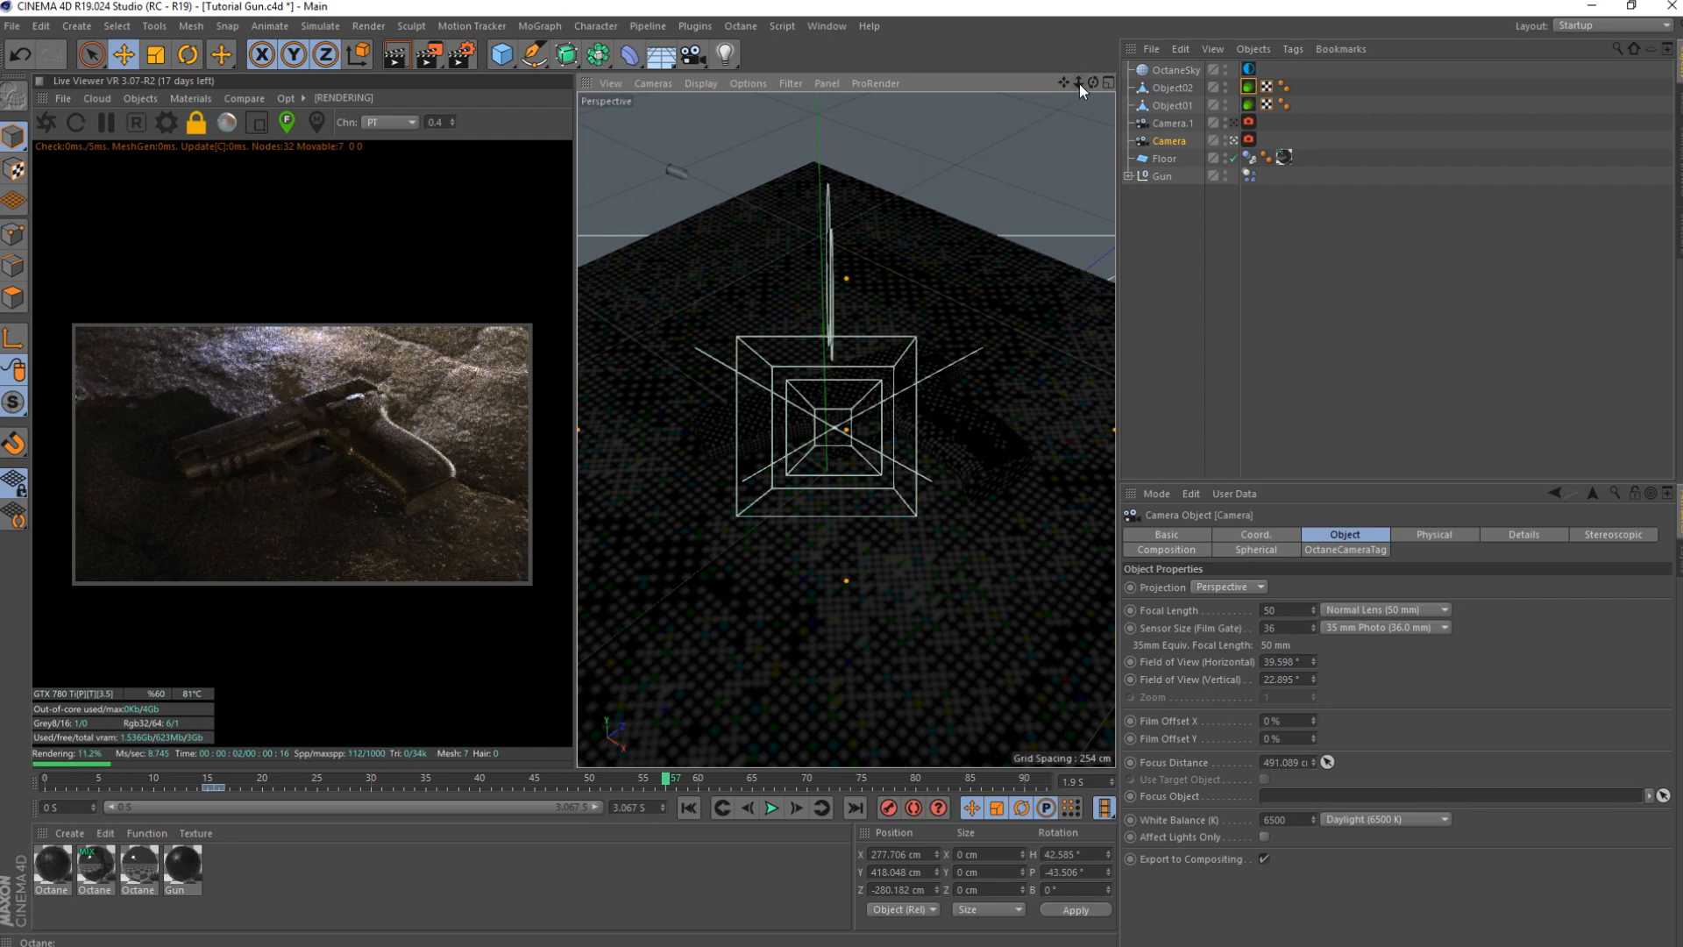
pyautogui.moveTo(1080, 86); pyautogui.dragTo(1087, 75)
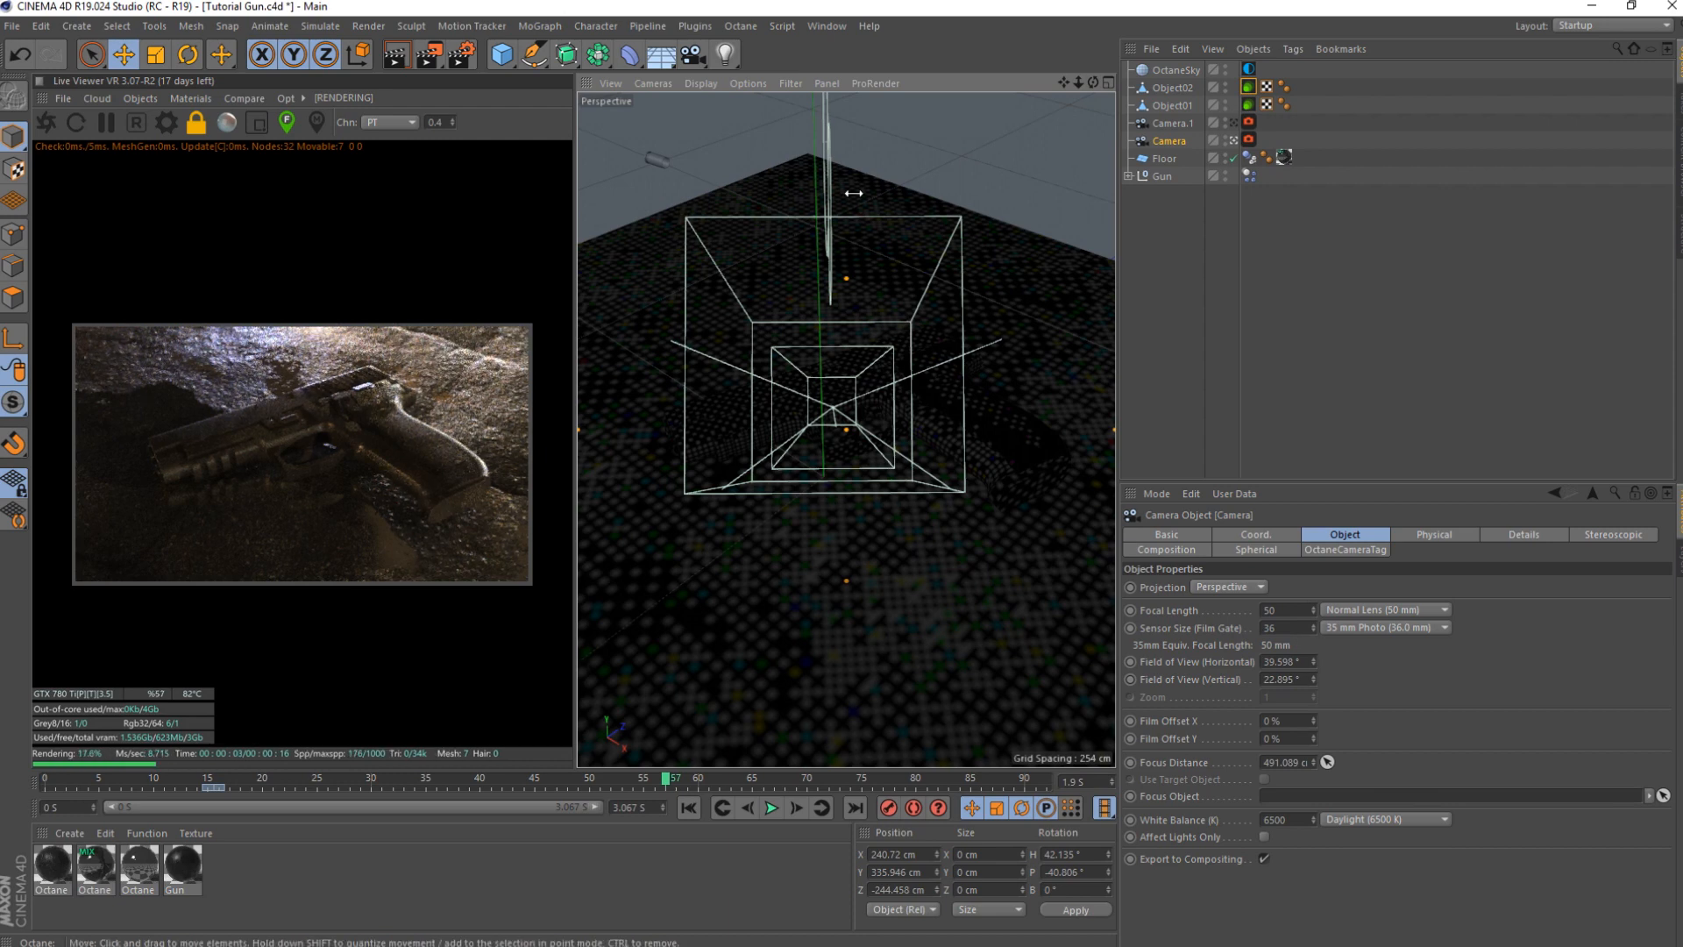
pyautogui.moveTo(1055, 83); pyautogui.dragTo(1049, 82)
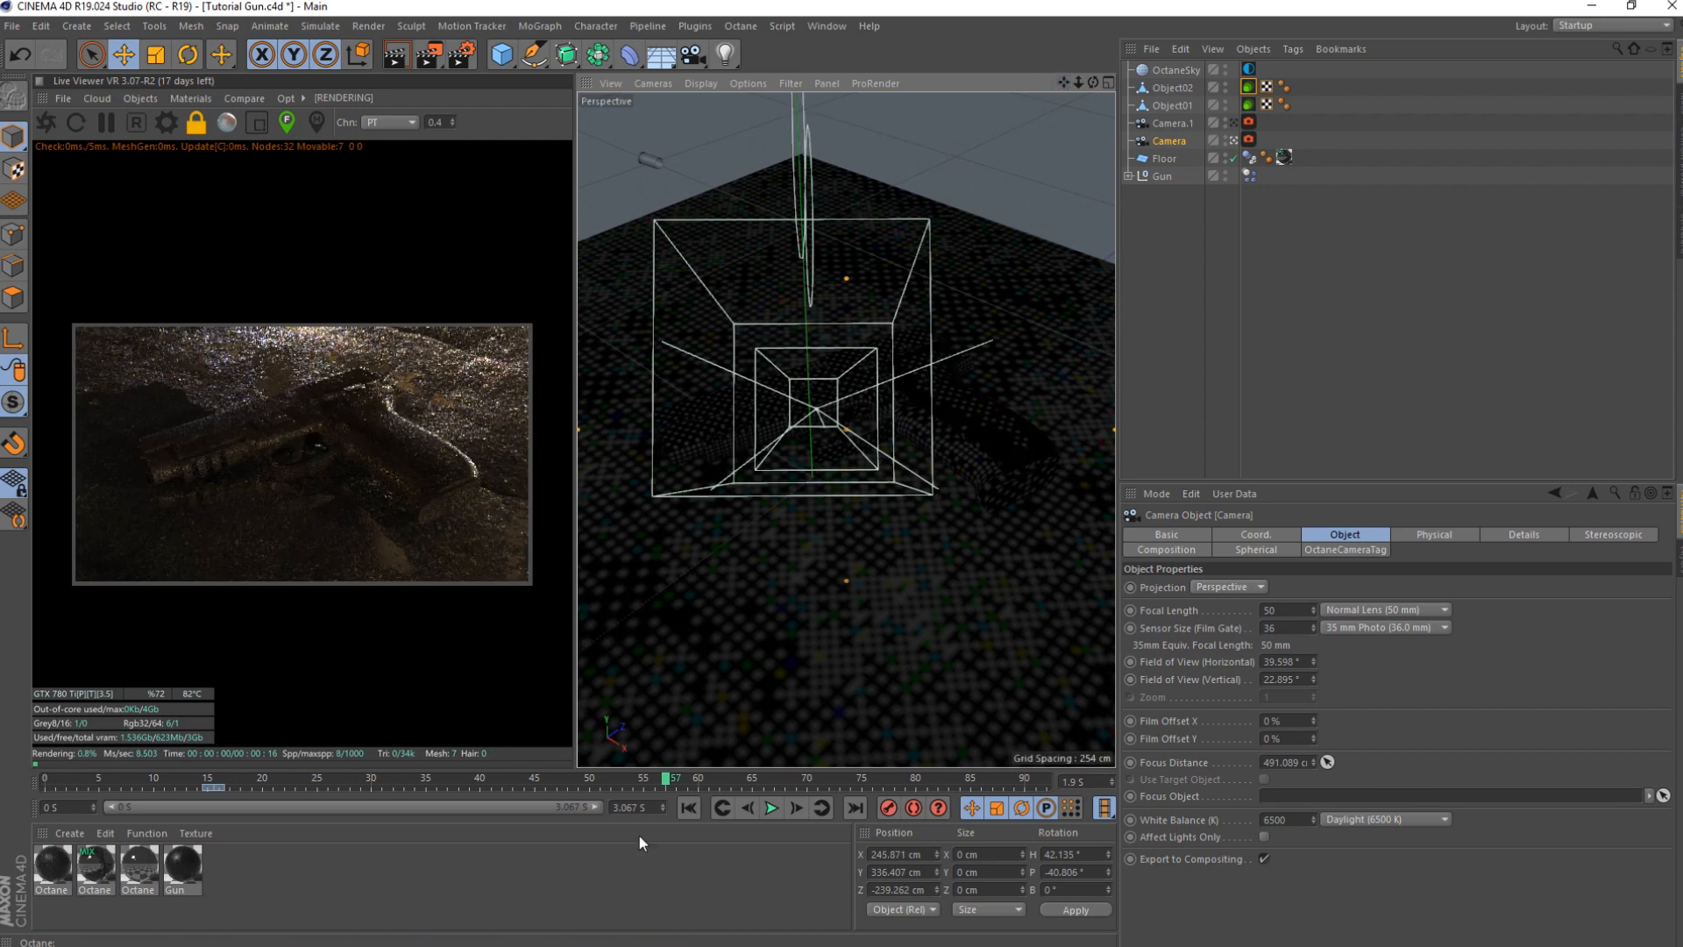
# - Replay the animation and pull Camera back to about X 296 cm, Y 373 cm, Z -324 cm, with a pitch of about -37.7°
pyautogui.click(689, 807)
pyautogui.click(771, 807)
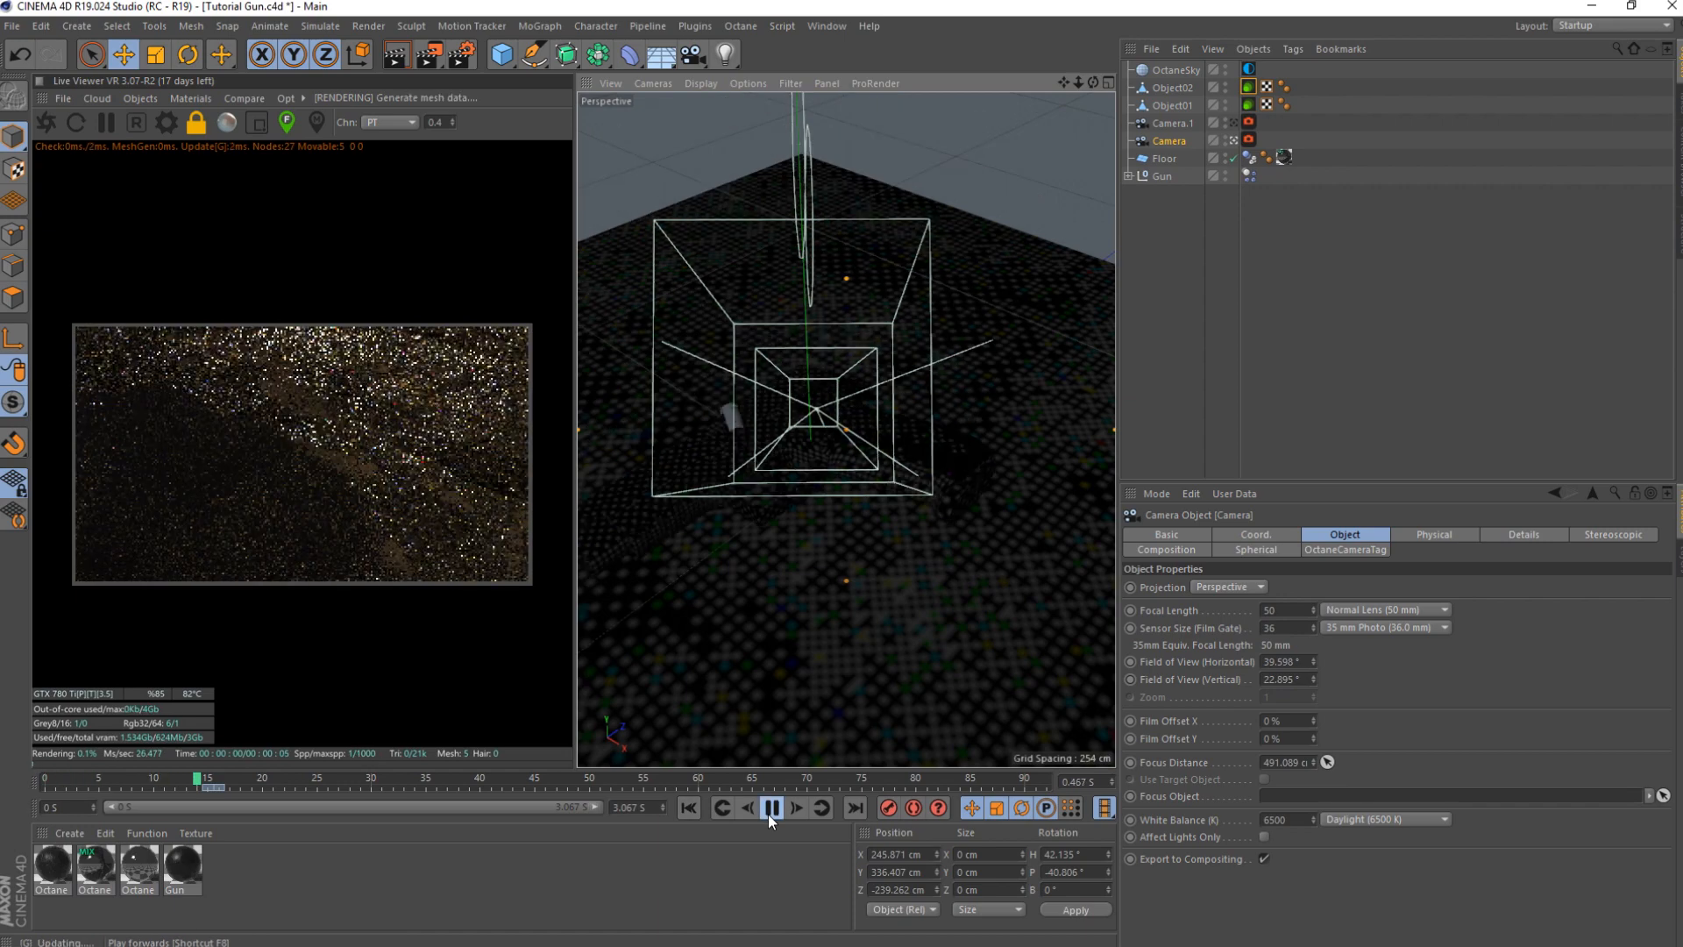
pyautogui.click(770, 814)
pyautogui.moveTo(1074, 86); pyautogui.dragTo(1088, 60)
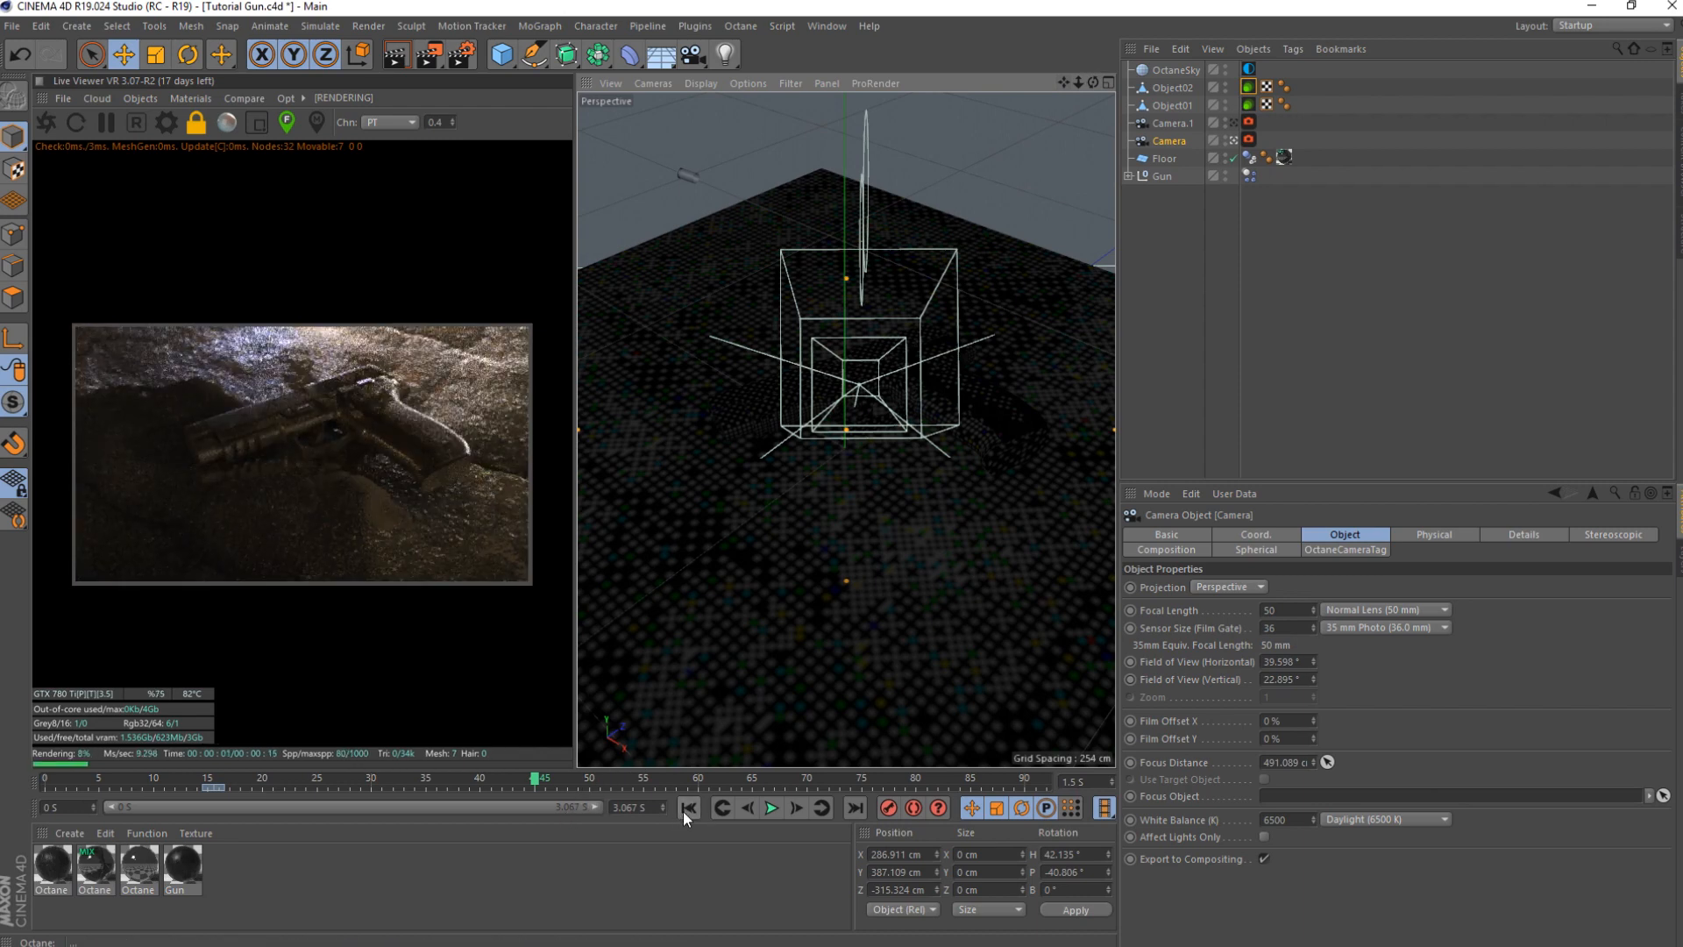
pyautogui.moveTo(1094, 79); pyautogui.dragTo(1061, 98)
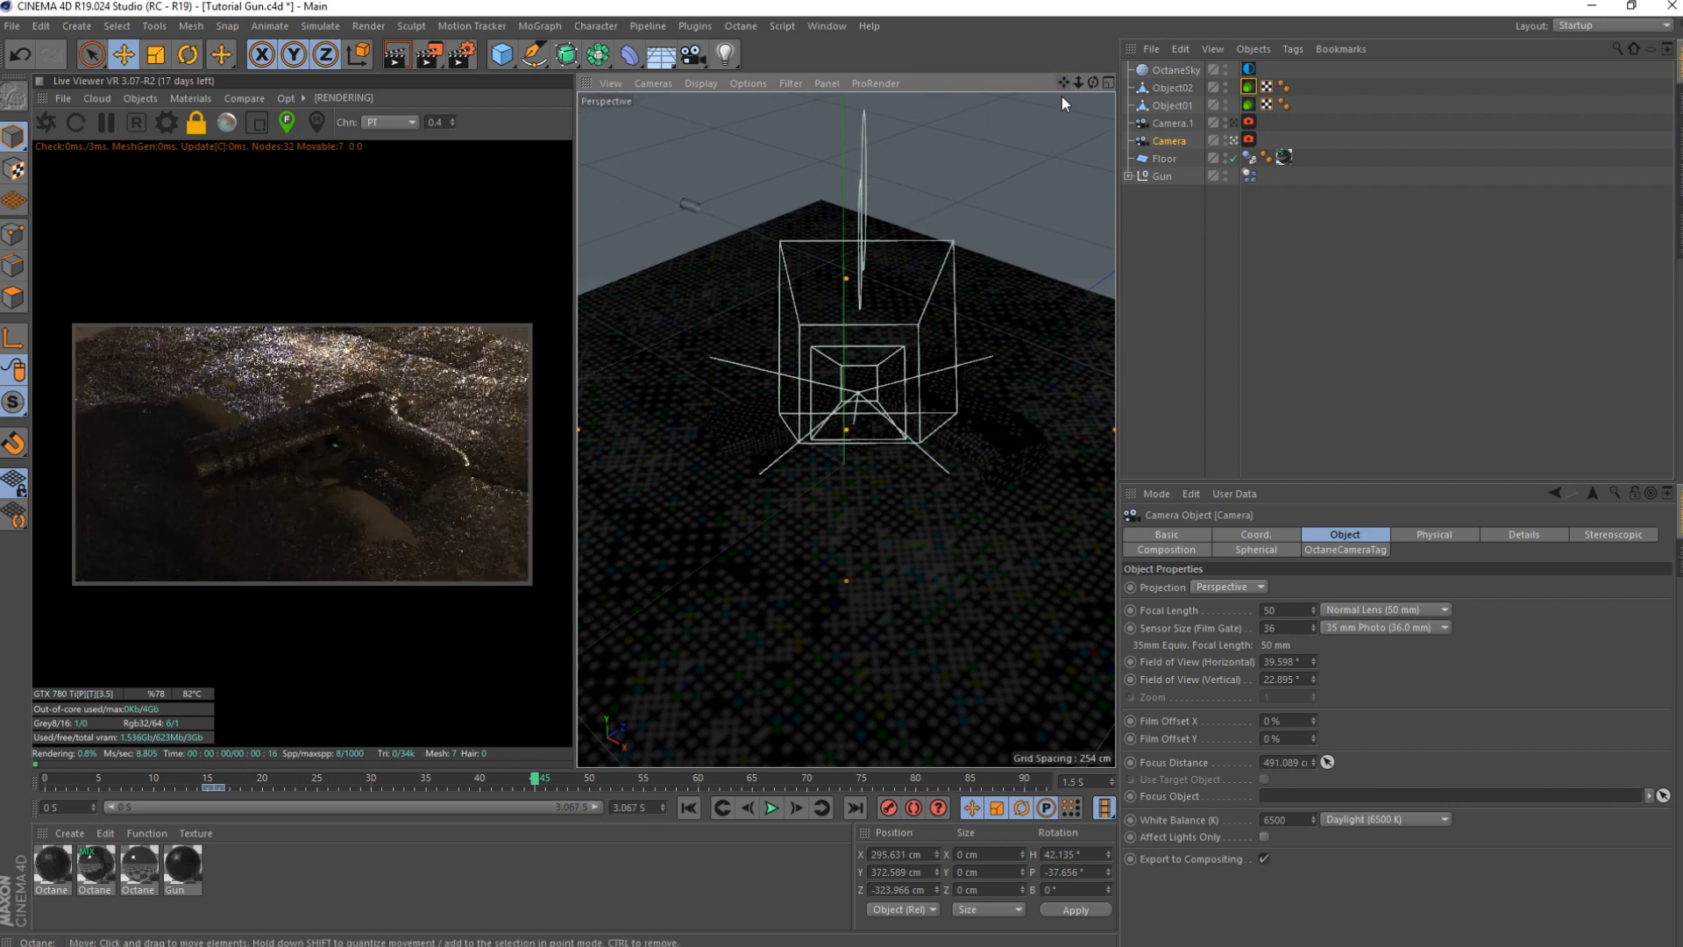
# - Enlarge the Floor plane to 1100 cm in width and height
pyautogui.click(1164, 159)
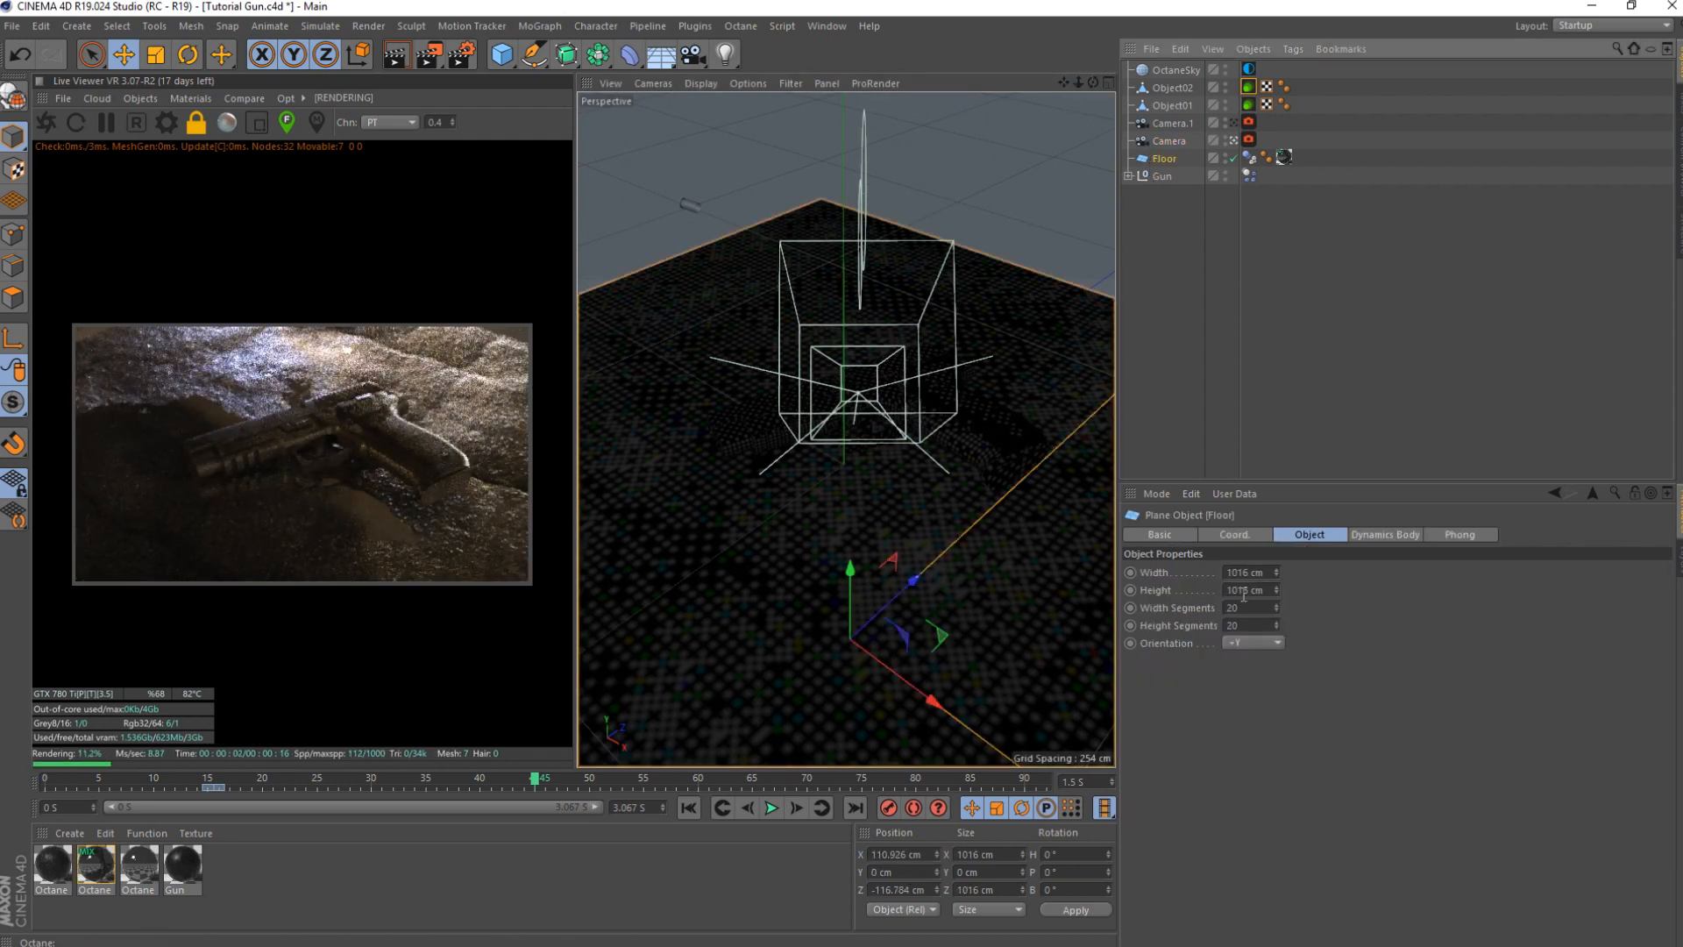
pyautogui.moveTo(1249, 591); pyautogui.dragTo(1206, 575)
pyautogui.write('1100')
pyautogui.write('1100')
pyautogui.click(1307, 657)
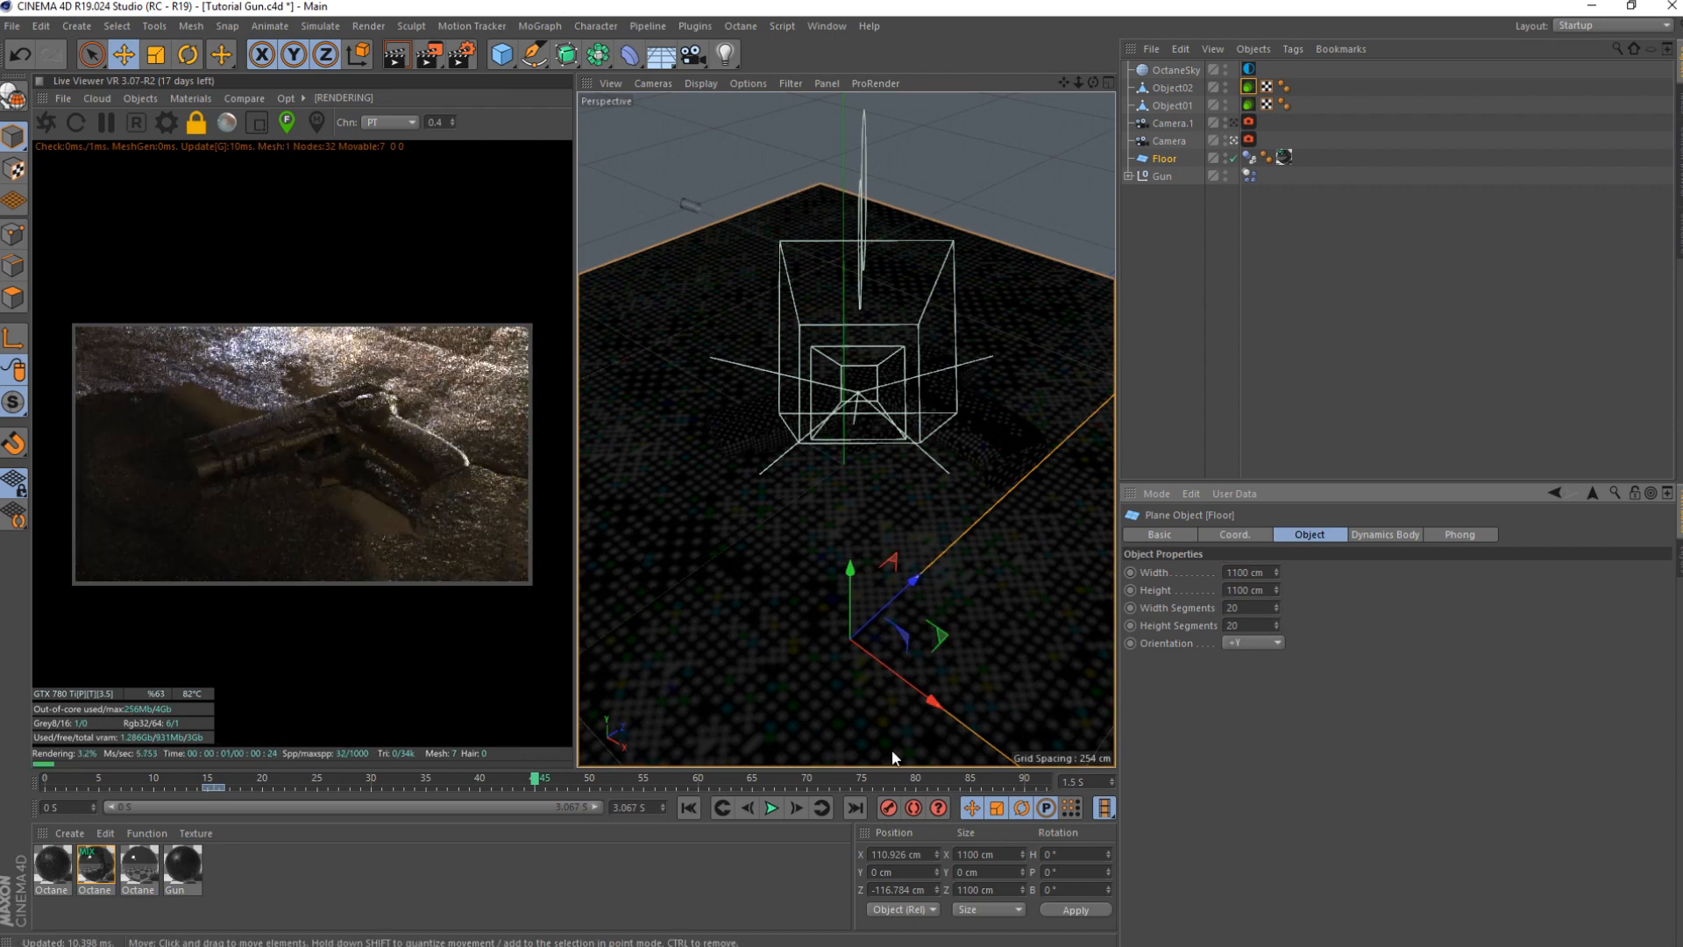
pyautogui.click(768, 805)
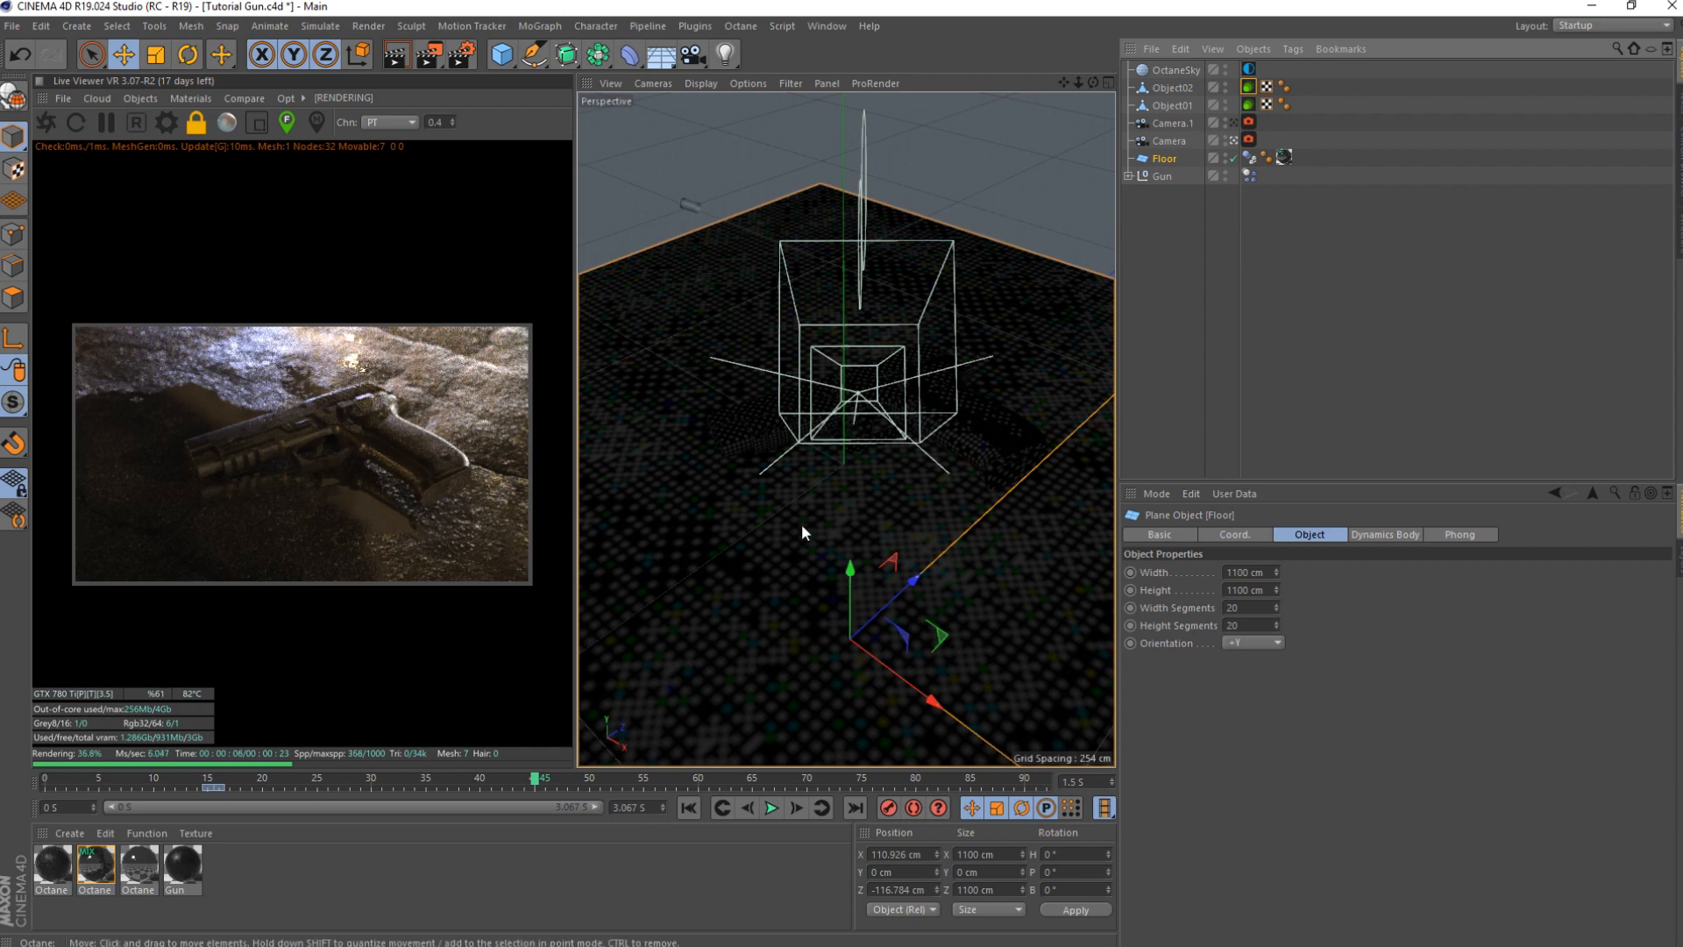
# - Try rotating the Floor plane to a heading of -70°
pyautogui.press('r')
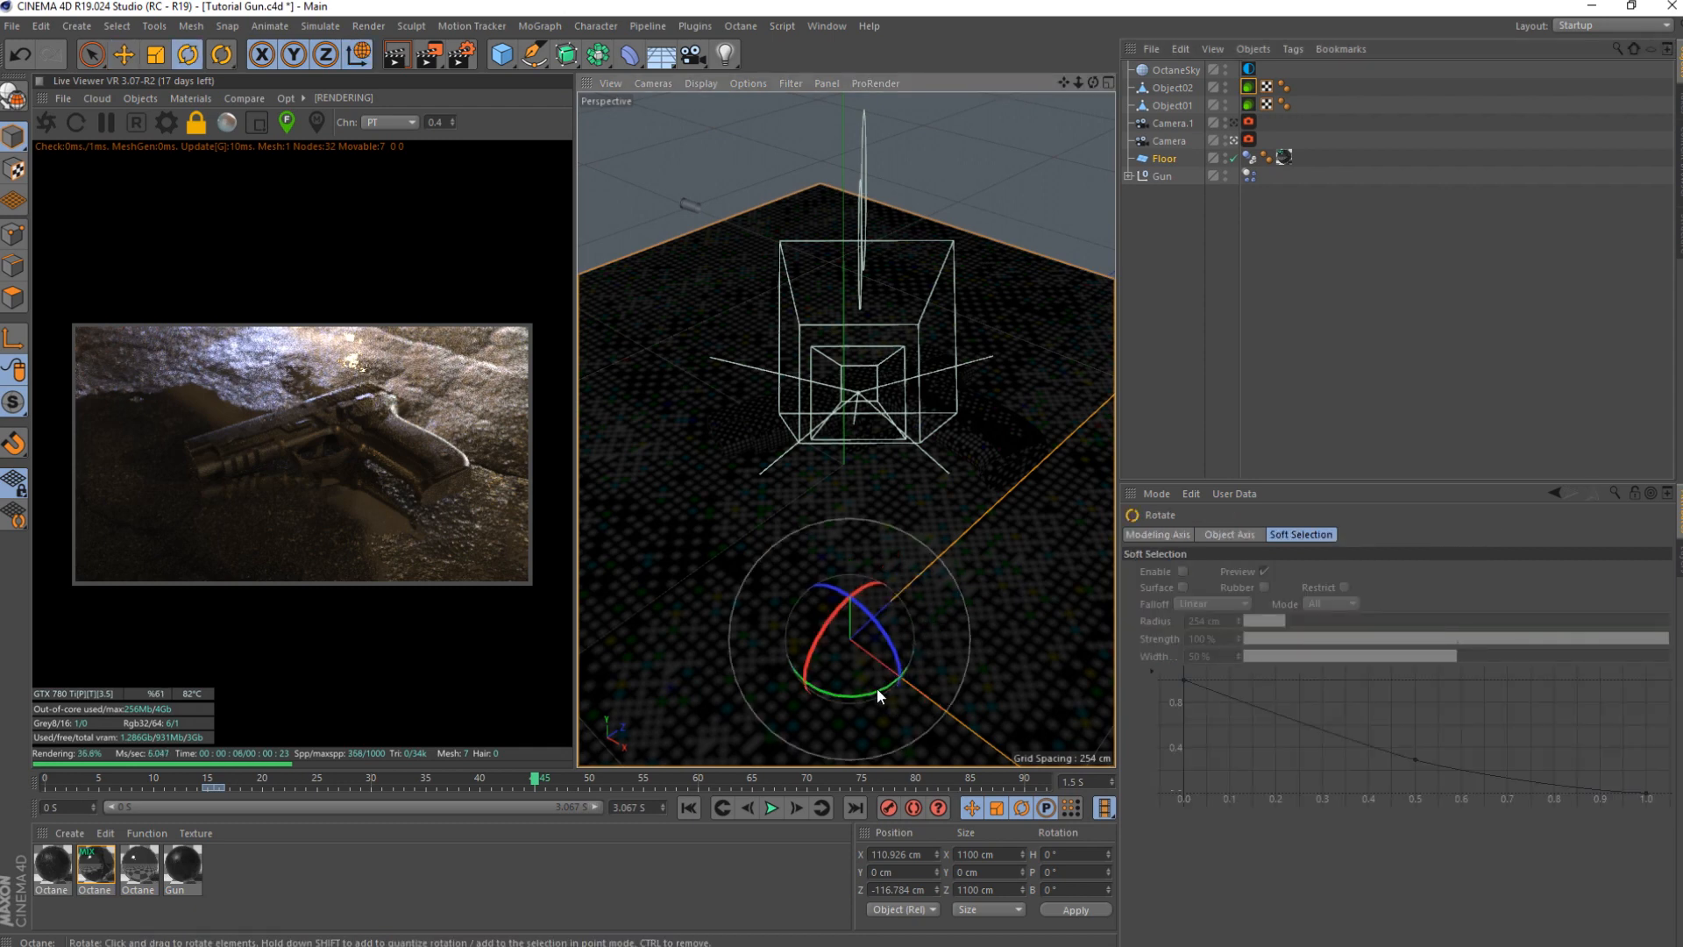
pyautogui.moveTo(873, 693); pyautogui.dragTo(711, 658)
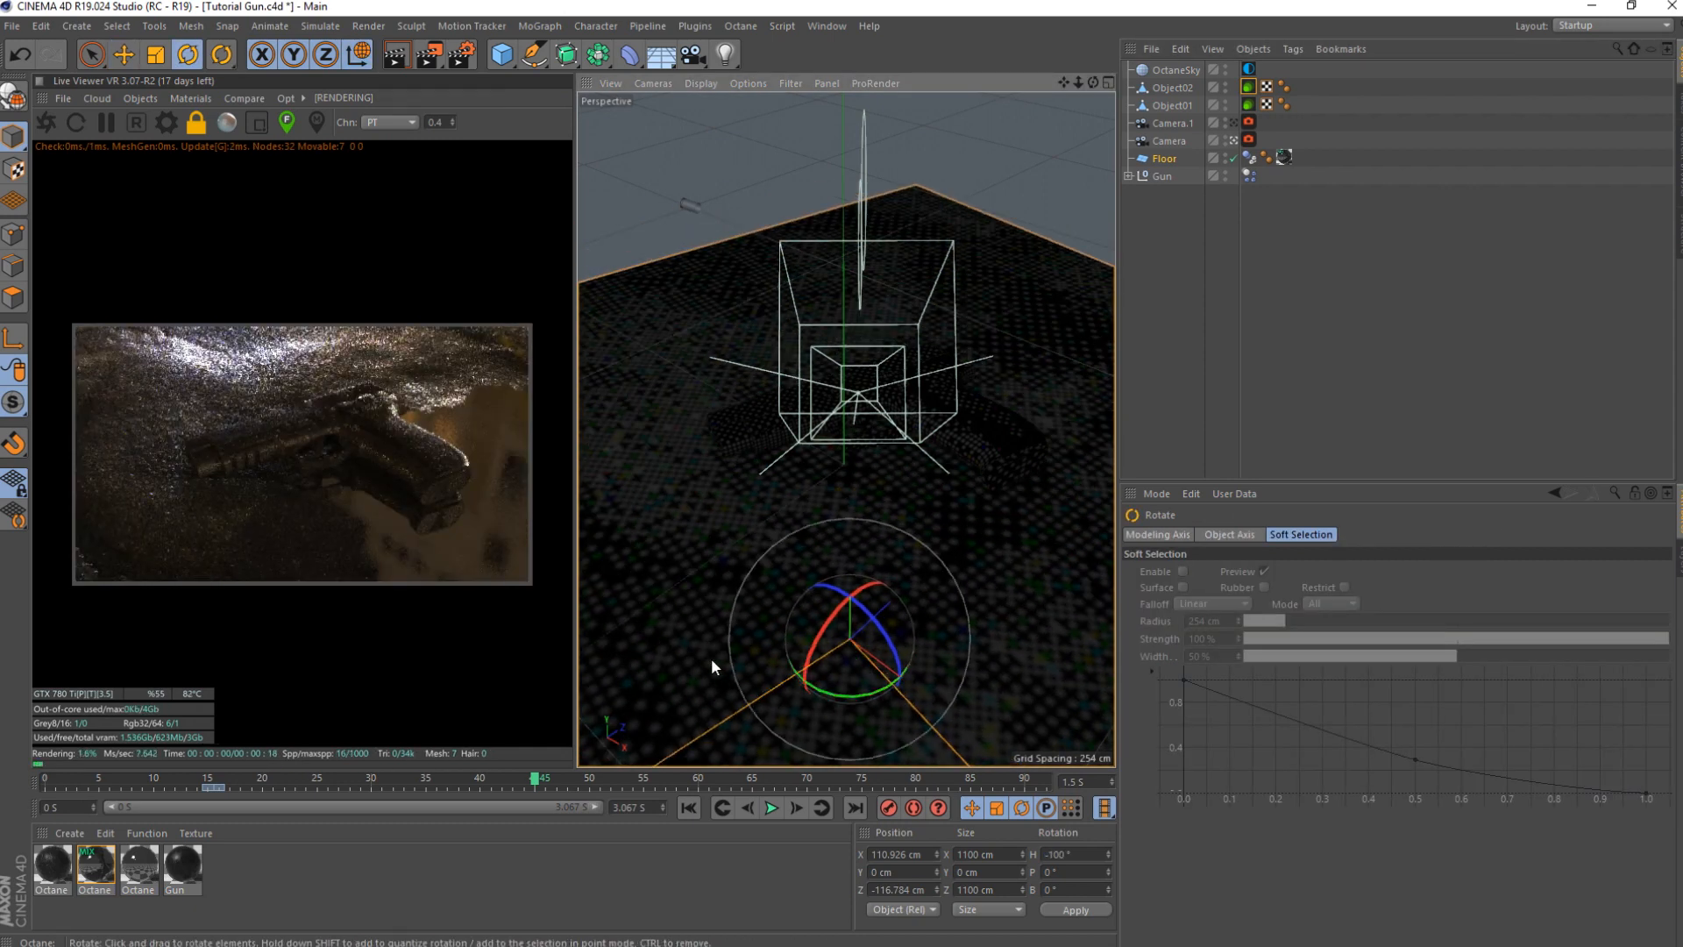
pyautogui.moveTo(854, 699); pyautogui.dragTo(887, 699)
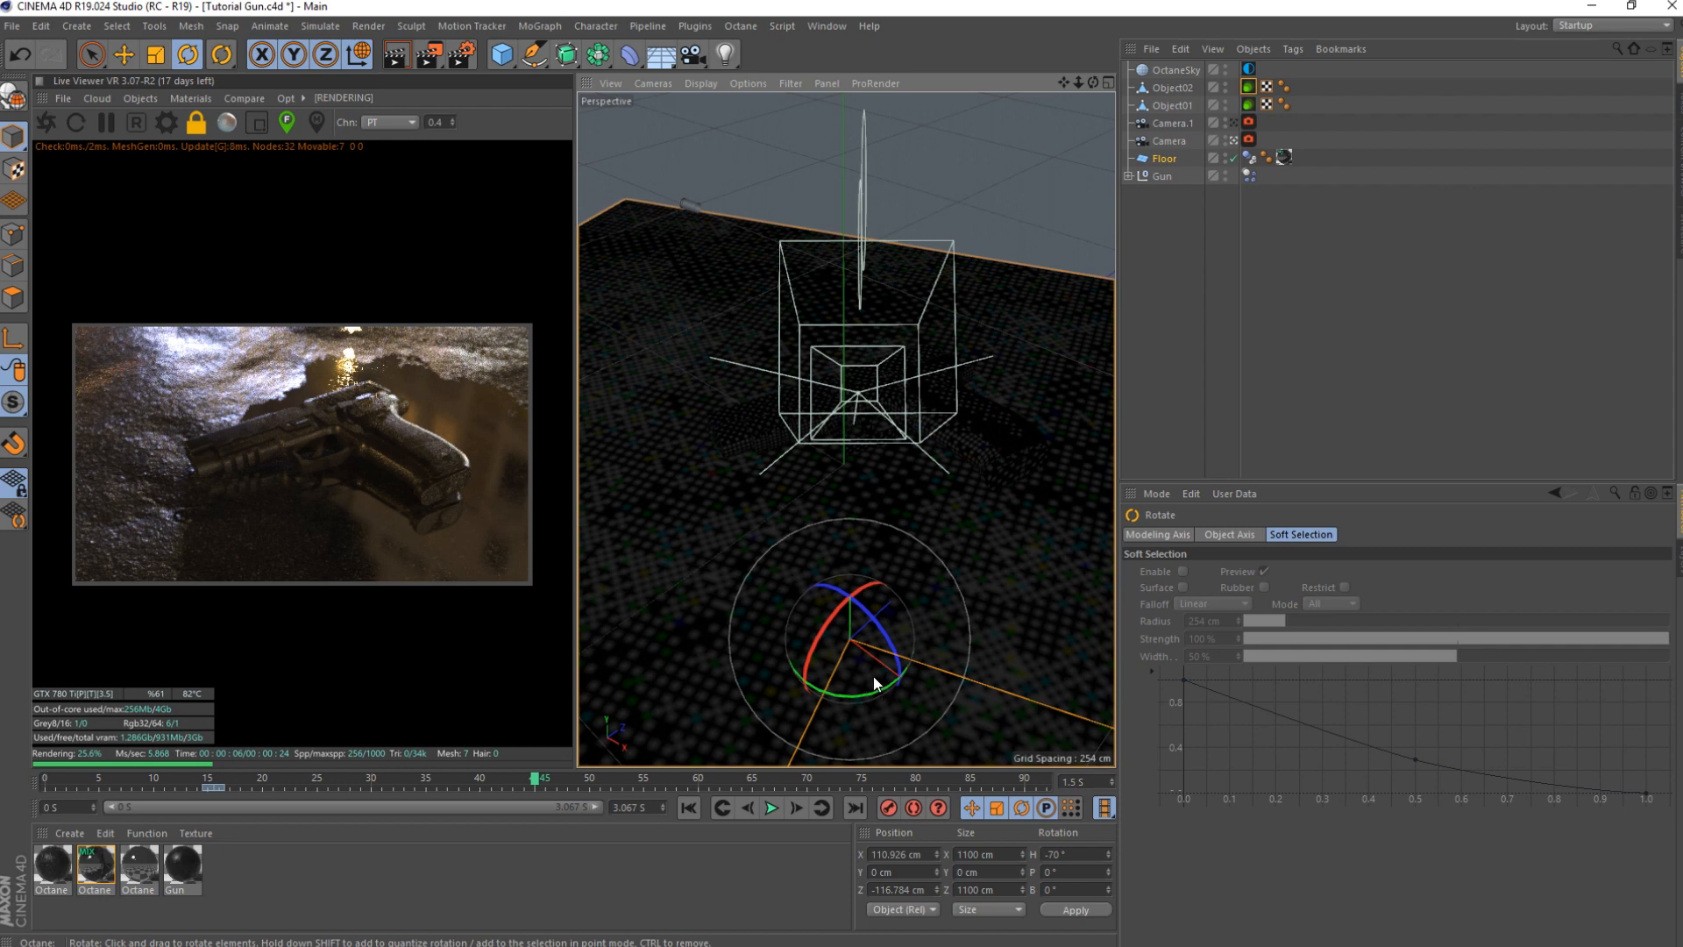
# - Try moving the Floor plane to about X 127 cm, Z -10 cm and play the animation to check the puddle
pyautogui.press('e')
pyautogui.moveTo(840, 664); pyautogui.dragTo(913, 565)
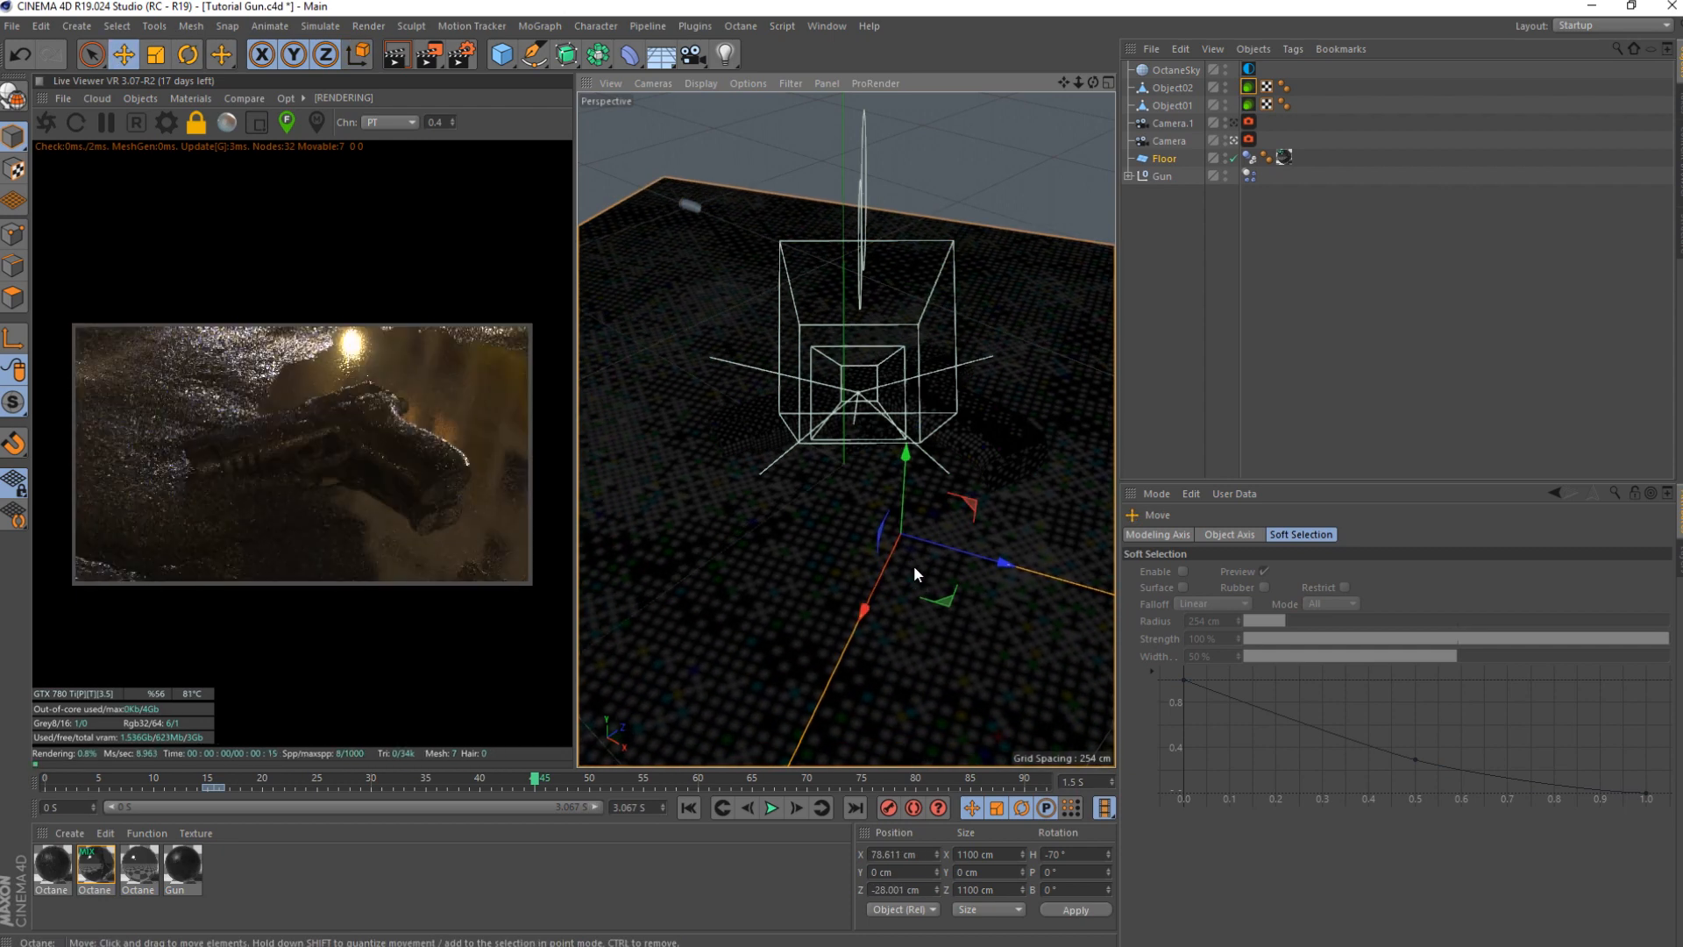
pyautogui.moveTo(937, 548); pyautogui.dragTo(1002, 568)
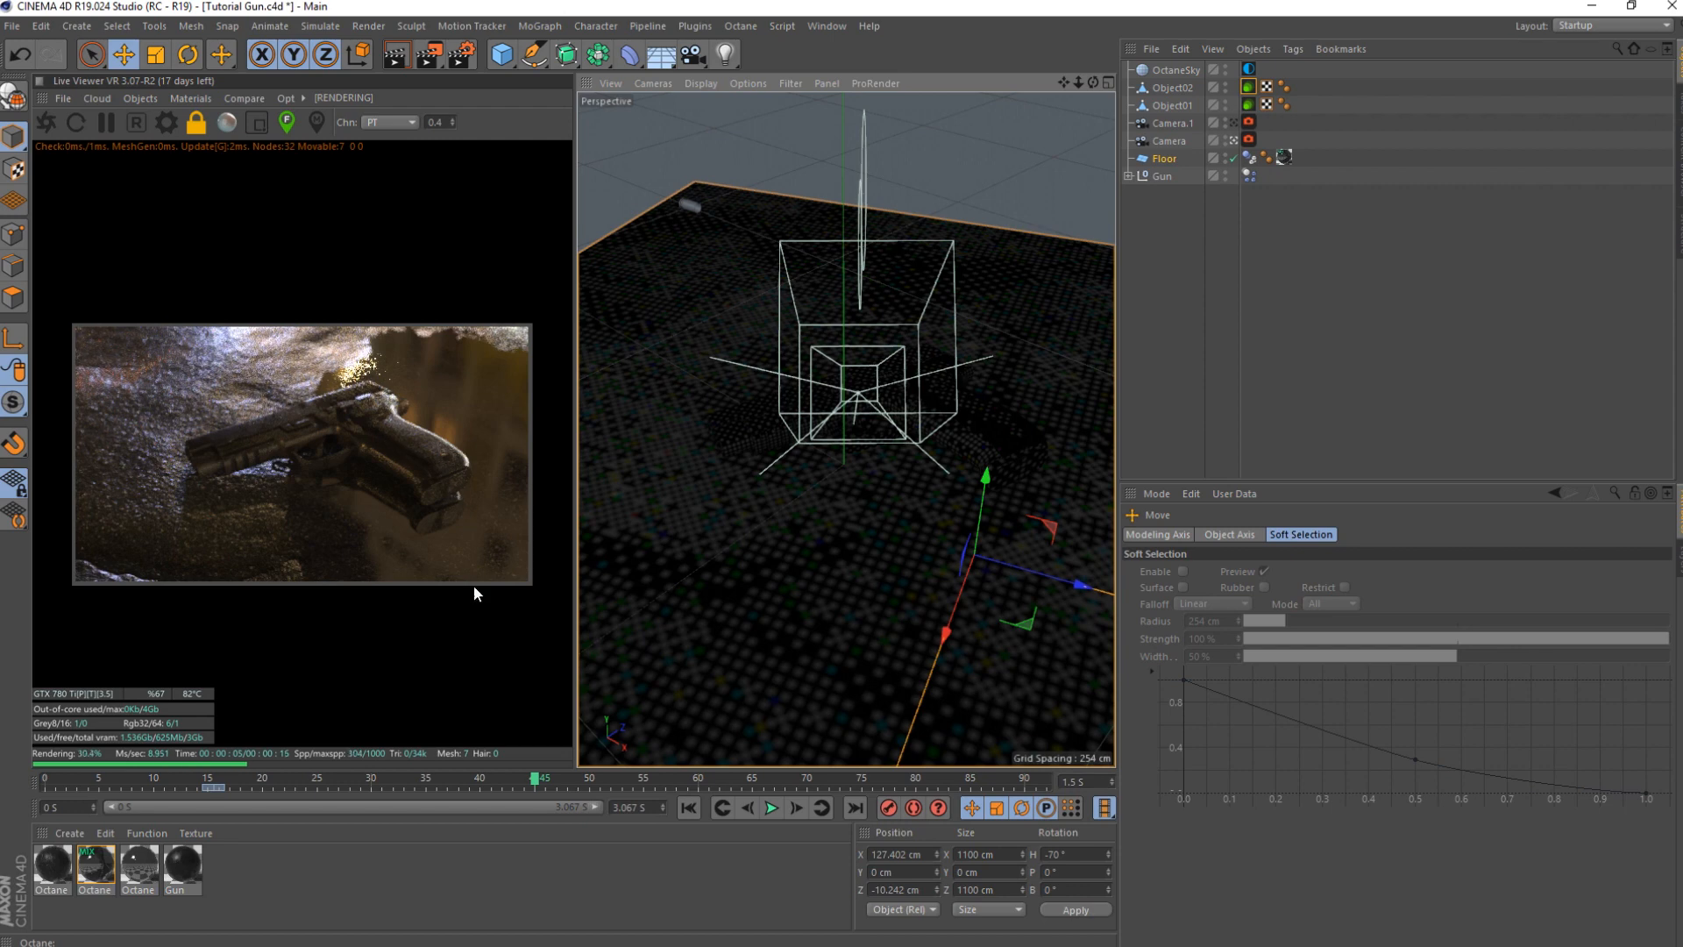
pyautogui.click(781, 808)
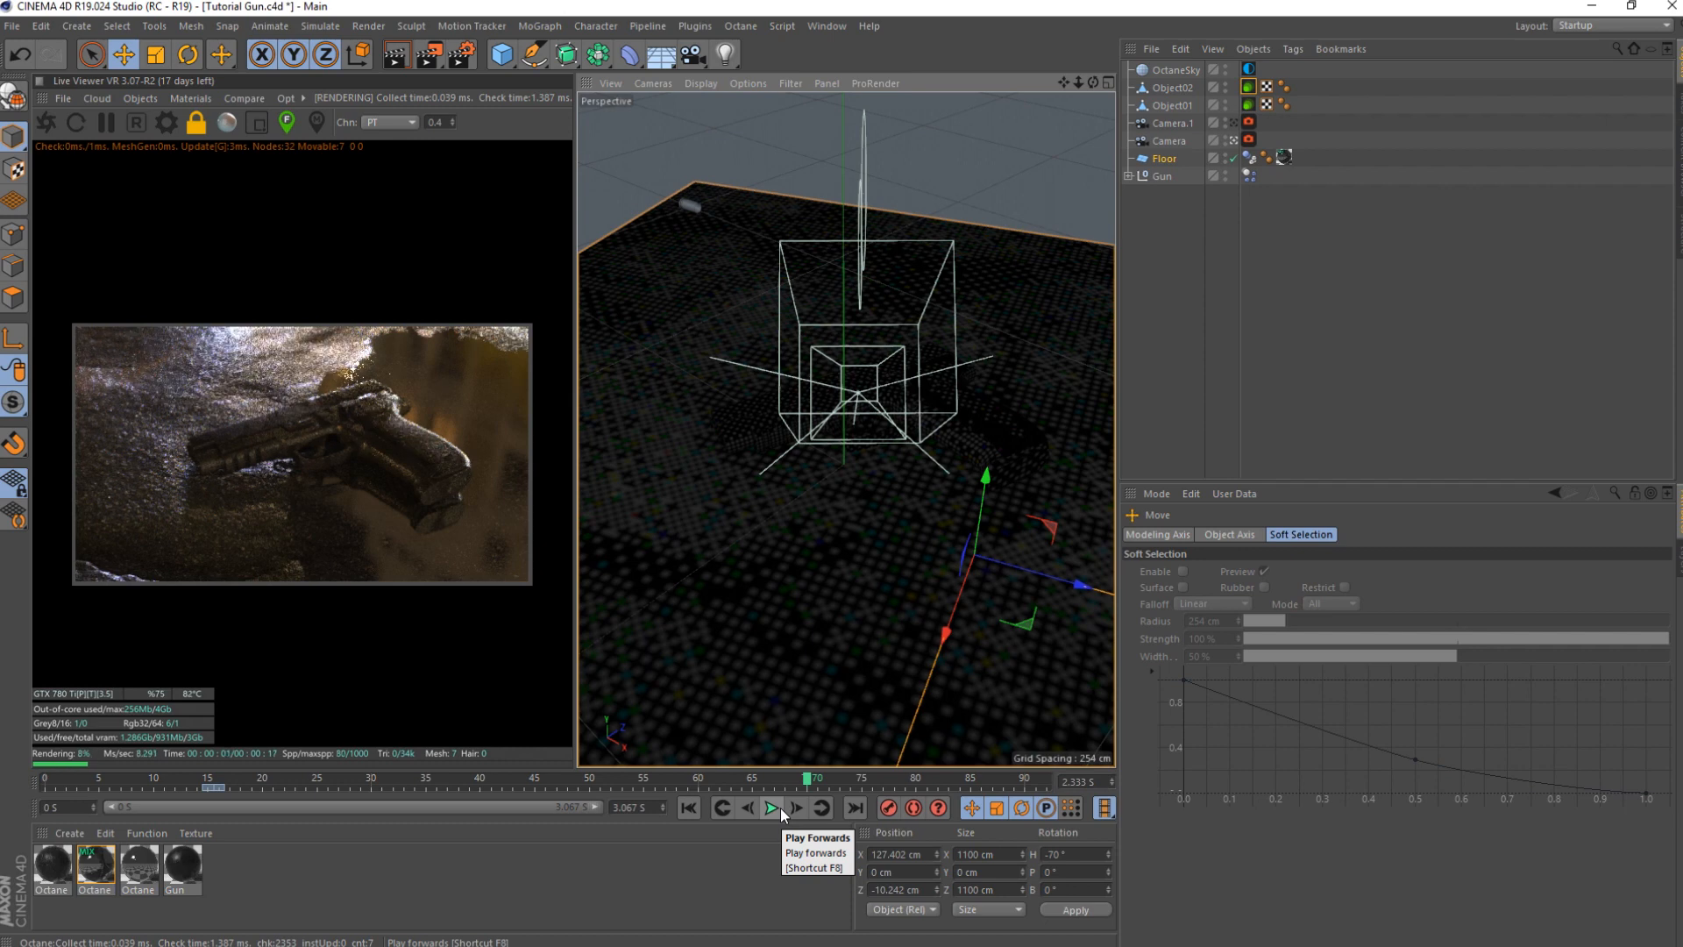
# - At frame 0, try moving the Floor plane to about X -175 cm, Z -120 cm and preview the animation
pyautogui.click(691, 806)
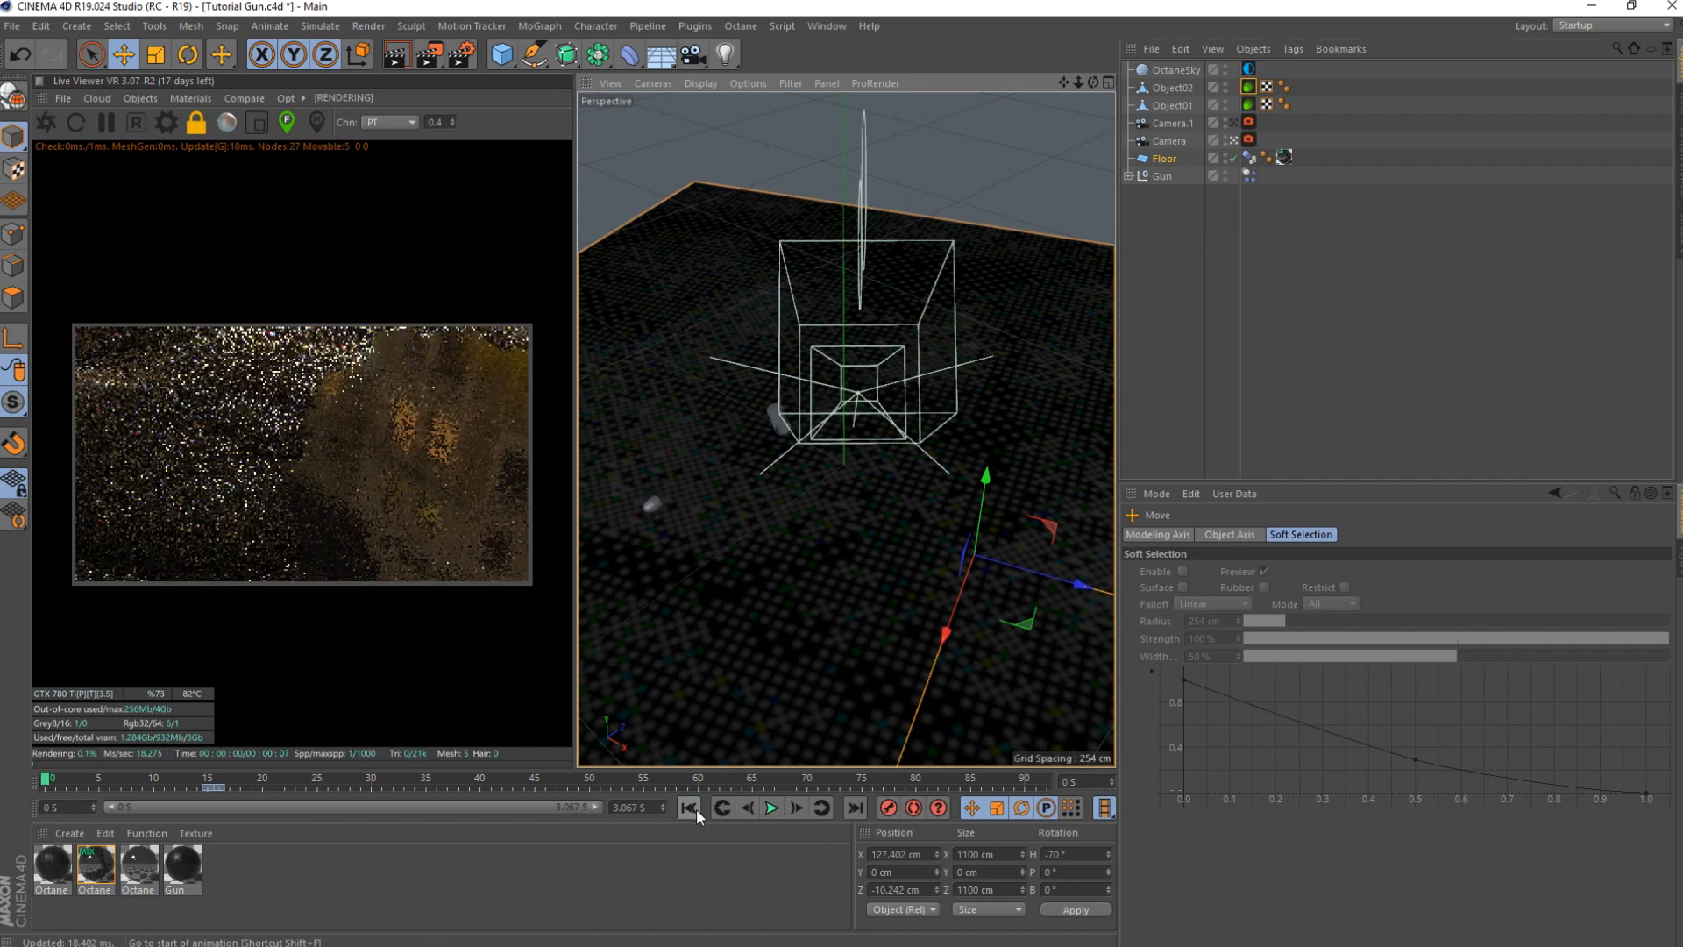
pyautogui.moveTo(1034, 599); pyautogui.dragTo(612, 456)
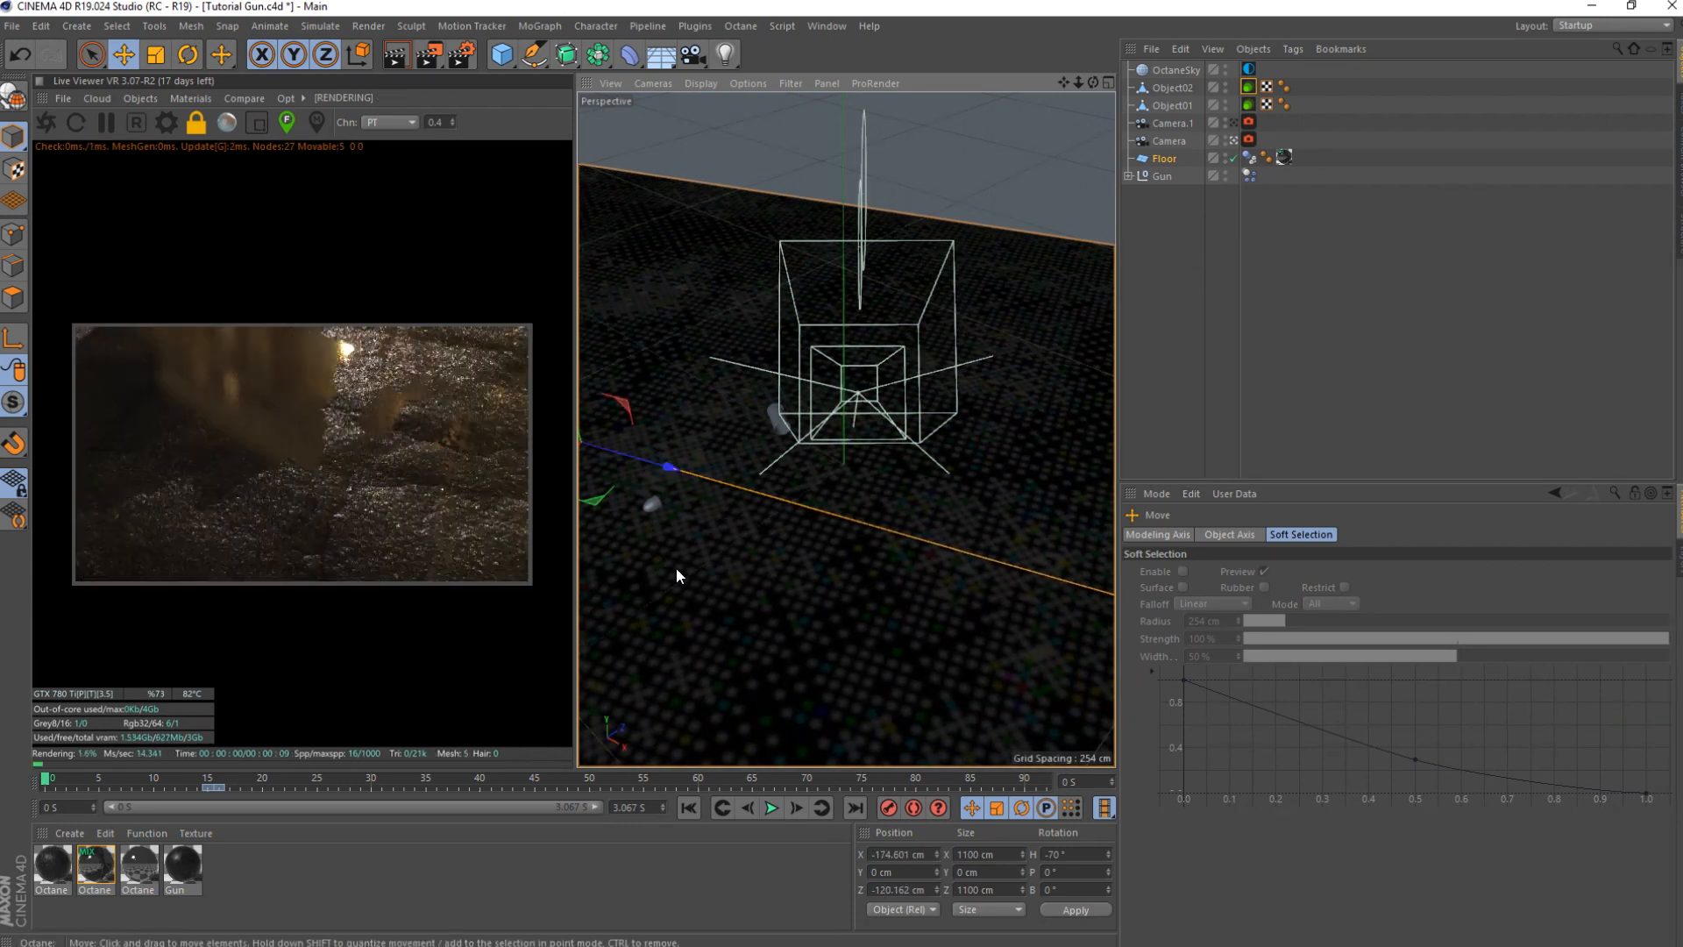
pyautogui.click(779, 806)
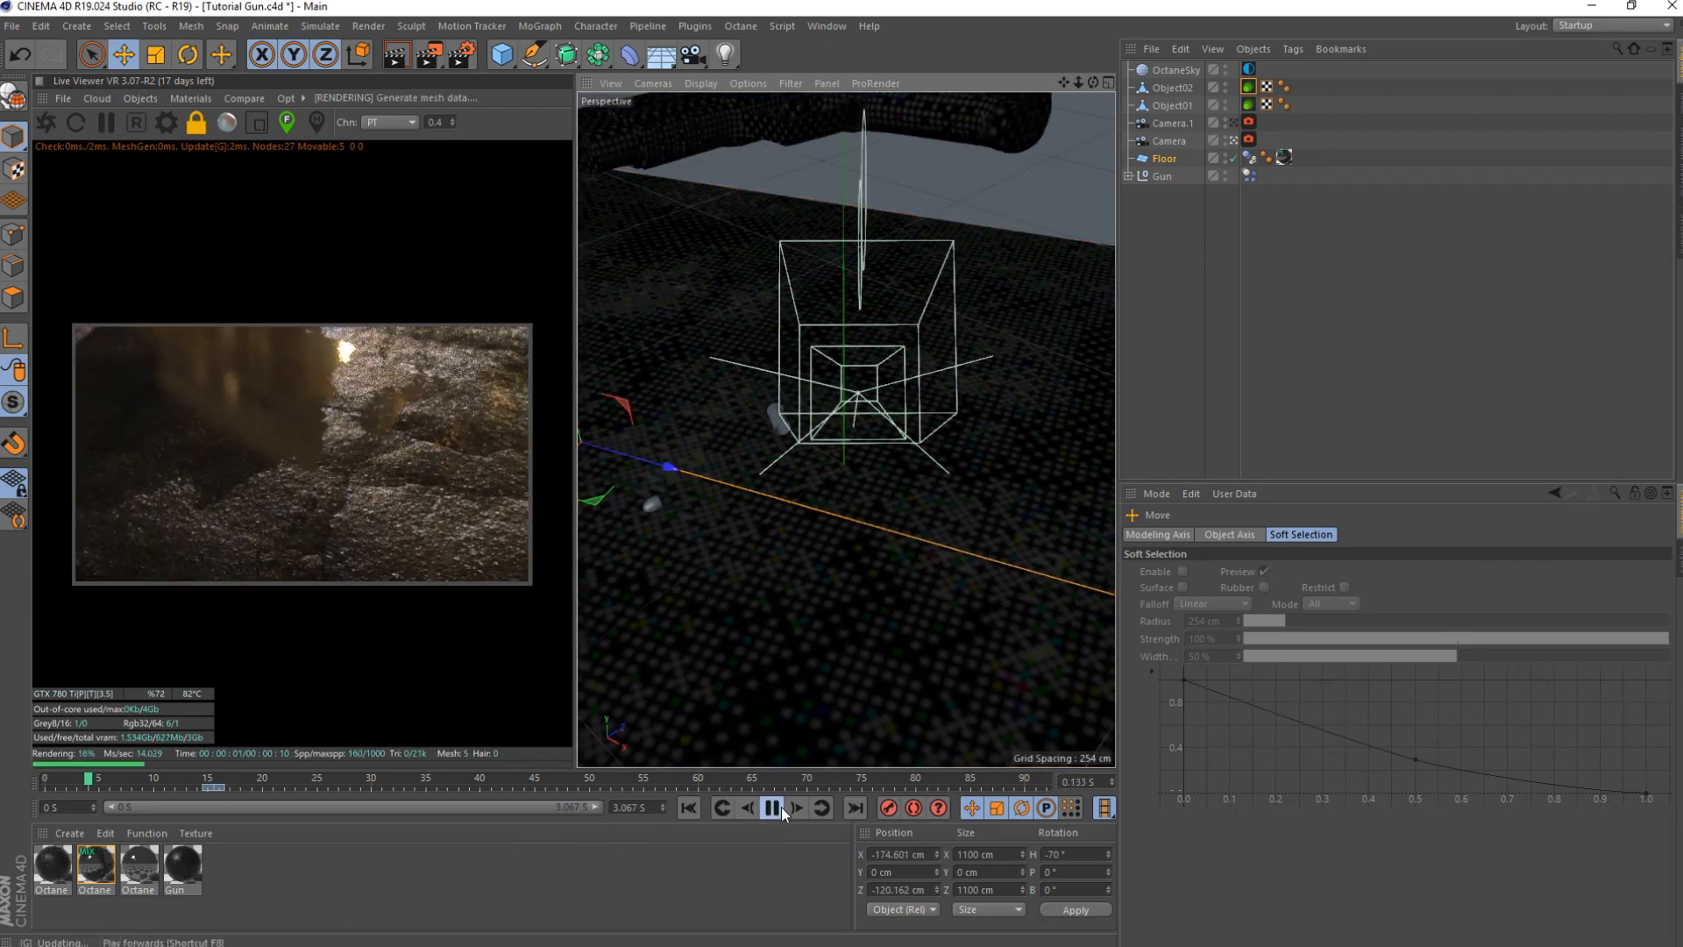
pyautogui.click(781, 807)
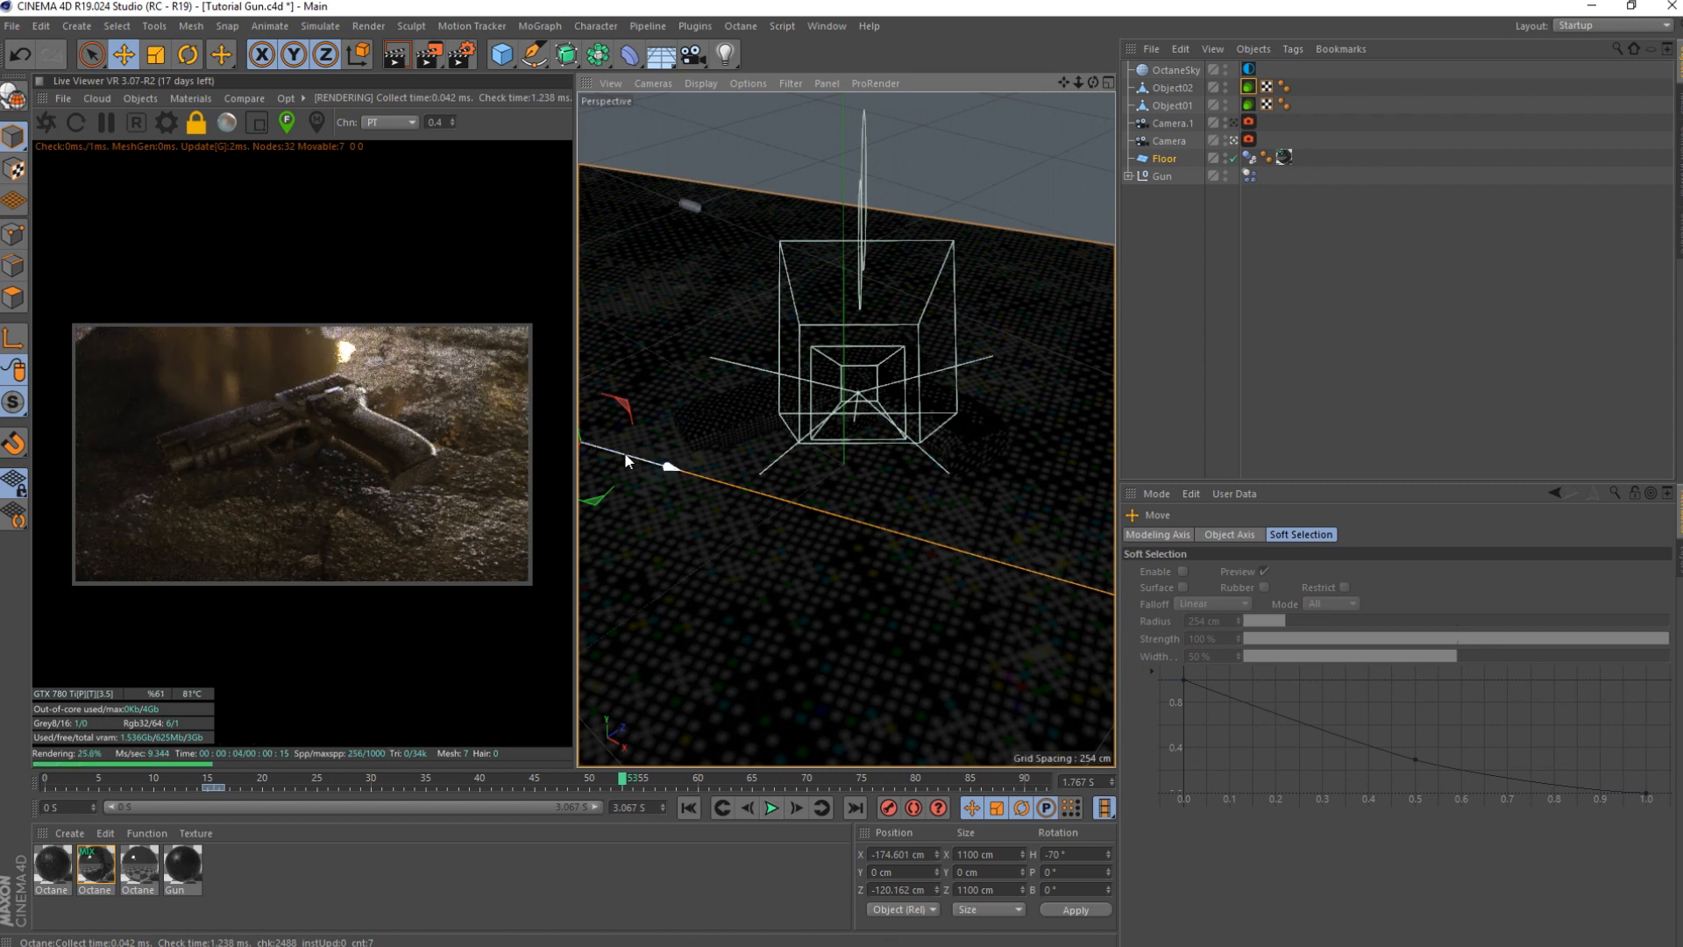
# - Try the Floor plane at about X -123 cm, Z -116 cm, and at frame 0 at about X -243 cm, Z -160 cm
pyautogui.moveTo(627, 454)
pyautogui.mouseDown()
pyautogui.moveTo(678, 471)
pyautogui.moveTo(605, 484)
pyautogui.moveTo(616, 476)
pyautogui.mouseUp()
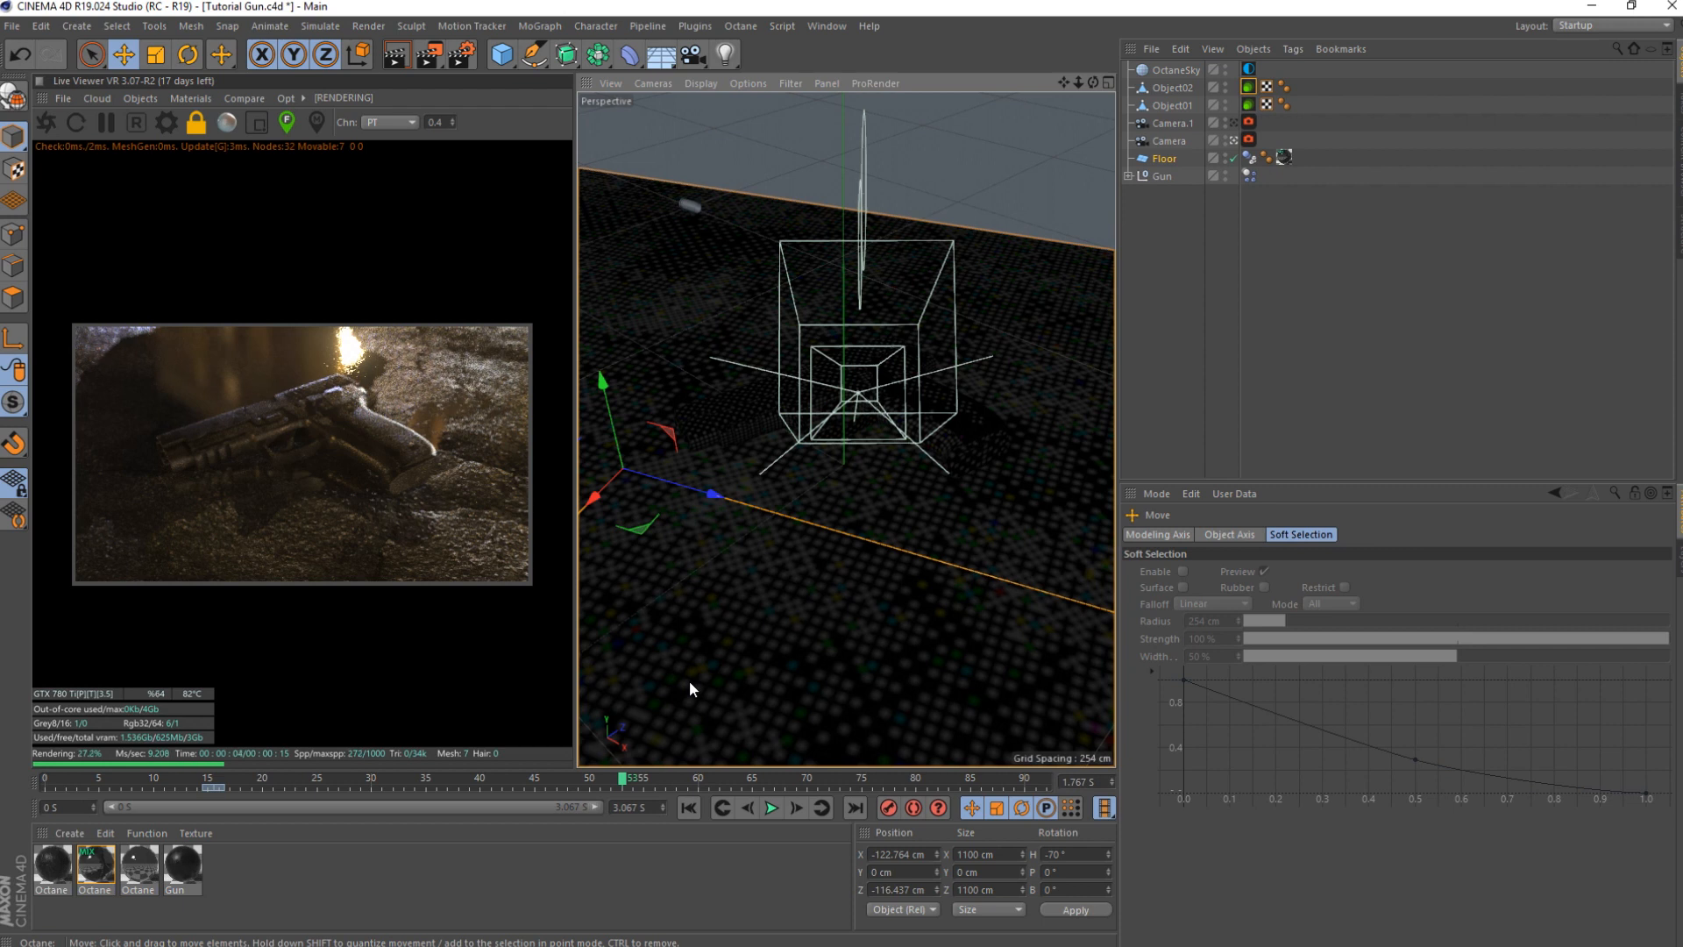
pyautogui.click(1284, 157)
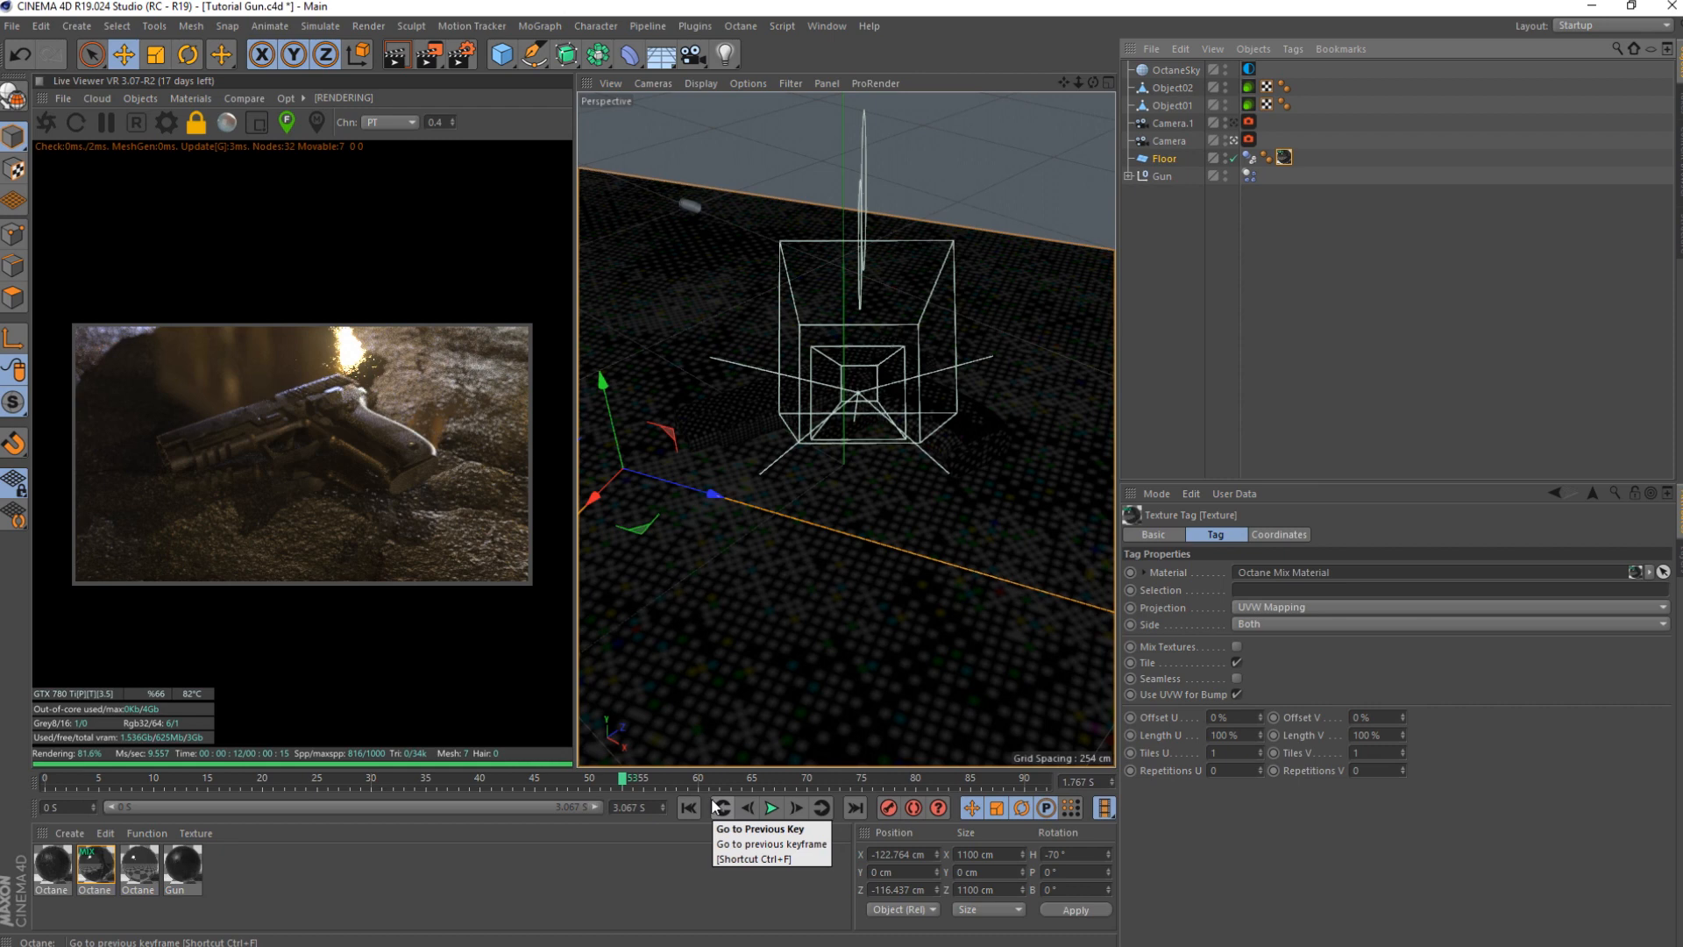
pyautogui.click(686, 808)
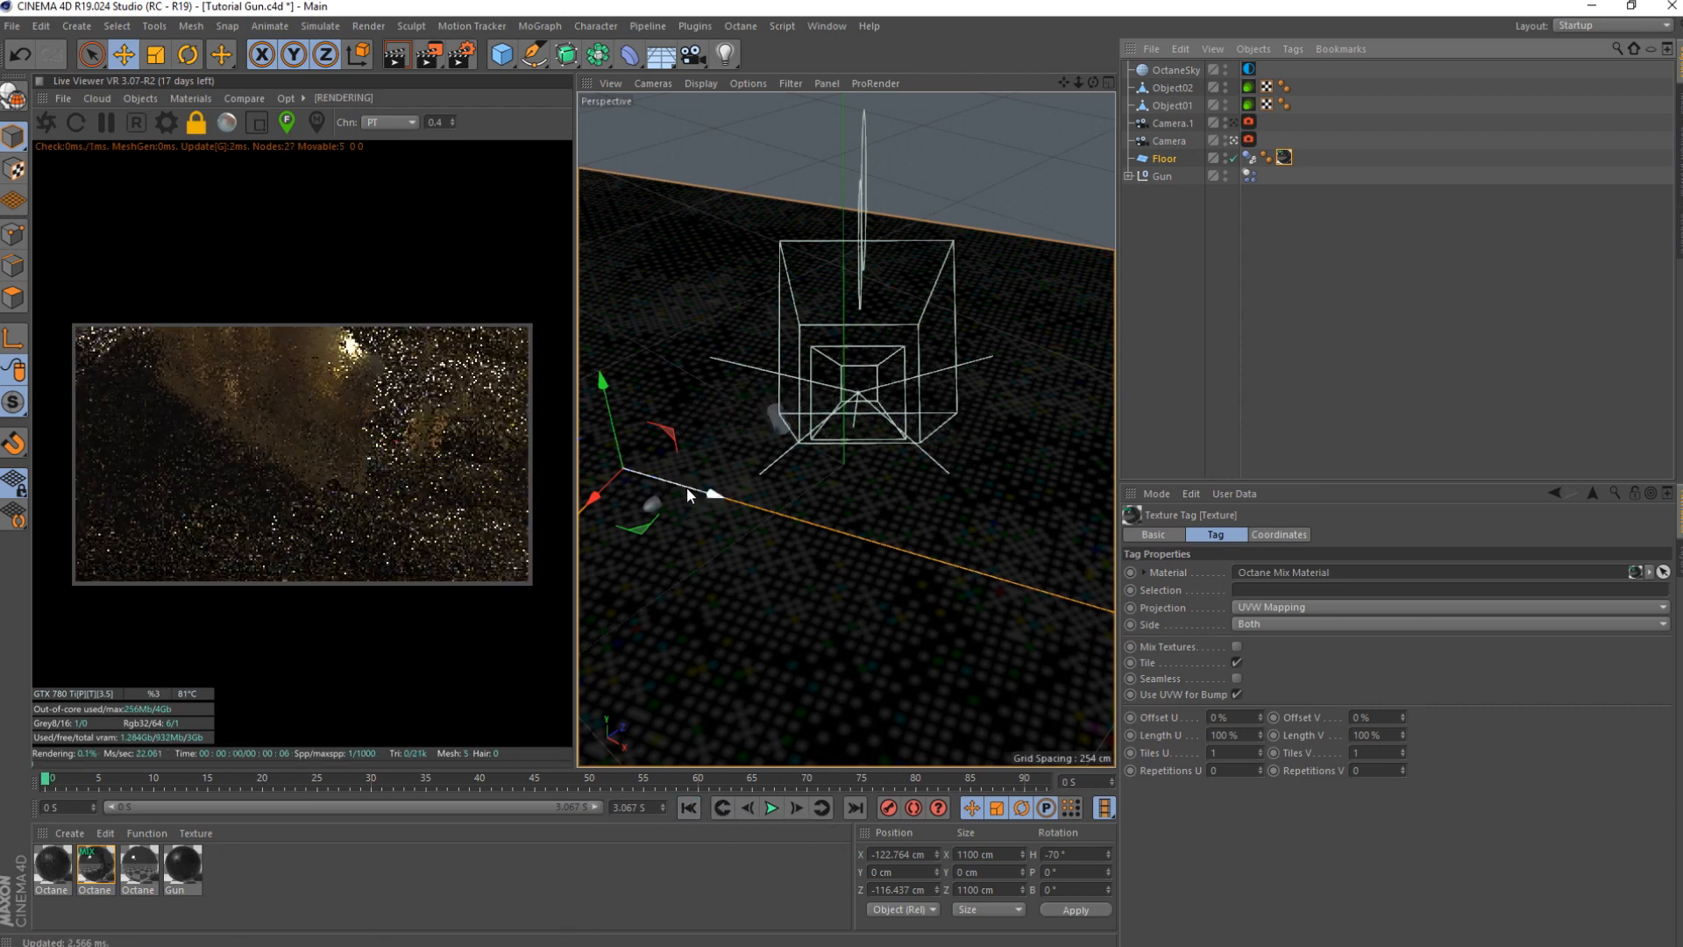
pyautogui.moveTo(558, 454); pyautogui.dragTo(552, 454)
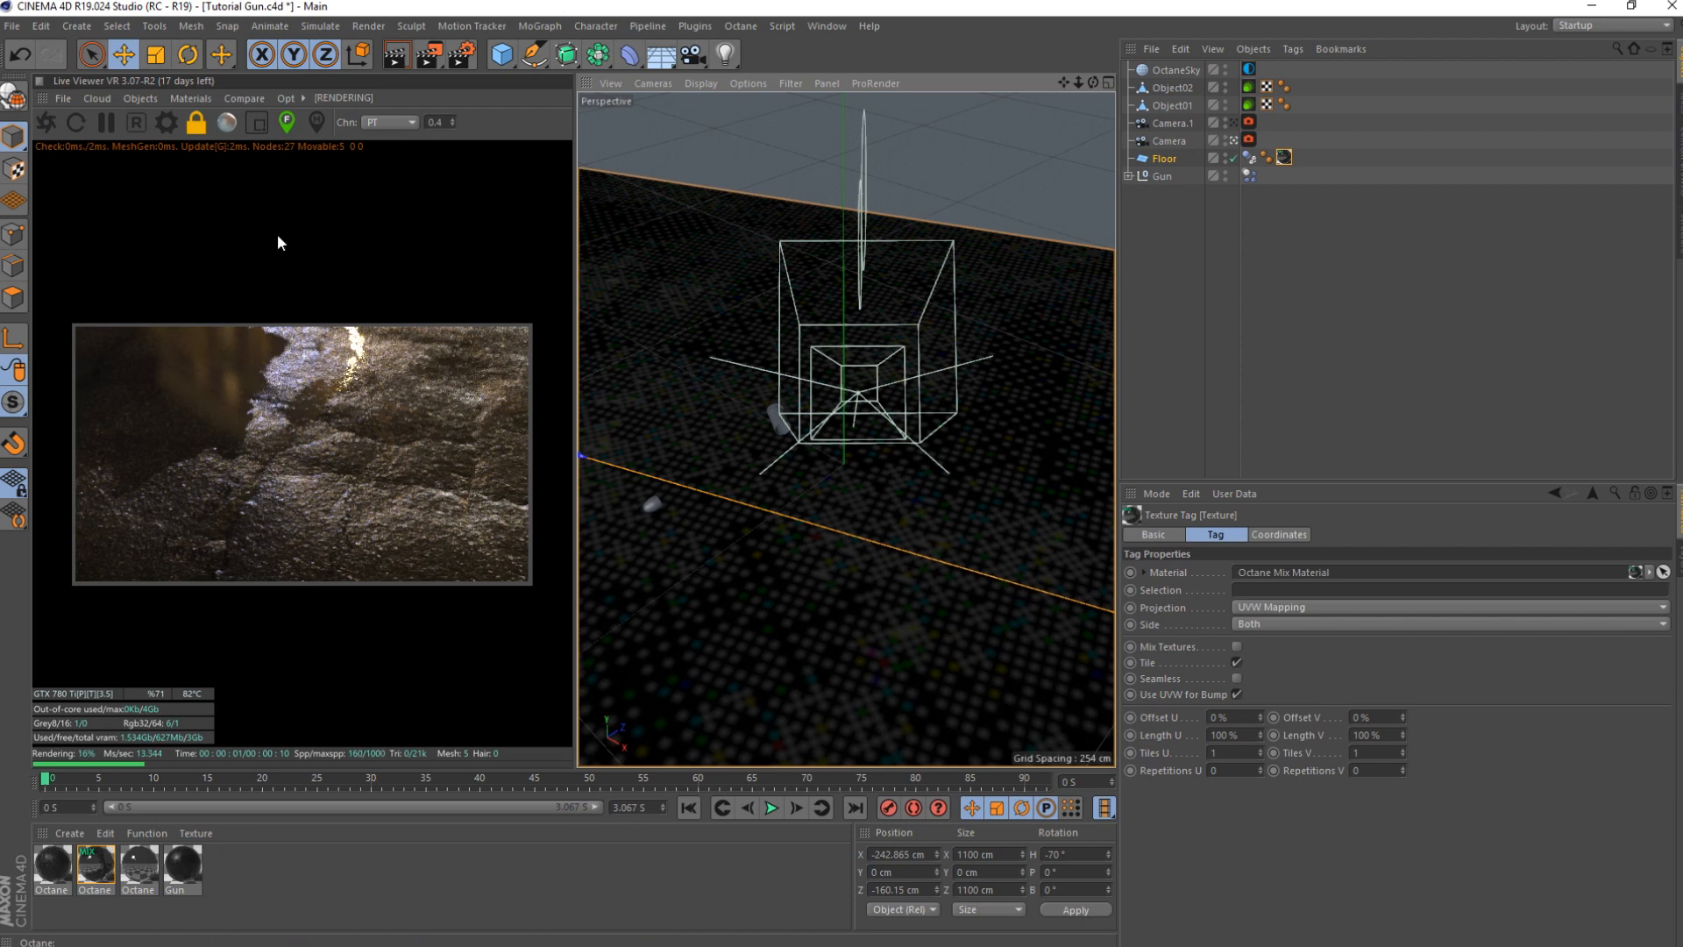
# - Undo the Floor plane's recent moves and rotation, and play the animation to check the puddle placement
pyautogui.click(18, 56)
pyautogui.click(18, 55)
pyautogui.click(18, 56)
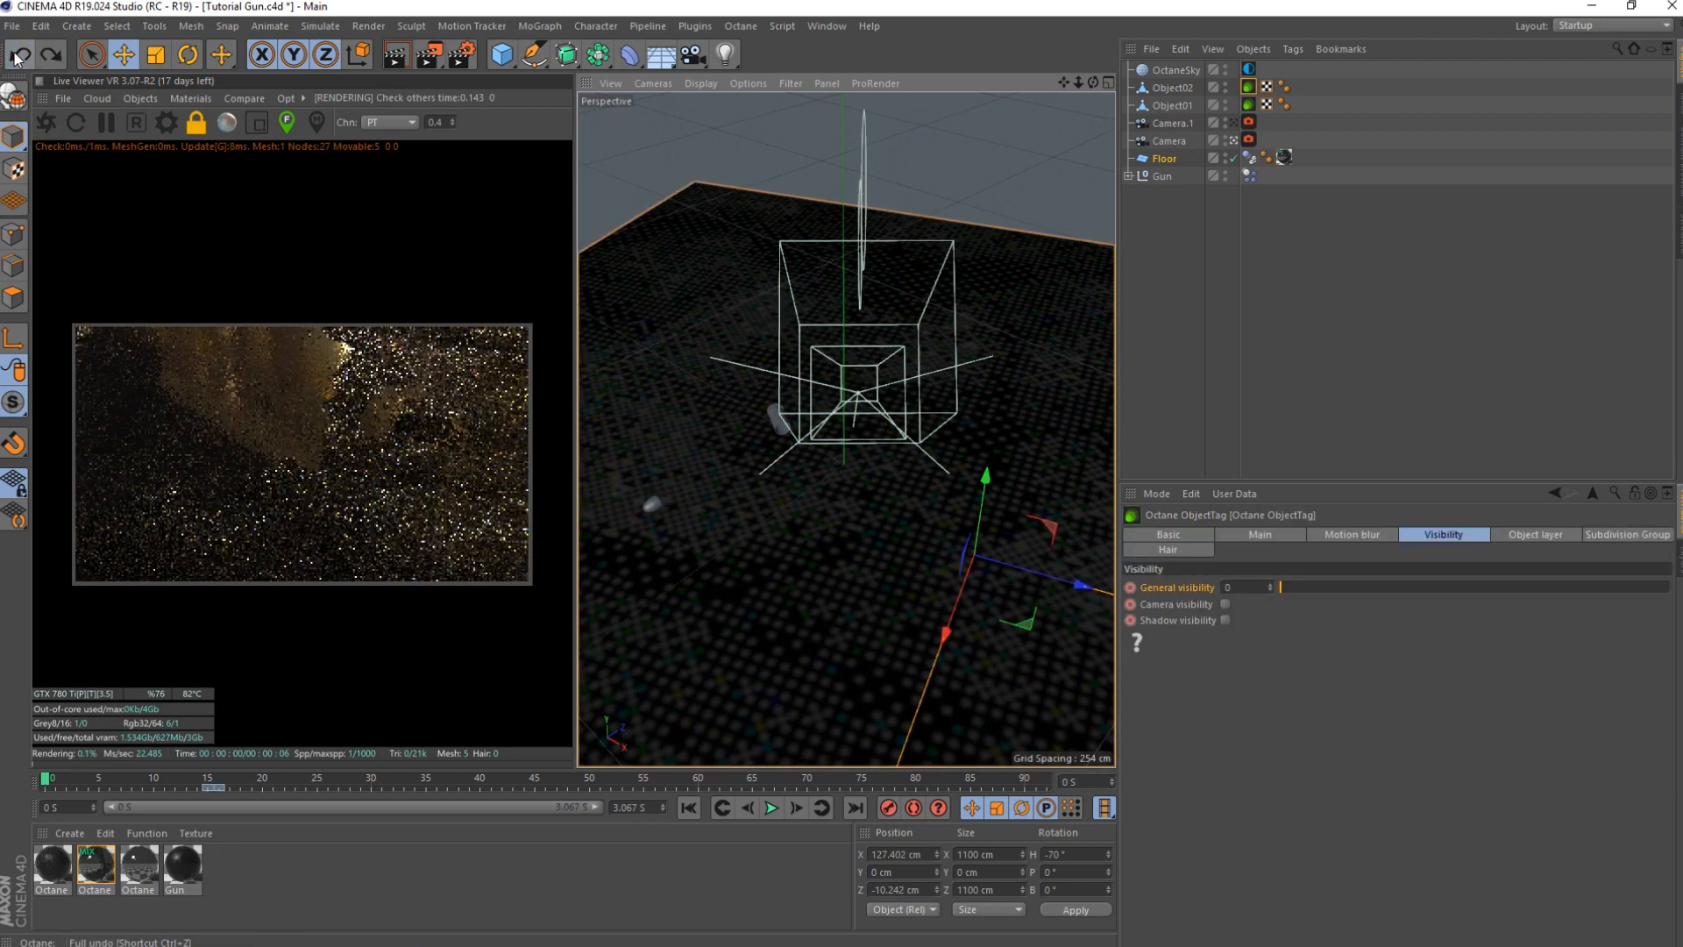
pyautogui.click(19, 55)
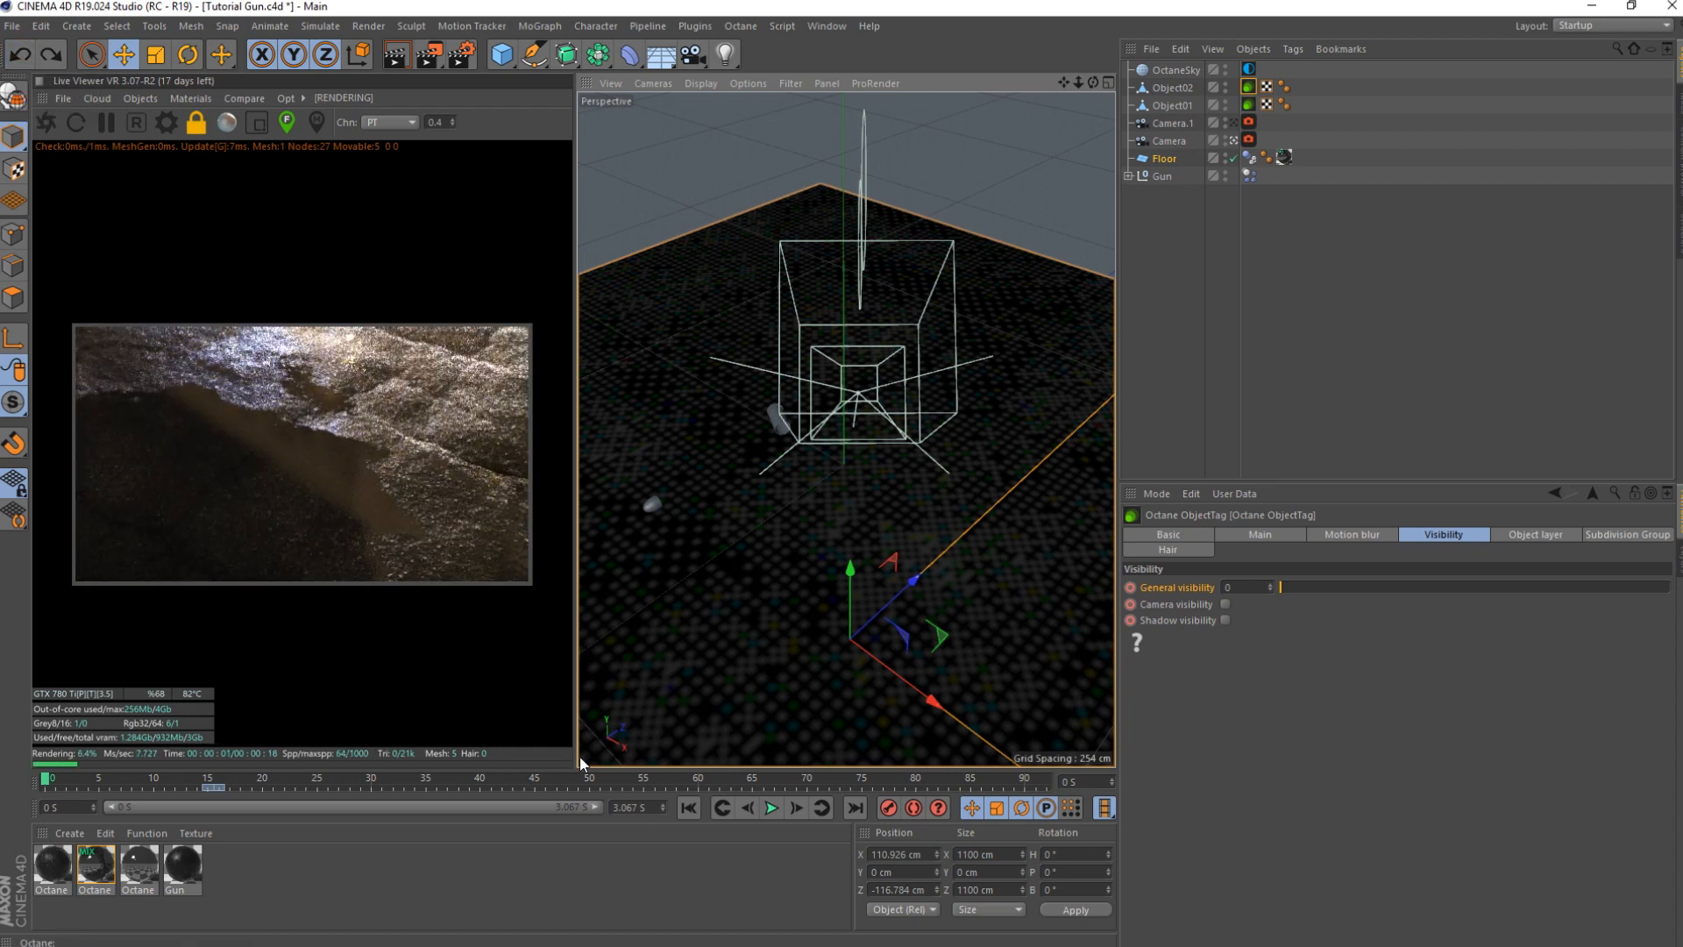
pyautogui.click(771, 807)
pyautogui.click(772, 807)
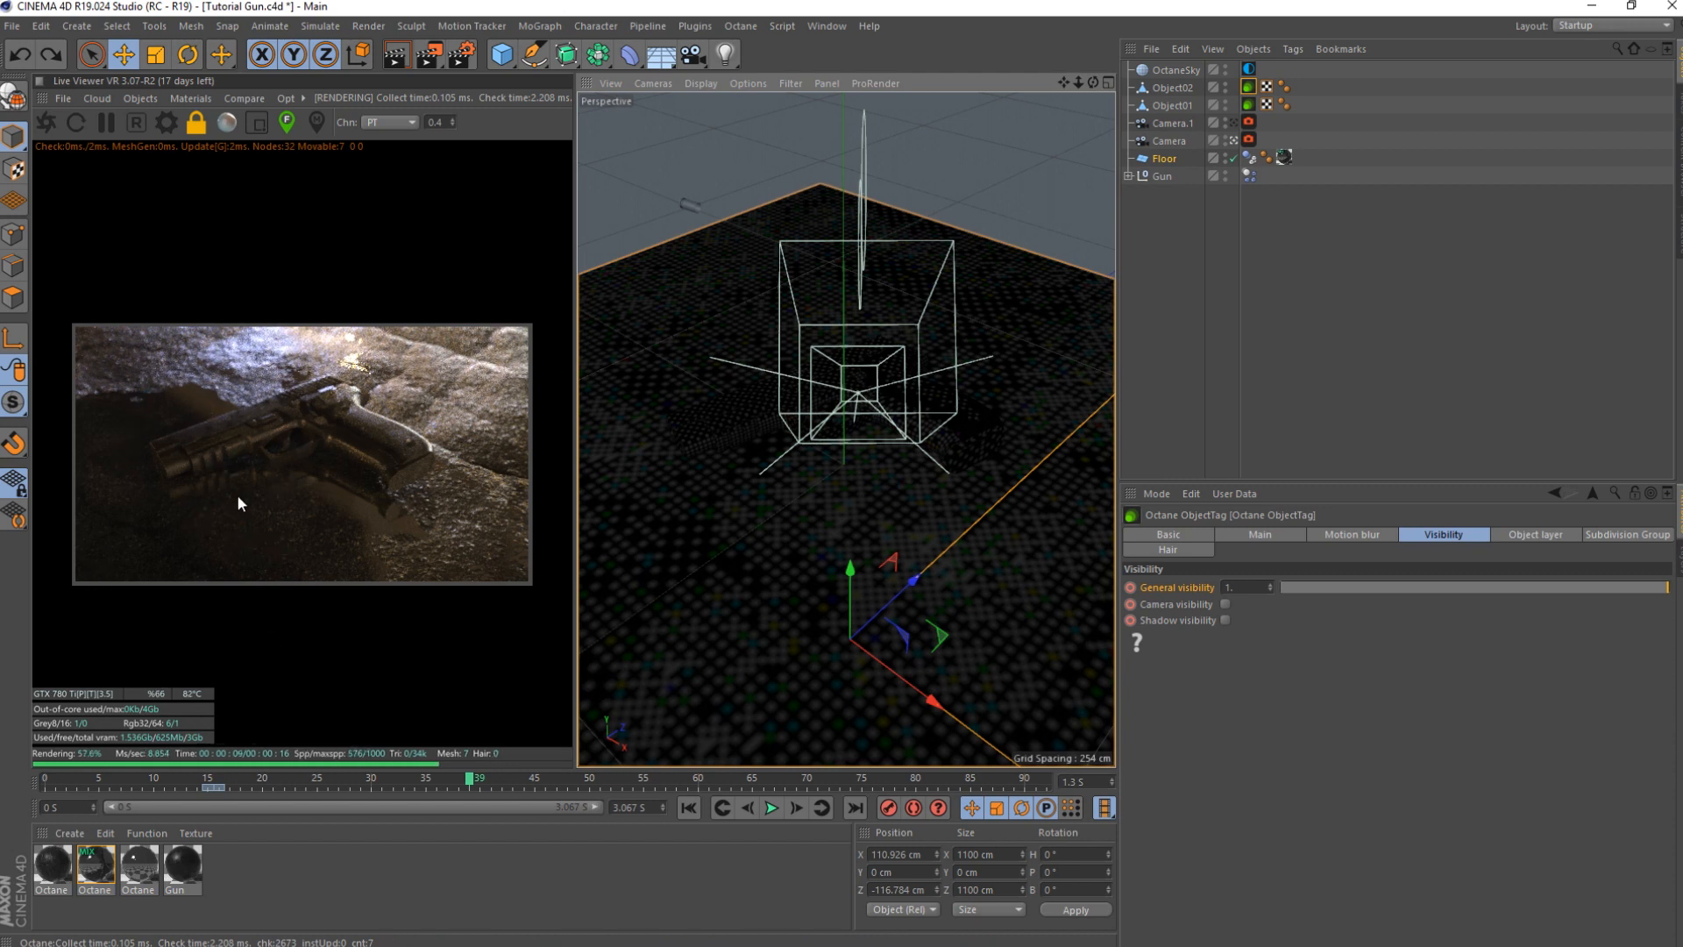
# - Rotate the OctaneSky's HDRI environment to RotX about -0.52 and RotY about 0.197
pyautogui.click(1164, 160)
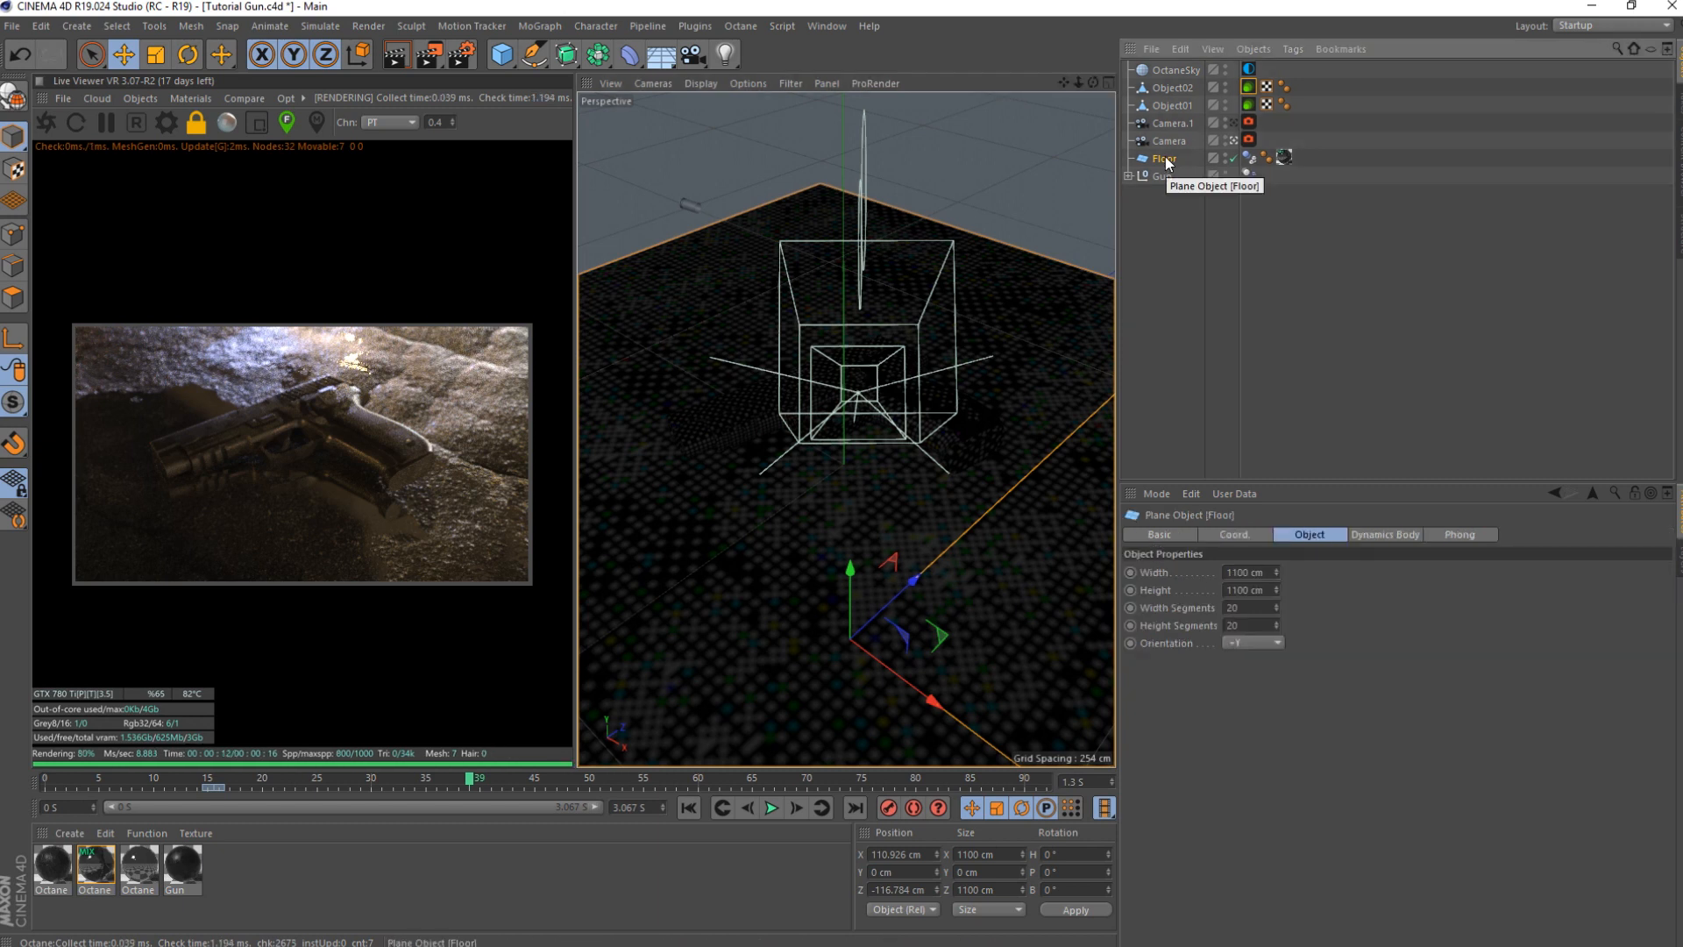
pyautogui.click(1248, 69)
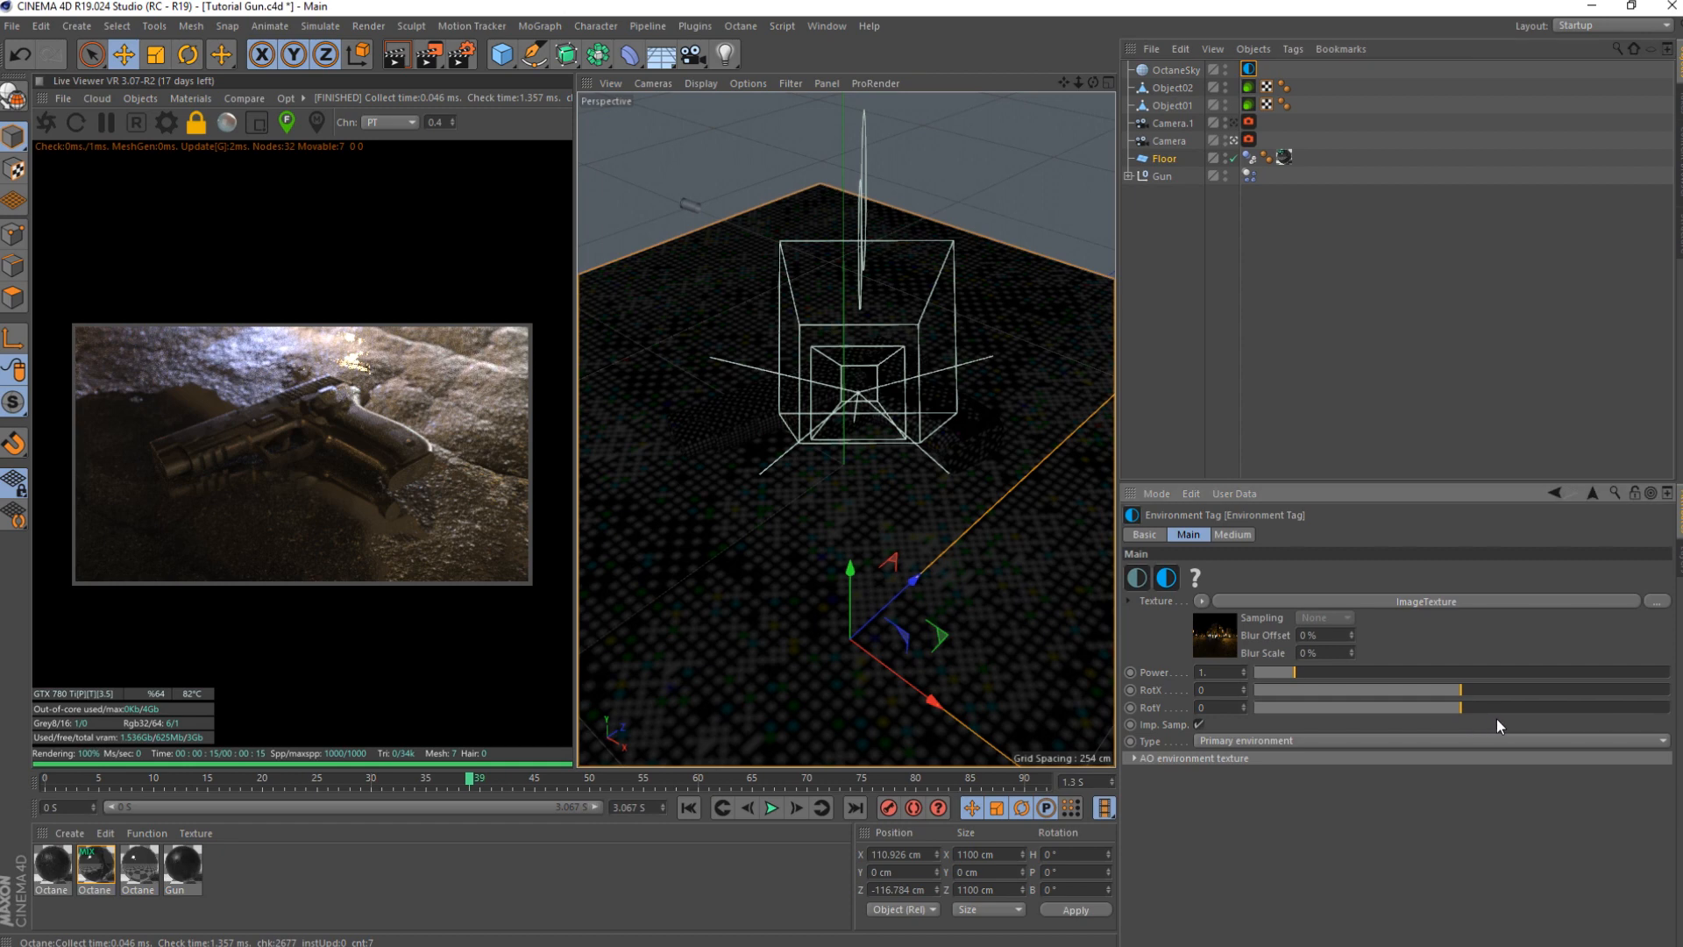
pyautogui.moveTo(1465, 712); pyautogui.dragTo(1503, 691)
pyautogui.hotkey('ctrl', 'z')
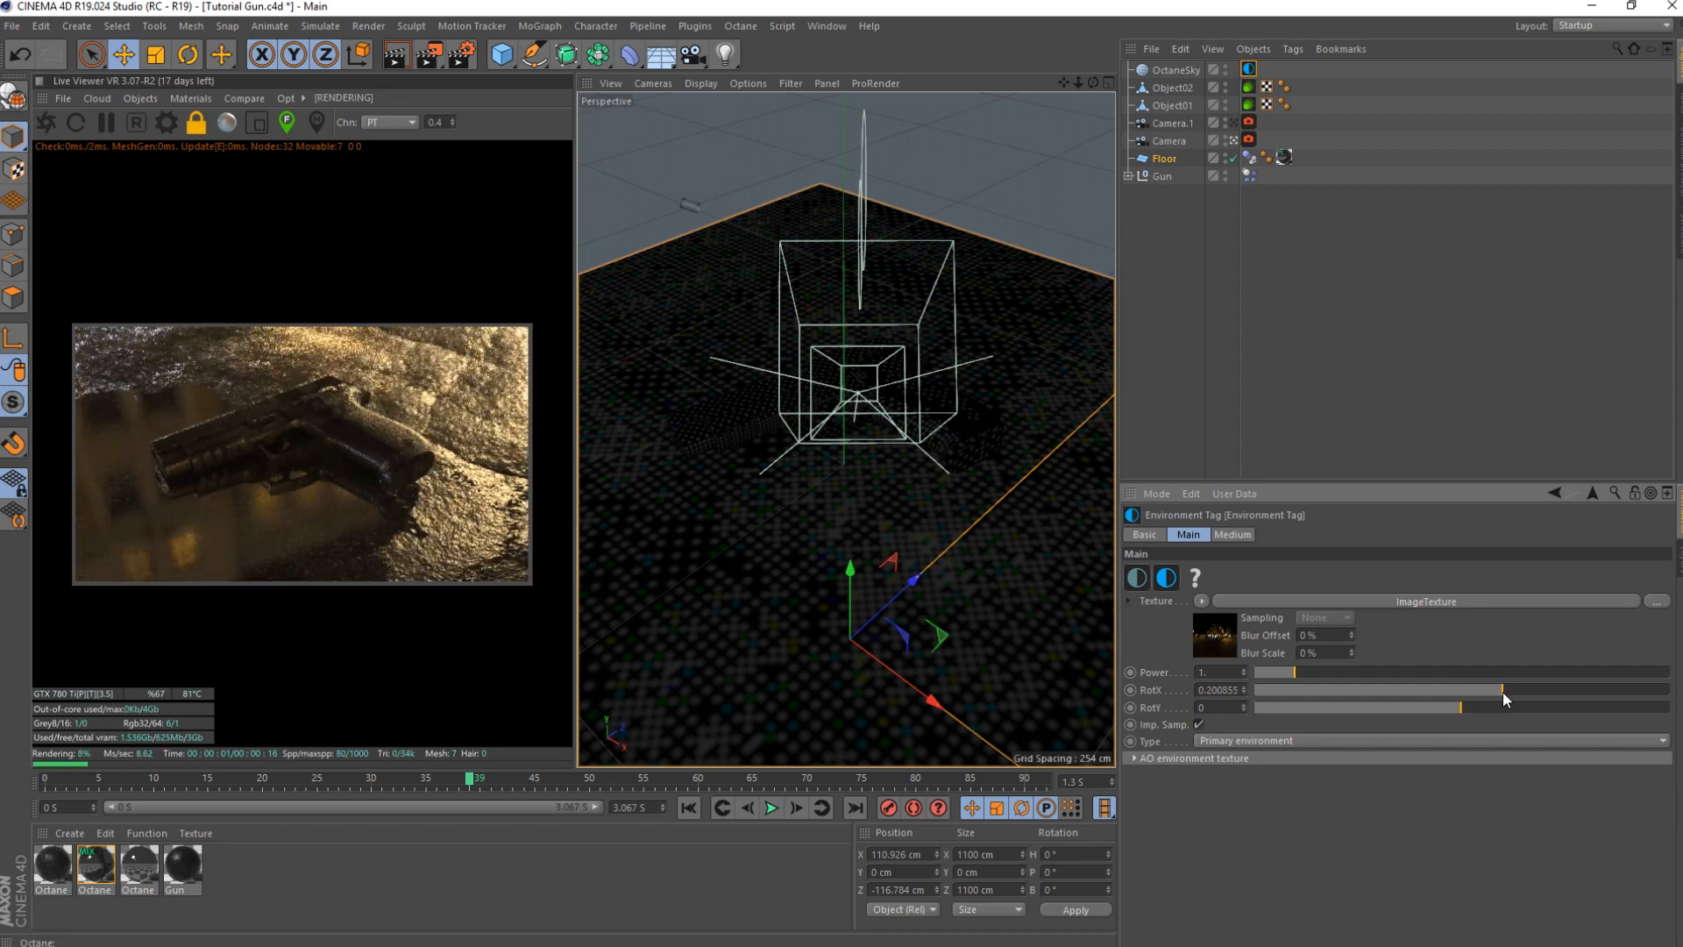
pyautogui.moveTo(1469, 710); pyautogui.dragTo(1504, 712)
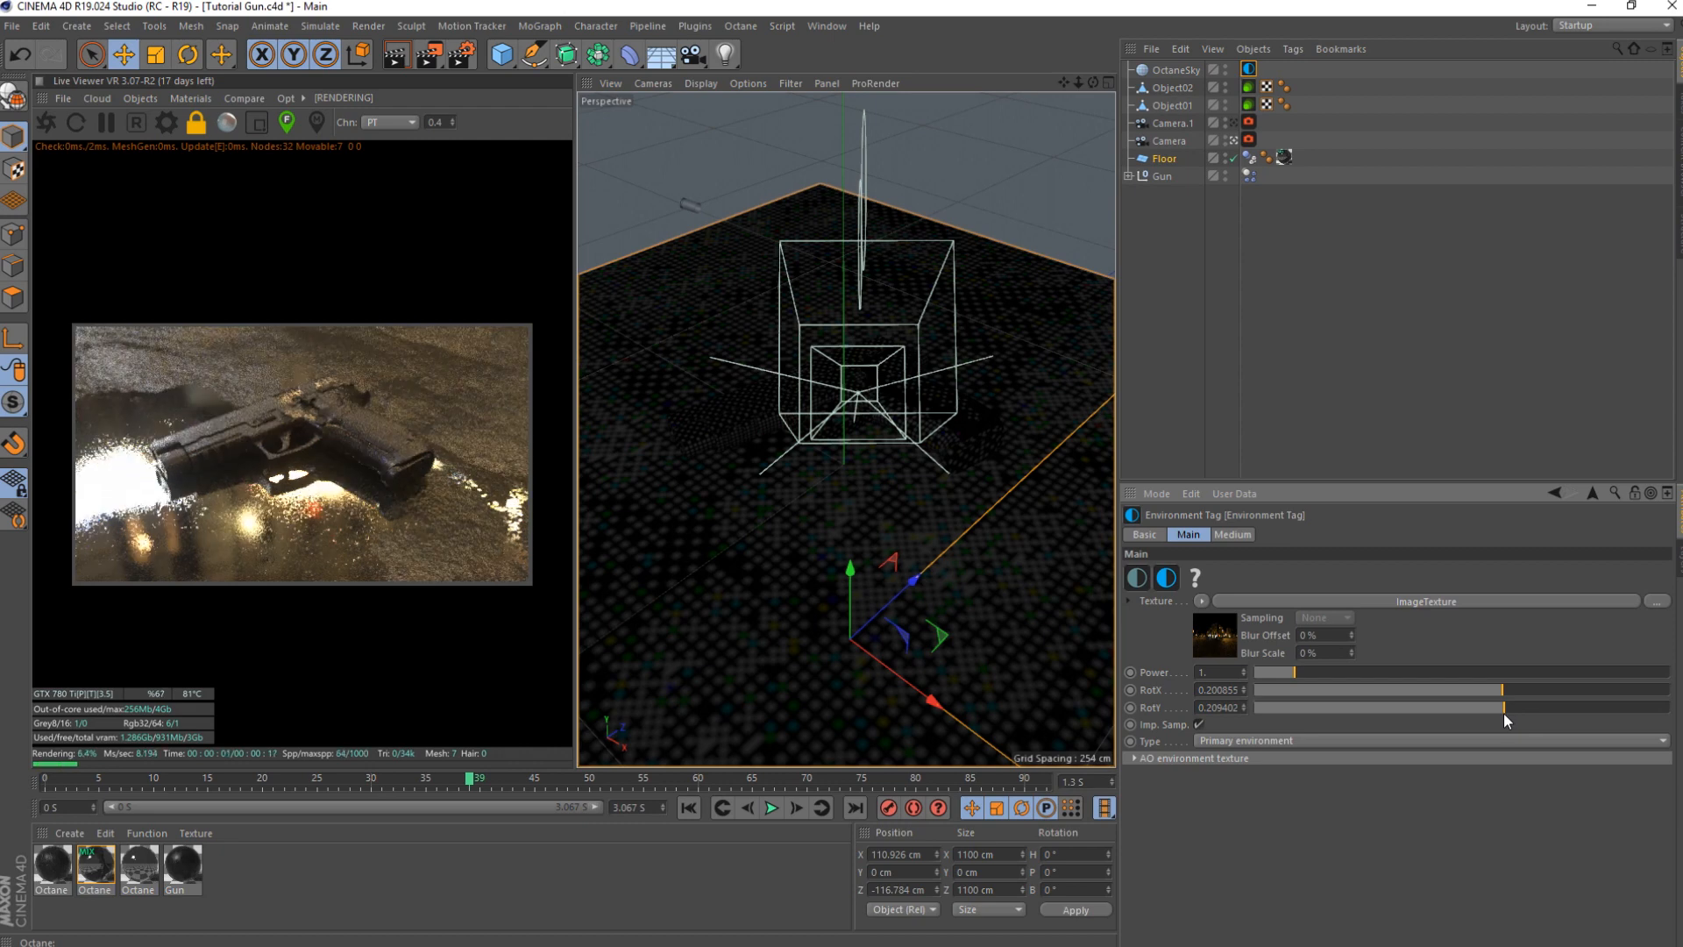
pyautogui.moveTo(1501, 687); pyautogui.dragTo(1467, 687)
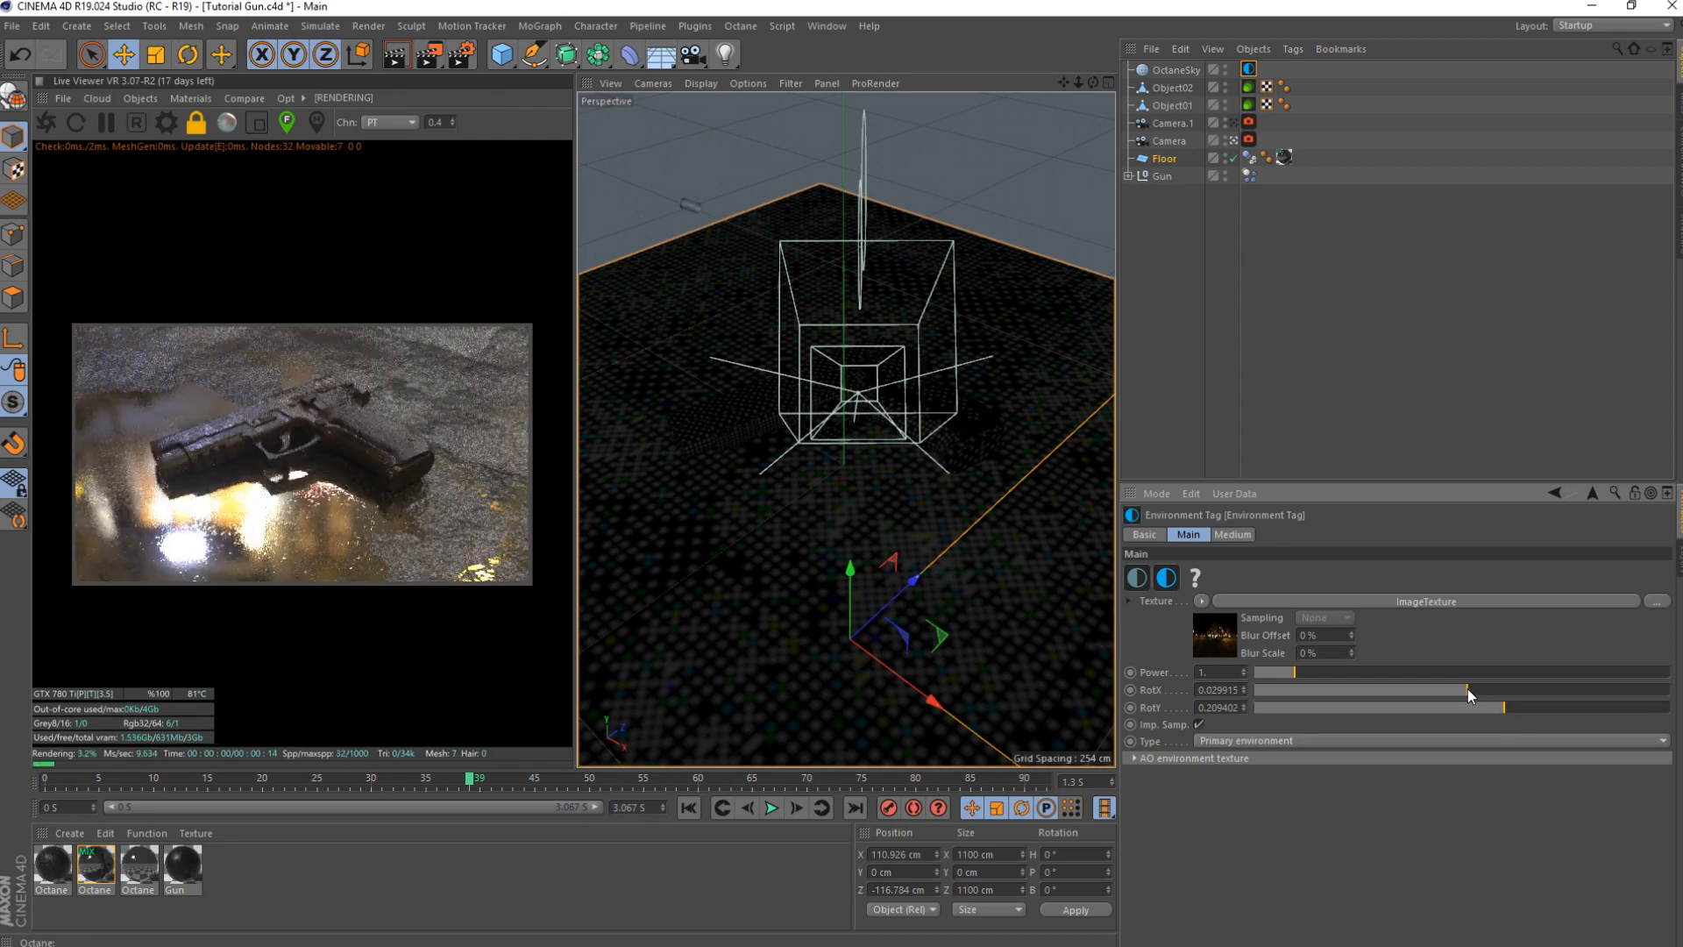
pyautogui.moveTo(1459, 693); pyautogui.dragTo(1444, 692)
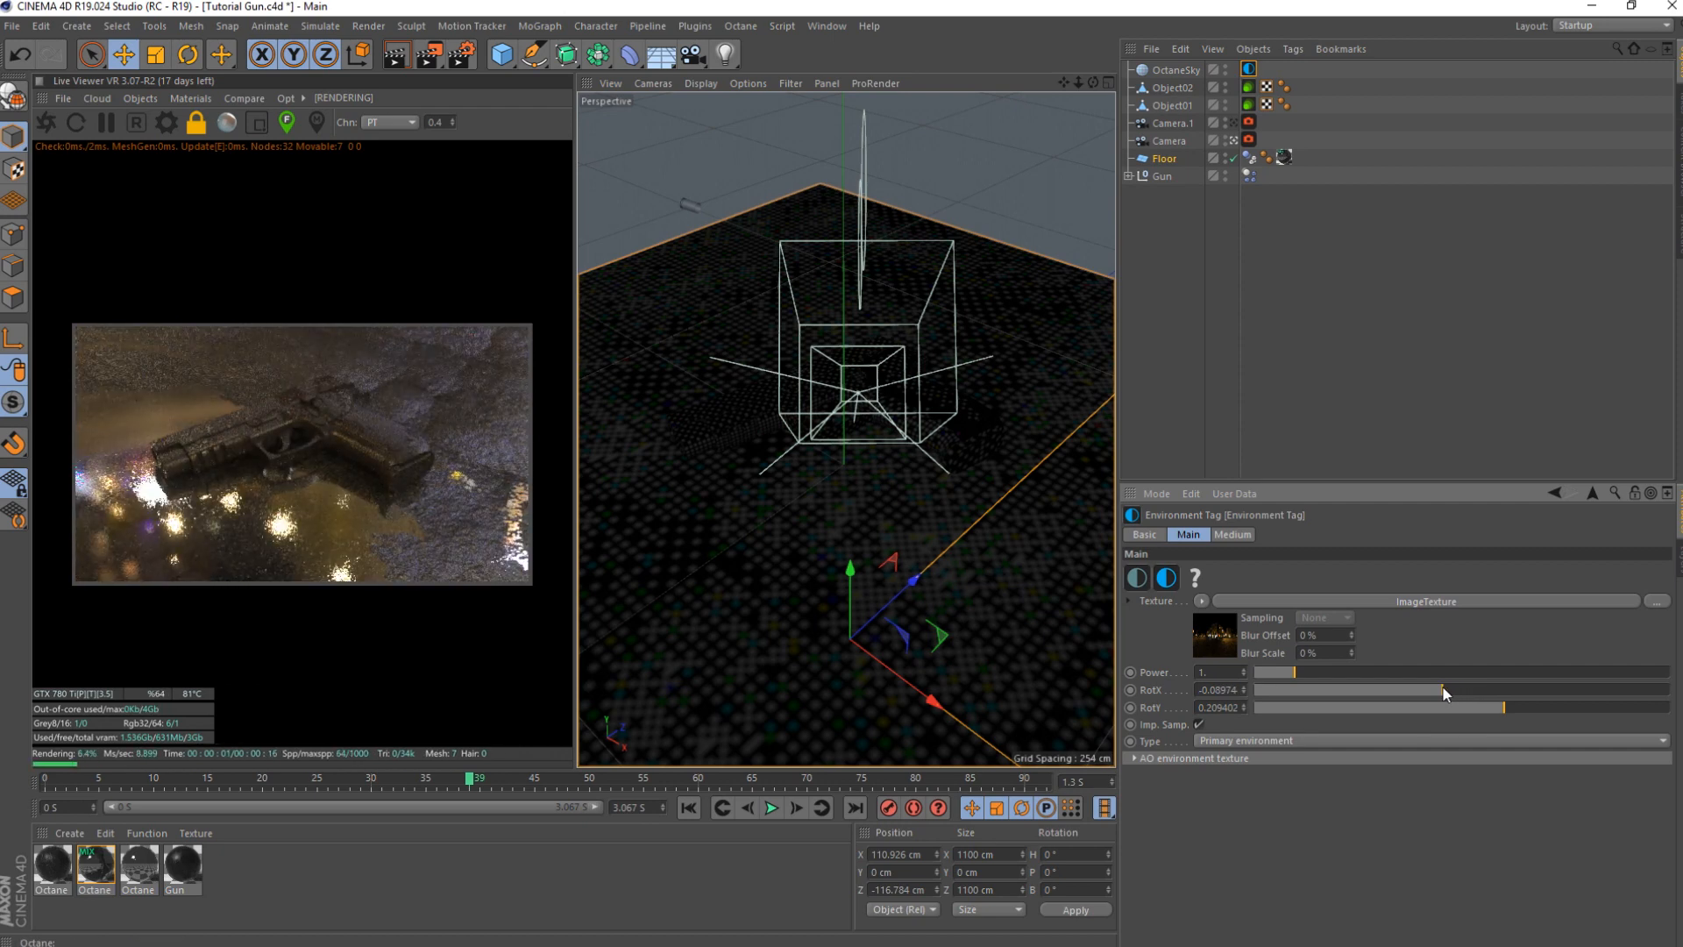
pyautogui.moveTo(1445, 693); pyautogui.dragTo(1354, 692)
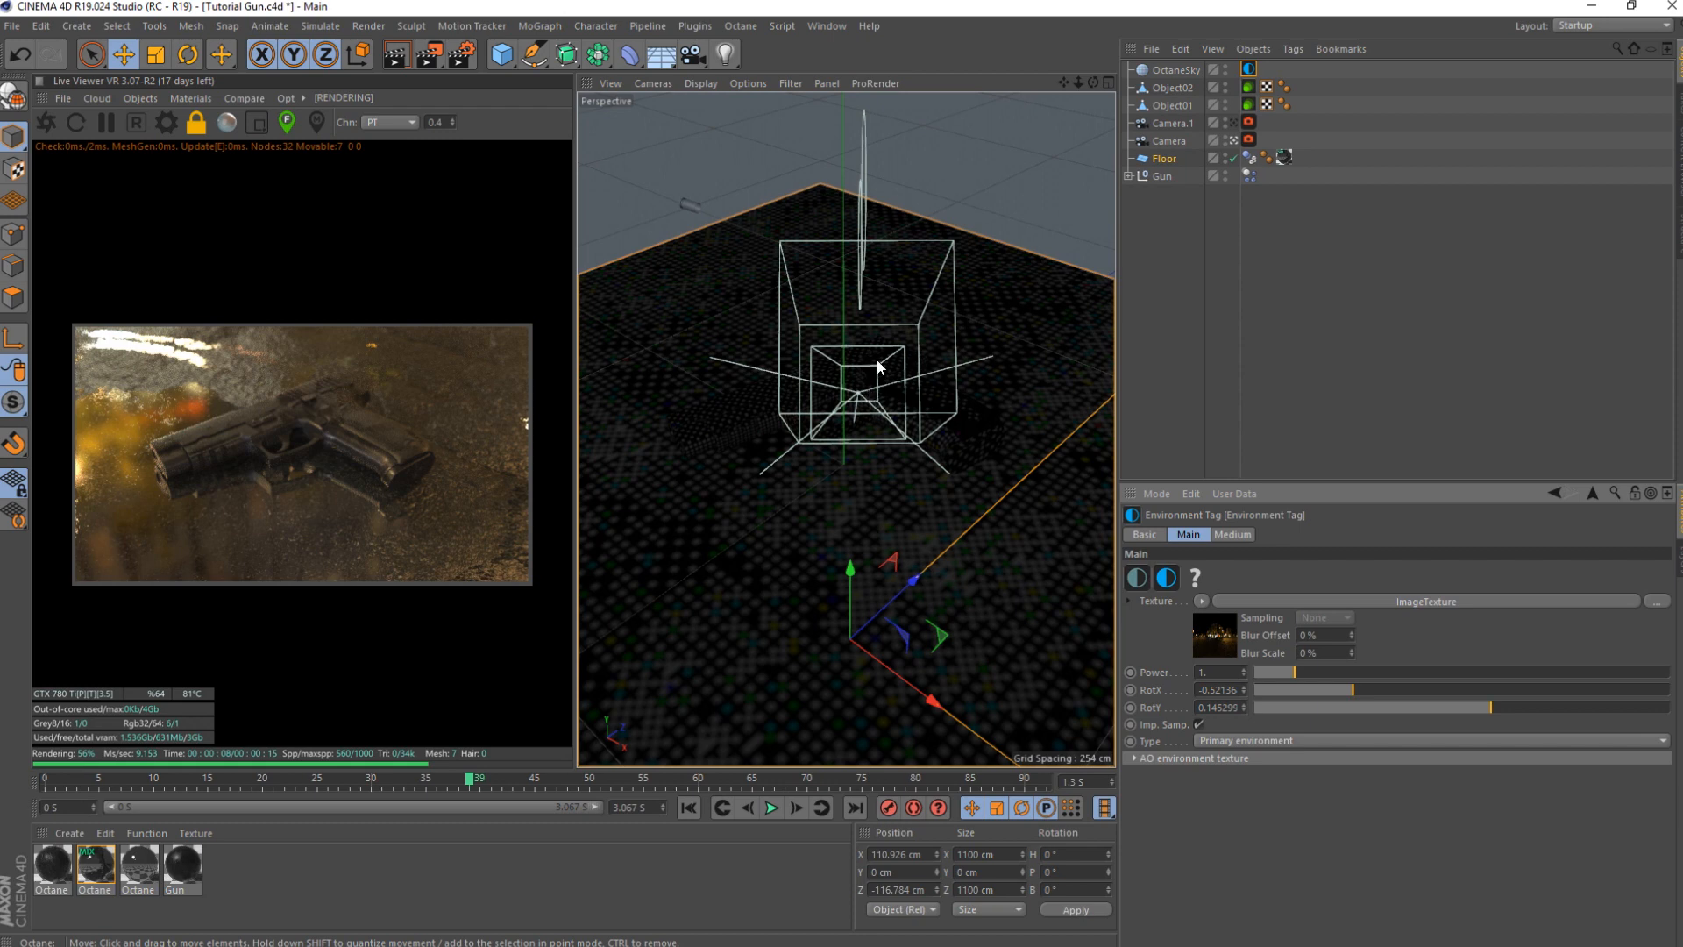
pyautogui.moveTo(1496, 709); pyautogui.dragTo(1500, 707)
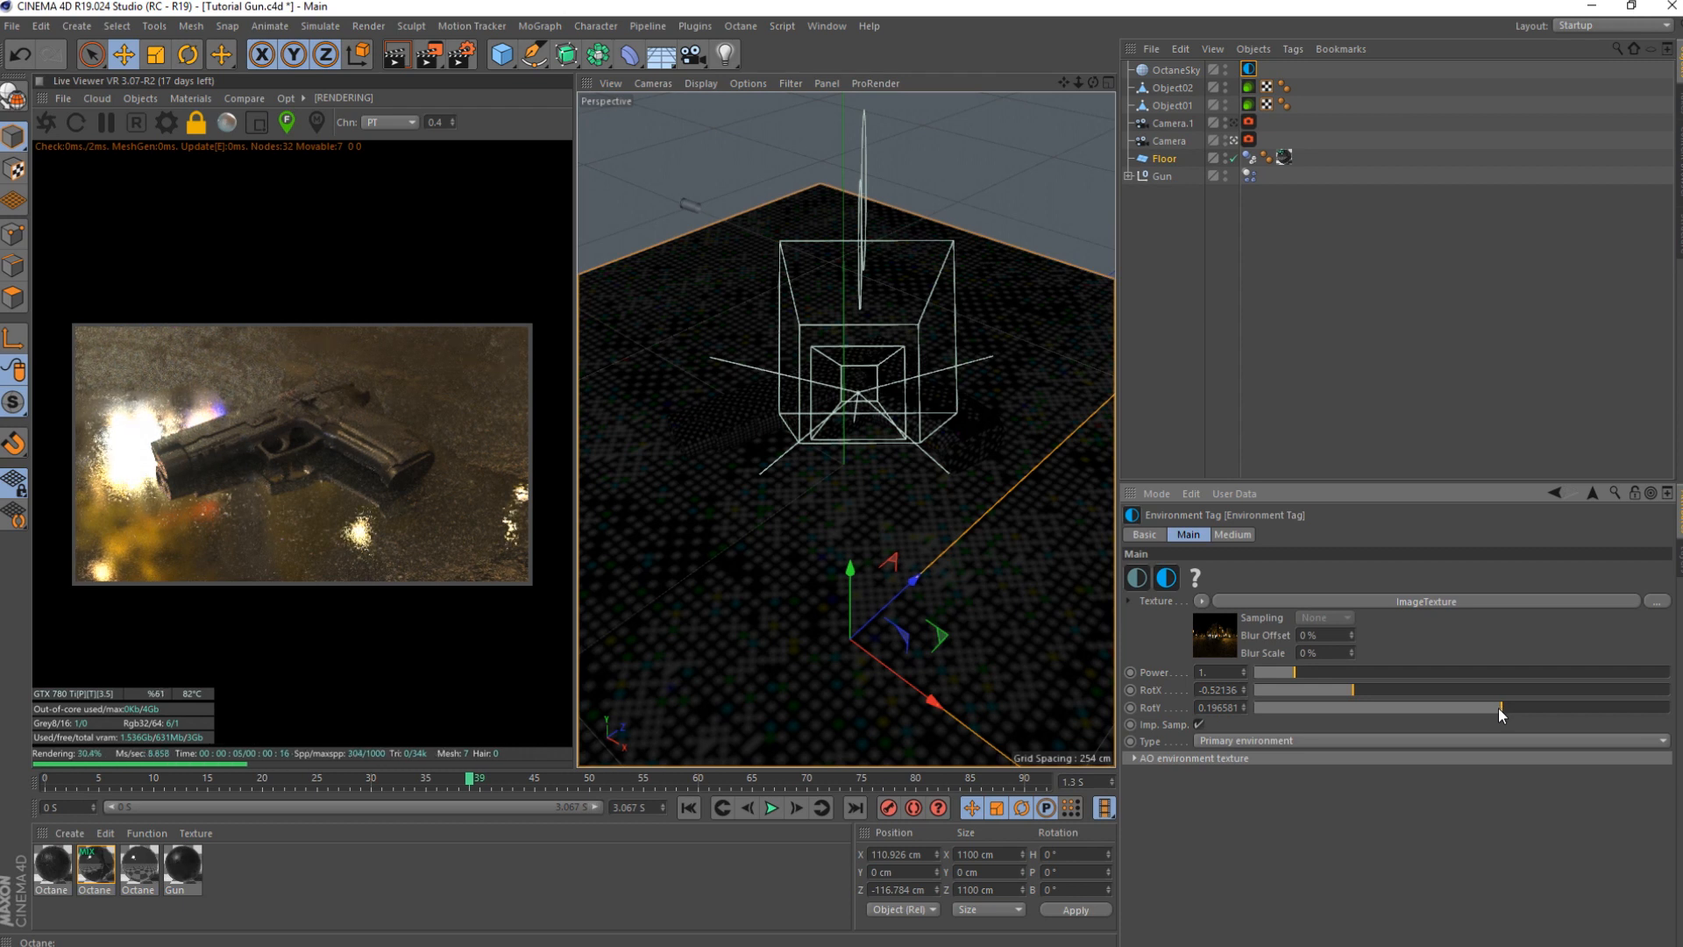
pyautogui.click(1248, 140)
pyautogui.click(1213, 375)
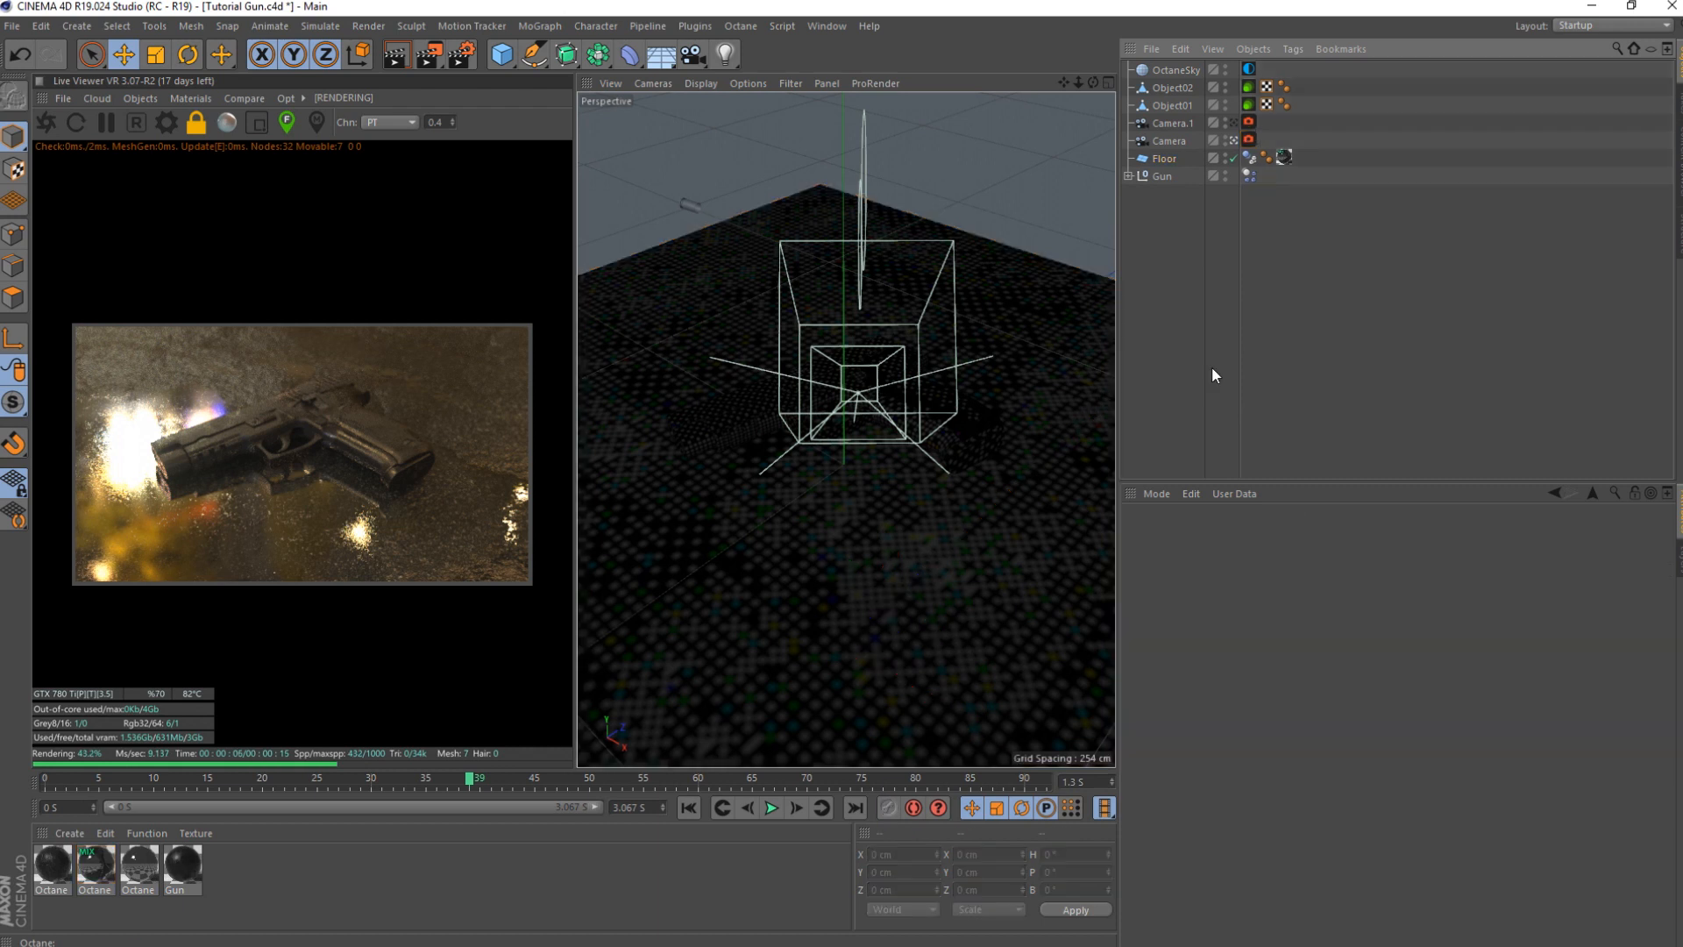
pyautogui.click(1248, 69)
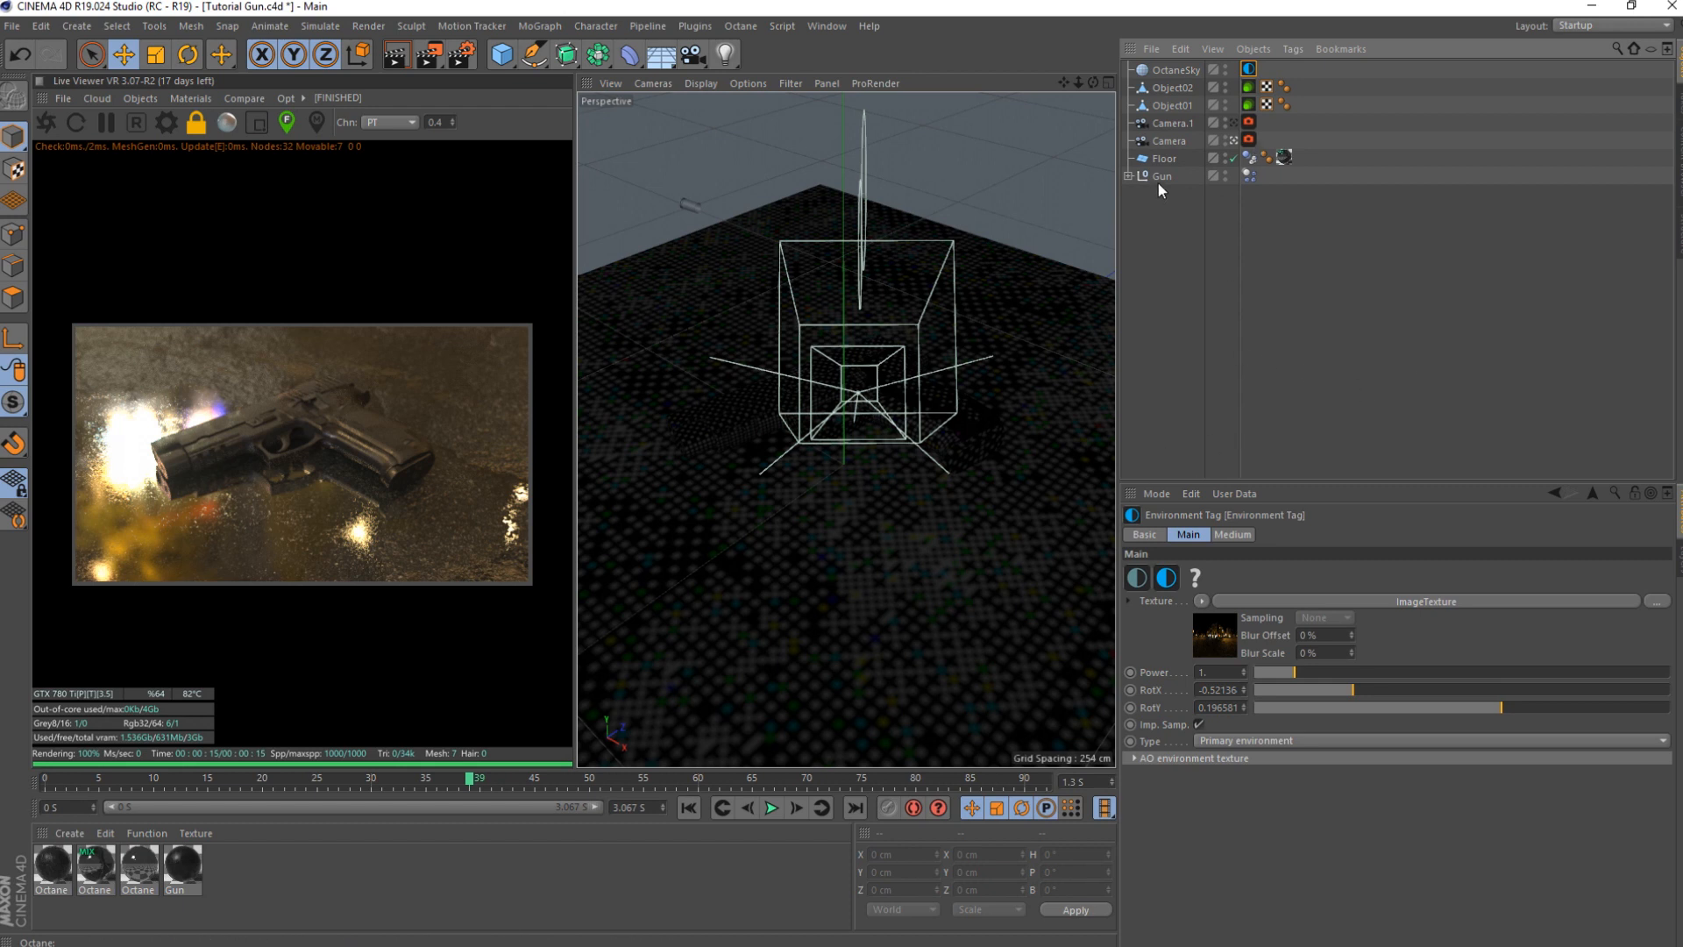
pyautogui.click(1175, 221)
# - Add an Octane area light and place it over the gun's barrel, rotated to pitch -90° and bank 20°
pyautogui.click(133, 98)
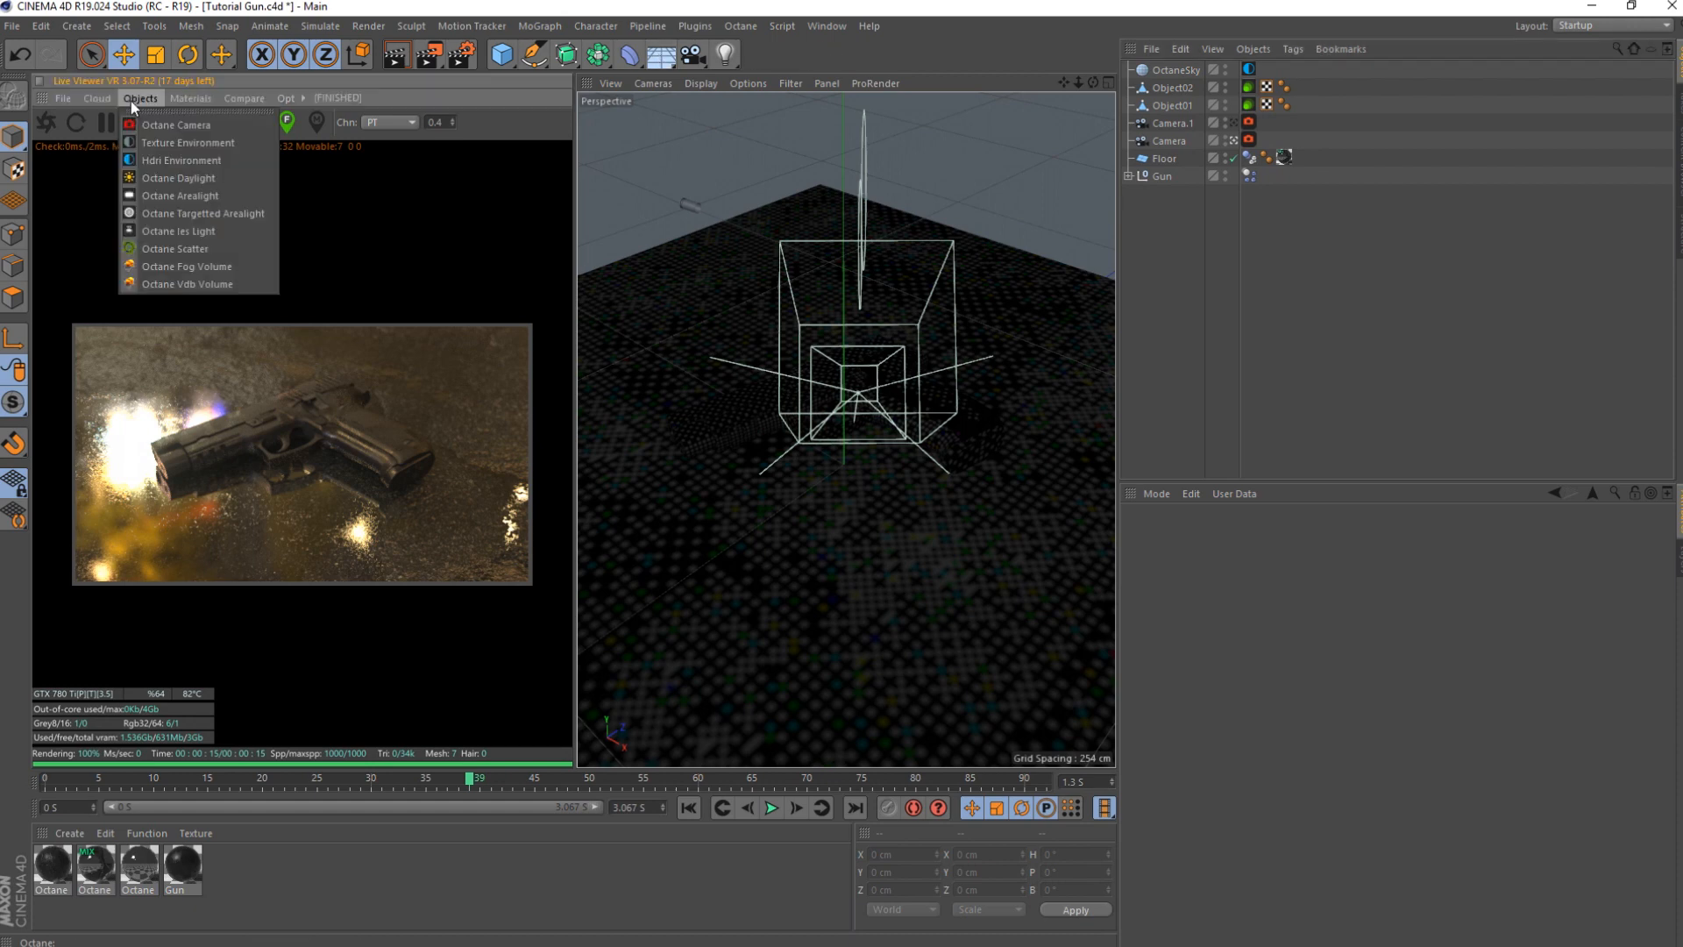
pyautogui.click(150, 194)
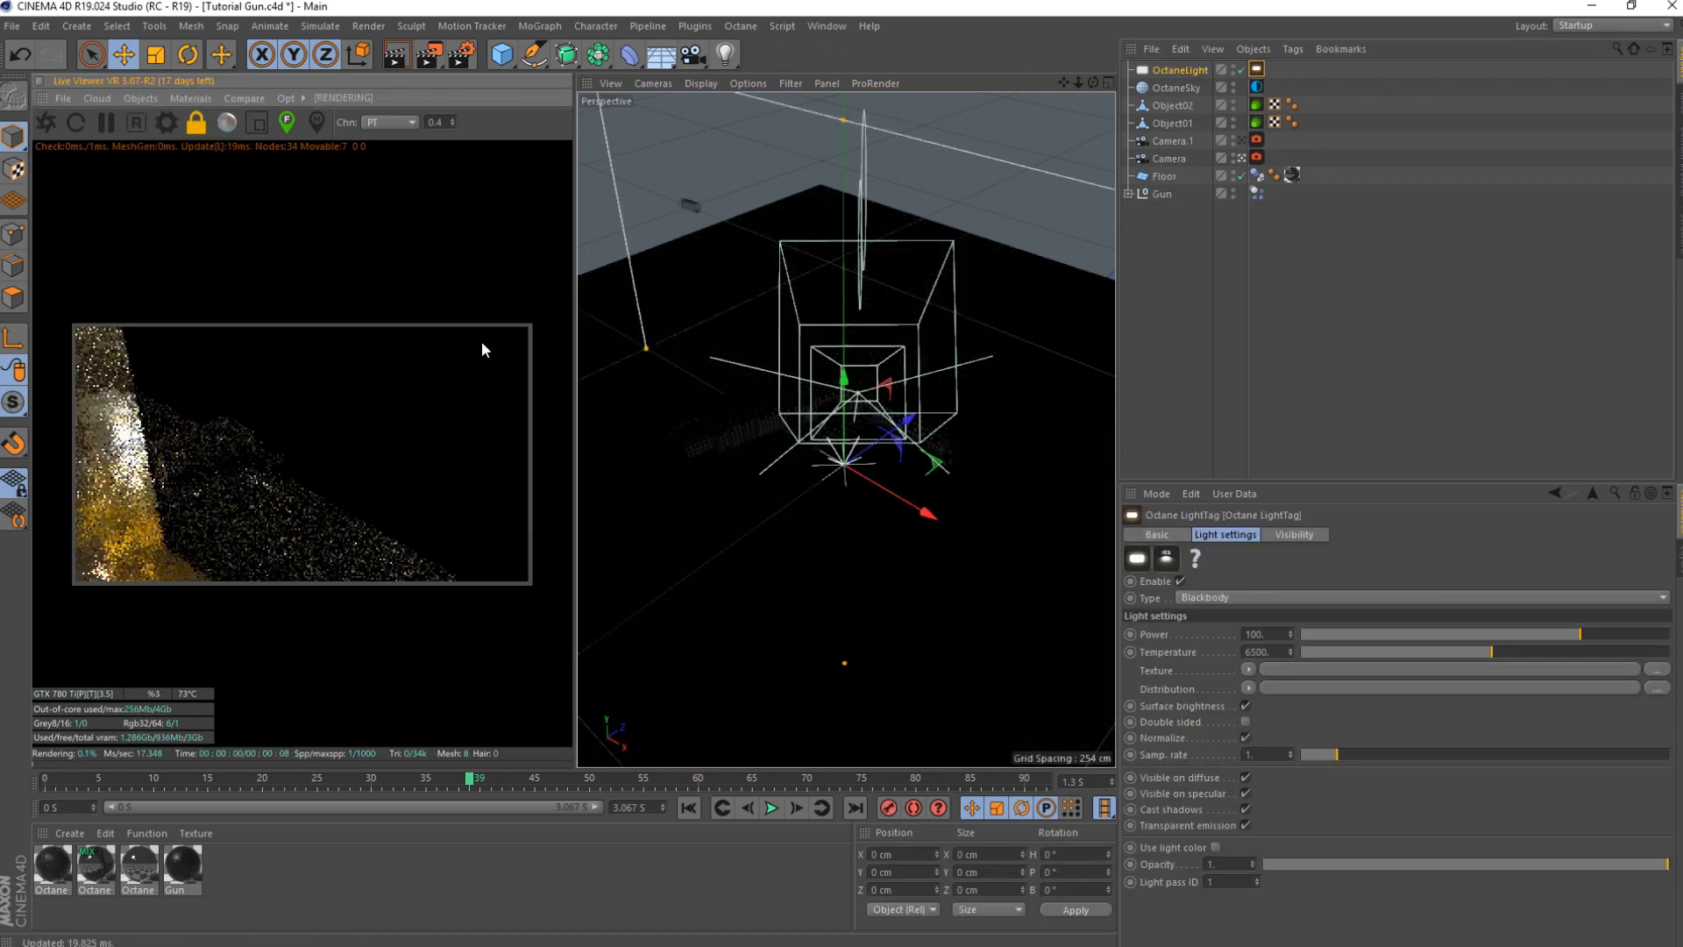
pyautogui.press('t')
pyautogui.moveTo(918, 372); pyautogui.dragTo(740, 454)
pyautogui.press('e')
pyautogui.moveTo(846, 422); pyautogui.dragTo(804, 409)
pyautogui.press('w')
pyautogui.press('r')
pyautogui.press('e')
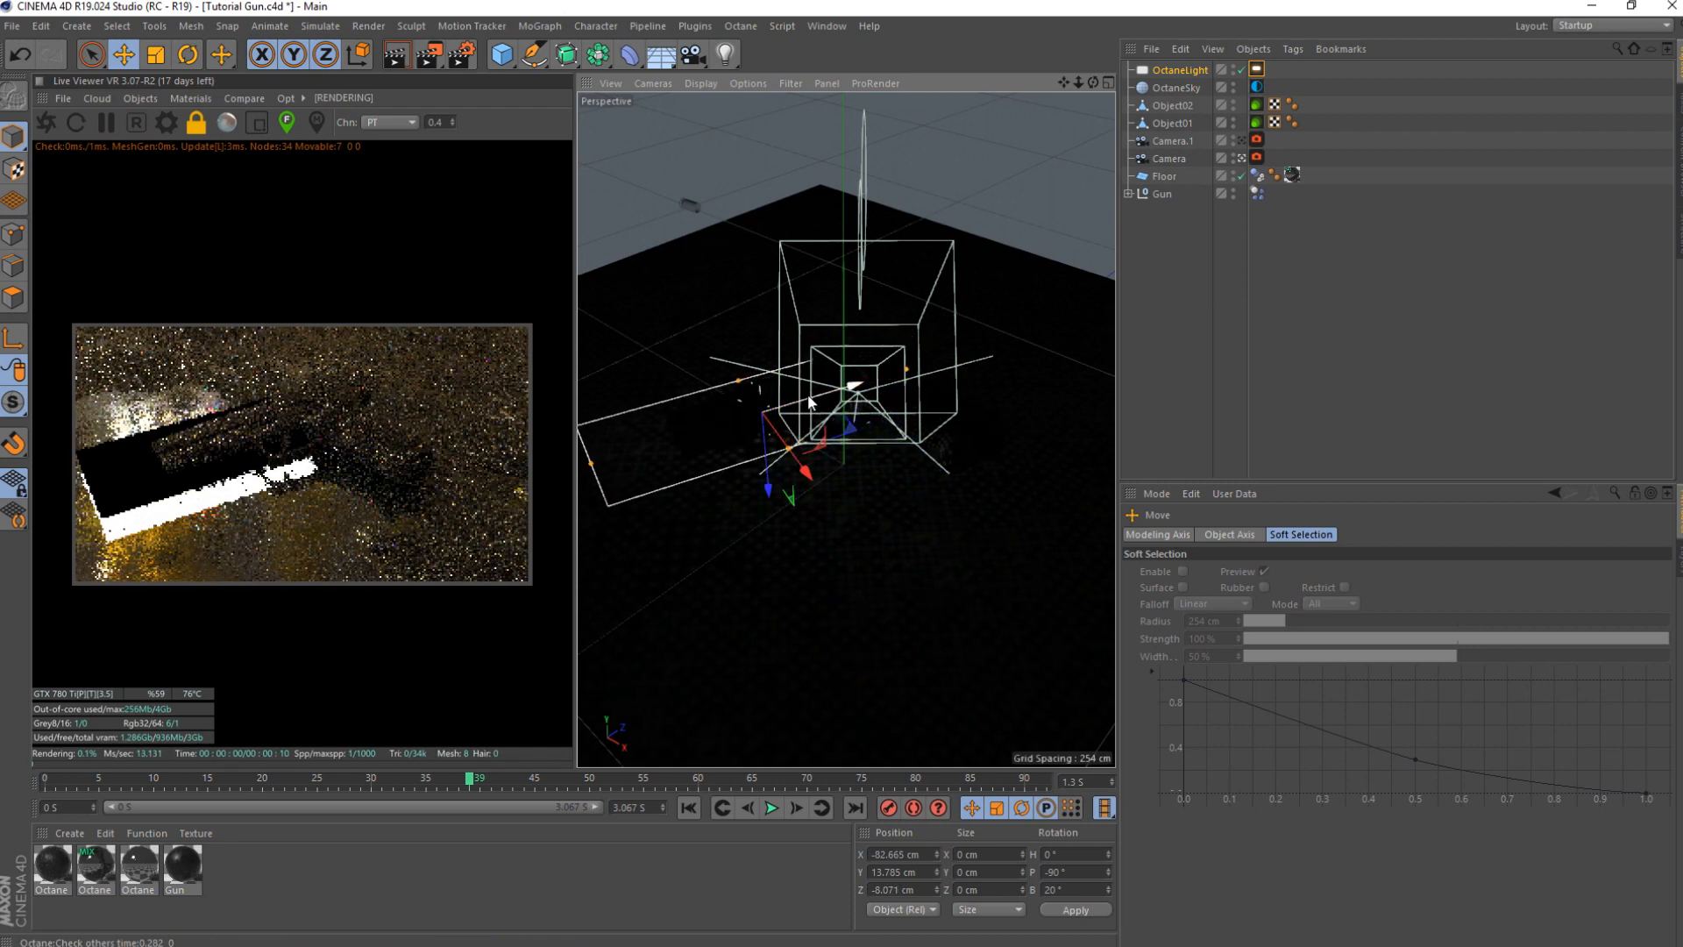
# - Move the area light away from the gun to about X -134, Y 13, Z -148 cm
pyautogui.click(725, 55)
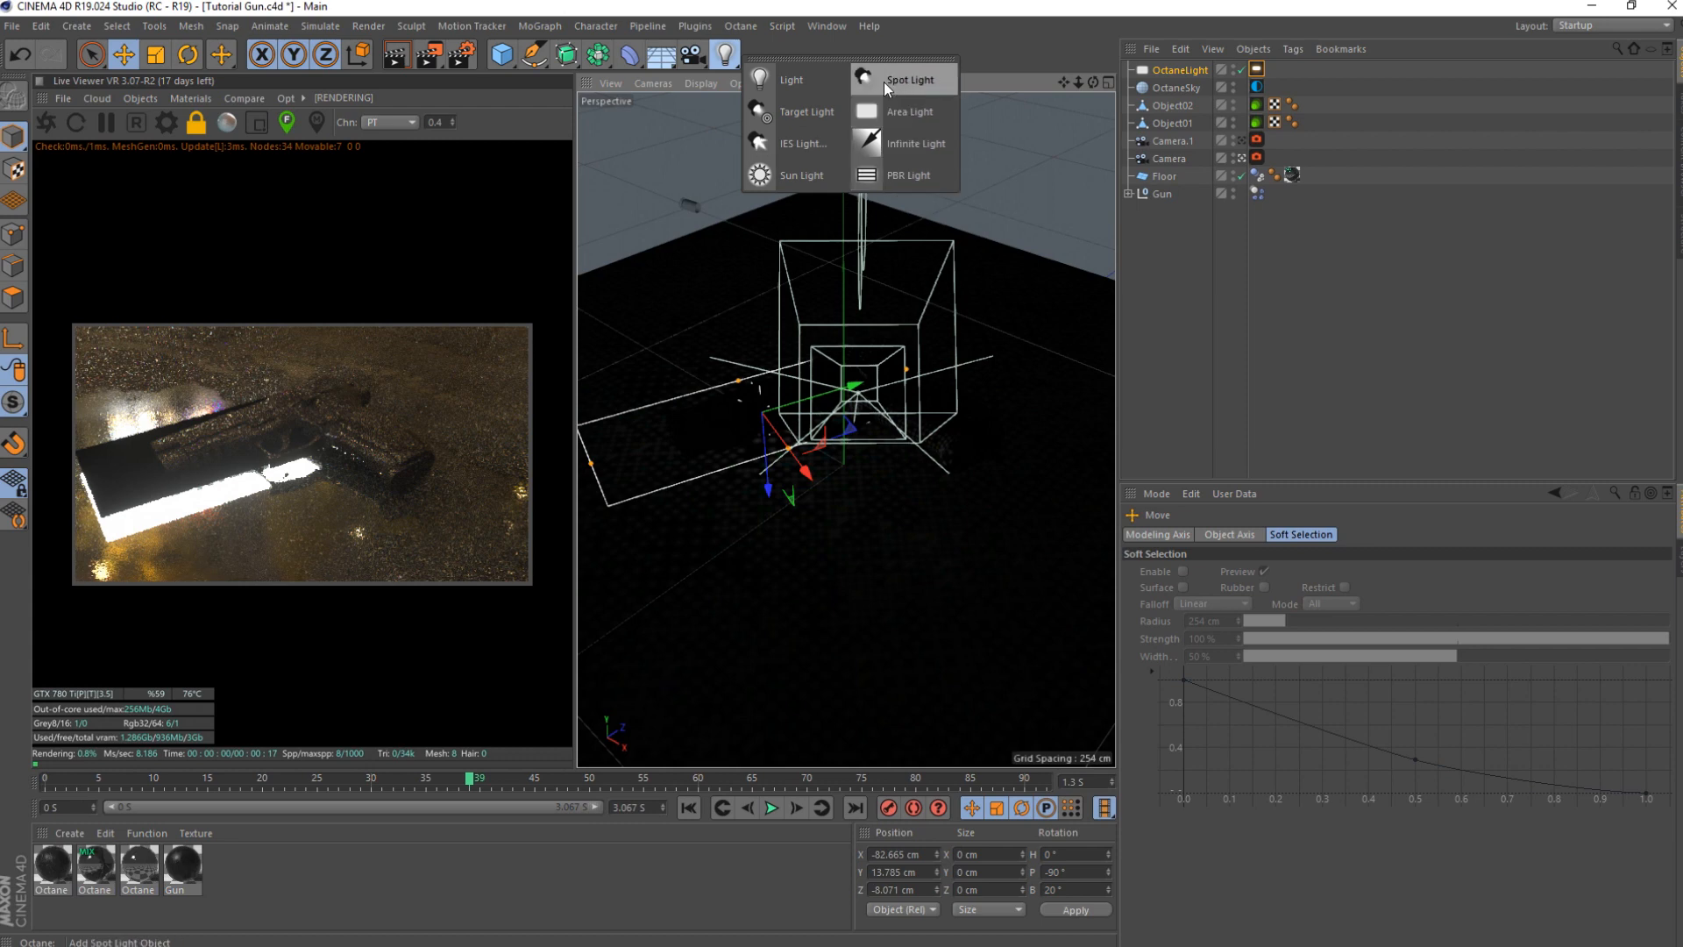
pyautogui.click(1177, 71)
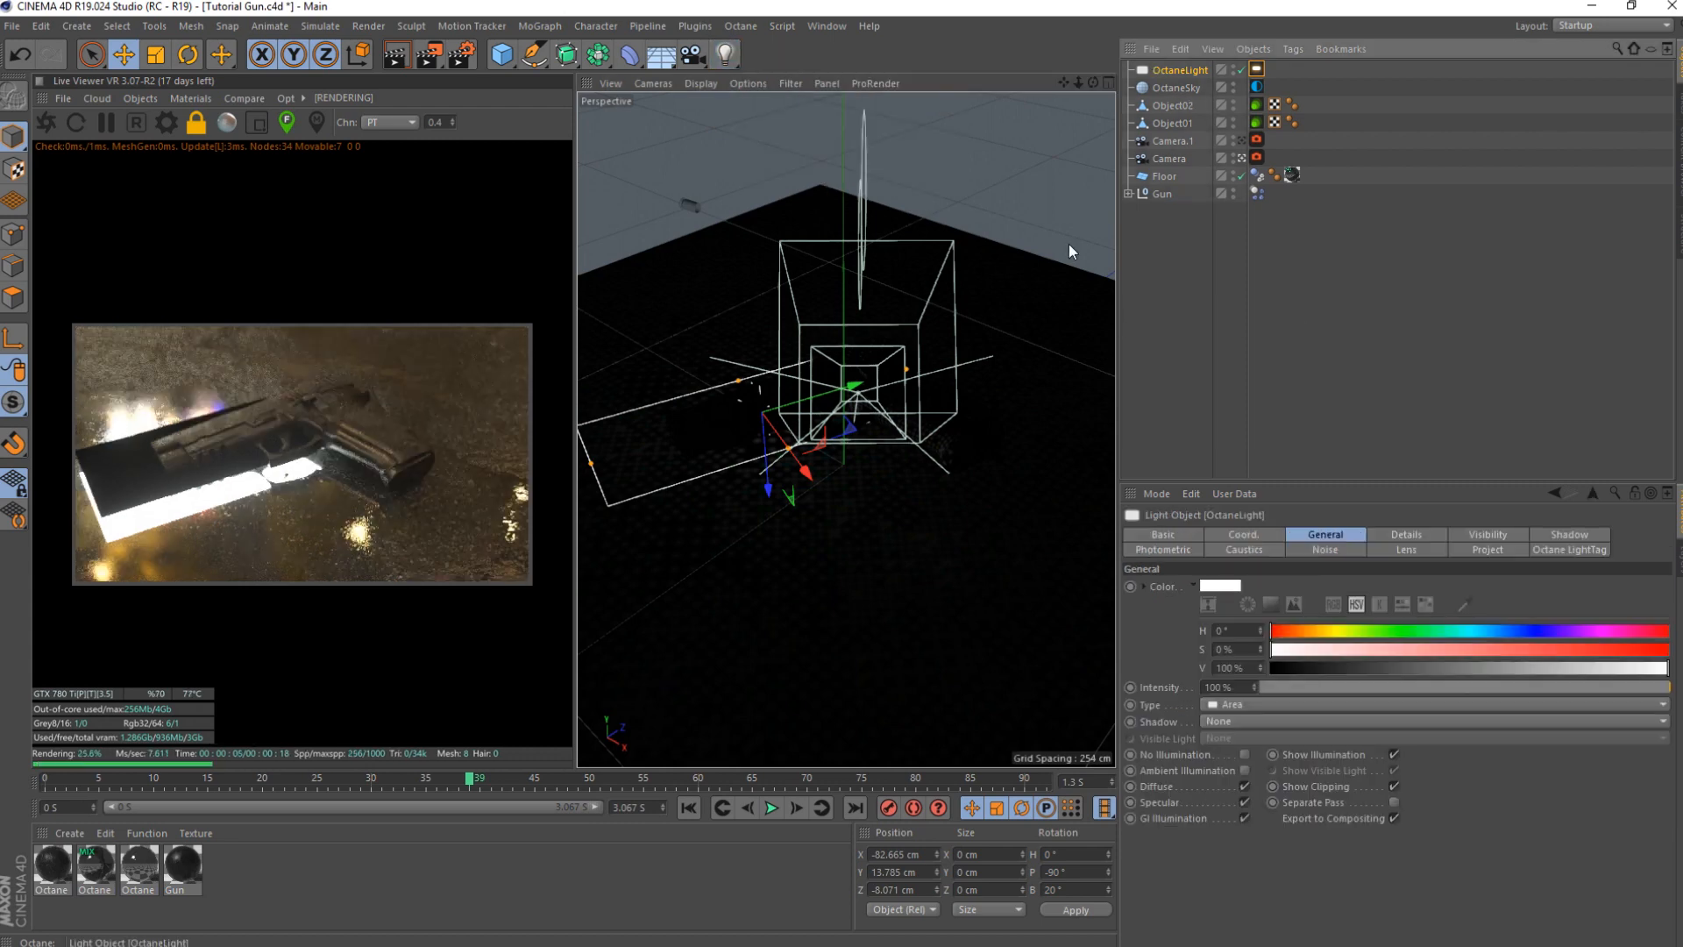
pyautogui.moveTo(768, 468); pyautogui.dragTo(768, 462)
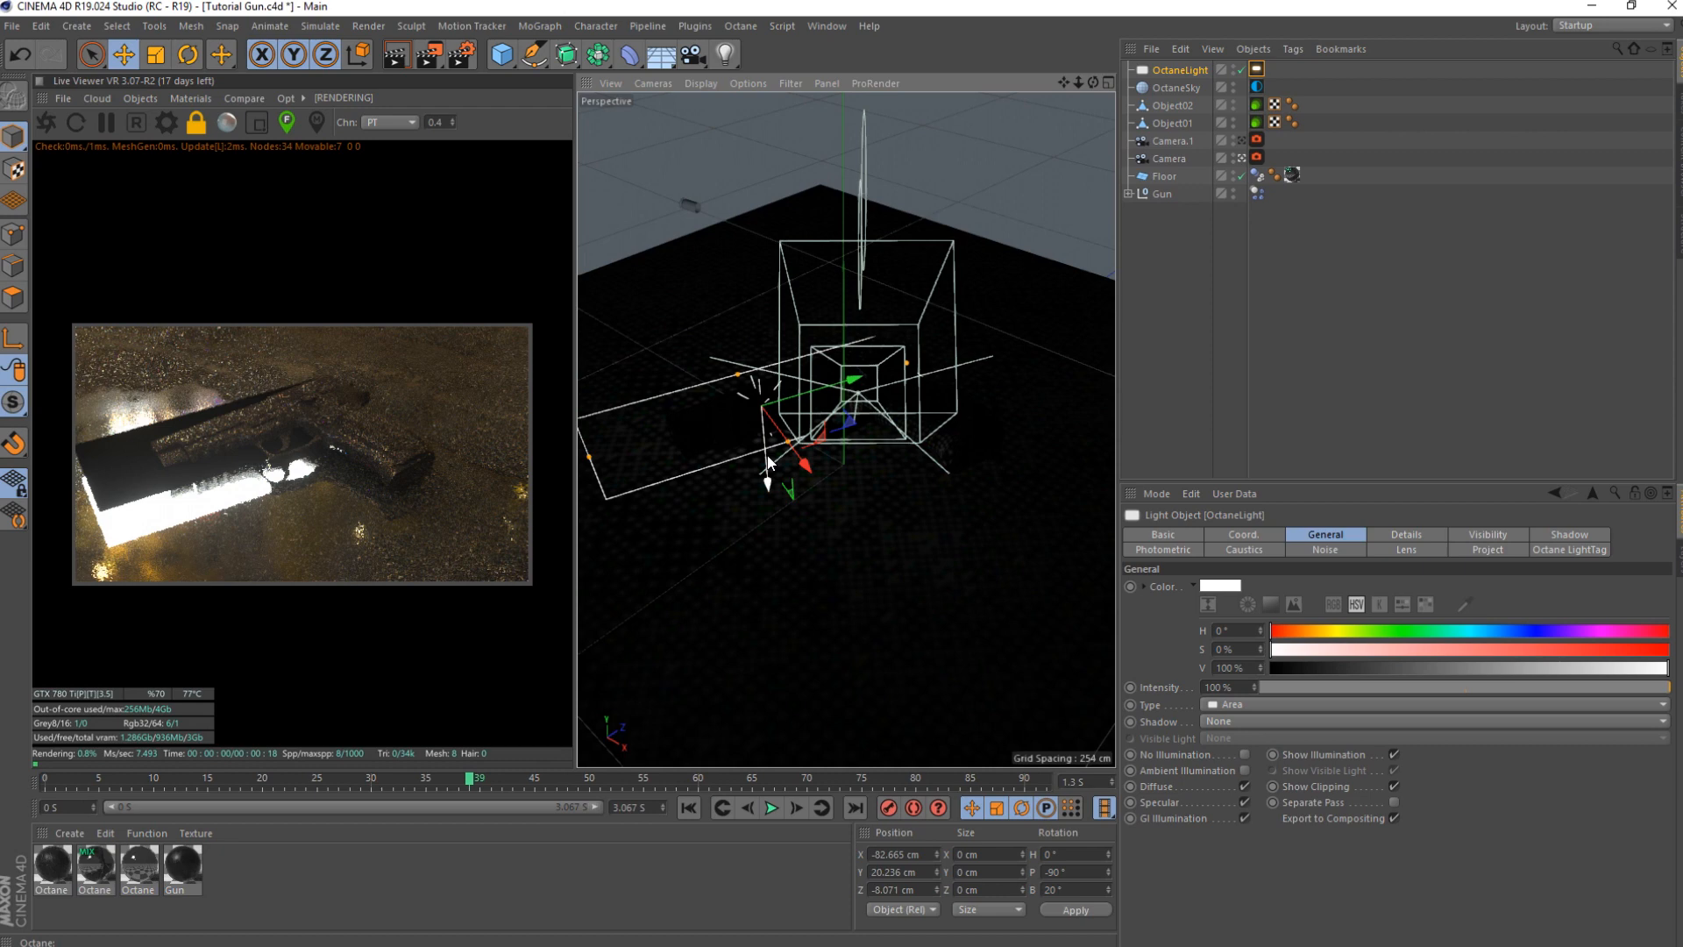
pyautogui.moveTo(807, 397); pyautogui.dragTo(680, 356)
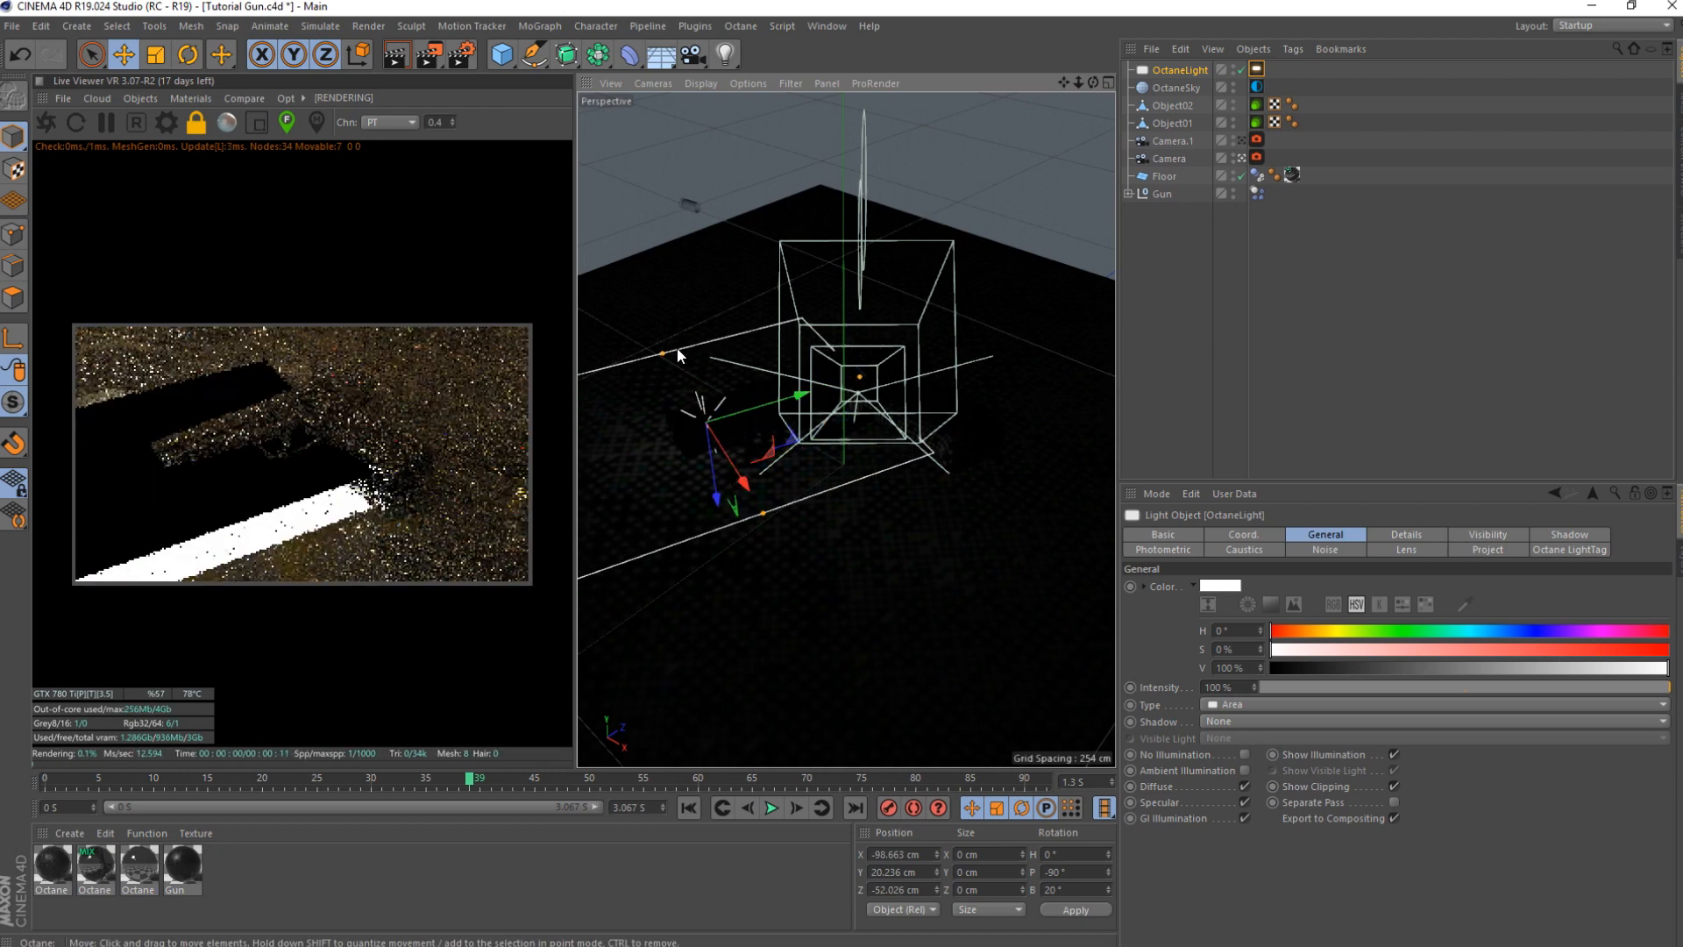
pyautogui.moveTo(714, 469); pyautogui.dragTo(676, 124)
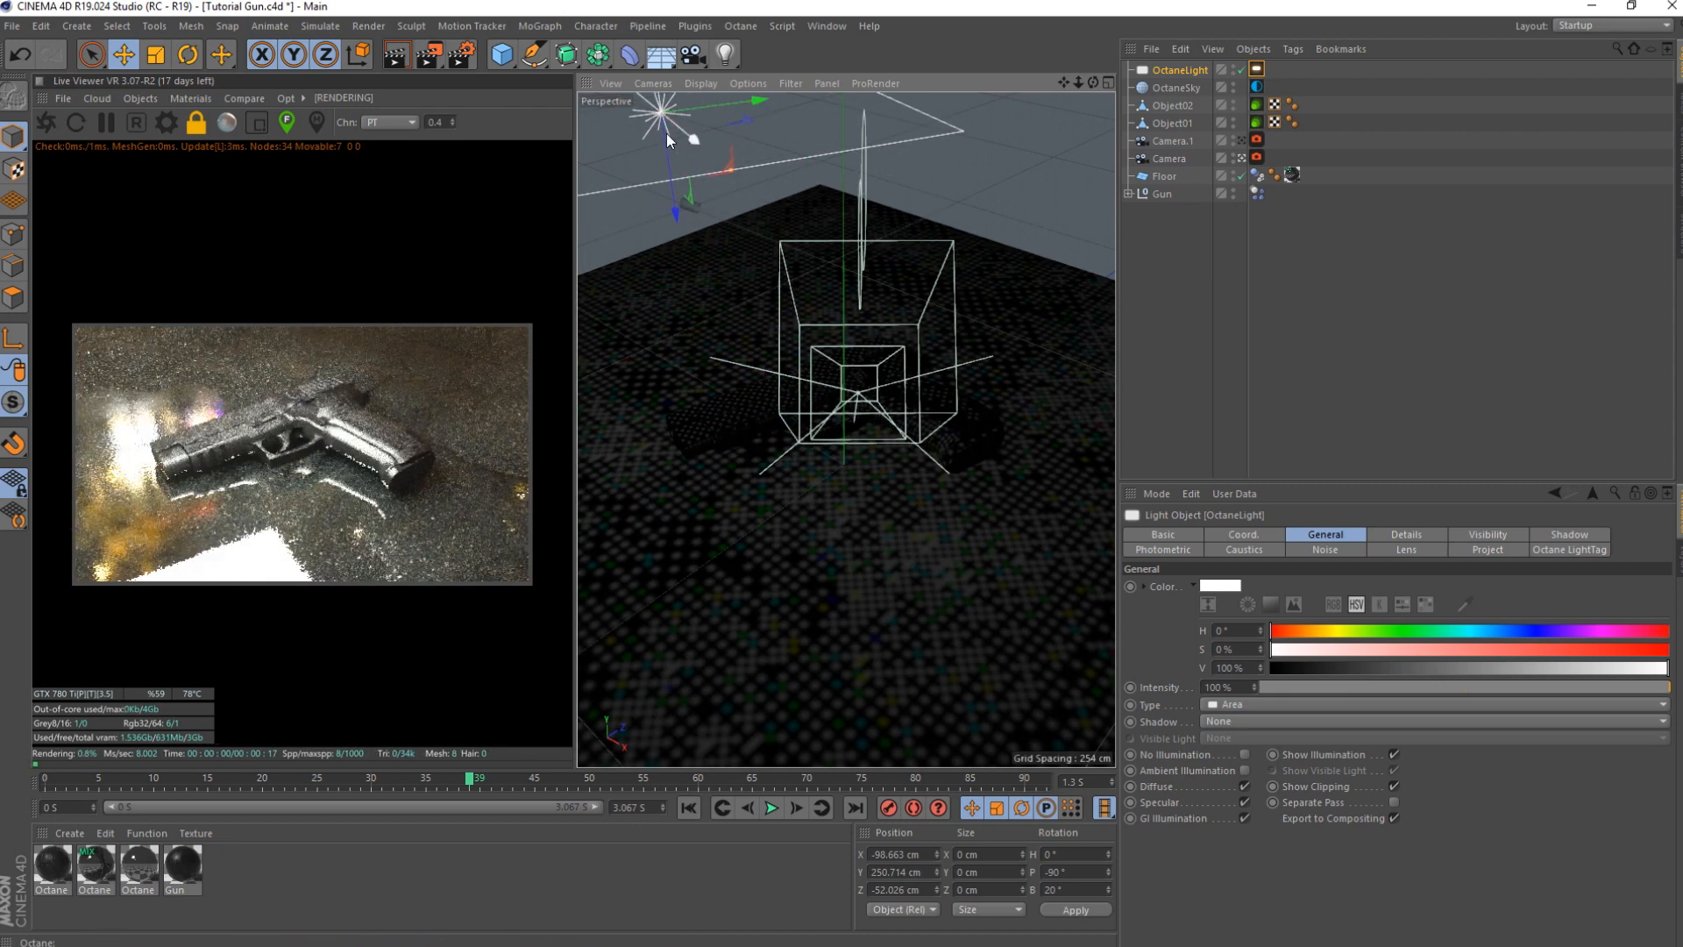
pyautogui.moveTo(661, 149); pyautogui.dragTo(676, 460)
pyautogui.moveTo(780, 417); pyautogui.dragTo(626, 451)
pyautogui.moveTo(733, 425); pyautogui.dragTo(654, 441)
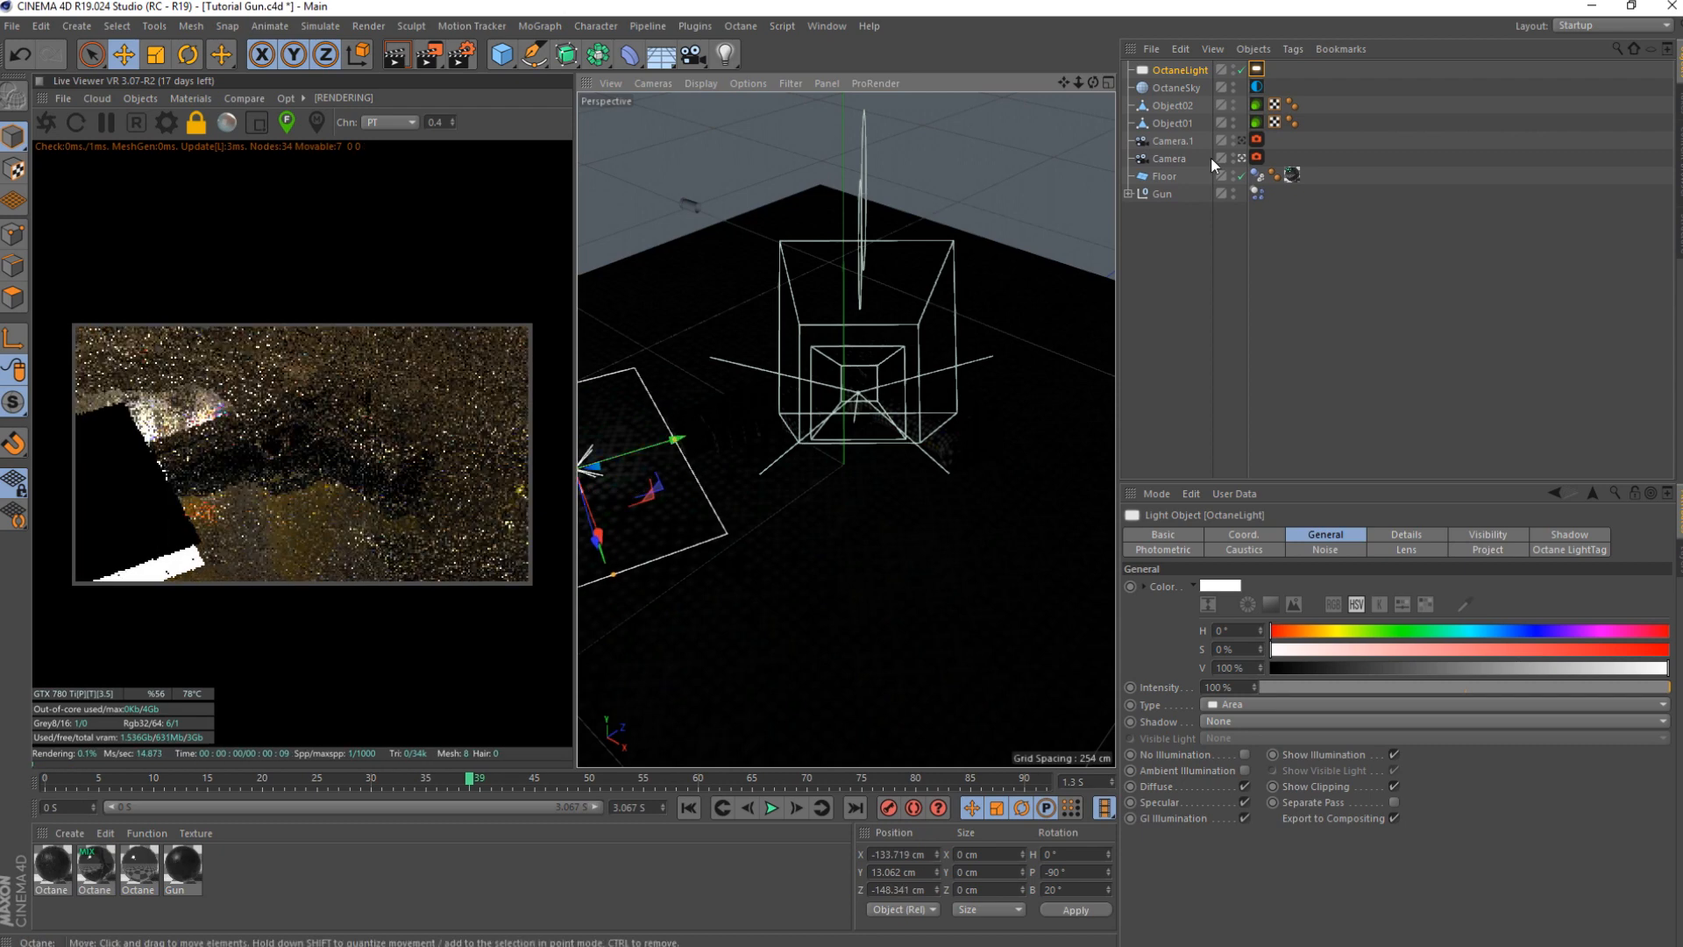
# - Set the area light's temperature to about 2440 and power to about 25.3, with camera and shadow visibility off
pyautogui.click(1256, 69)
pyautogui.moveTo(1297, 652); pyautogui.dragTo(1364, 659)
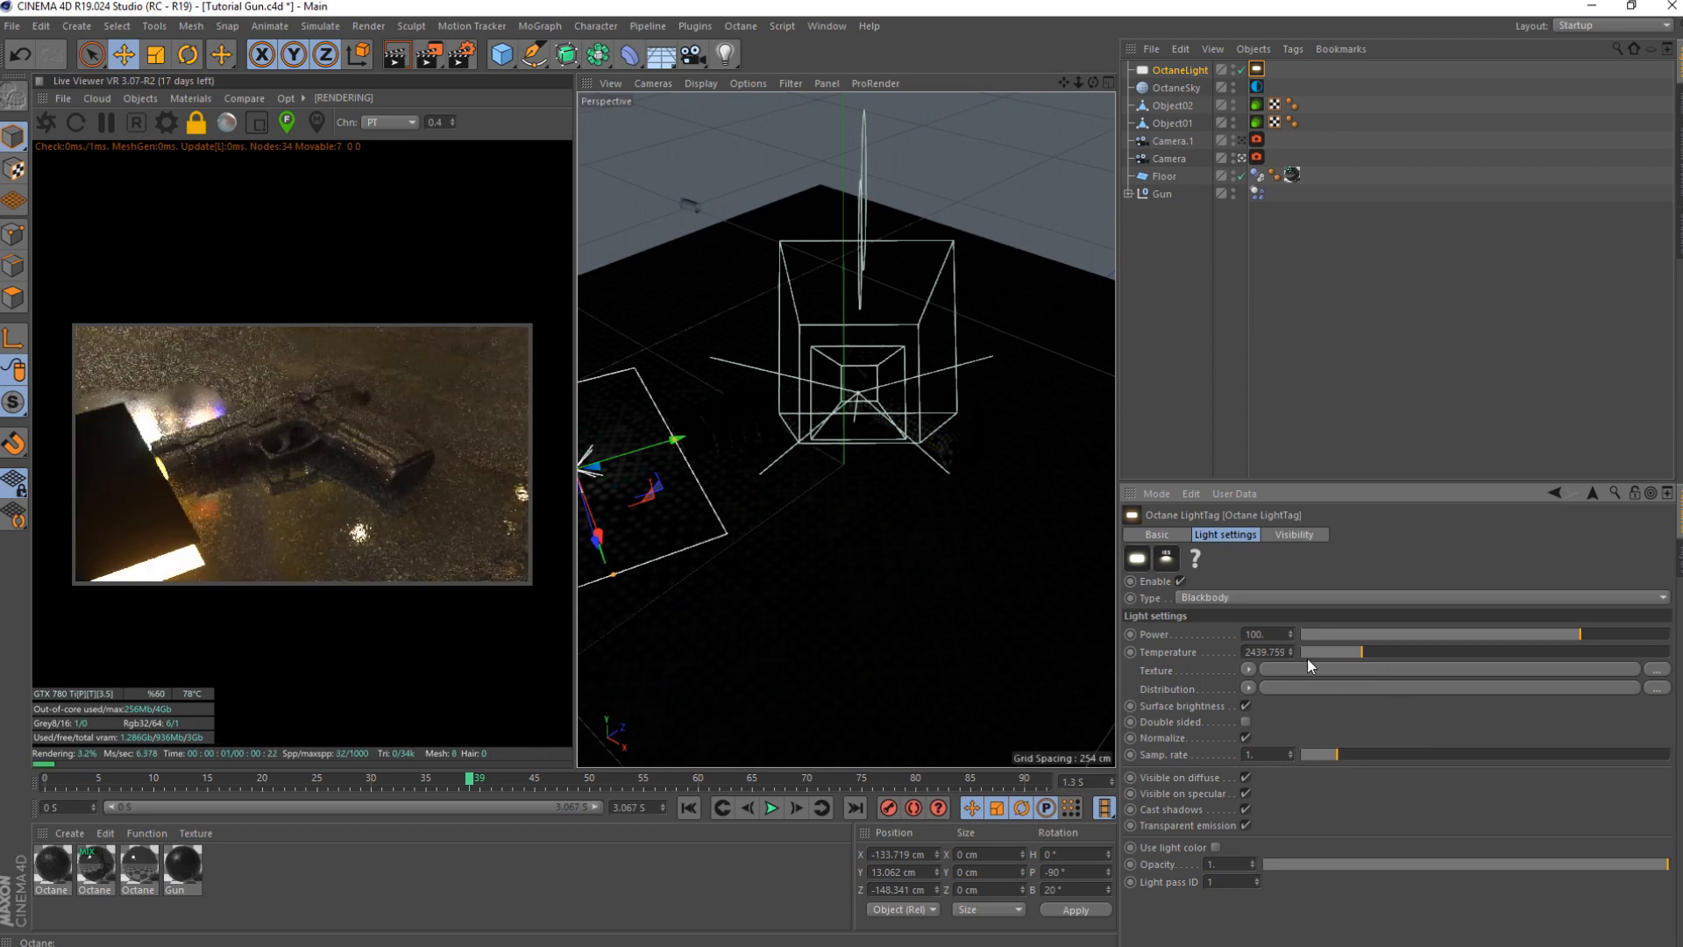
pyautogui.click(1284, 535)
pyautogui.click(1225, 633)
pyautogui.click(1225, 649)
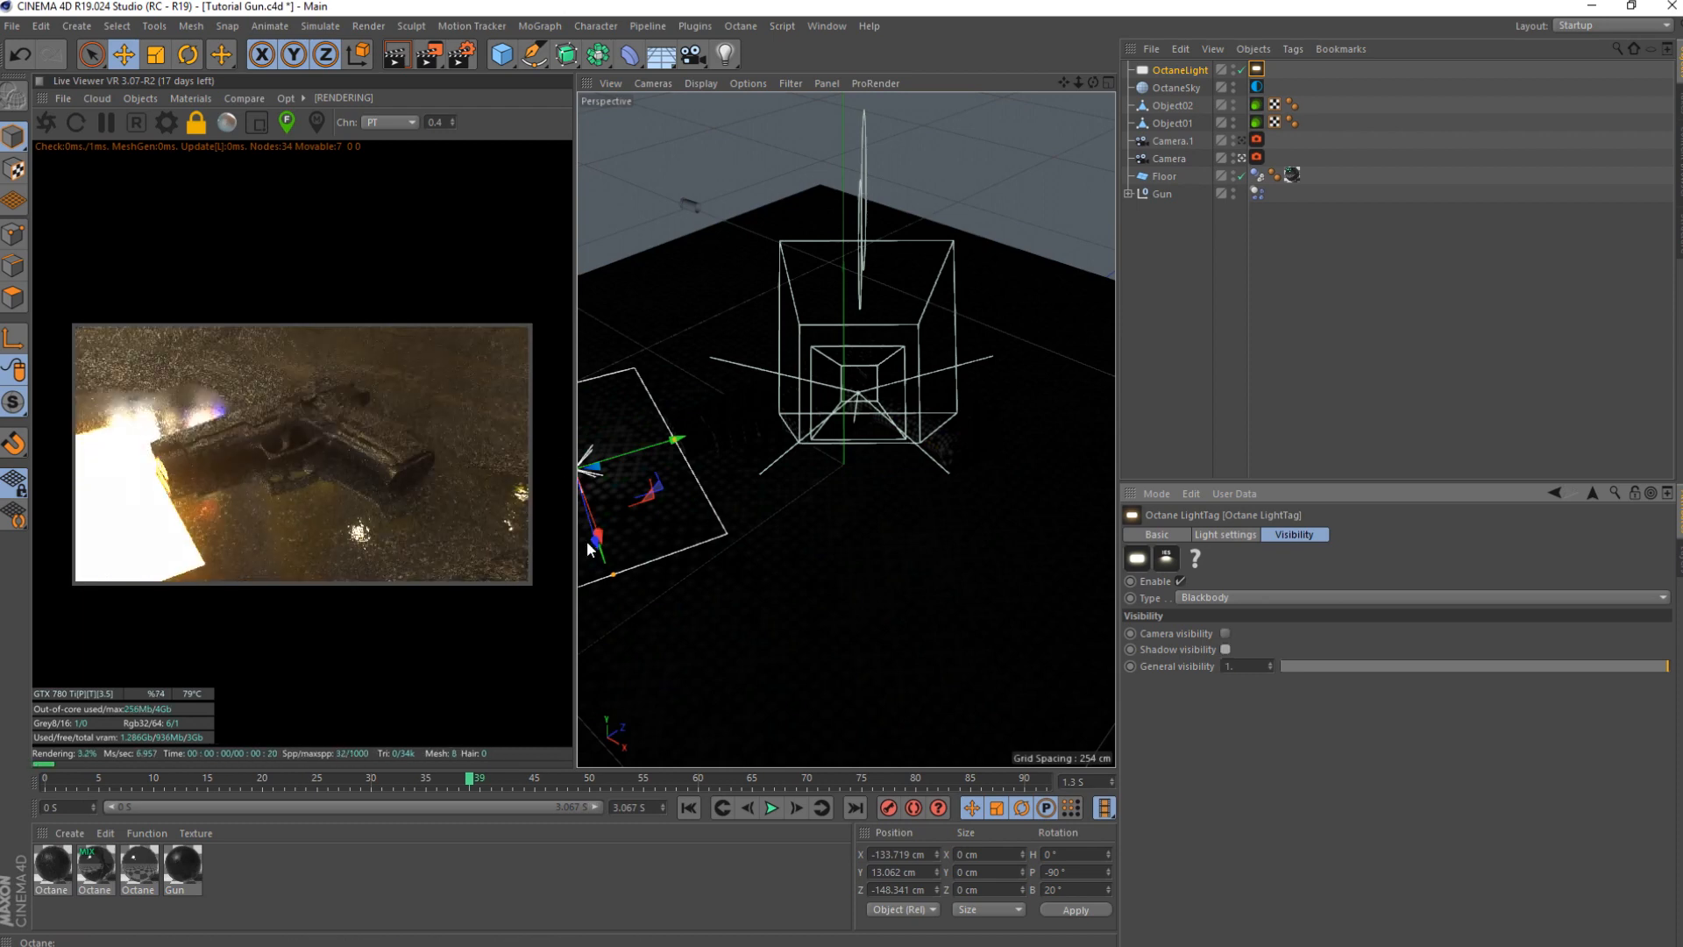
pyautogui.click(1225, 535)
pyautogui.moveTo(1538, 631)
pyautogui.mouseDown()
pyautogui.moveTo(1496, 633)
pyautogui.moveTo(1553, 634)
pyautogui.mouseUp()
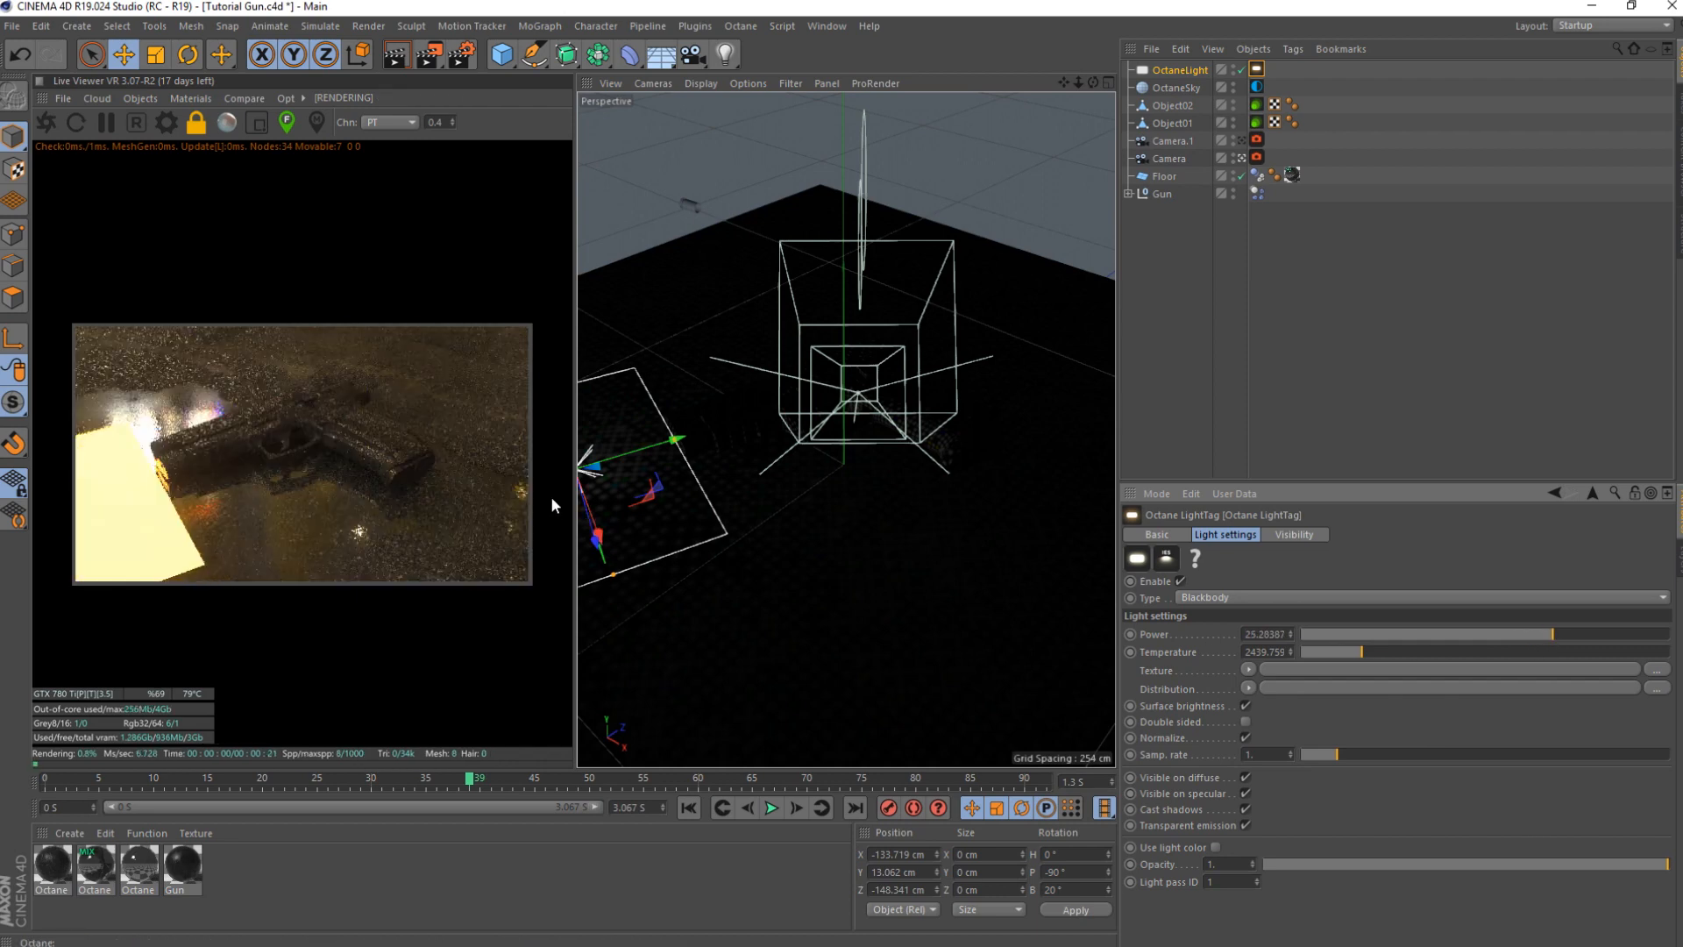
# - Turn on the area light's camera visibility and reposition the light to about X -143, Y 18, Z -140 cm
pyautogui.moveTo(591, 550); pyautogui.dragTo(586, 541)
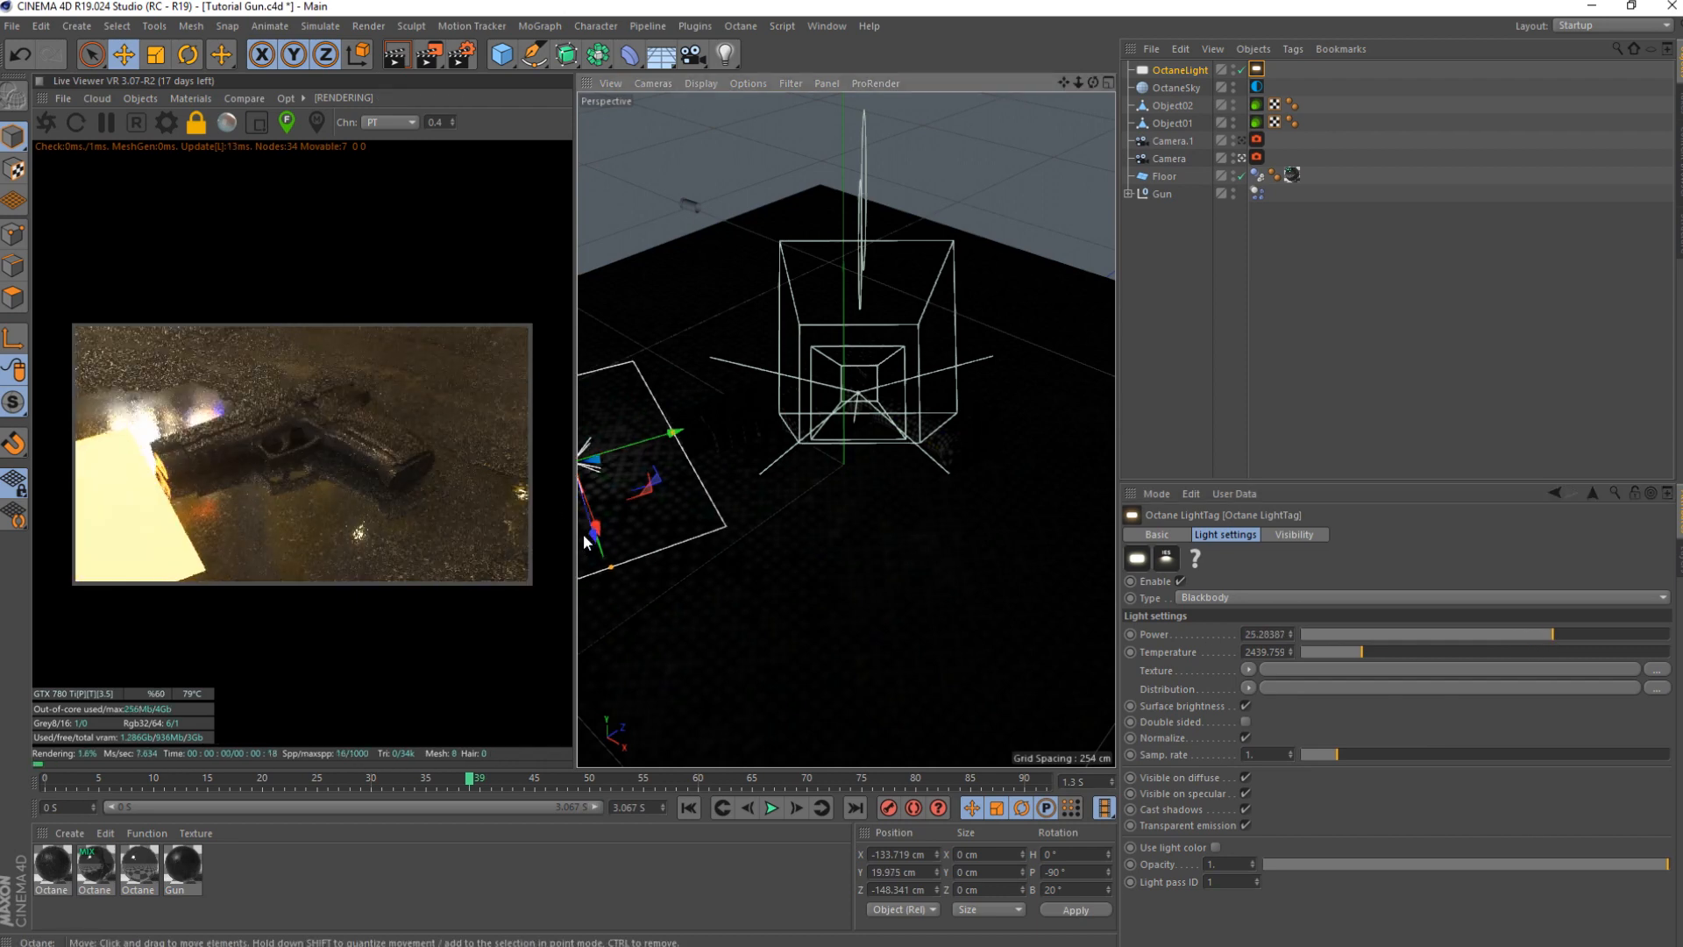
pyautogui.moveTo(594, 522); pyautogui.dragTo(928, 520)
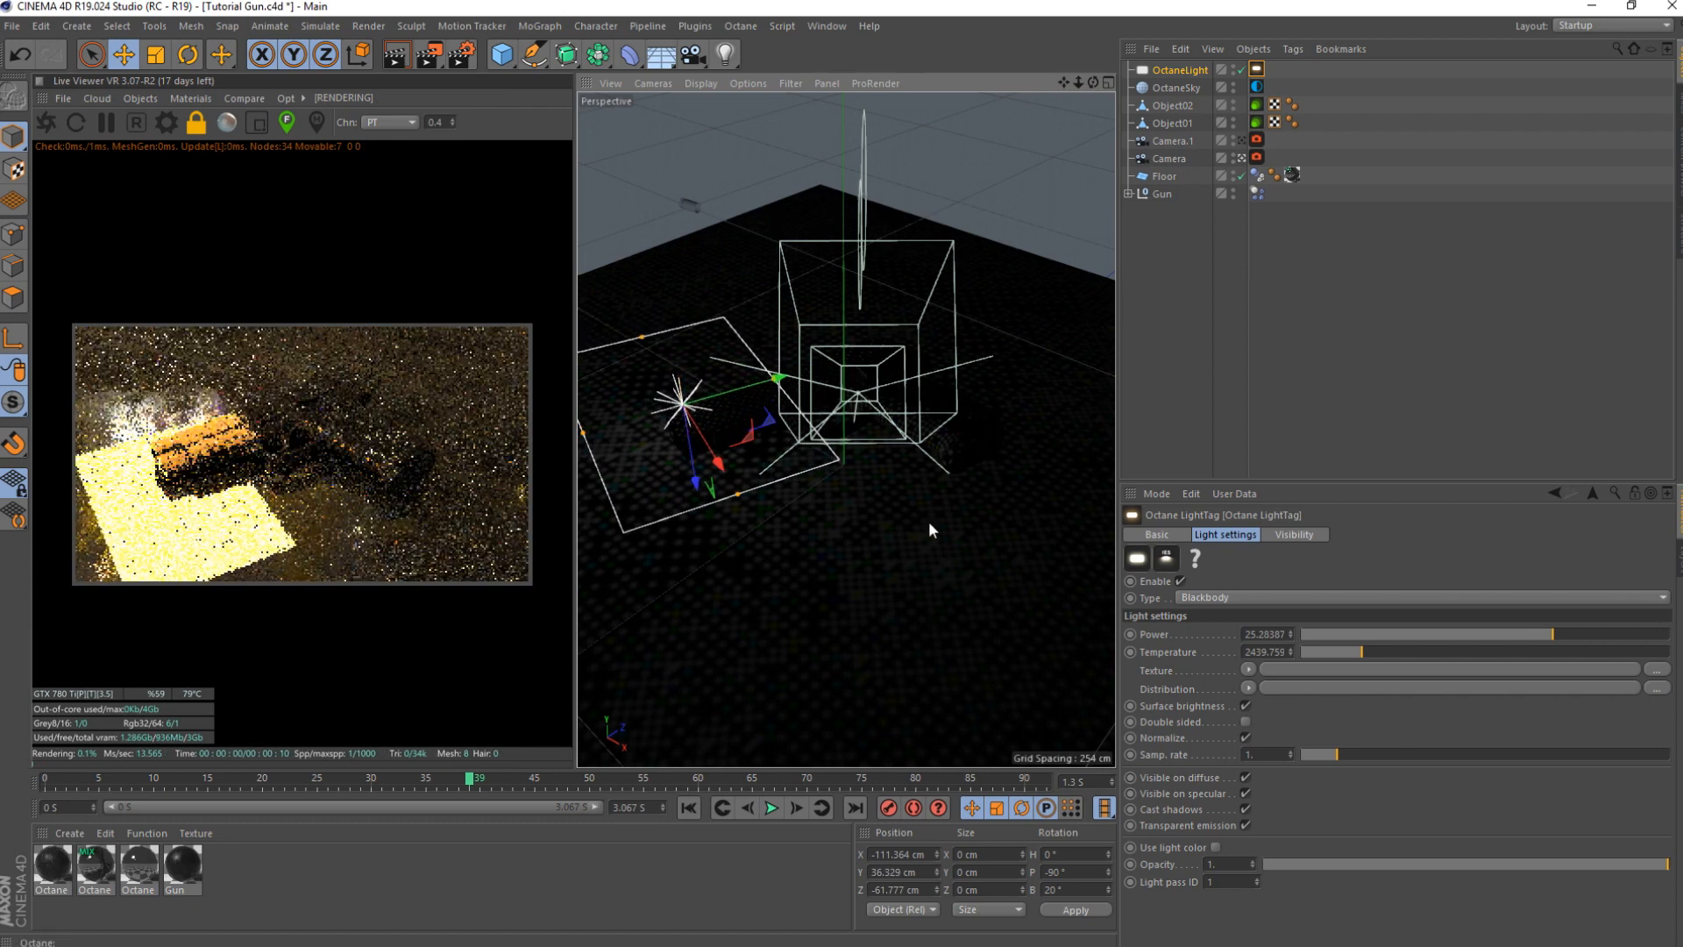
pyautogui.click(1278, 531)
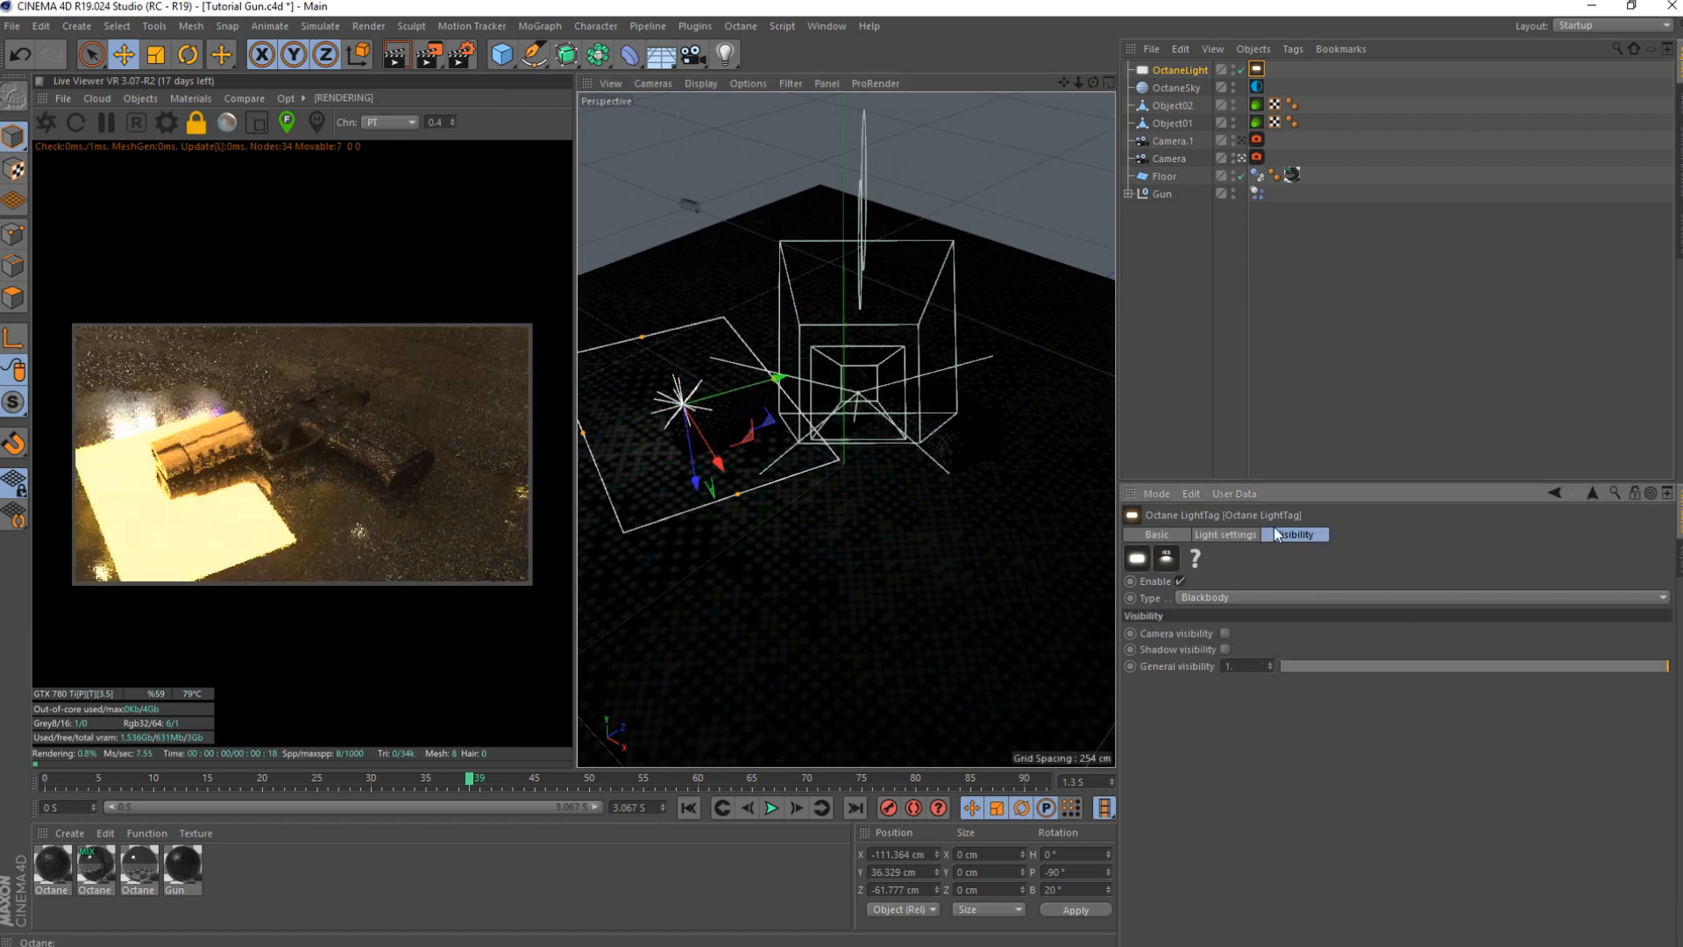
pyautogui.click(1226, 632)
pyautogui.moveTo(691, 439); pyautogui.dragTo(680, 459)
pyautogui.moveTo(736, 408); pyautogui.dragTo(614, 545)
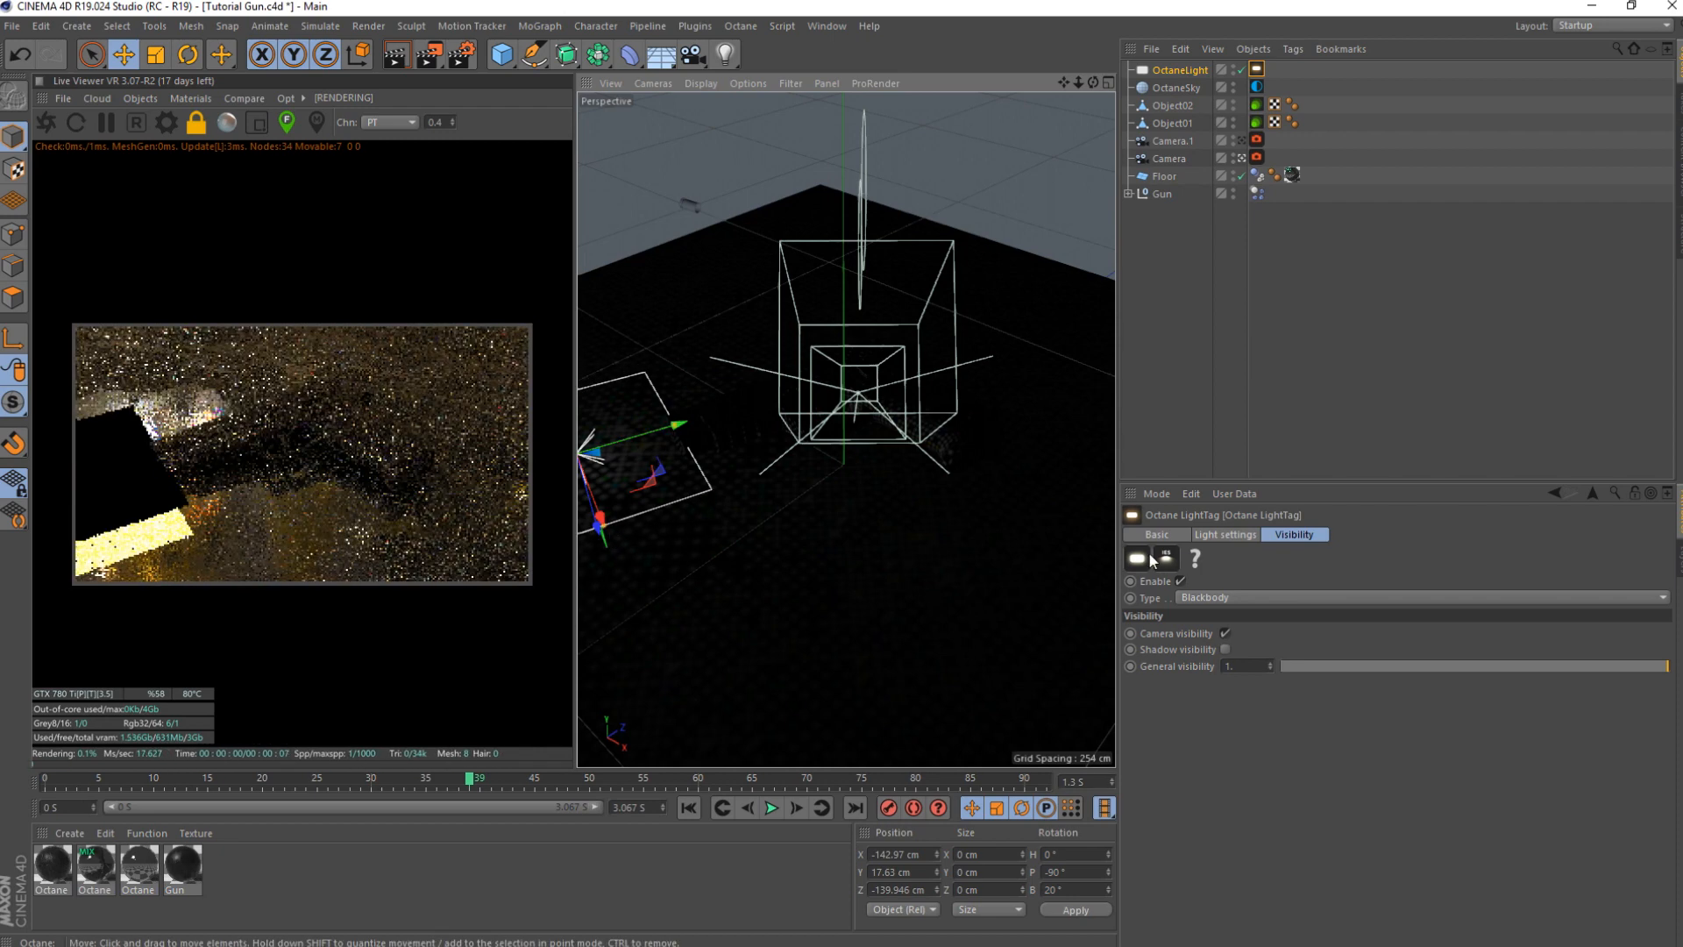
# - Turn off the area light's camera visibility
pyautogui.click(1232, 532)
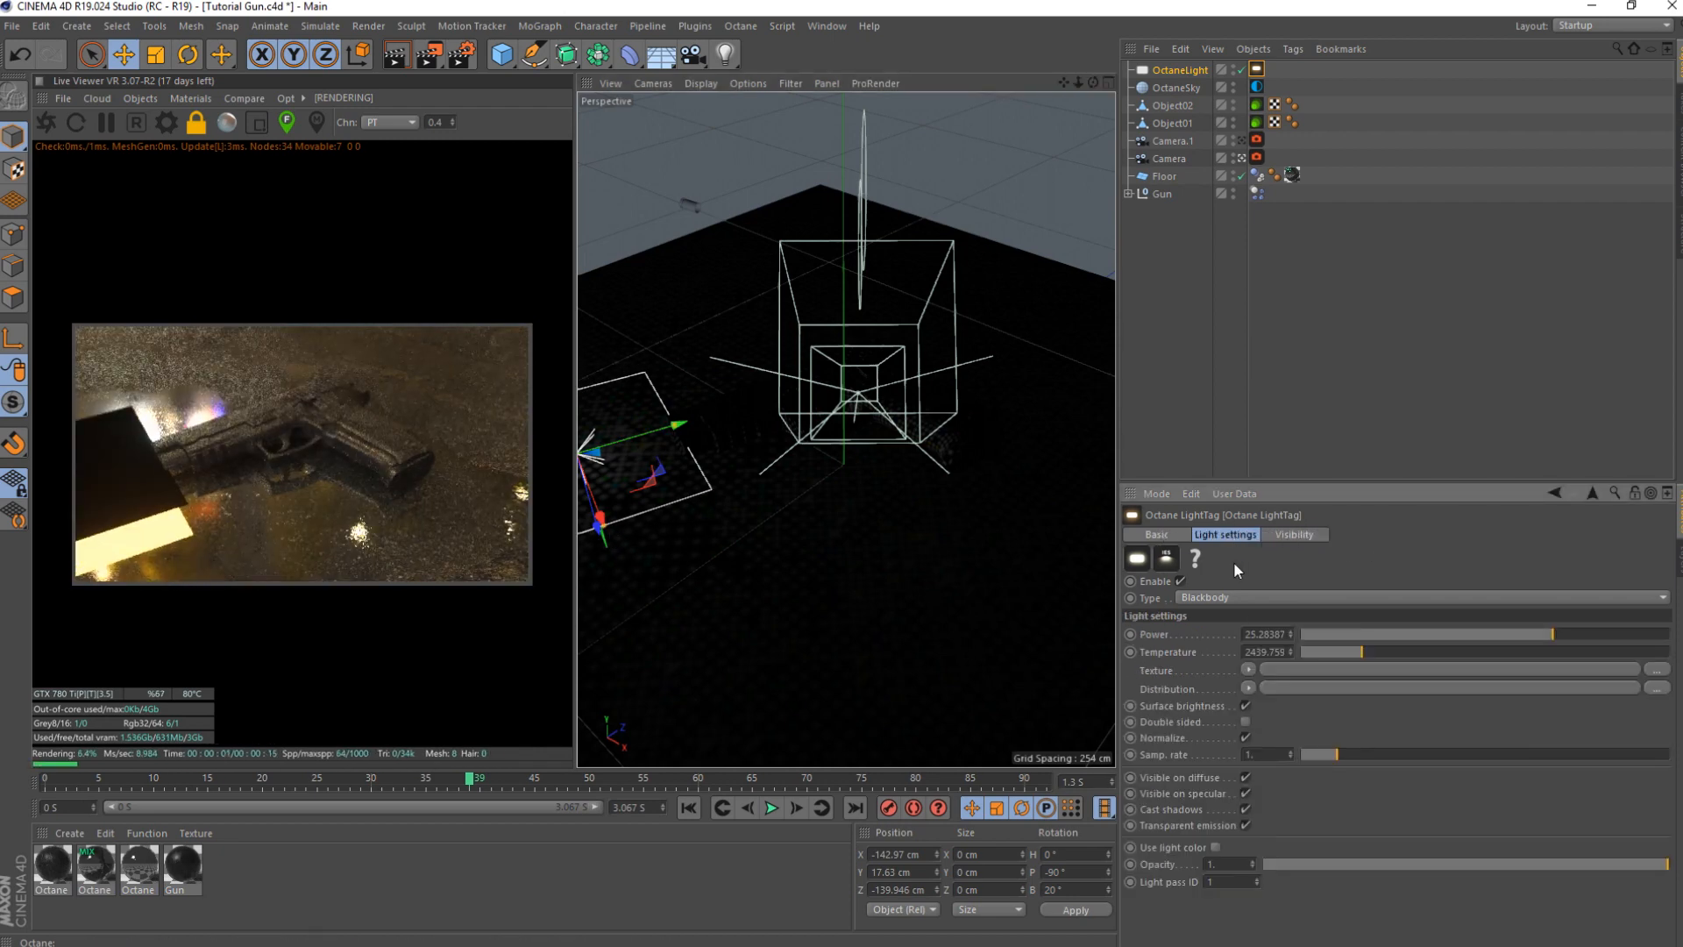
pyautogui.click(1281, 535)
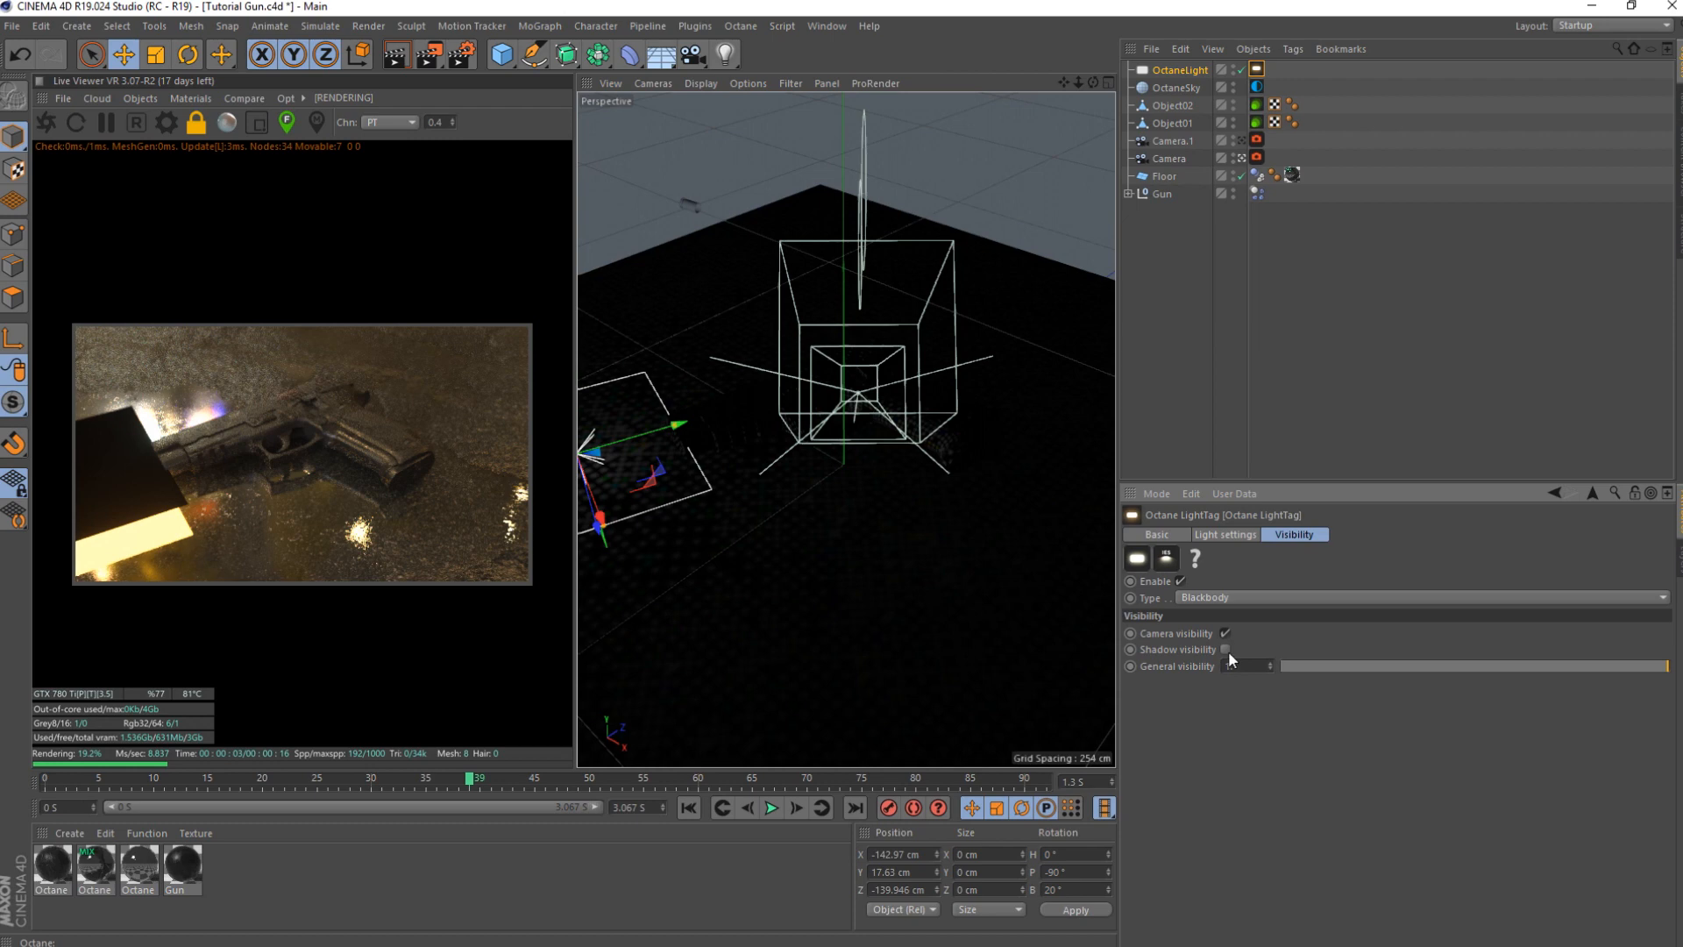
pyautogui.click(1225, 633)
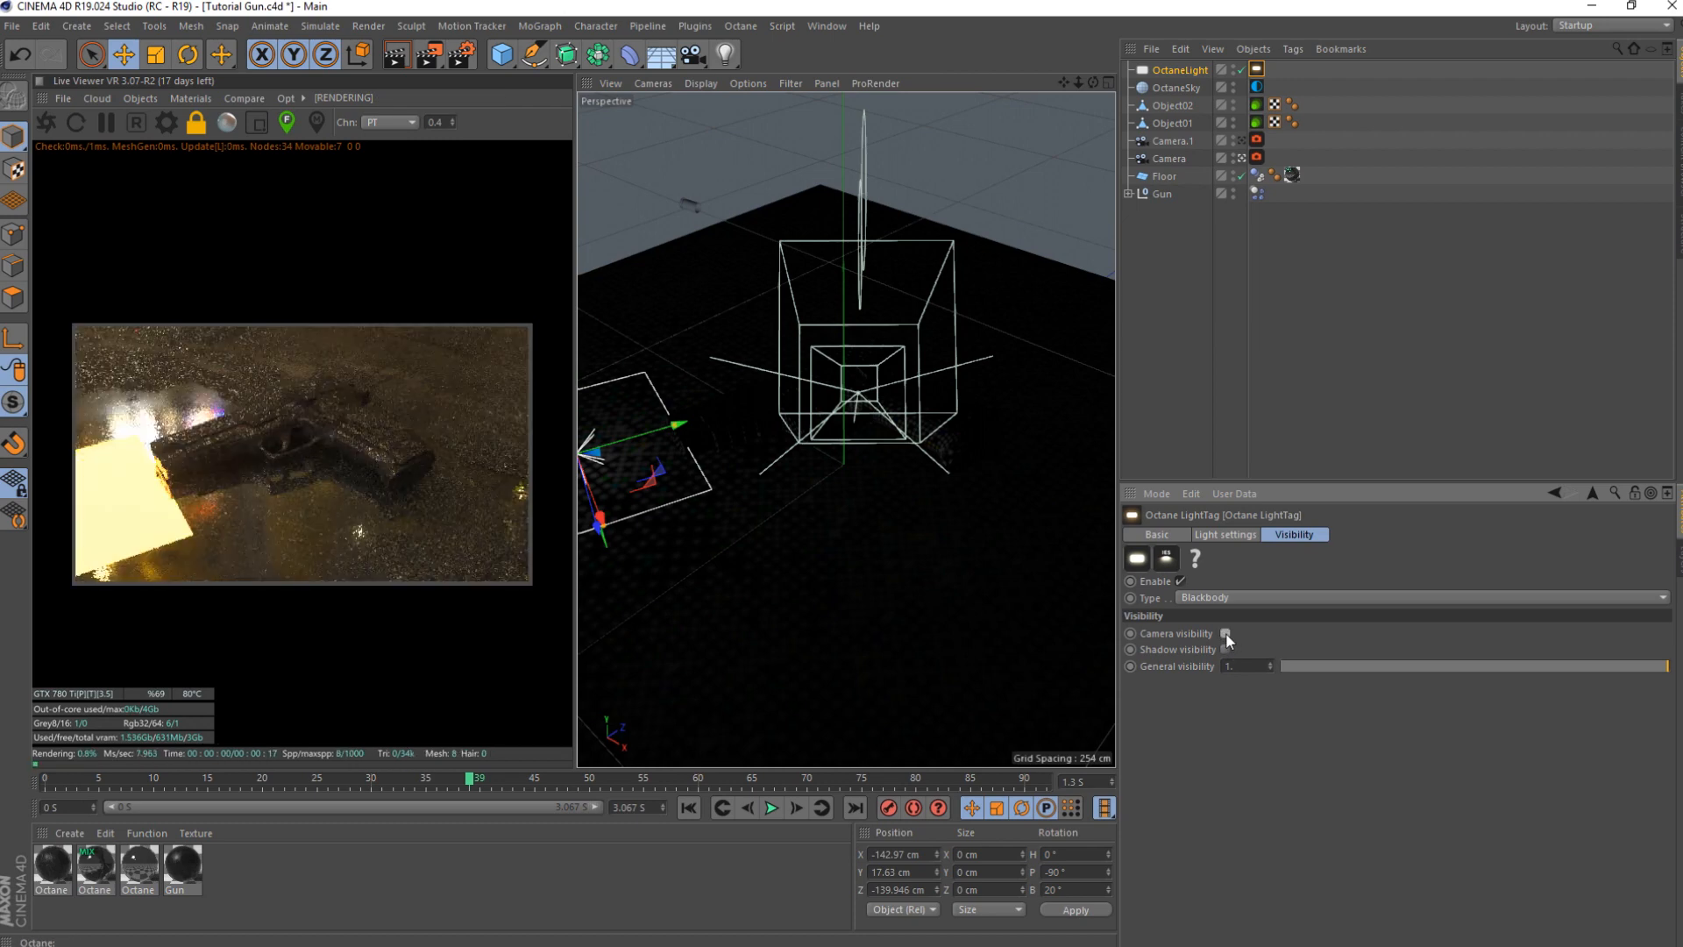
# - Set the area light's power to about 24.2 and its temperature to about 3964
pyautogui.click(1222, 531)
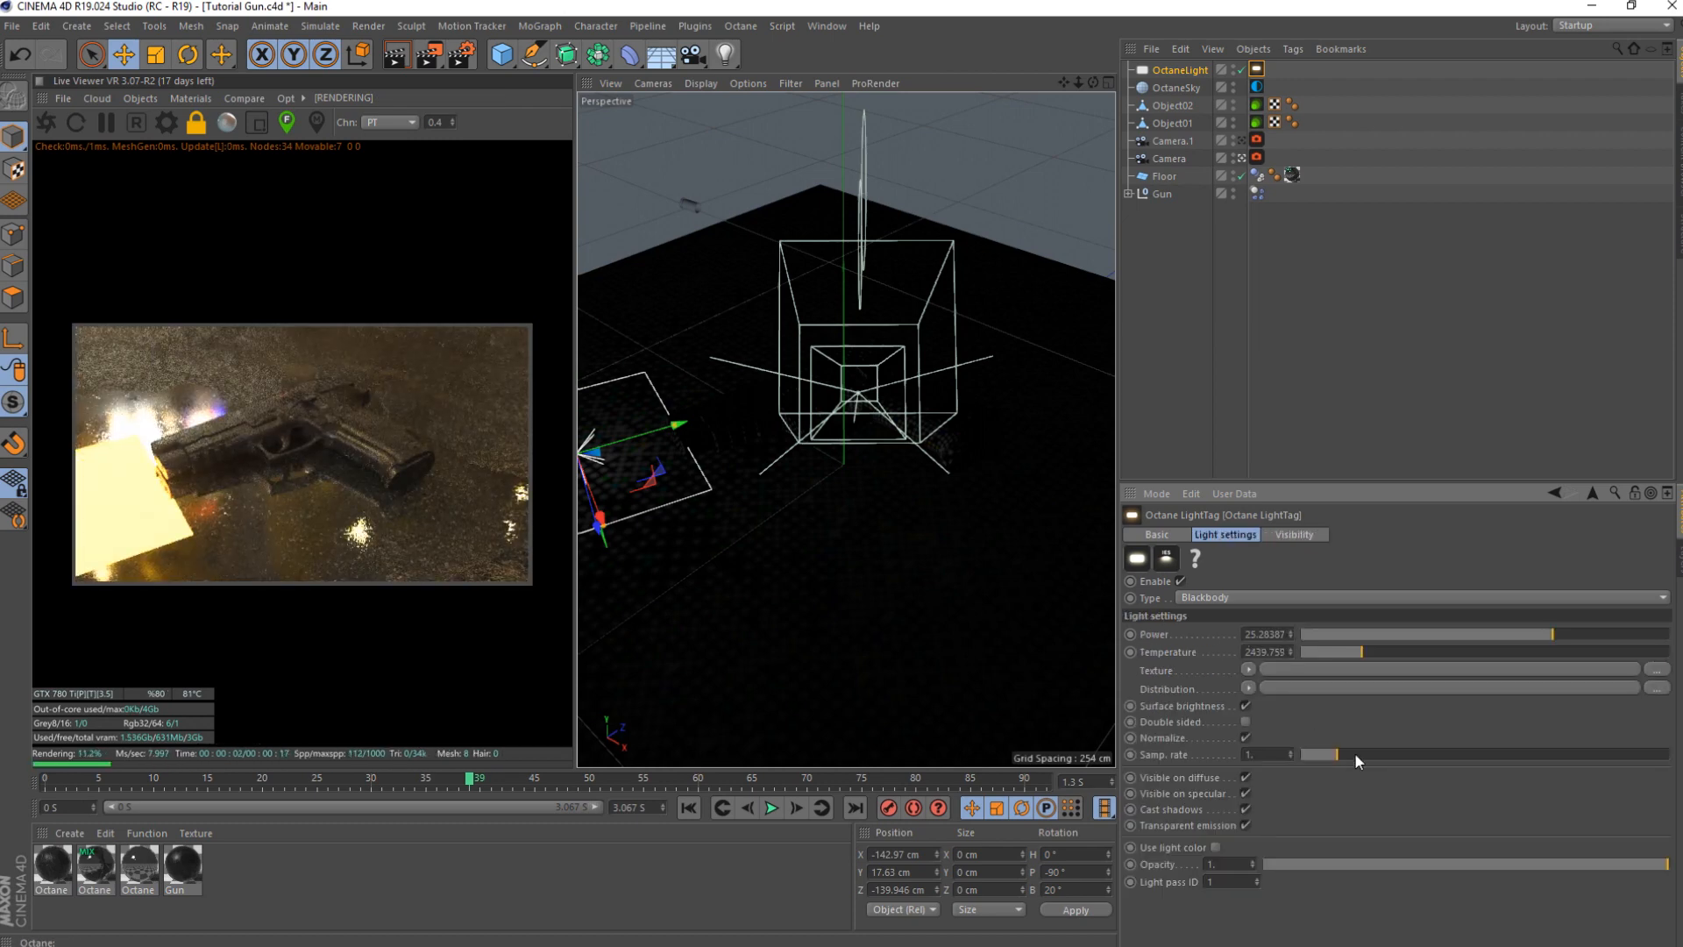
pyautogui.click(1246, 737)
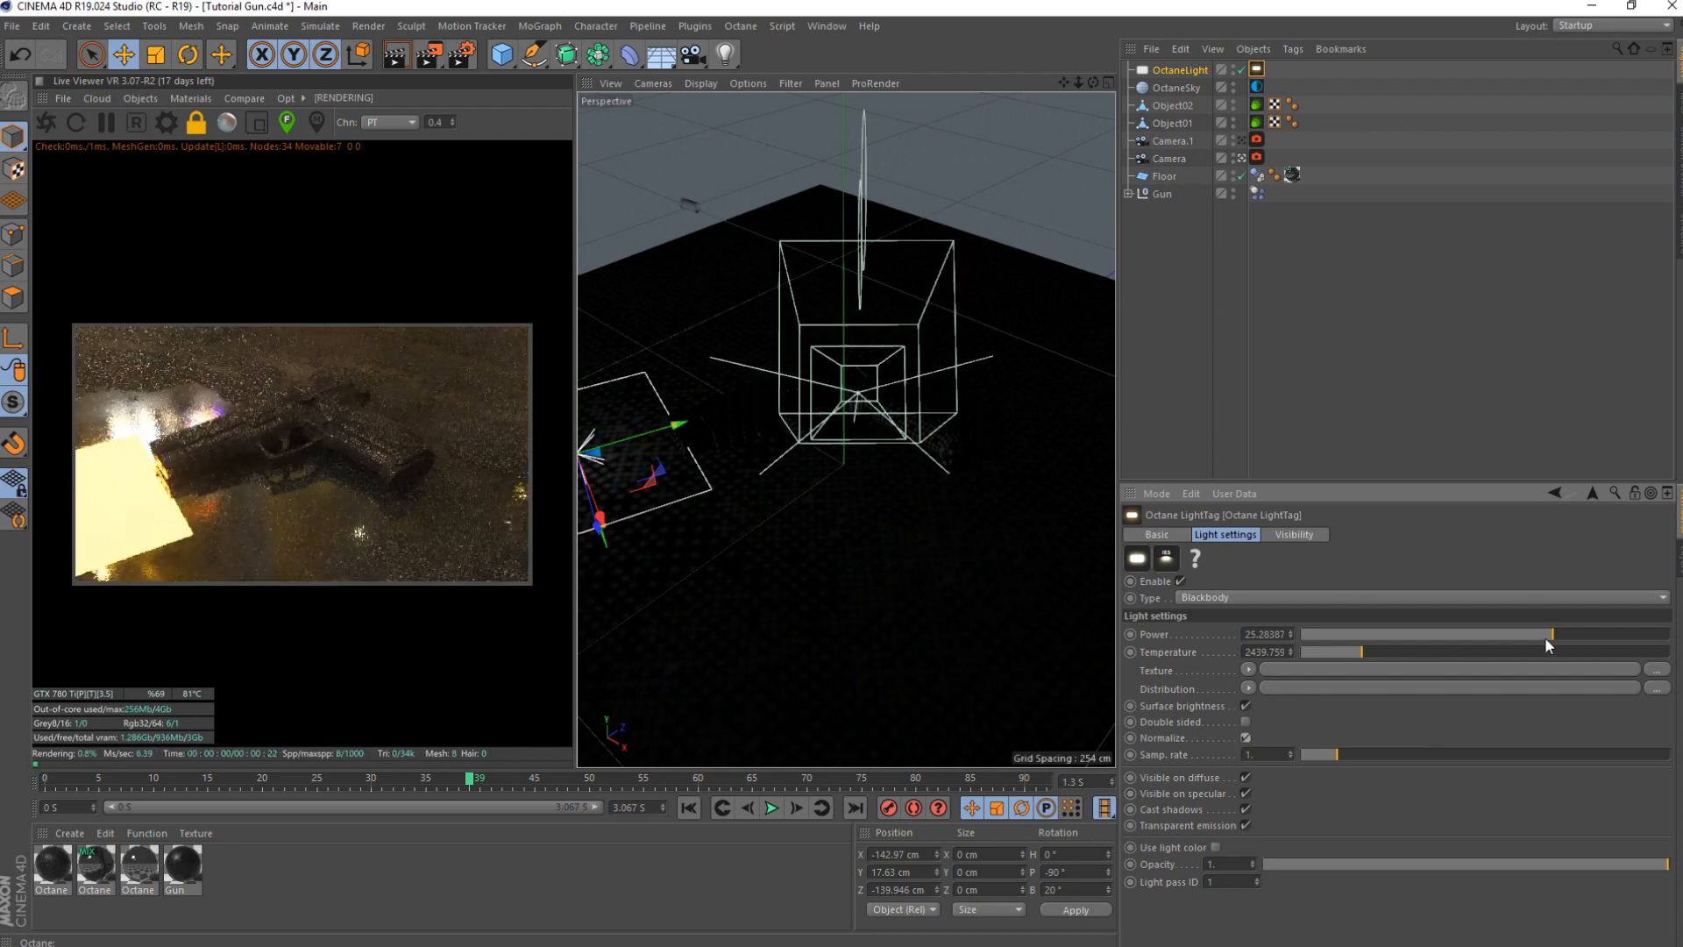
pyautogui.moveTo(1550, 632)
pyautogui.mouseDown()
pyautogui.moveTo(1571, 633)
pyautogui.moveTo(1512, 629)
pyautogui.moveTo(1567, 637)
pyautogui.moveTo(1552, 643)
pyautogui.mouseUp()
pyautogui.click(1411, 651)
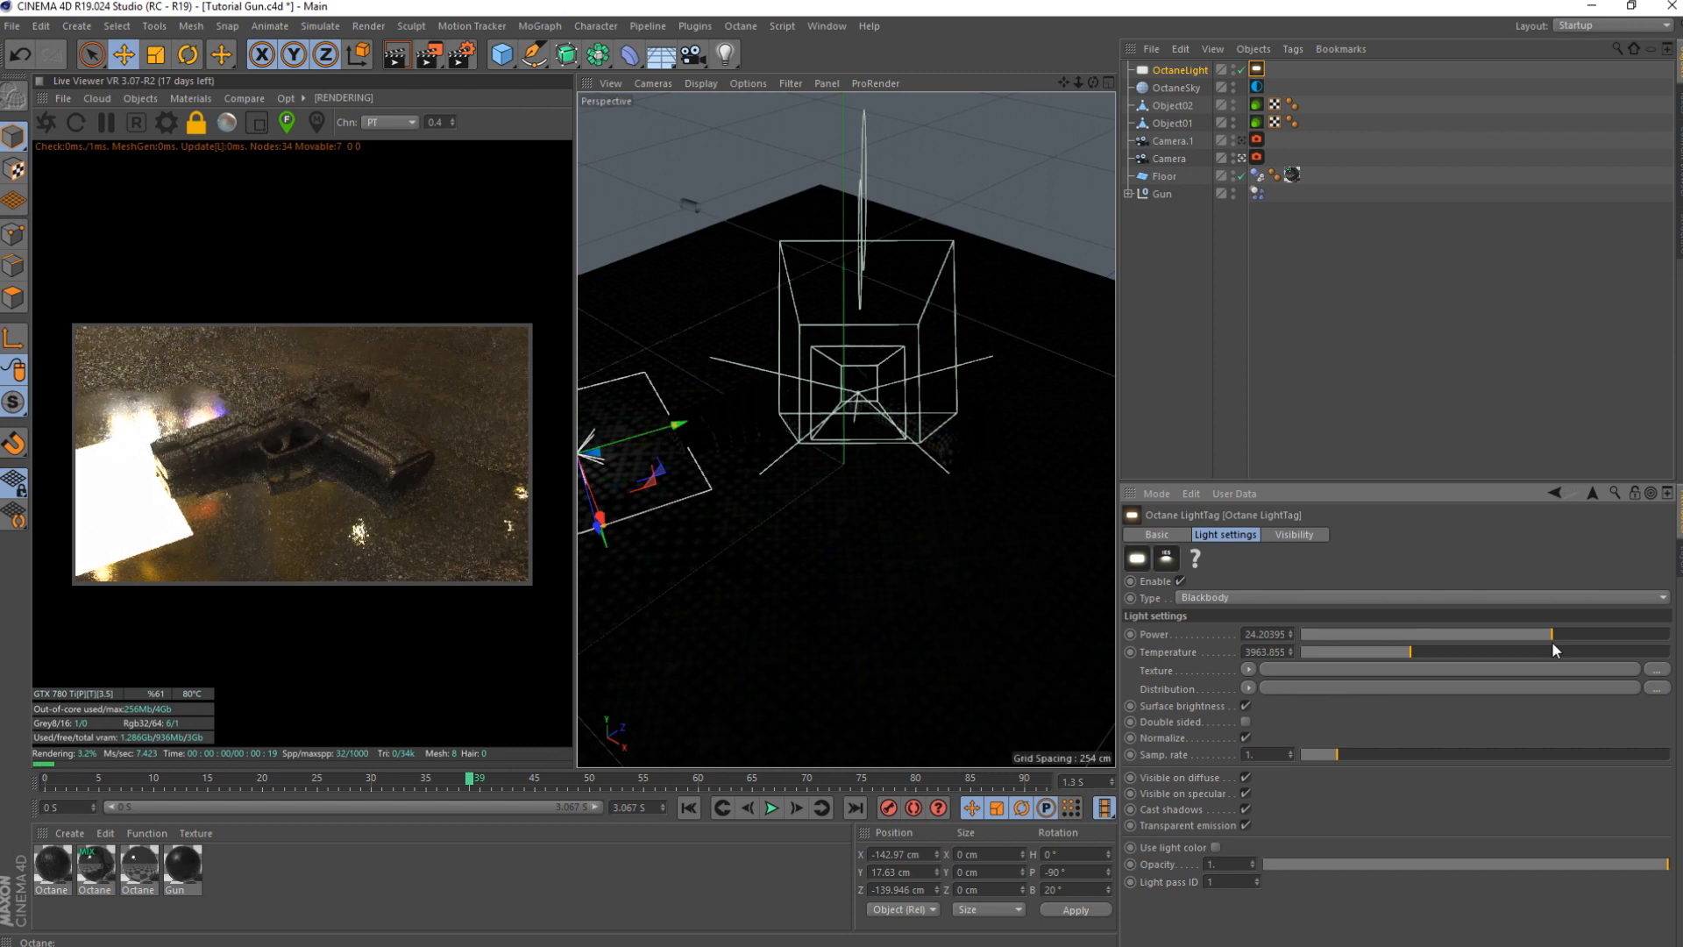
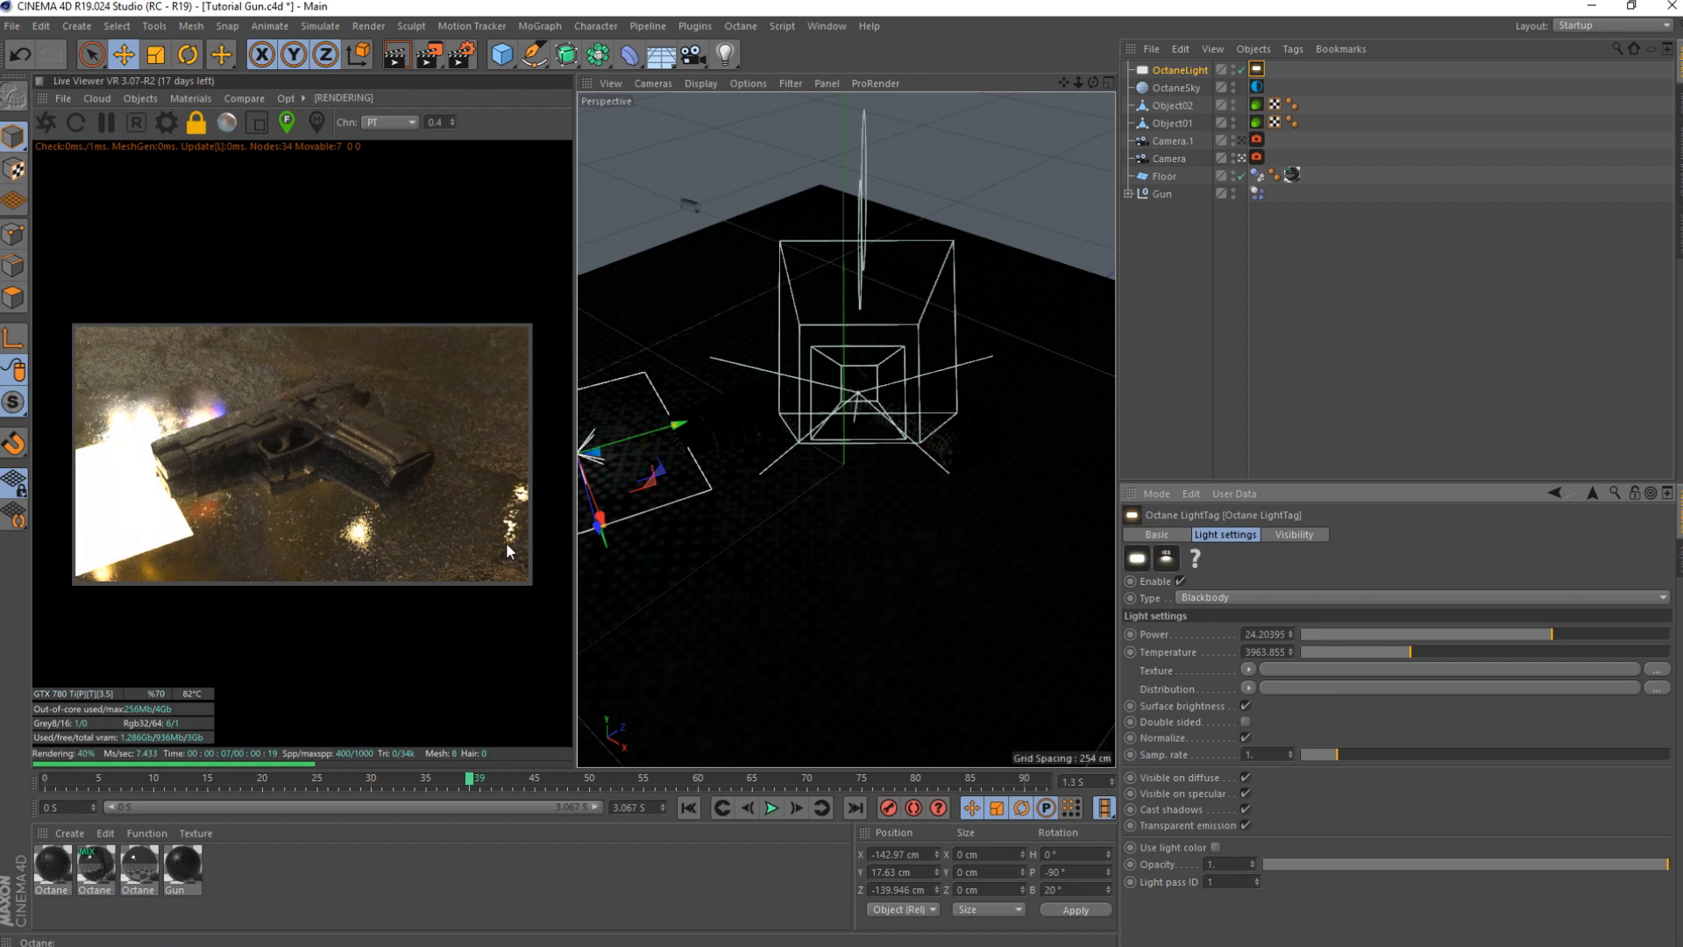
pyautogui.click(1199, 282)
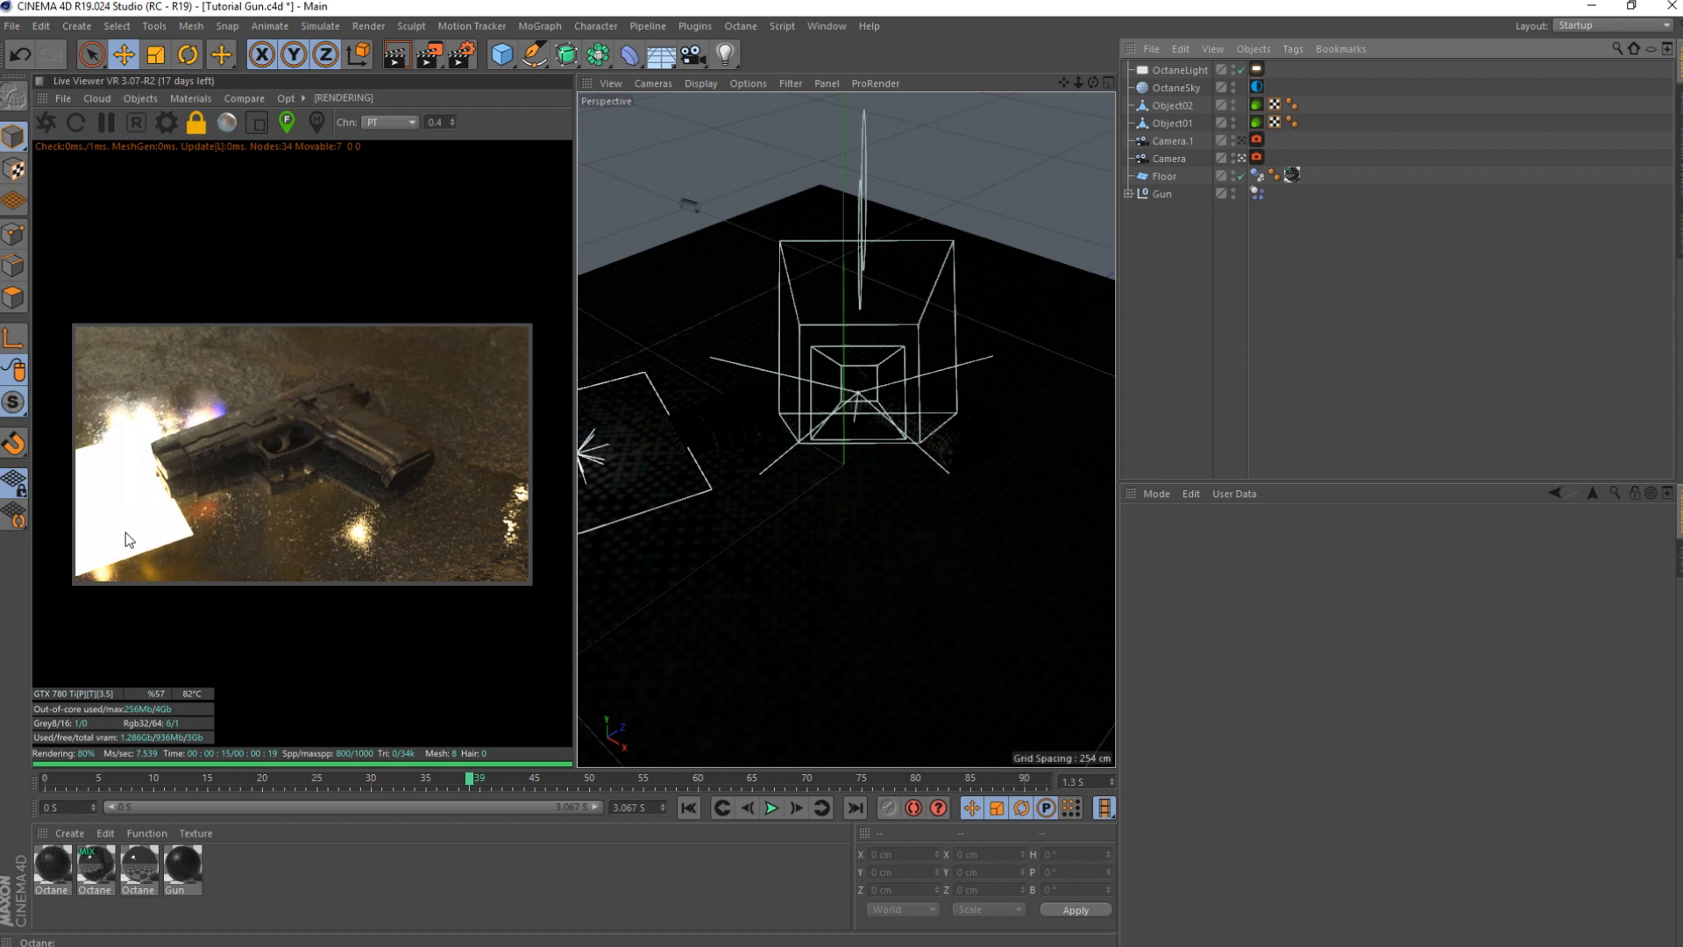
pyautogui.click(1256, 69)
pyautogui.click(1257, 87)
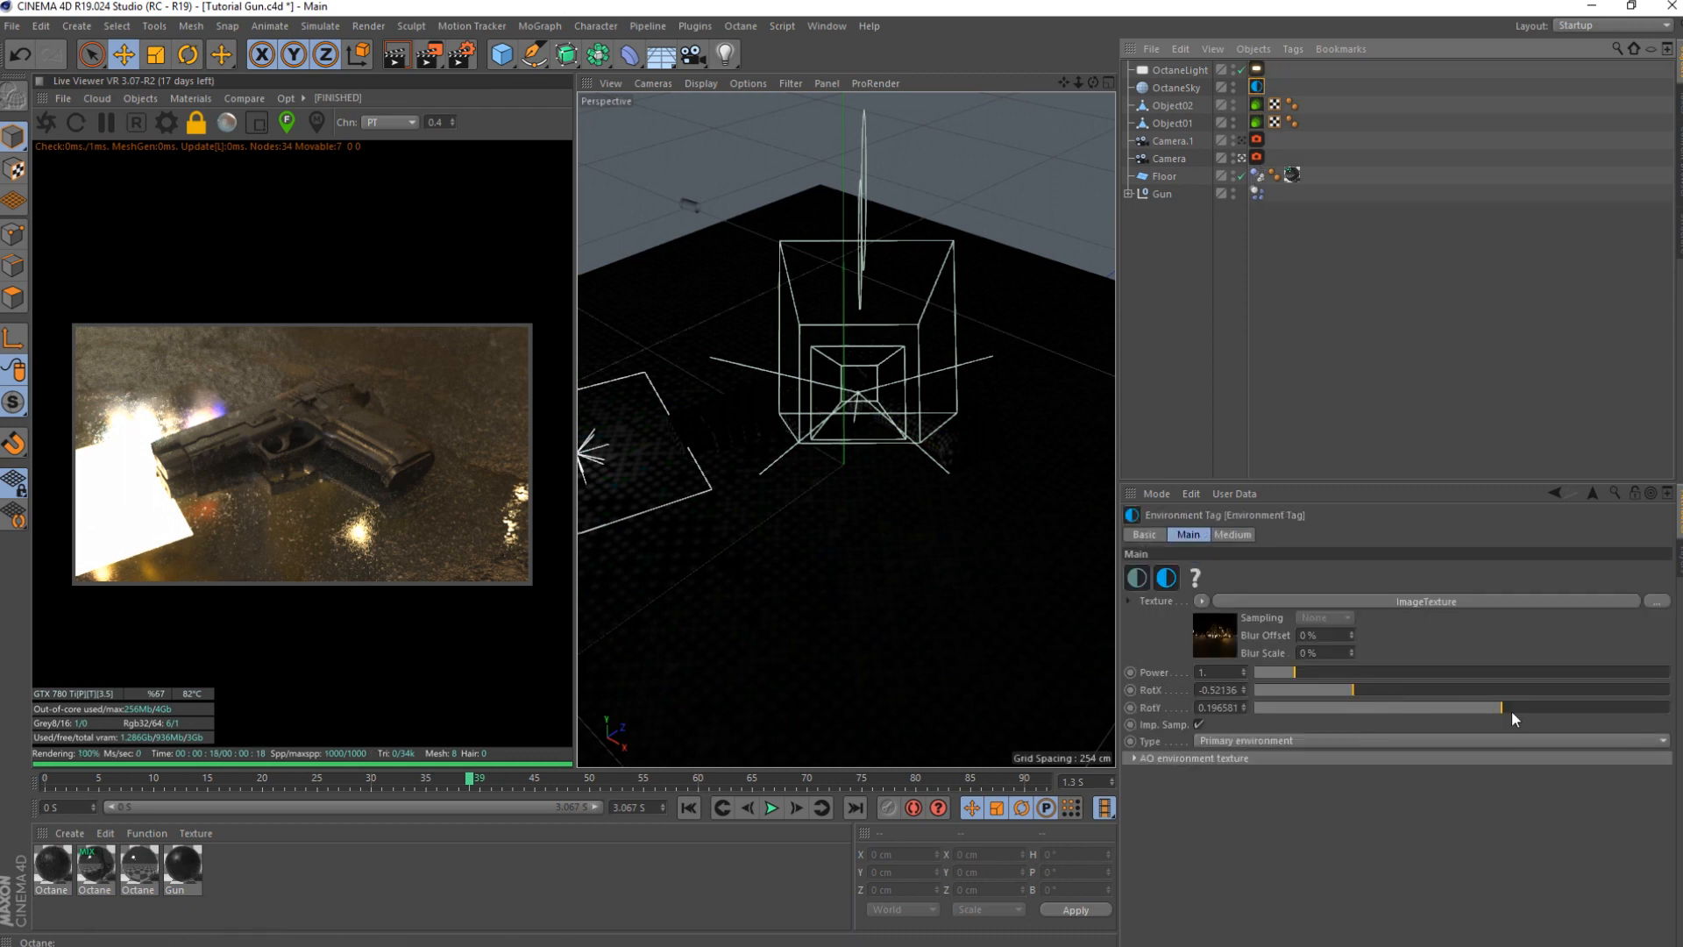
# - Rotate the floor to a heading of about 199° and move it to about X 61, Z -134 cm
pyautogui.click(1166, 176)
pyautogui.press('r')
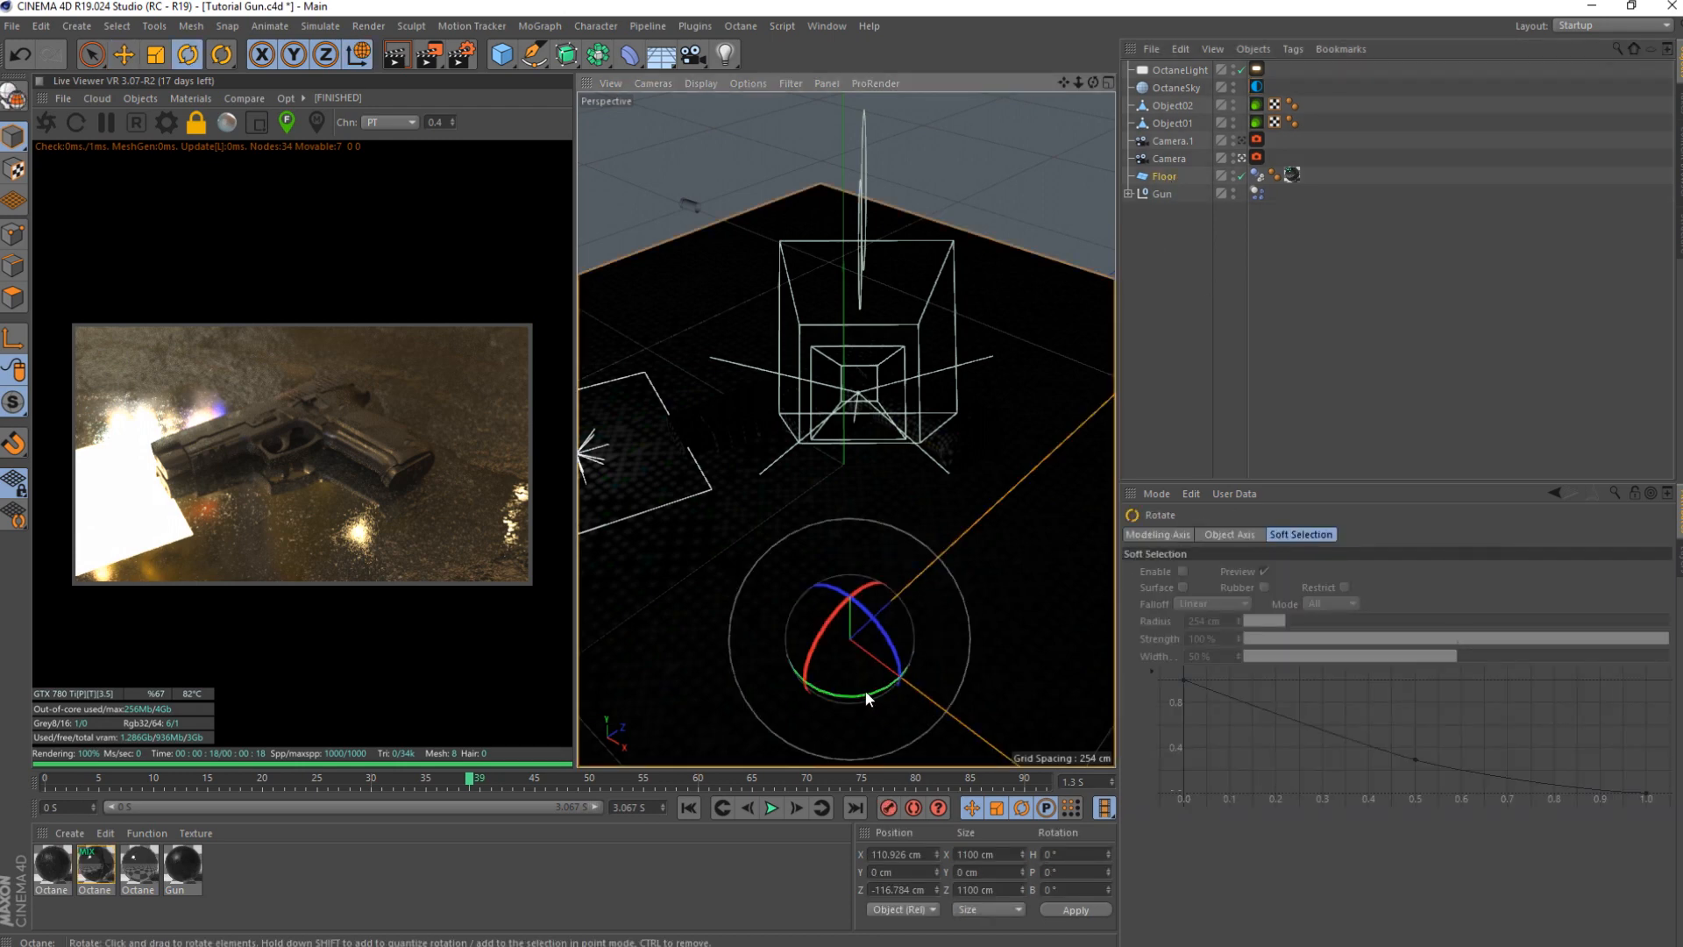
pyautogui.moveTo(866, 693); pyautogui.dragTo(890, 577)
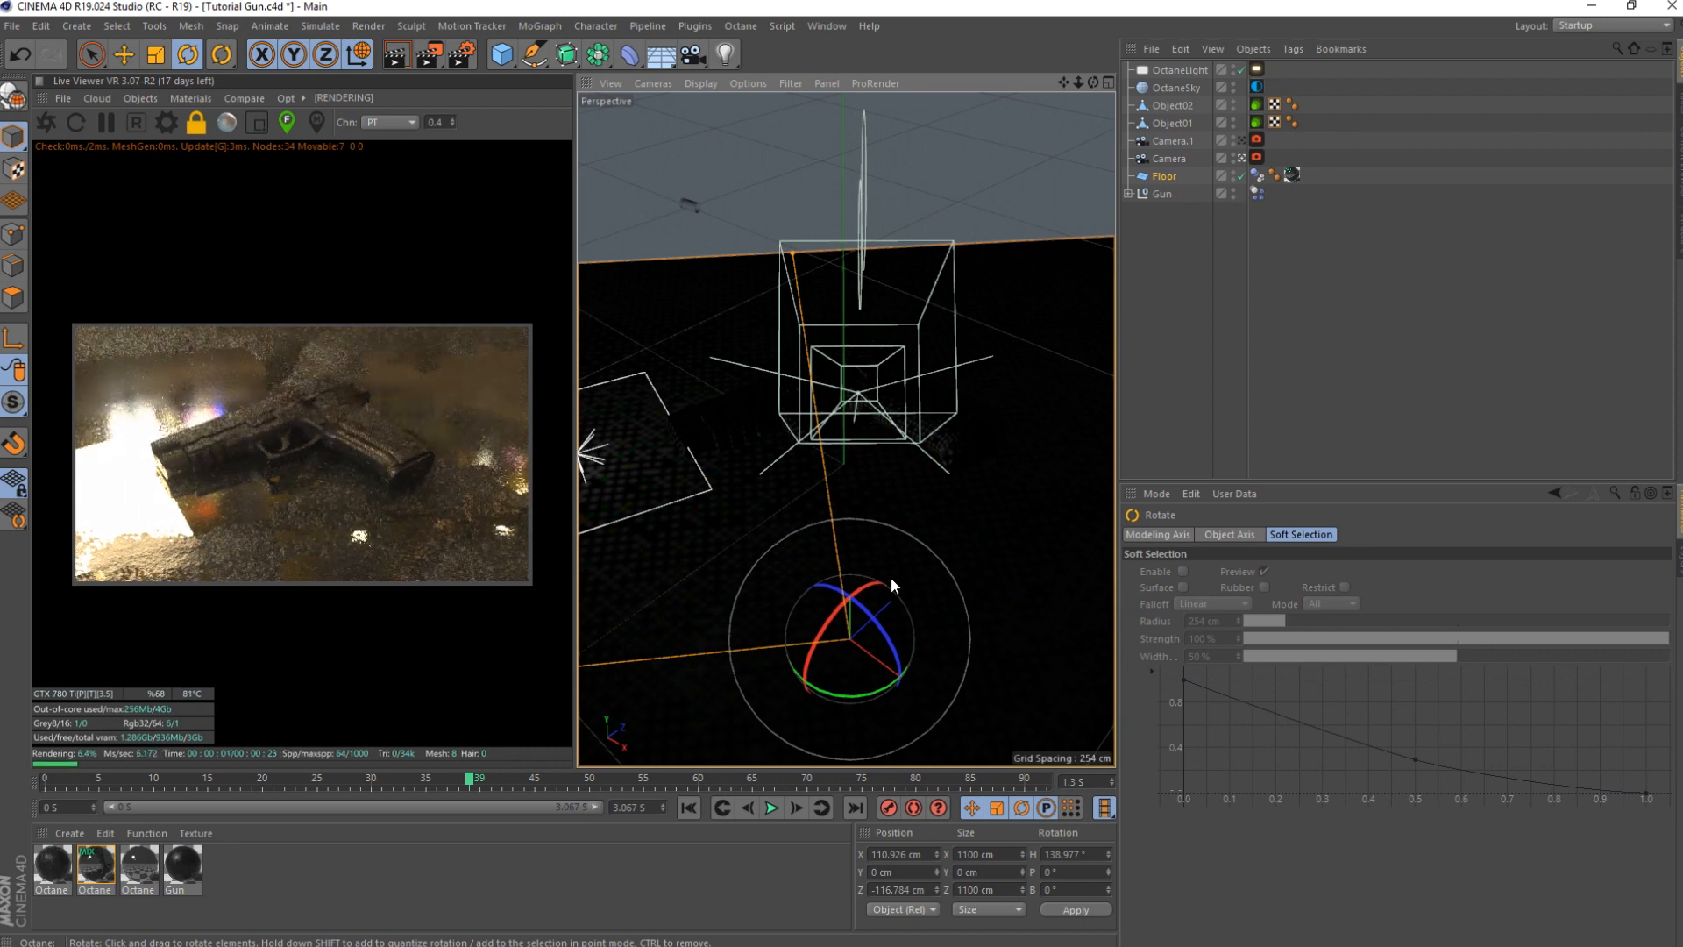
pyautogui.moveTo(850, 691); pyautogui.dragTo(901, 675)
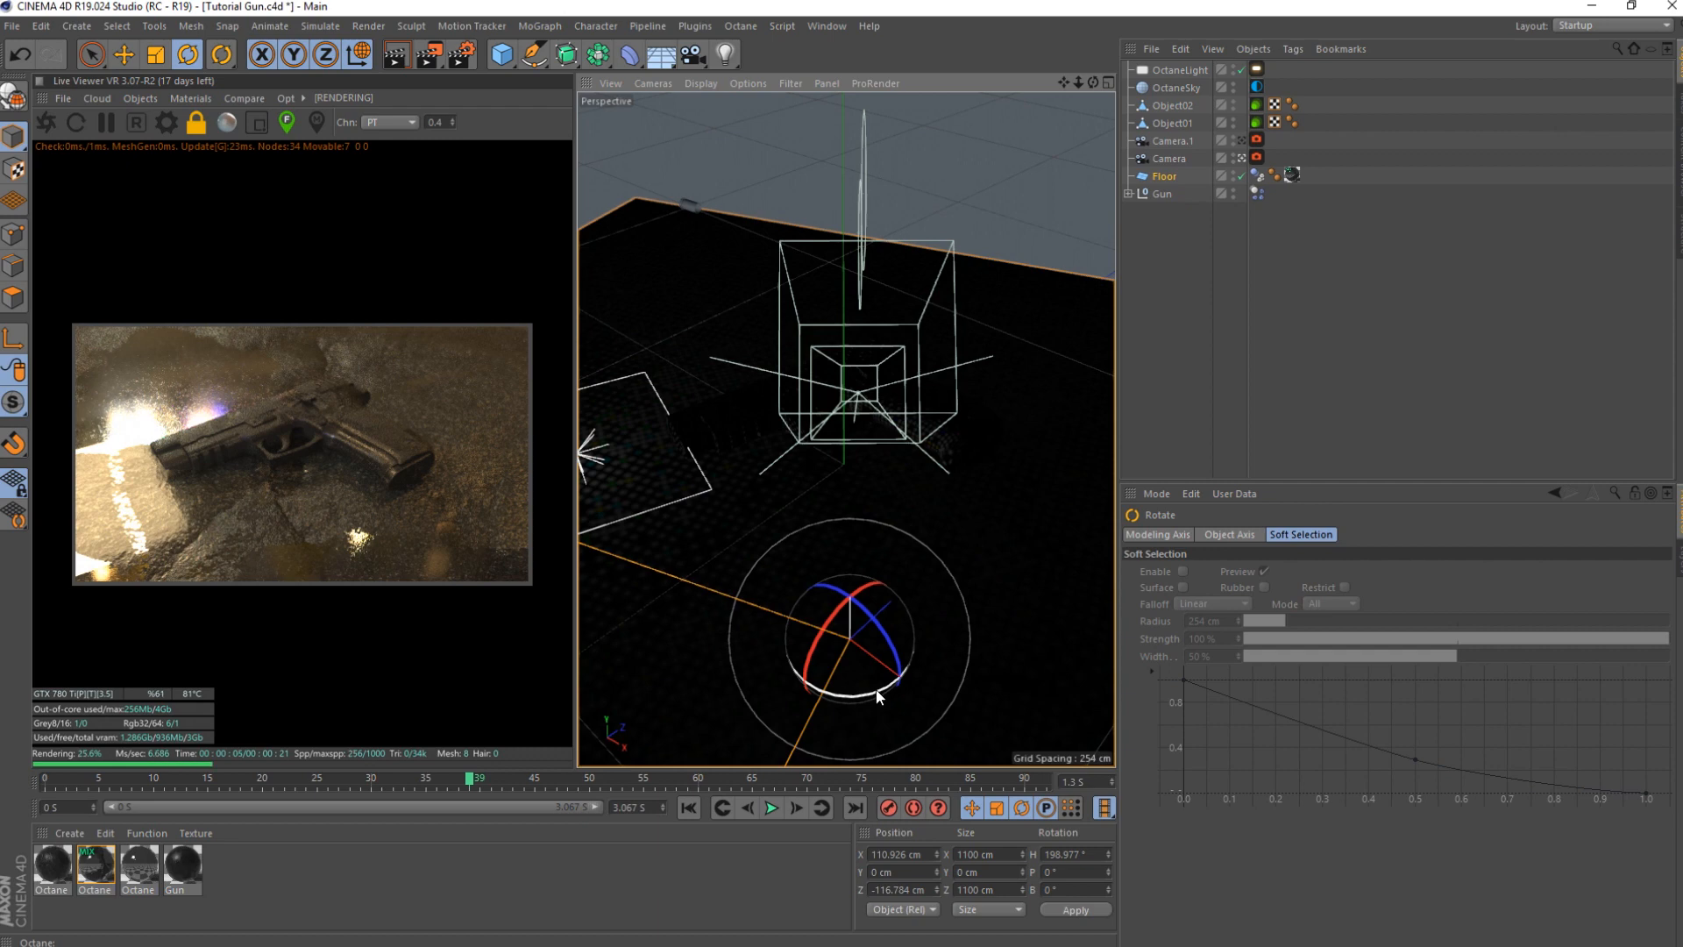
pyautogui.press('e')
pyautogui.moveTo(787, 620); pyautogui.dragTo(725, 601)
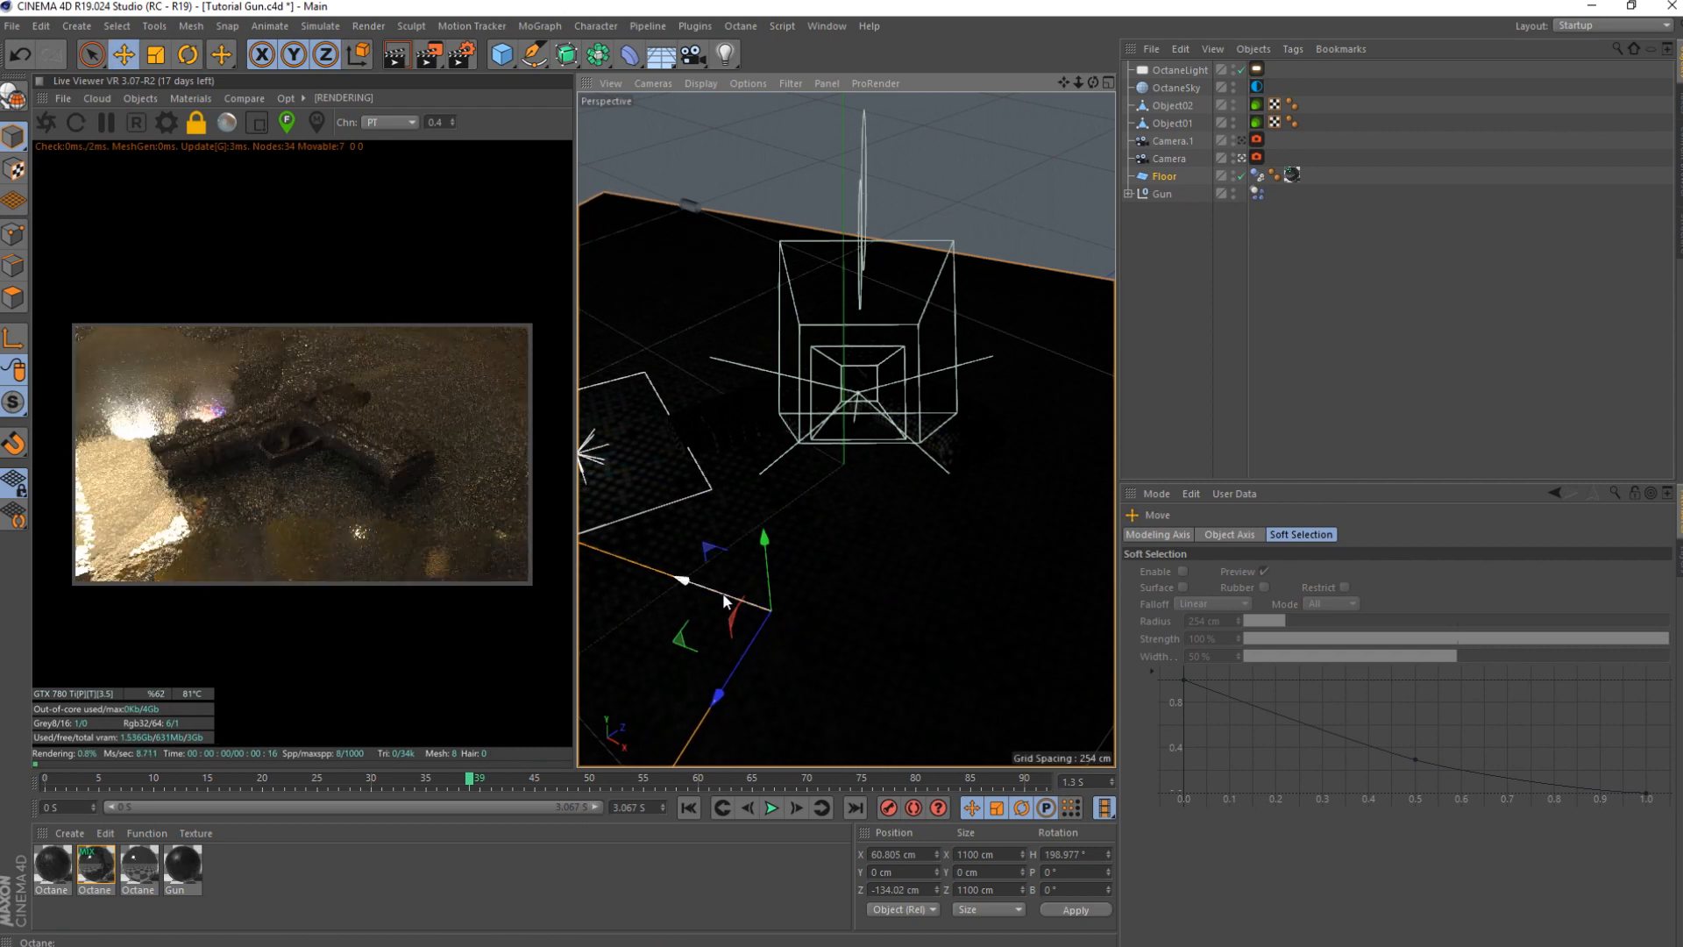
# - Set the area light's power to 75 and temperature to about 2939, and lower it to about Y 14 cm
pyautogui.click(1256, 69)
pyautogui.moveTo(1585, 634); pyautogui.dragTo(1608, 635)
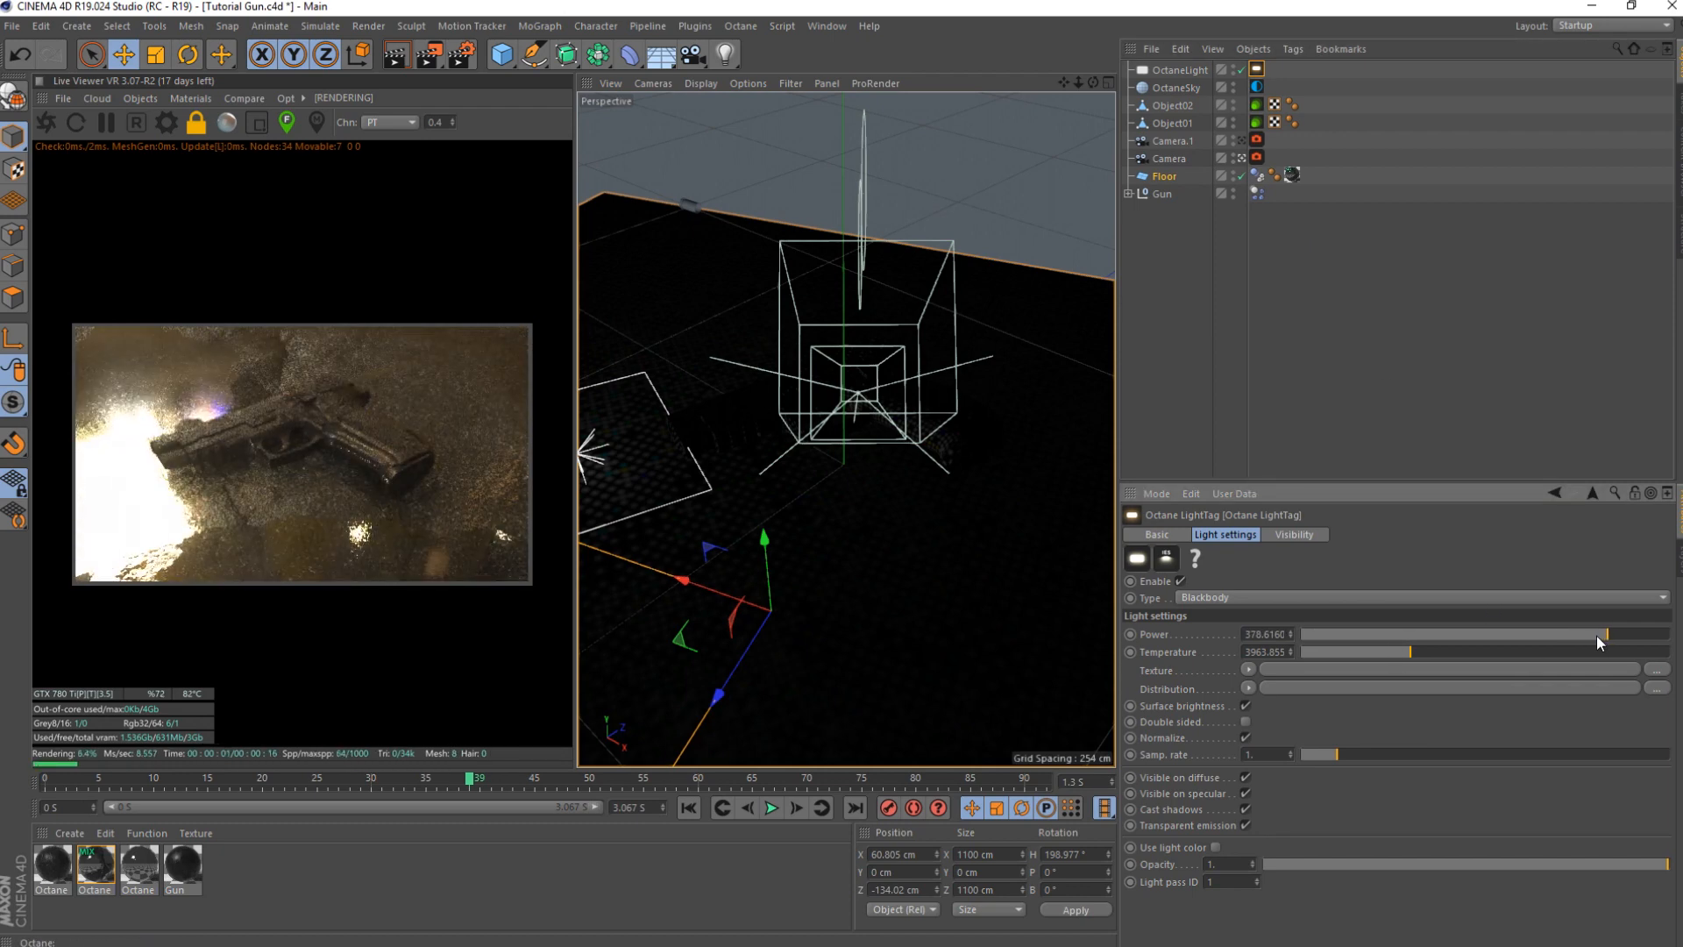
pyautogui.moveTo(1596, 634); pyautogui.dragTo(1559, 638)
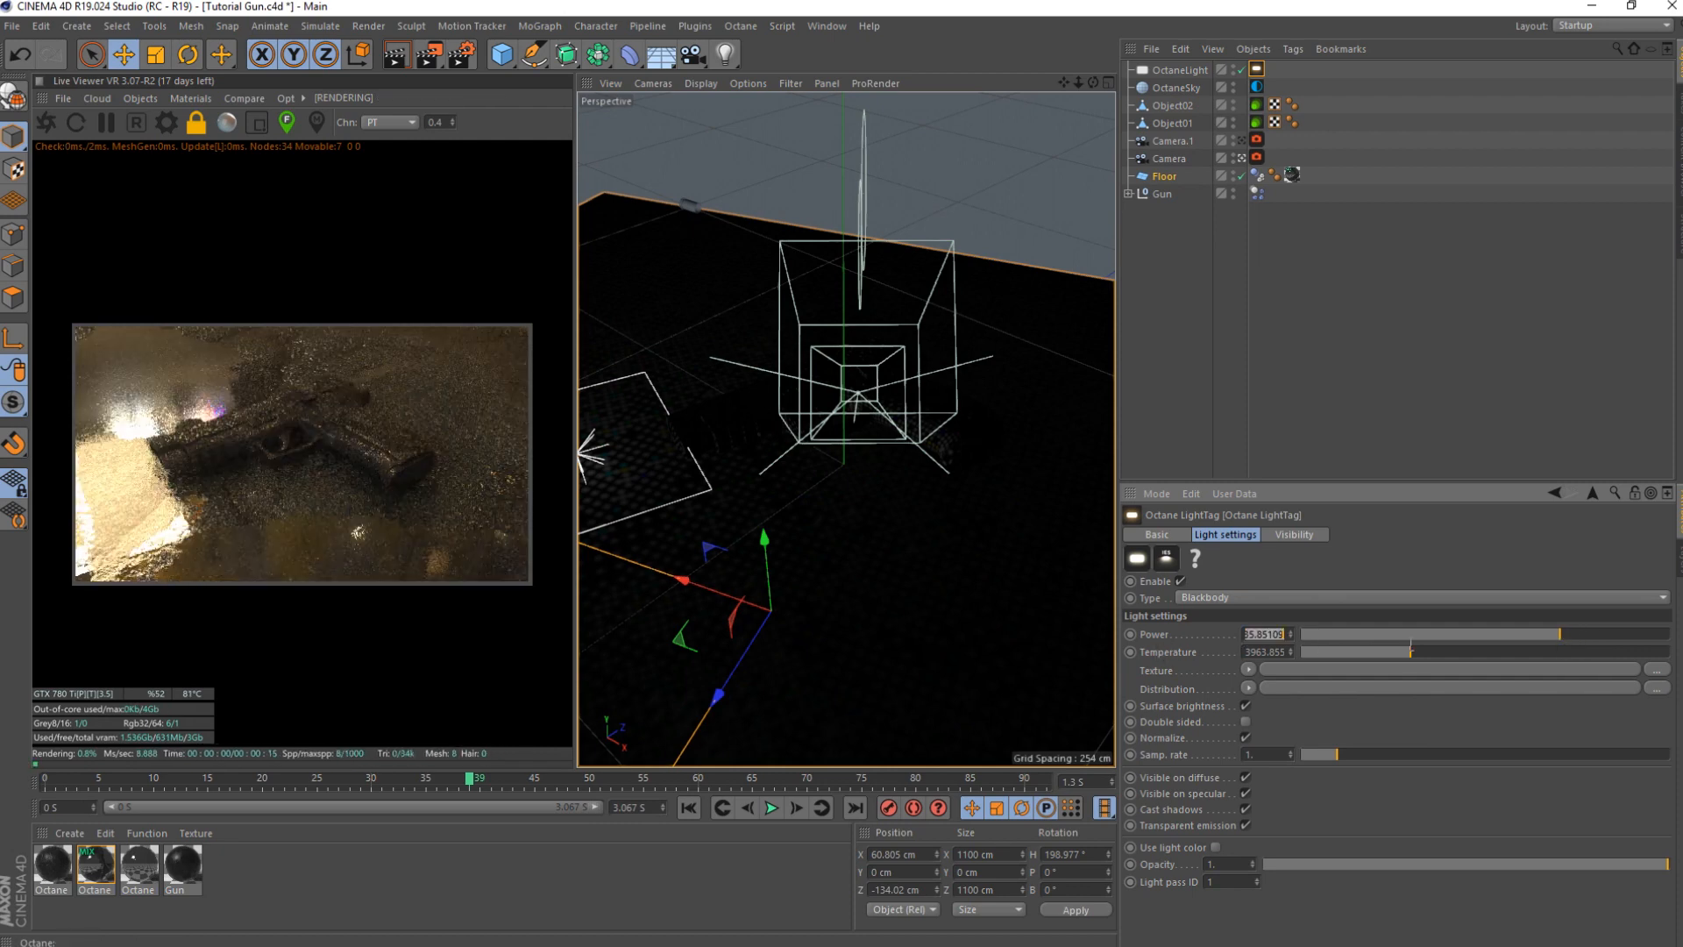
pyautogui.click(1377, 654)
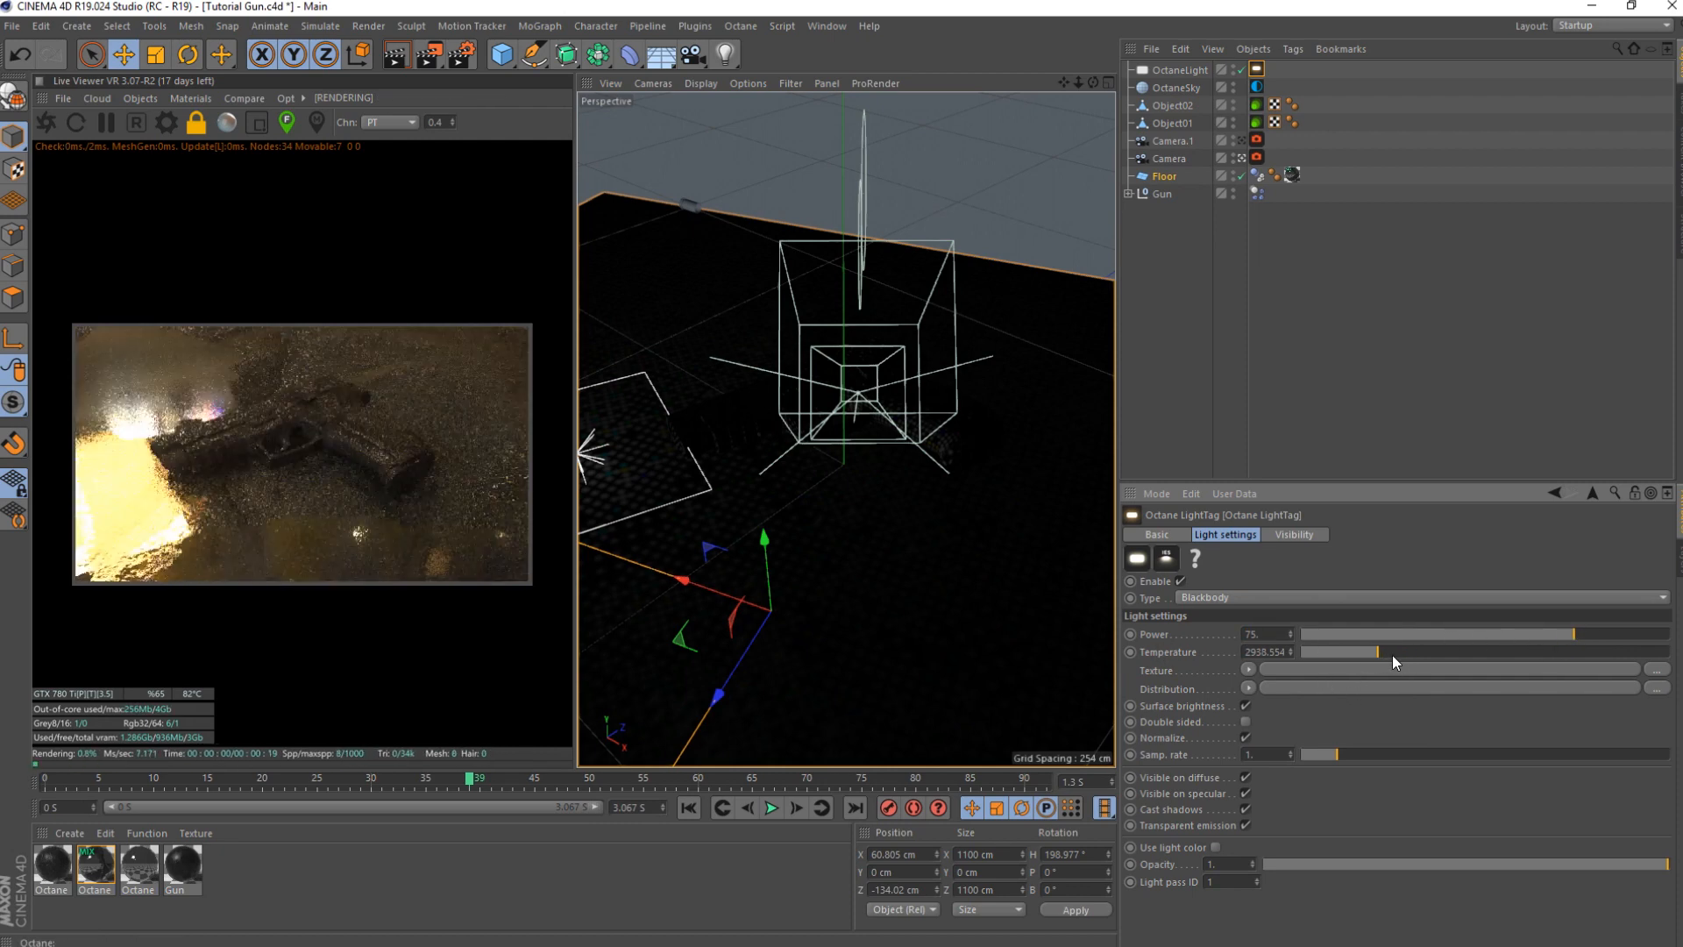
pyautogui.click(1170, 71)
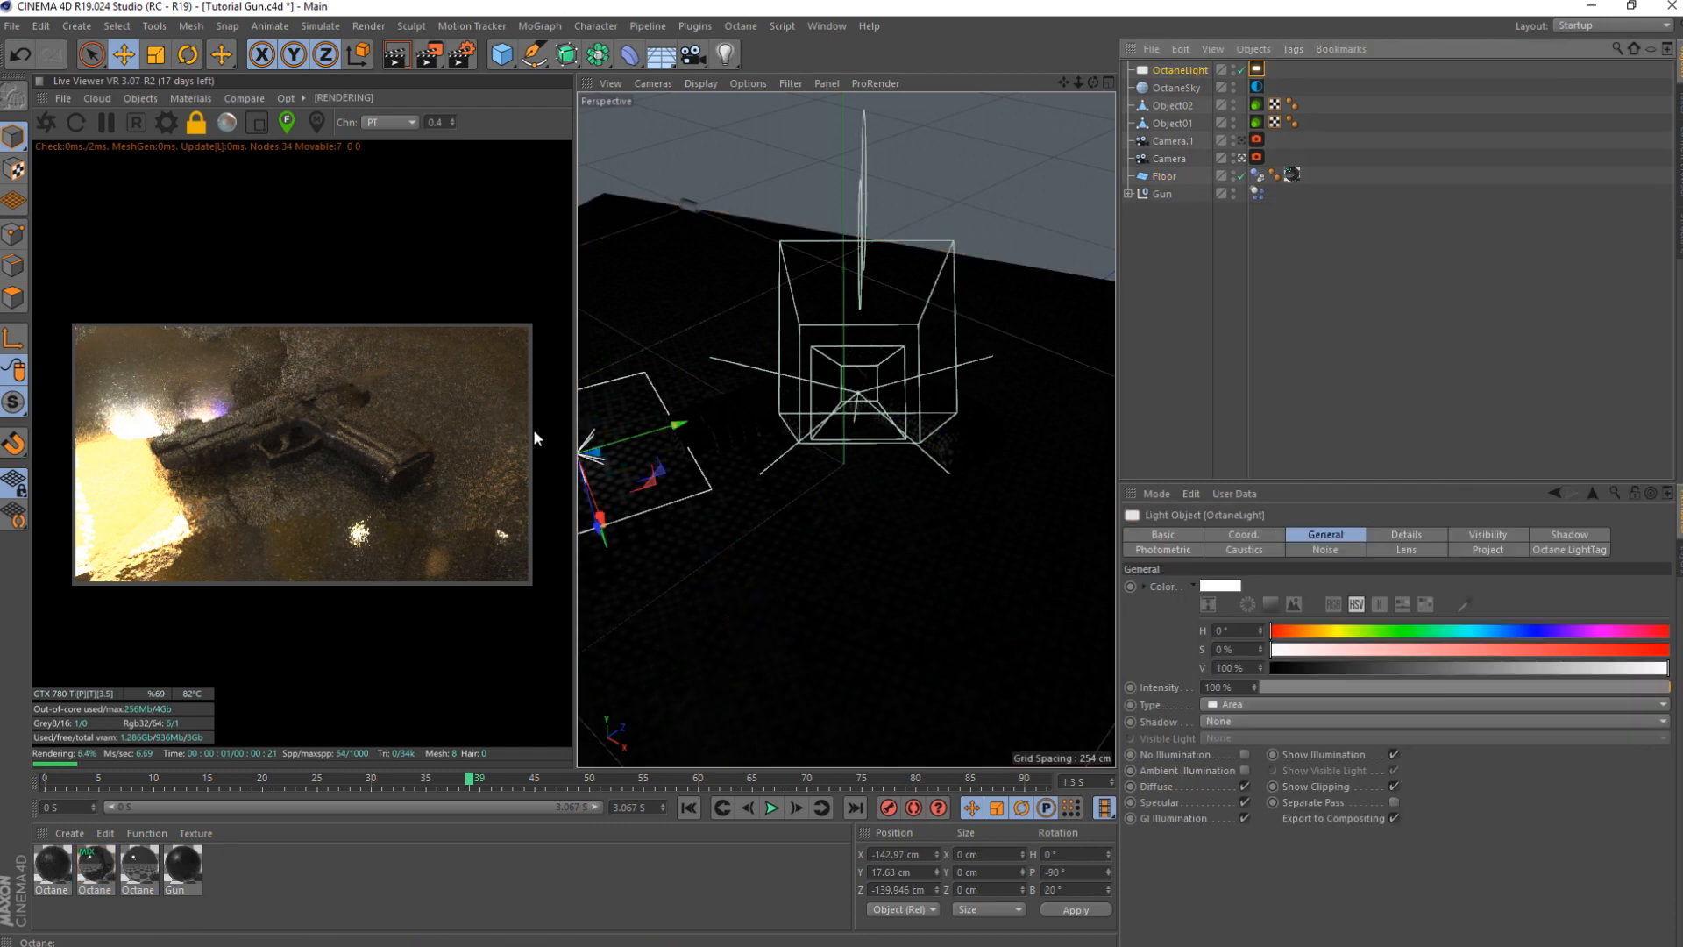
pyautogui.moveTo(593, 526); pyautogui.dragTo(591, 532)
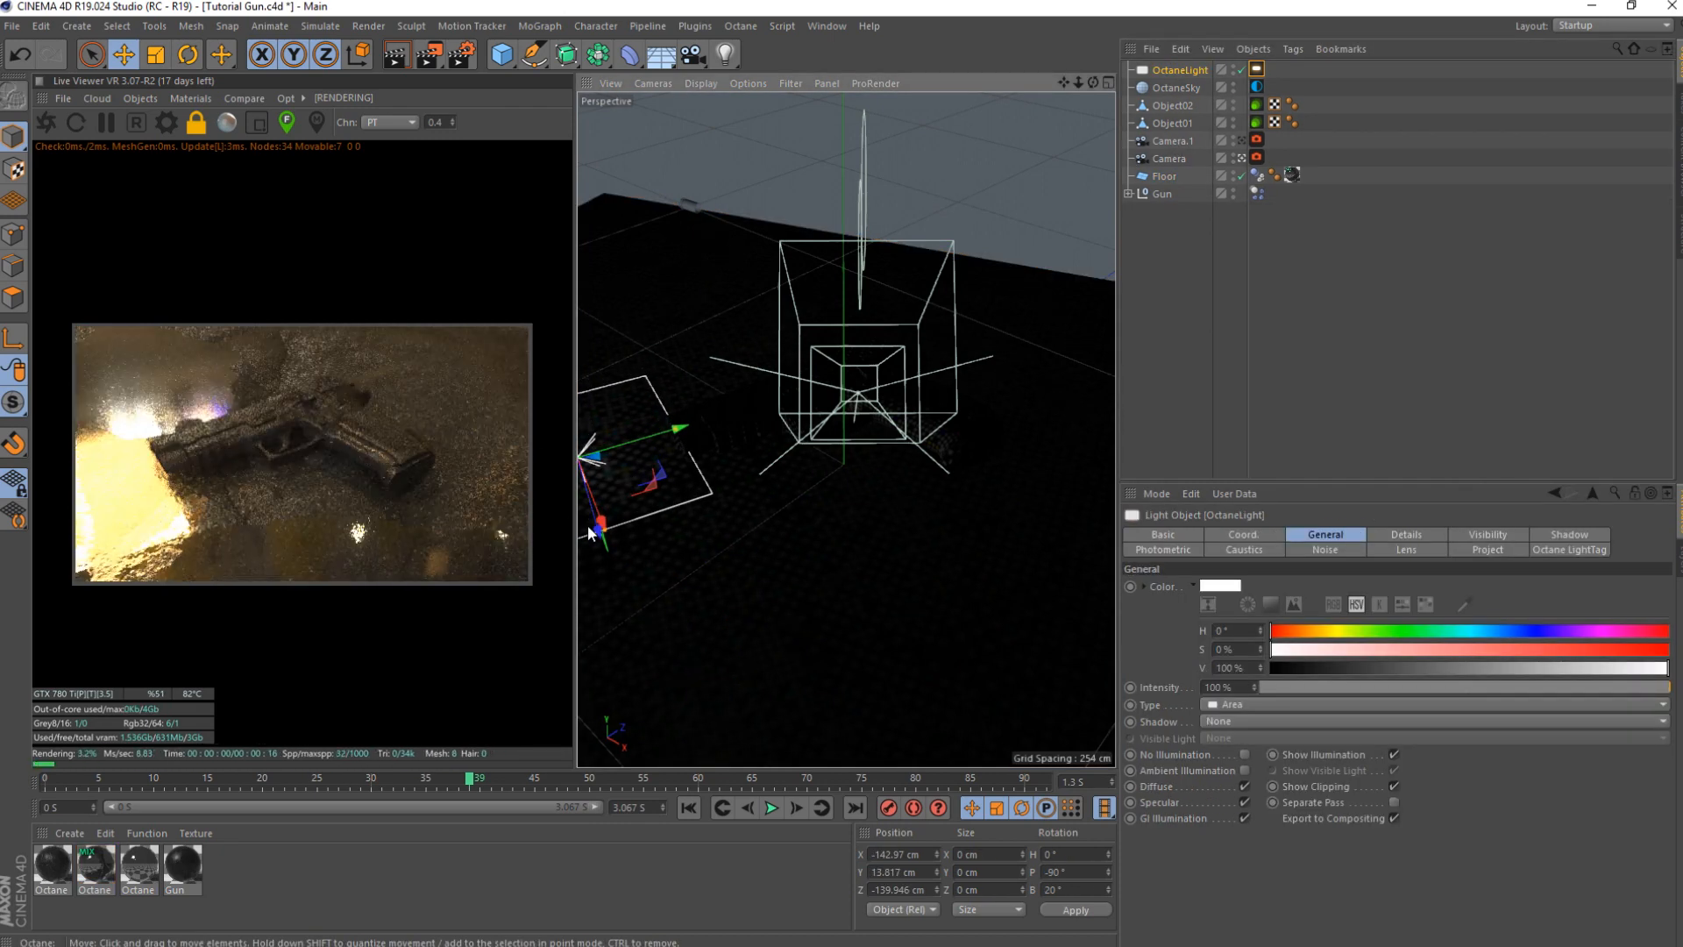
# - Rotate the floor to a heading of about 256° and shift it to about X 84, Z -140 cm
pyautogui.click(1163, 175)
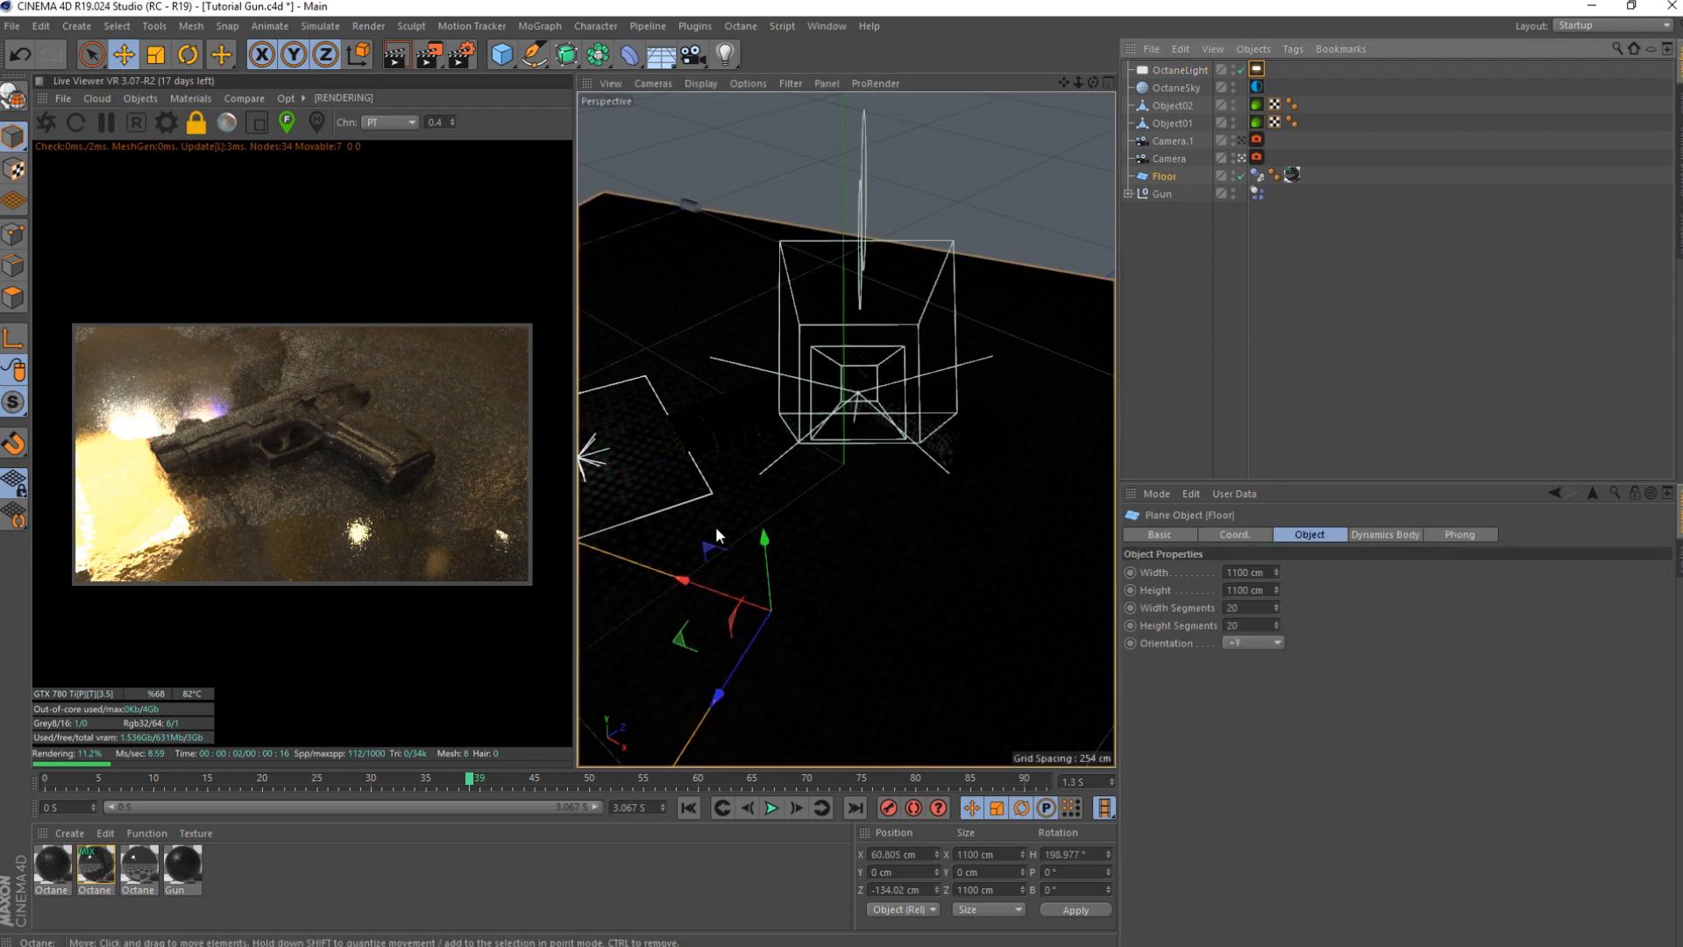
pyautogui.press('r')
pyautogui.moveTo(798, 664); pyautogui.dragTo(839, 626)
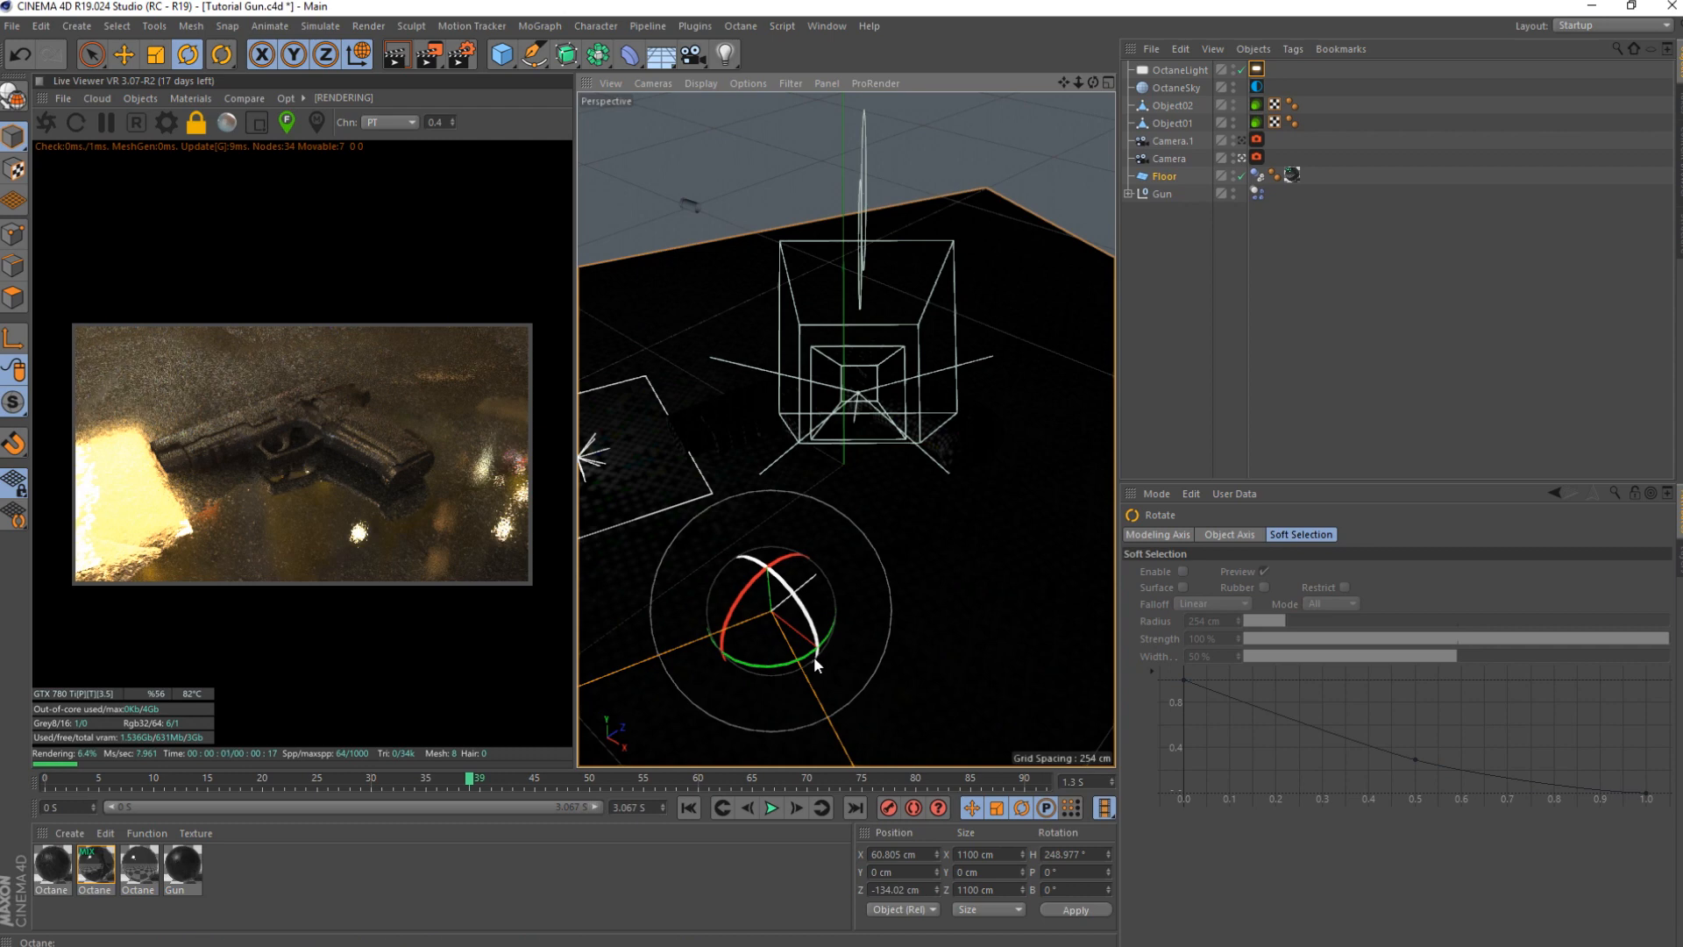
pyautogui.moveTo(788, 671)
pyautogui.mouseDown()
pyautogui.moveTo(793, 632)
pyautogui.moveTo(808, 648)
pyautogui.mouseUp()
pyautogui.press('e')
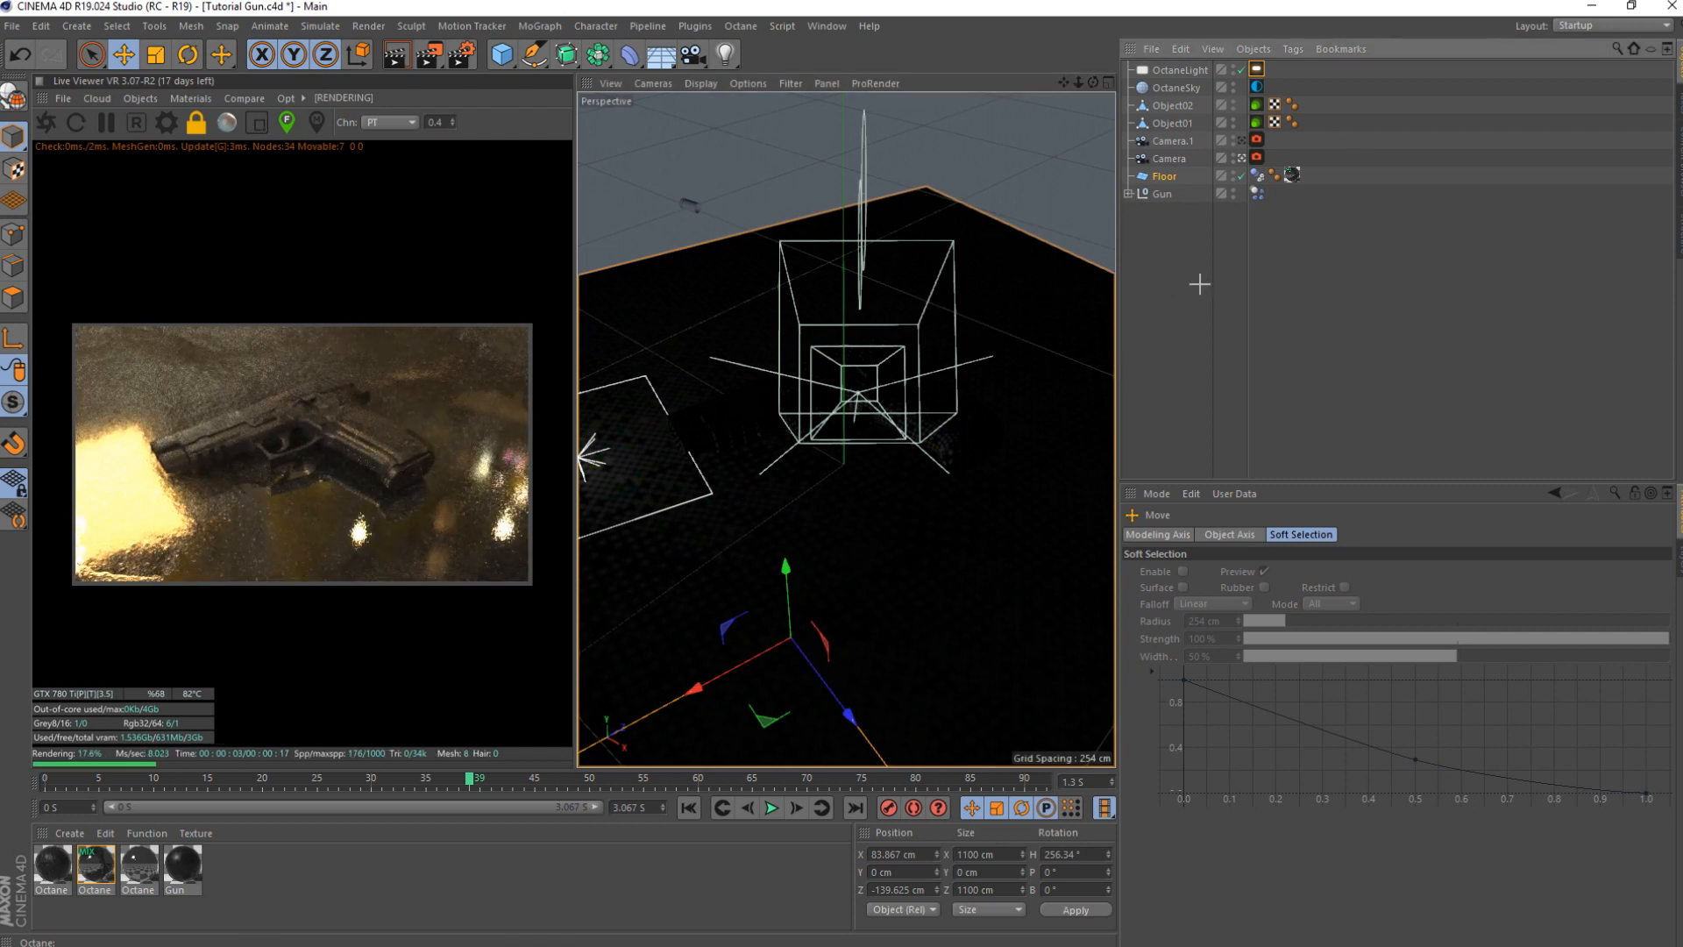
# - Raise the area light's power to about 97.8
pyautogui.click(1180, 70)
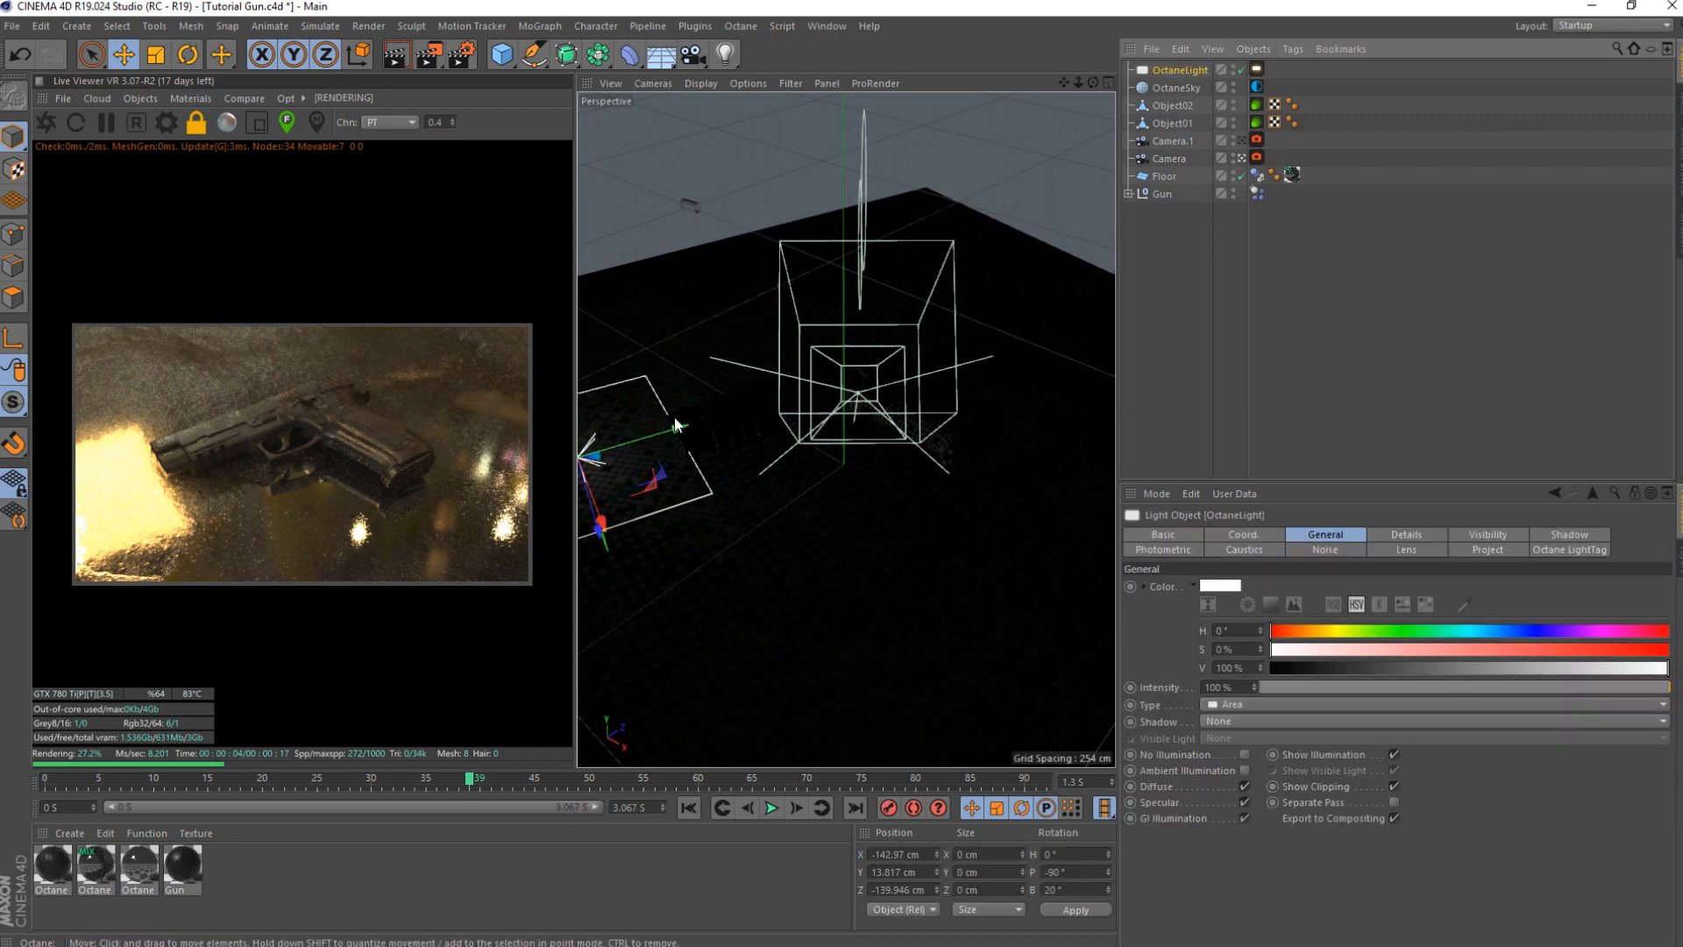
pyautogui.moveTo(678, 431); pyautogui.dragTo(675, 432)
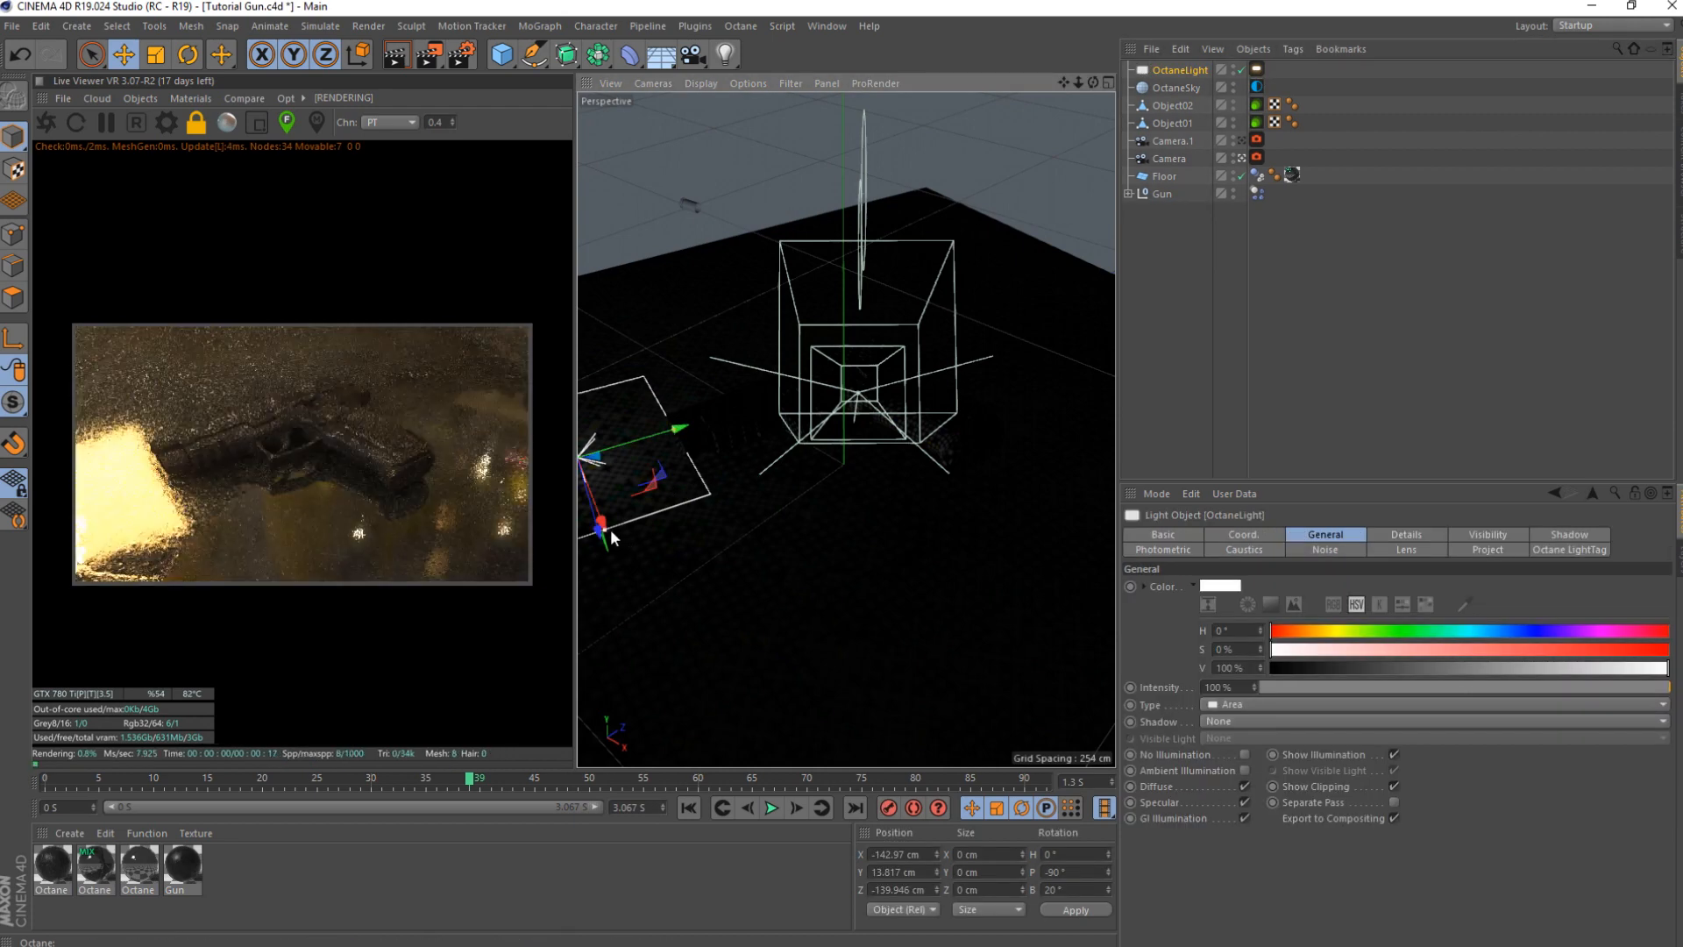
pyautogui.click(1257, 71)
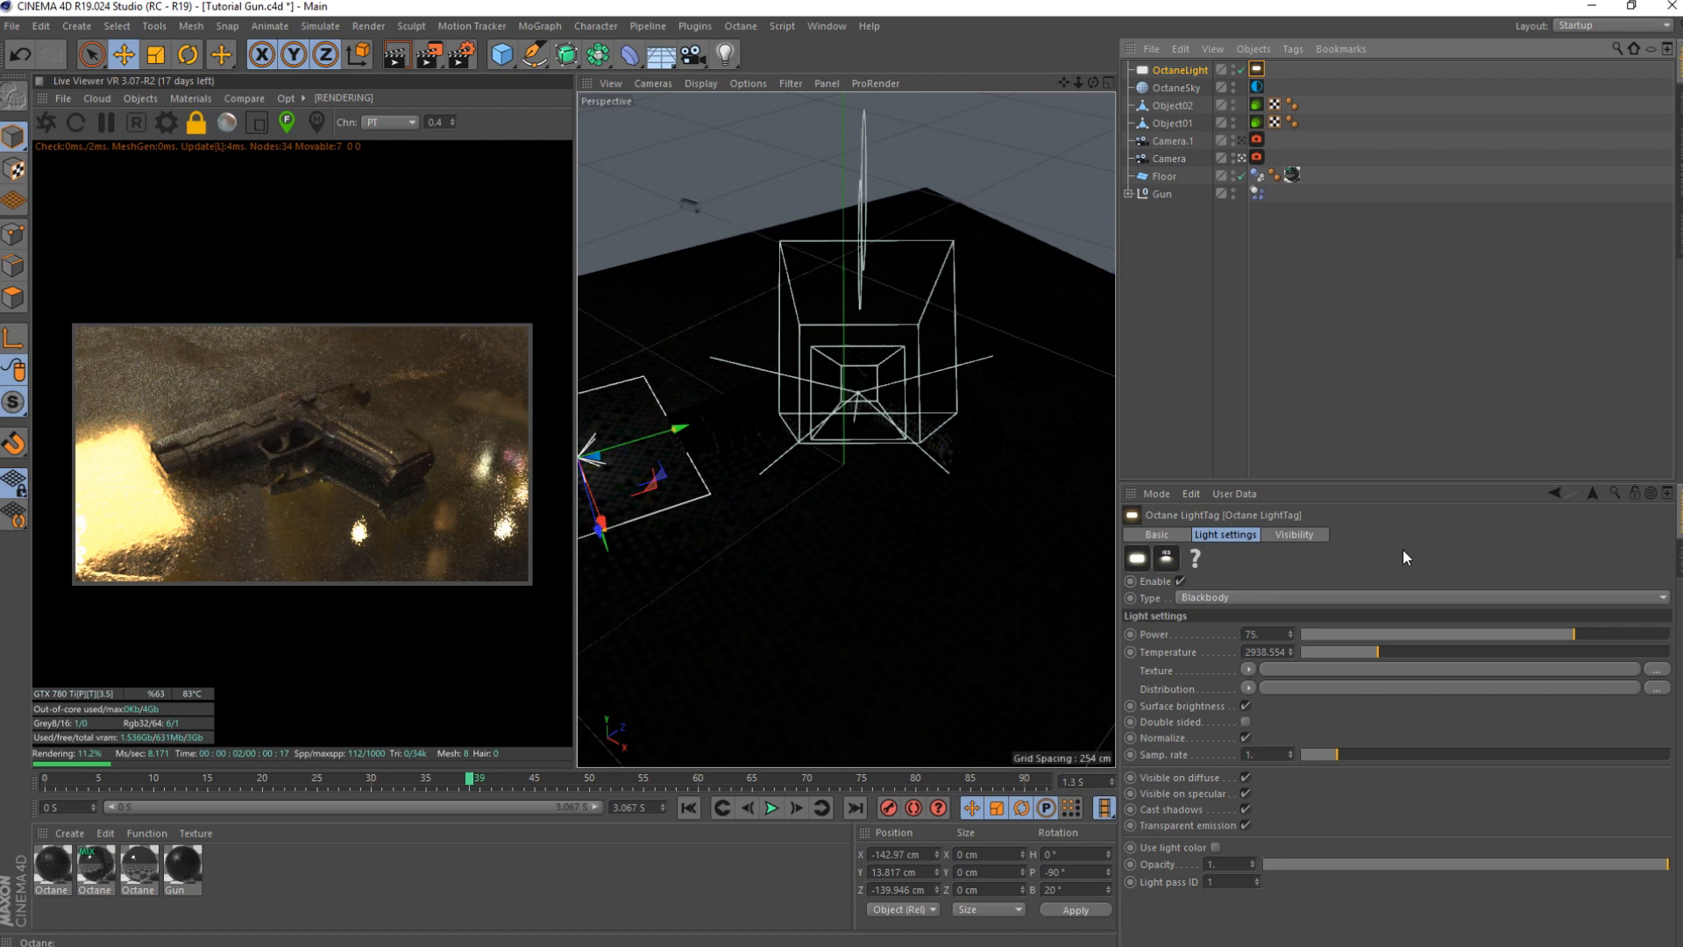
pyautogui.moveTo(1576, 633); pyautogui.dragTo(1580, 635)
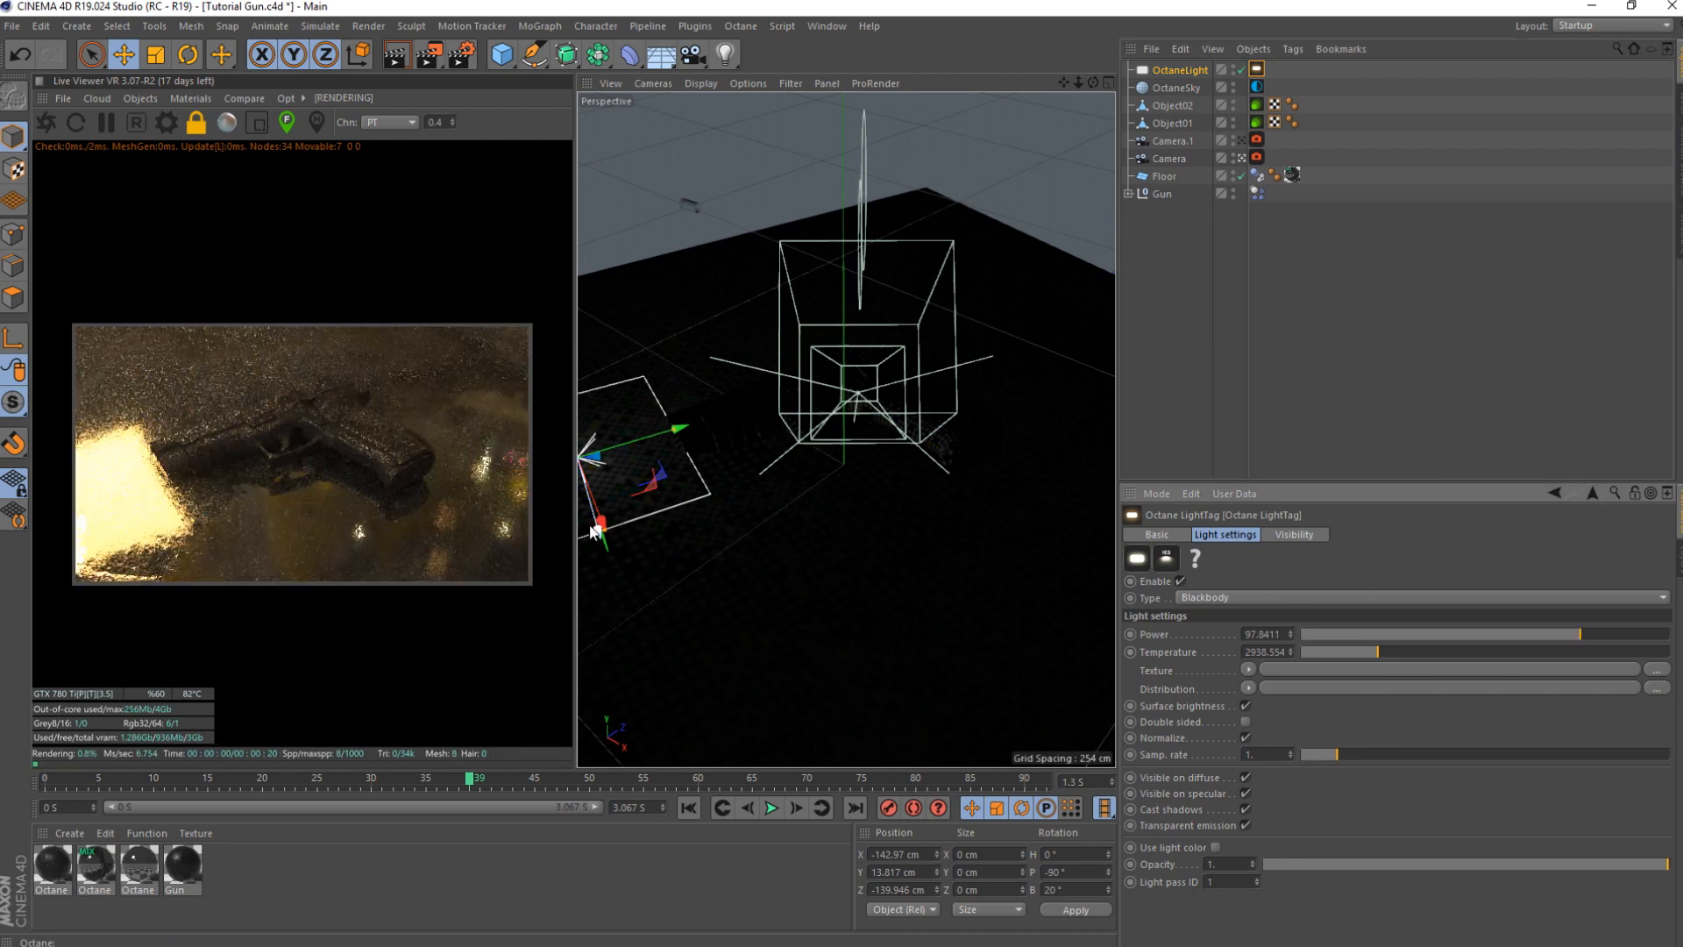
# - Reposition the area light to about X -145, Y 30, Z -143 cm
pyautogui.moveTo(595, 528)
pyautogui.mouseDown()
pyautogui.moveTo(624, 531)
pyautogui.moveTo(609, 536)
pyautogui.moveTo(680, 647)
pyautogui.moveTo(582, 470)
pyautogui.moveTo(601, 521)
pyautogui.moveTo(594, 498)
pyautogui.mouseUp()
pyautogui.moveTo(638, 440); pyautogui.dragTo(635, 442)
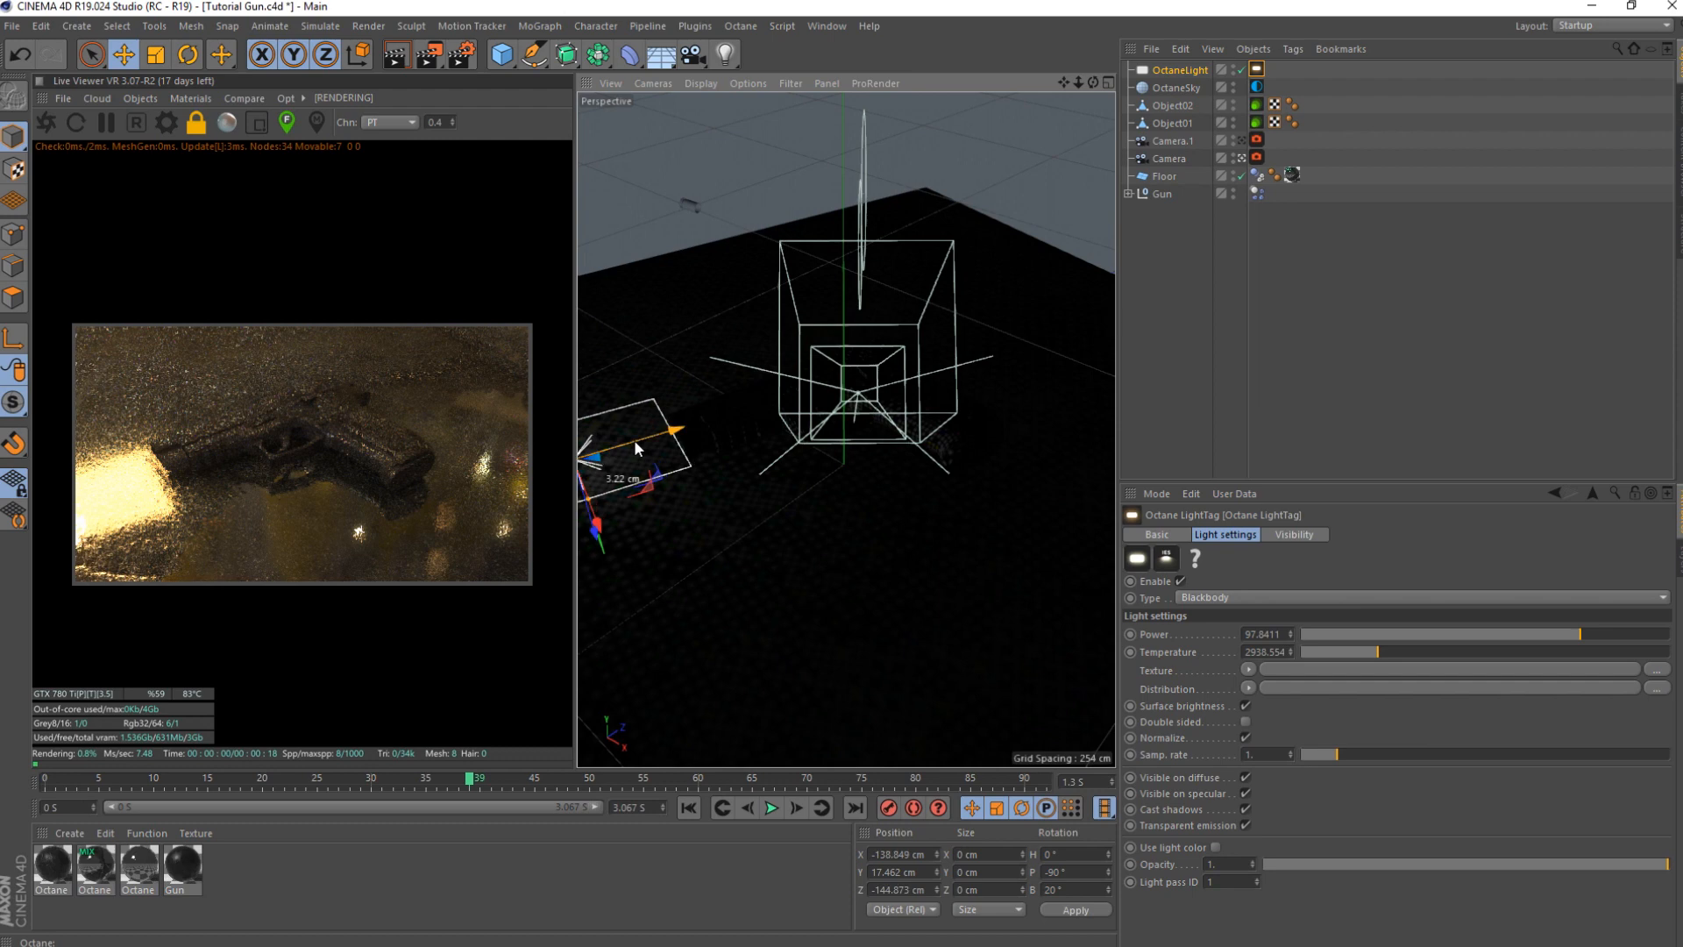
pyautogui.moveTo(588, 536); pyautogui.dragTo(588, 524)
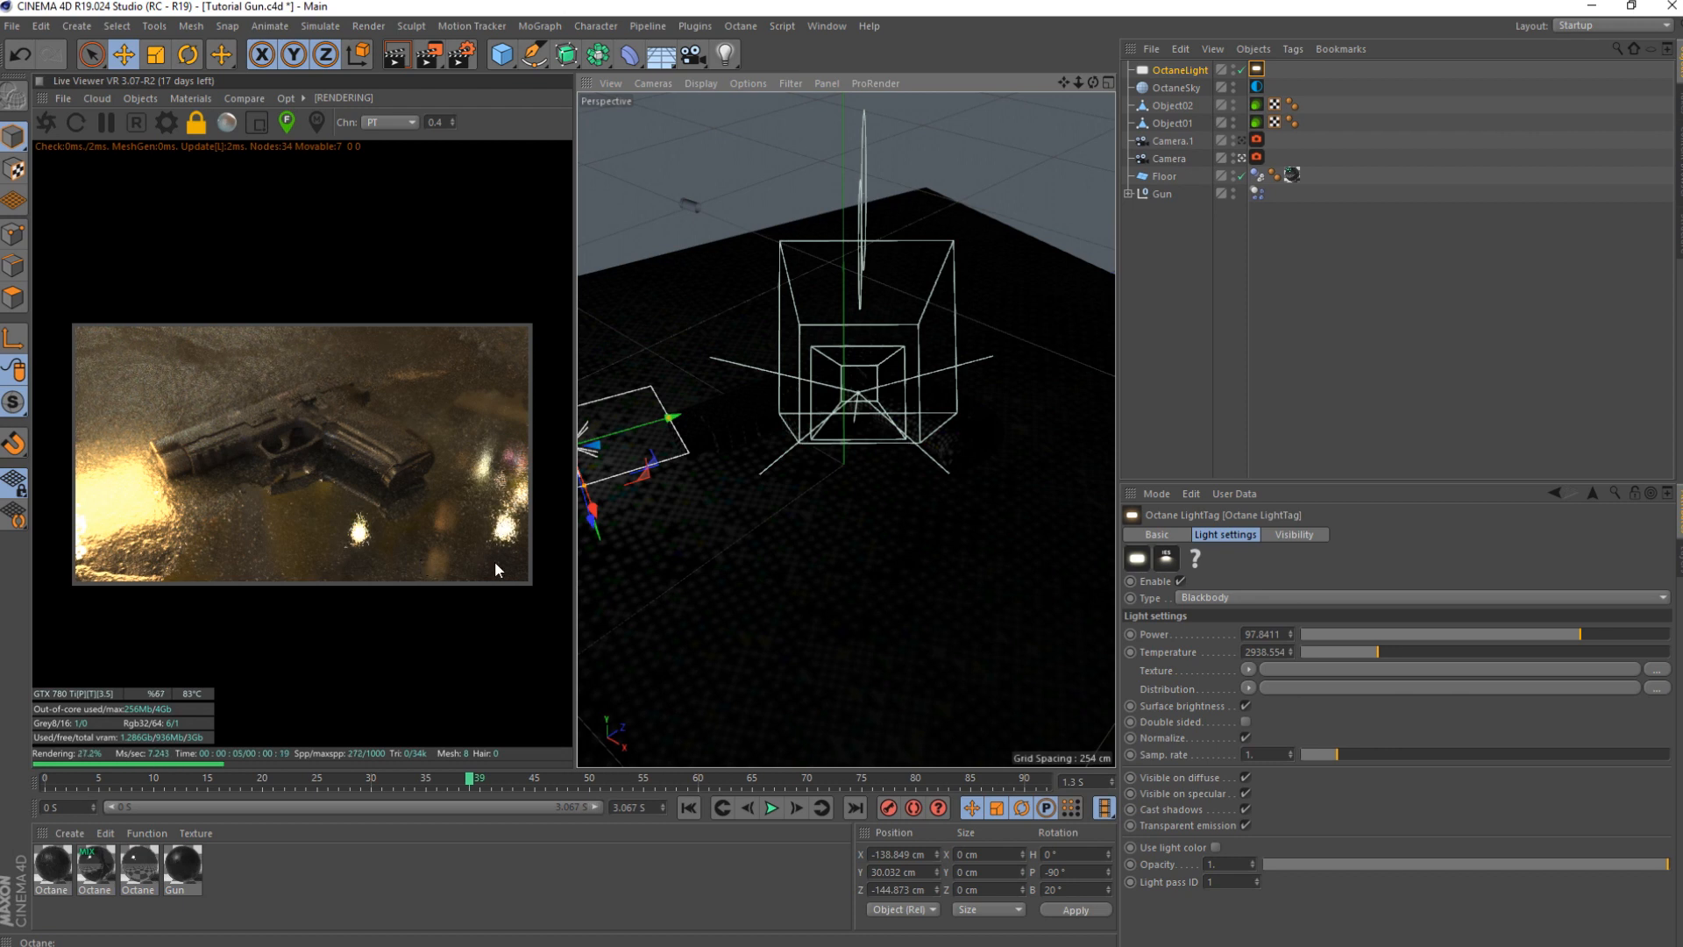
pyautogui.moveTo(592, 514); pyautogui.dragTo(590, 508)
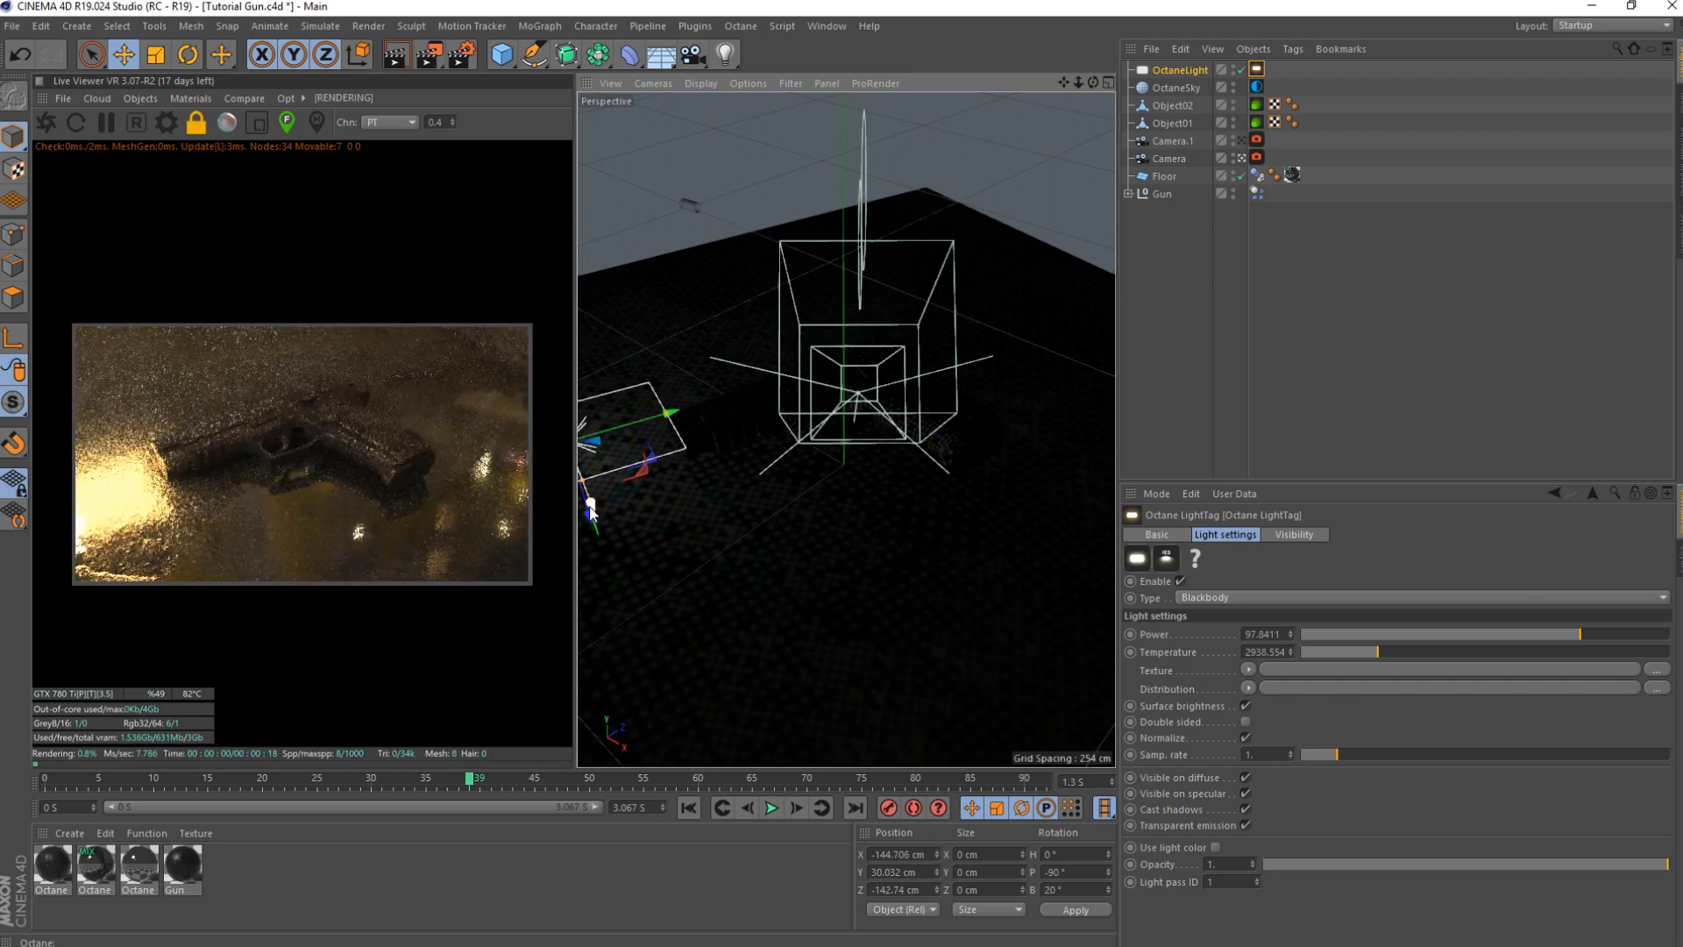
# - Set the area light's power to about 31.5 and its temperature to about 3049
pyautogui.moveTo(1559, 633)
pyautogui.mouseDown()
pyautogui.moveTo(1522, 631)
pyautogui.moveTo(1548, 629)
pyautogui.mouseUp()
pyautogui.click(1403, 651)
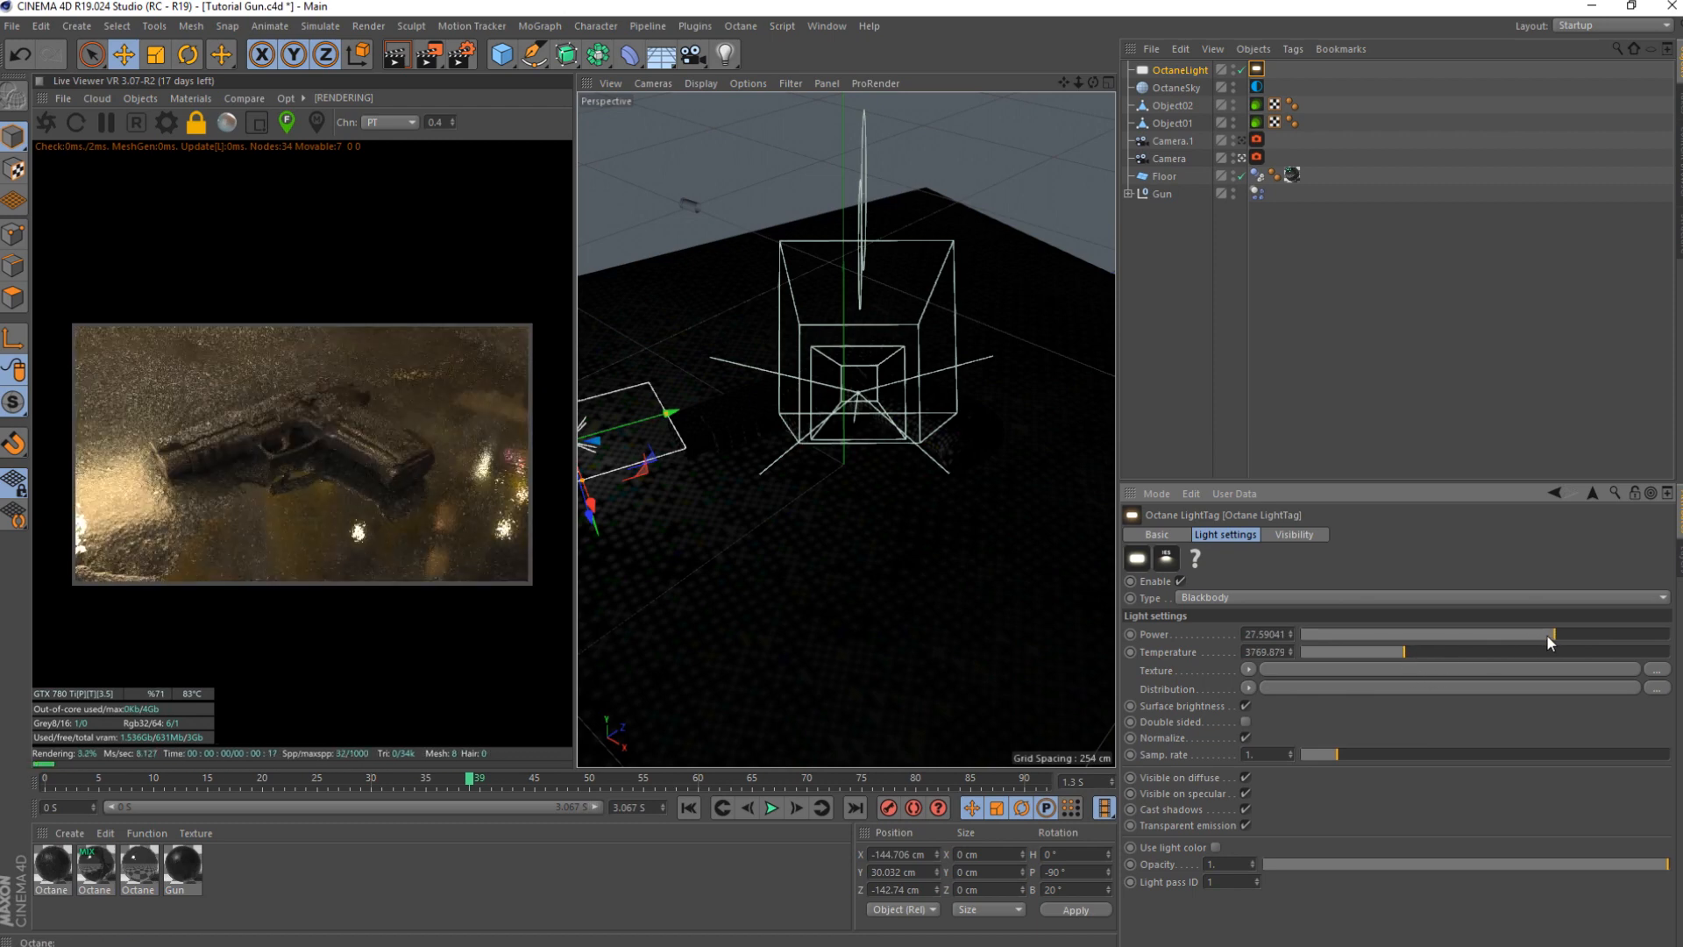
pyautogui.moveTo(1553, 635); pyautogui.dragTo(1545, 635)
pyautogui.moveTo(1397, 650); pyautogui.dragTo(1374, 648)
pyautogui.click(1382, 650)
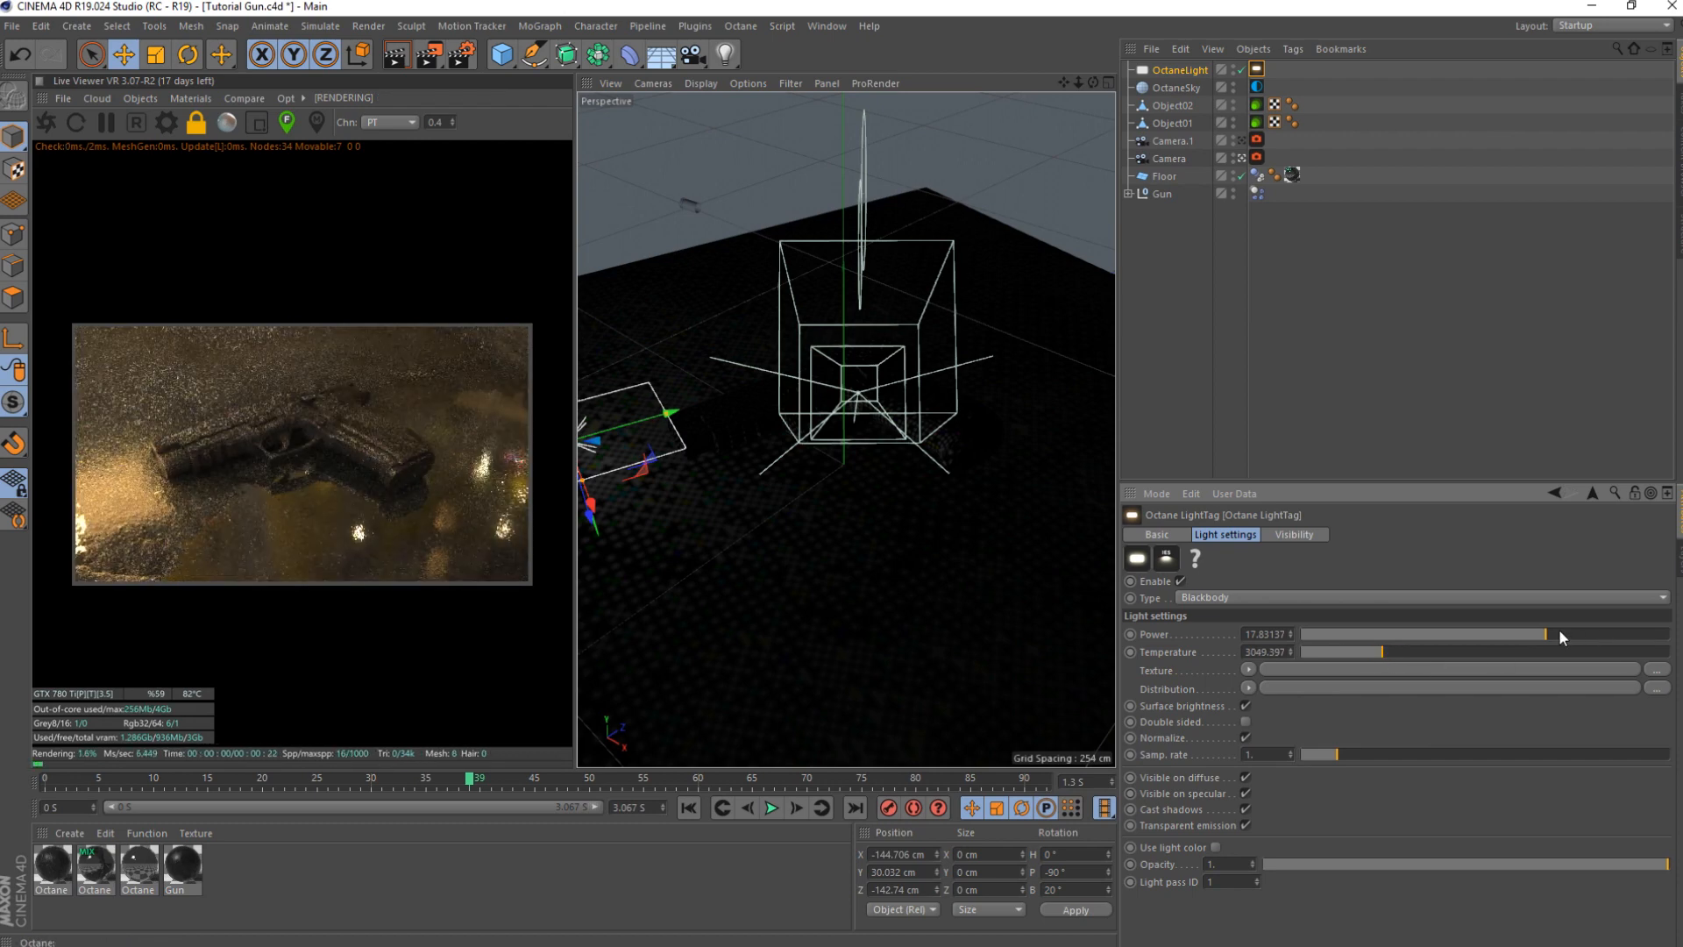
pyautogui.moveTo(1563, 634); pyautogui.dragTo(1549, 629)
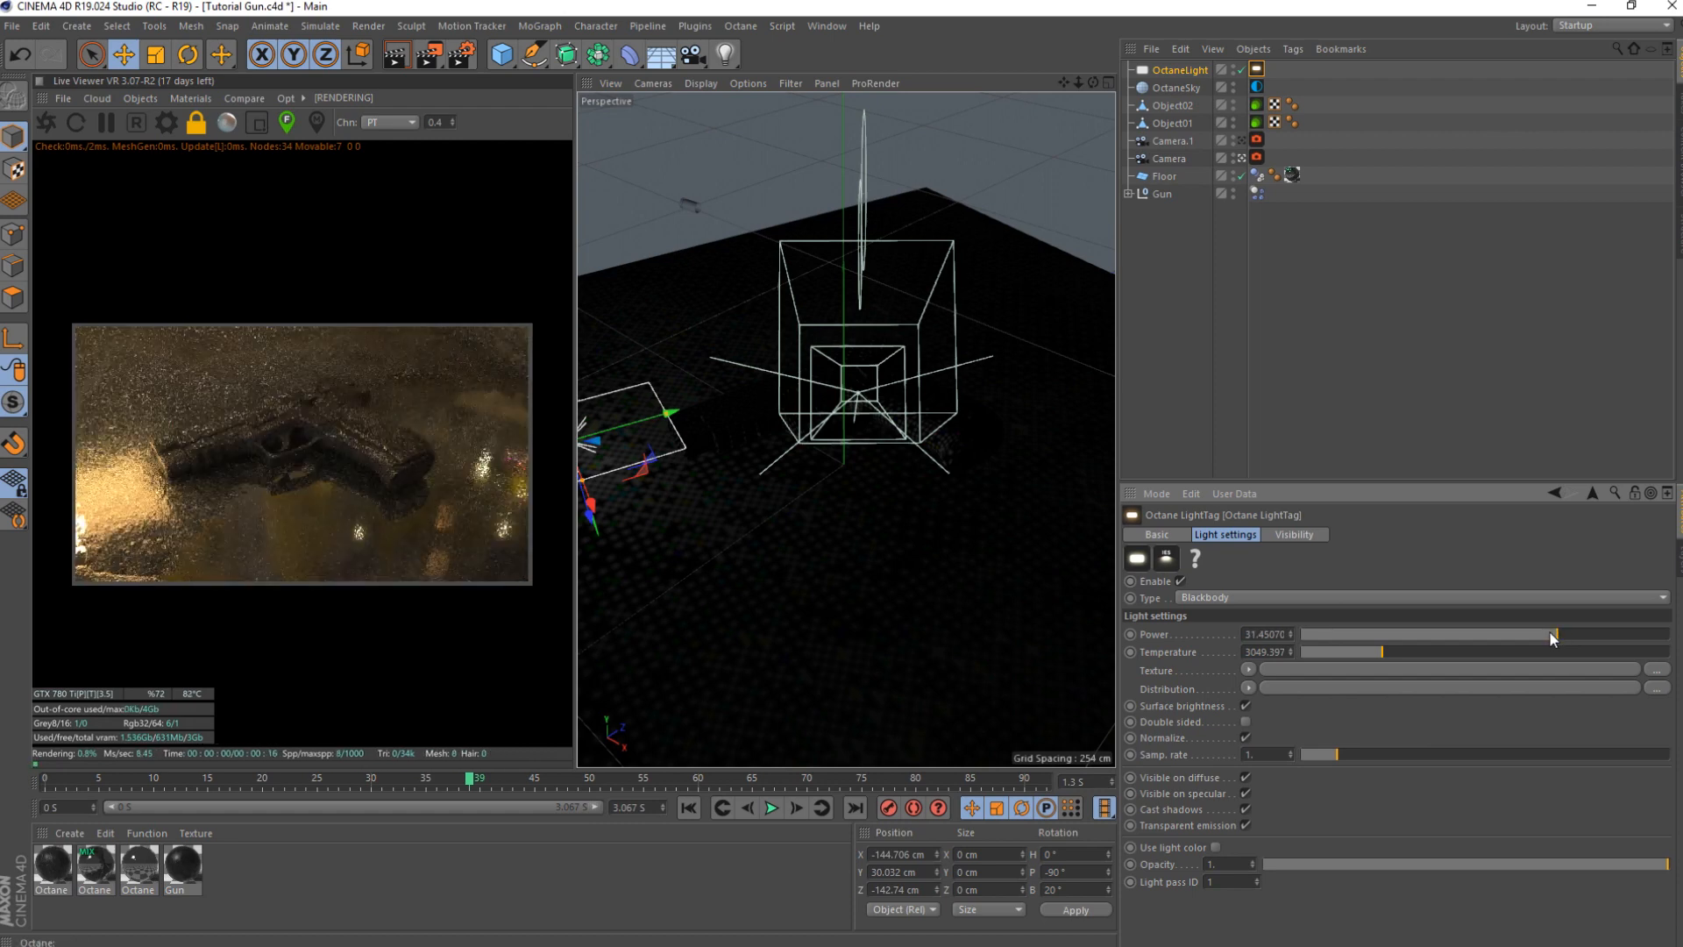
# - Shift the area light away from the gun to about X -154, Z -139 cm
pyautogui.click(1173, 276)
pyautogui.click(1180, 70)
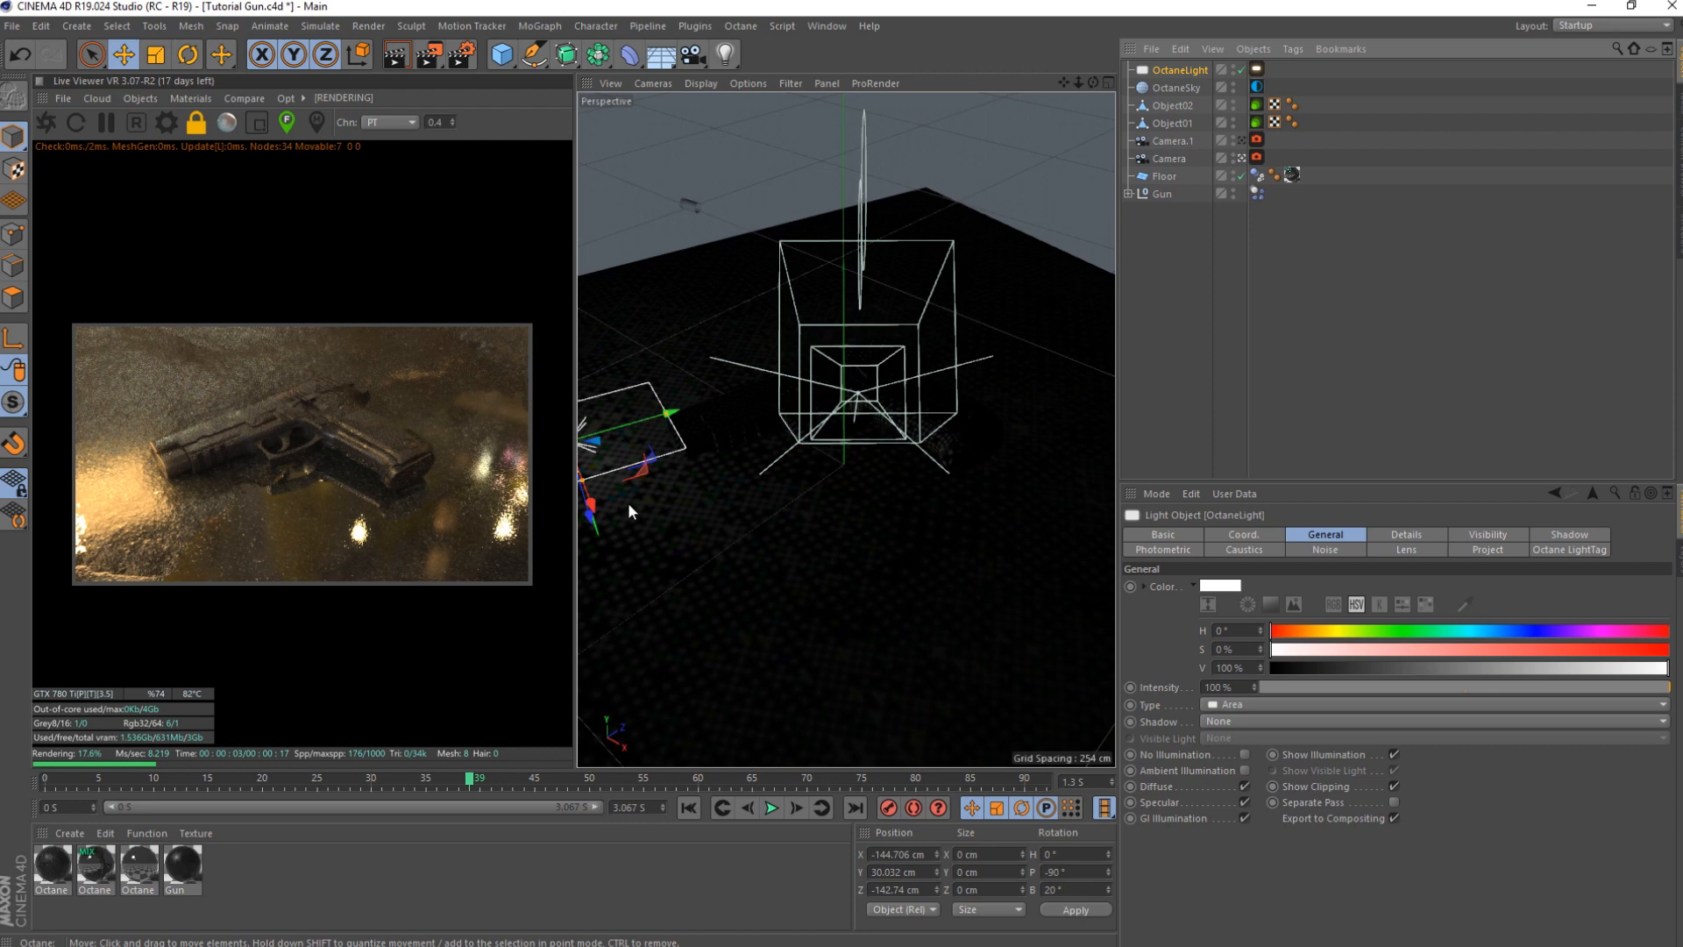
pyautogui.moveTo(587, 524); pyautogui.dragTo(577, 503)
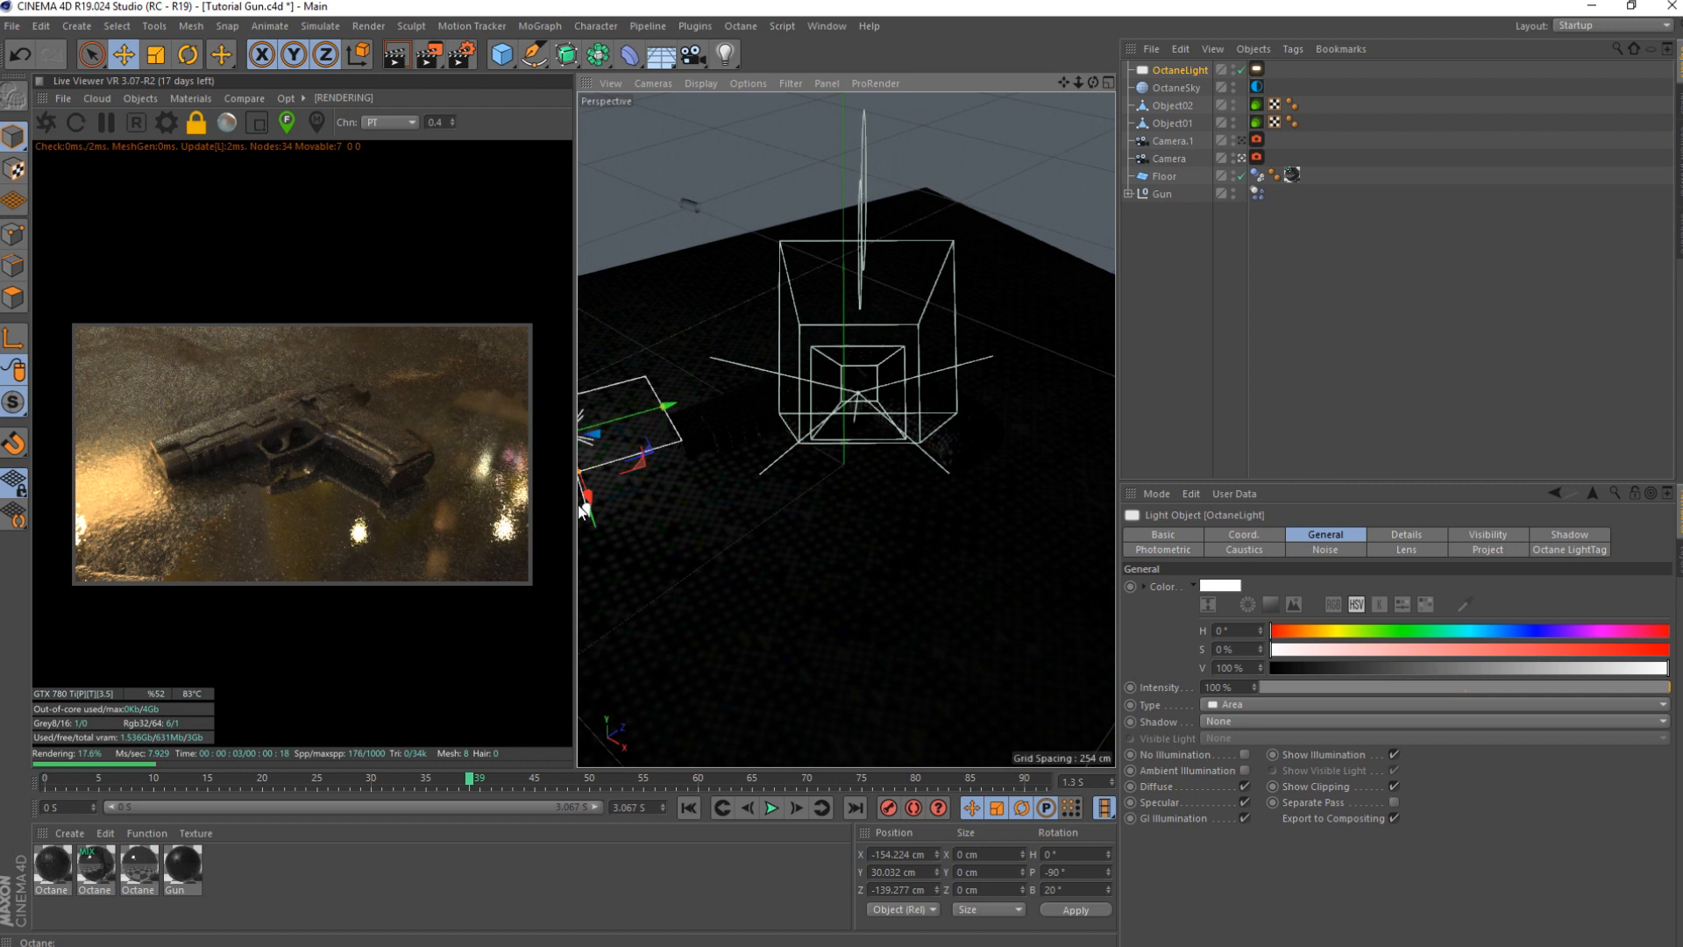
# - Try setting the area light's general visibility to 0
pyautogui.click(1256, 69)
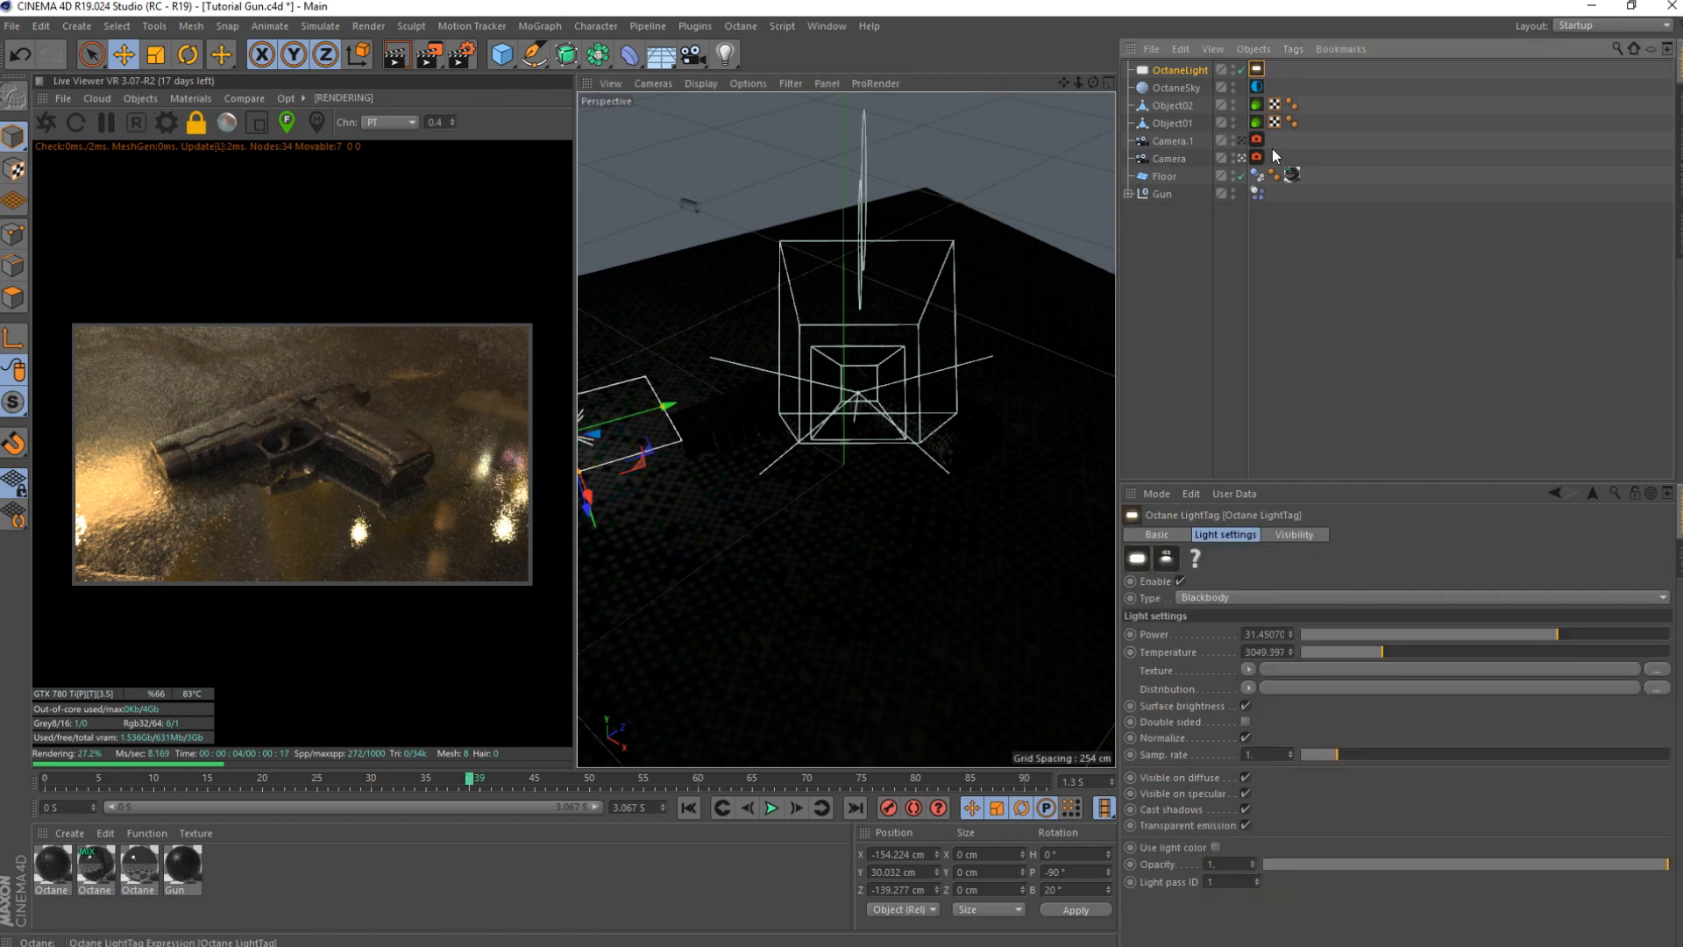
pyautogui.click(1279, 533)
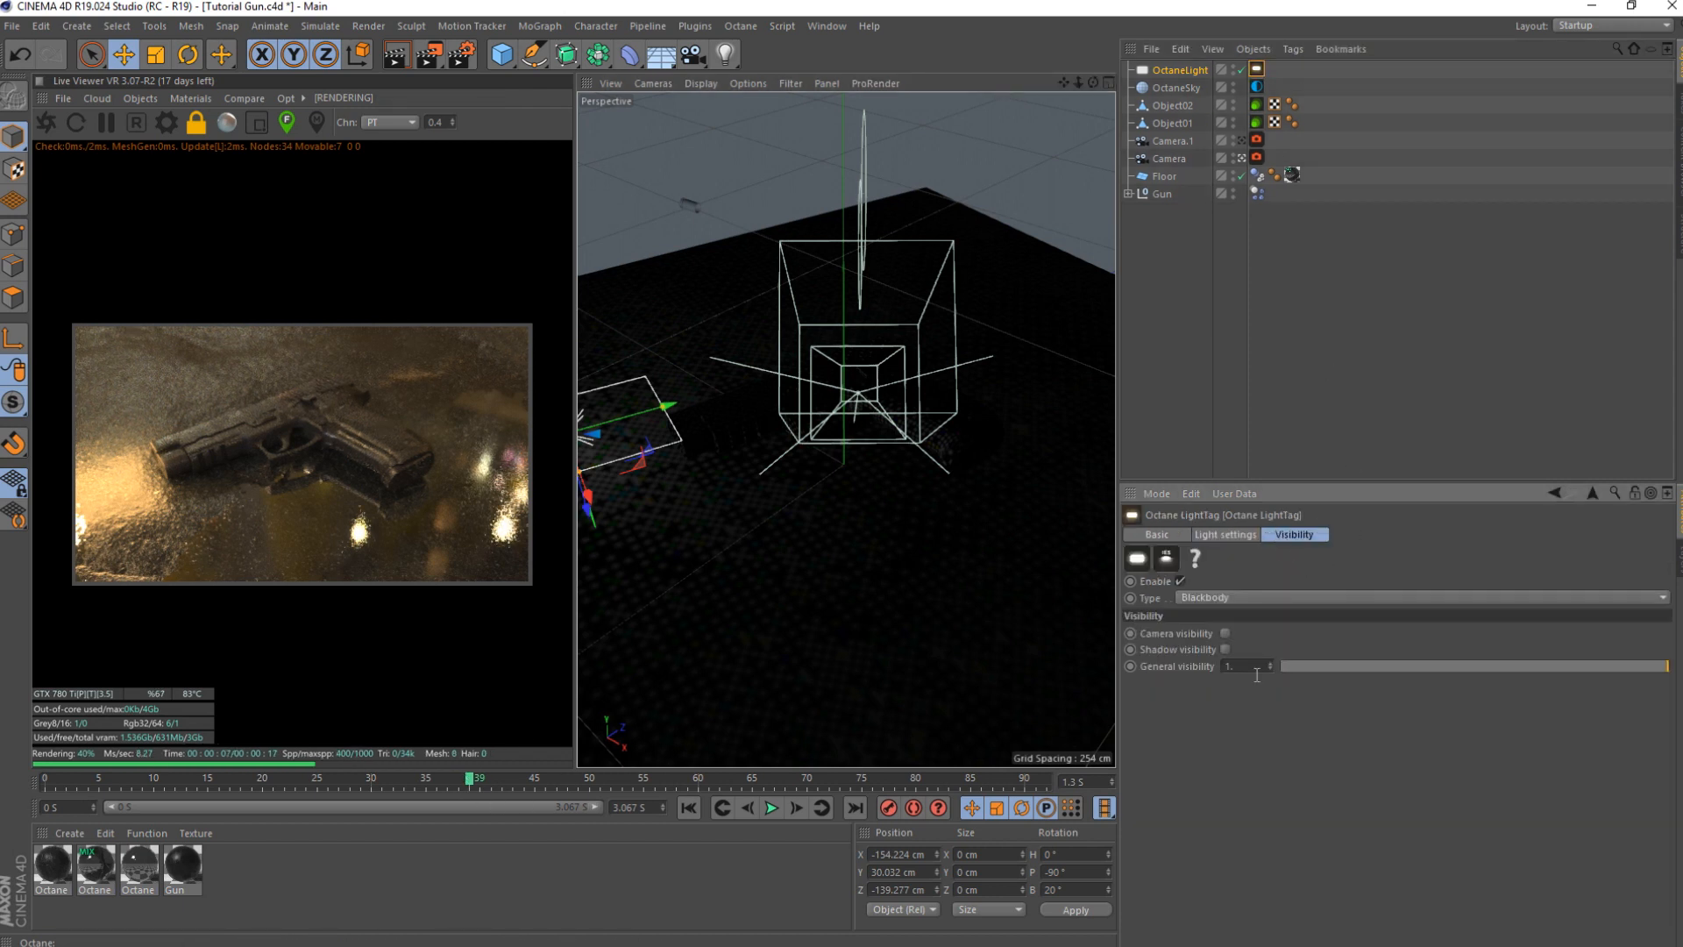
pyautogui.moveTo(1343, 665); pyautogui.dragTo(1245, 681)
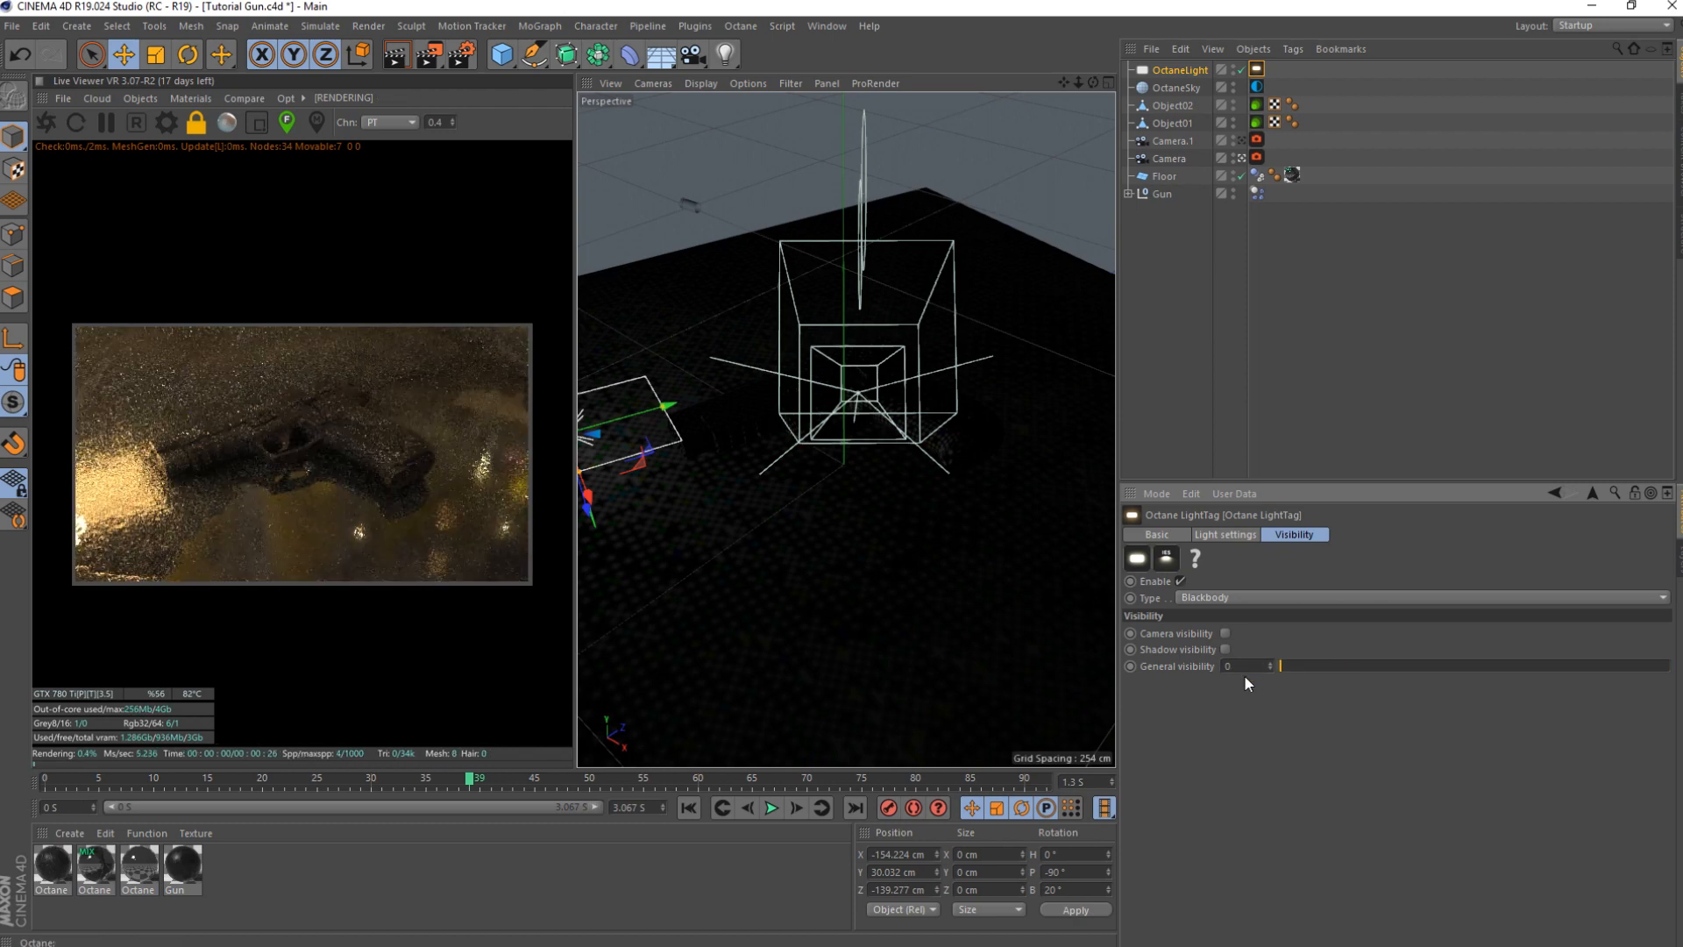
# - Set the area light's power to 35
pyautogui.click(1226, 533)
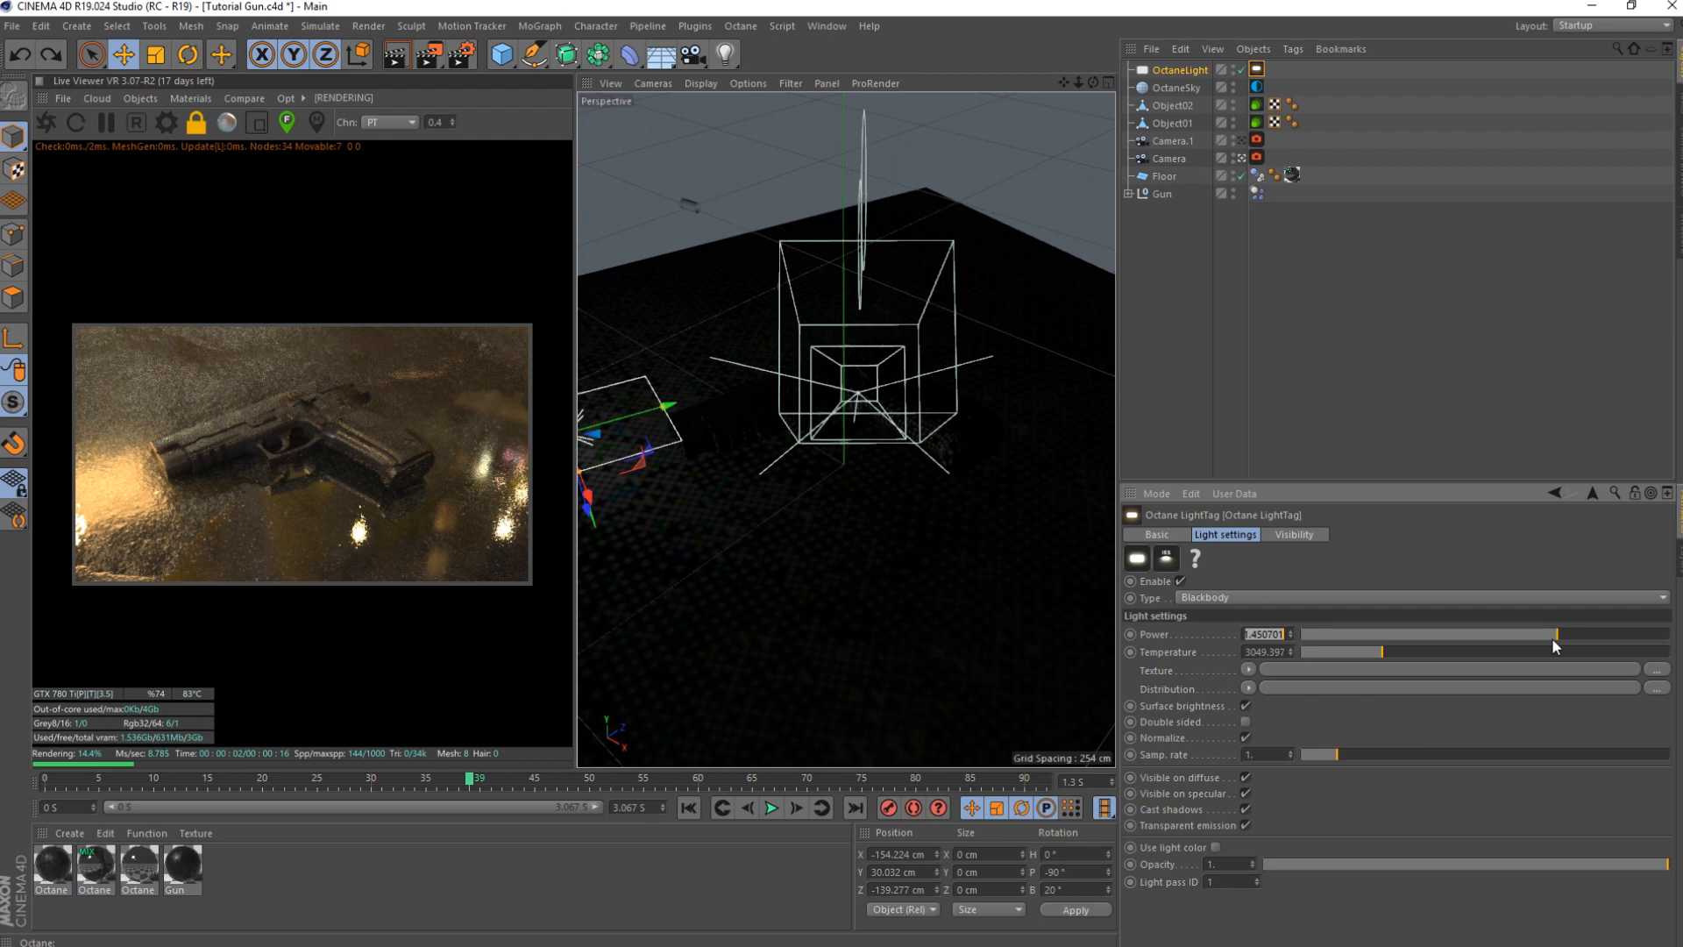
pyautogui.write('5.')
pyautogui.press('Return')
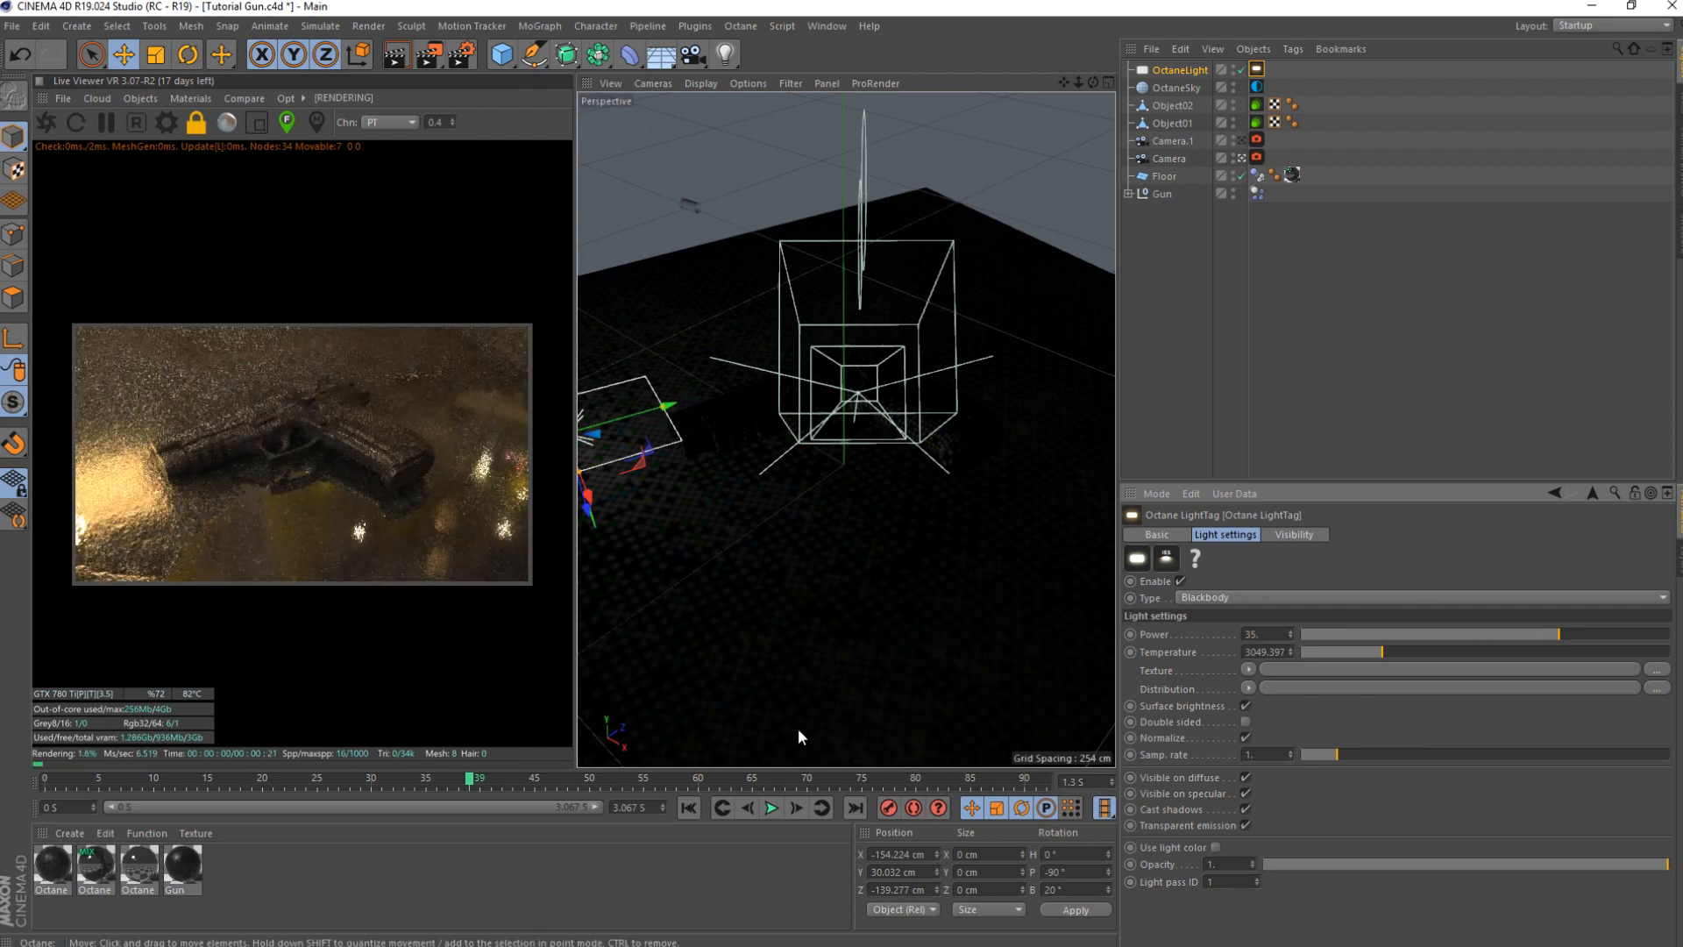
# - Play the animation from frame 0, stop it, and step forward to frame 16
pyautogui.moveTo(466, 780); pyautogui.dragTo(3, 811)
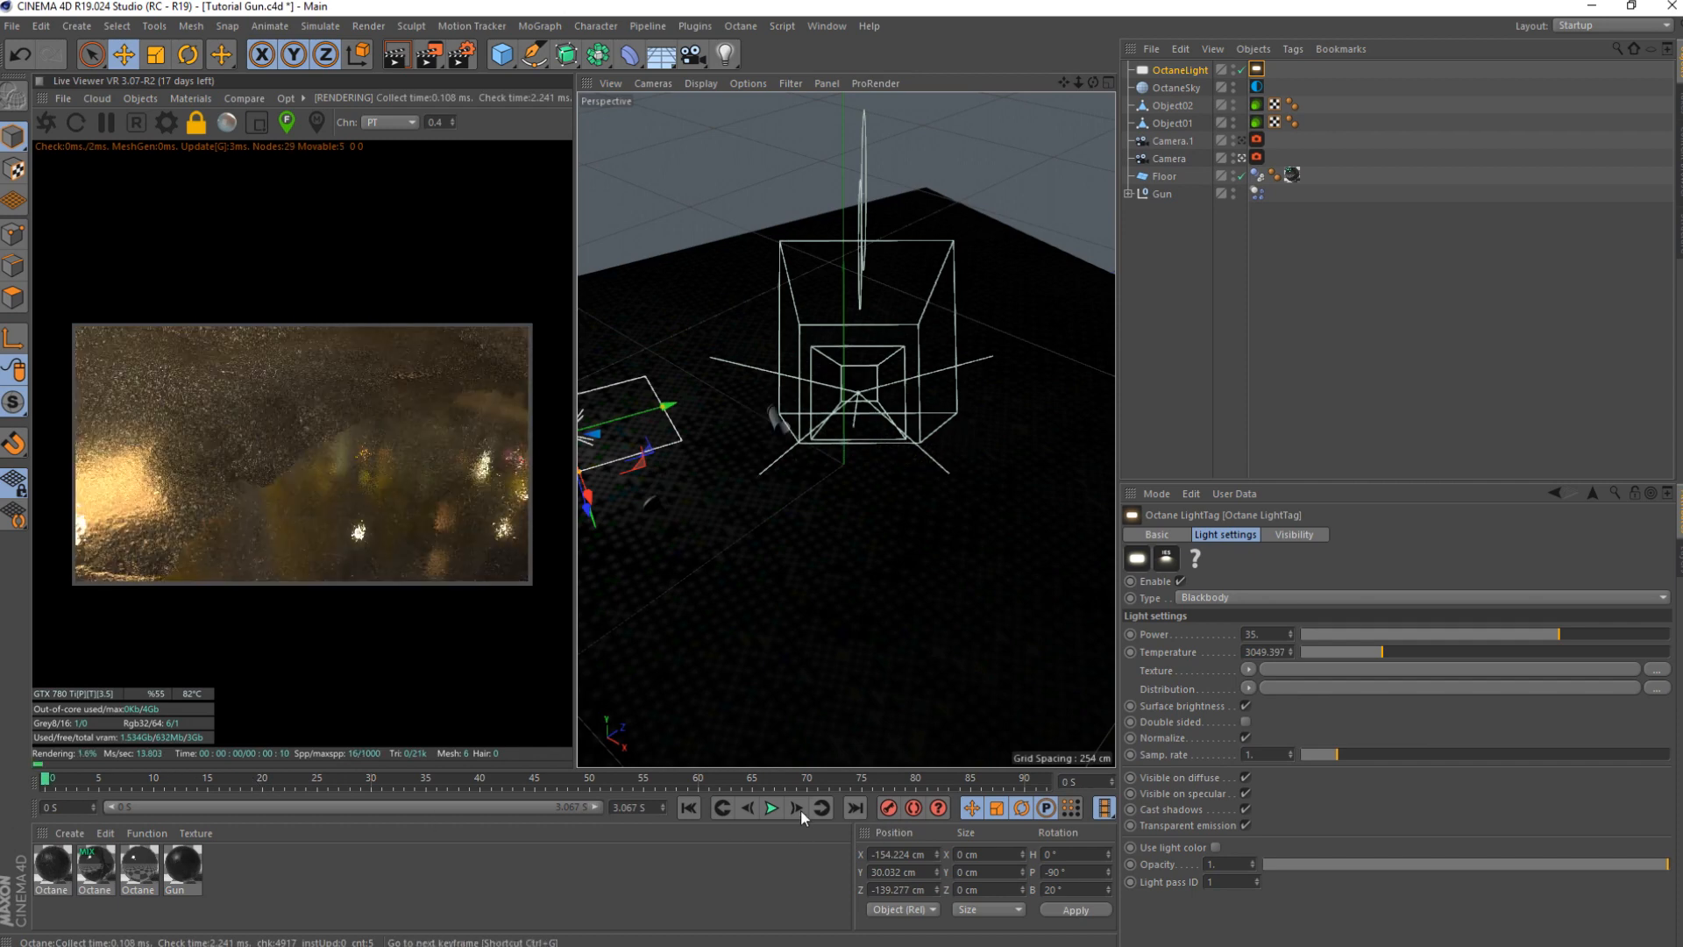
pyautogui.click(769, 808)
pyautogui.click(771, 808)
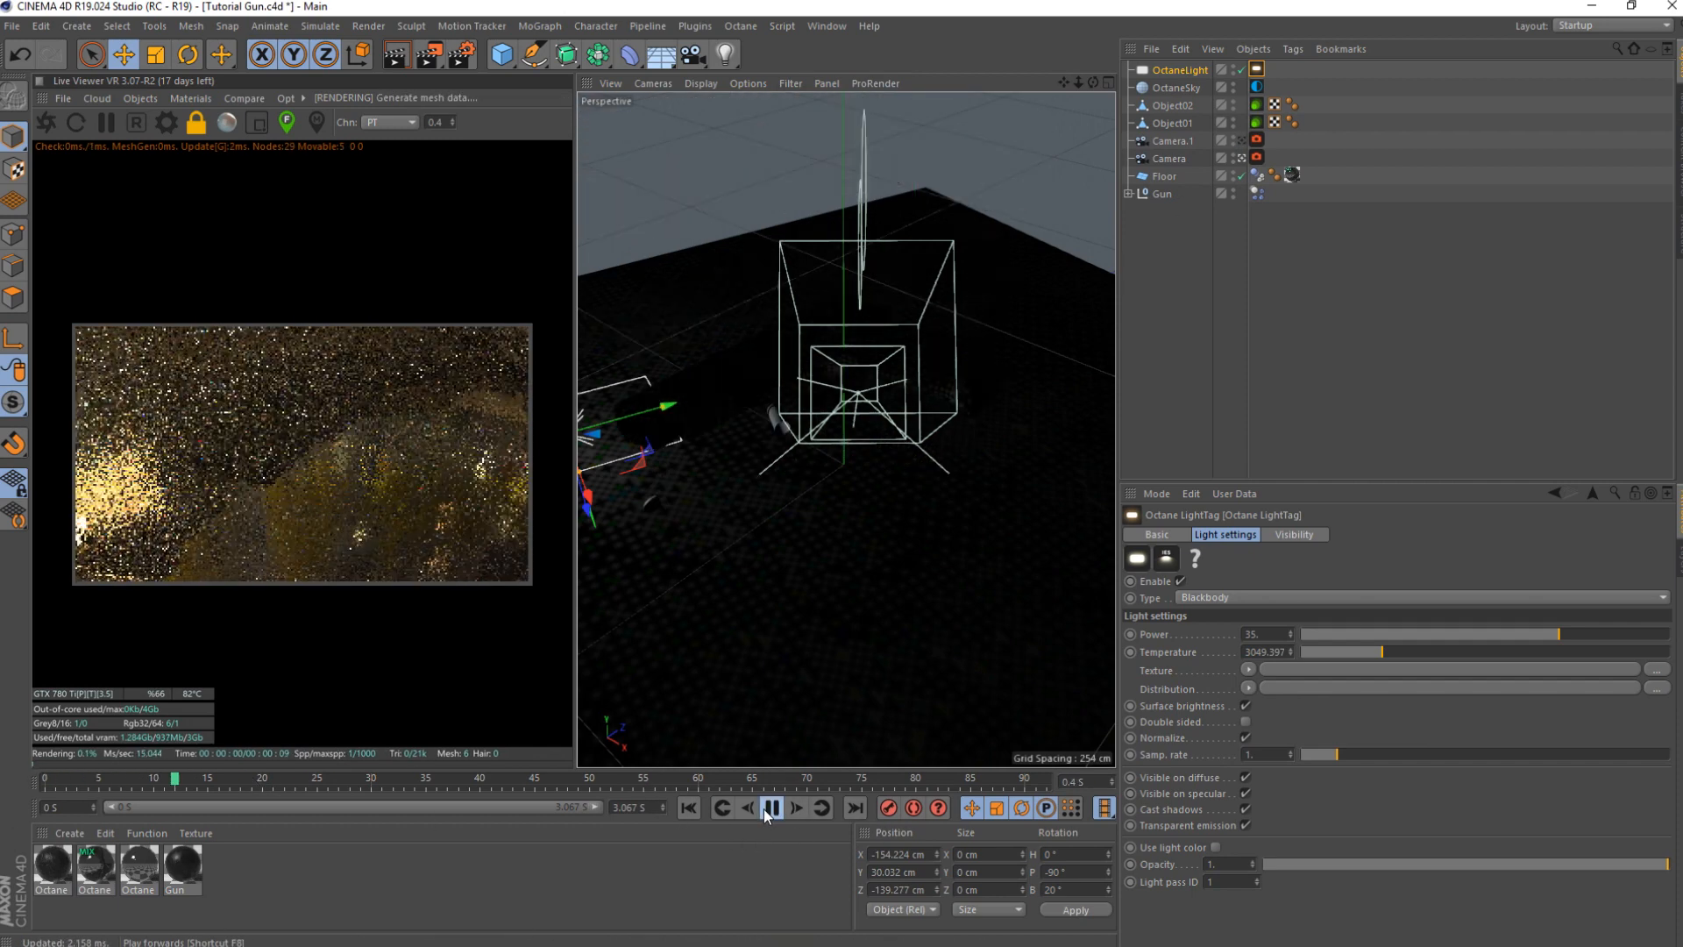
pyautogui.click(796, 808)
pyautogui.click(796, 808)
pyautogui.click(797, 808)
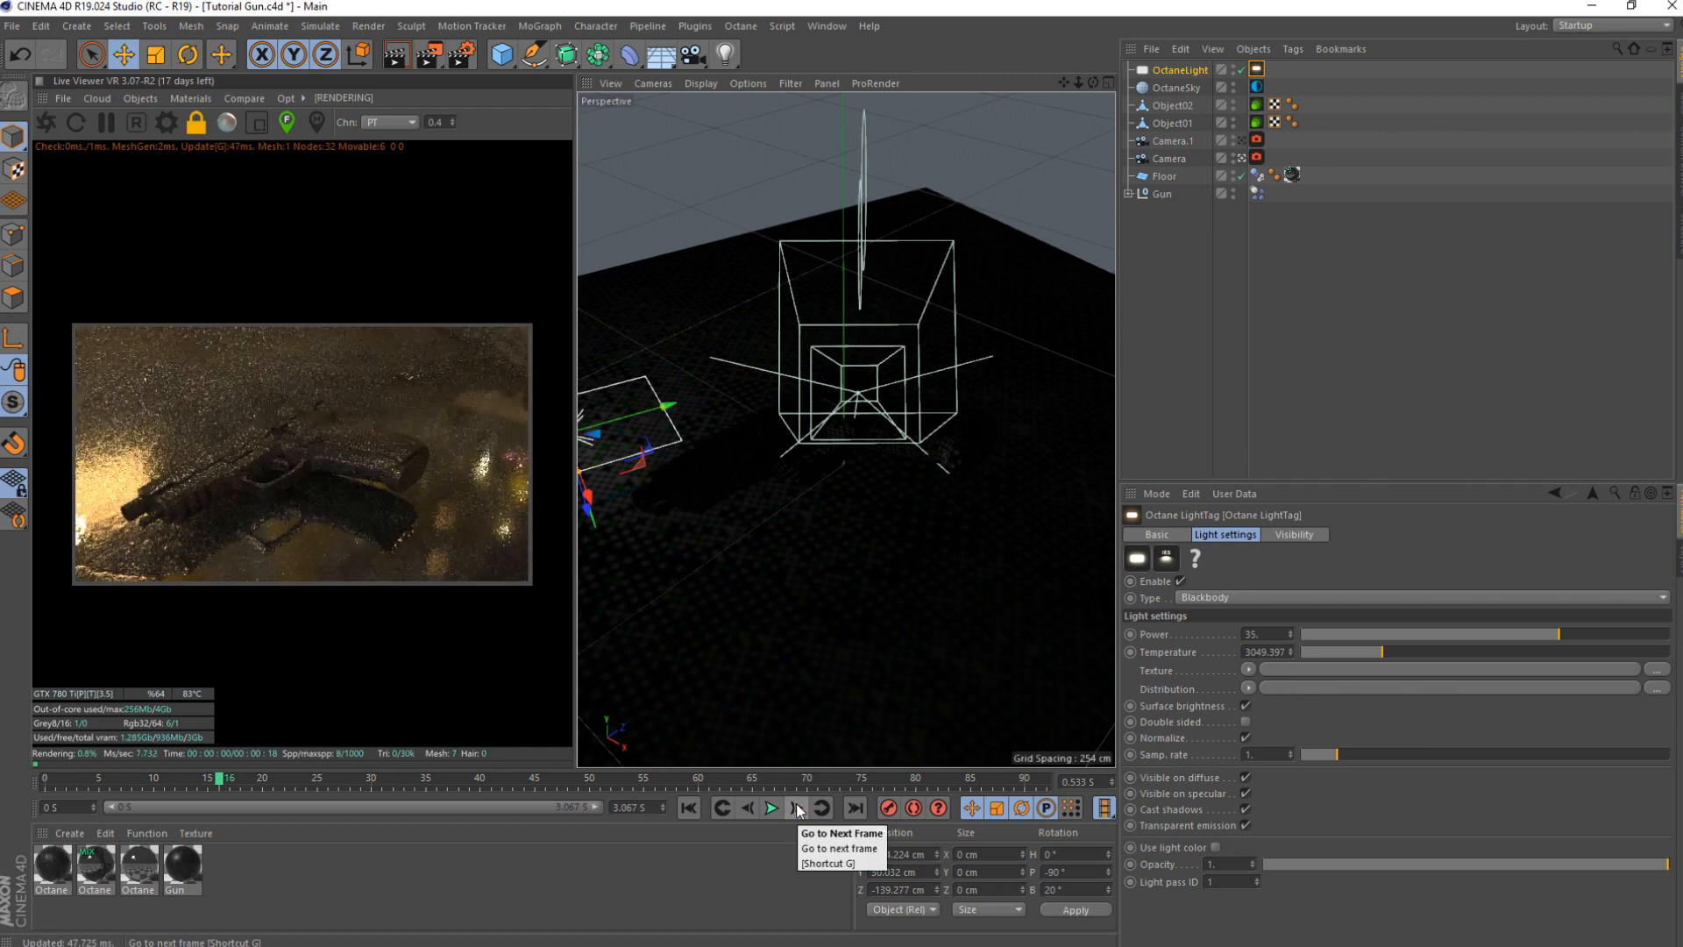
# - Move the area light beside the gun to about X -45, Y 47, Z -179 cm and enable its camera visibility
pyautogui.click(1180, 70)
pyautogui.moveTo(596, 491); pyautogui.dragTo(612, 585)
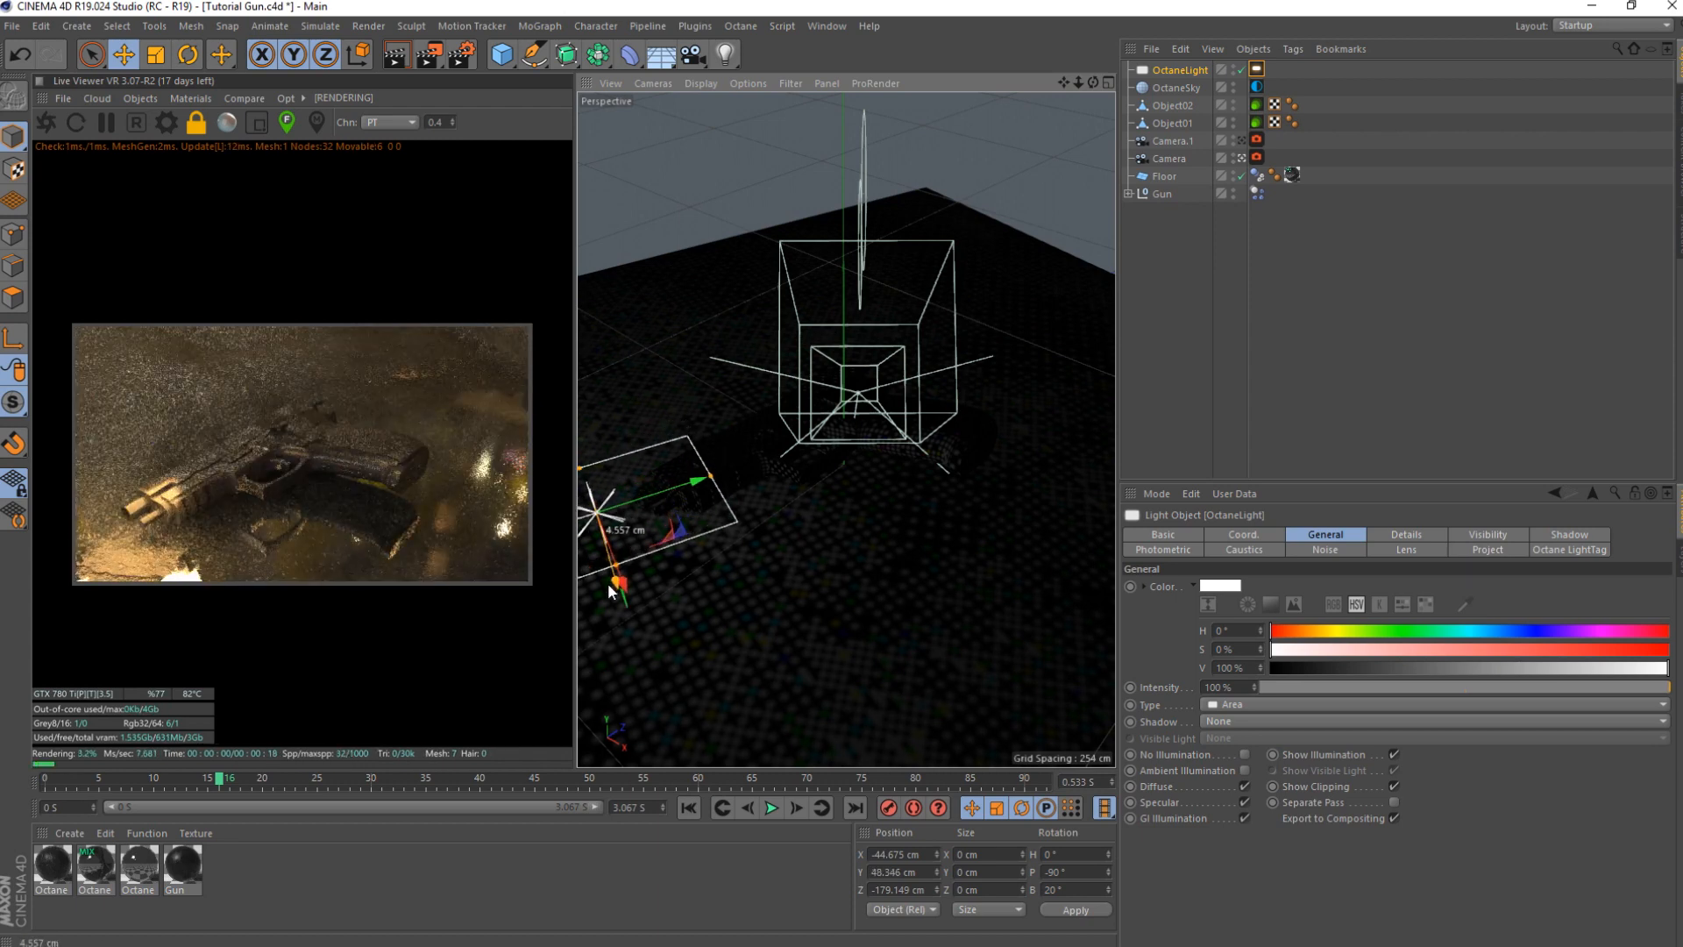
pyautogui.click(1257, 69)
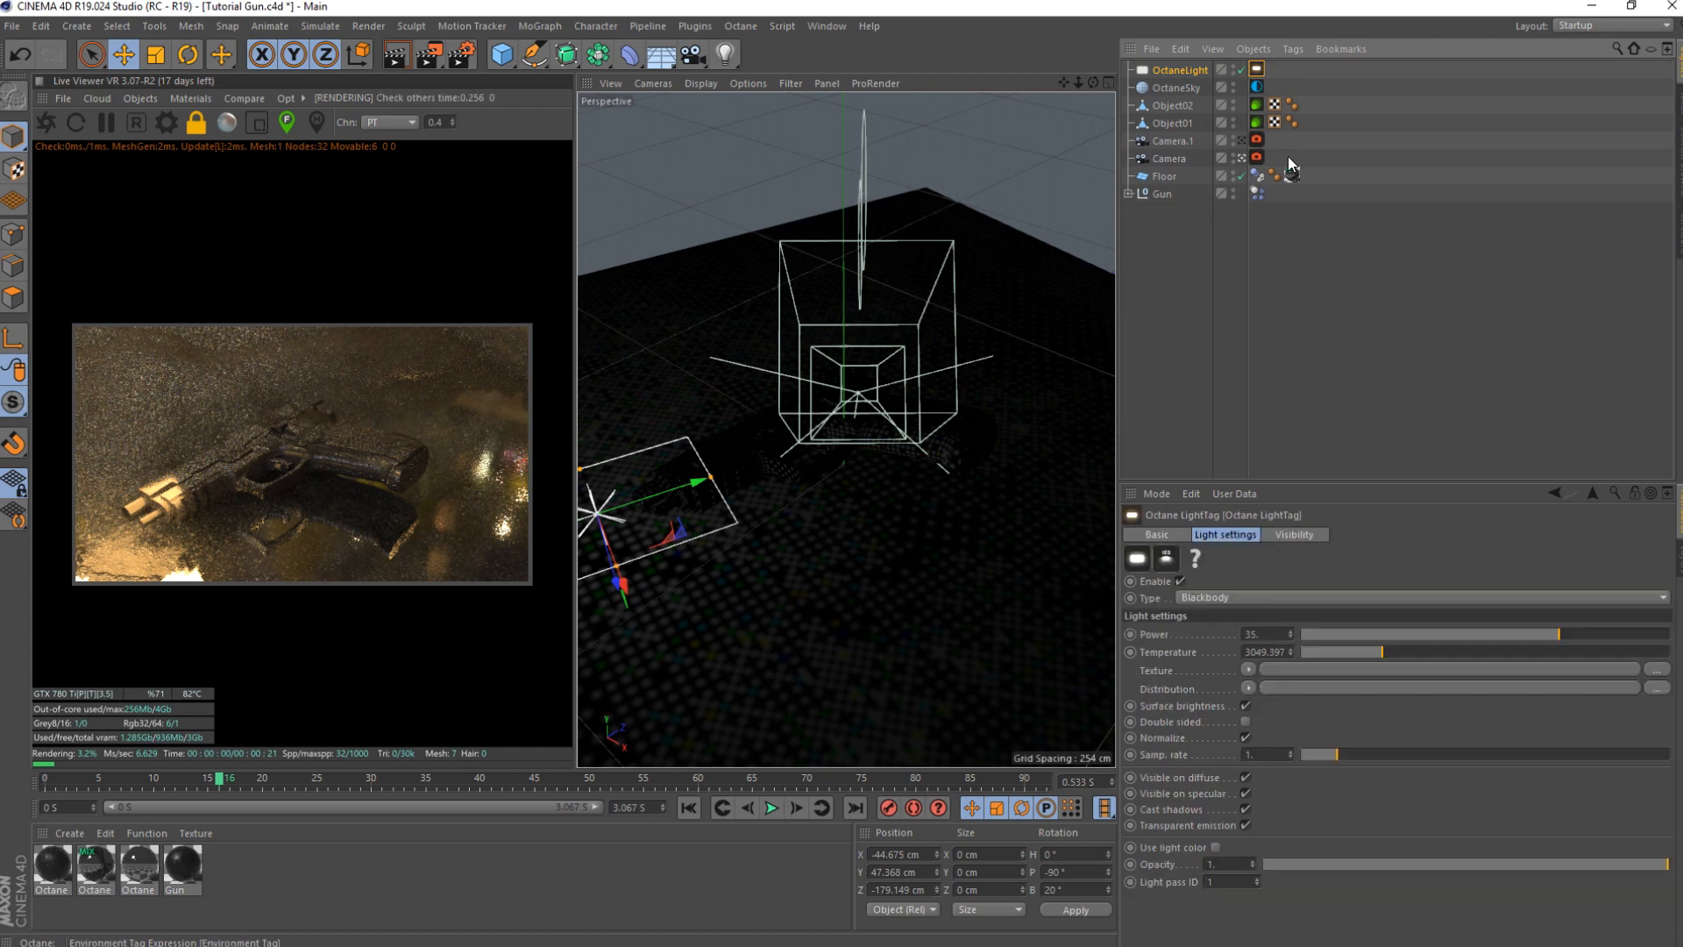
pyautogui.click(1276, 535)
pyautogui.click(1225, 632)
# - Rotate the area light to about H 32°, P -104°, B 31°, lowering it slightly to about Y 41 cm
pyautogui.press('r')
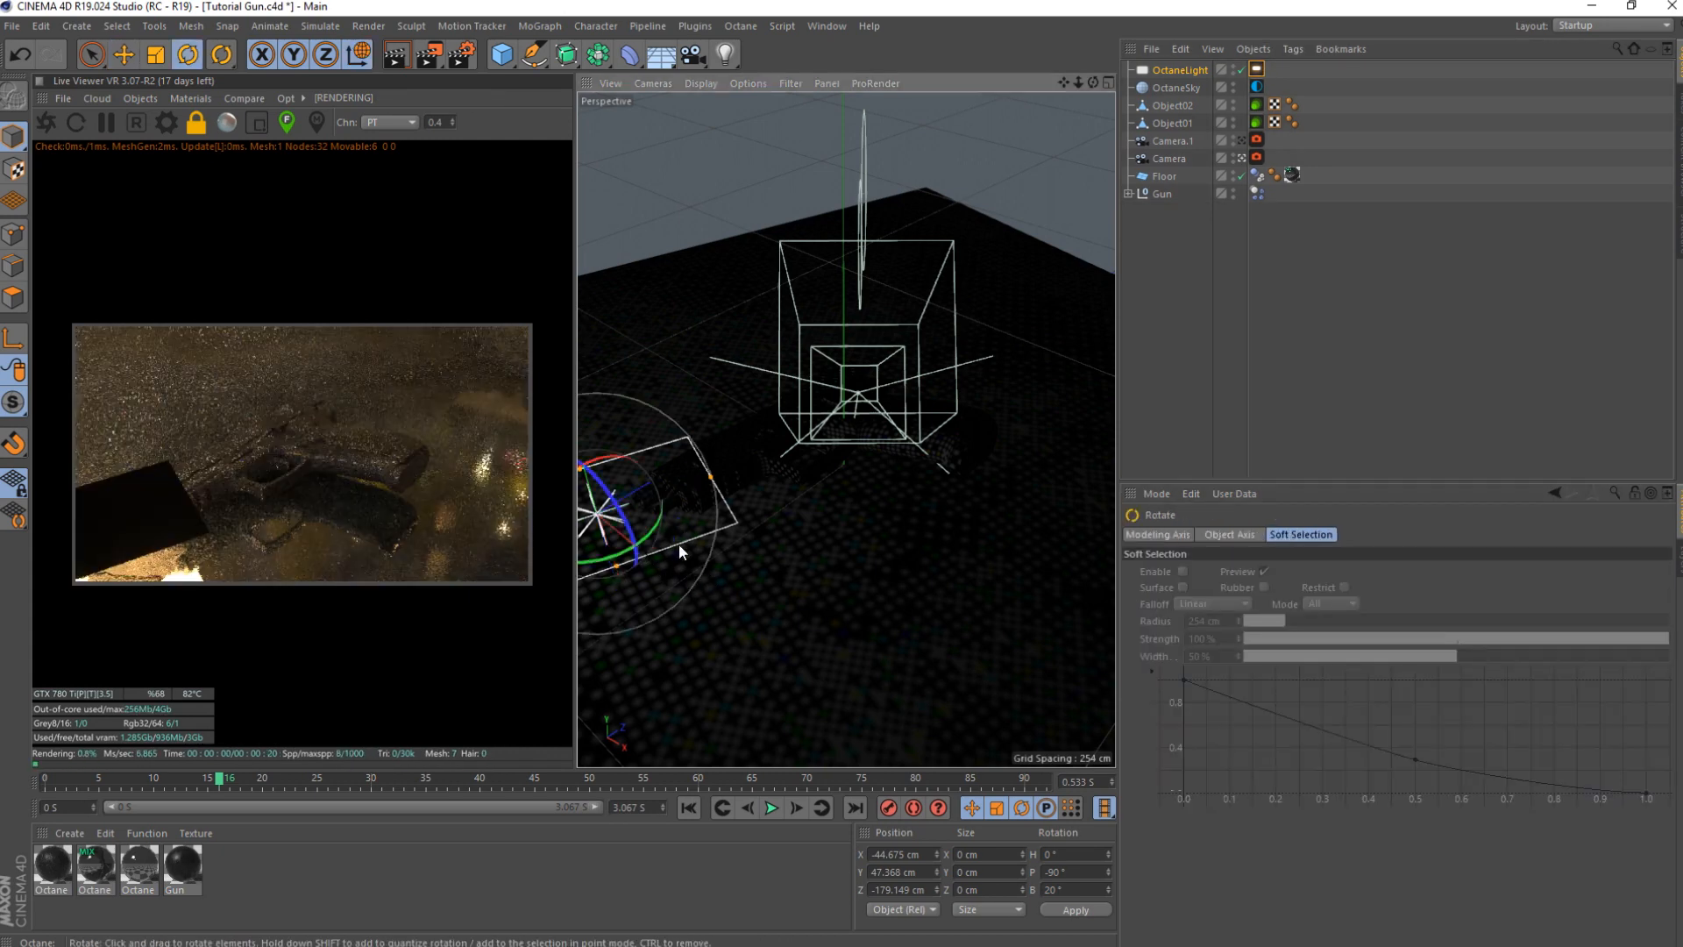
pyautogui.moveTo(631, 526); pyautogui.dragTo(602, 556)
pyautogui.press('e')
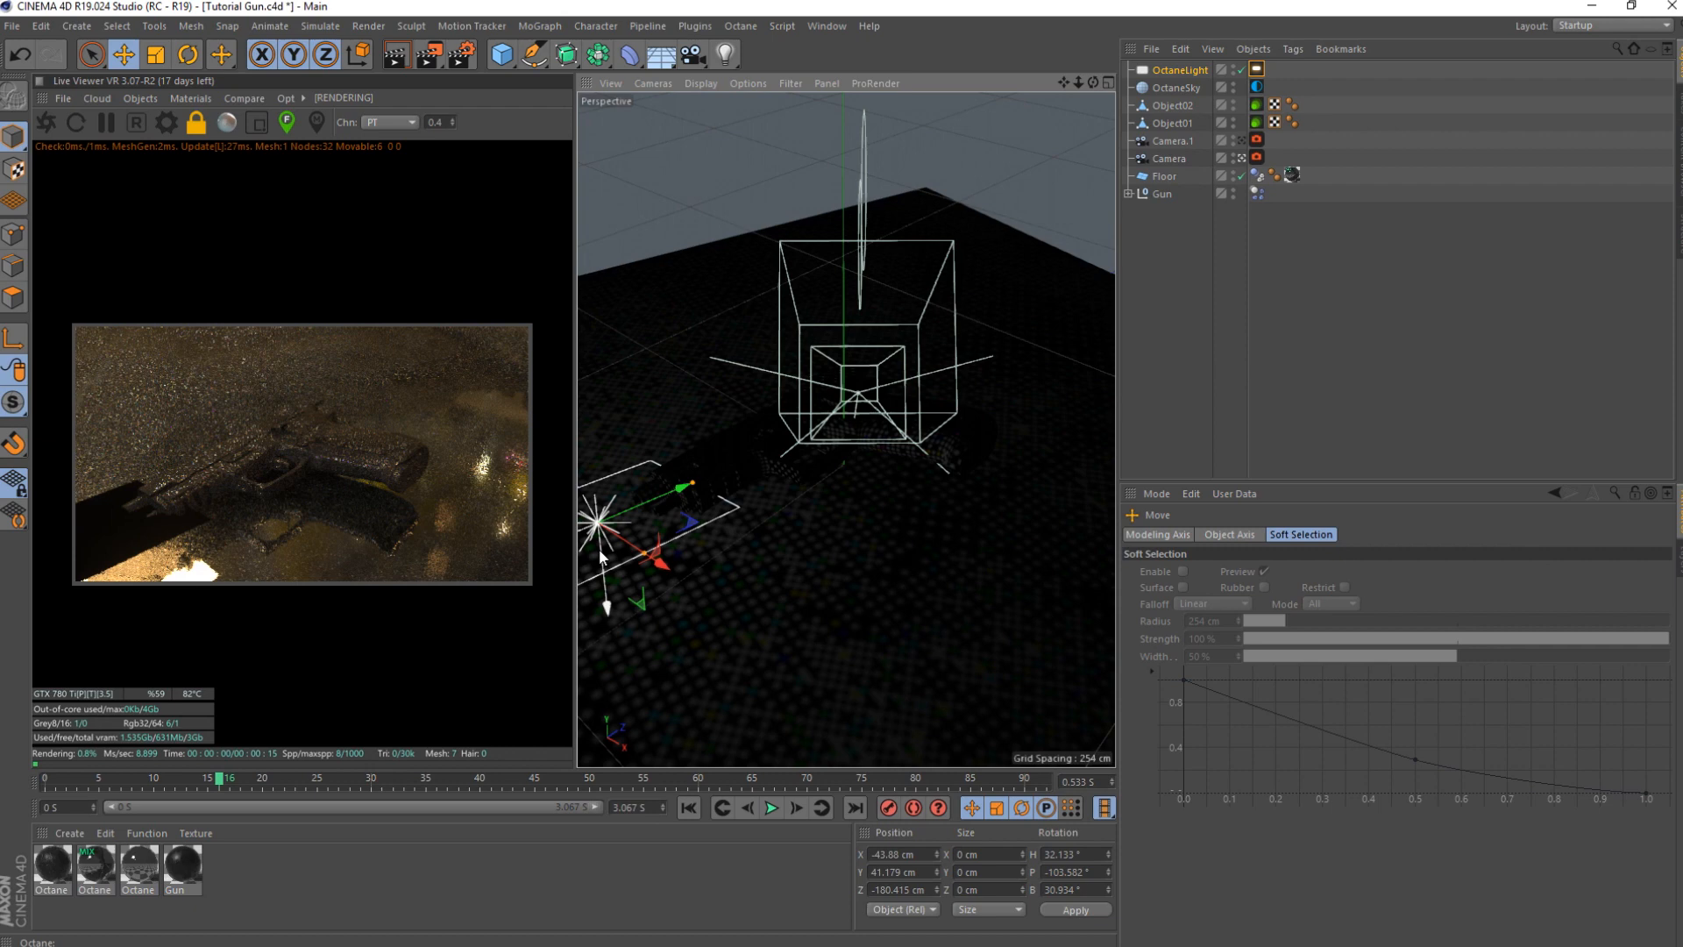
# - Disable the area light's camera visibility and move the light to about X -44, Y 45, Z -197 cm
pyautogui.click(1256, 71)
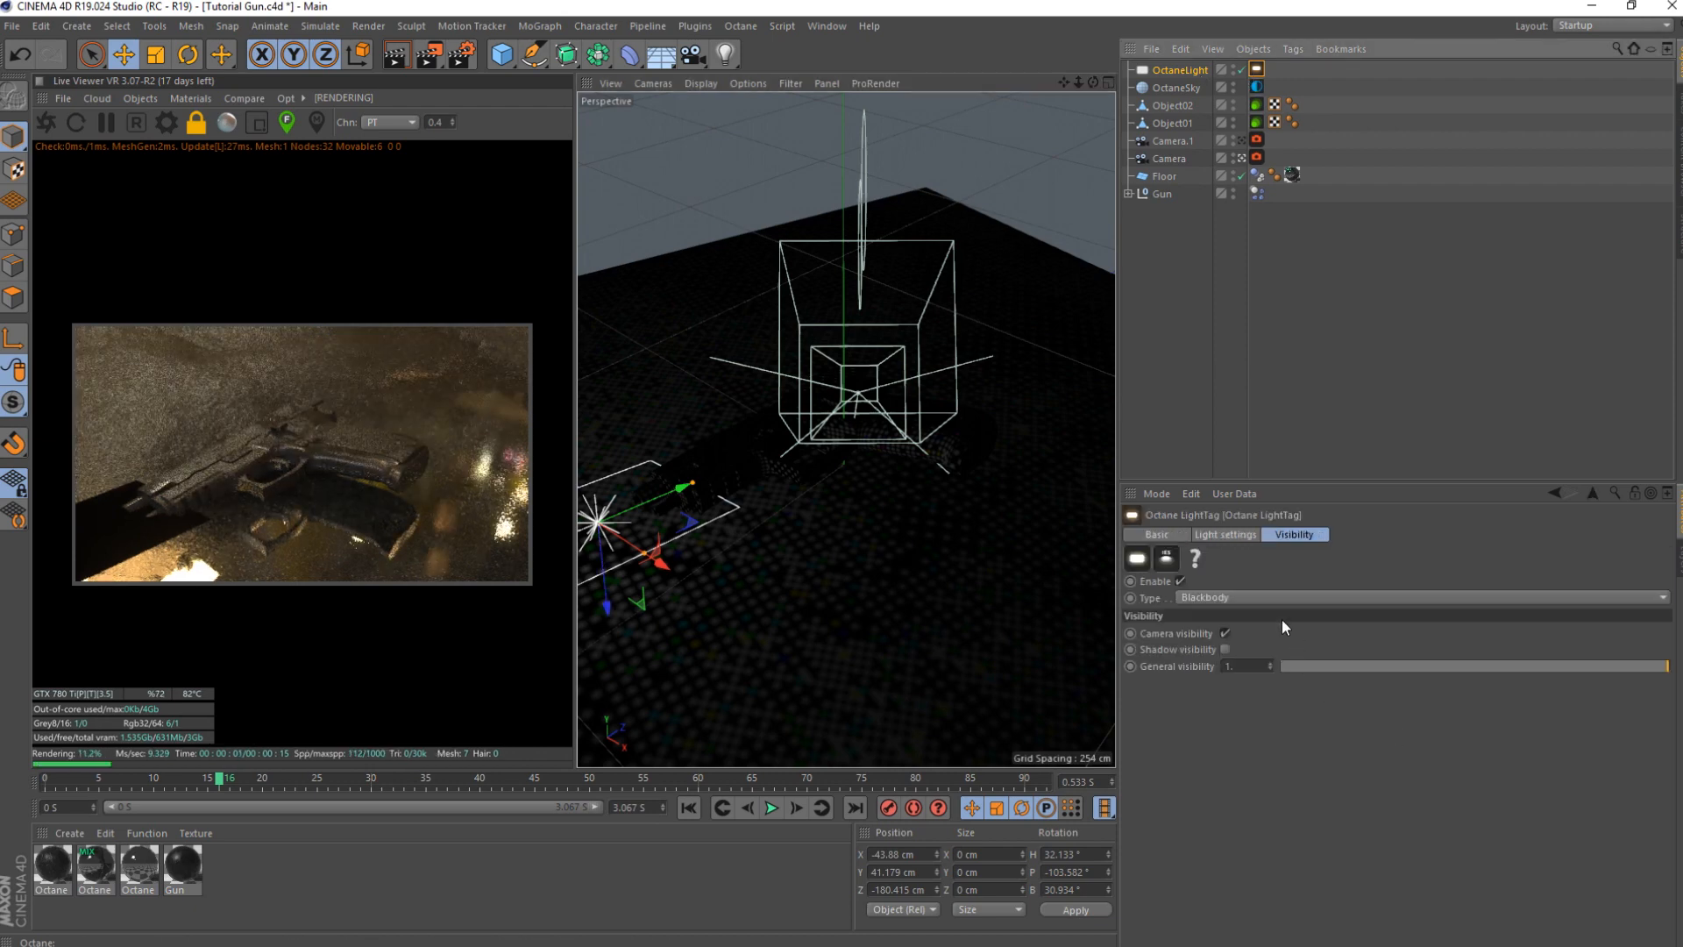
pyautogui.click(1224, 637)
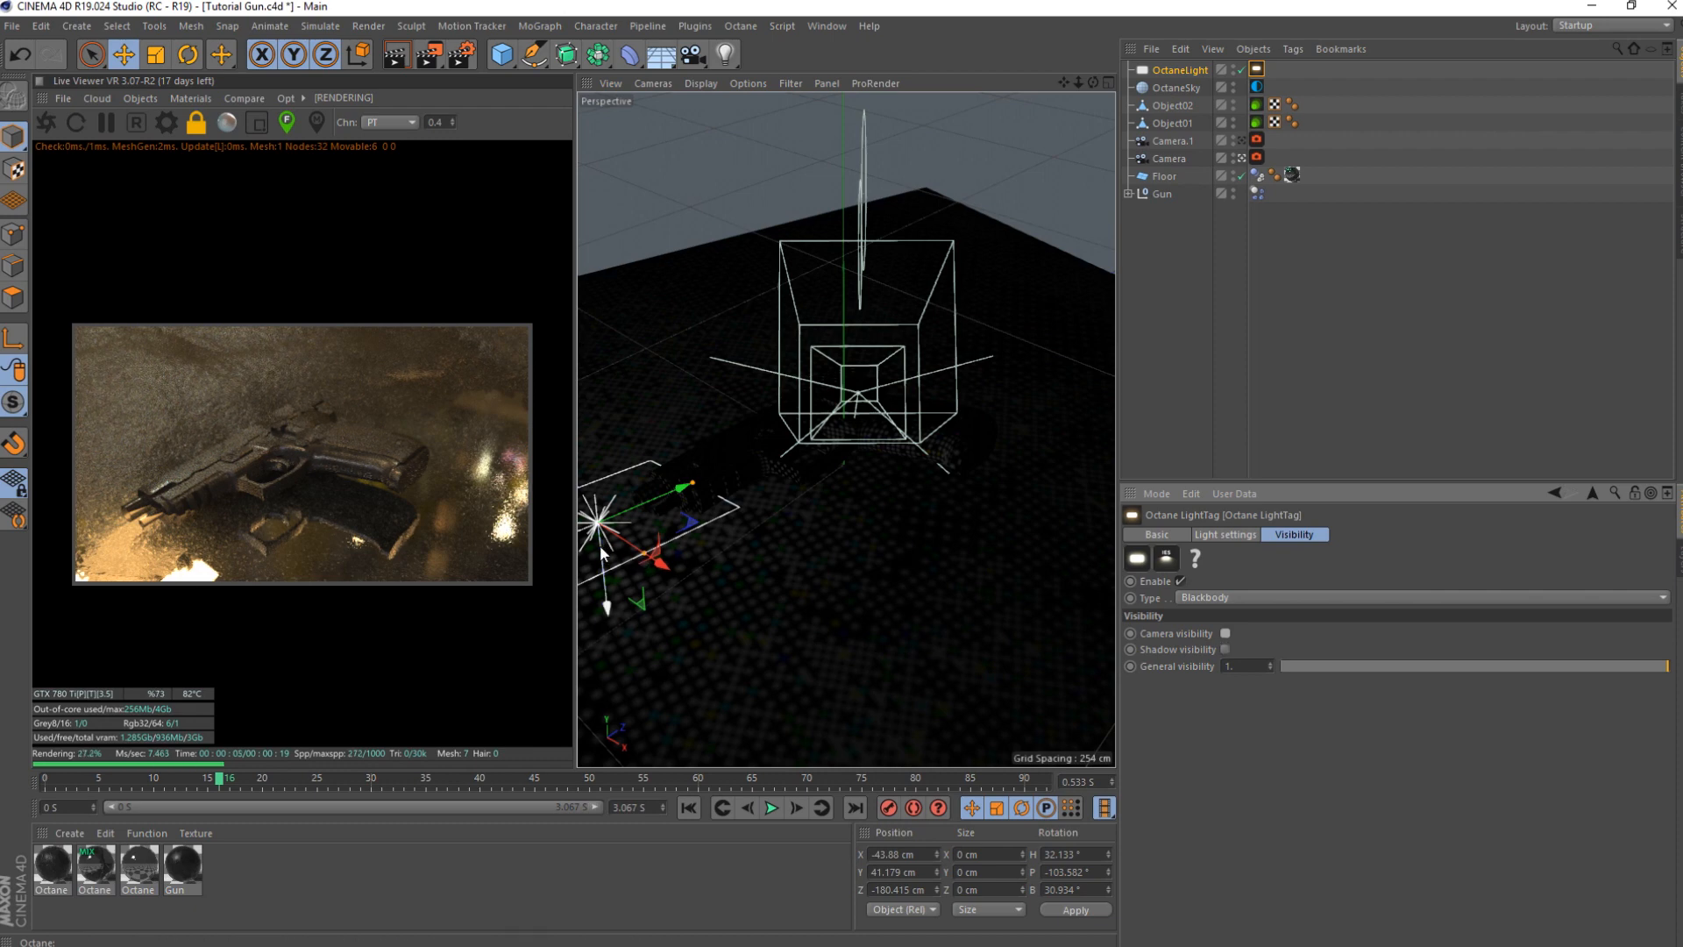
pyautogui.moveTo(687, 485); pyautogui.dragTo(623, 514)
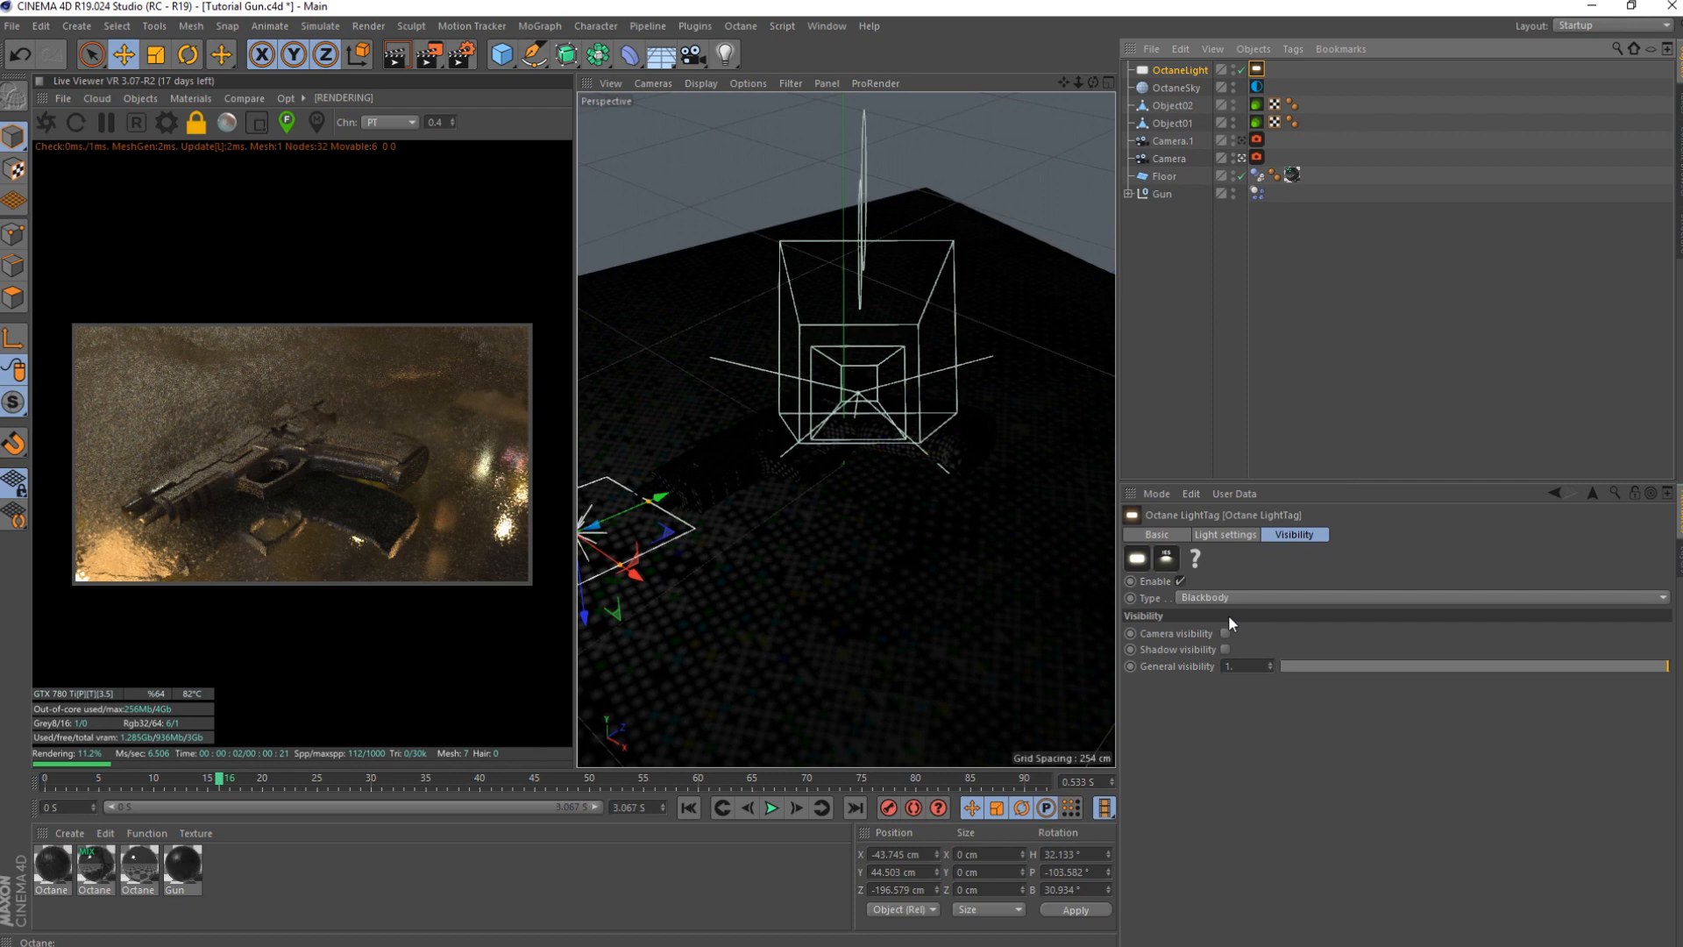
# - Set the area light's power to 55
pyautogui.click(1236, 538)
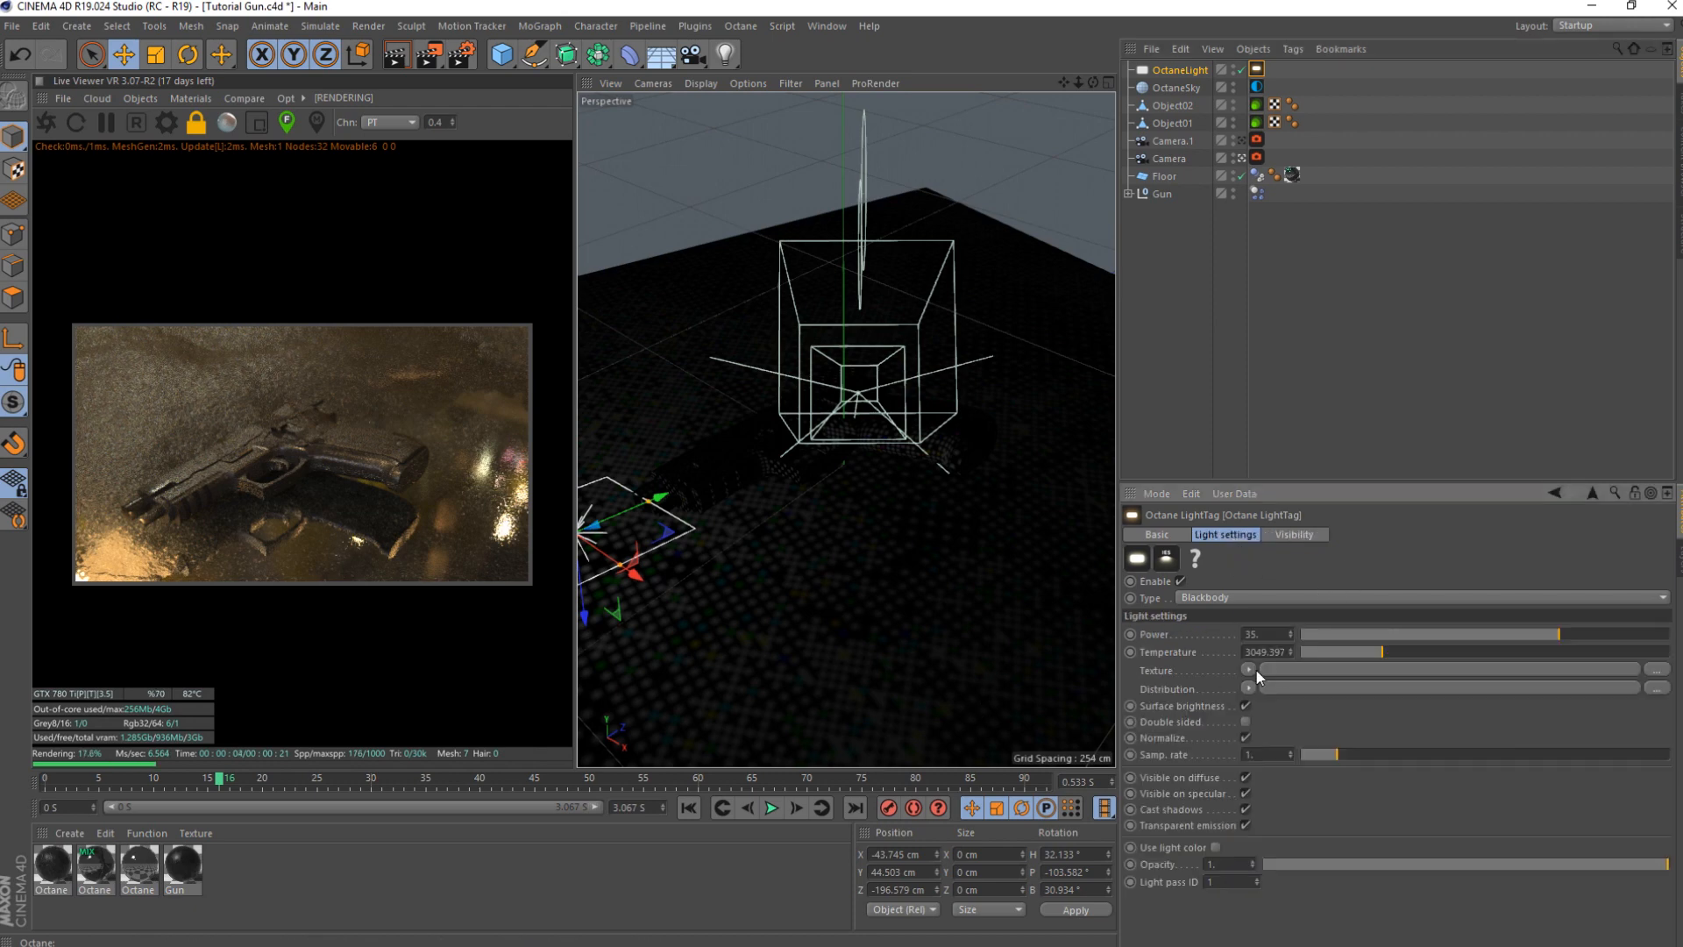
pyautogui.write('55')
pyautogui.press('Return')
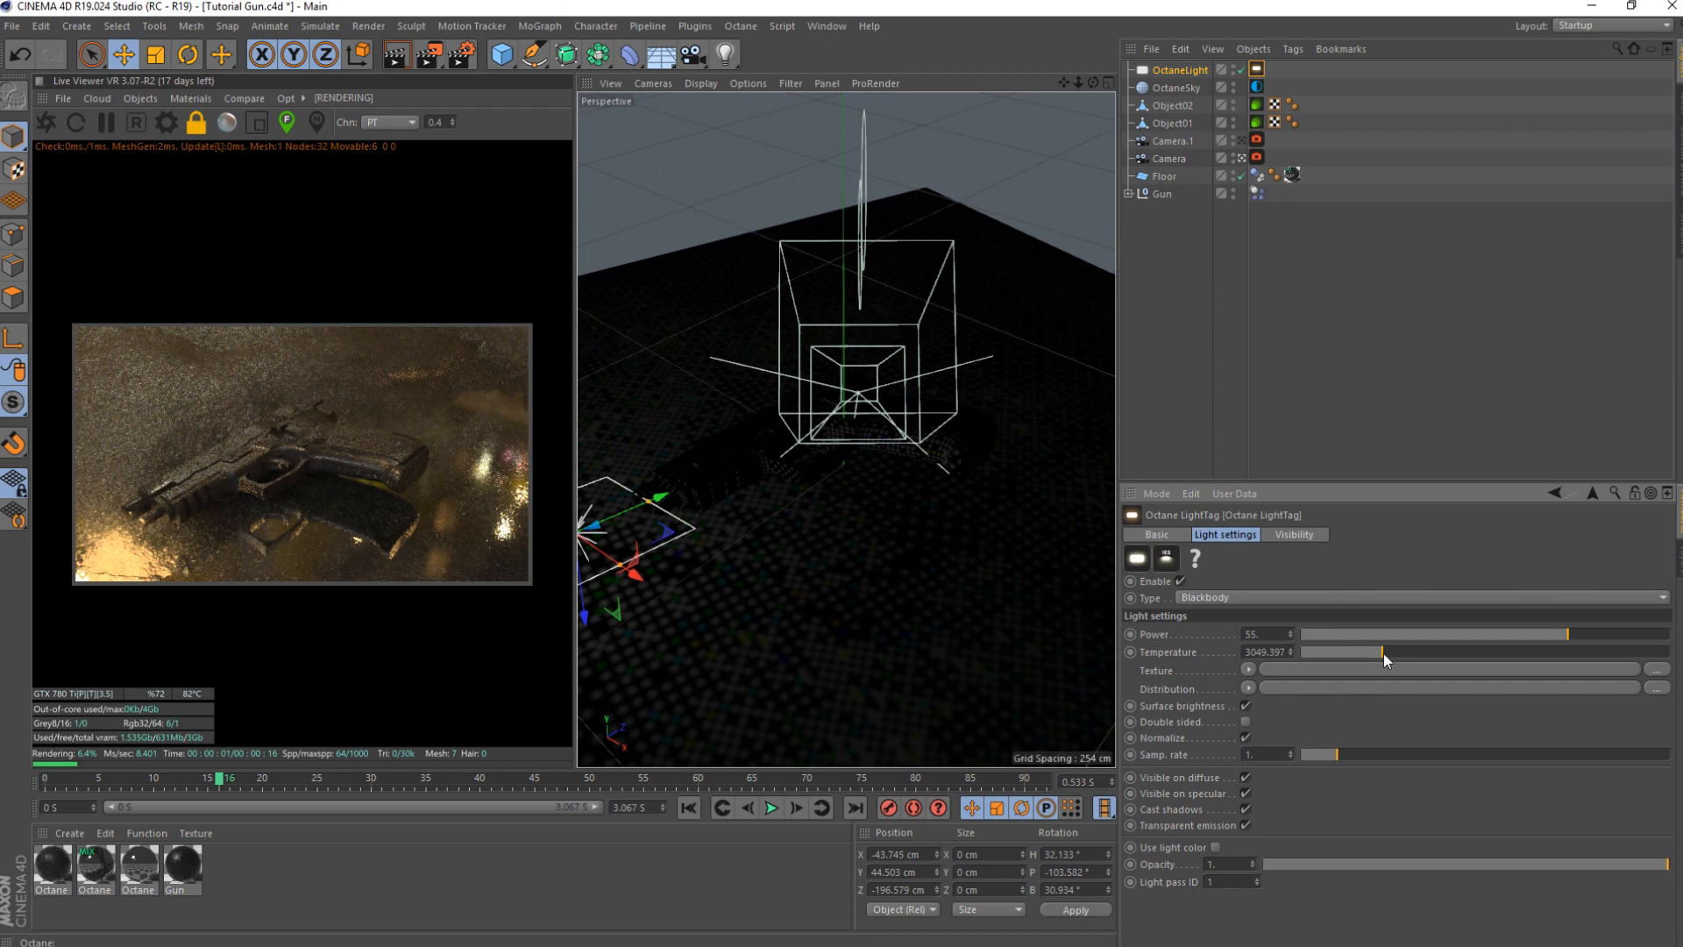
# - Raise the area light's temperature to about 3382 and enlarge the light slightly along one side
pyautogui.moveTo(1385, 659); pyautogui.dragTo(1394, 659)
pyautogui.moveTo(619, 564); pyautogui.dragTo(640, 577)
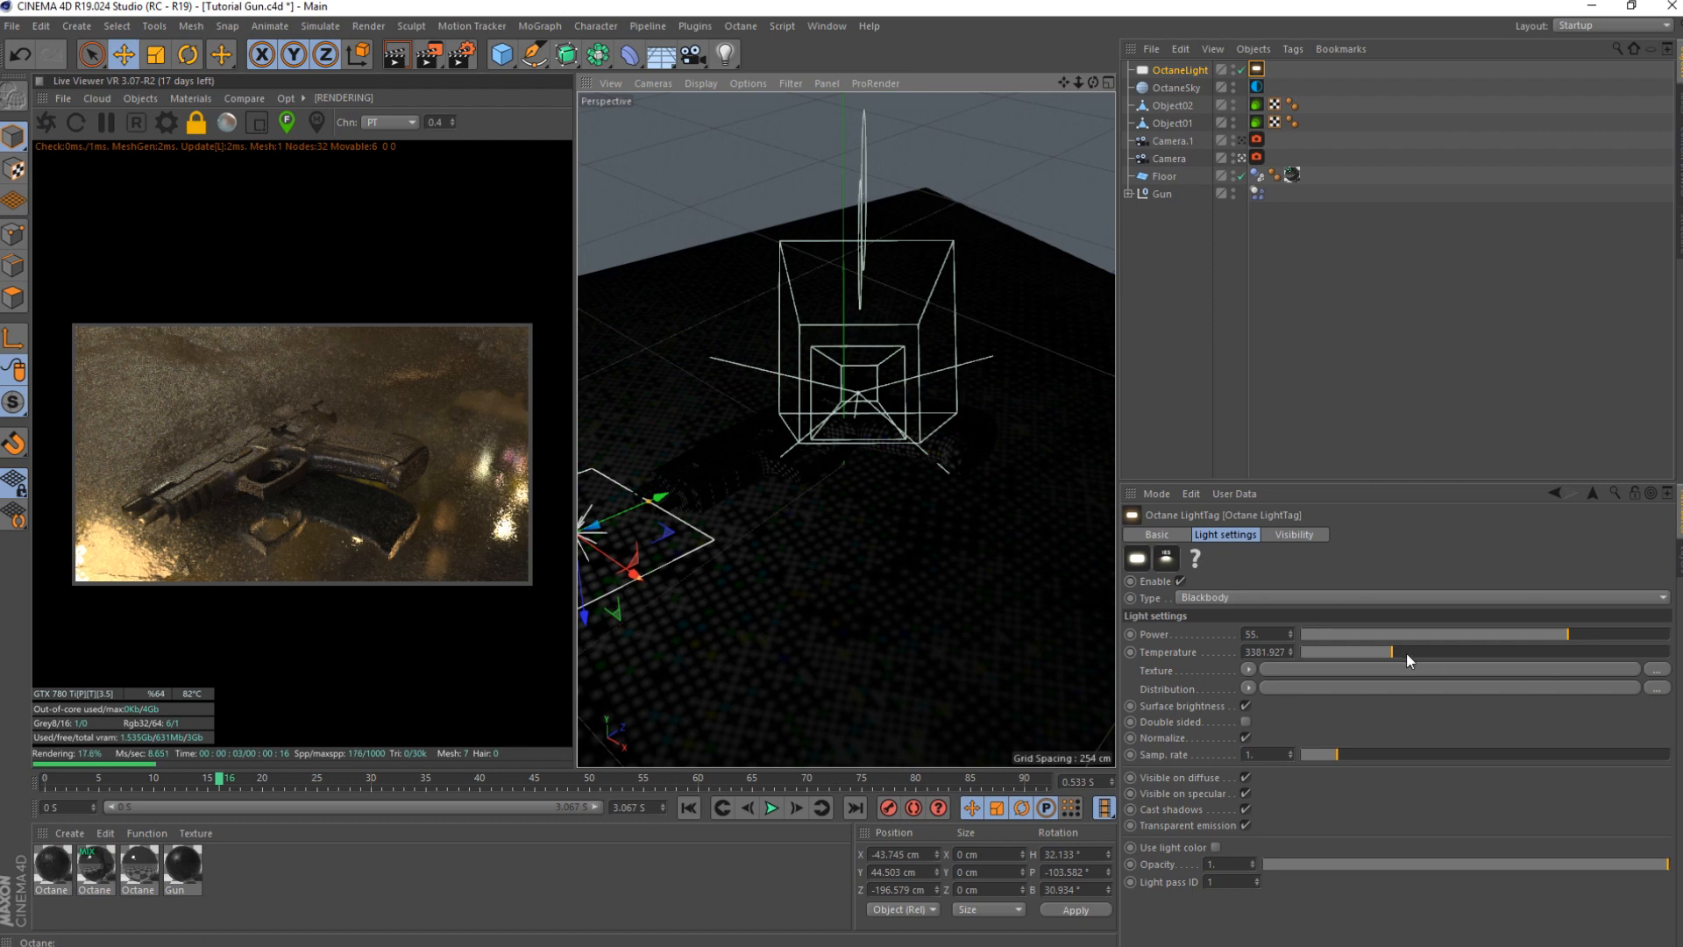
# - Keyframe the area light's power at 125 on frame 16 and at its minimum of 0.0001 on frame 15
pyautogui.click(1585, 634)
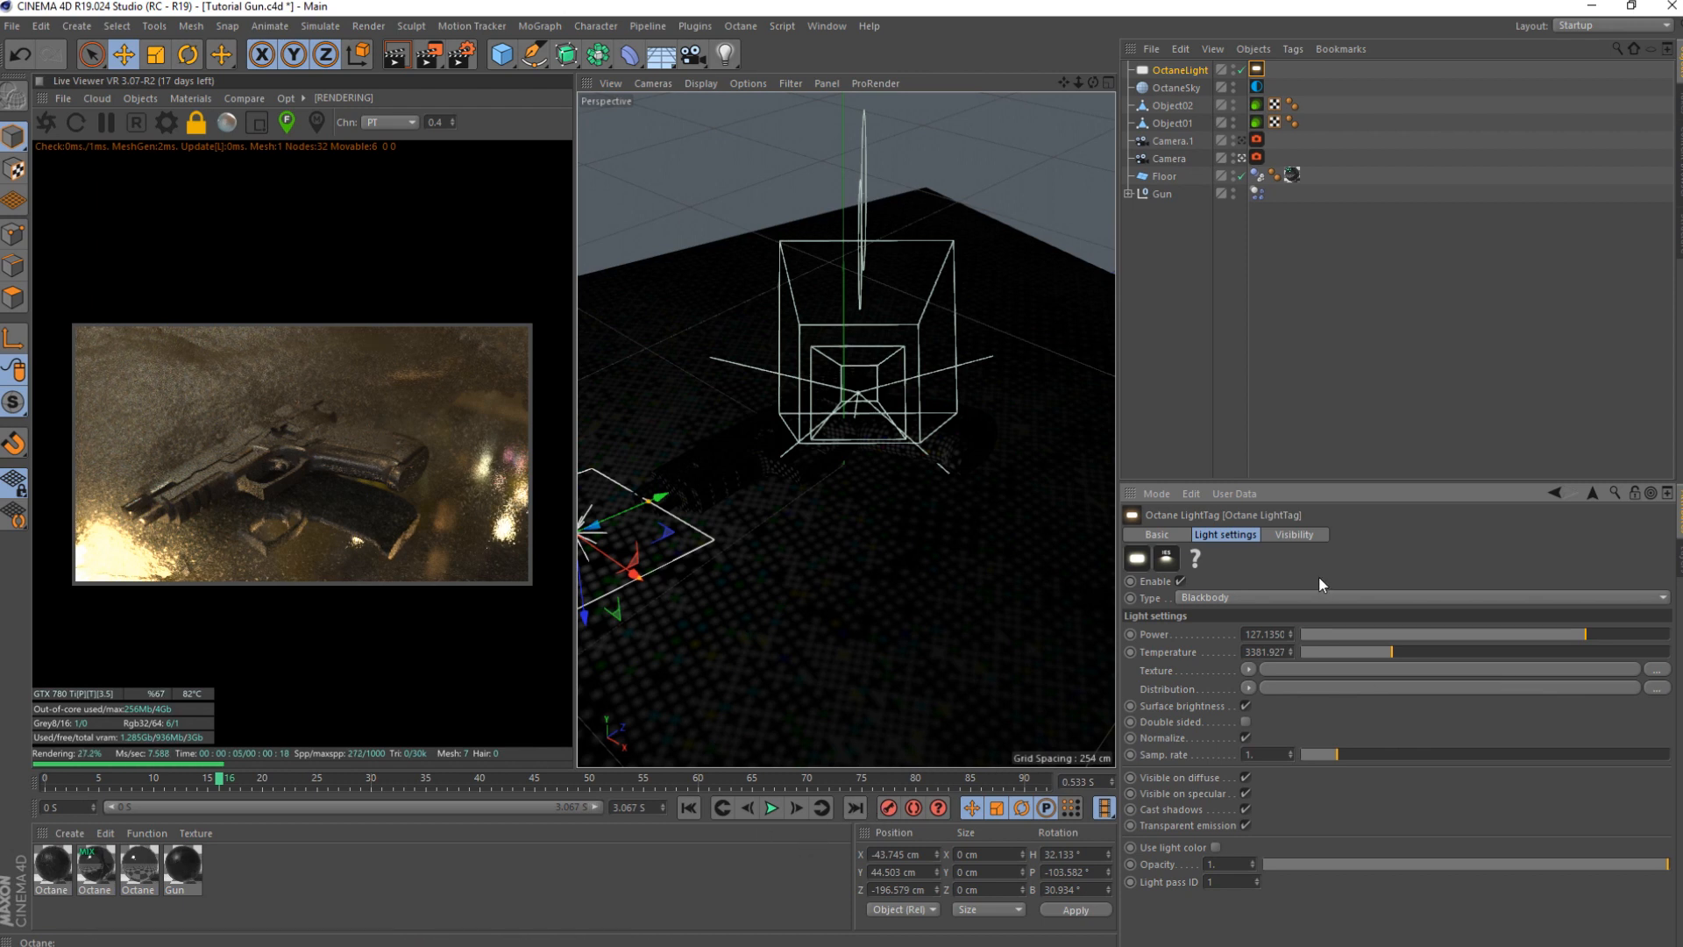
pyautogui.write('25.')
pyautogui.press('Return')
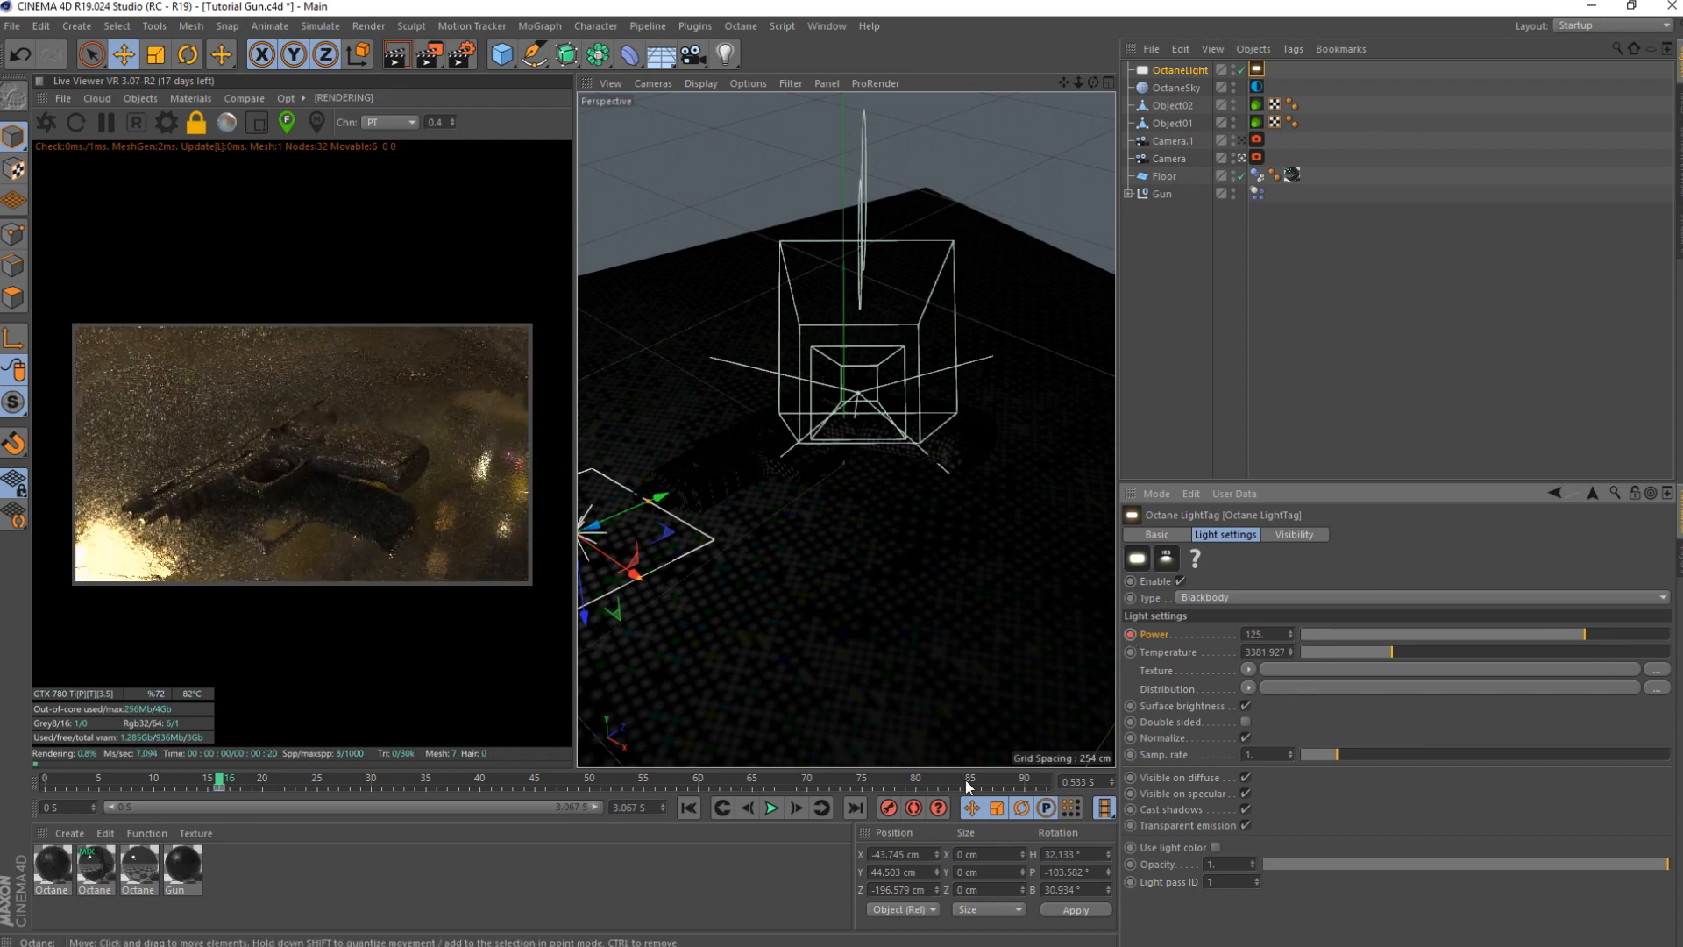
pyautogui.click(748, 806)
pyautogui.moveTo(1377, 634); pyautogui.dragTo(1136, 628)
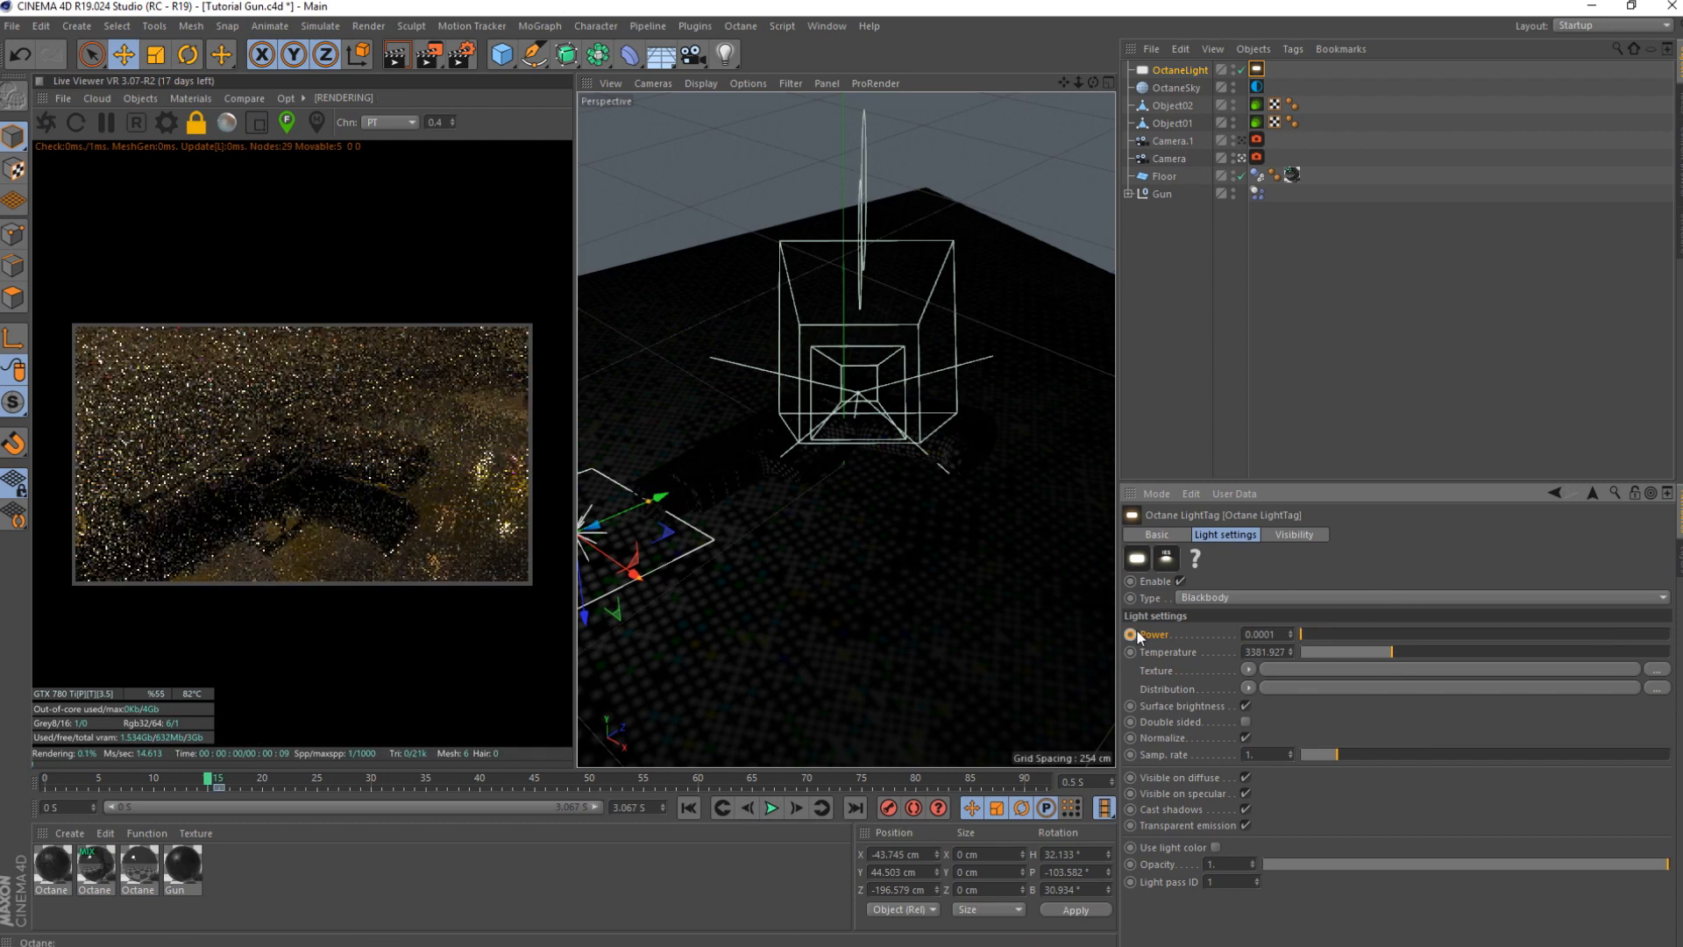
# - On frame 18, move the area light to about X -56, Y 42, Z -193 cm and keyframe its power at 125
pyautogui.click(795, 806)
pyautogui.click(795, 806)
pyautogui.click(794, 806)
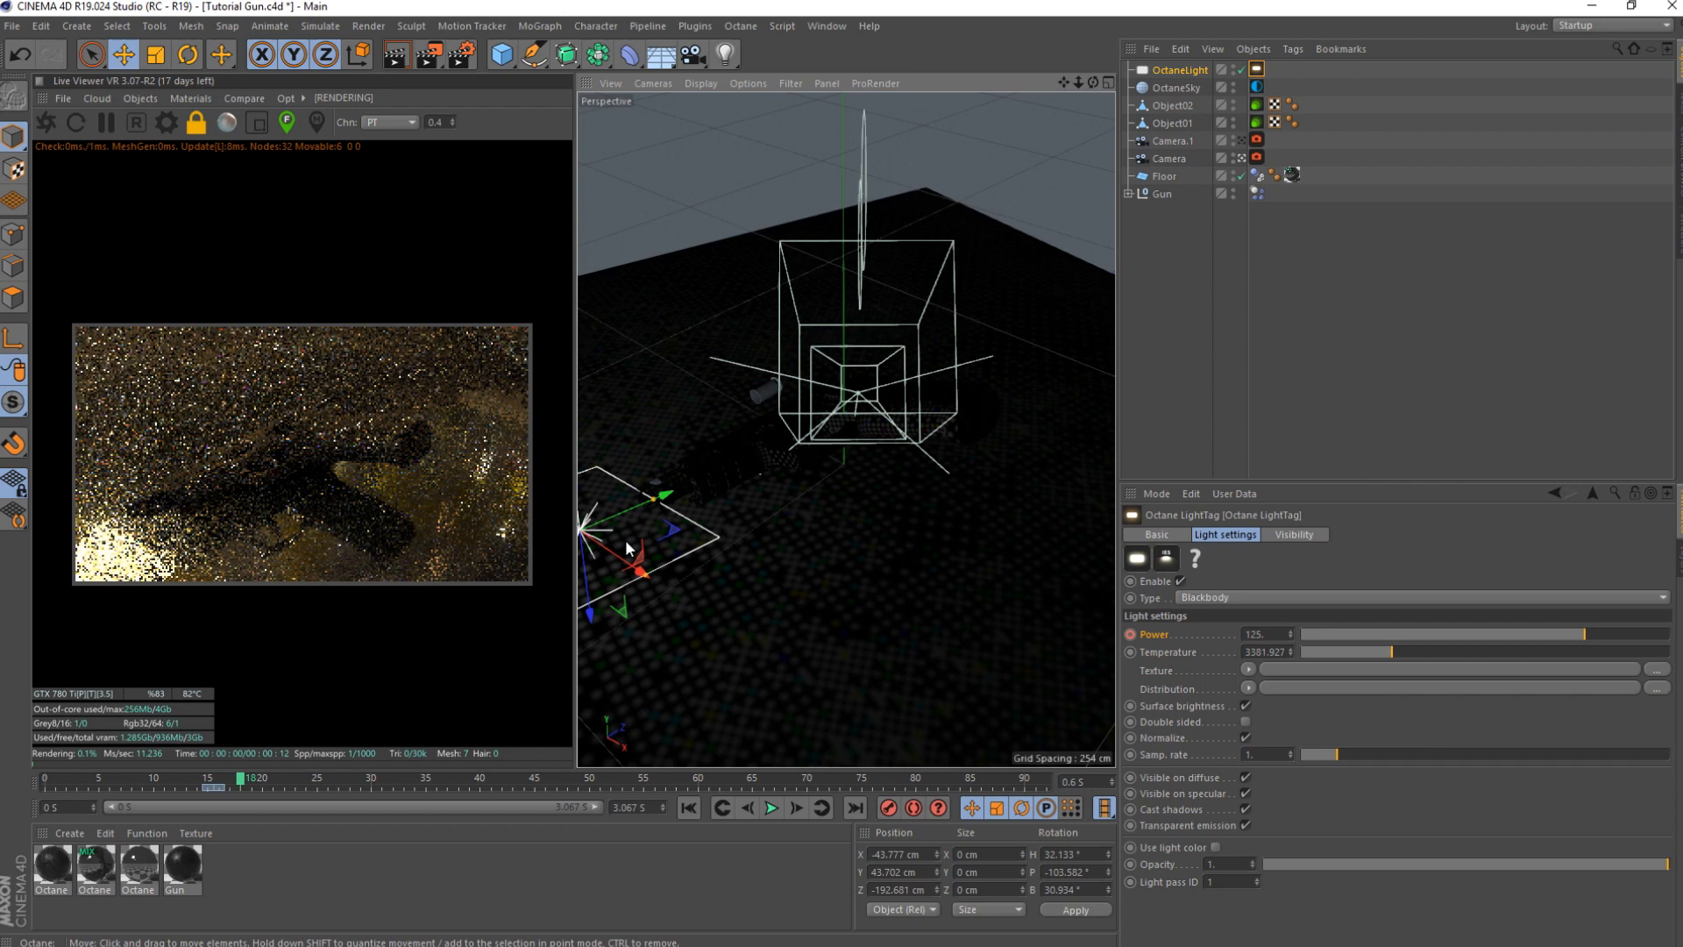
pyautogui.moveTo(616, 566); pyautogui.dragTo(609, 555)
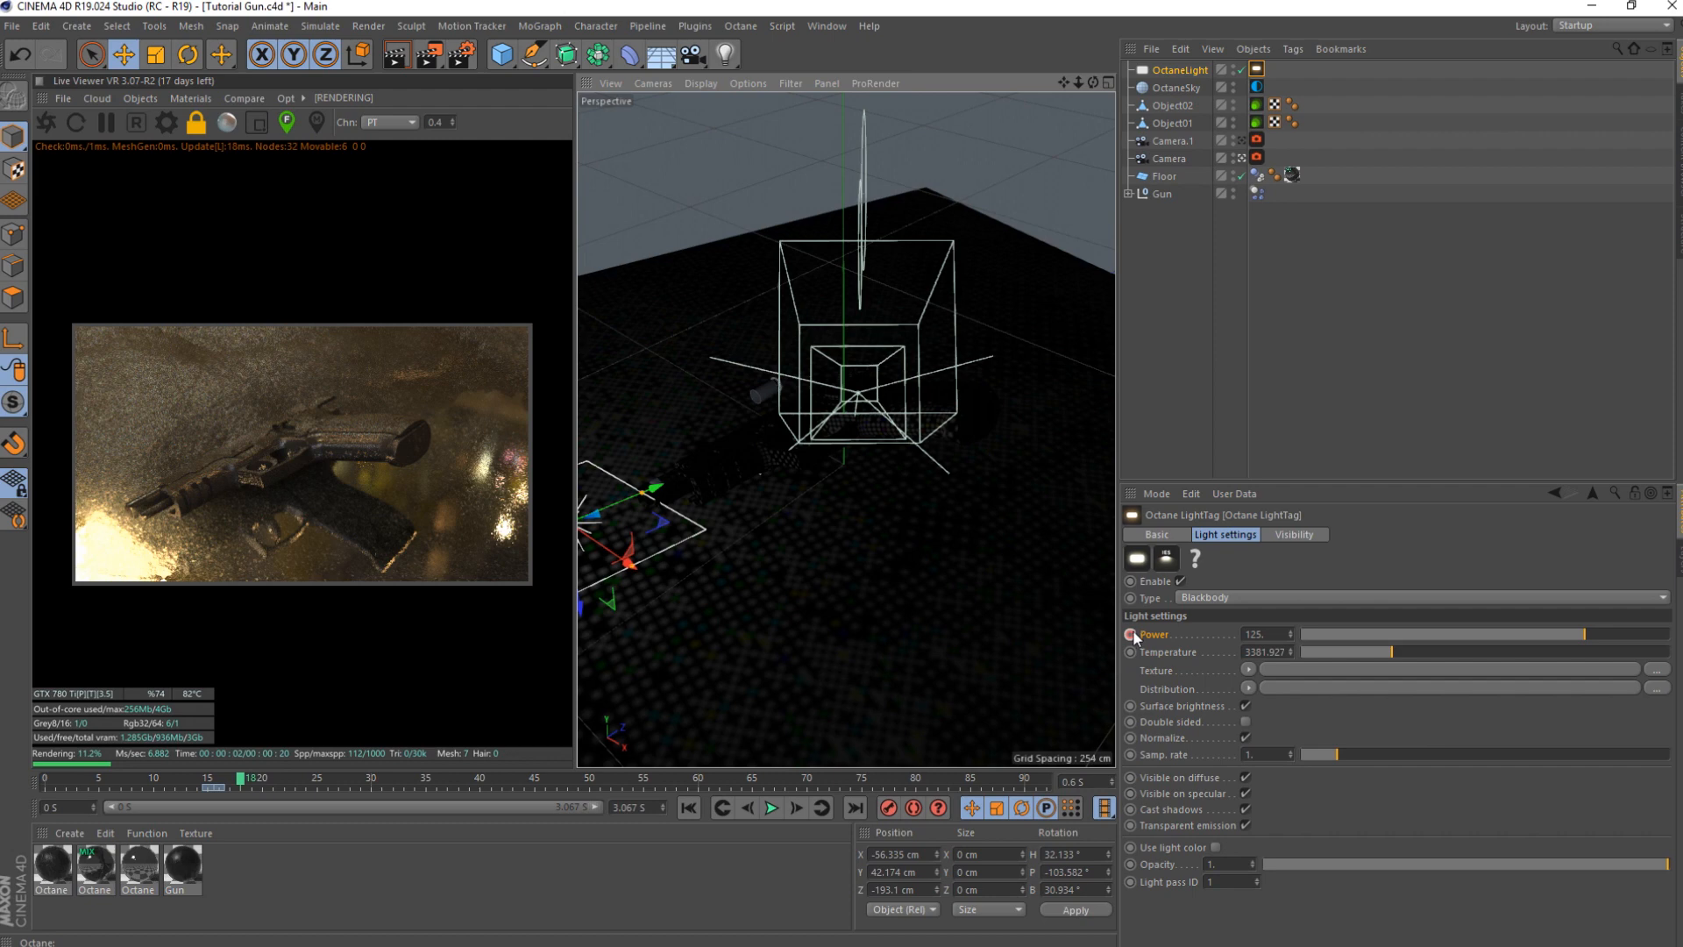
# - Advance to frame 21 and keyframe the area light's power at its minimum of 0.0001
pyautogui.click(801, 805)
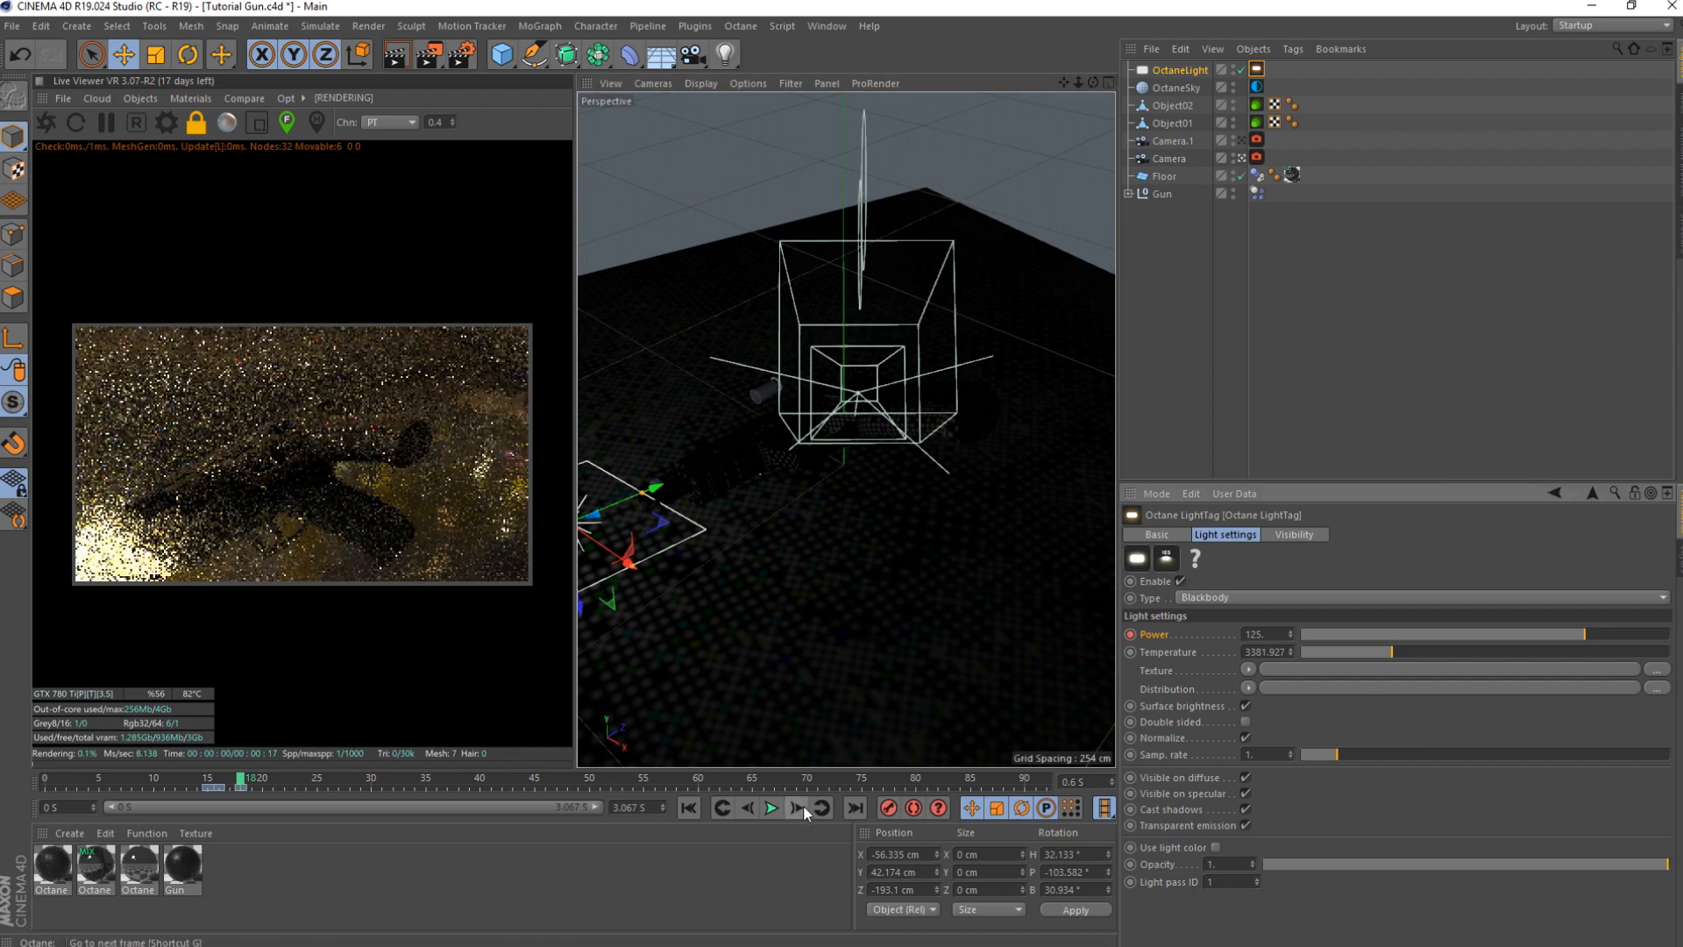
pyautogui.click(801, 806)
pyautogui.click(801, 806)
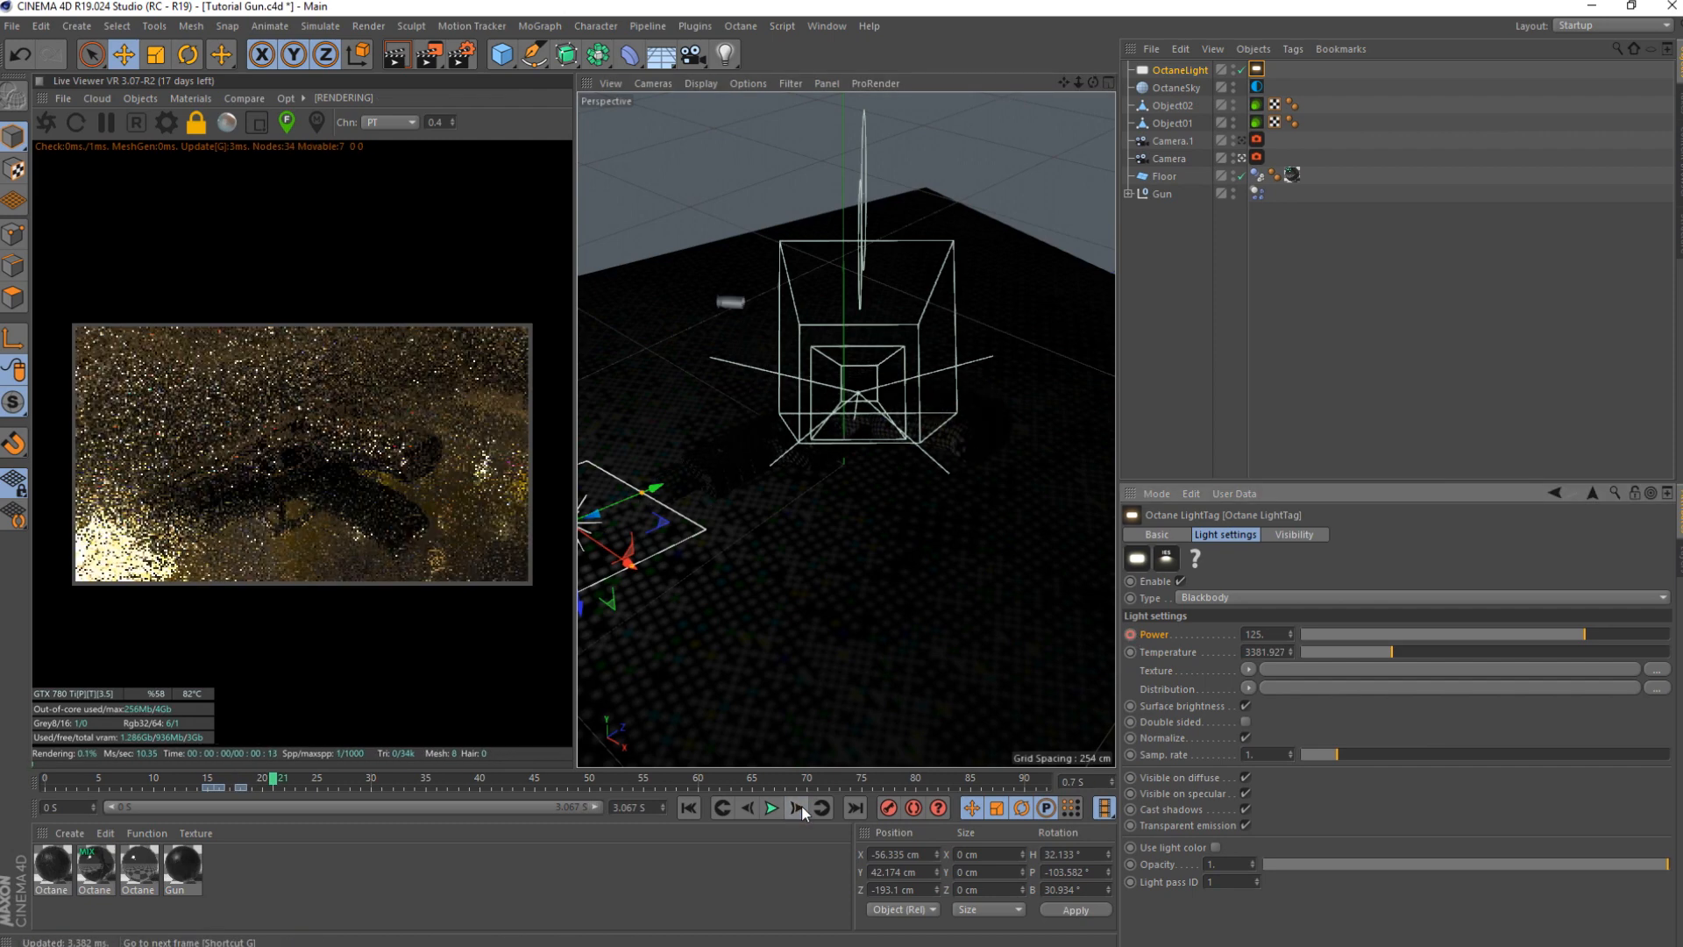
pyautogui.moveTo(1428, 633); pyautogui.dragTo(1128, 631)
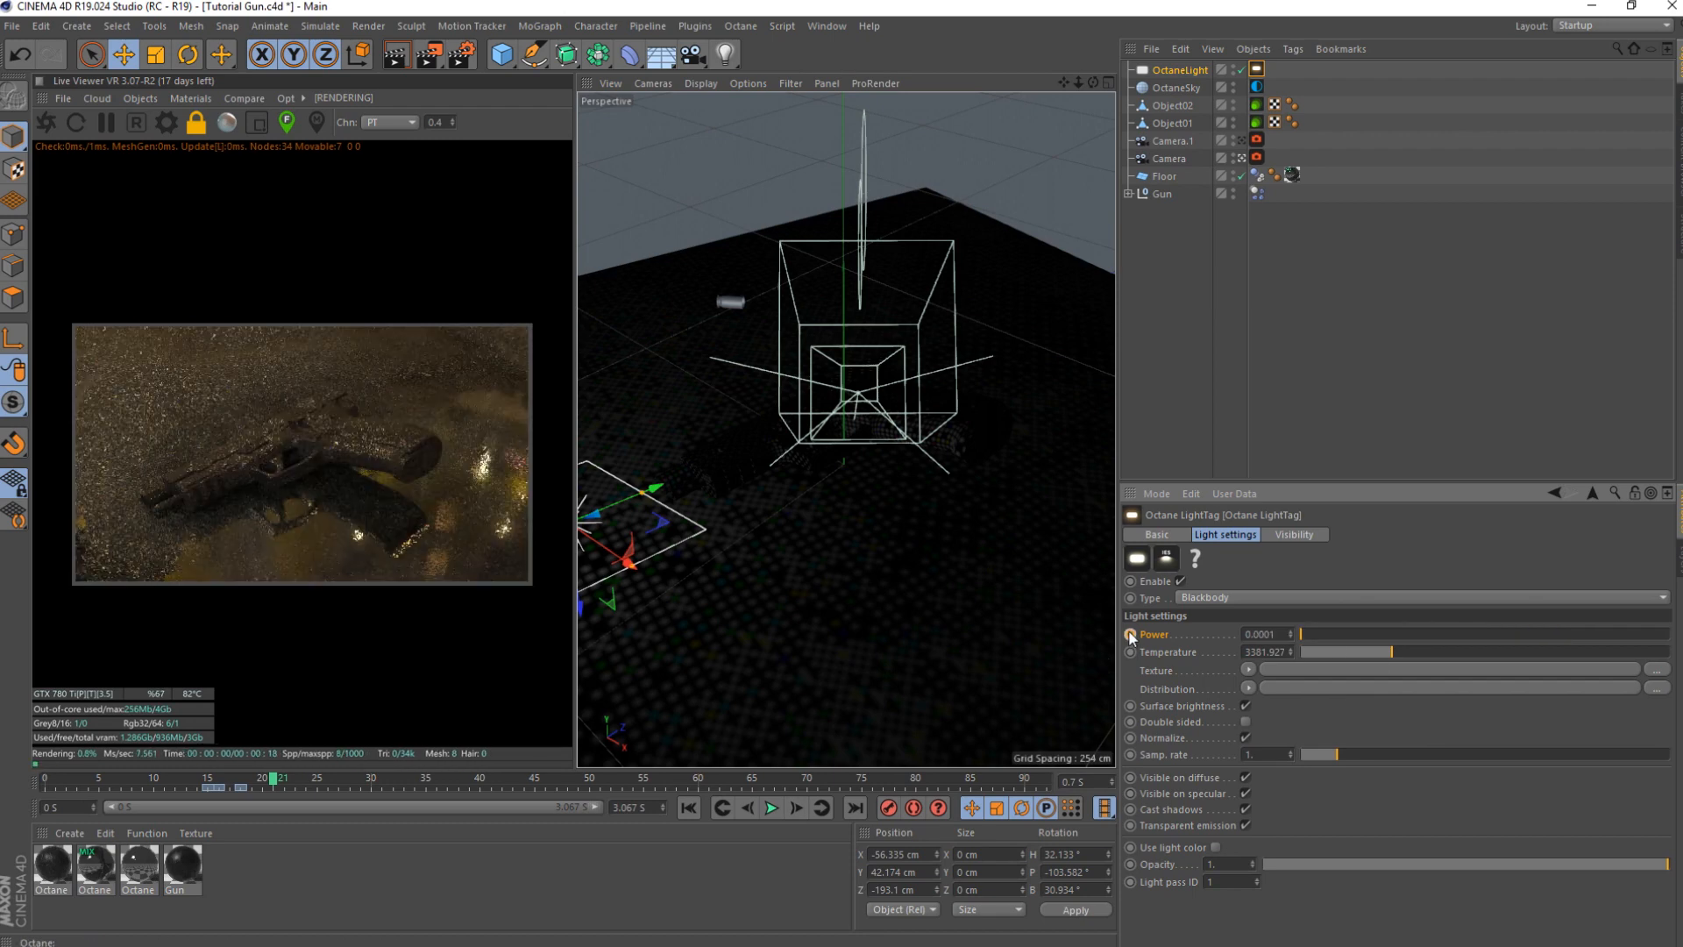
# - Play the animation from frame 0, stop it, and scrub the timeline up to frame 21 to examine the light flash
pyautogui.click(688, 807)
pyautogui.click(769, 807)
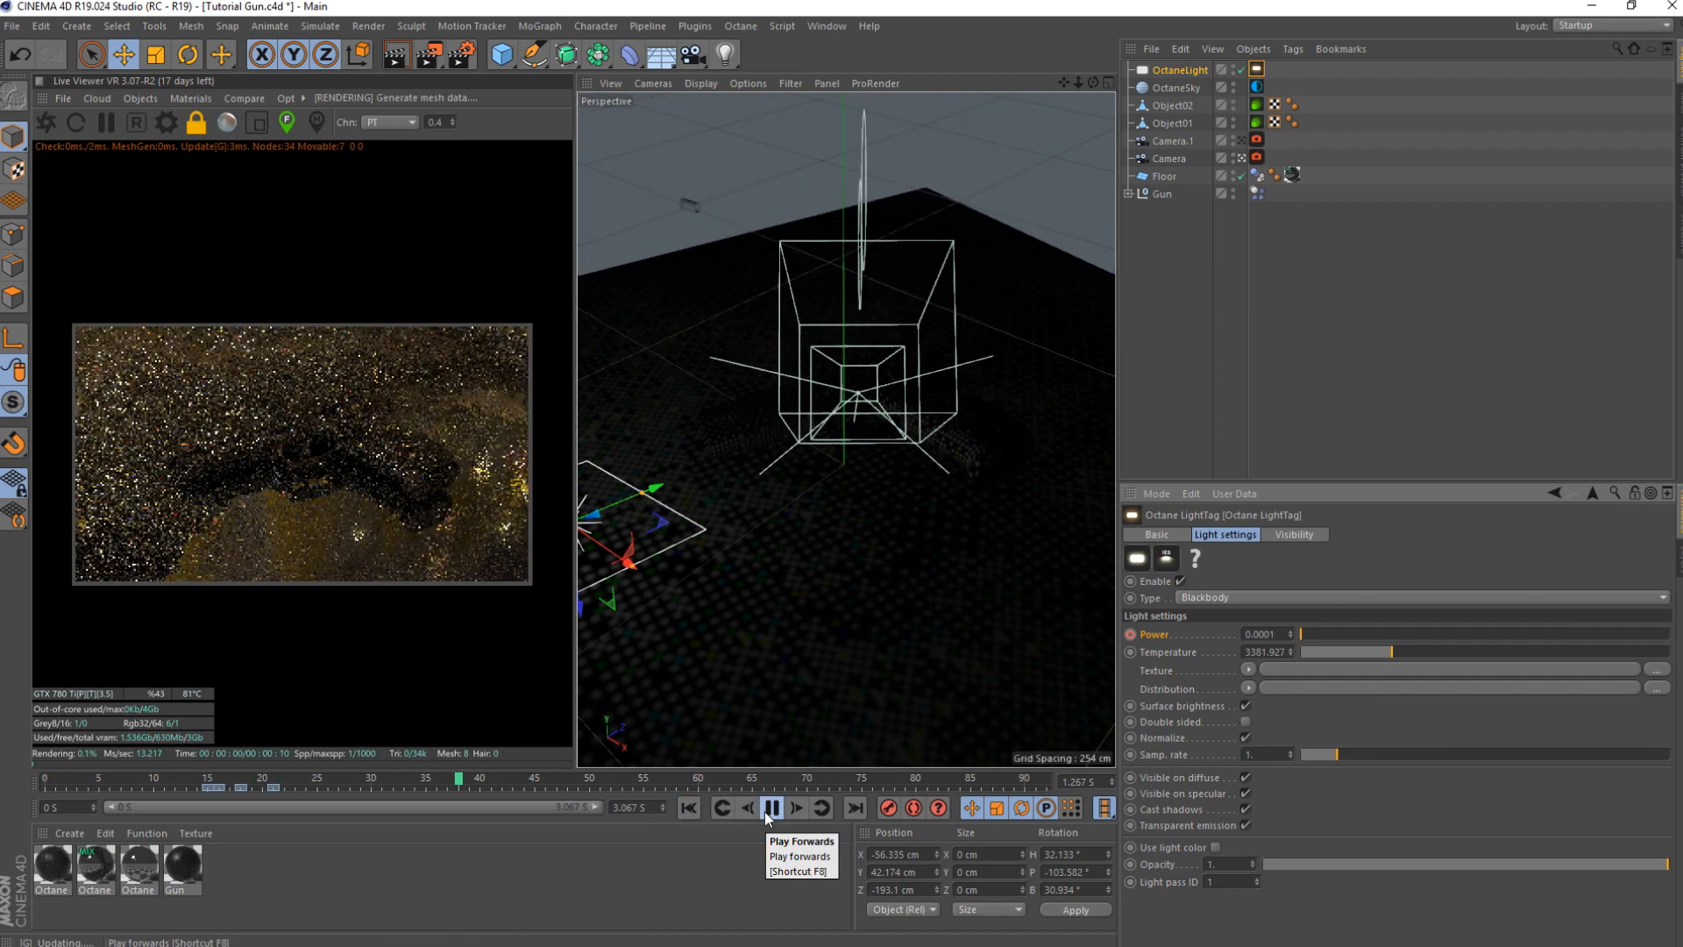
pyautogui.click(764, 811)
pyautogui.click(697, 808)
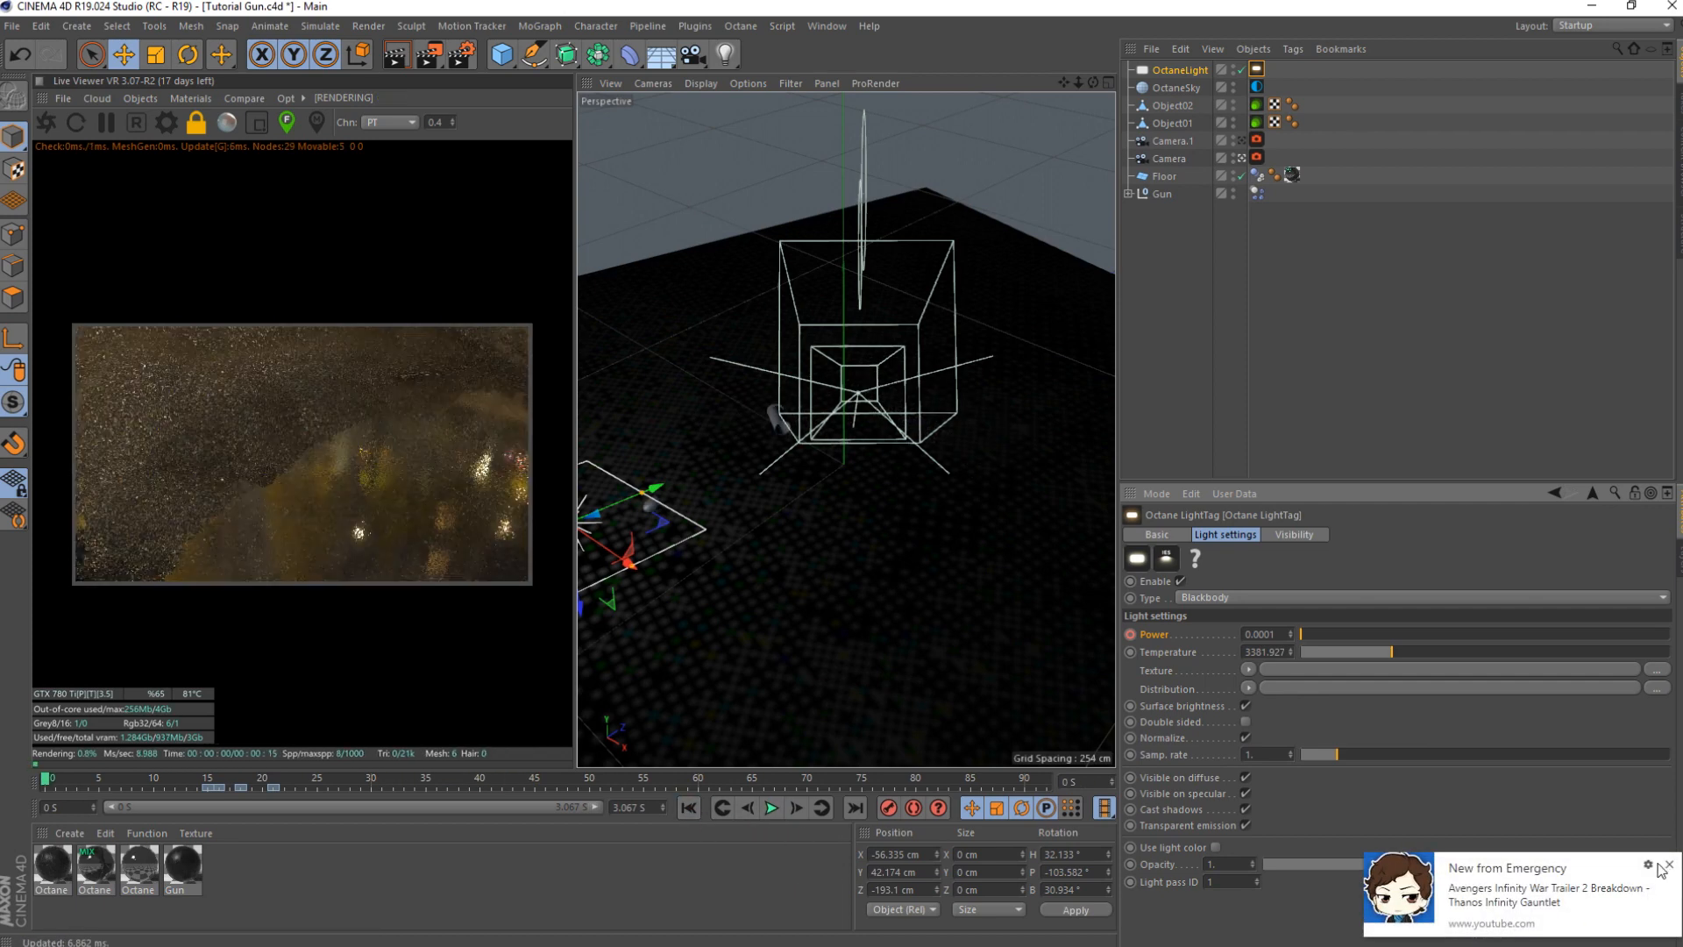
pyautogui.moveTo(143, 778); pyautogui.dragTo(274, 784)
pyautogui.click(688, 808)
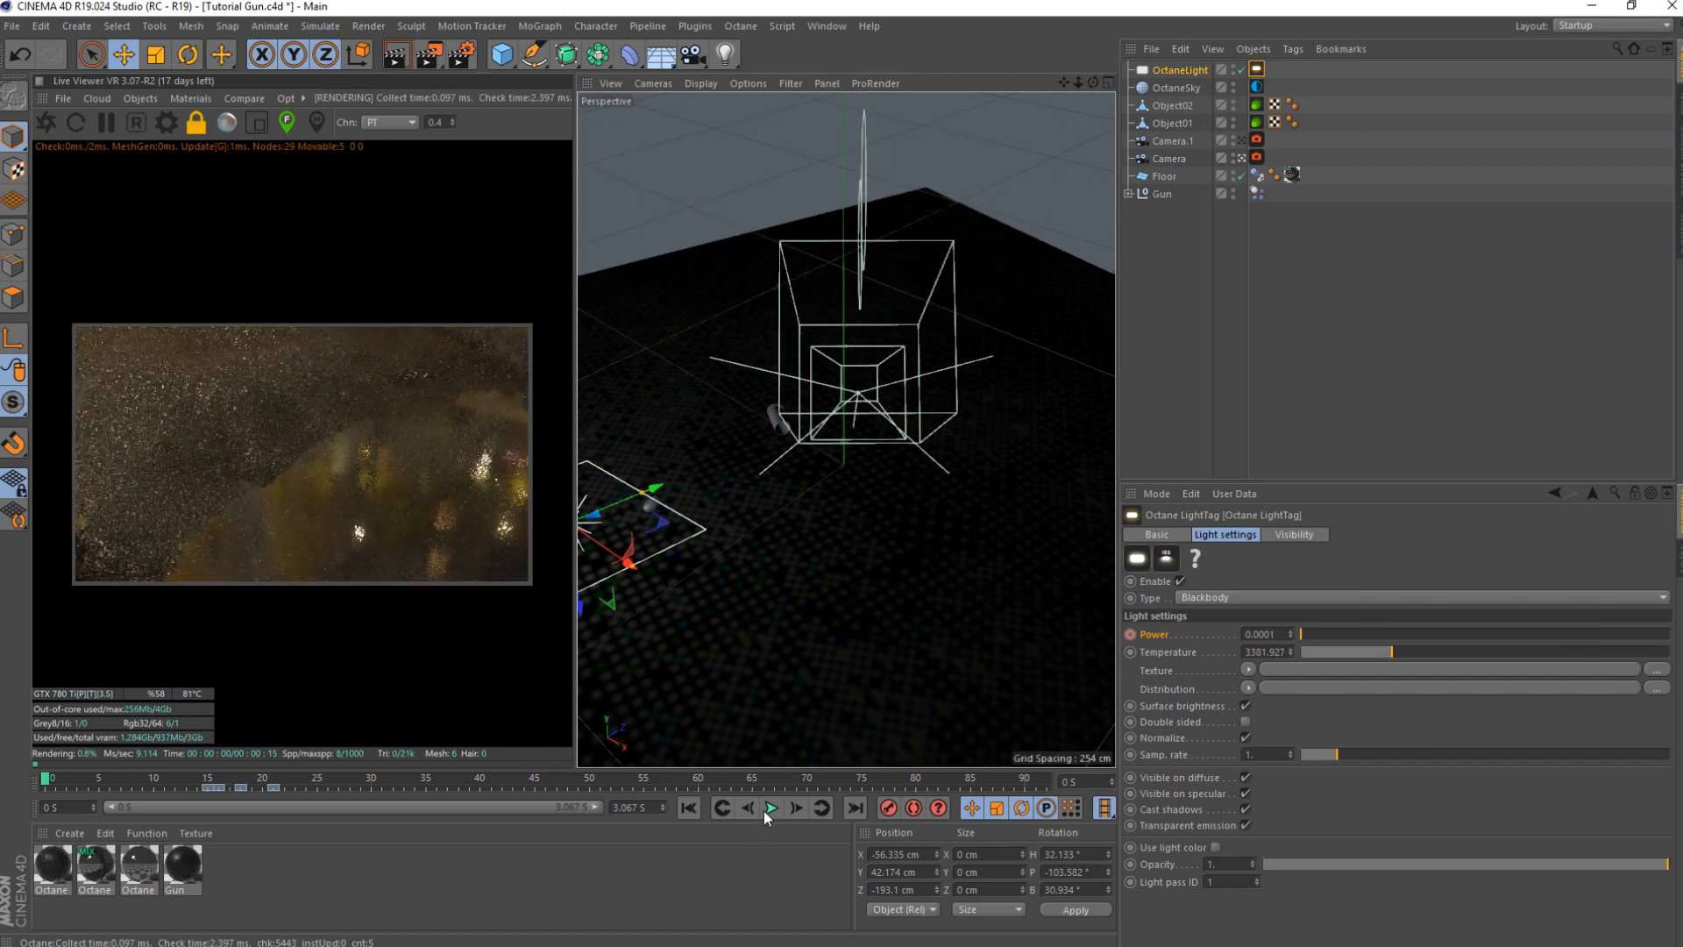
pyautogui.click(772, 808)
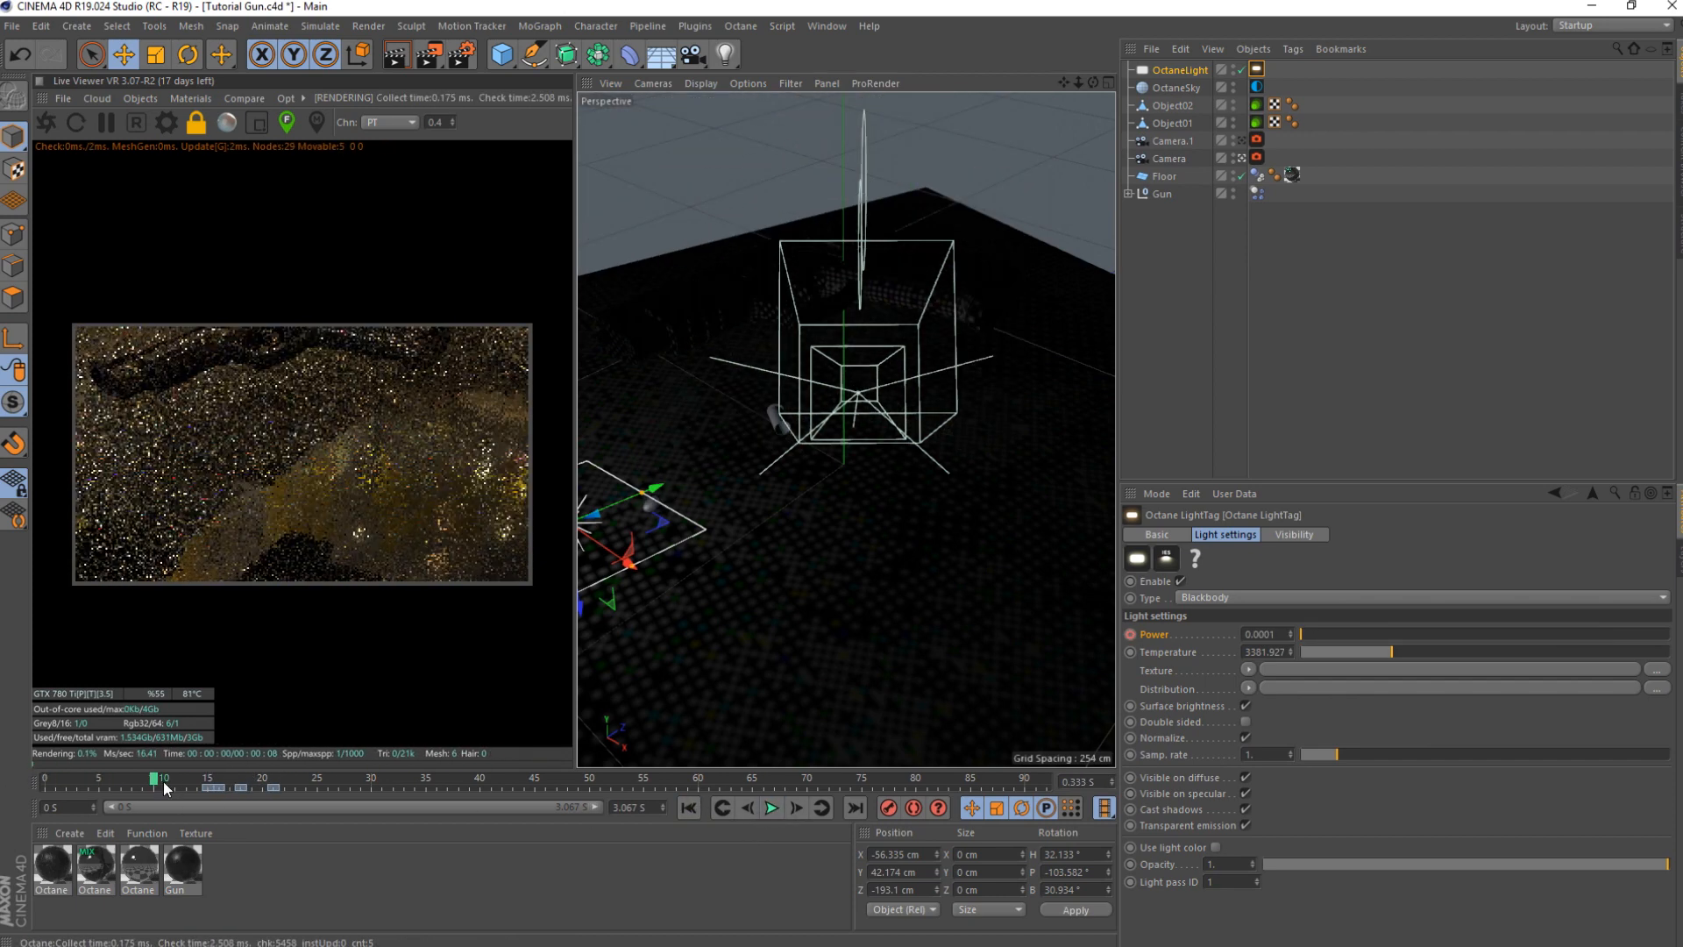
pyautogui.moveTo(157, 782); pyautogui.dragTo(275, 786)
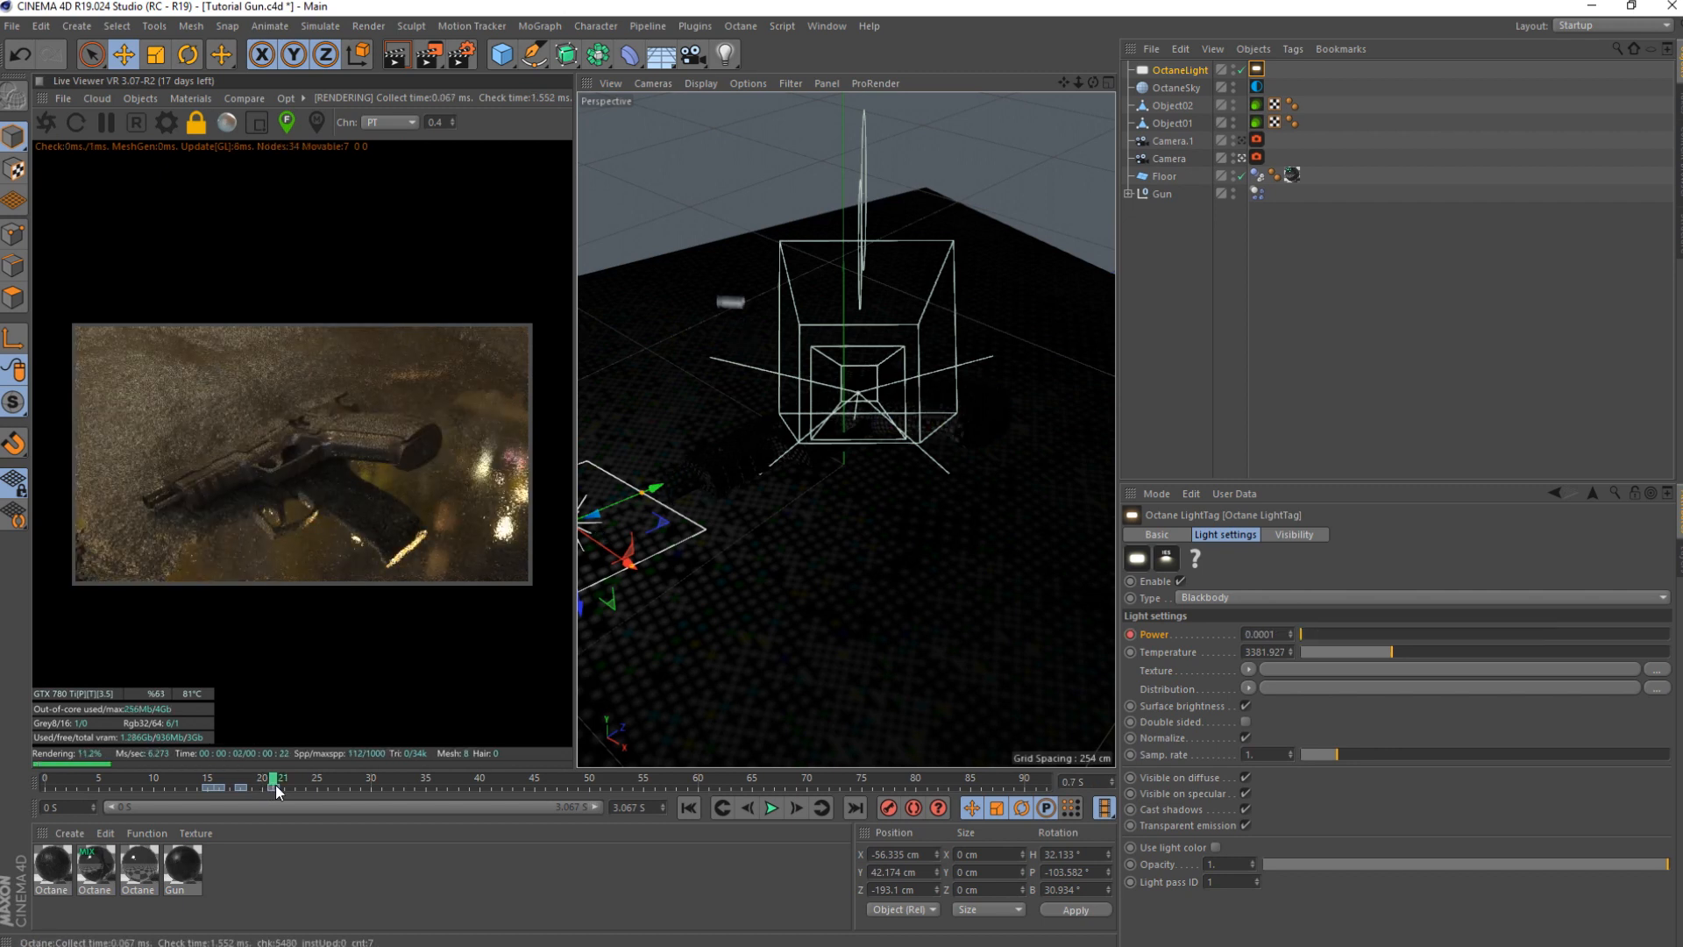
# - Replay the animation from frame 0, stop at frame 16, and step forward to frame 20 to check the fading light
pyautogui.click(689, 807)
pyautogui.click(771, 807)
pyautogui.click(771, 807)
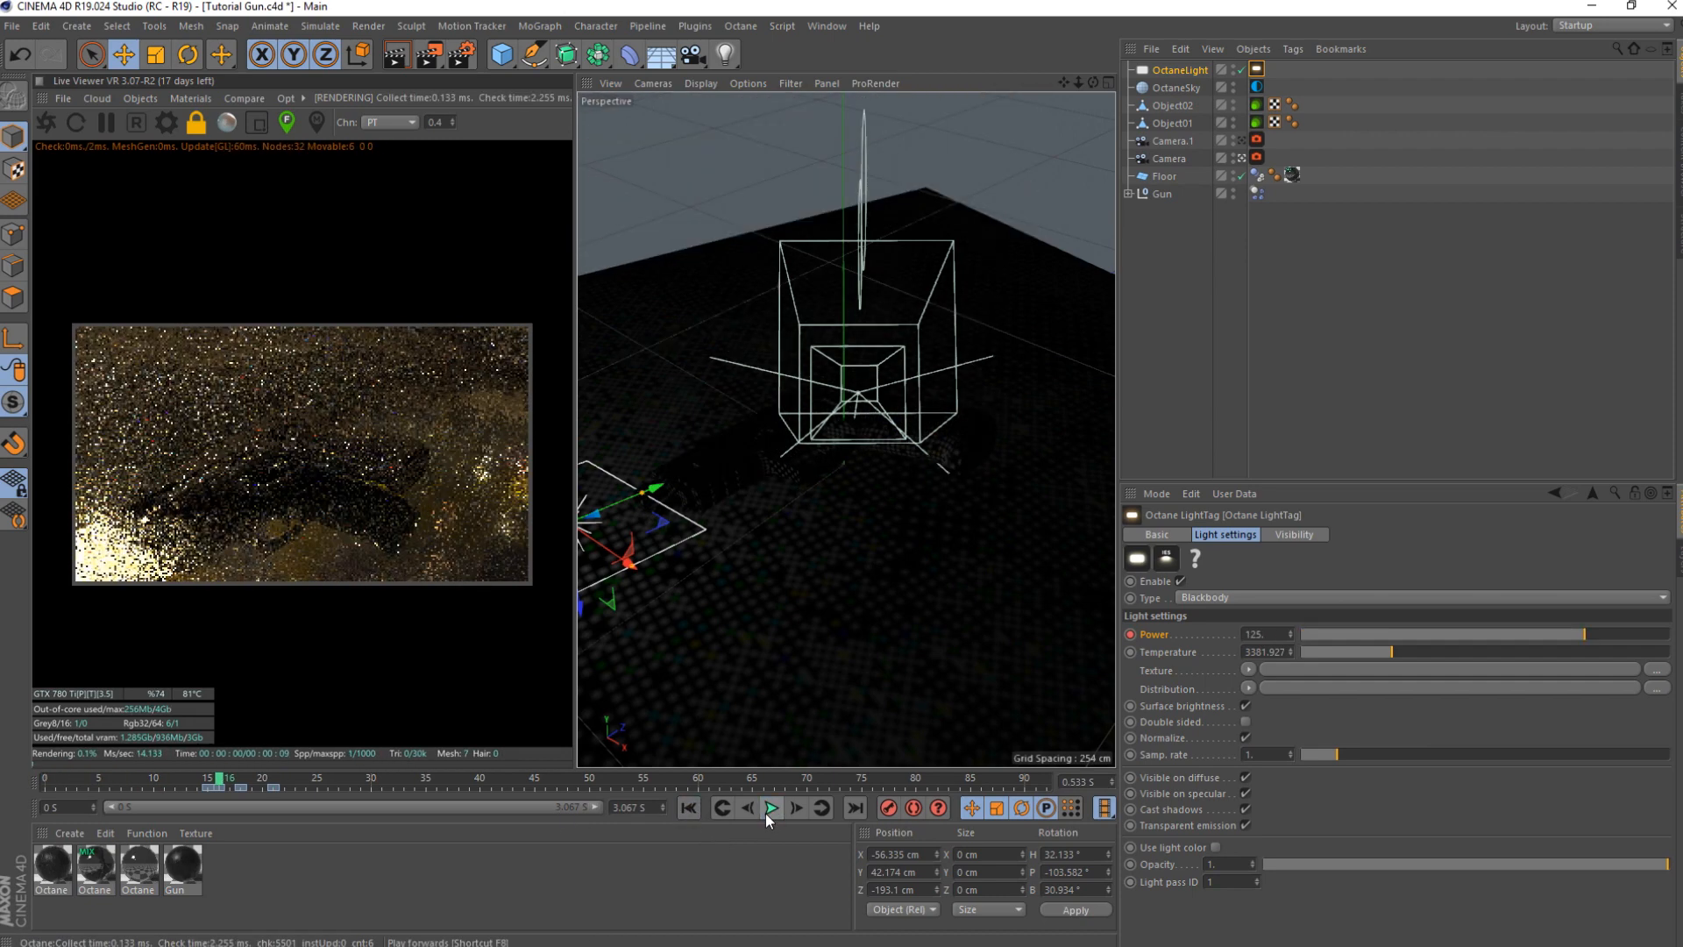
pyautogui.click(795, 807)
pyautogui.click(795, 808)
pyautogui.click(795, 807)
pyautogui.click(795, 807)
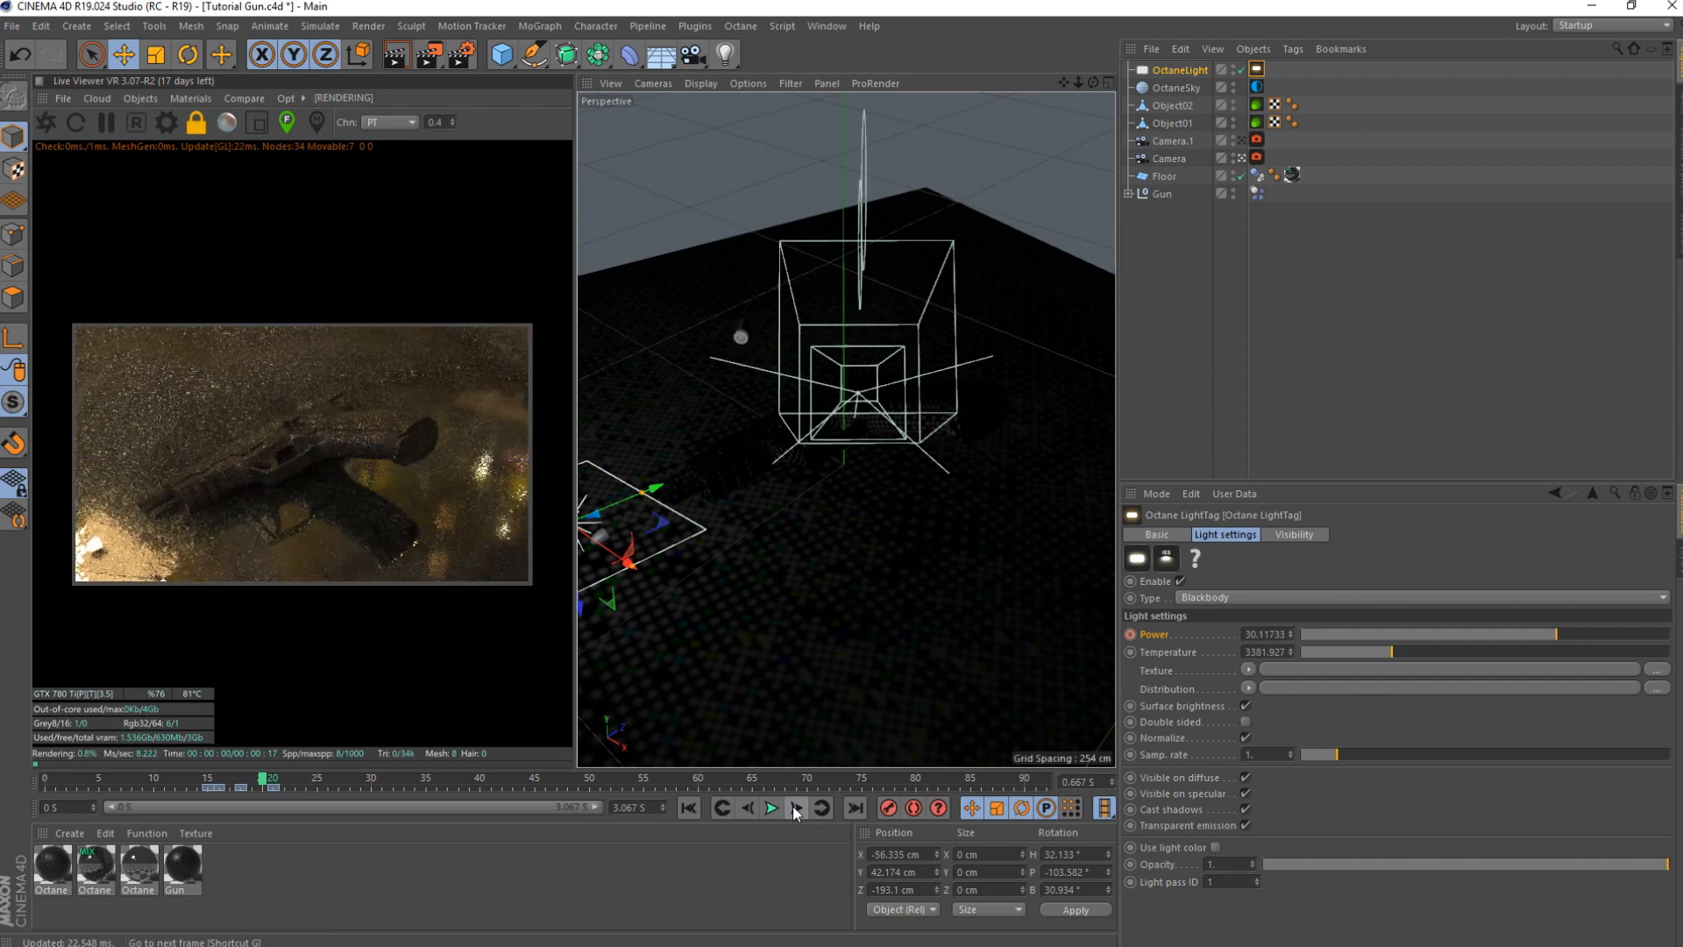
# - Retime the light-power keyframes, placing the second 125 key on frame 19 and the final zero key on frame 23
pyautogui.click(254, 787)
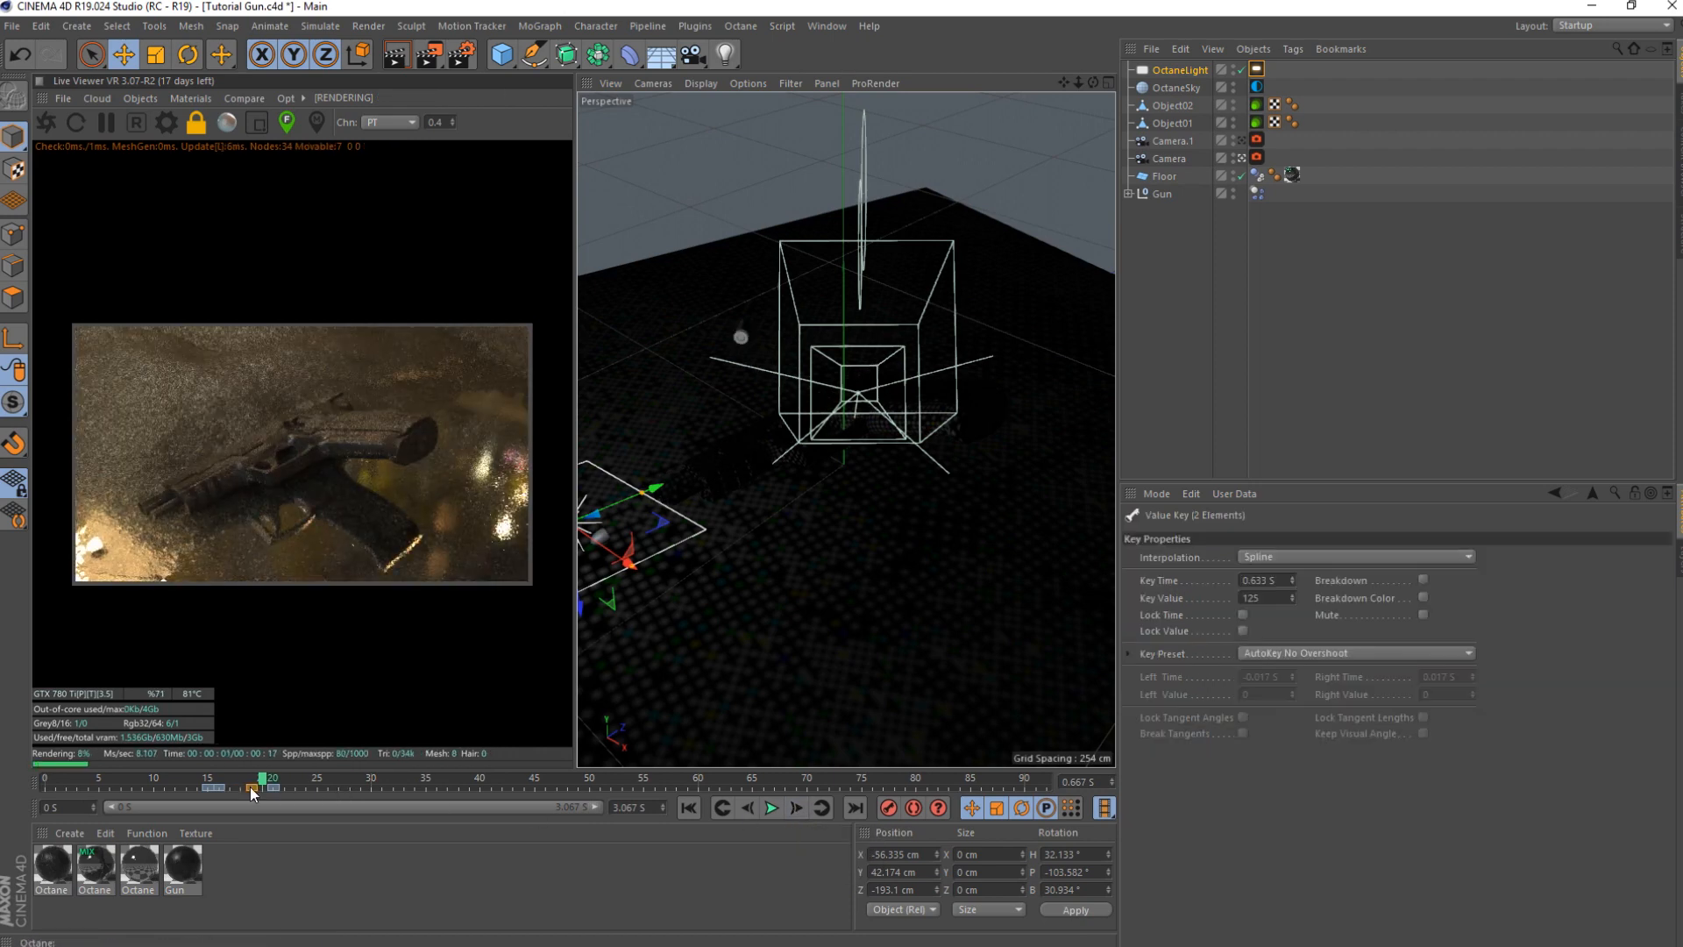
pyautogui.moveTo(274, 789); pyautogui.dragTo(295, 789)
pyautogui.click(239, 789)
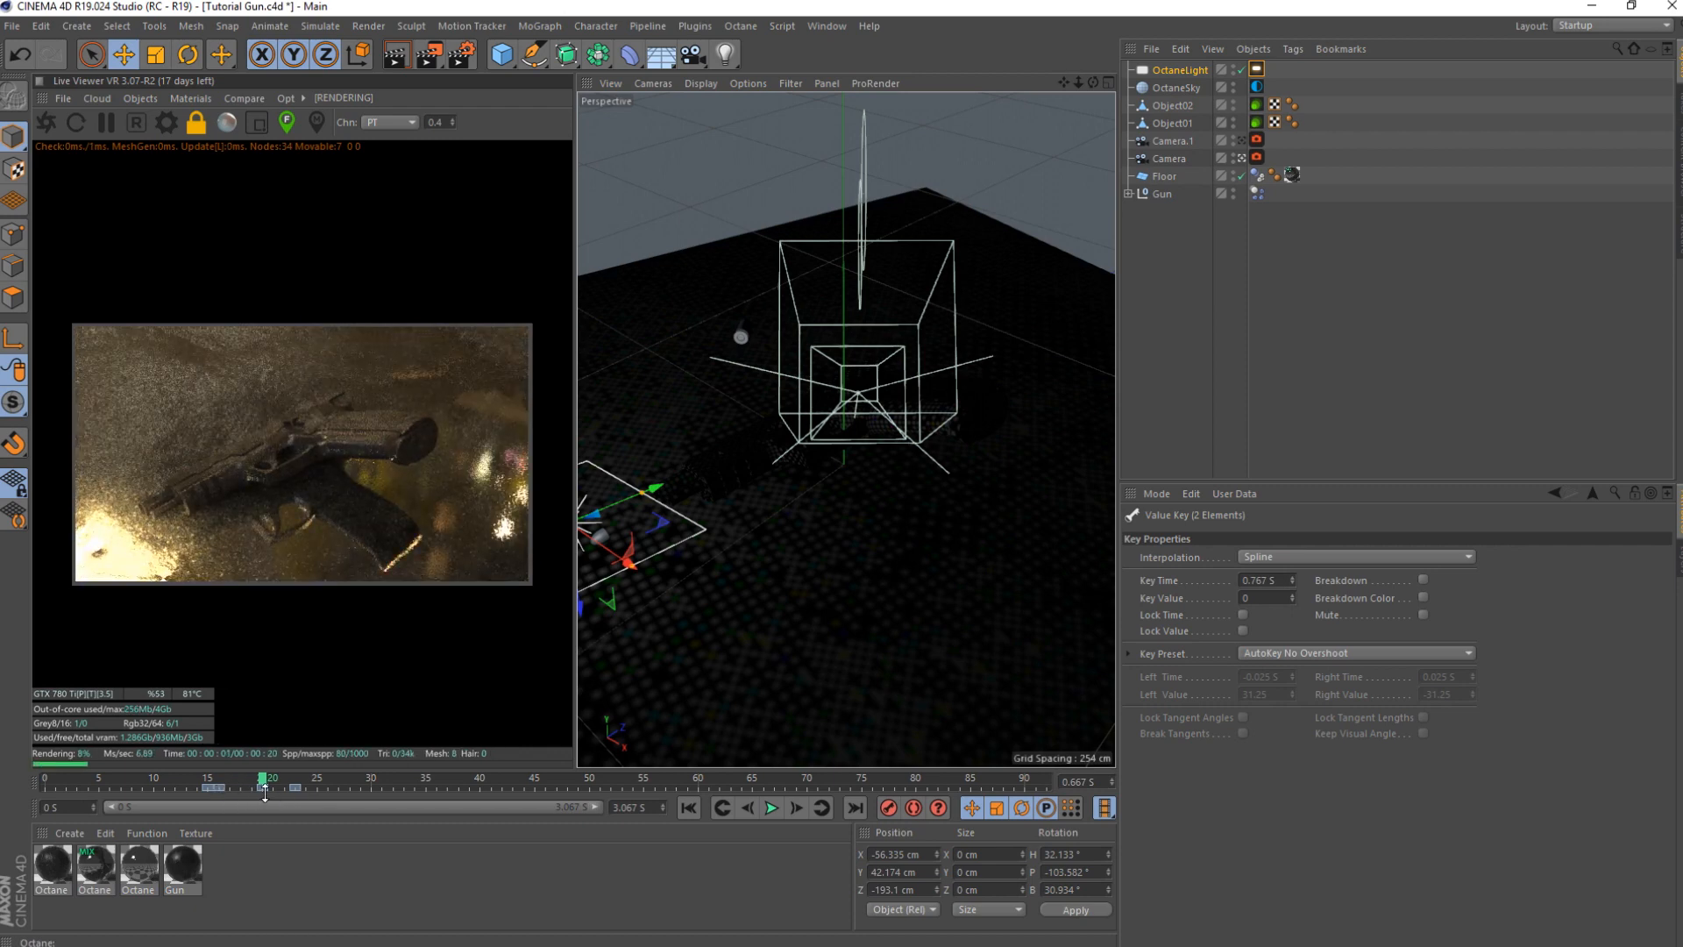
pyautogui.click(249, 789)
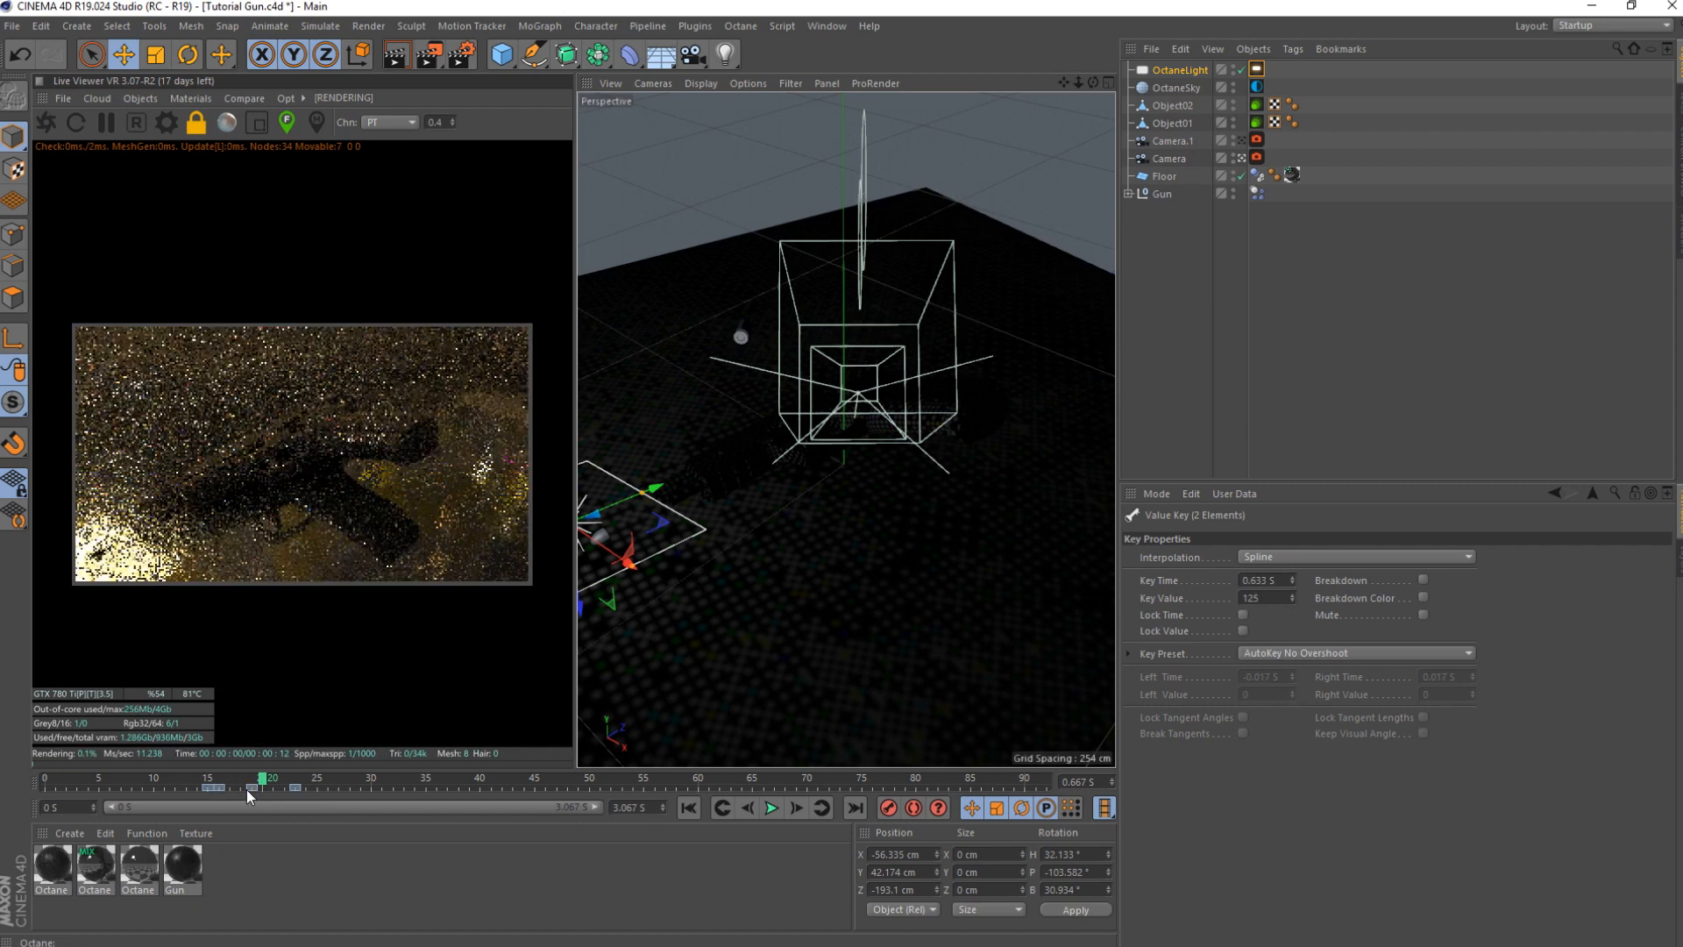
# - Play the retimed animation from frame 0 and scrub through the flash to frame 24
pyautogui.click(770, 808)
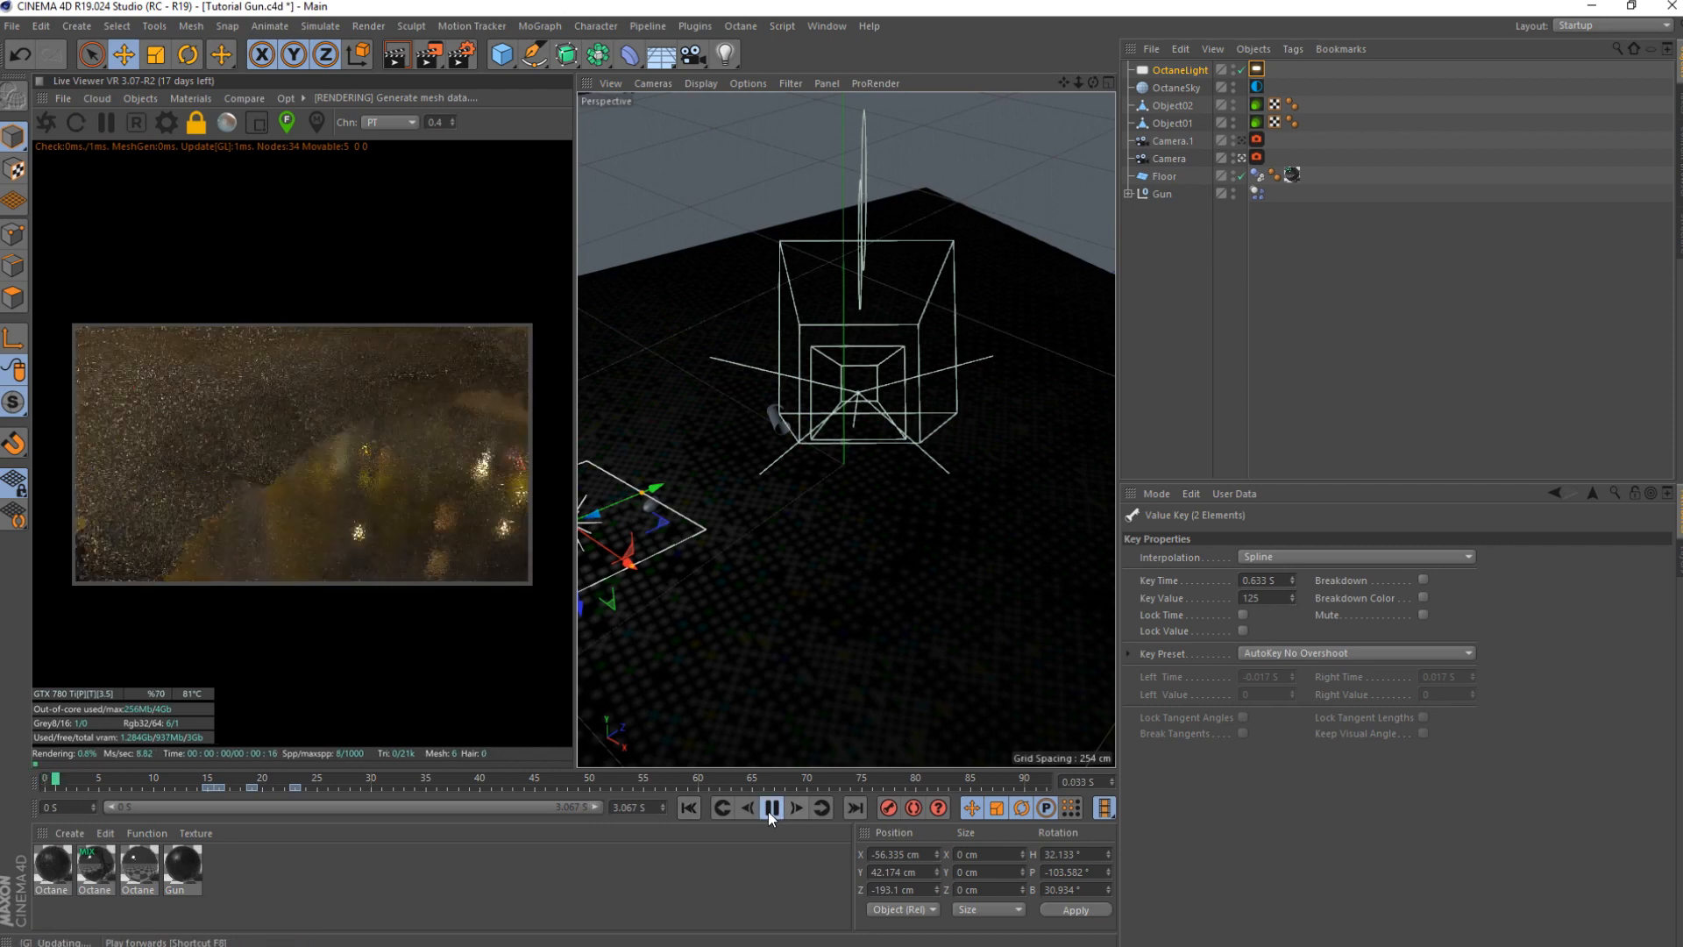
pyautogui.moveTo(198, 779); pyautogui.dragTo(305, 784)
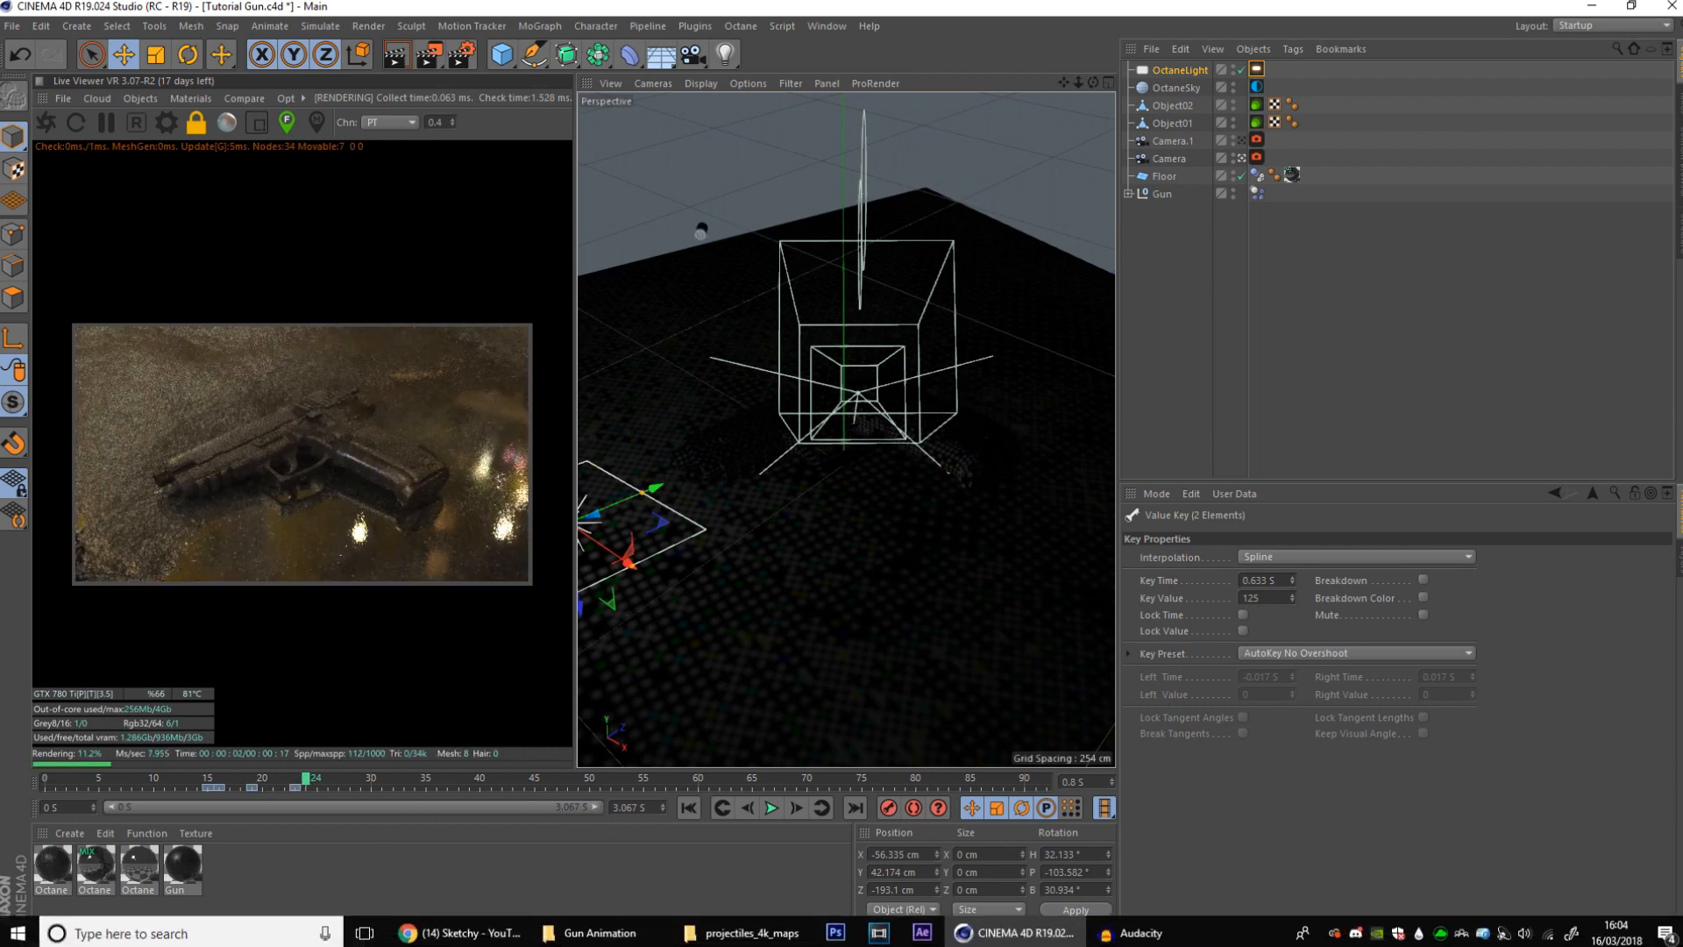
pyautogui.click(1171, 933)
pyautogui.click(1173, 933)
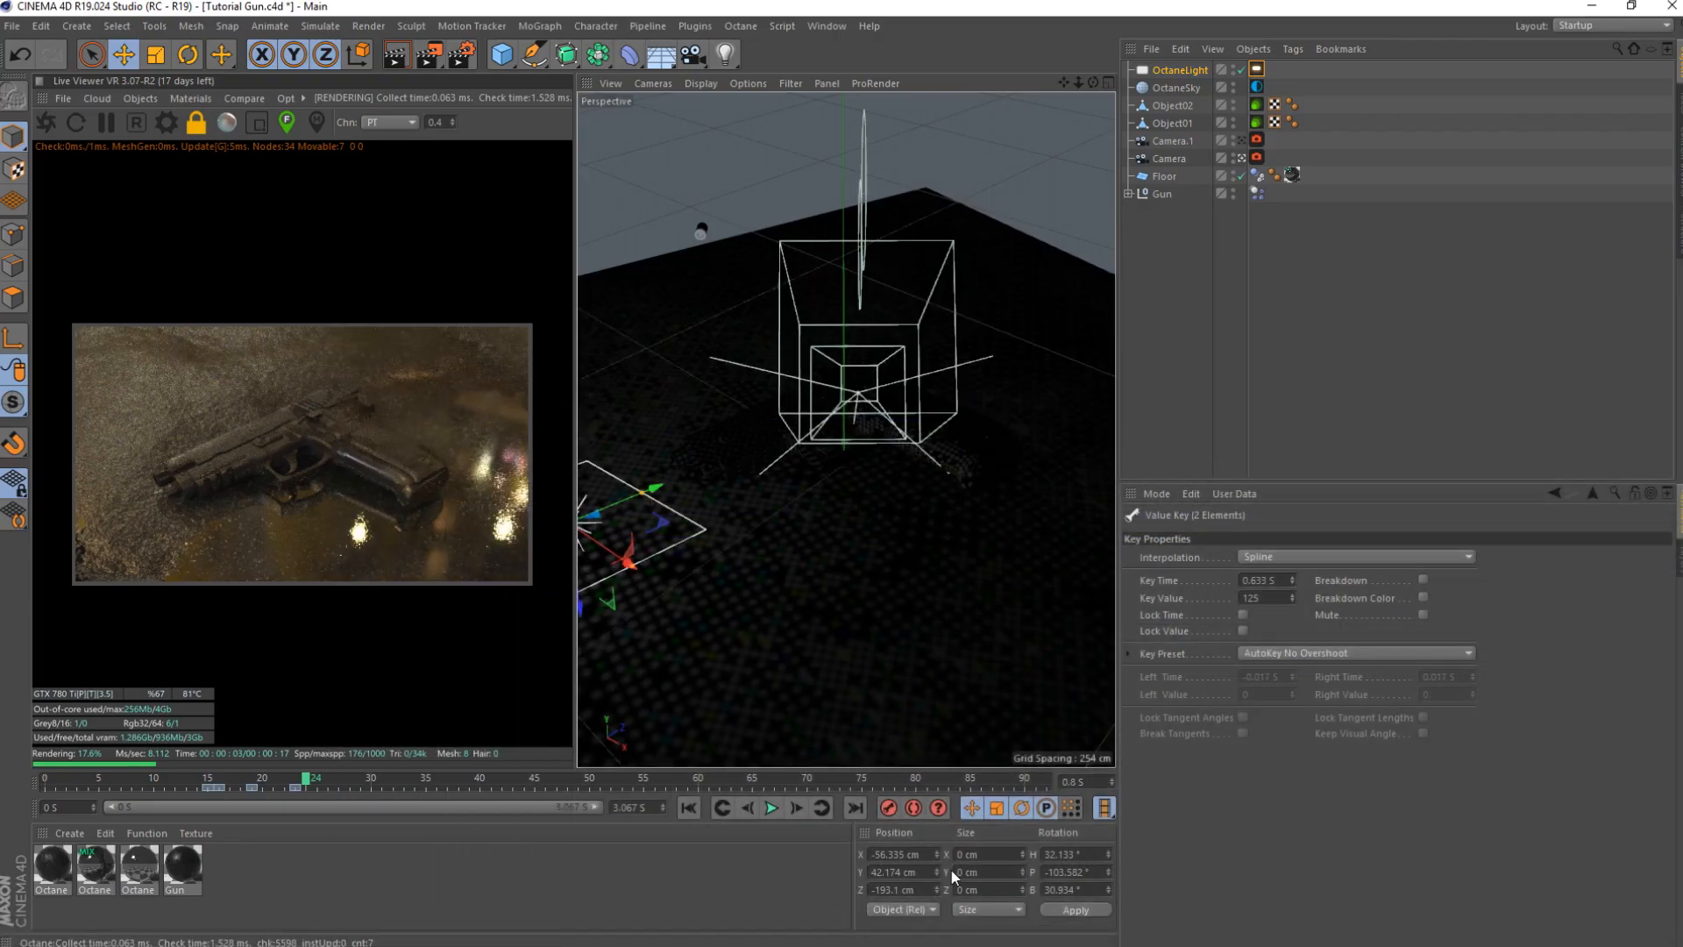
# - Replay the animation twice from frame 0, stopping once at frame 20 and once at frame 42, with the keyframes deselected
pyautogui.click(685, 808)
pyautogui.click(770, 810)
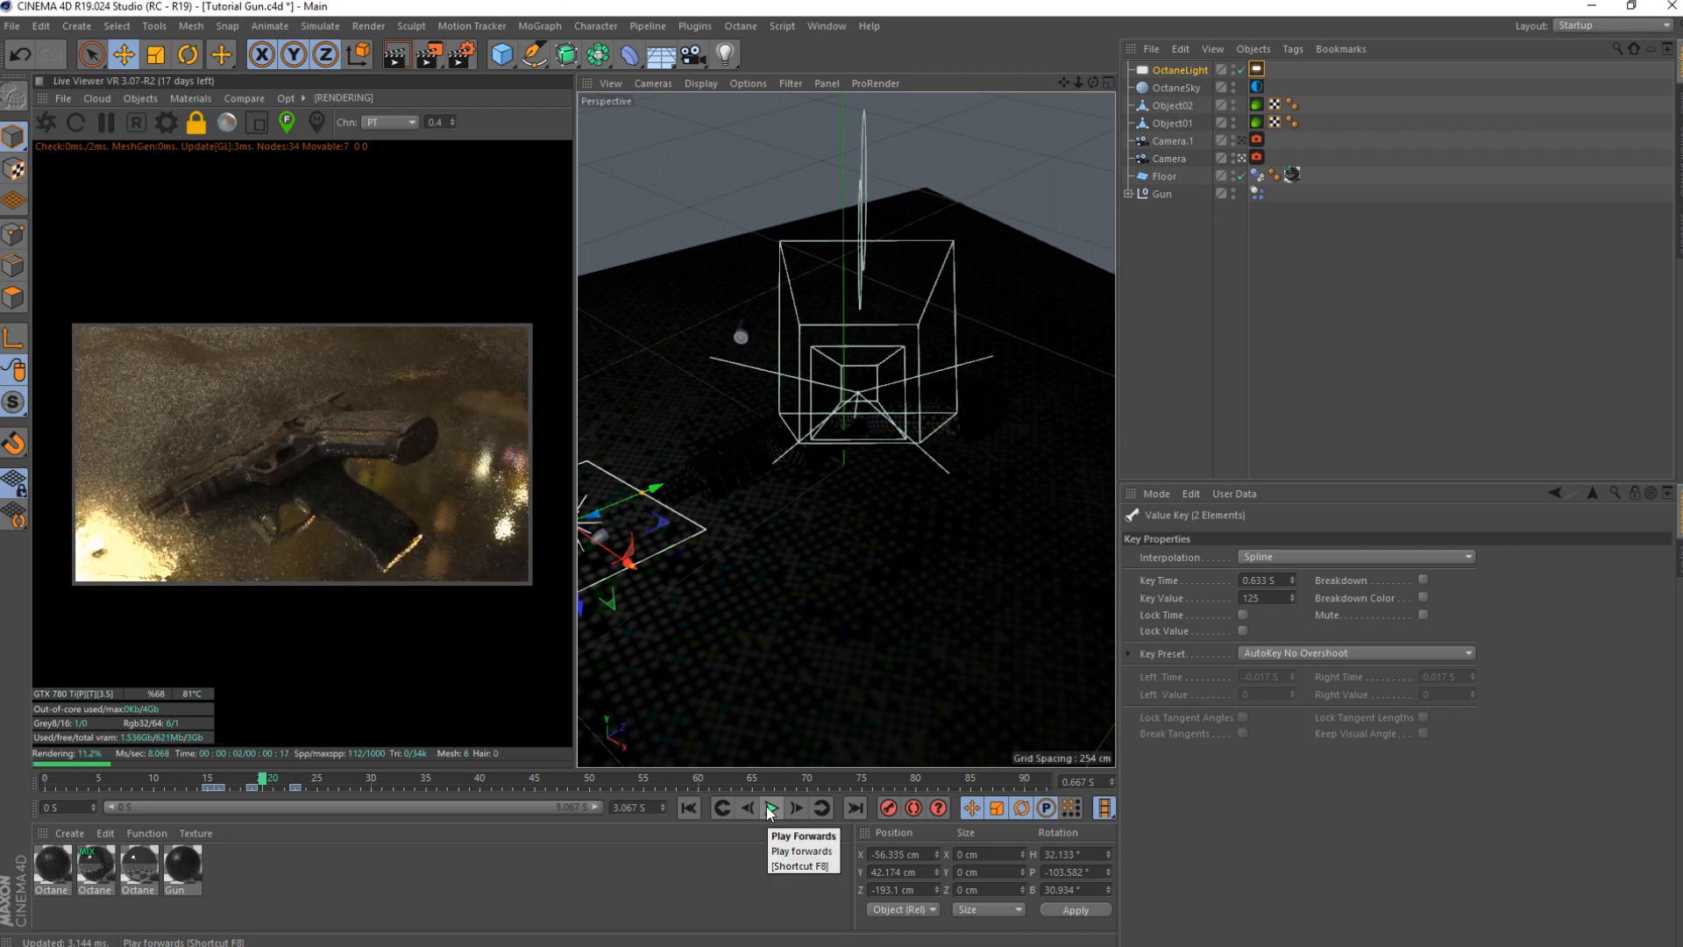
pyautogui.click(610, 871)
pyautogui.click(688, 807)
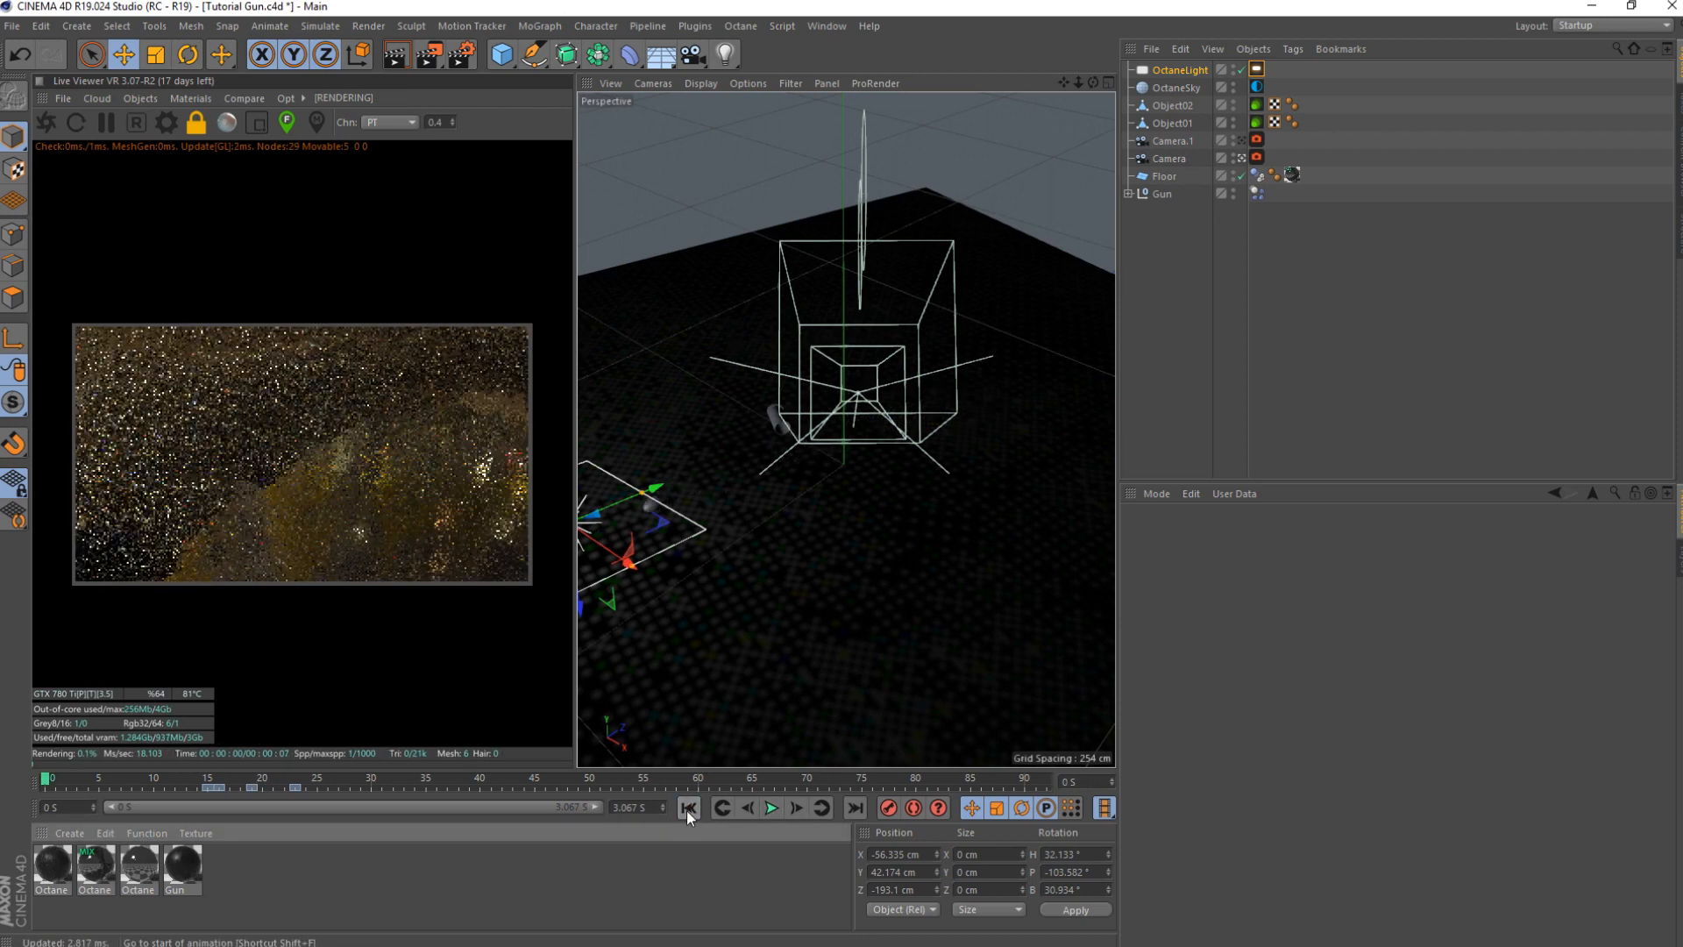
pyautogui.click(771, 807)
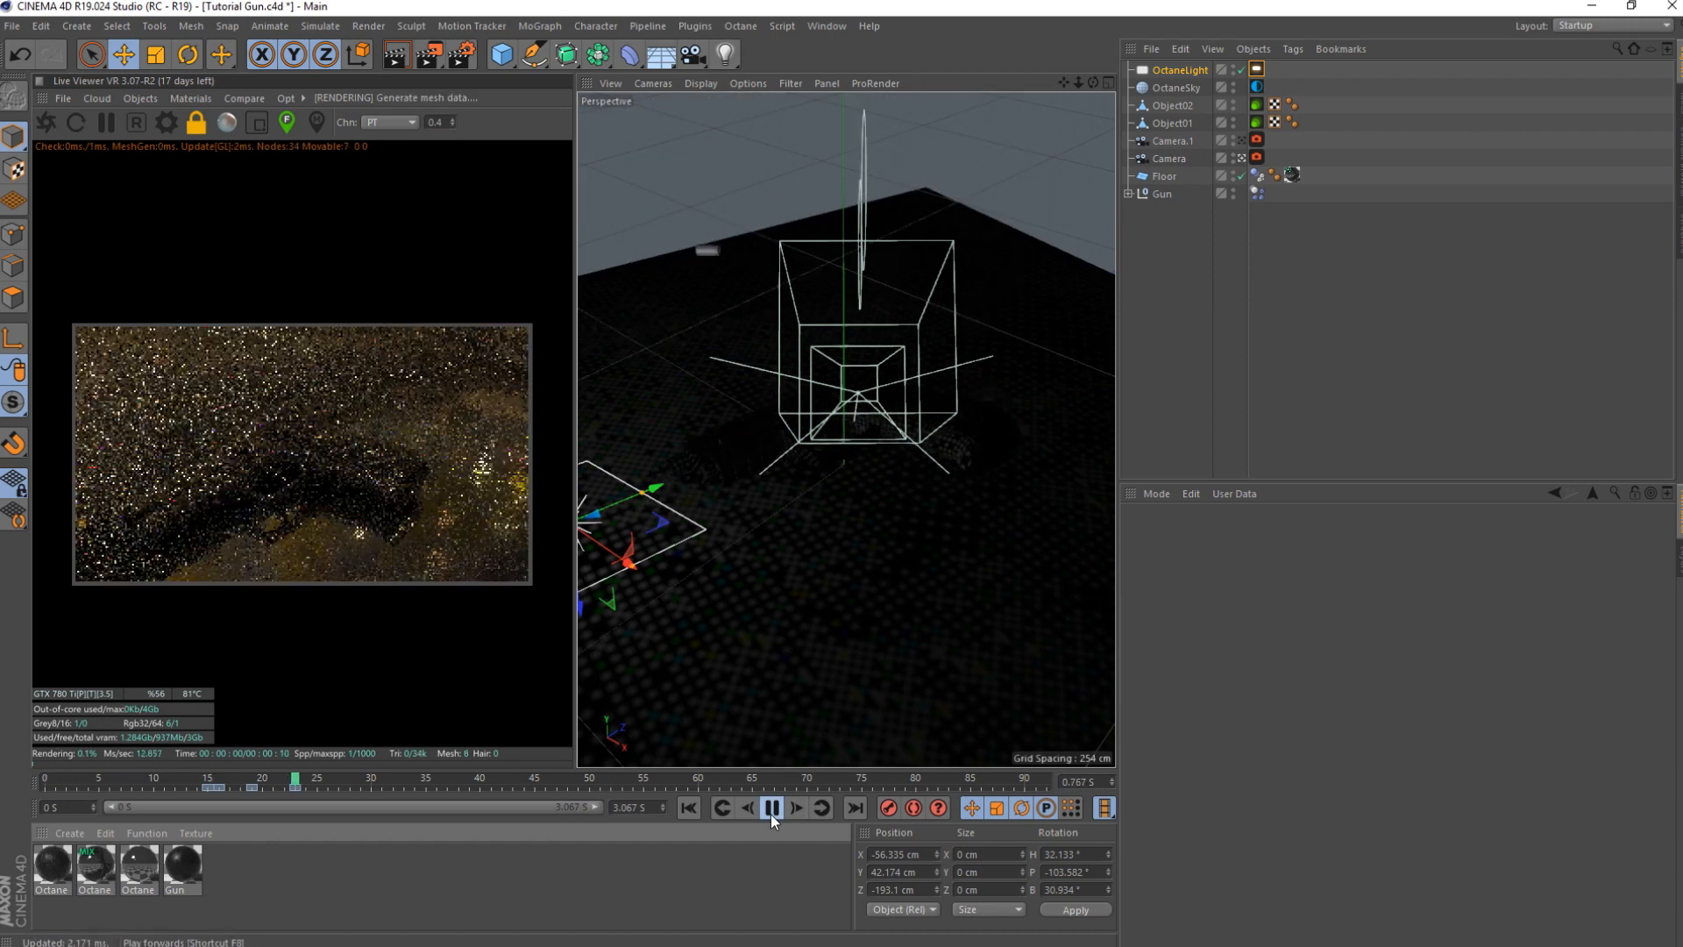
pyautogui.click(771, 811)
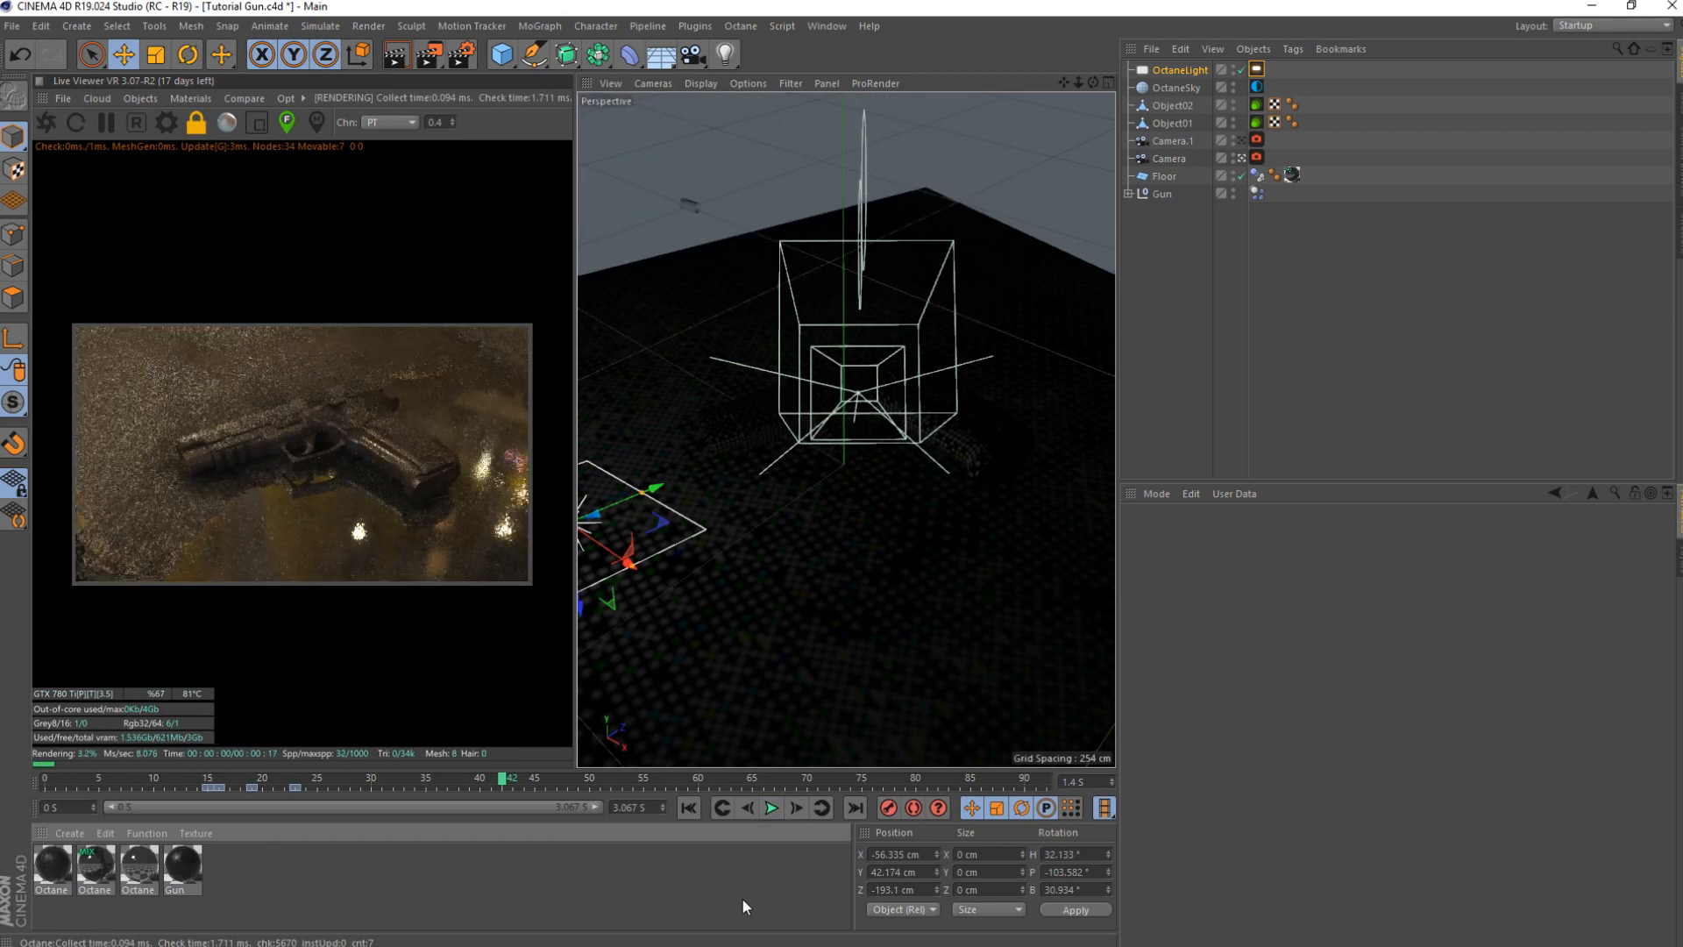
# - Create a new Octane material and rename it Bullet
pyautogui.click(65, 832)
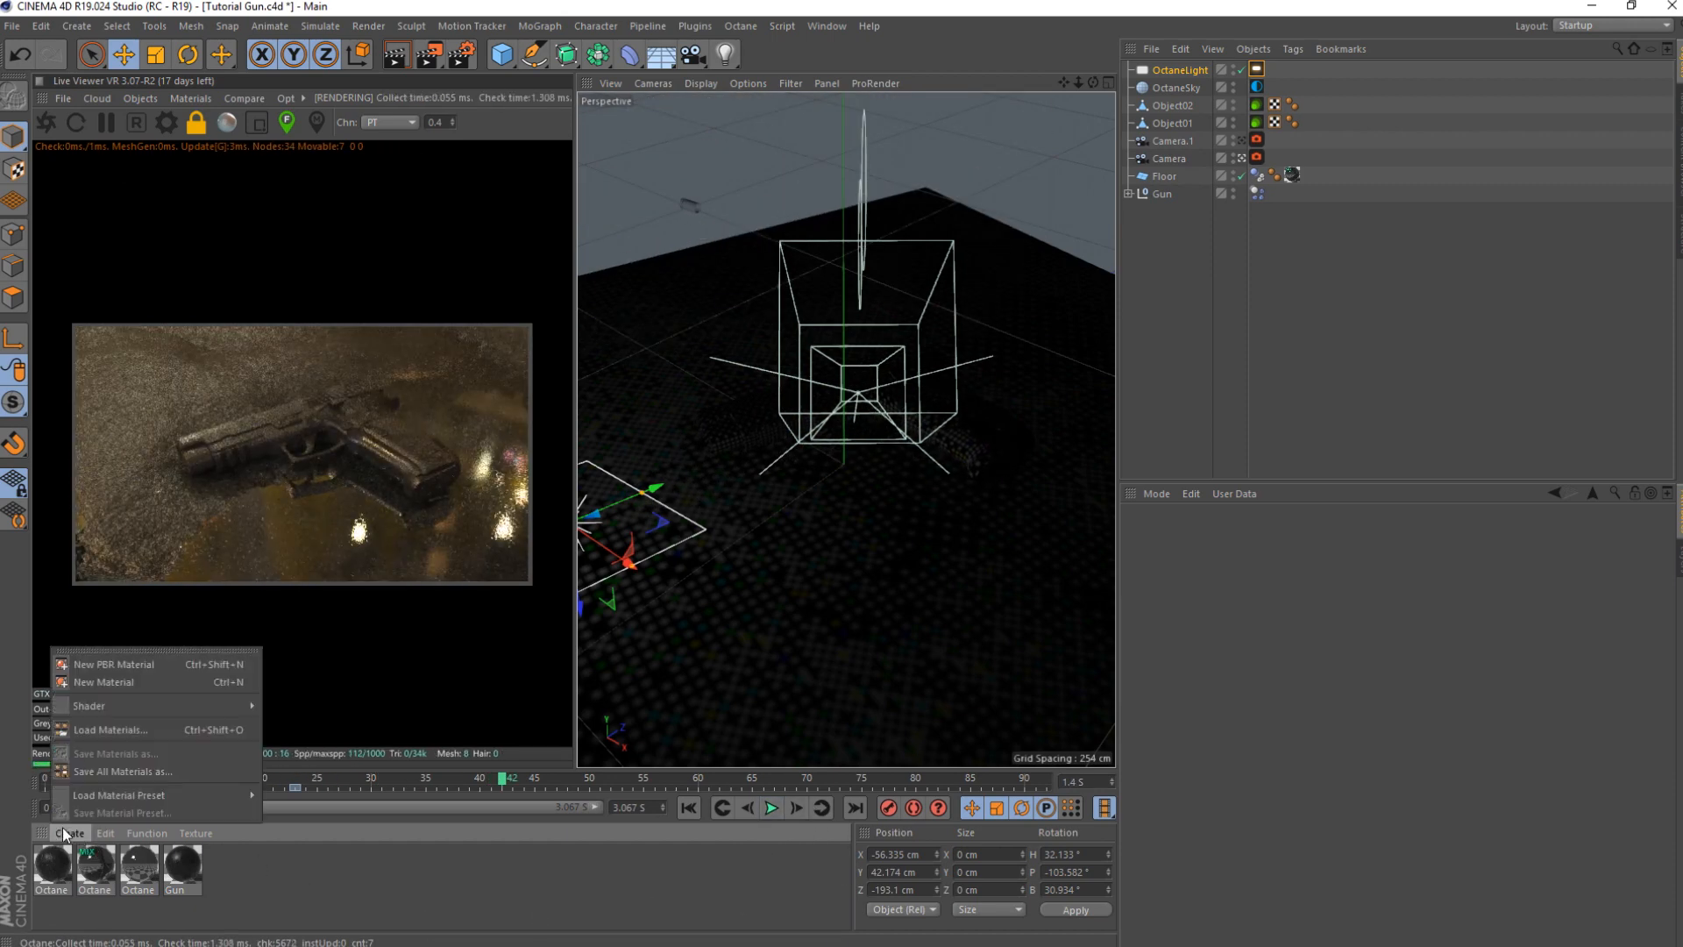
pyautogui.moveTo(89, 706)
pyautogui.moveTo(386, 673)
pyautogui.click(454, 670)
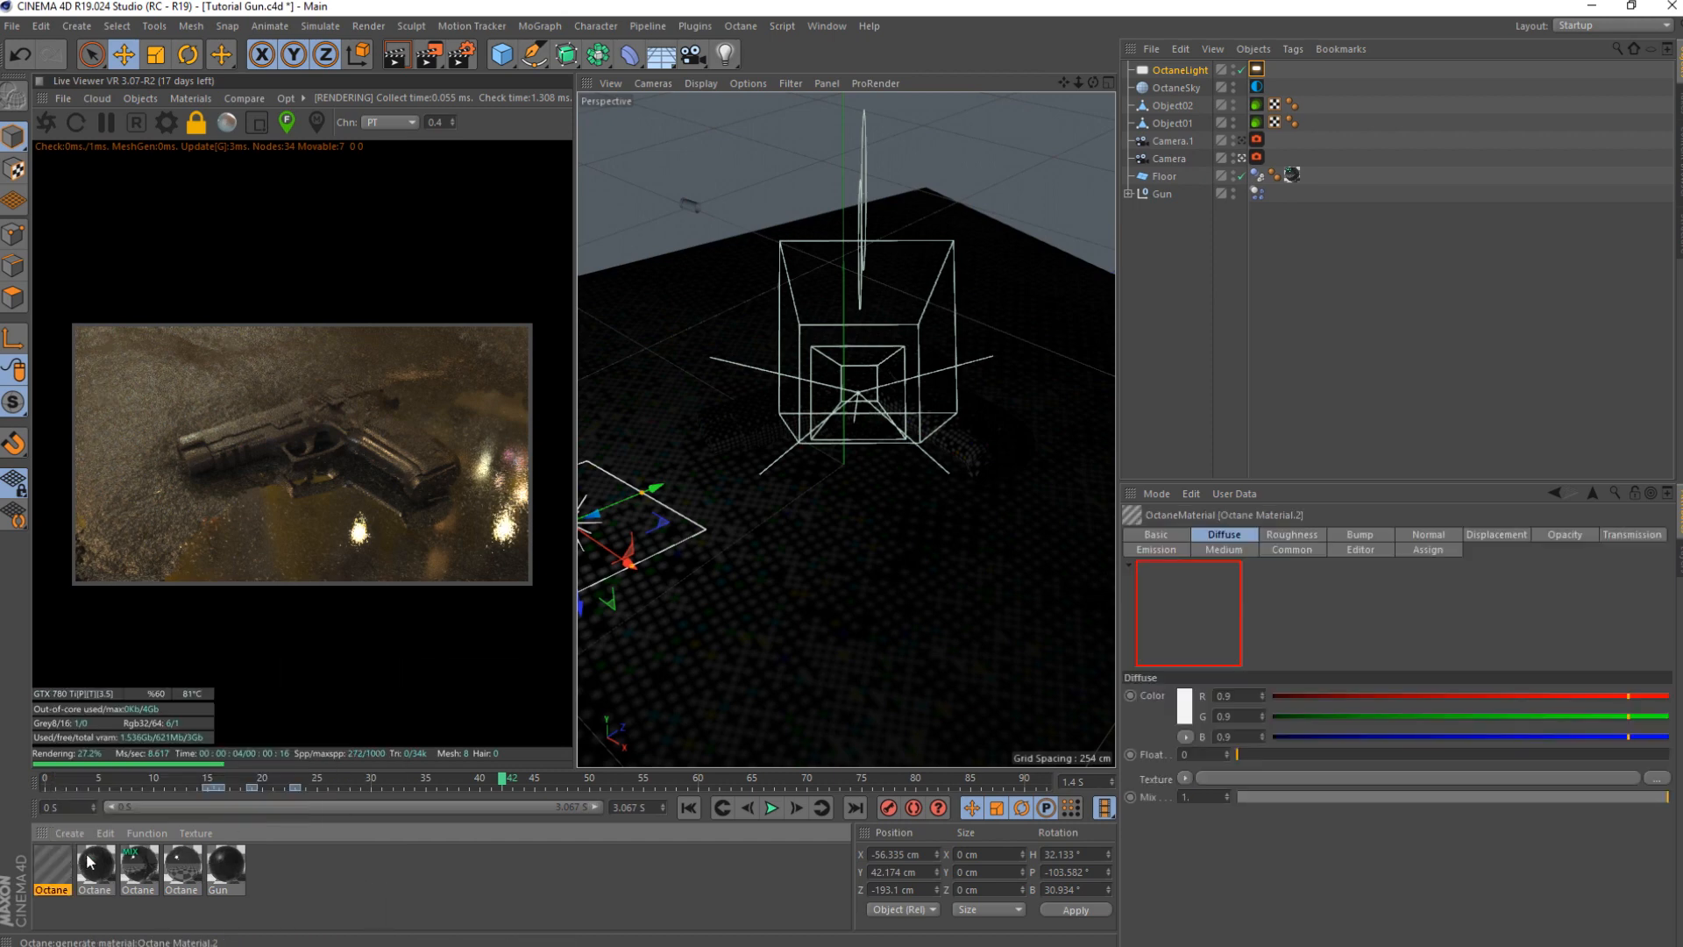
pyautogui.write('Bullet')
pyautogui.press('Return')
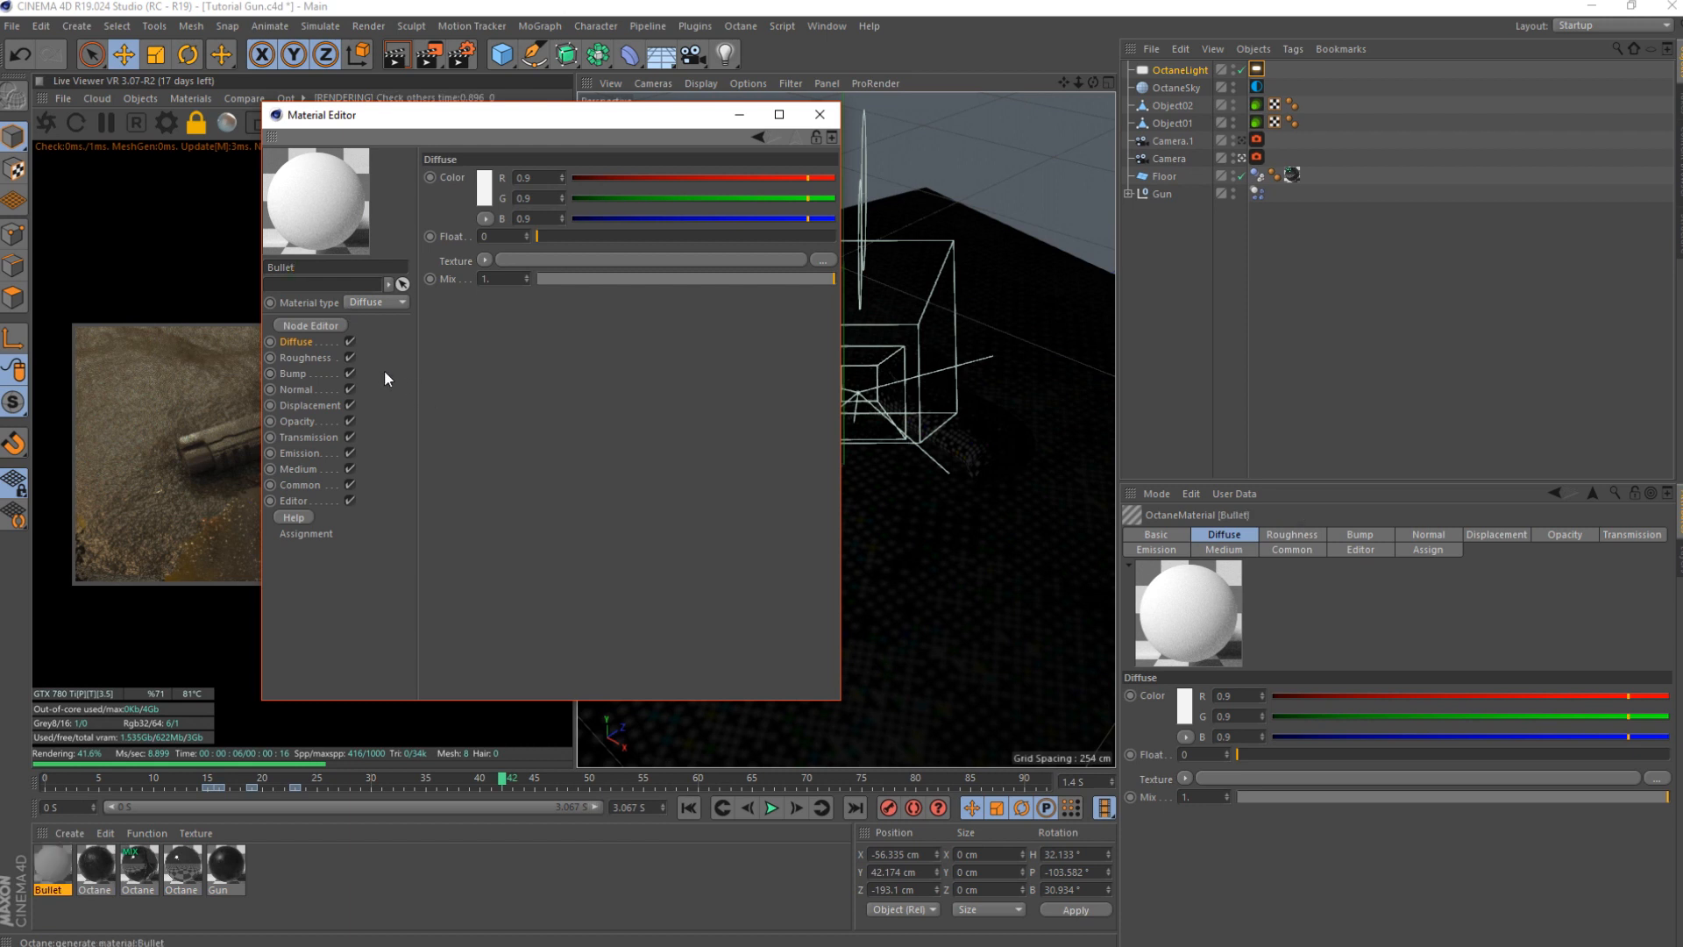
# - Add an Octane ImageTexture to the Bullet material's diffuse channel and open its shader settings
pyautogui.click(484, 260)
pyautogui.moveTo(549, 609)
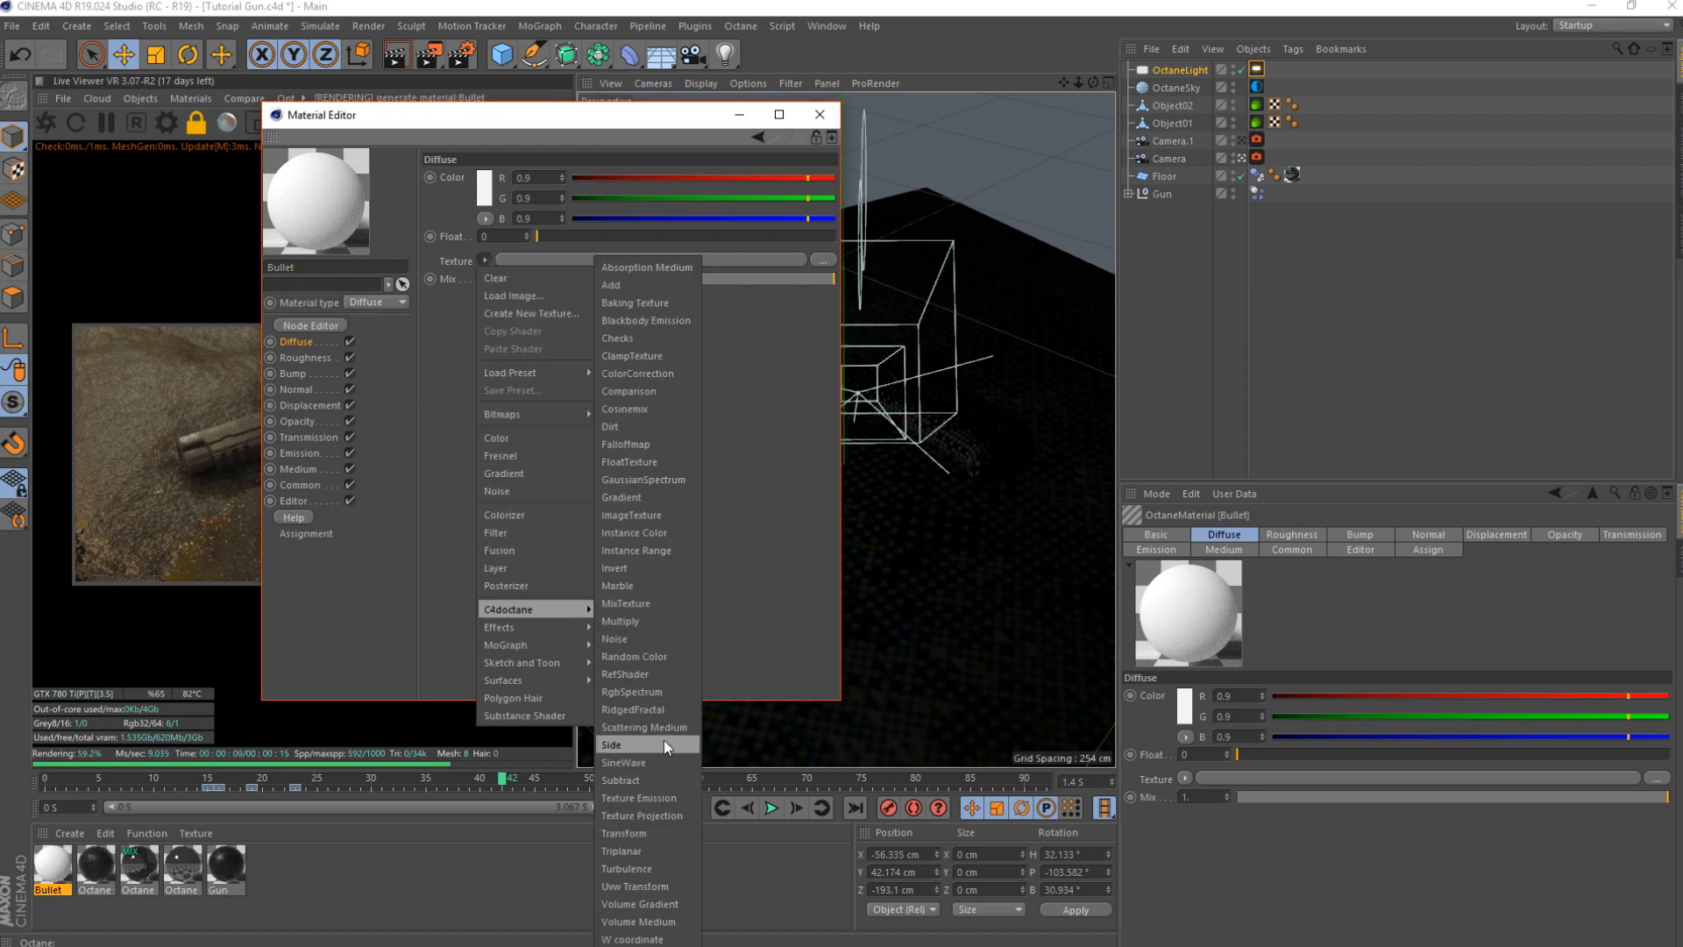
pyautogui.click(633, 515)
pyautogui.click(754, 259)
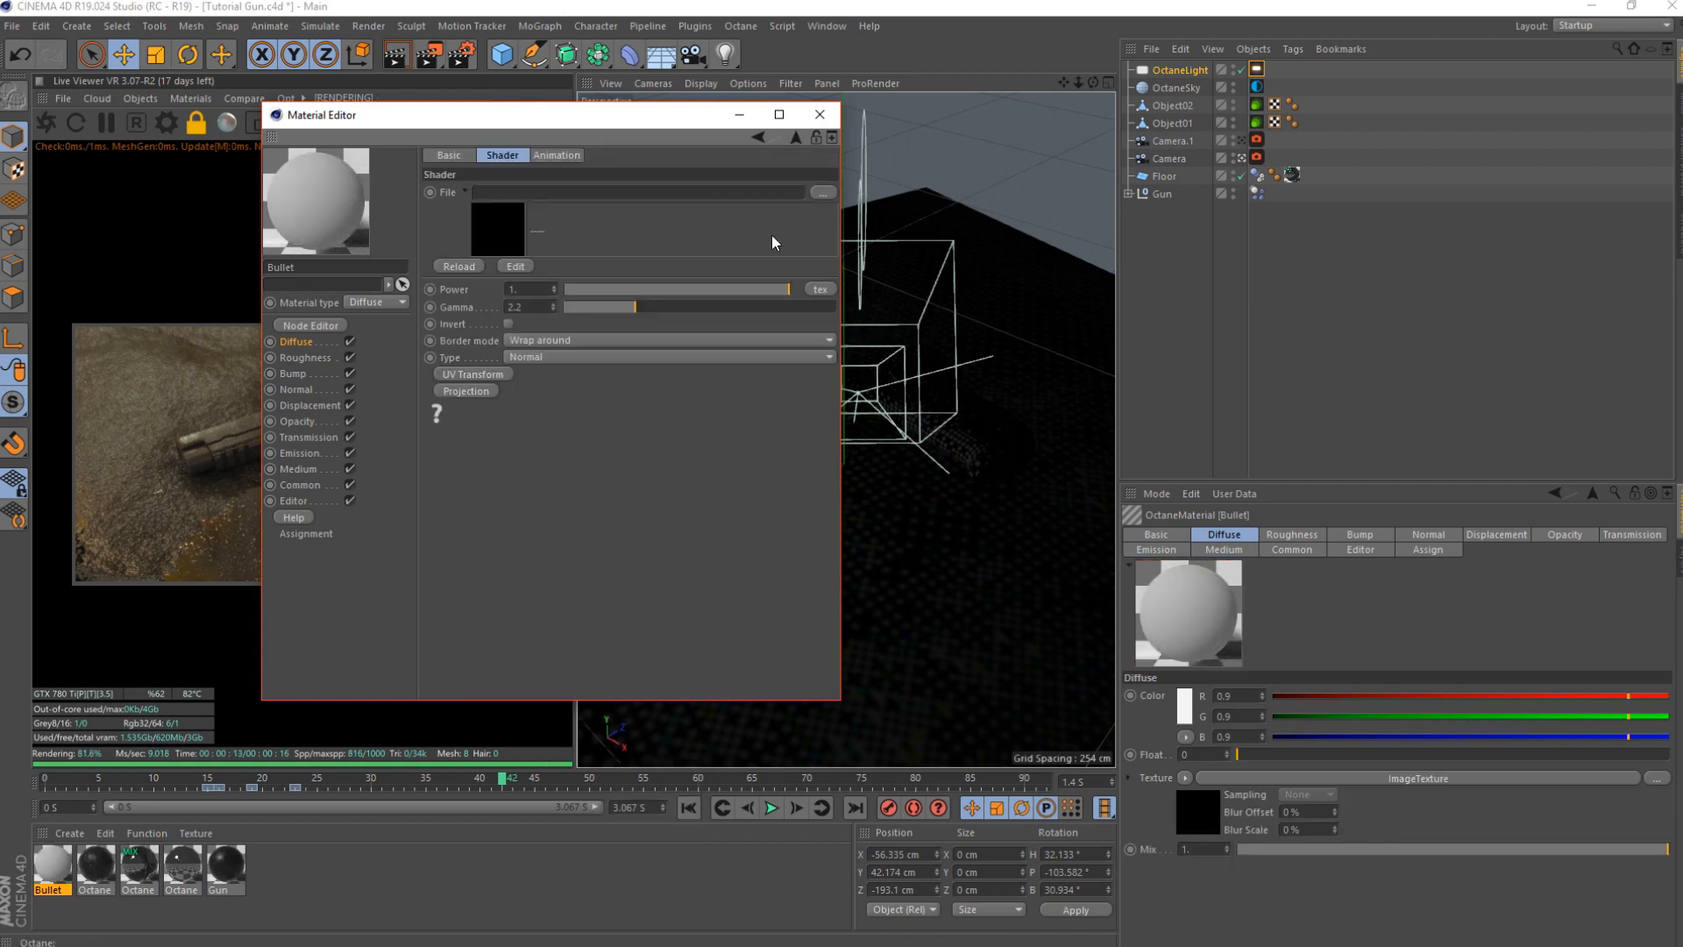
# - Load 45mm_diffuse_noAO from the Projectiles_alternate_maps folder as the Bullet image file, and open the other new Octane material for editing
pyautogui.click(584, 933)
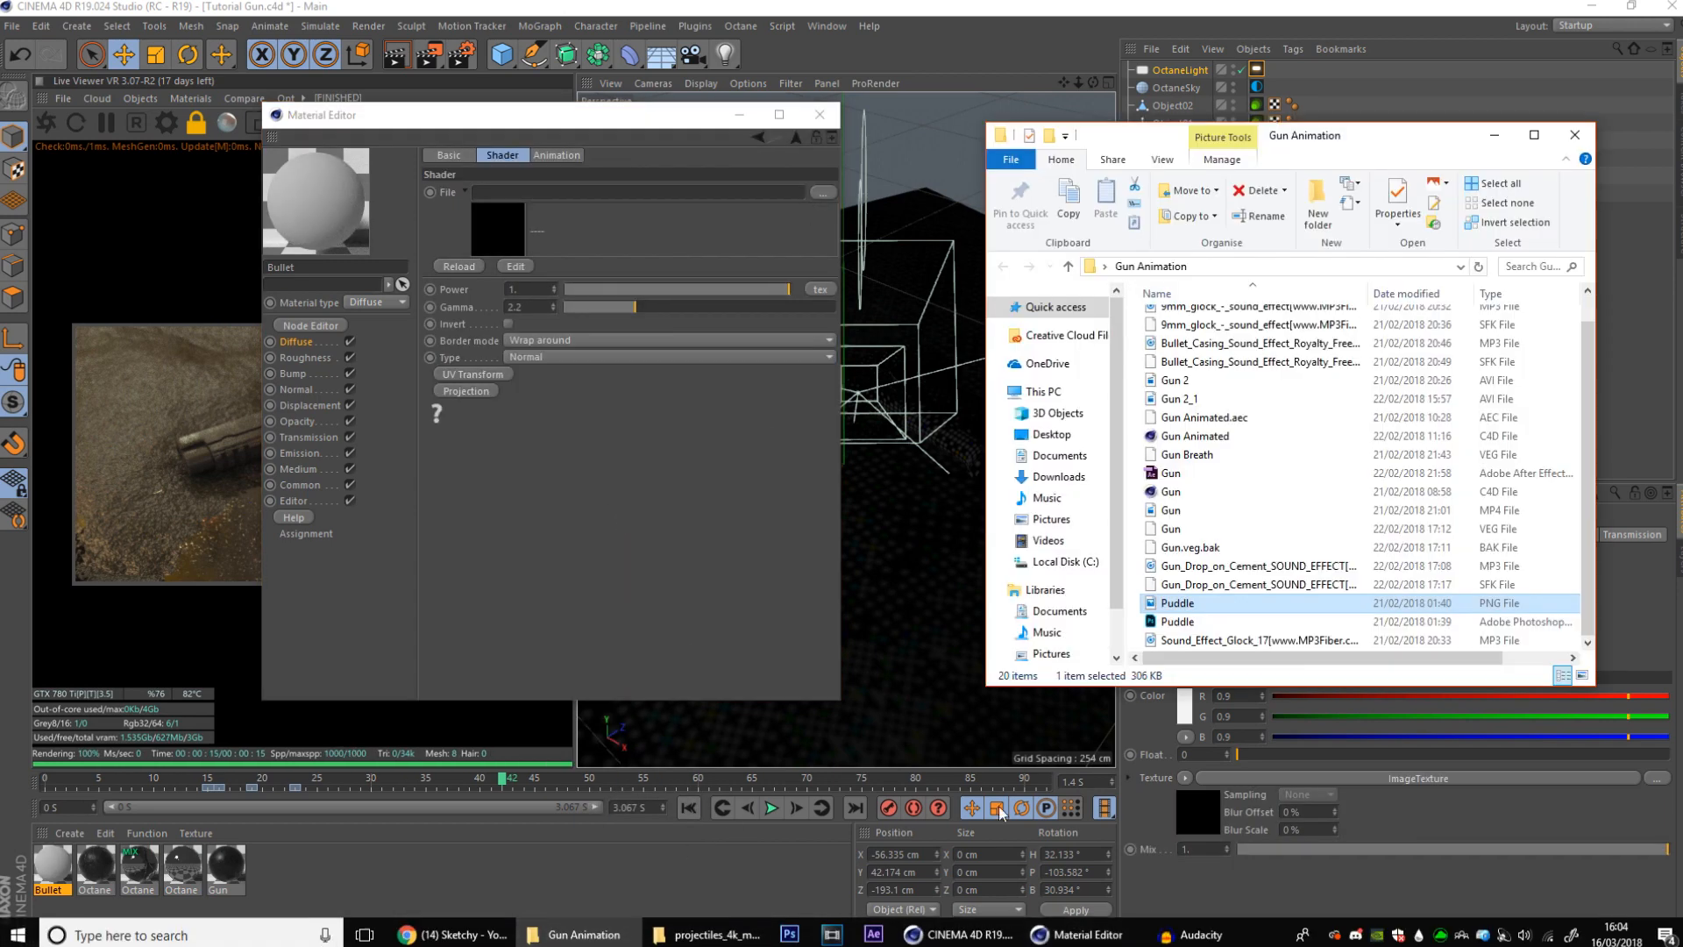
pyautogui.click(706, 933)
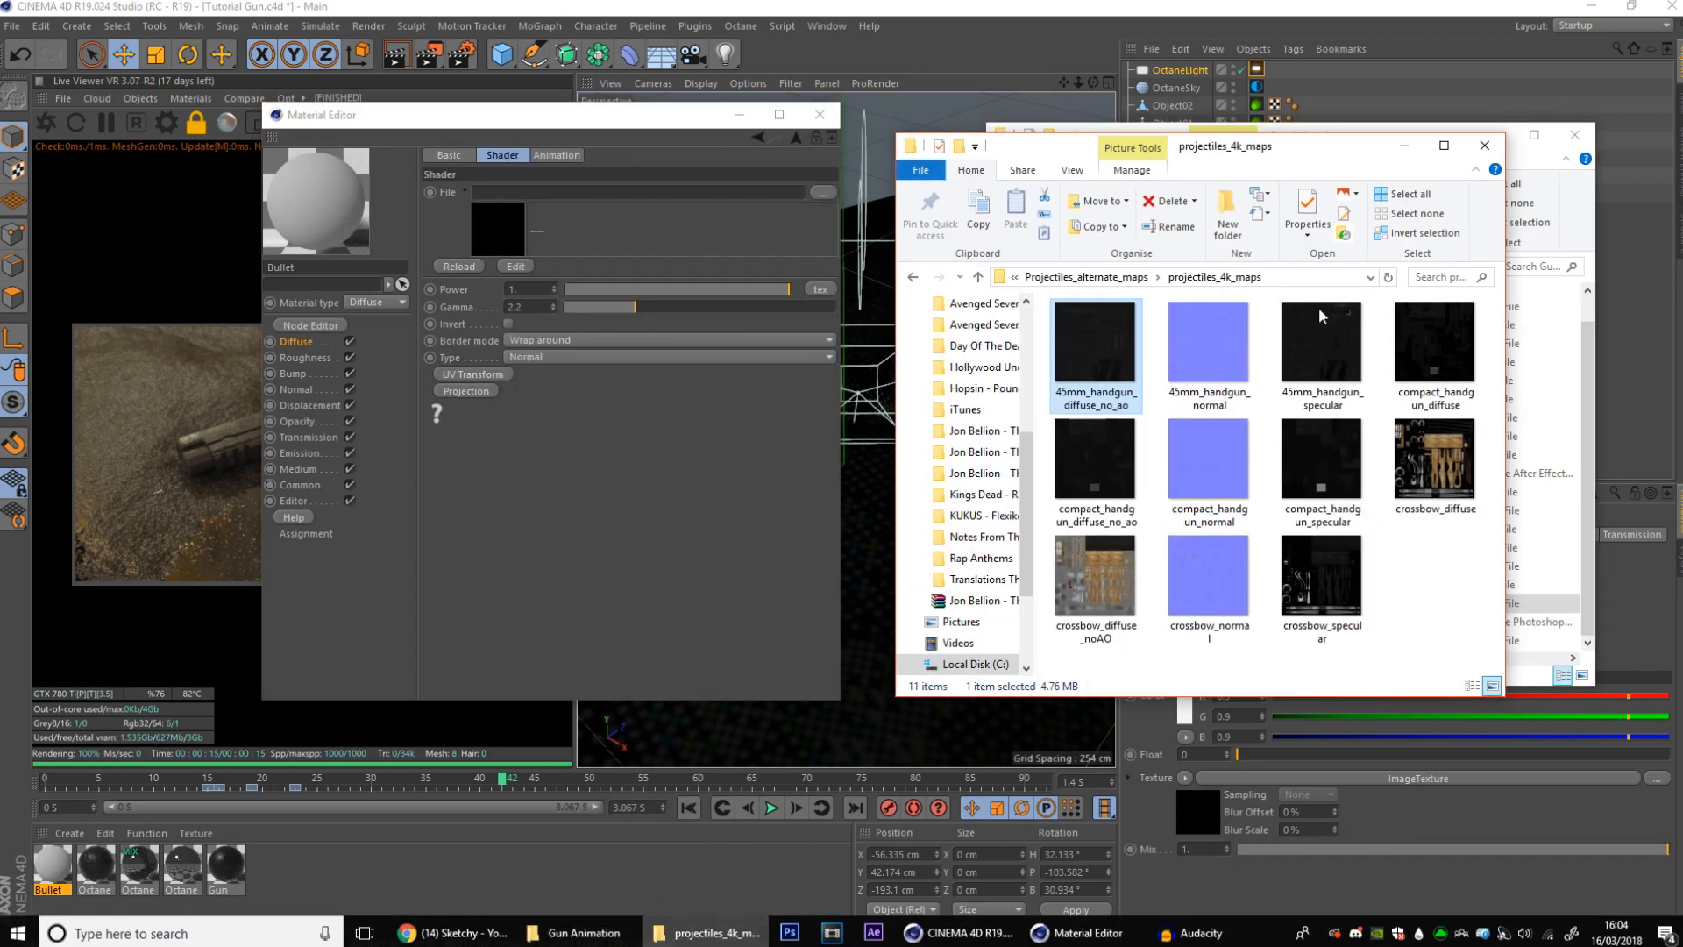
pyautogui.click(1575, 134)
pyautogui.click(916, 277)
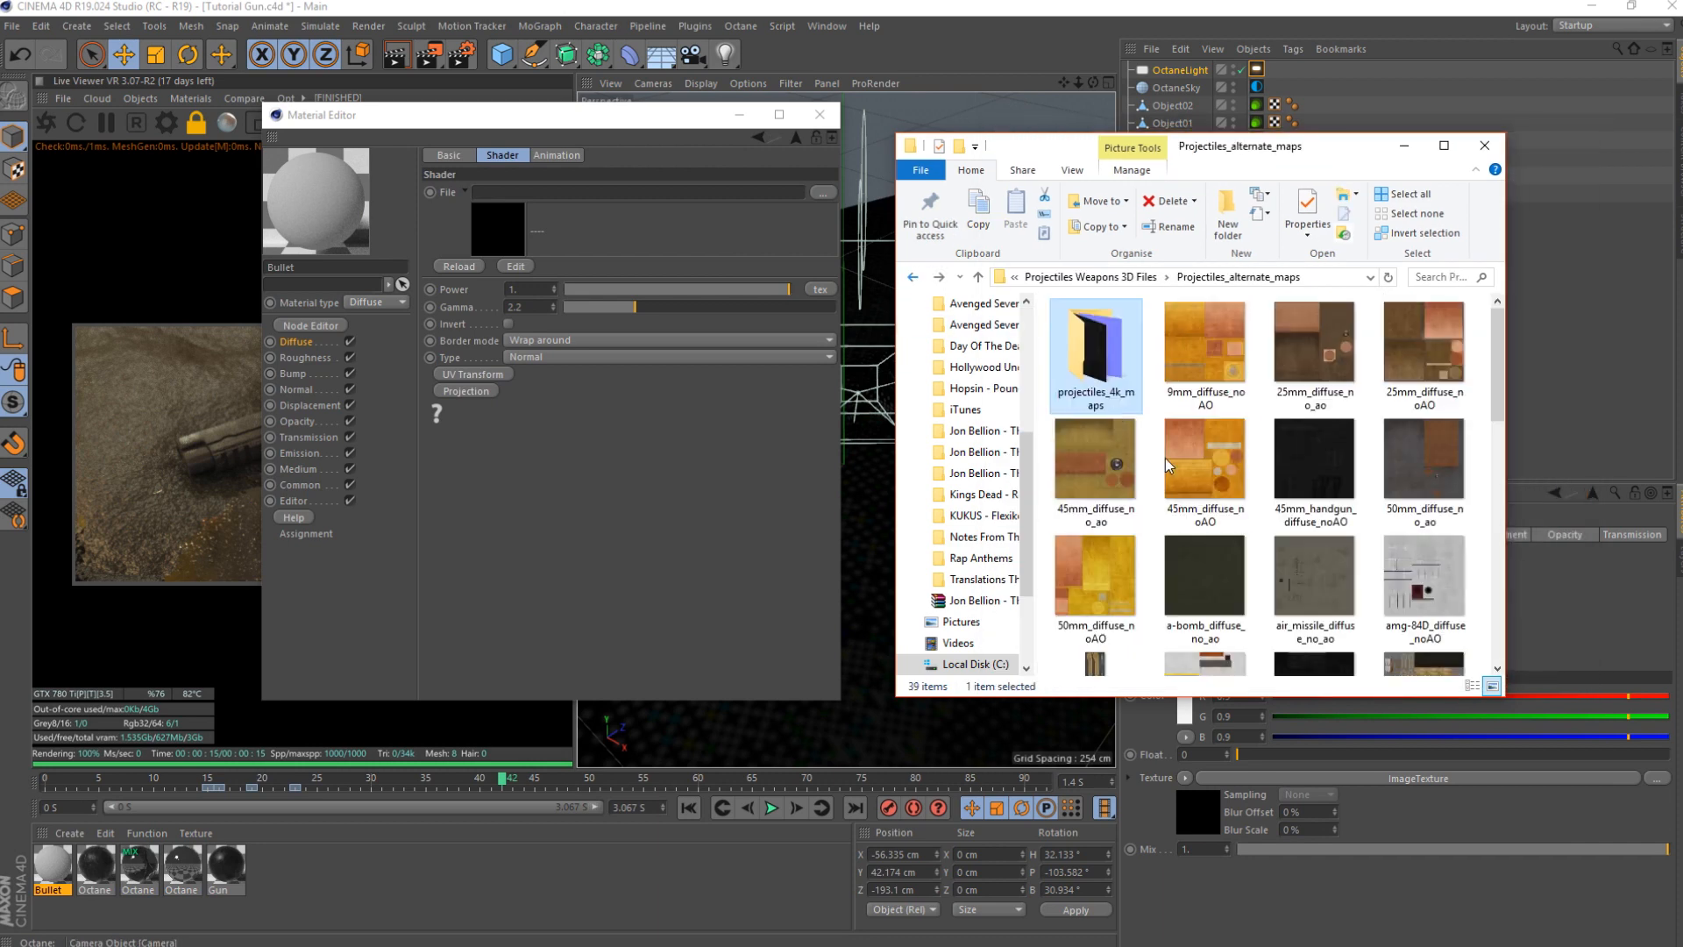
pyautogui.click(1236, 482)
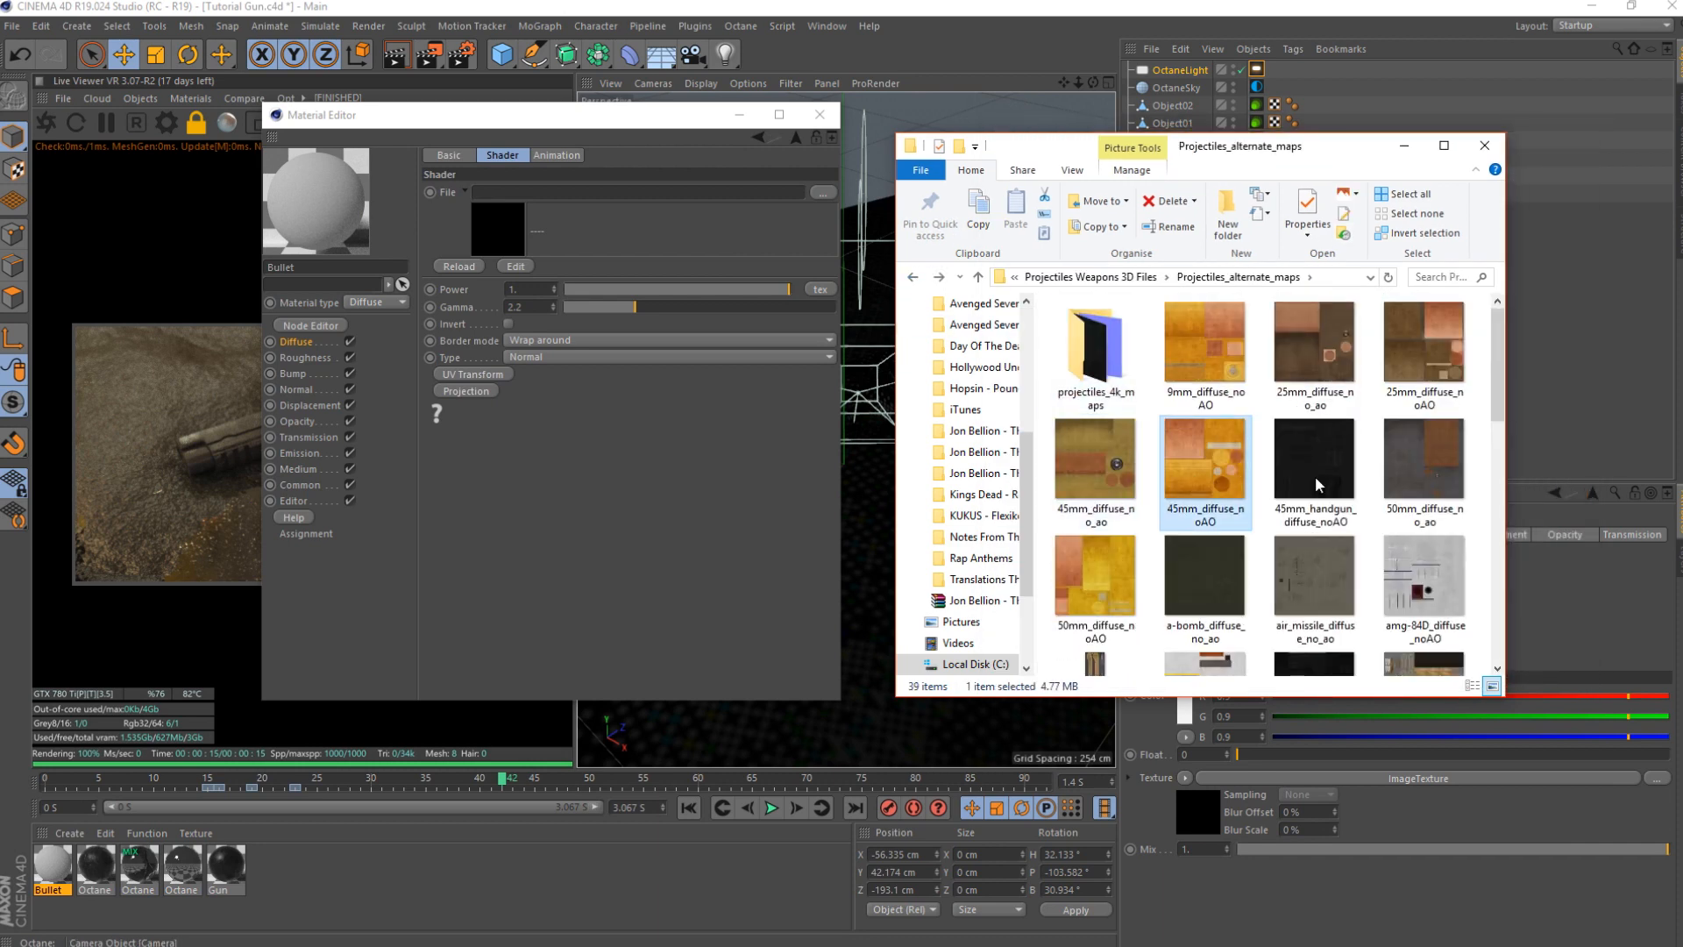
pyautogui.moveTo(1228, 480); pyautogui.dragTo(614, 194)
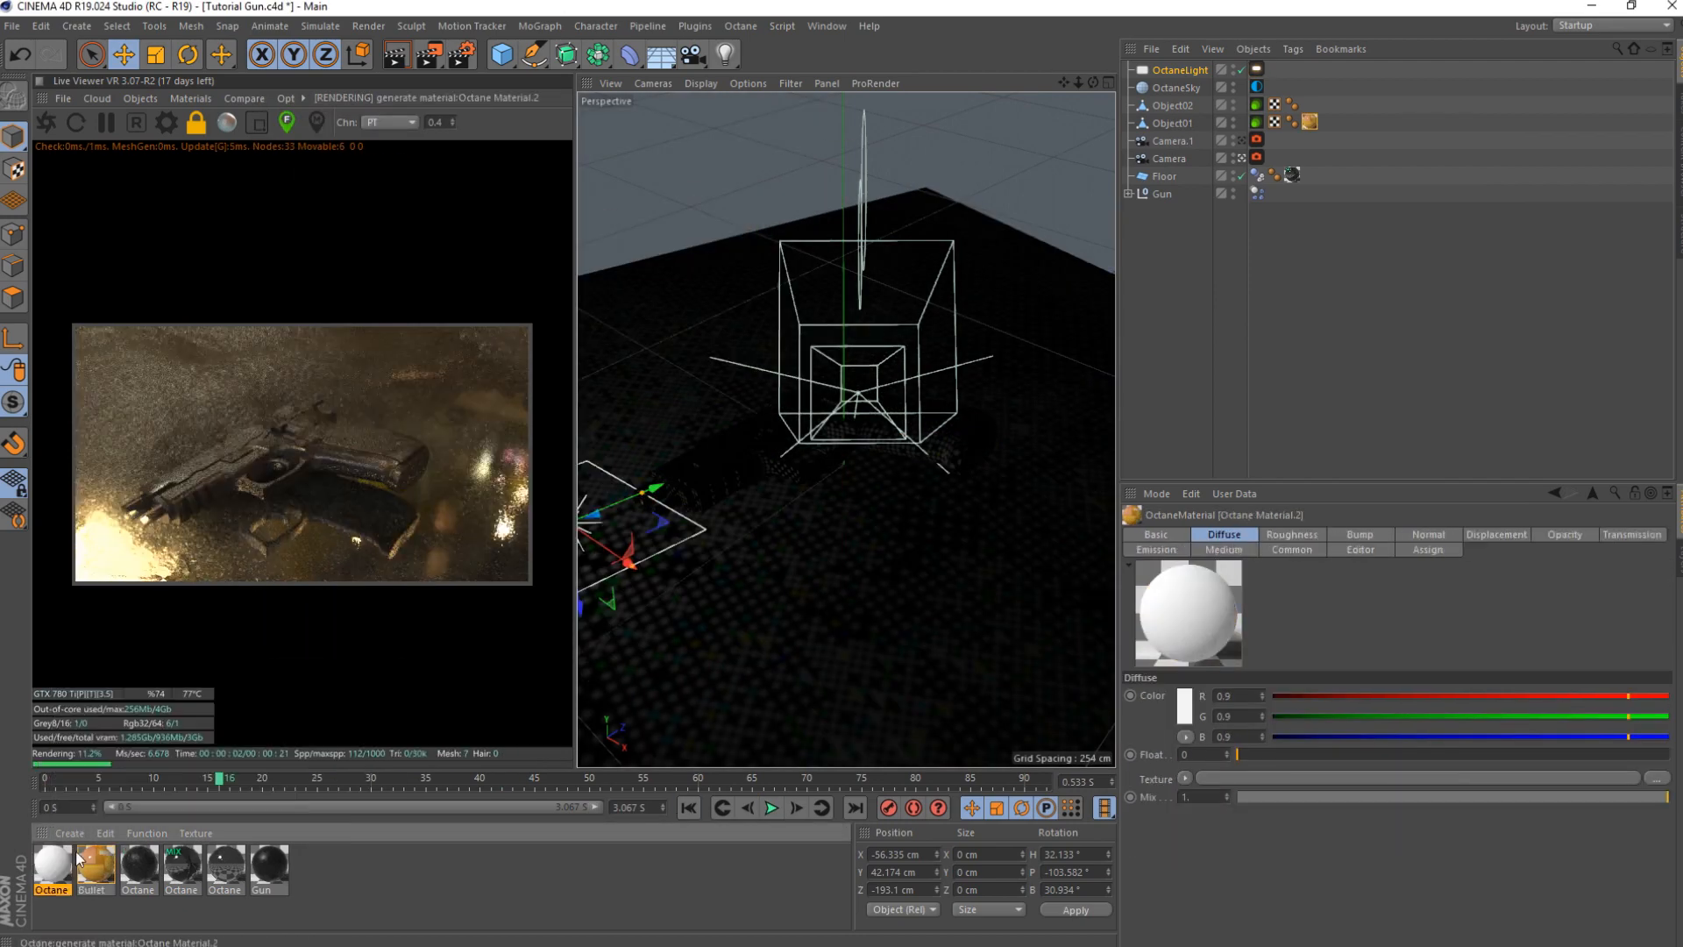
pyautogui.doubleClick(52, 863)
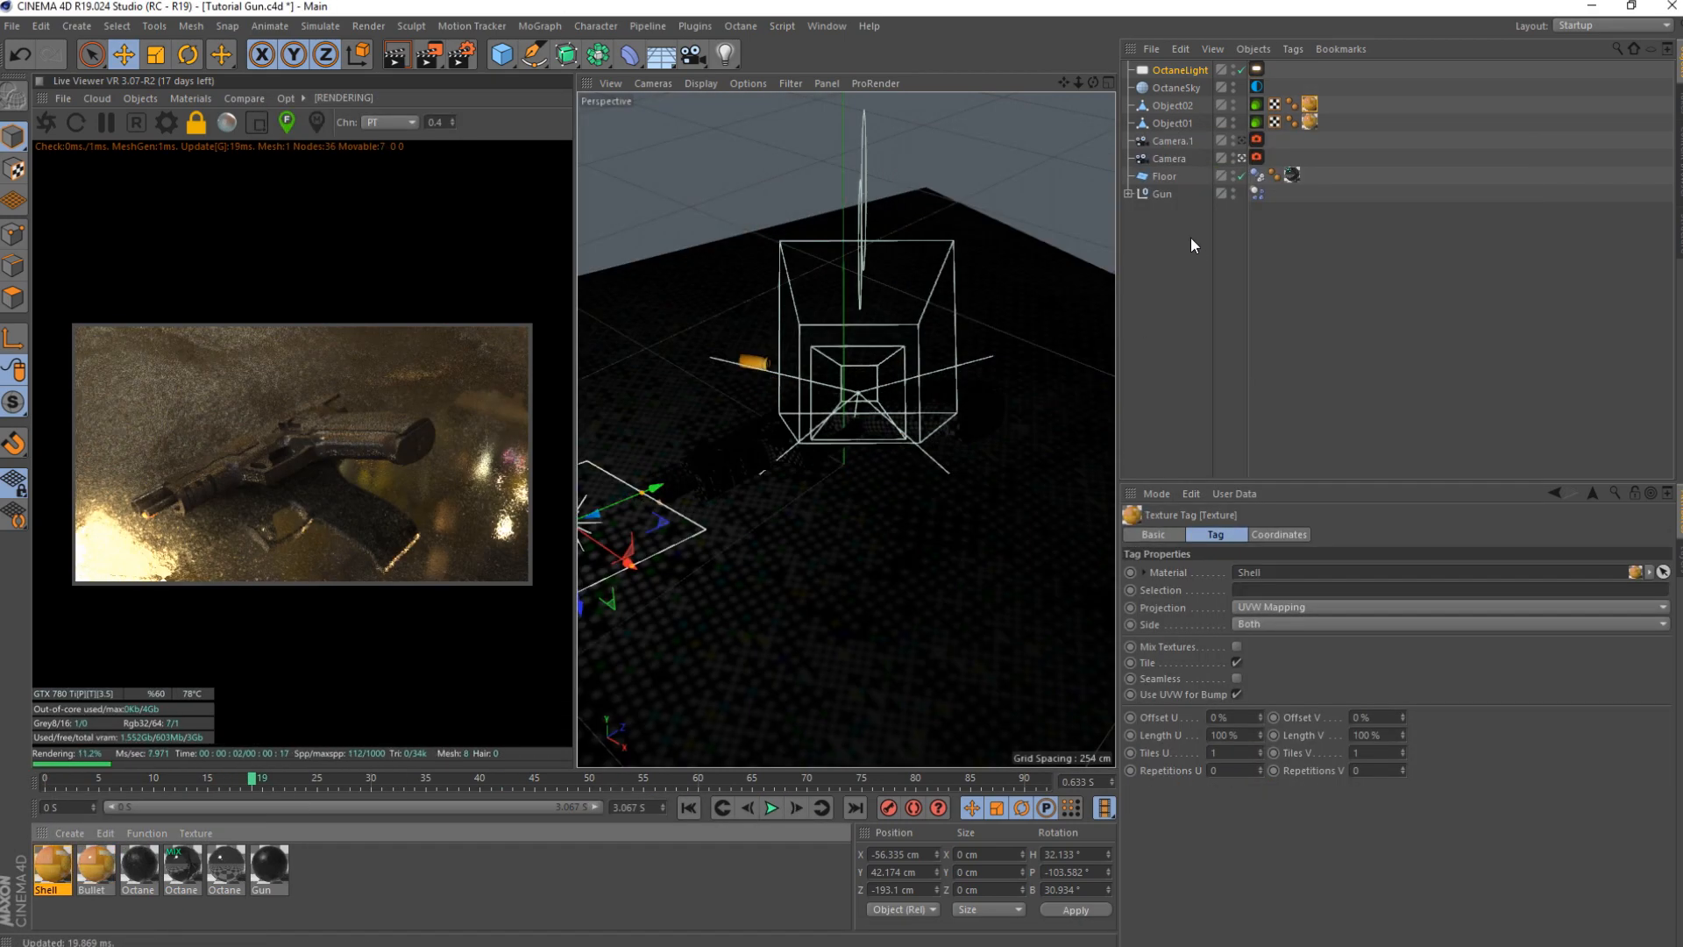
# - Keyframe camera visibility and shadow visibility off at frame 16 on Object02's Octane object tag
pyautogui.click(1256, 104)
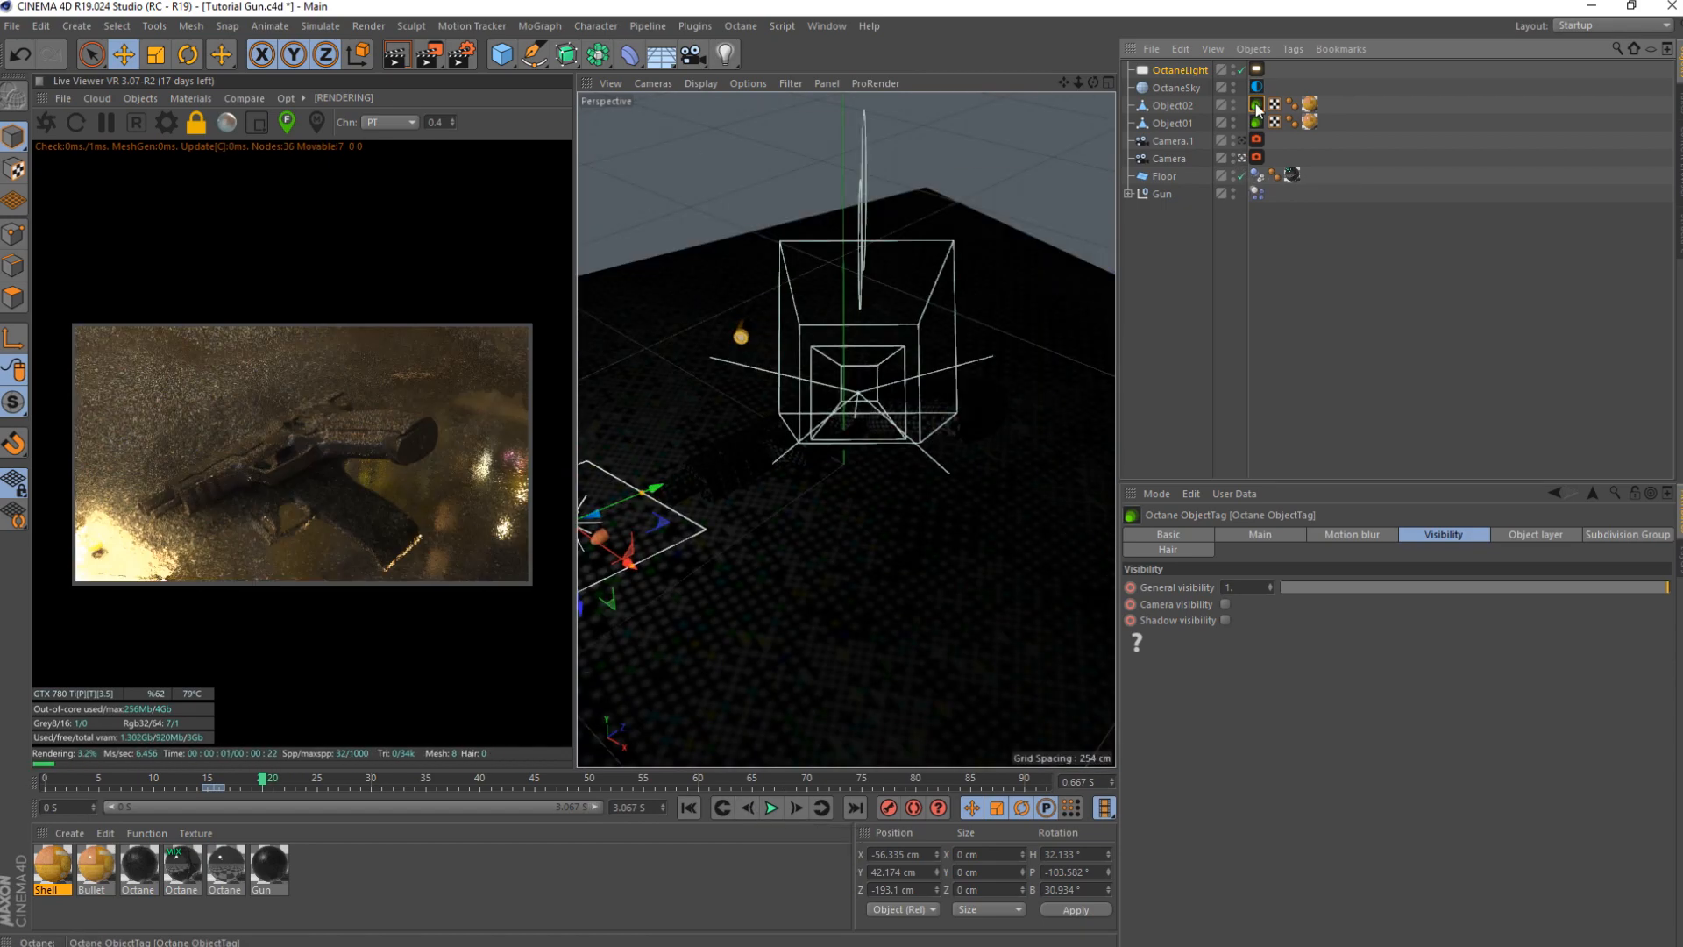
pyautogui.click(746, 807)
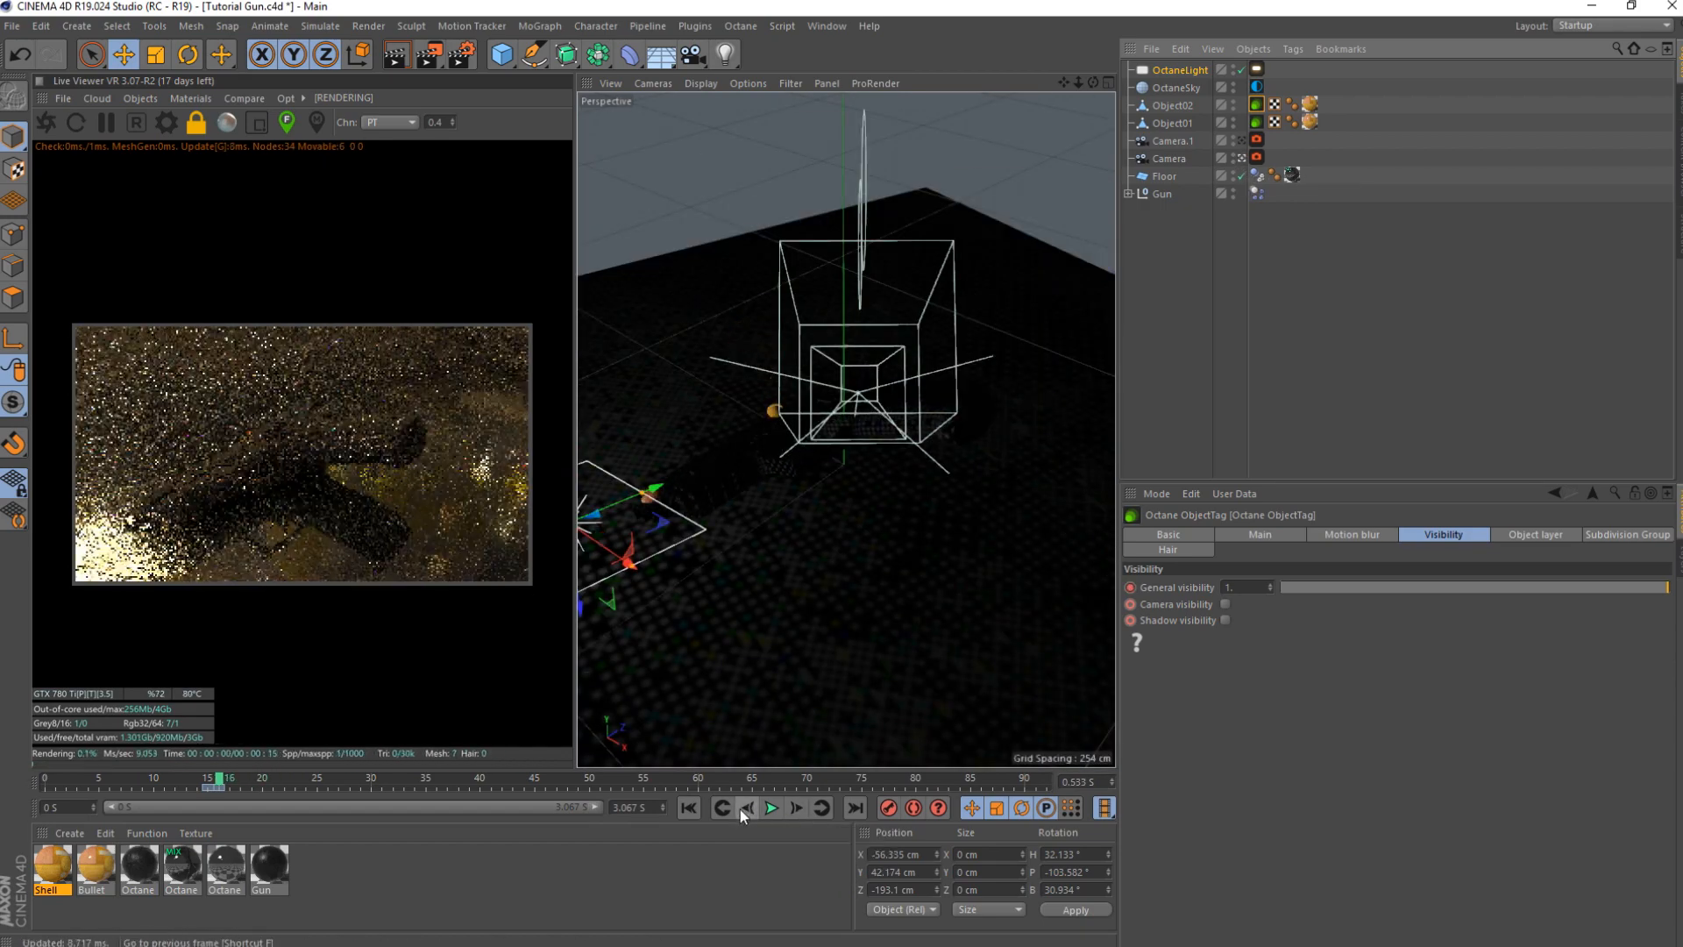
pyautogui.click(1224, 604)
pyautogui.click(1225, 620)
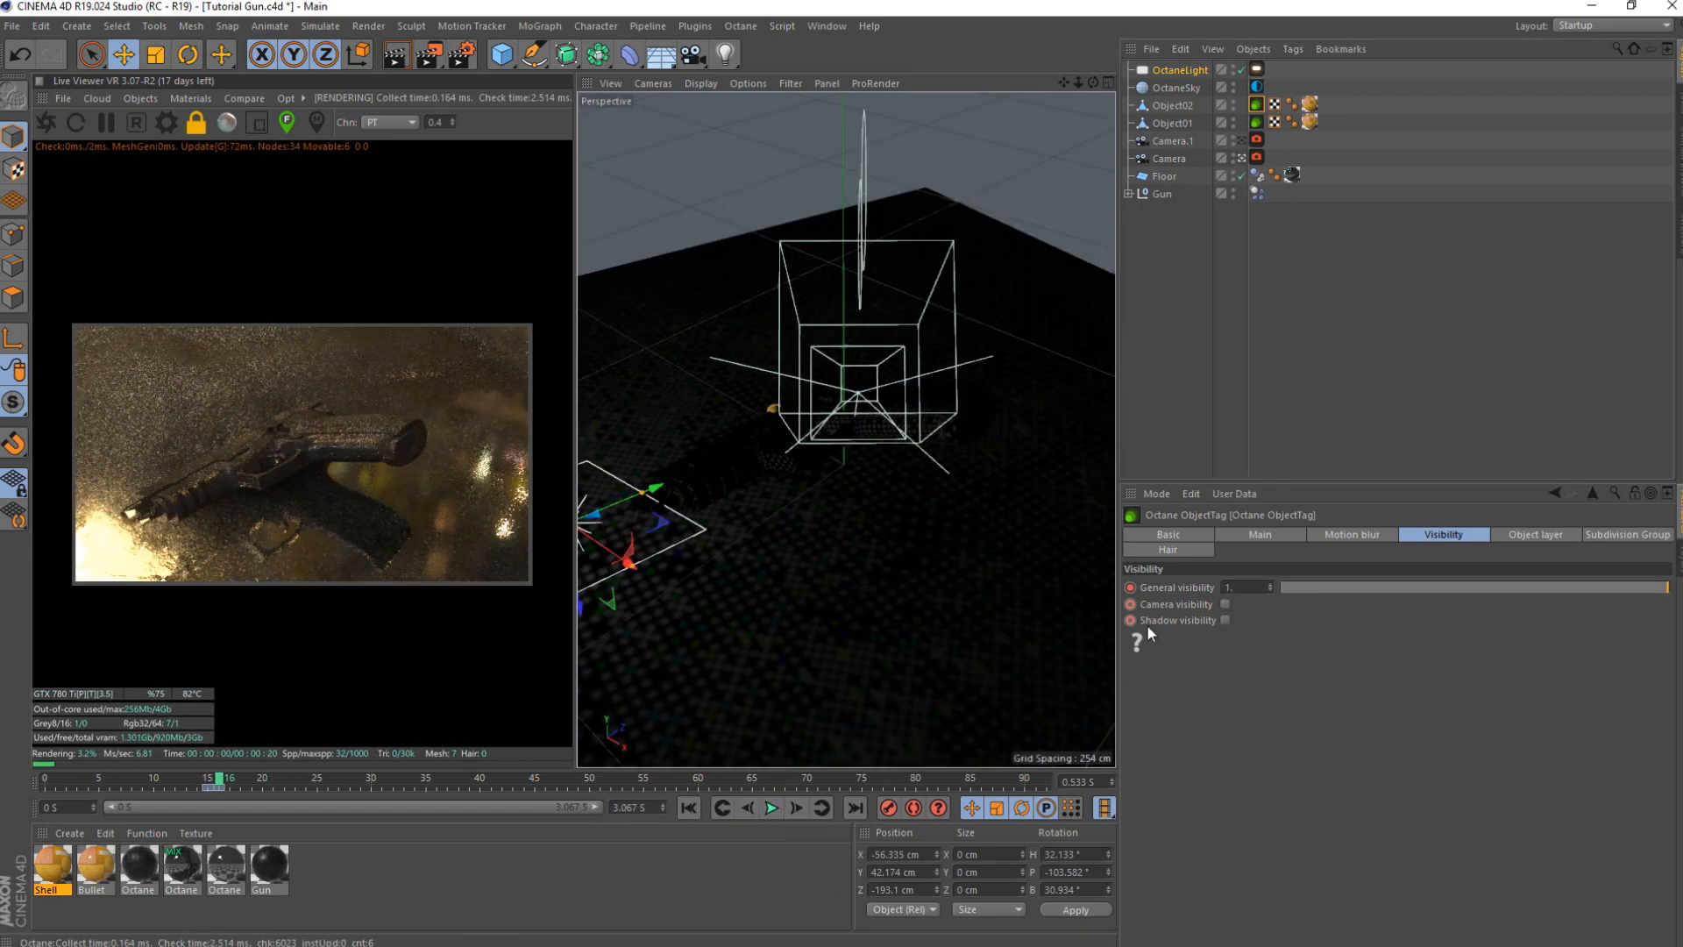
pyautogui.keyDown('ctrl'); pyautogui.click(1129, 620); pyautogui.keyUp('ctrl')
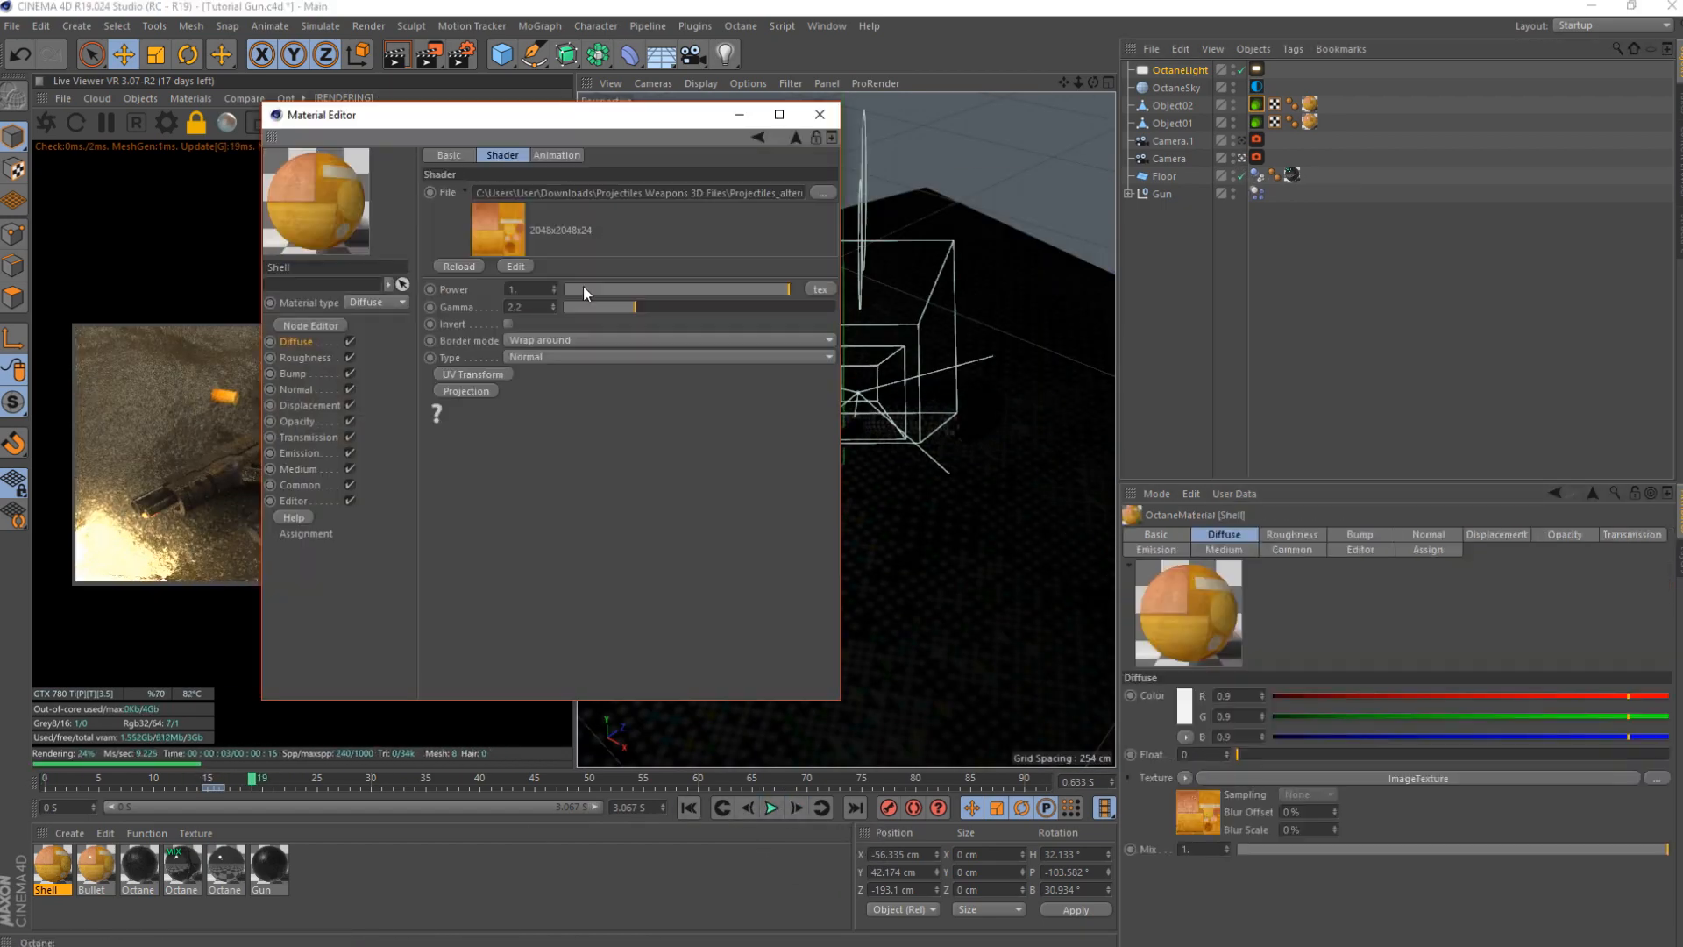
# - Lower the gamma of the Shell material's image texture and play the animation
pyautogui.click(607, 307)
pyautogui.click(808, 116)
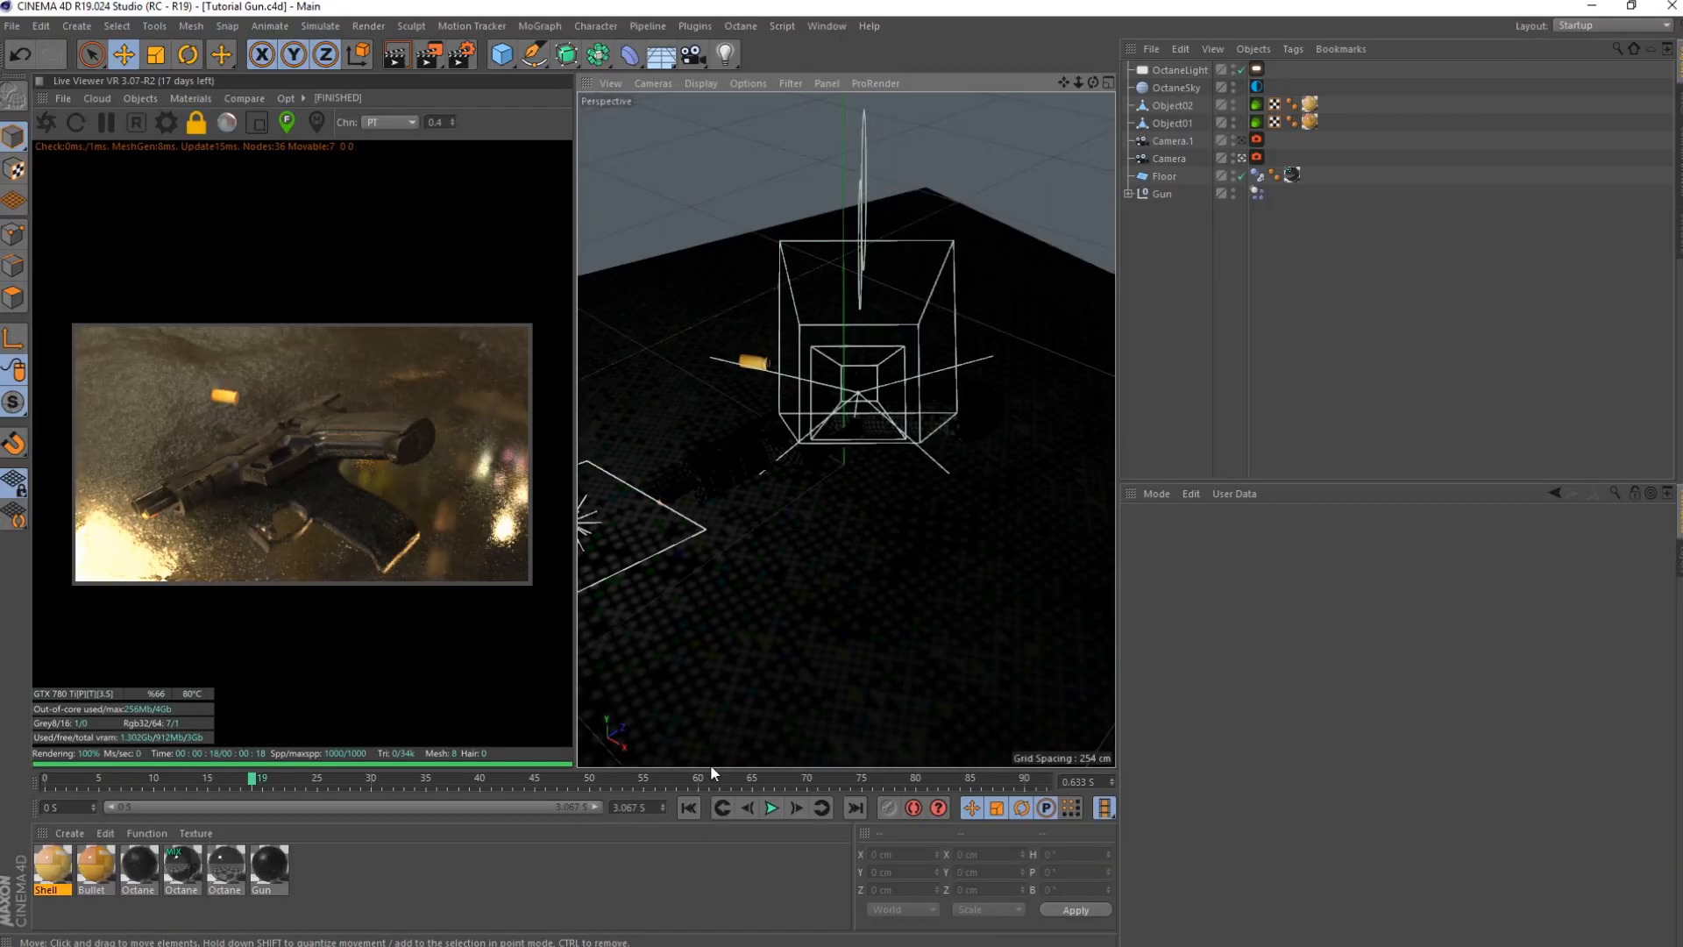
pyautogui.click(772, 807)
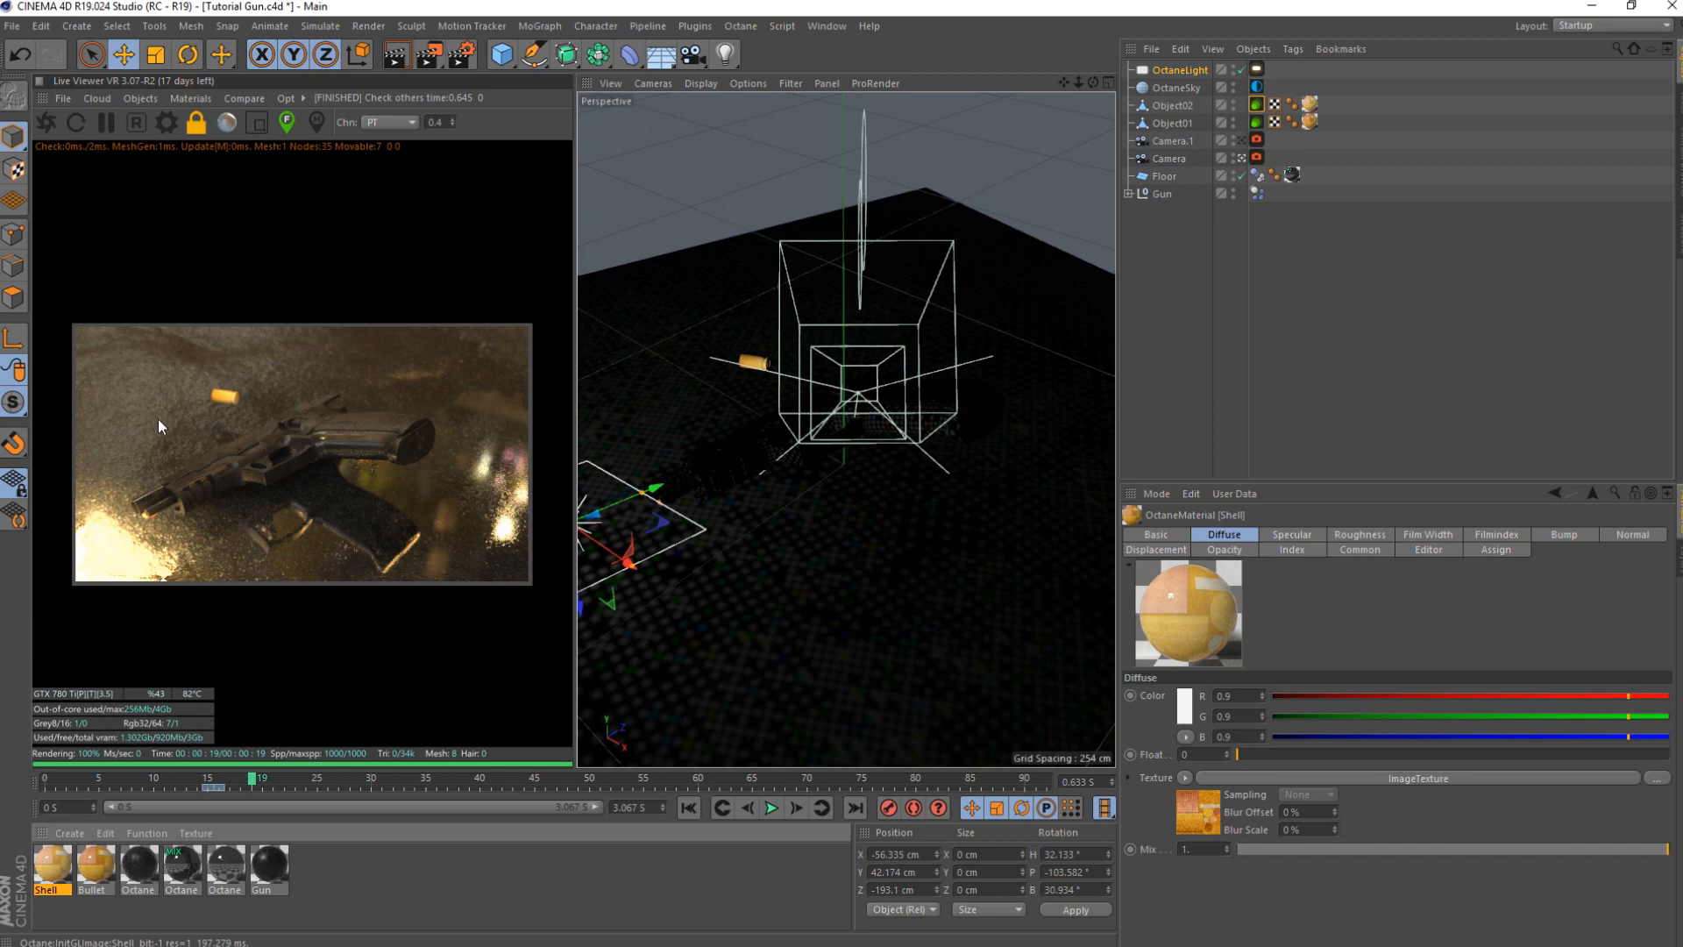
# - Add an Octane Fog Volume with the Cloud1 preset and lower it to about Y -114 cm
pyautogui.click(135, 97)
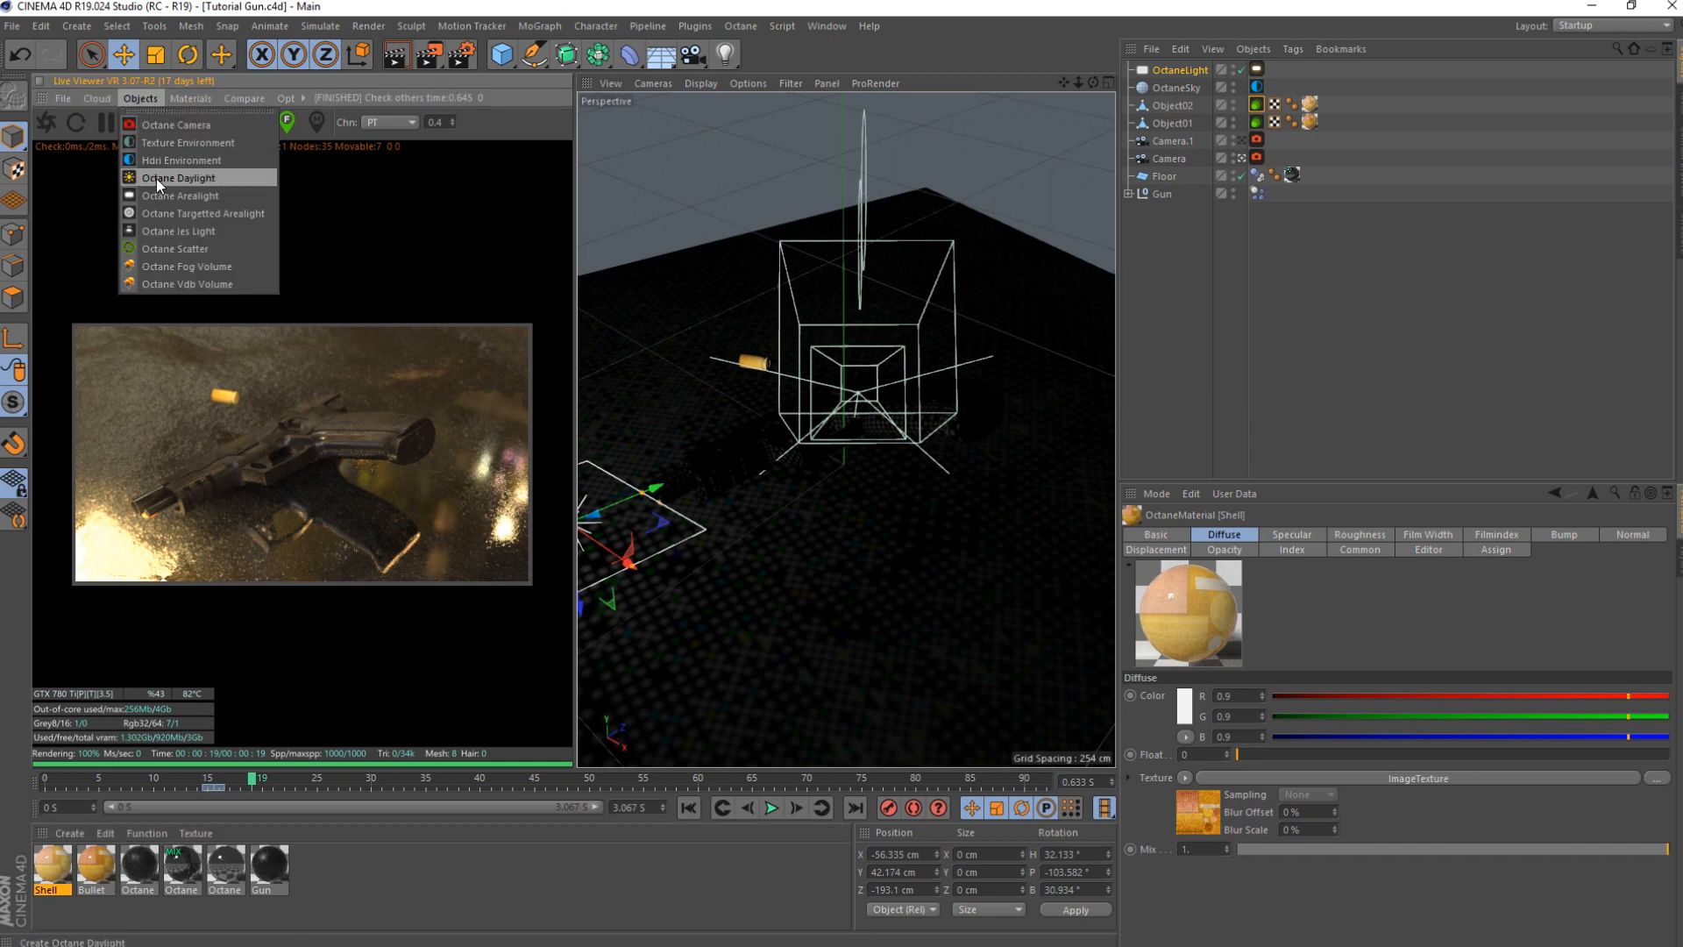
pyautogui.click(187, 267)
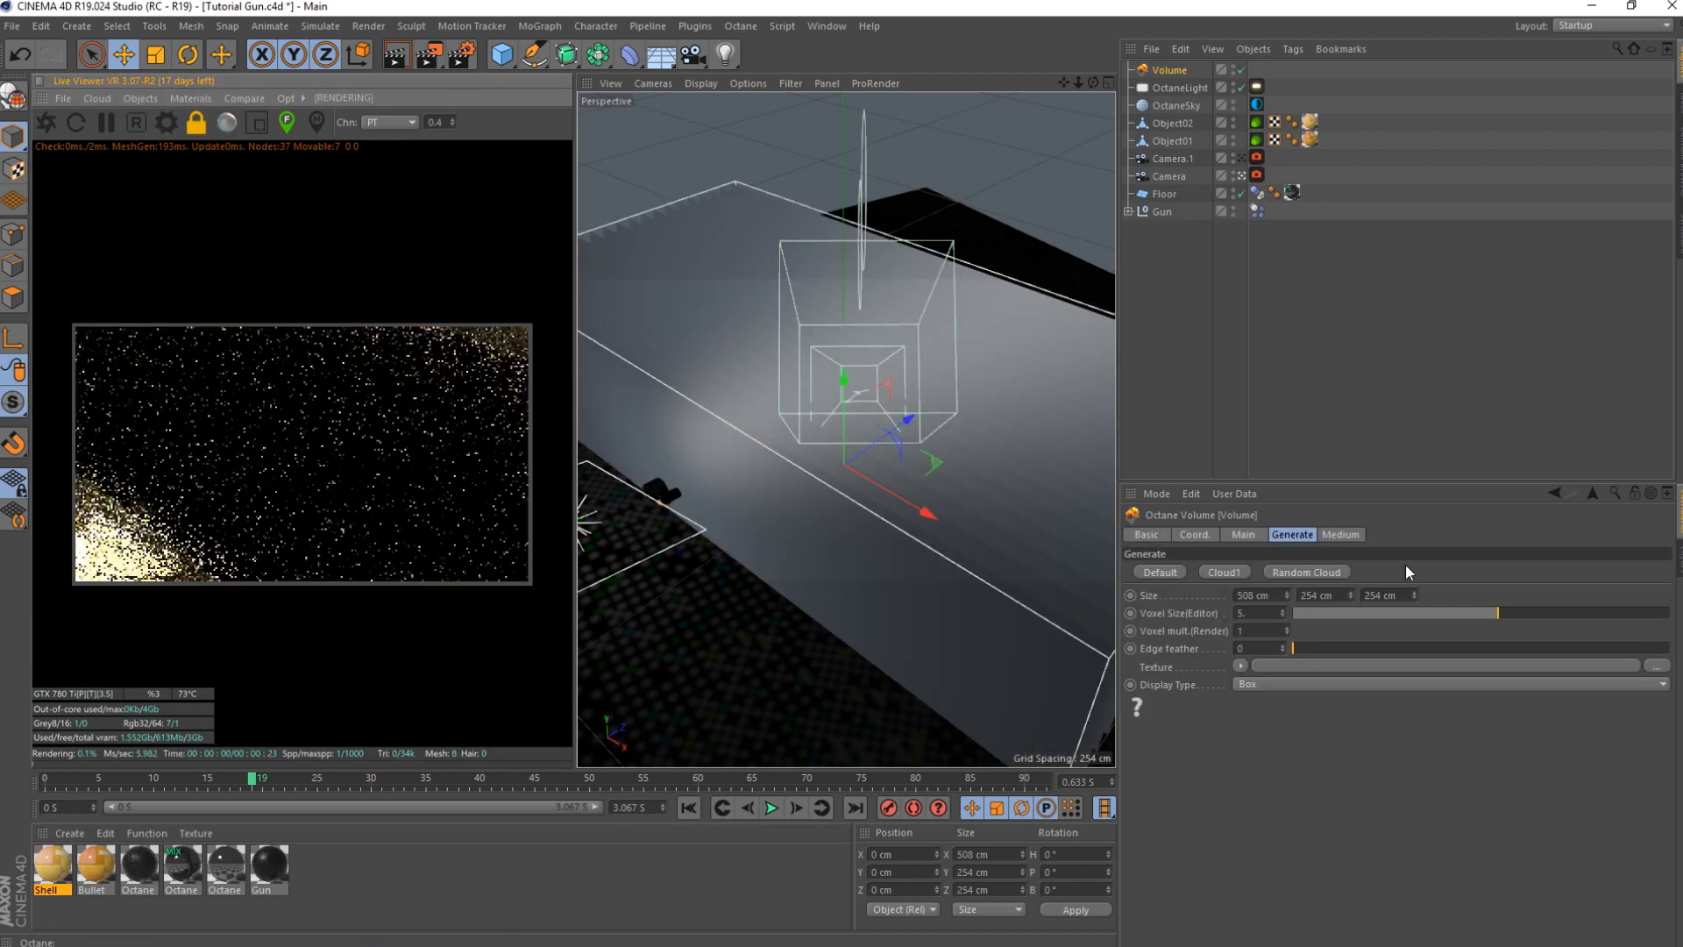
pyautogui.click(1224, 571)
pyautogui.moveTo(842, 427); pyautogui.dragTo(840, 508)
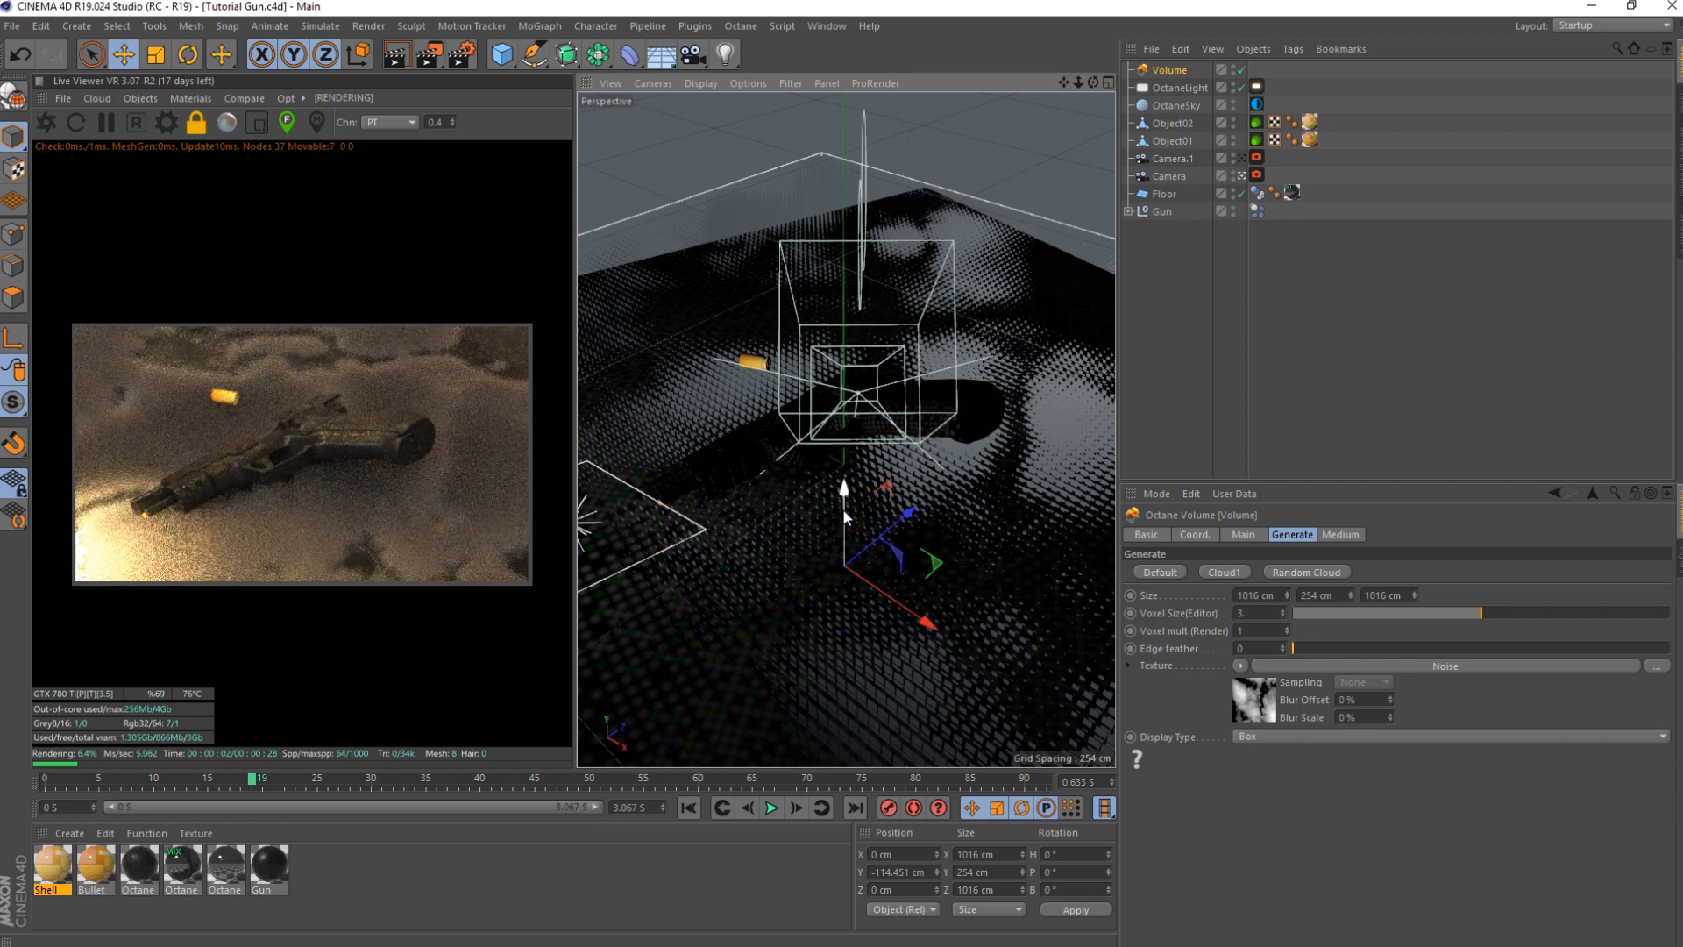
# - Set the density of the fog's Volume Medium to about 5.4
pyautogui.click(1341, 534)
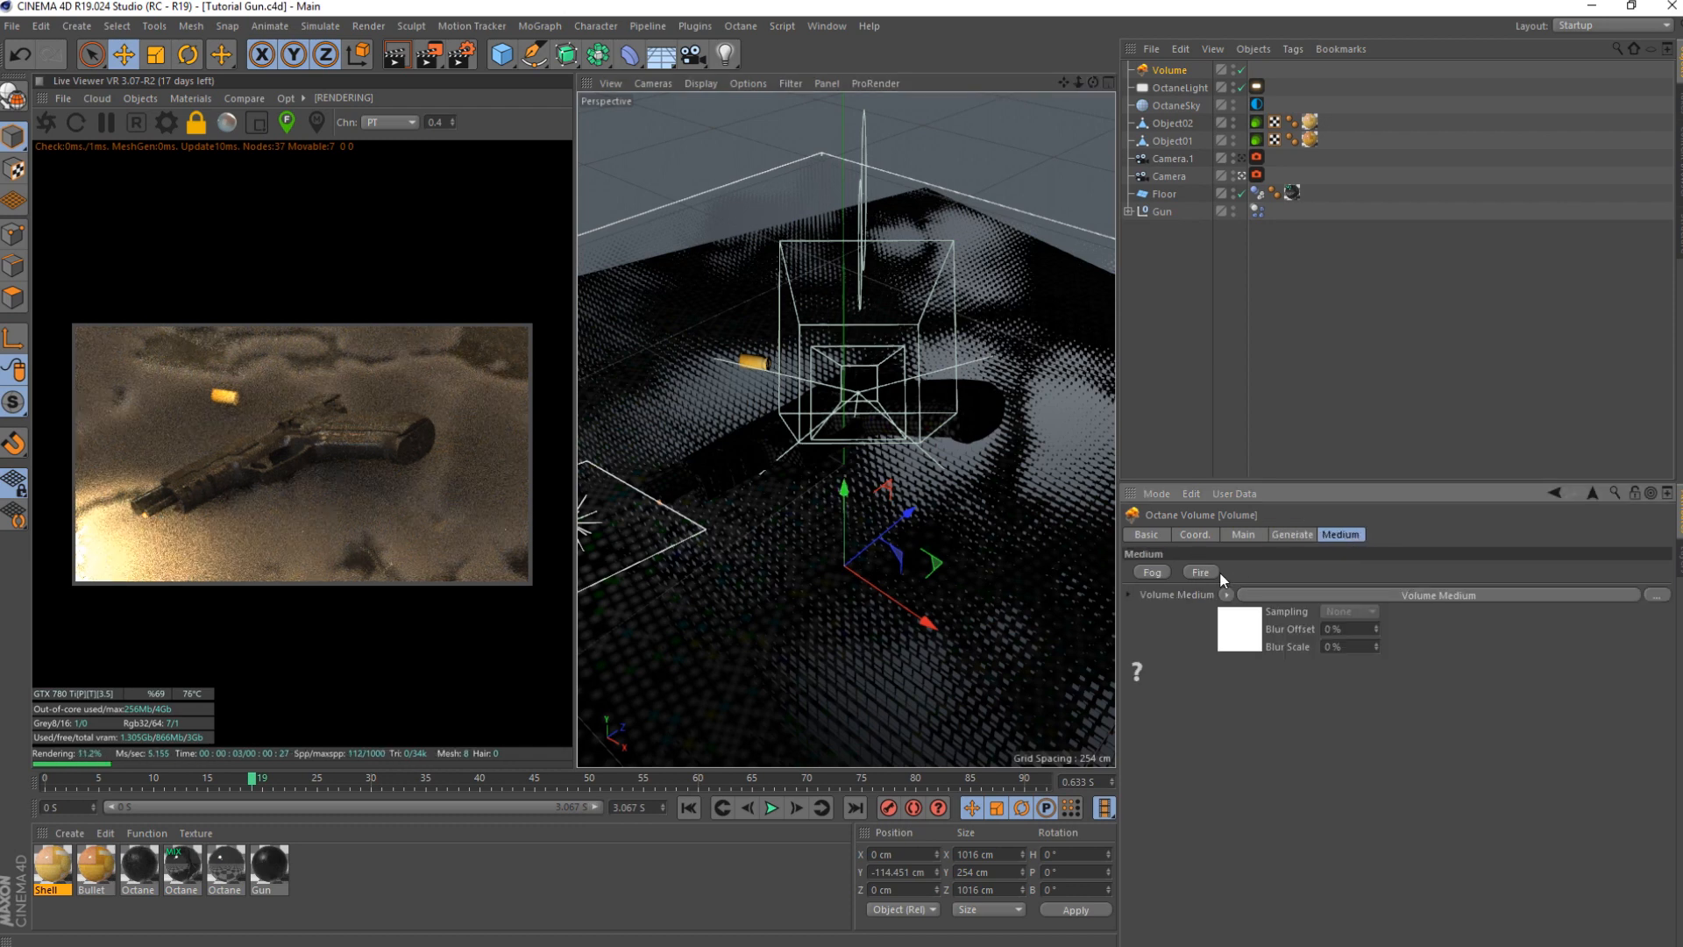
pyautogui.click(1241, 618)
pyautogui.moveTo(1530, 537); pyautogui.dragTo(1565, 539)
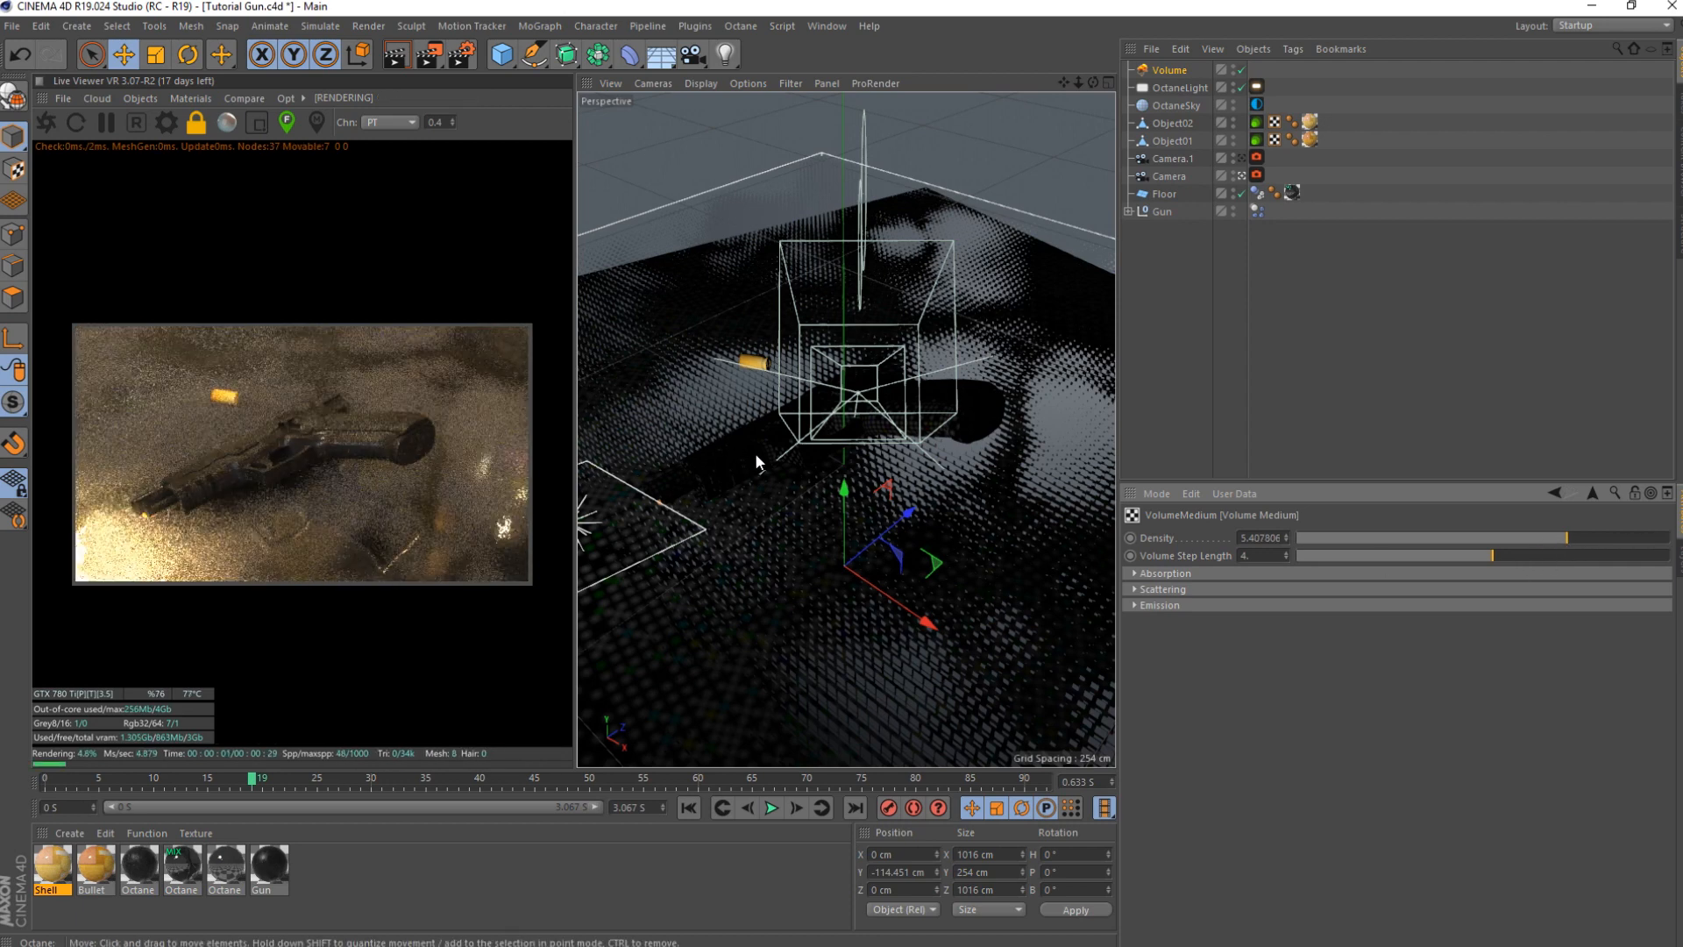
# - Raise the fog volume to about Y -86.5 cm and reduce its medium density to about 0.78
pyautogui.moveTo(845, 489); pyautogui.dragTo(845, 467)
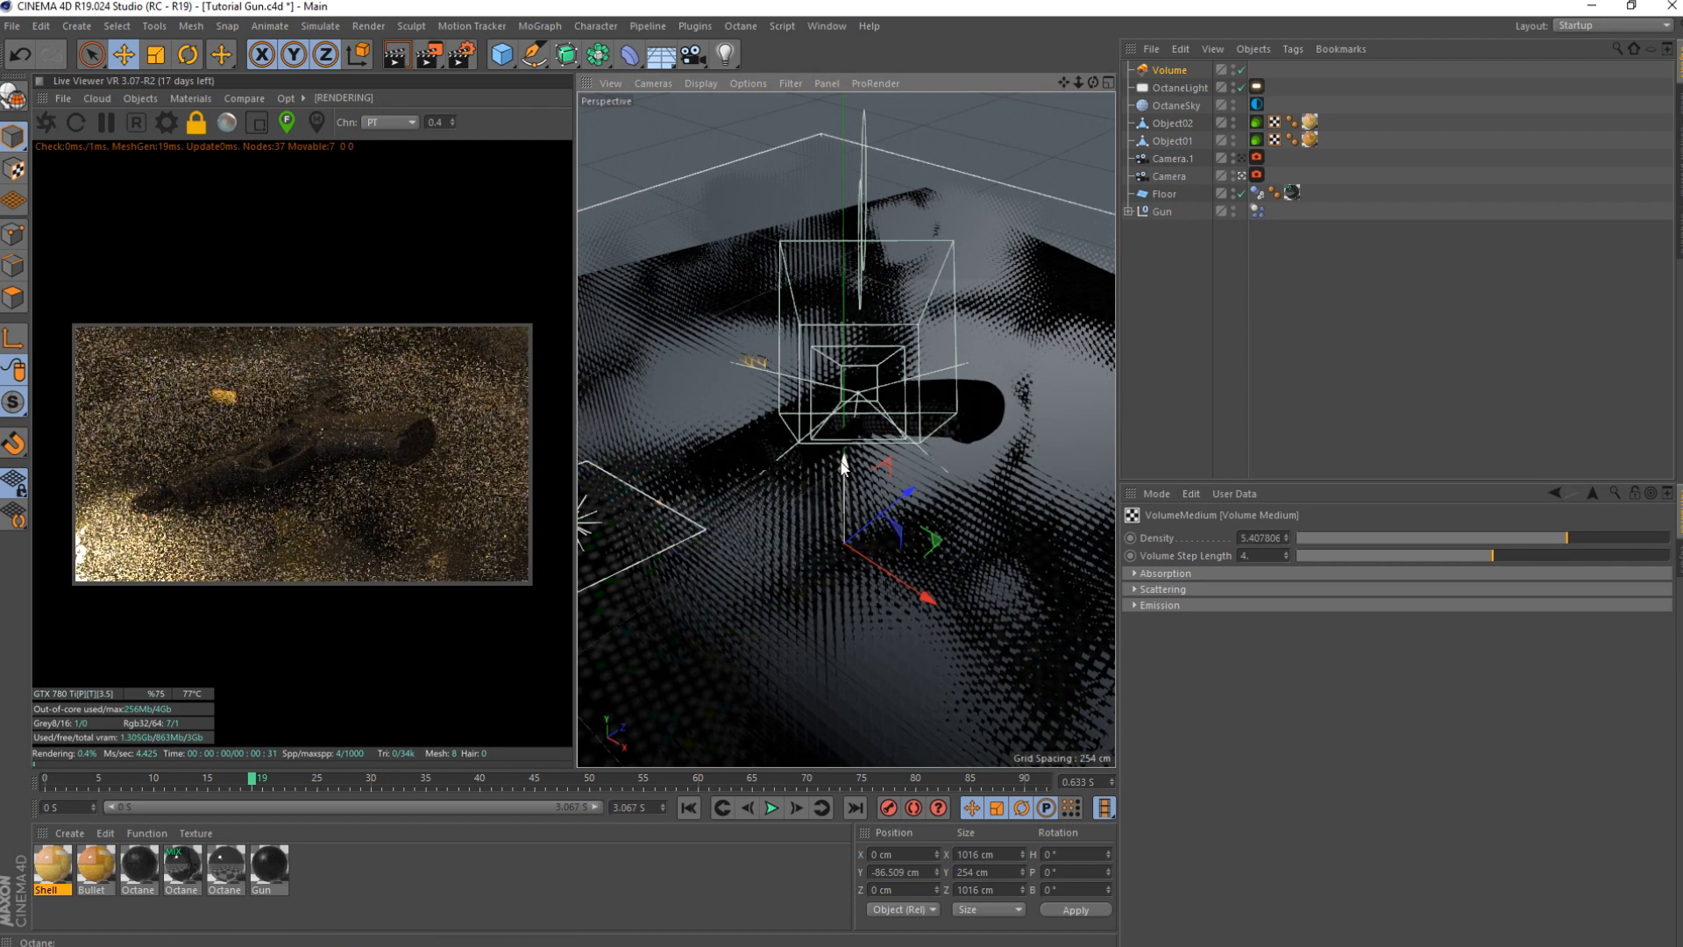
pyautogui.moveTo(1586, 538); pyautogui.dragTo(1548, 538)
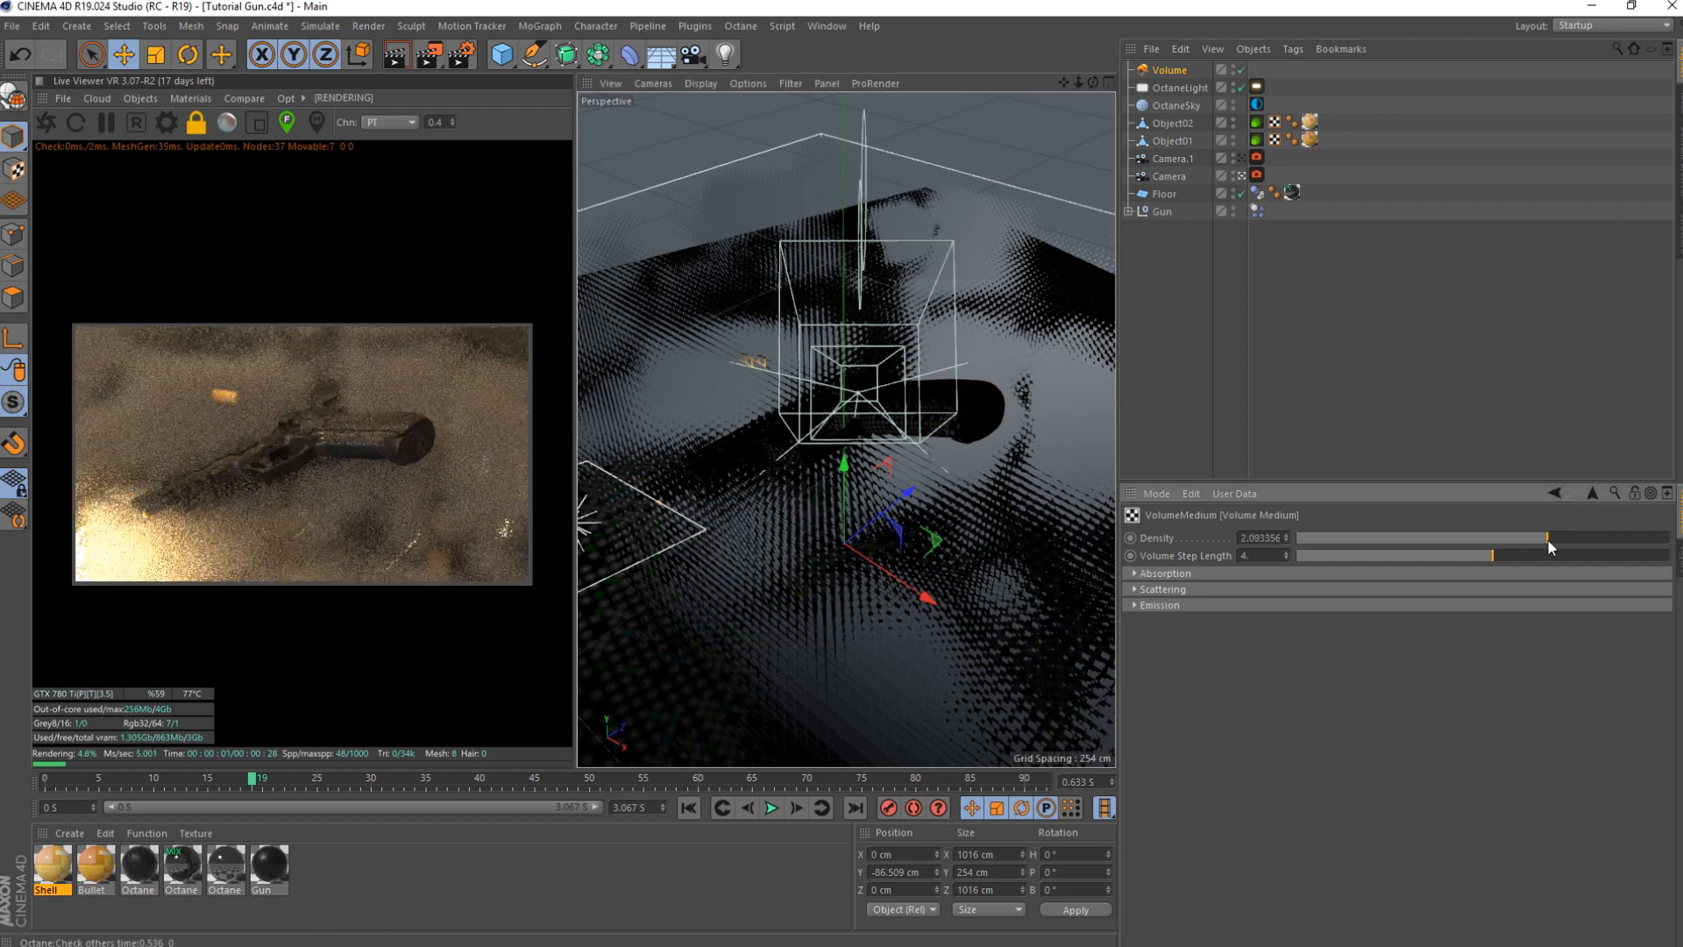
pyautogui.moveTo(1543, 538); pyautogui.dragTo(1527, 538)
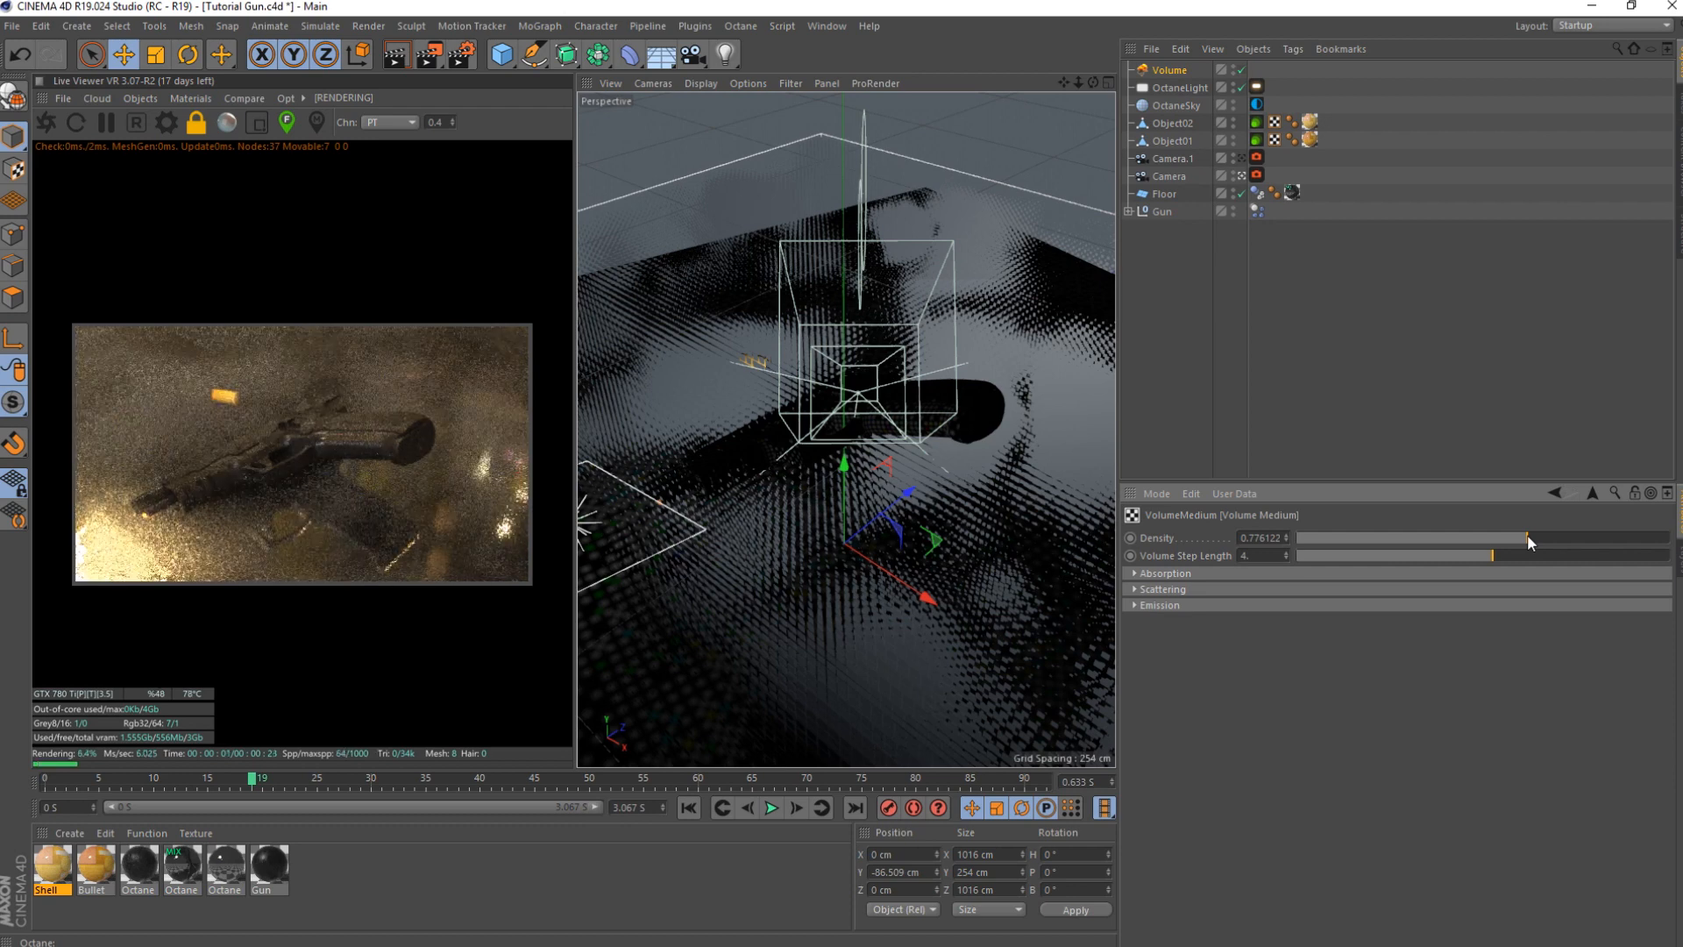
# - Delete the fog volume from the scene
pyautogui.click(1166, 71)
pyautogui.press('Delete')
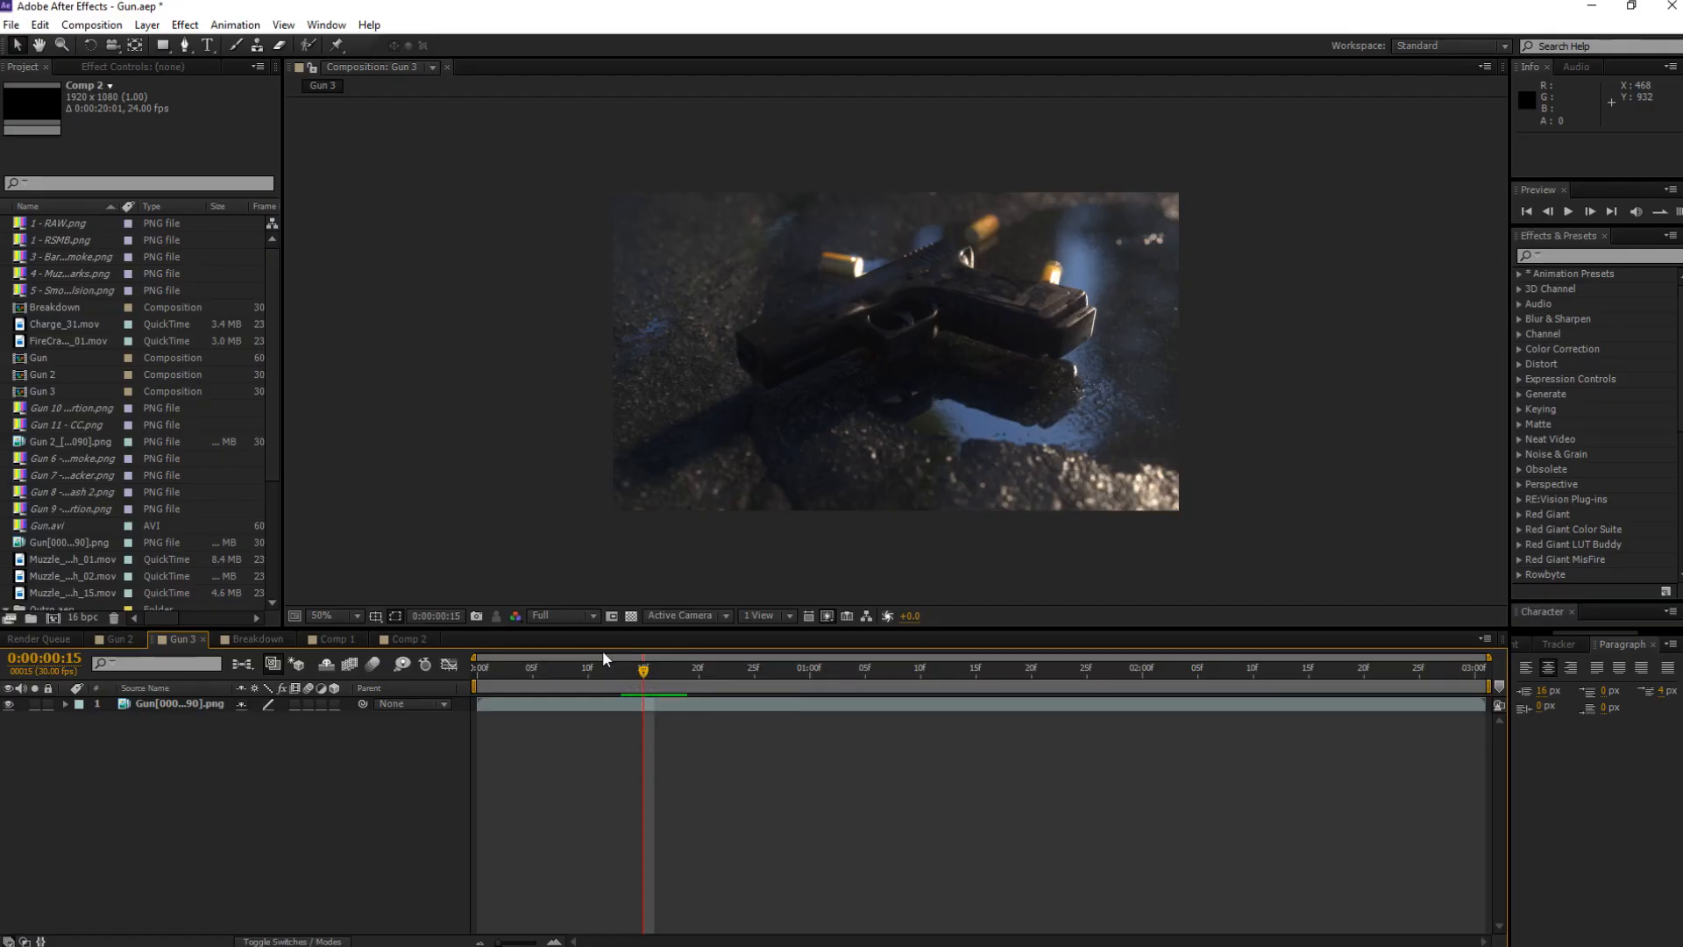
# - In After Effects, scrub the rendered gun sequence in the Gun 3 composition from frame 15 to frame 23 and preview it
pyautogui.moveTo(638, 689); pyautogui.dragTo(661, 685)
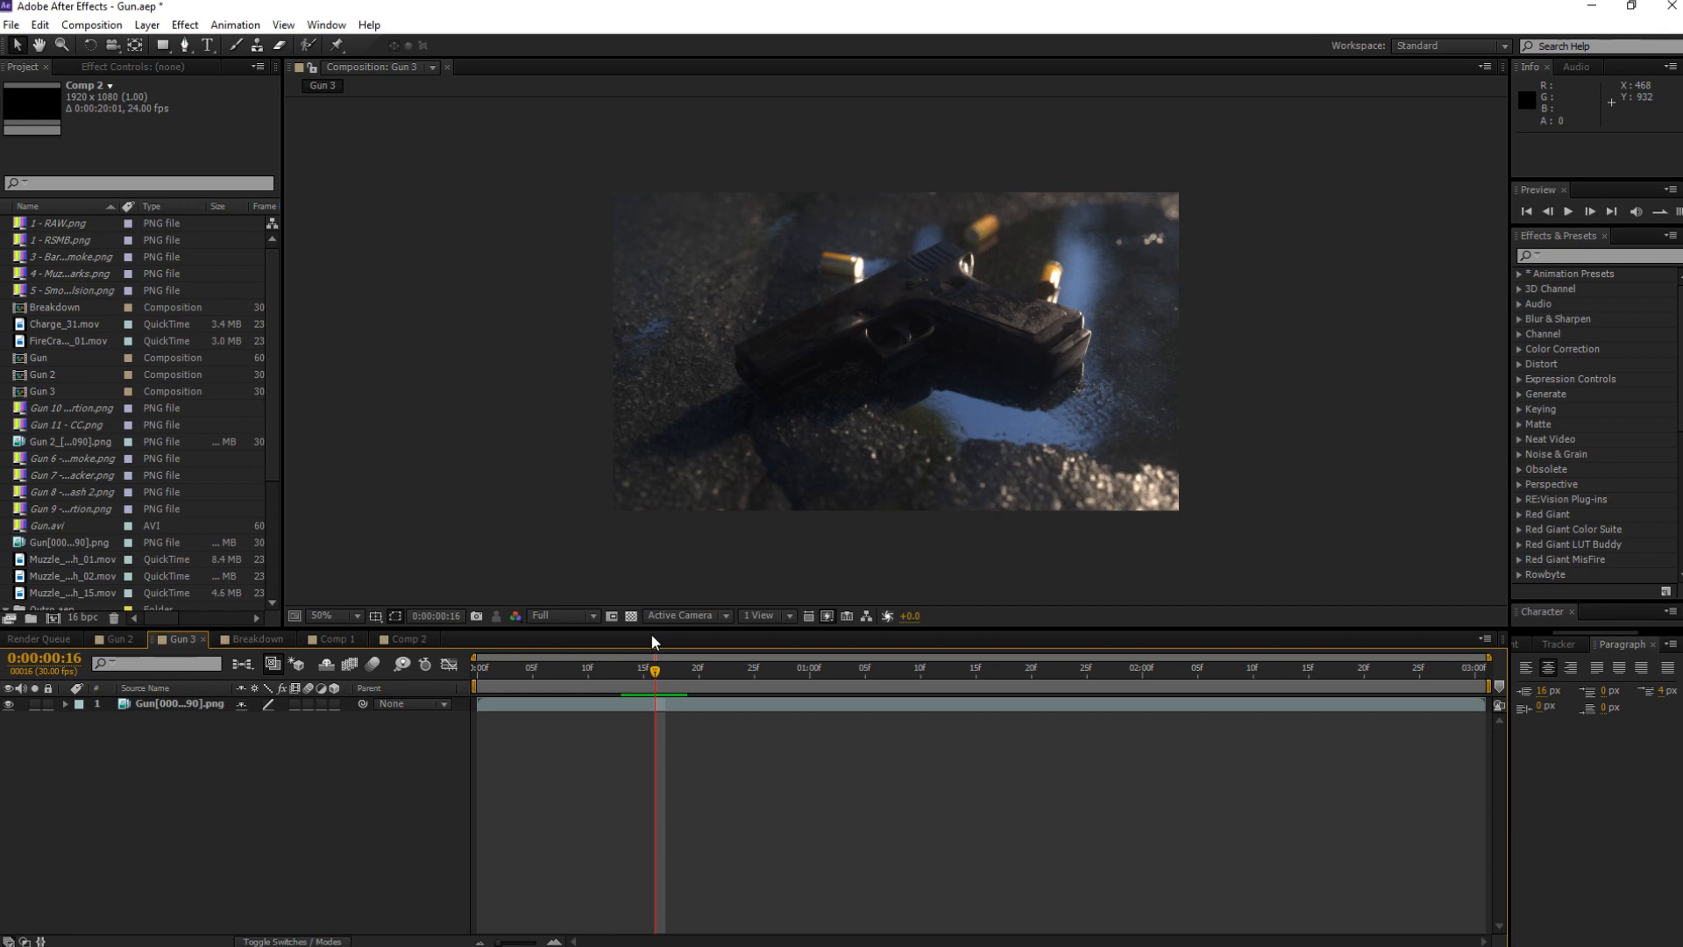
pyautogui.moveTo(655, 671)
pyautogui.mouseDown()
pyautogui.moveTo(671, 647)
pyautogui.moveTo(623, 668)
pyautogui.moveTo(665, 662)
pyautogui.mouseUp()
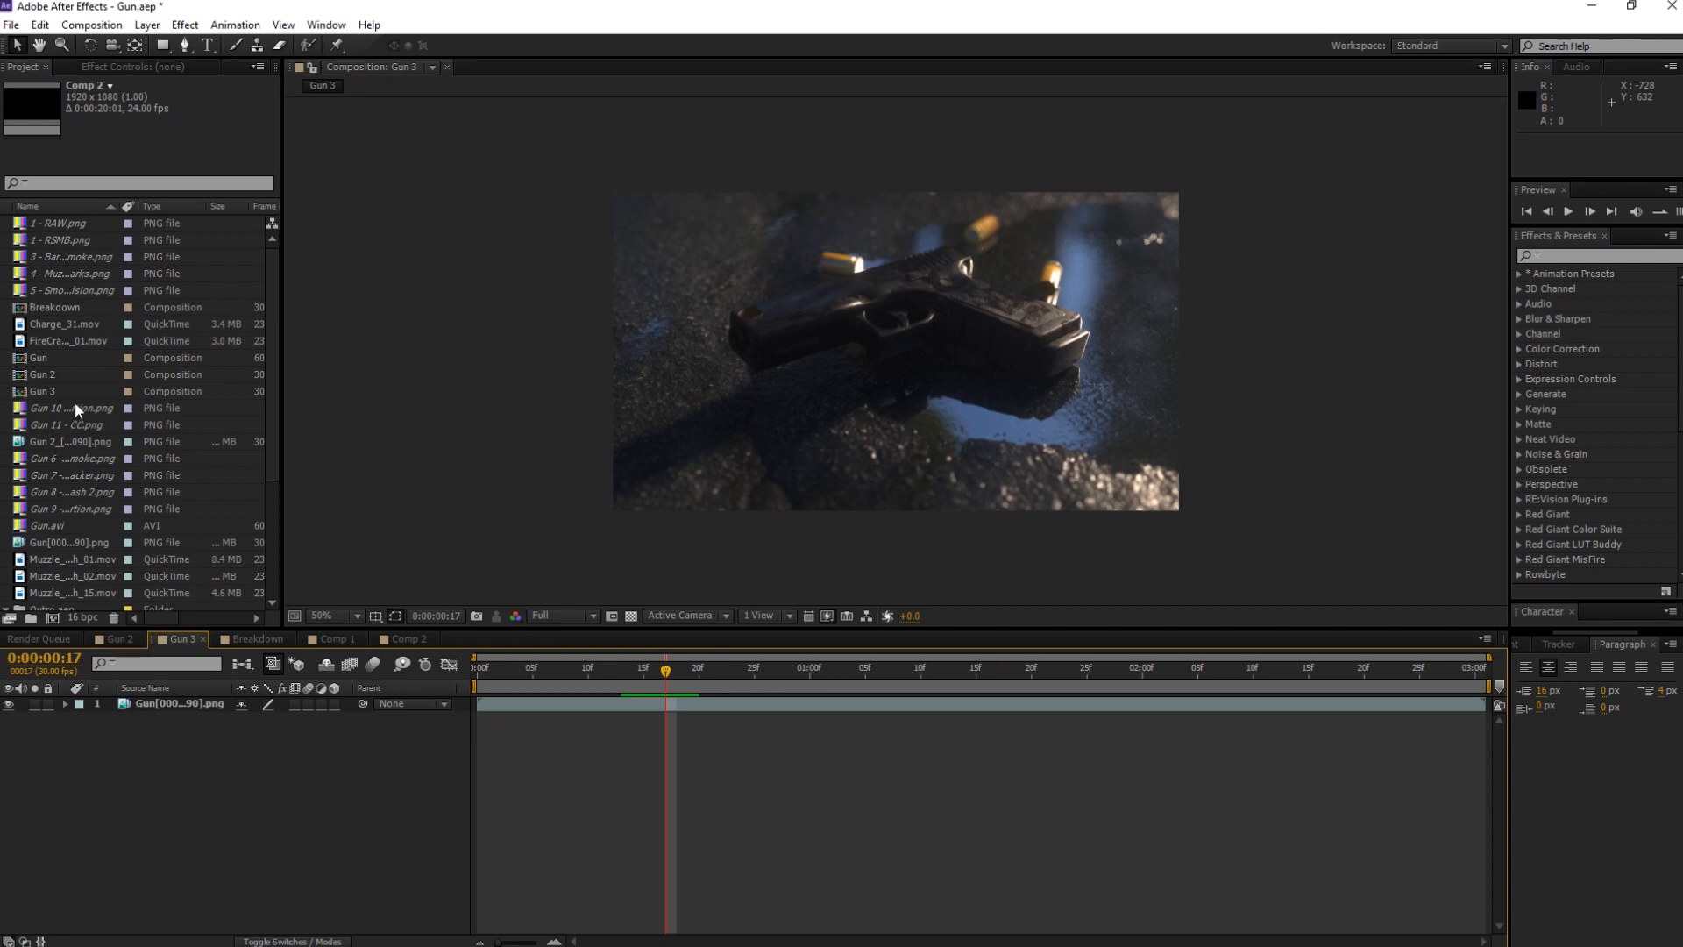
pyautogui.scroll(-5, 103, 366)
pyautogui.scroll(5, 102, 374)
pyautogui.moveTo(661, 680); pyautogui.dragTo(744, 676)
pyautogui.press('space')
# - Open the Gun 2 composition and scrub back through the shot to frame 18
pyautogui.click(120, 639)
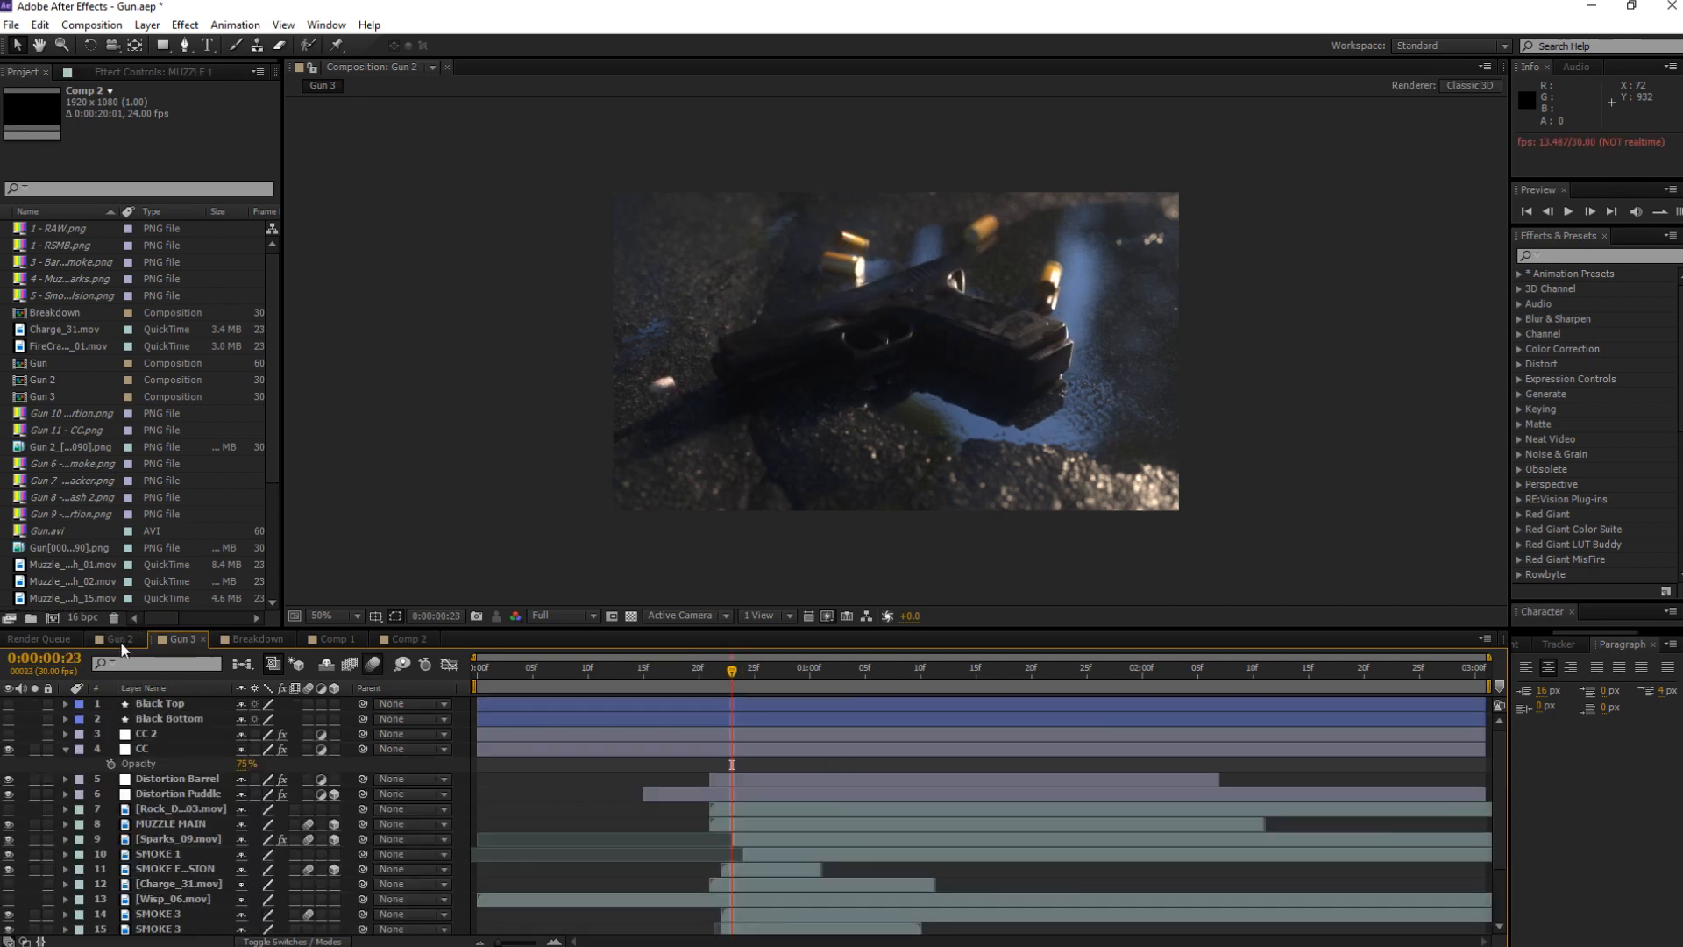
pyautogui.click(398, 487)
pyautogui.moveTo(706, 680); pyautogui.dragTo(643, 680)
pyautogui.click(675, 680)
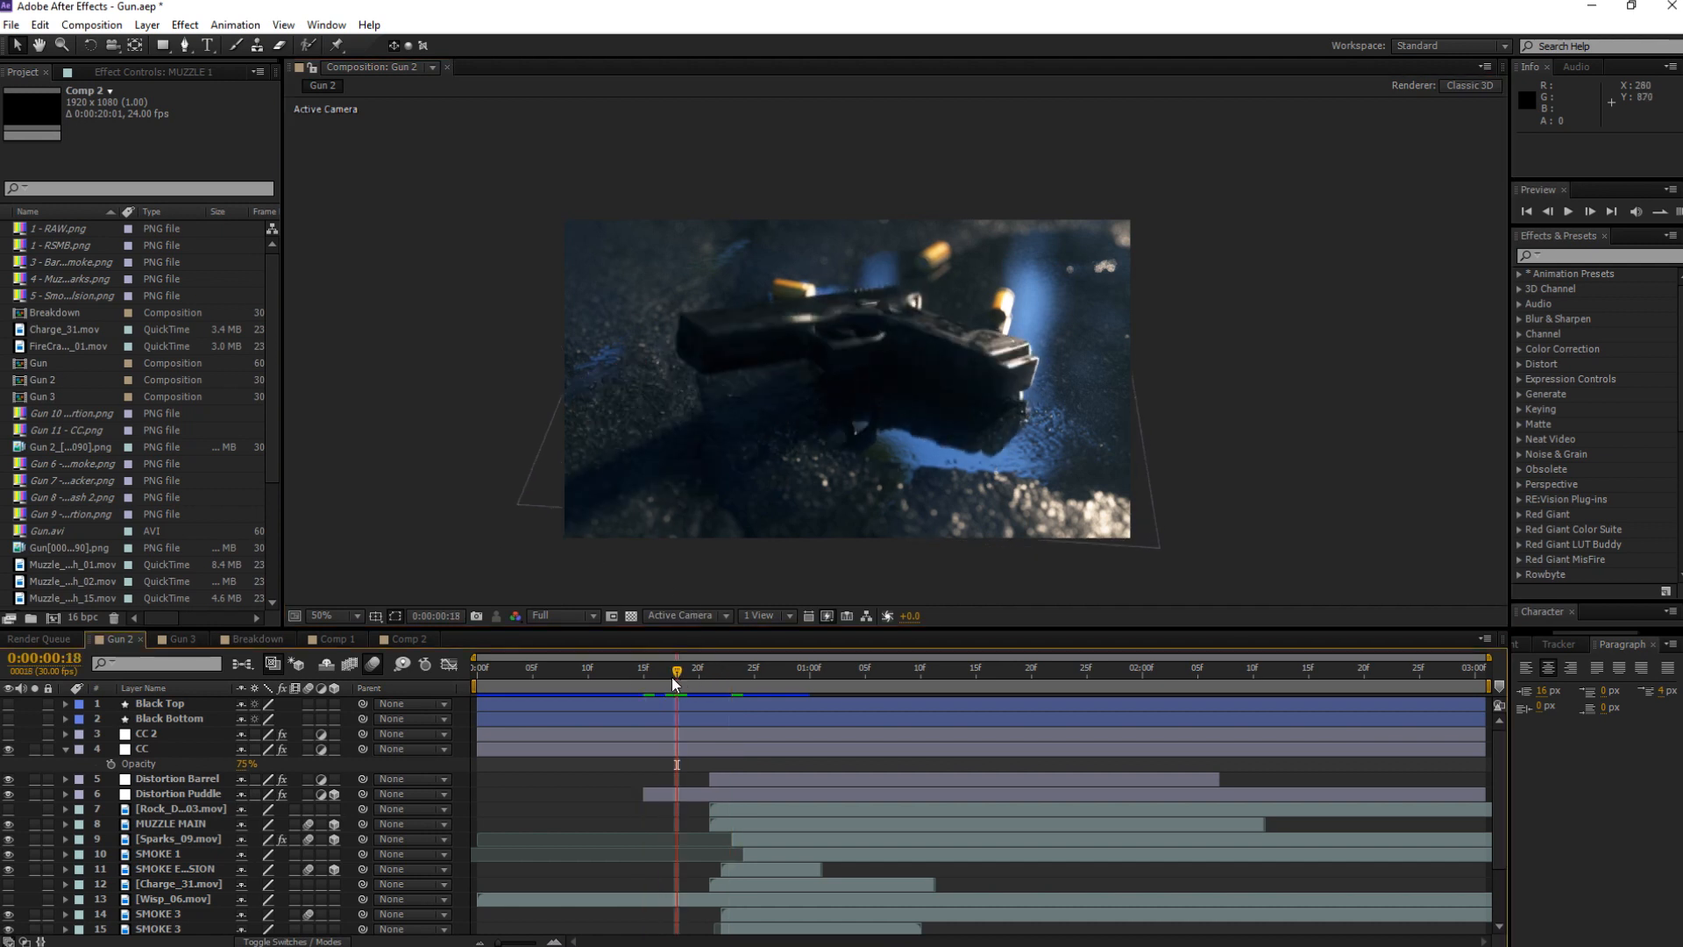
# - Toggle the visibility of the CC and CC 2 layers to compare the frame with and without colour correction
pyautogui.click(7, 749)
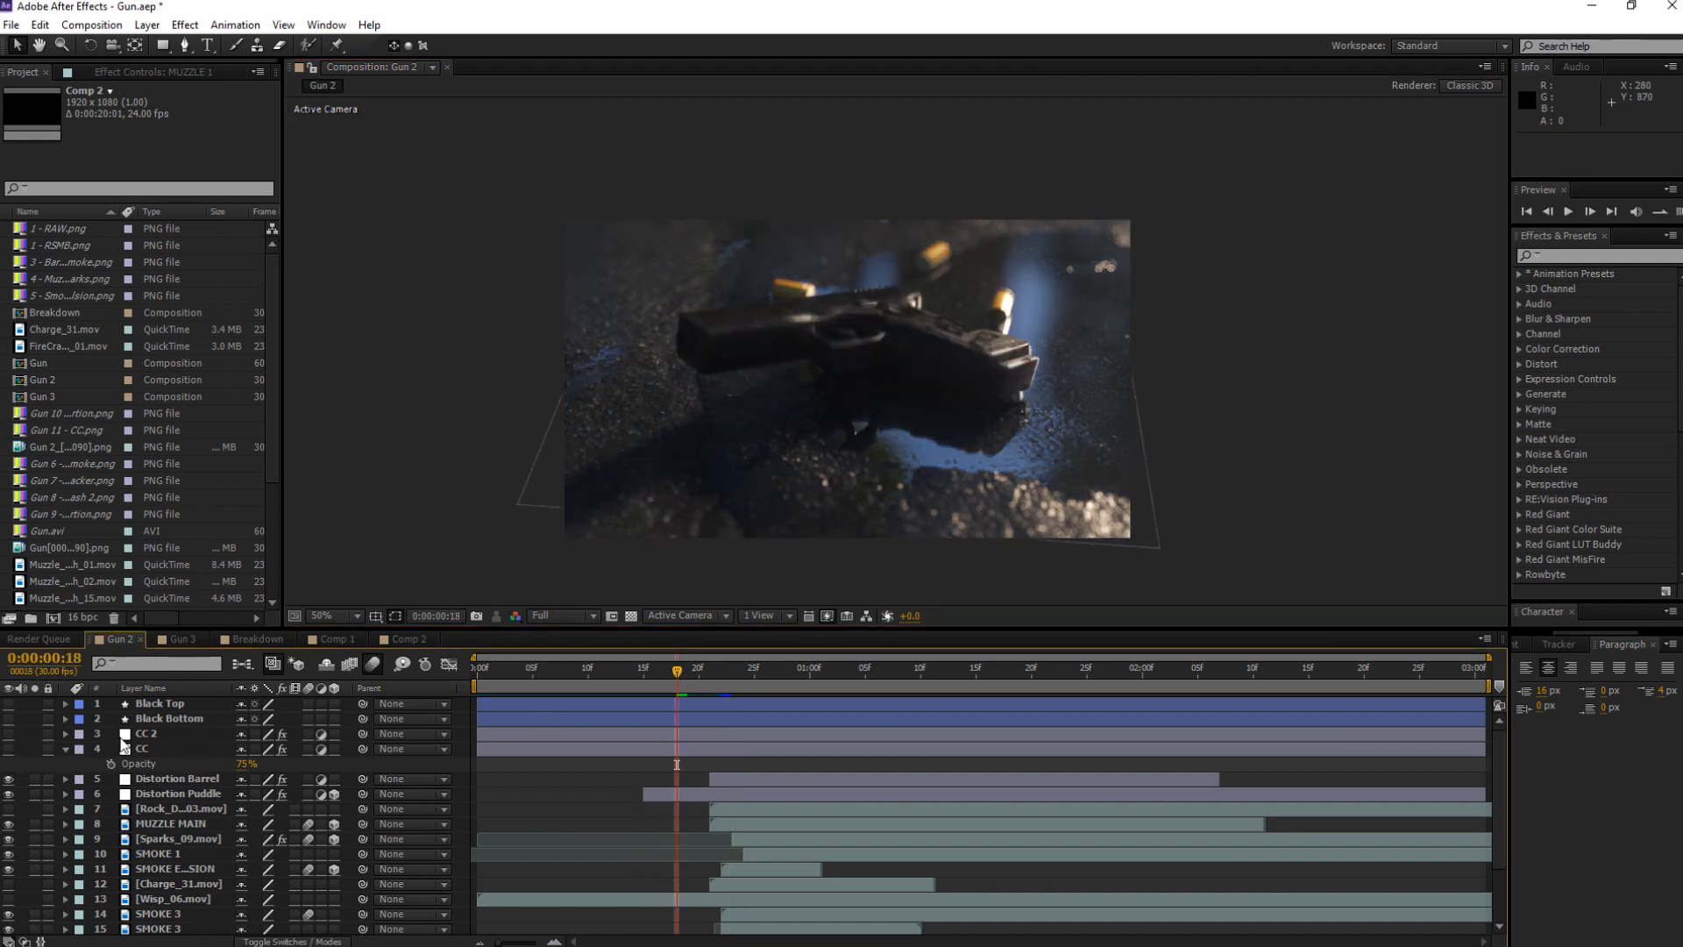
pyautogui.click(147, 733)
pyautogui.click(10, 734)
pyautogui.click(10, 734)
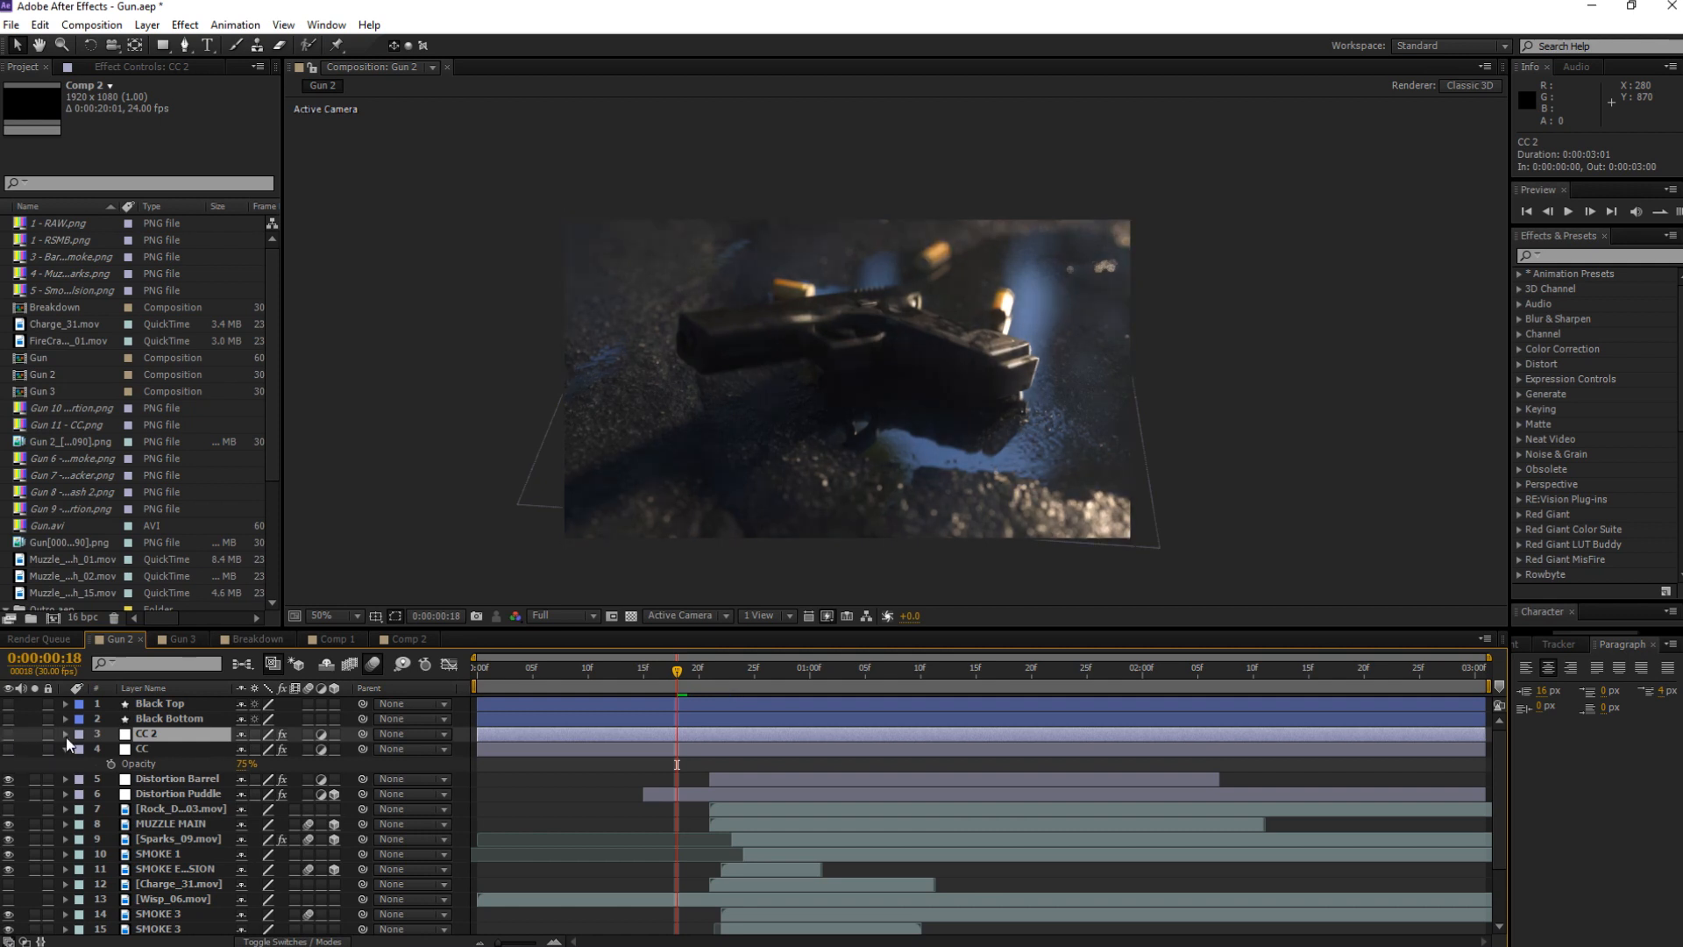
pyautogui.click(8, 750)
# - In the CC layer's Color Balance effect, set Shadow Blue Balance to 1.0 and deselect the layer
pyautogui.click(145, 750)
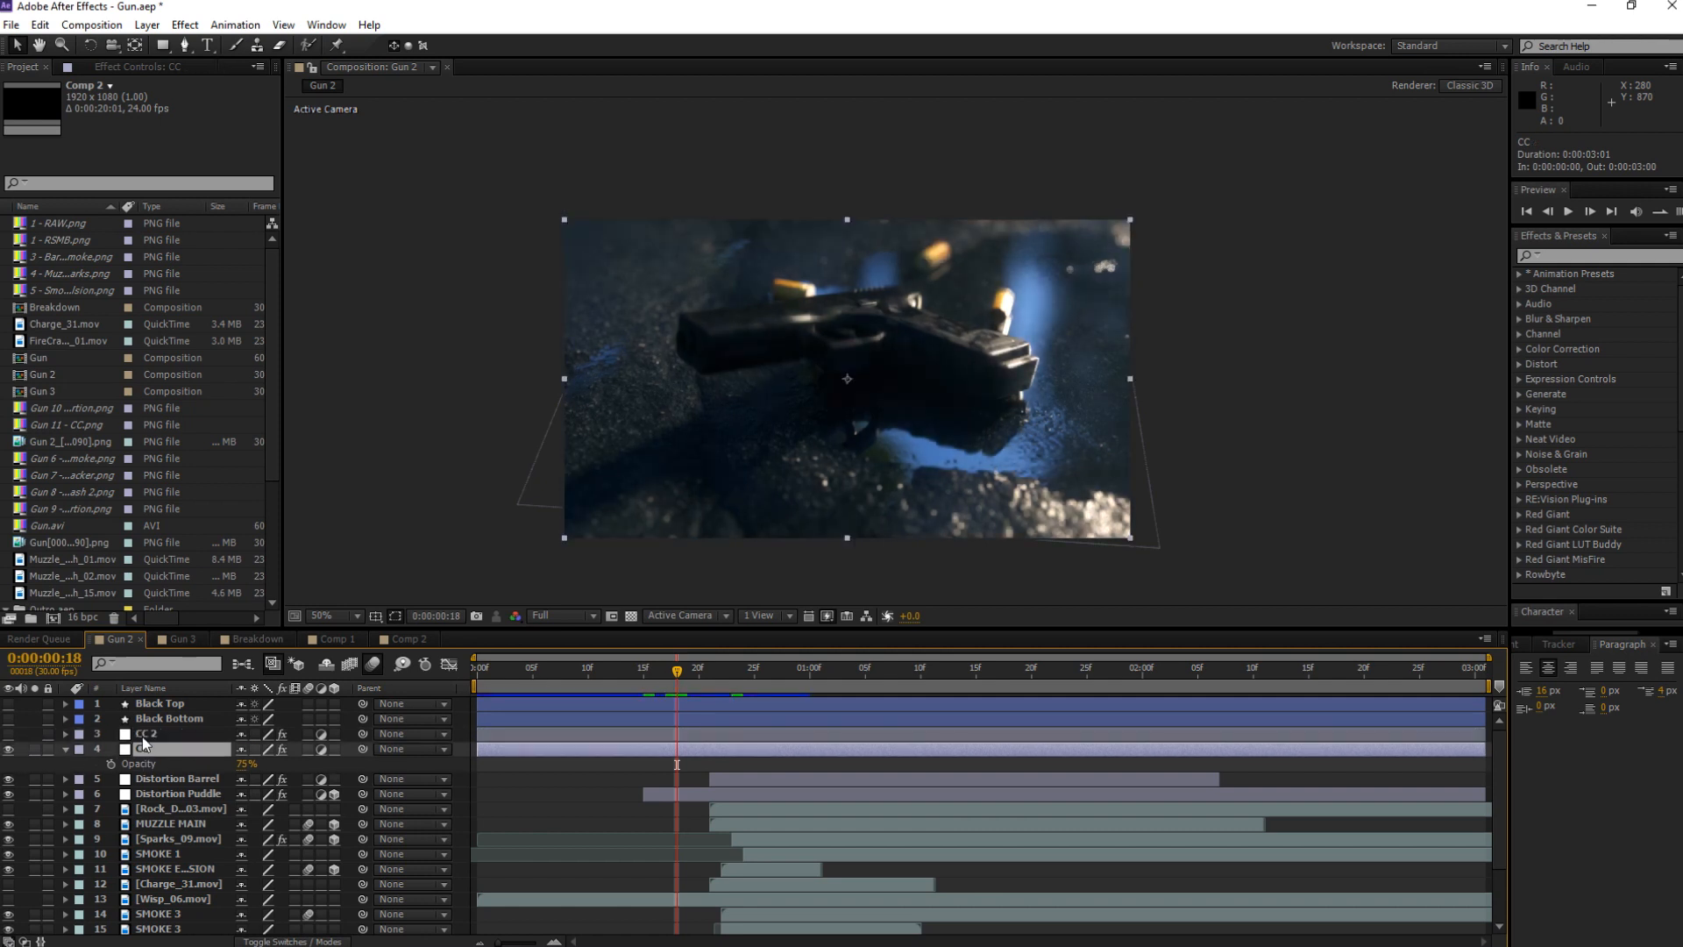
pyautogui.click(122, 67)
pyautogui.moveTo(163, 147); pyautogui.dragTo(175, 147)
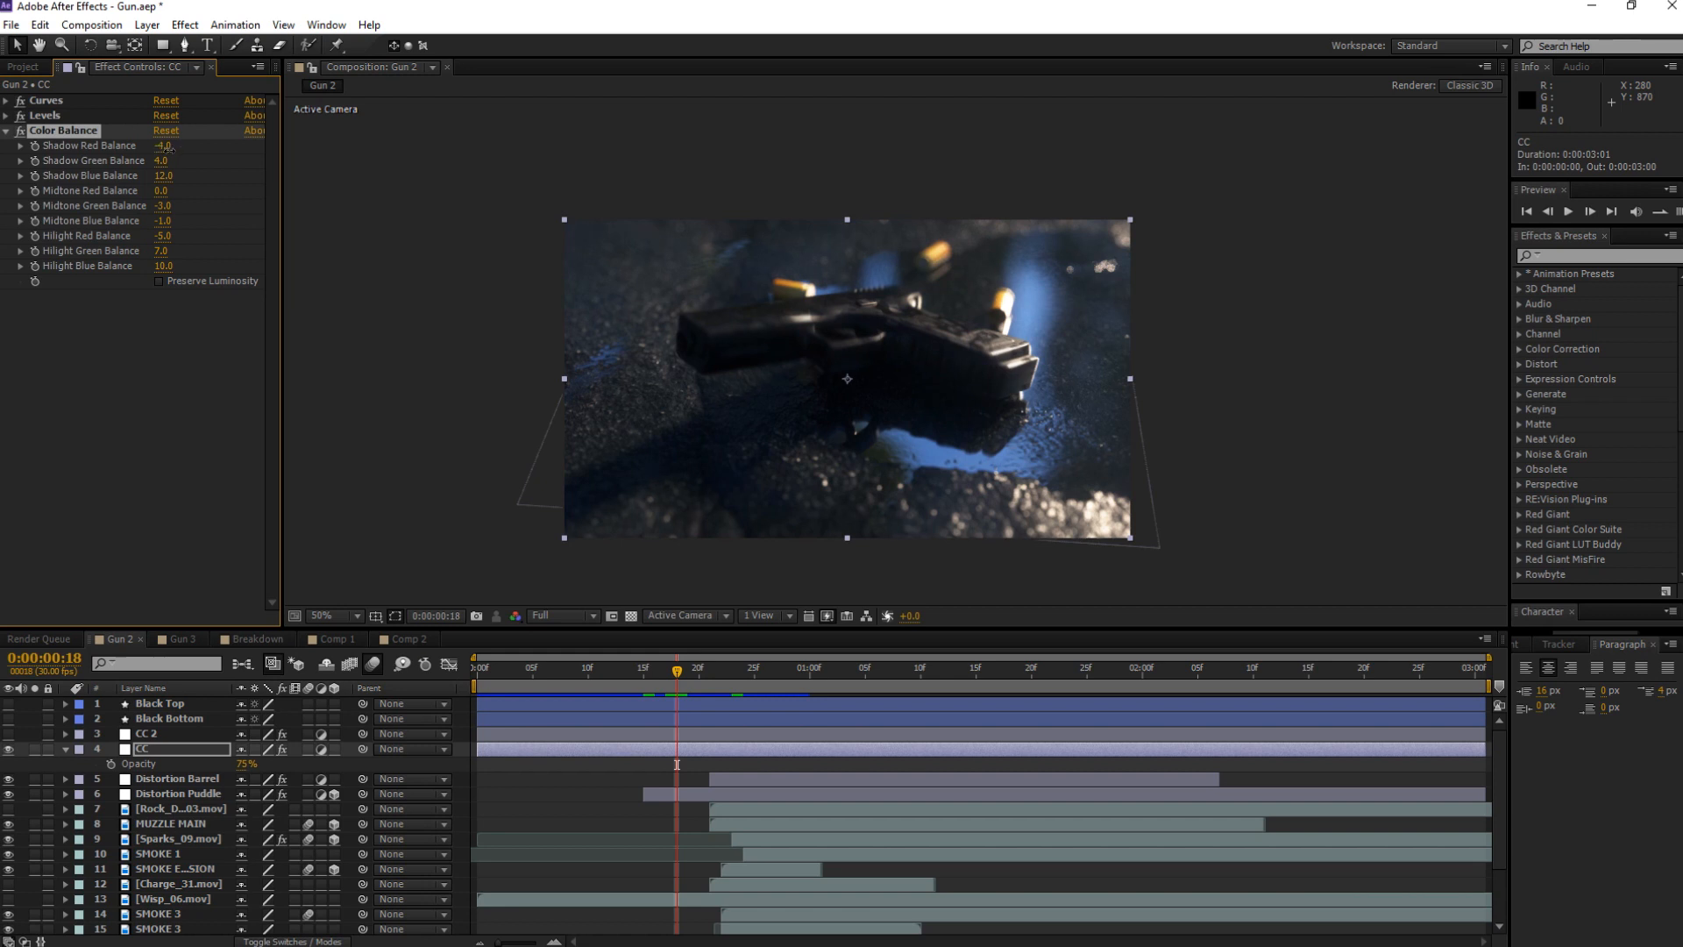
pyautogui.moveTo(162, 177); pyautogui.dragTo(153, 175)
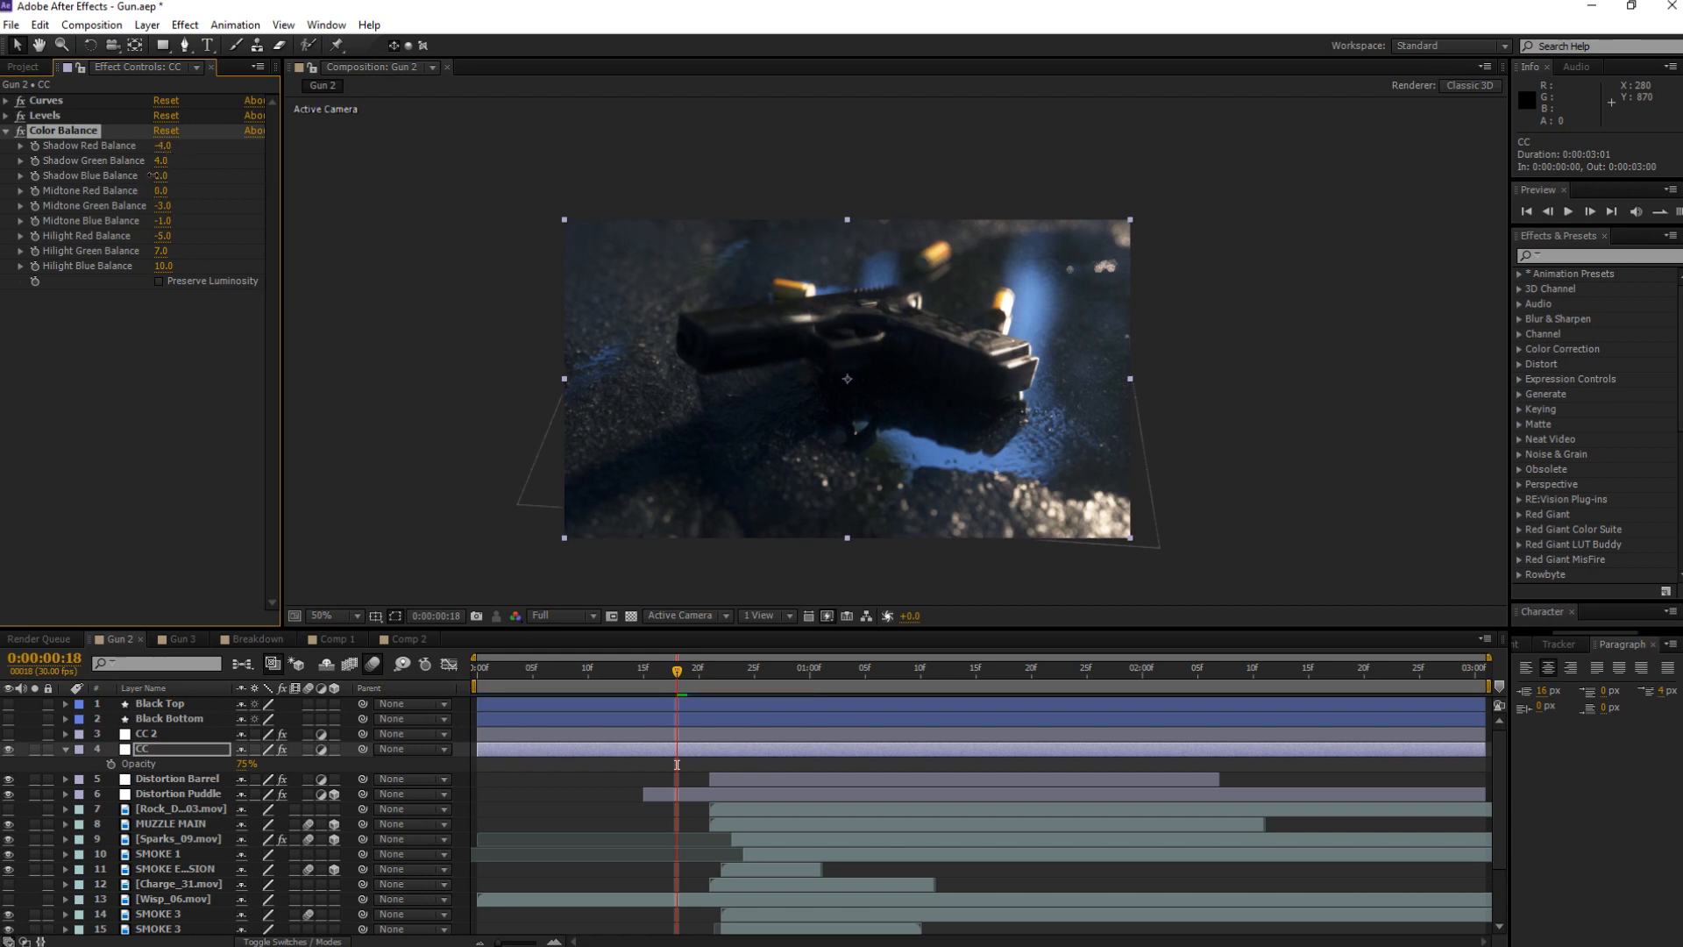
pyautogui.click(482, 549)
# - At frame 17, toggle RSMB Pro on the Gun 2_[0000-0090].png layer to compare the frame with and without motion blur
pyautogui.moveTo(674, 671)
pyautogui.mouseDown()
pyautogui.moveTo(619, 673)
pyautogui.moveTo(668, 670)
pyautogui.mouseUp()
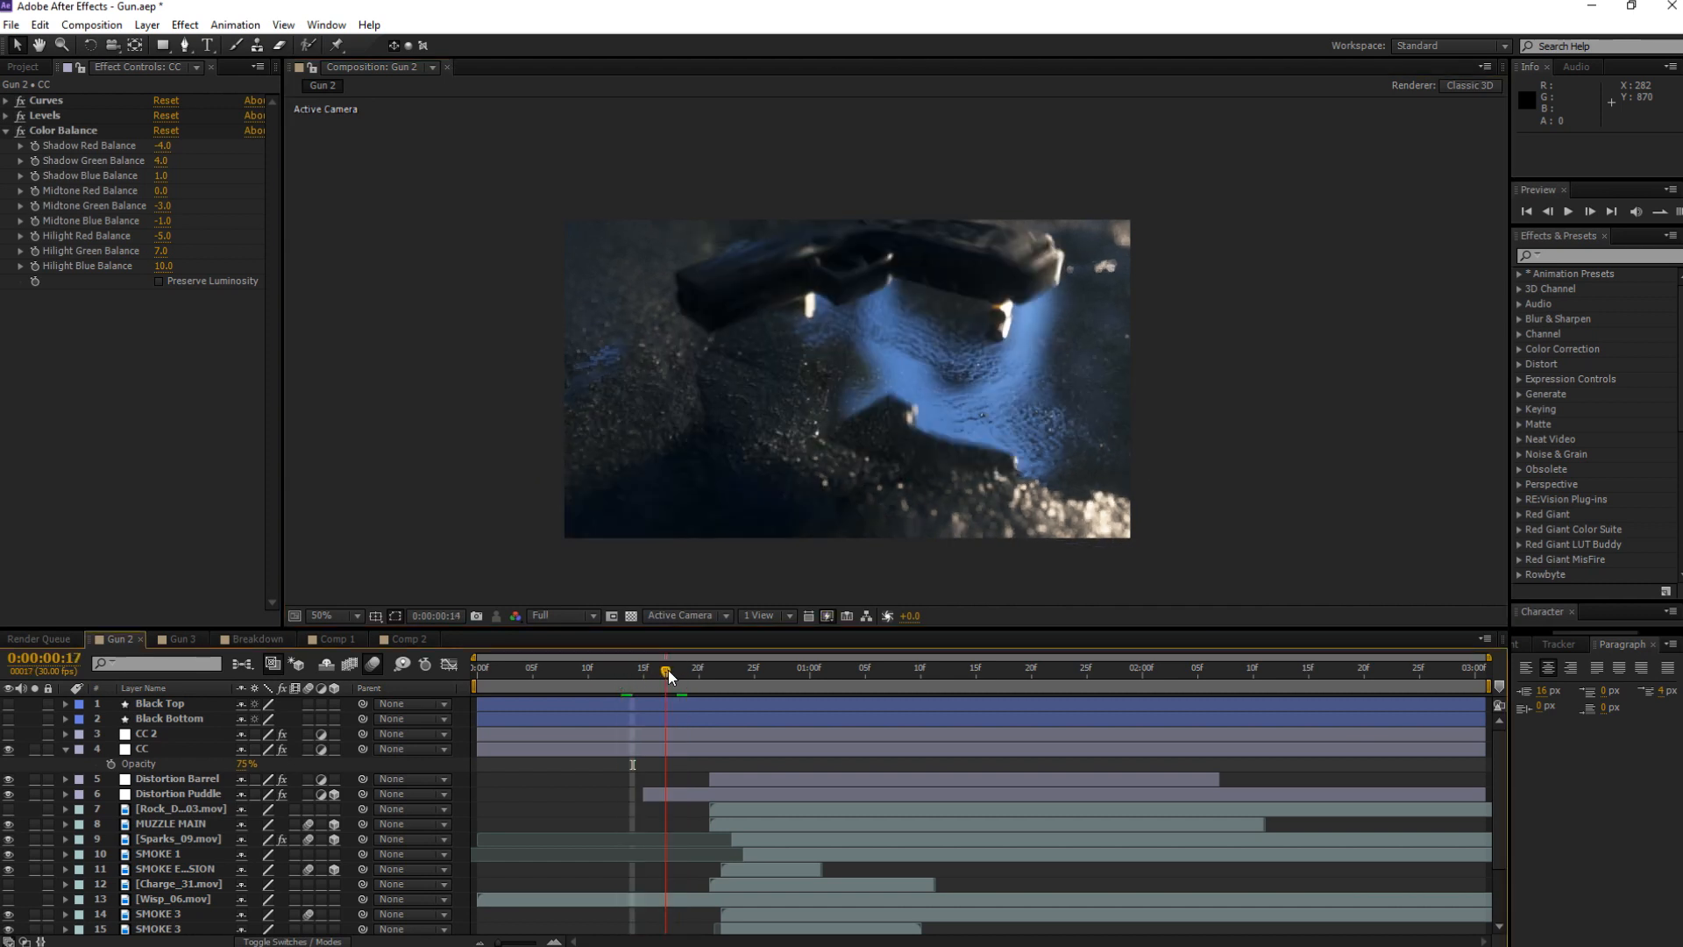
pyautogui.scroll(-2, 223, 802)
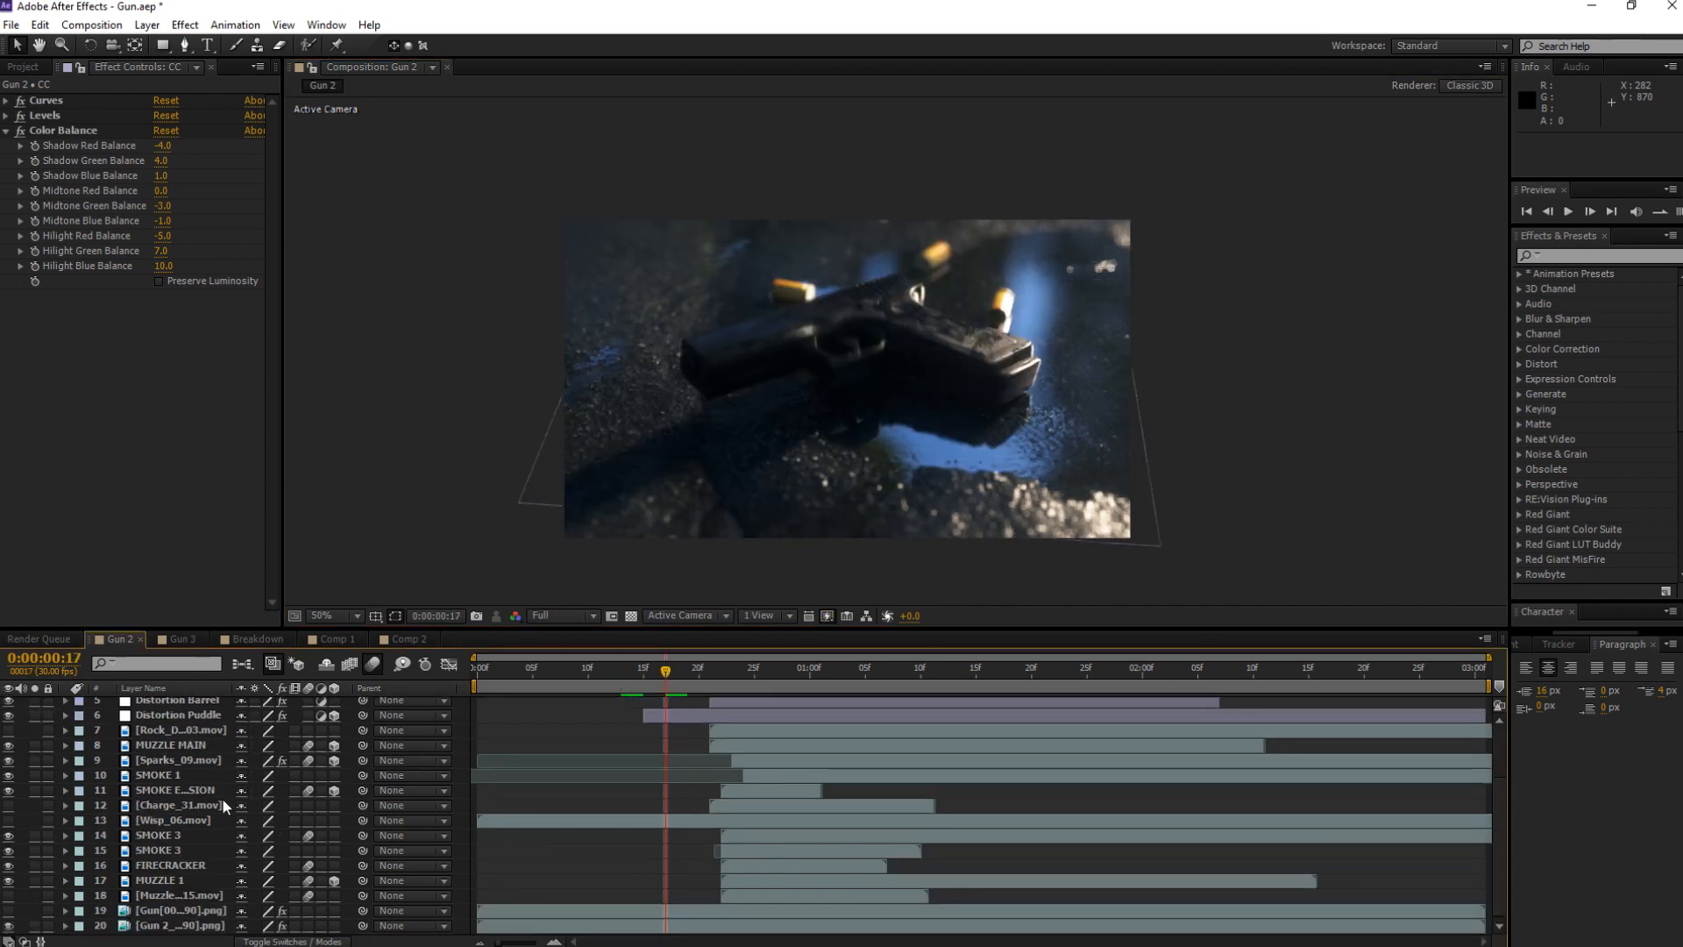
pyautogui.click(163, 926)
pyautogui.click(20, 106)
pyautogui.click(21, 106)
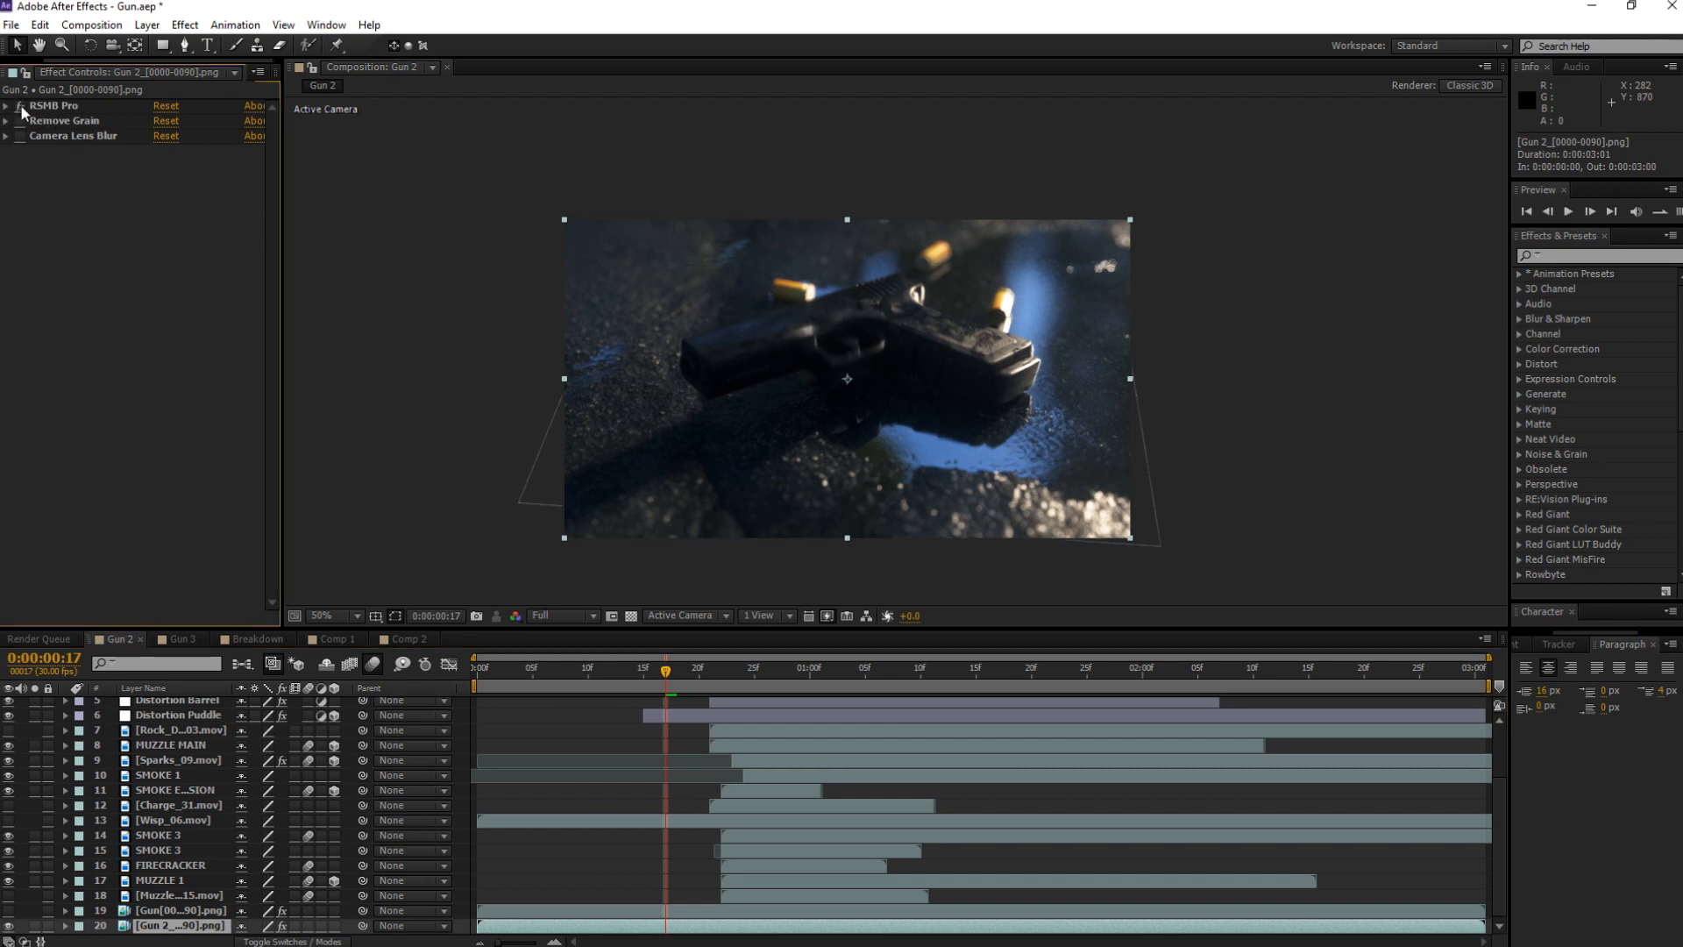
pyautogui.click(20, 106)
pyautogui.click(20, 106)
# - Preview the motion-blurred shot from frame 13 and move to the ejected shell at frame 25
pyautogui.moveTo(668, 669); pyautogui.dragTo(623, 676)
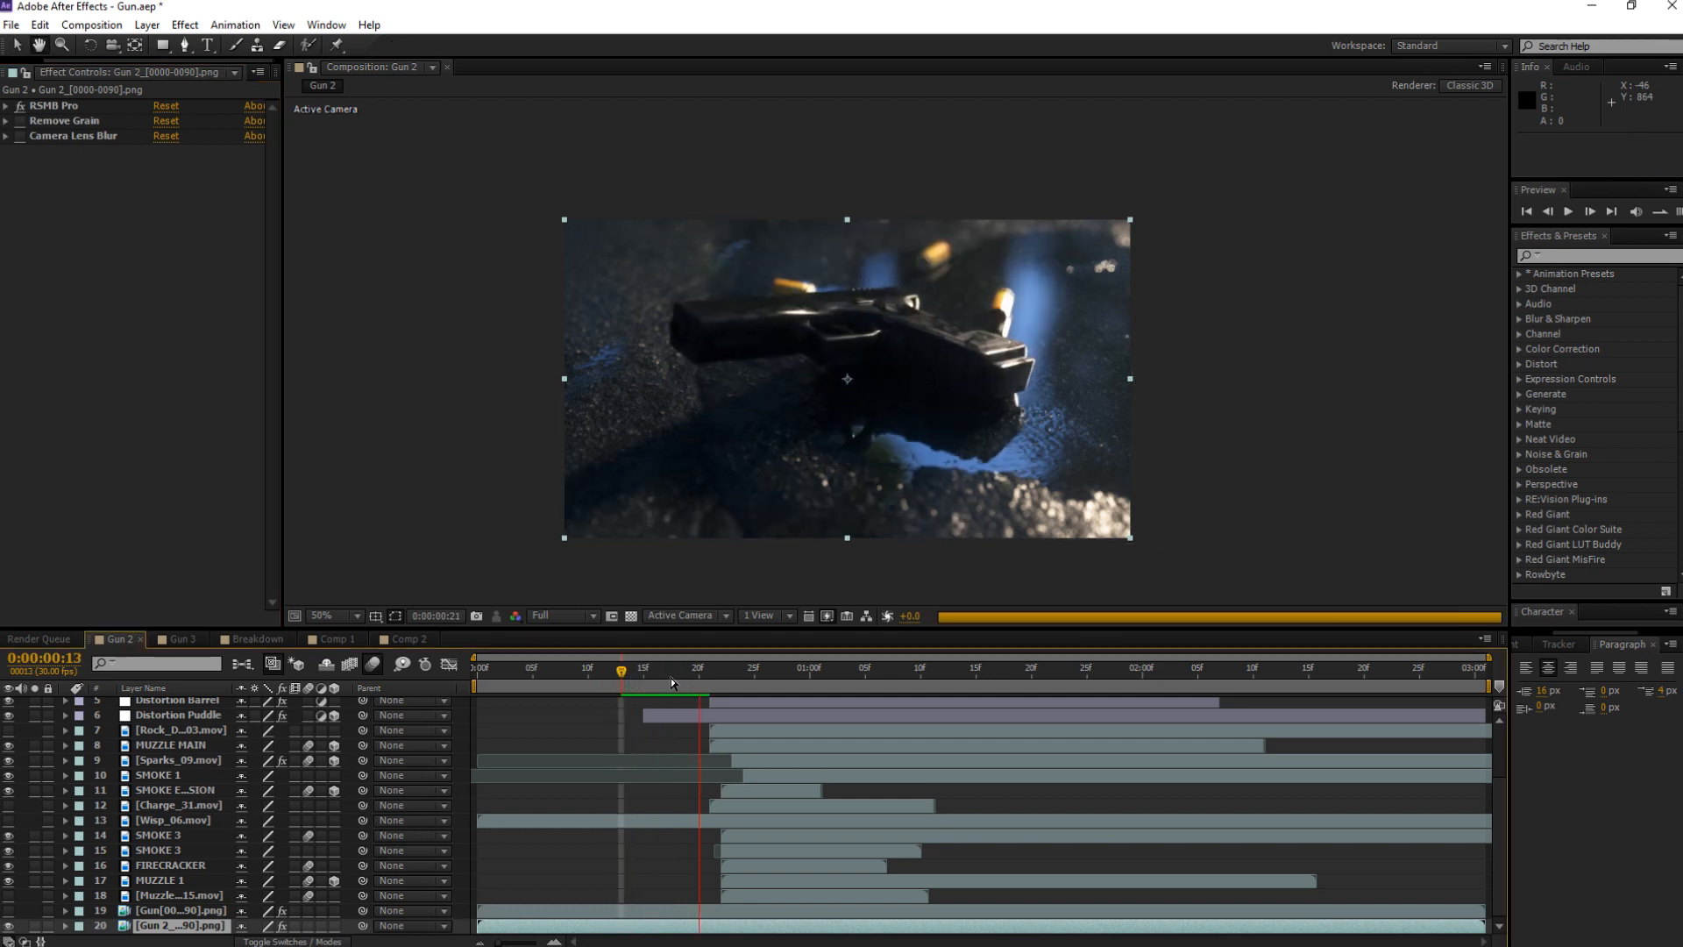
pyautogui.press('space')
pyautogui.moveTo(714, 673); pyautogui.dragTo(754, 671)
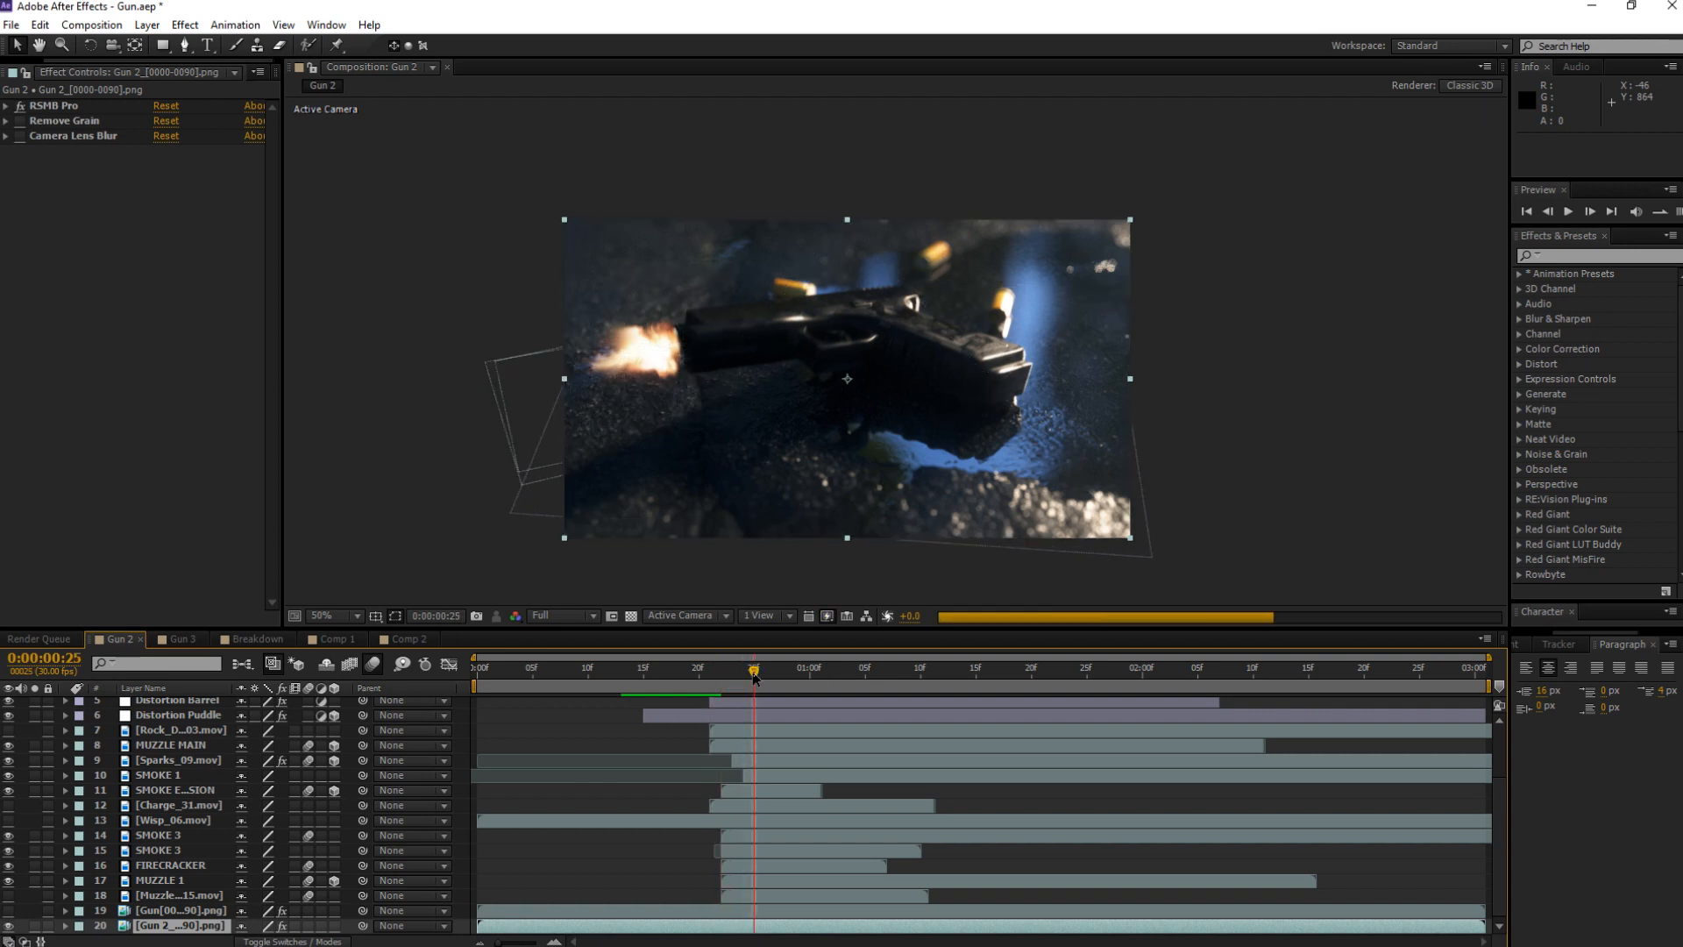
# - Toggle RSMB Pro on the gun sequence at frames 25 and 23 to compare the blur, and return to frame 17
pyautogui.click(20, 106)
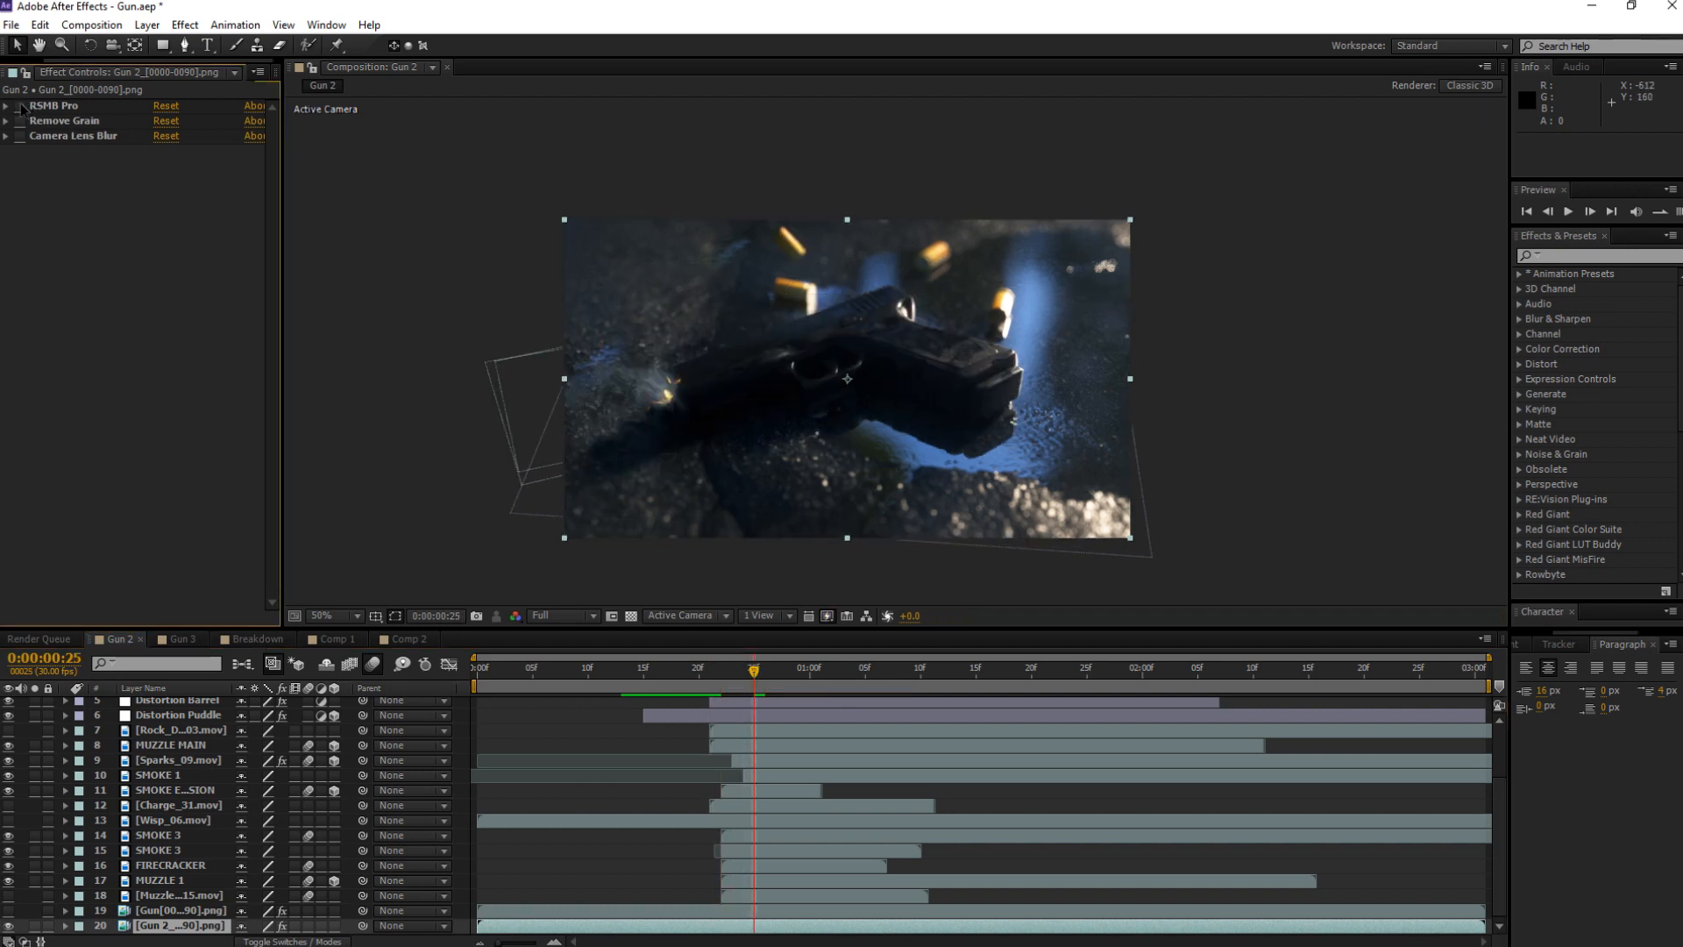
pyautogui.click(732, 671)
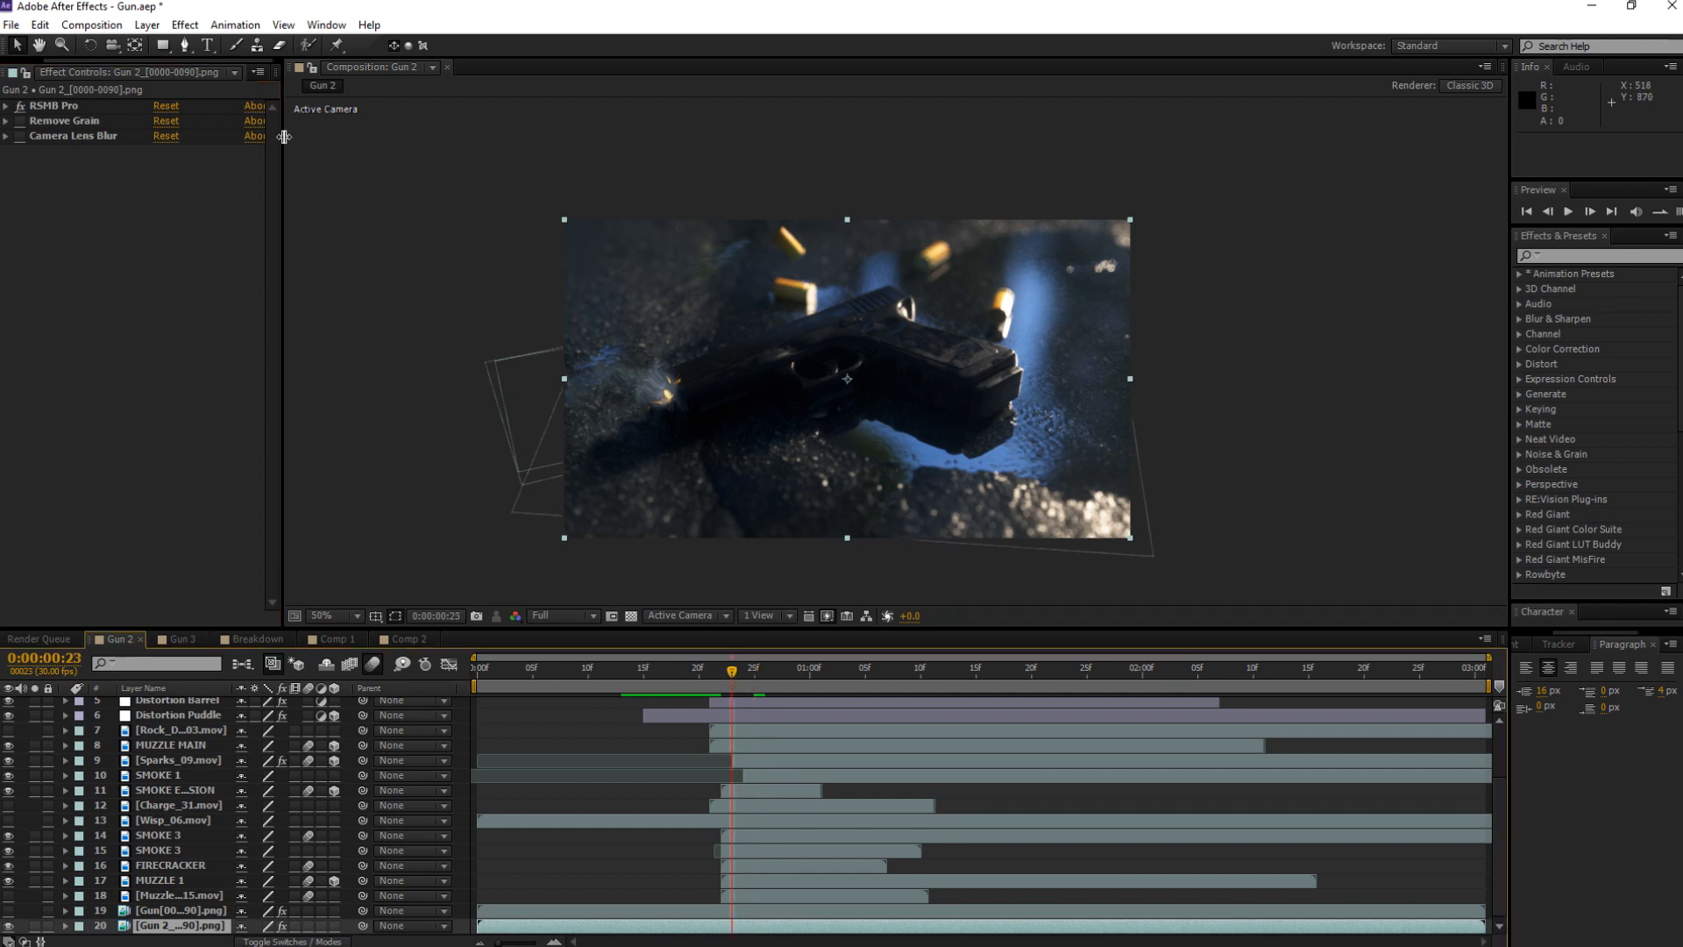
pyautogui.click(21, 106)
pyautogui.click(20, 106)
pyautogui.click(20, 106)
pyautogui.click(666, 676)
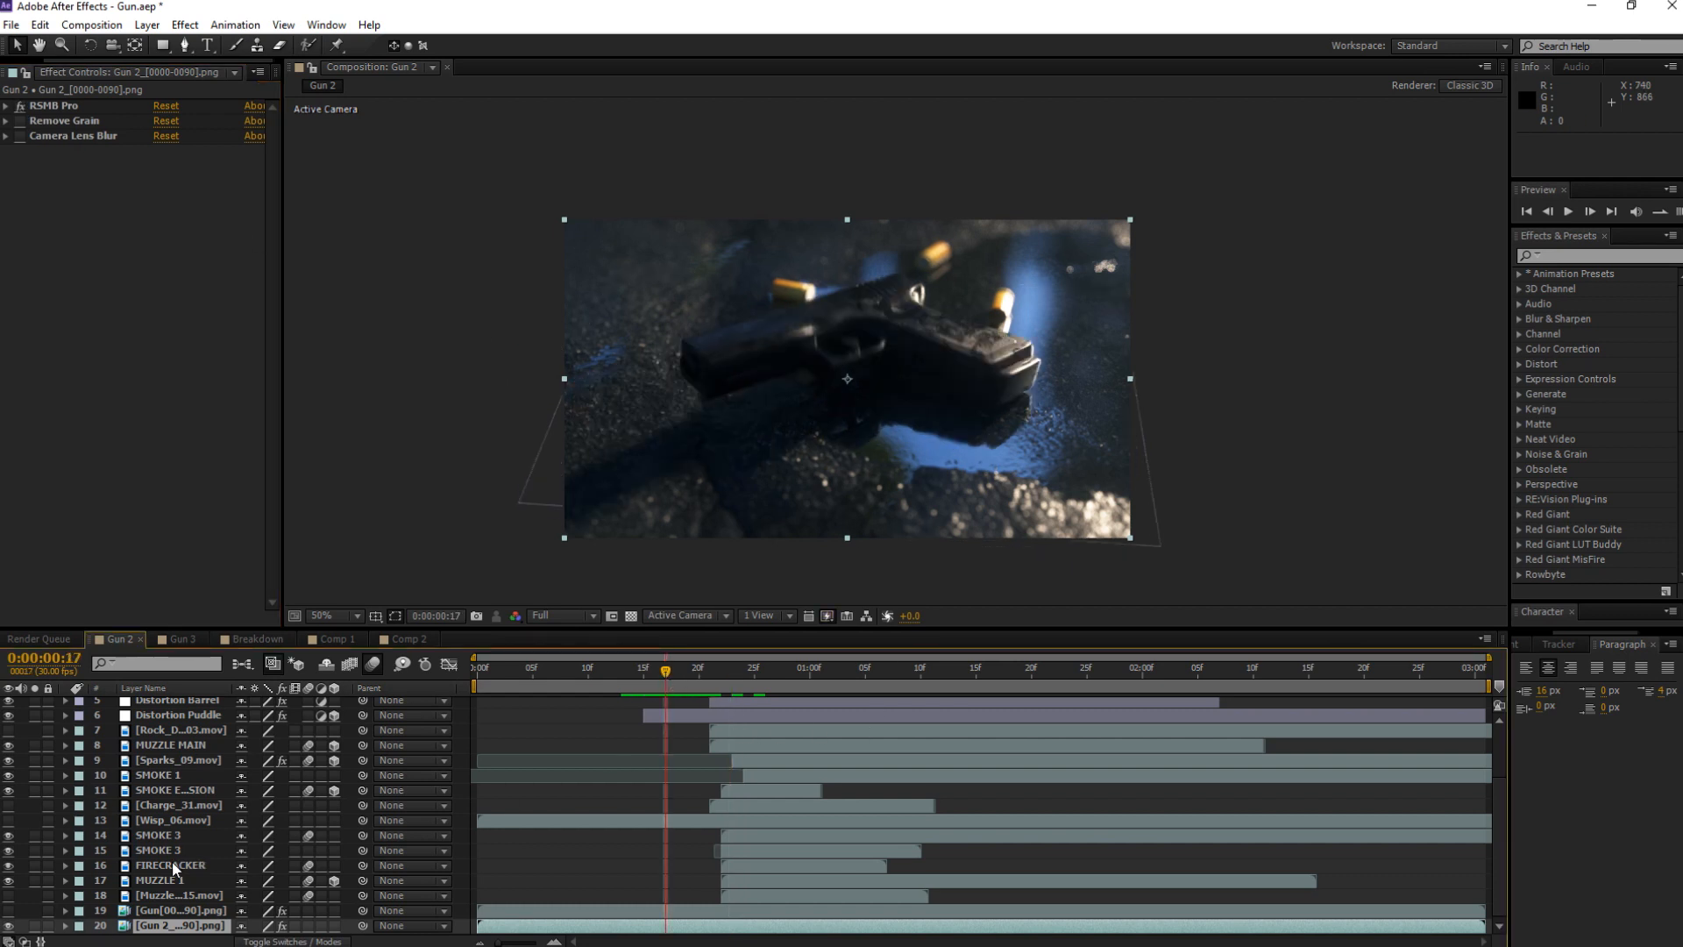
# - Collapse the CC layer's properties and preview the muzzle flash from around frame 21
pyautogui.scroll(3, 174, 867)
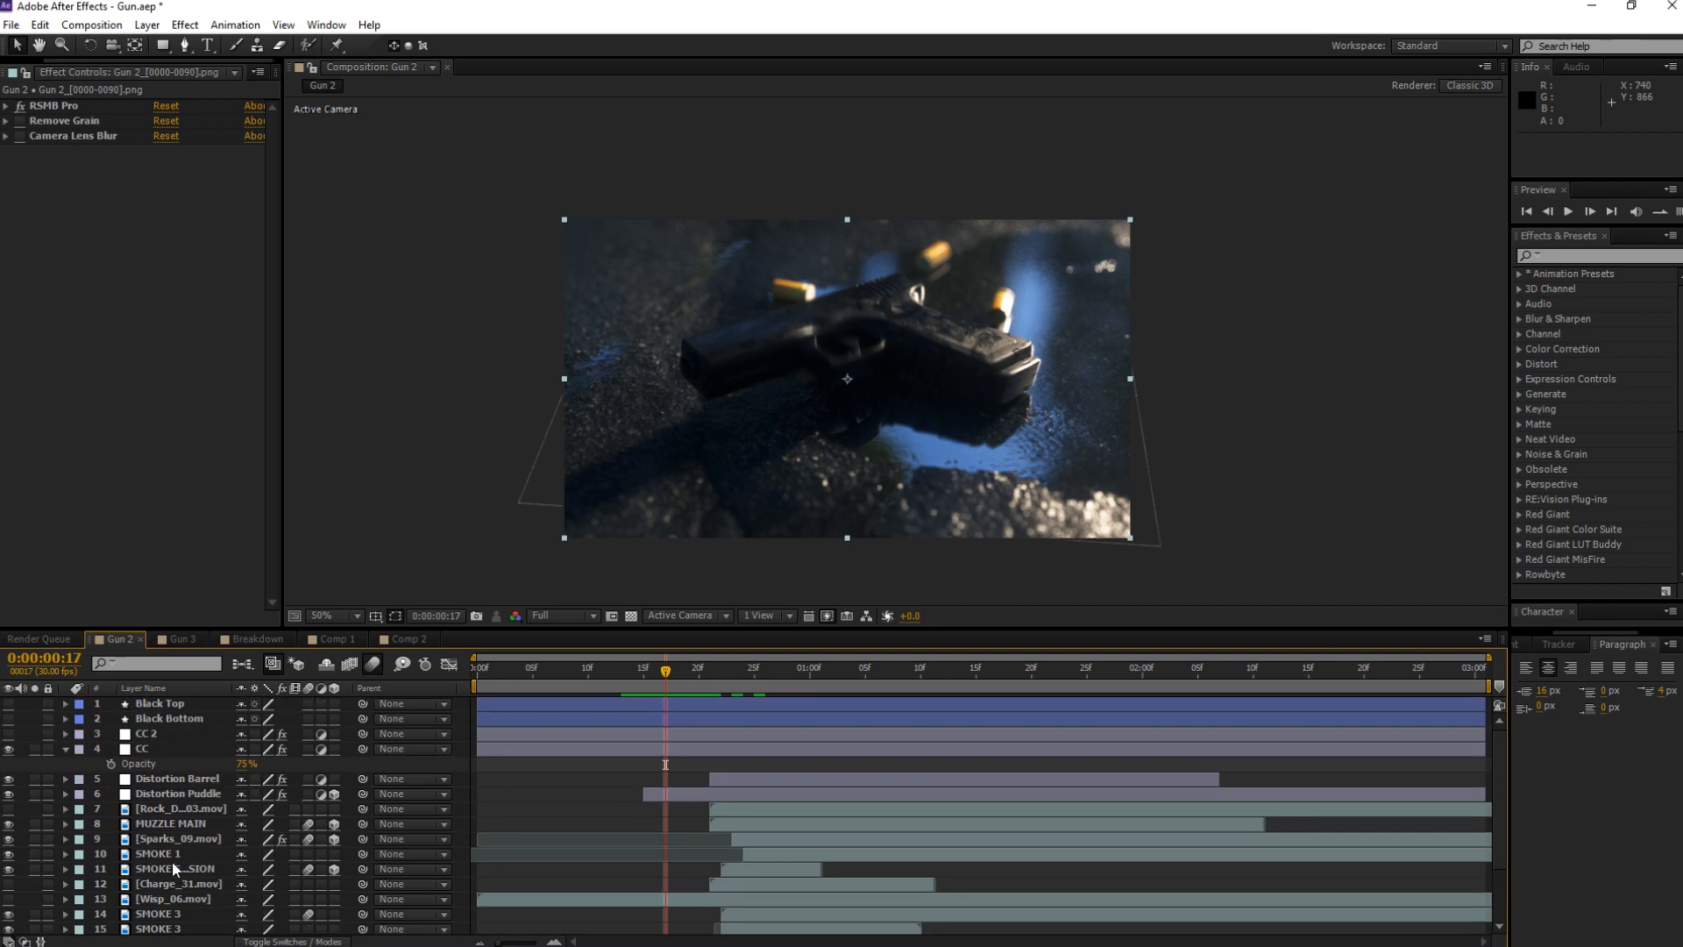
pyautogui.click(64, 749)
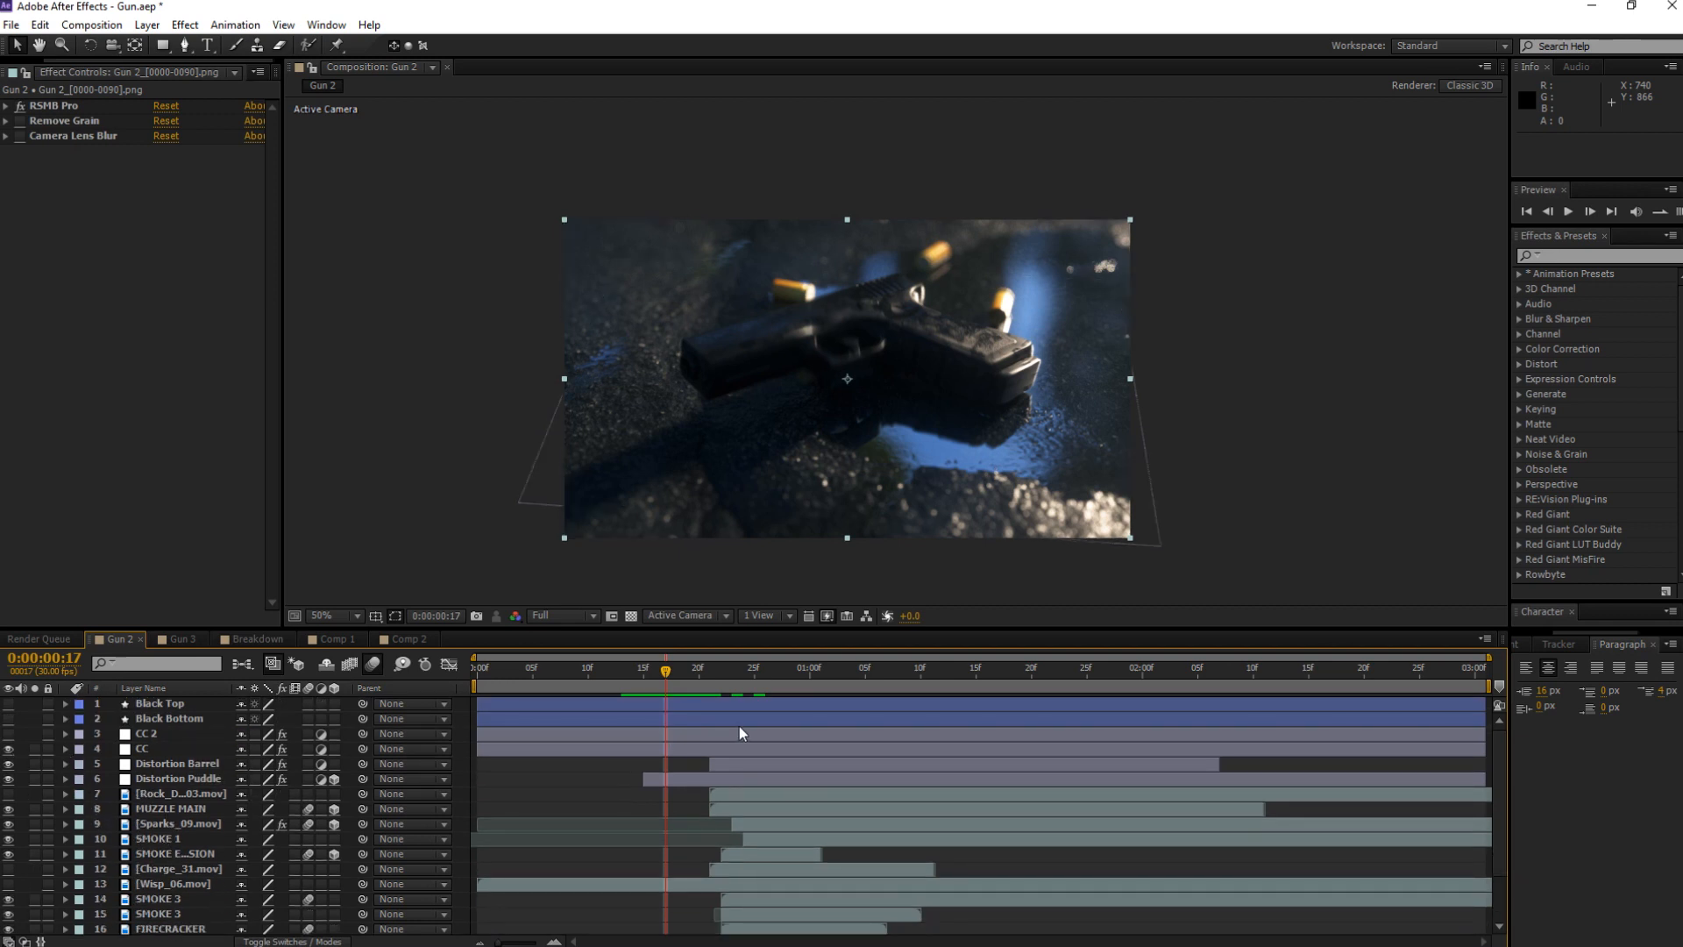
pyautogui.click(709, 682)
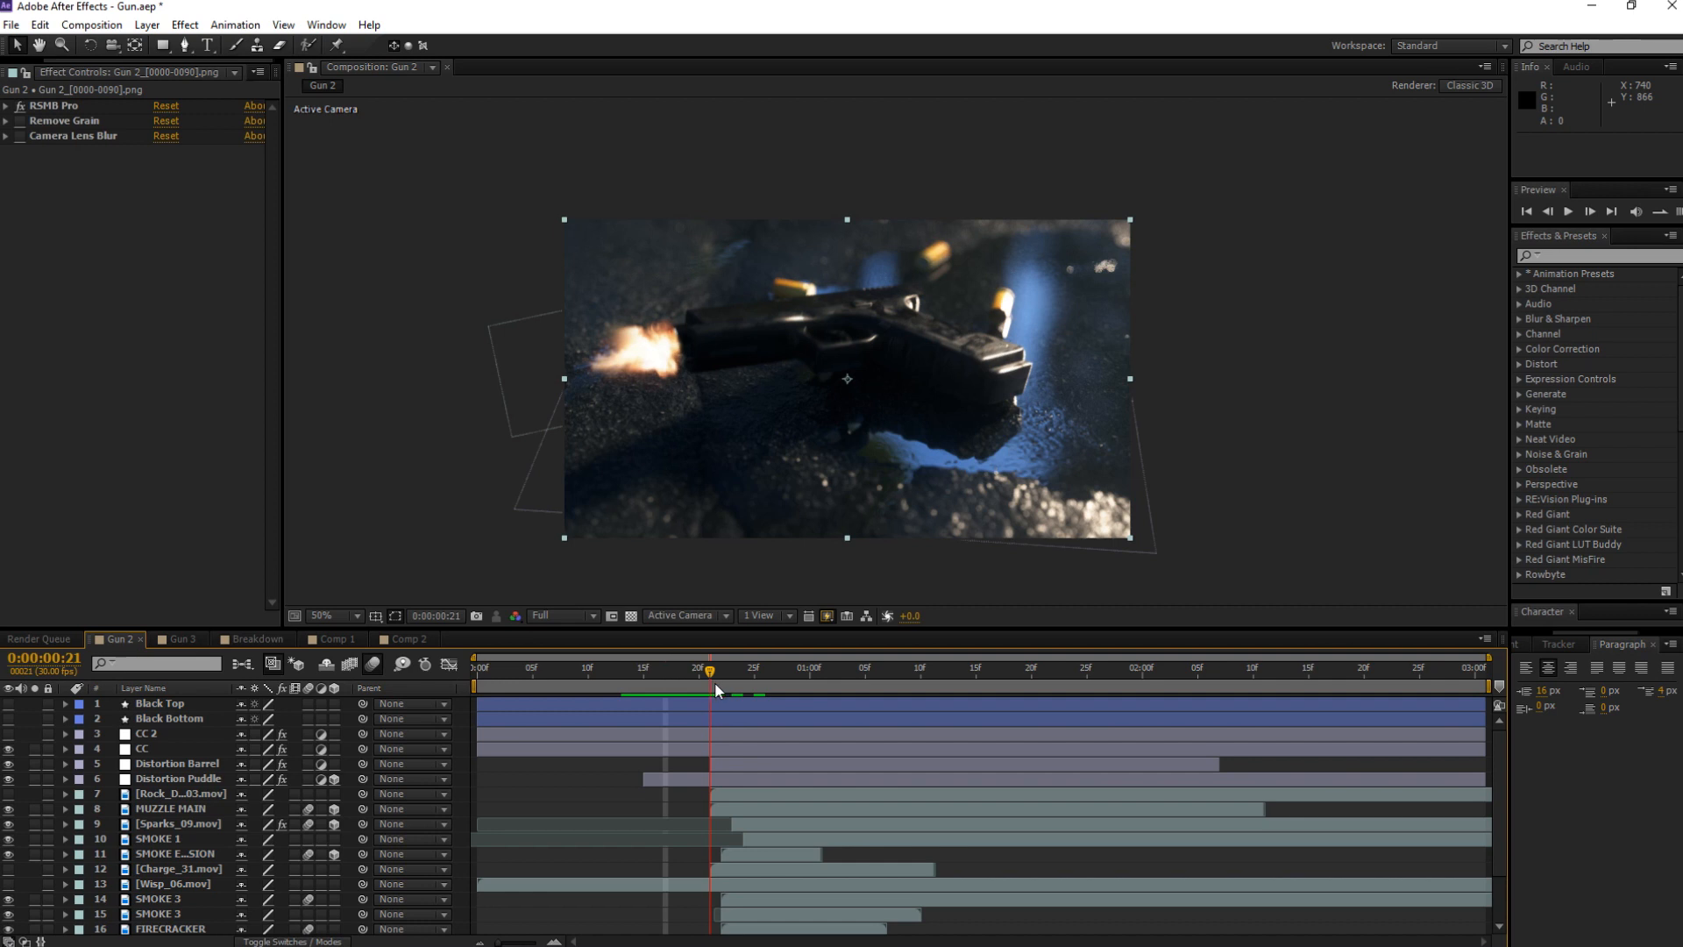
pyautogui.moveTo(715, 684)
pyautogui.mouseDown()
pyautogui.moveTo(752, 682)
pyautogui.moveTo(707, 677)
pyautogui.moveTo(726, 684)
pyautogui.mouseUp()
pyautogui.press('space')
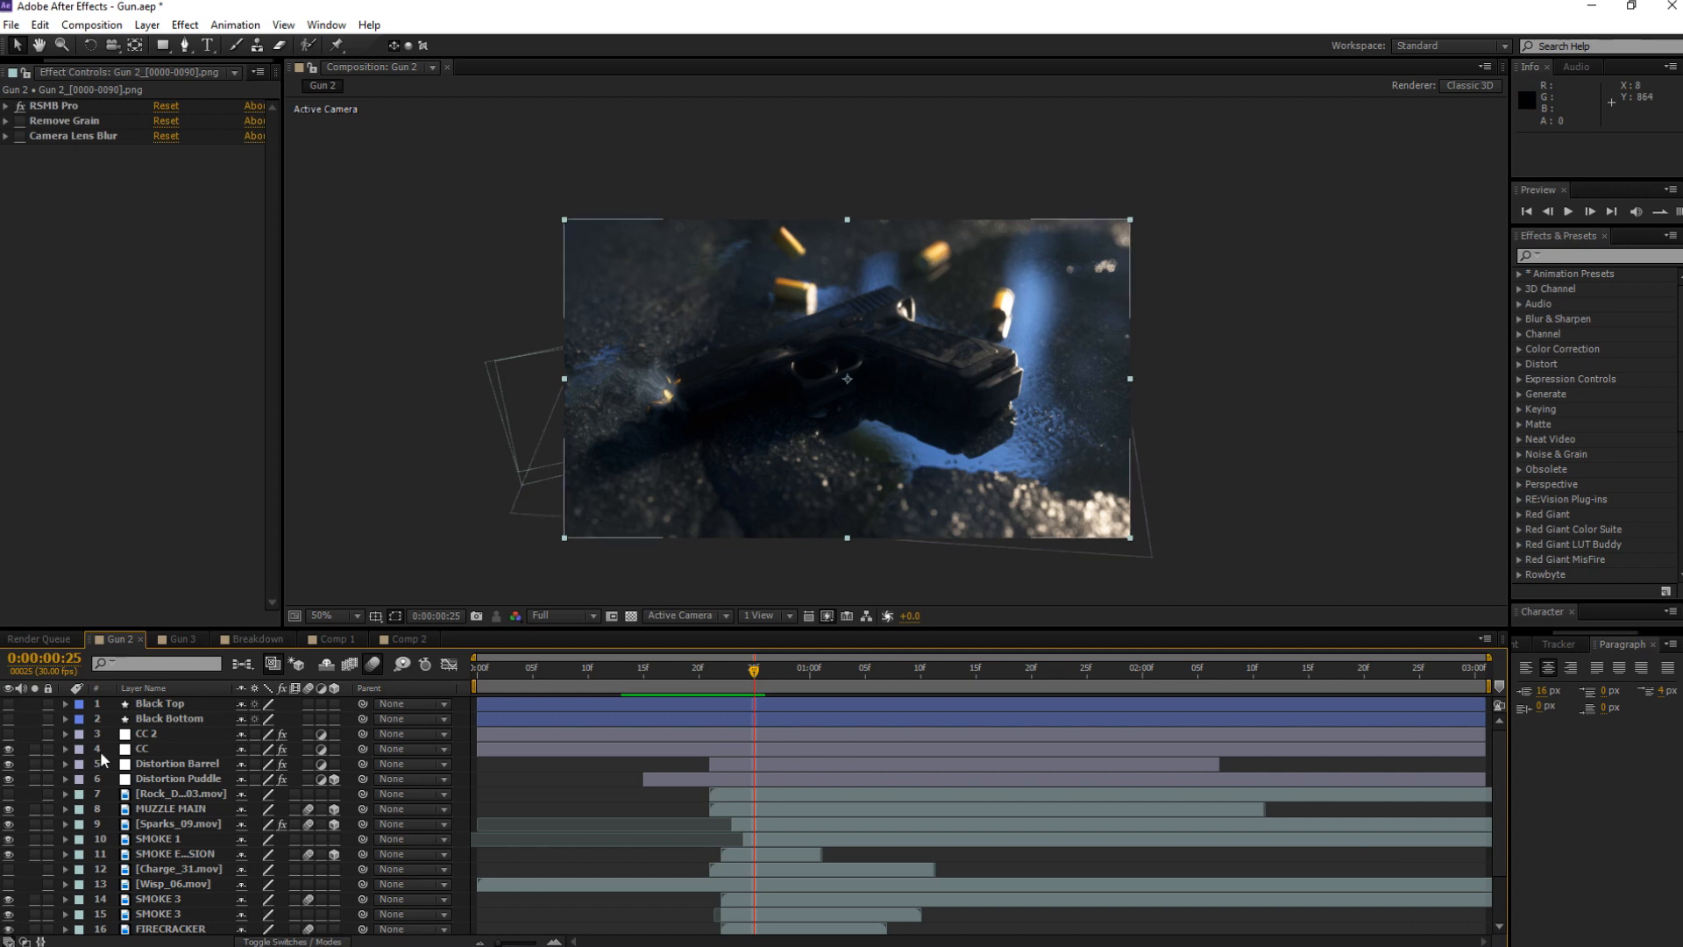
# - Toggle the Ripple effect on the Distortion Barrel layer to compare the area in front of the muzzle
pyautogui.click(154, 766)
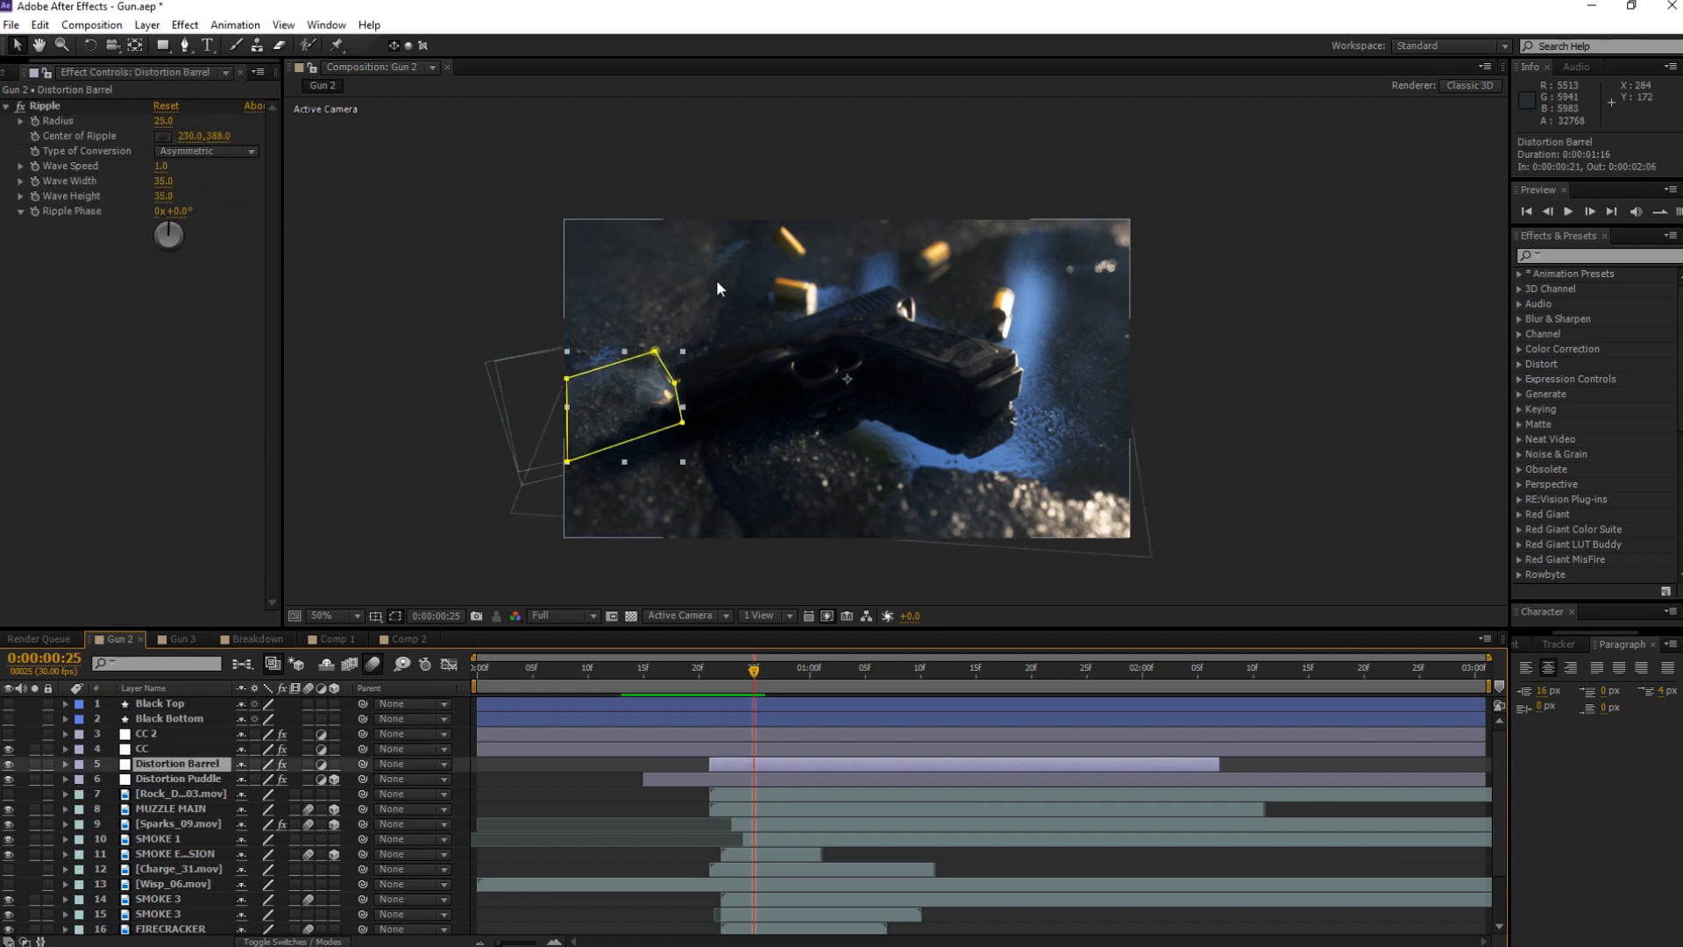
pyautogui.click(20, 106)
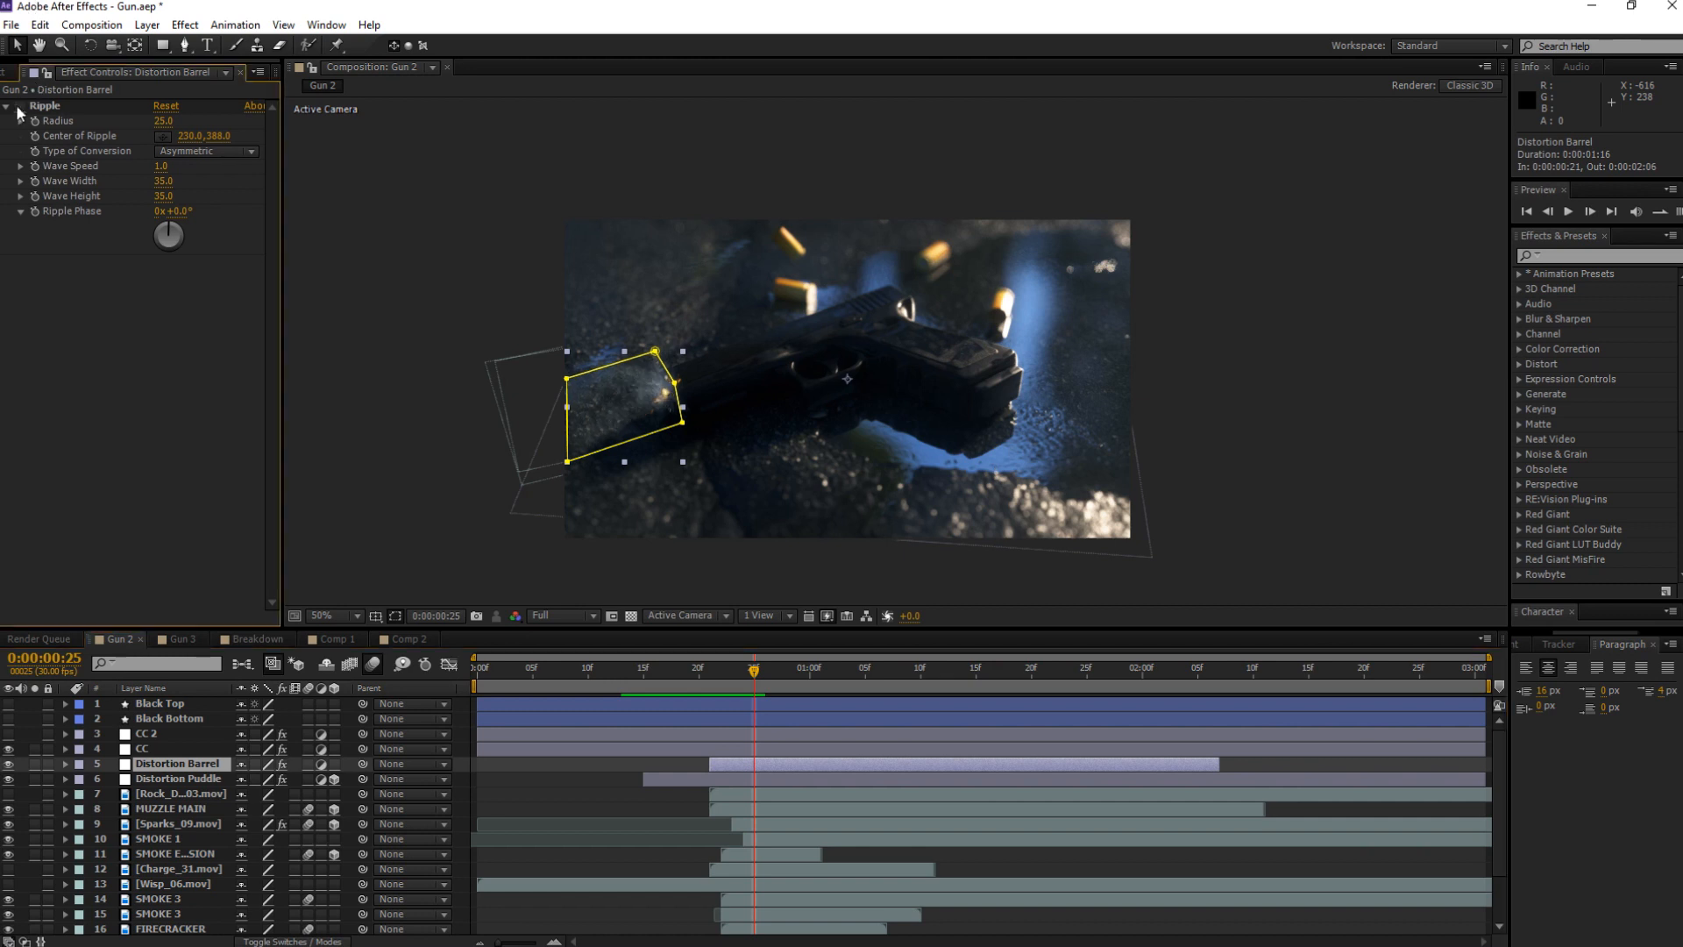
pyautogui.click(19, 106)
# - Check the barrel distortion at frame 20 and preview the shot from frame 29
pyautogui.click(698, 673)
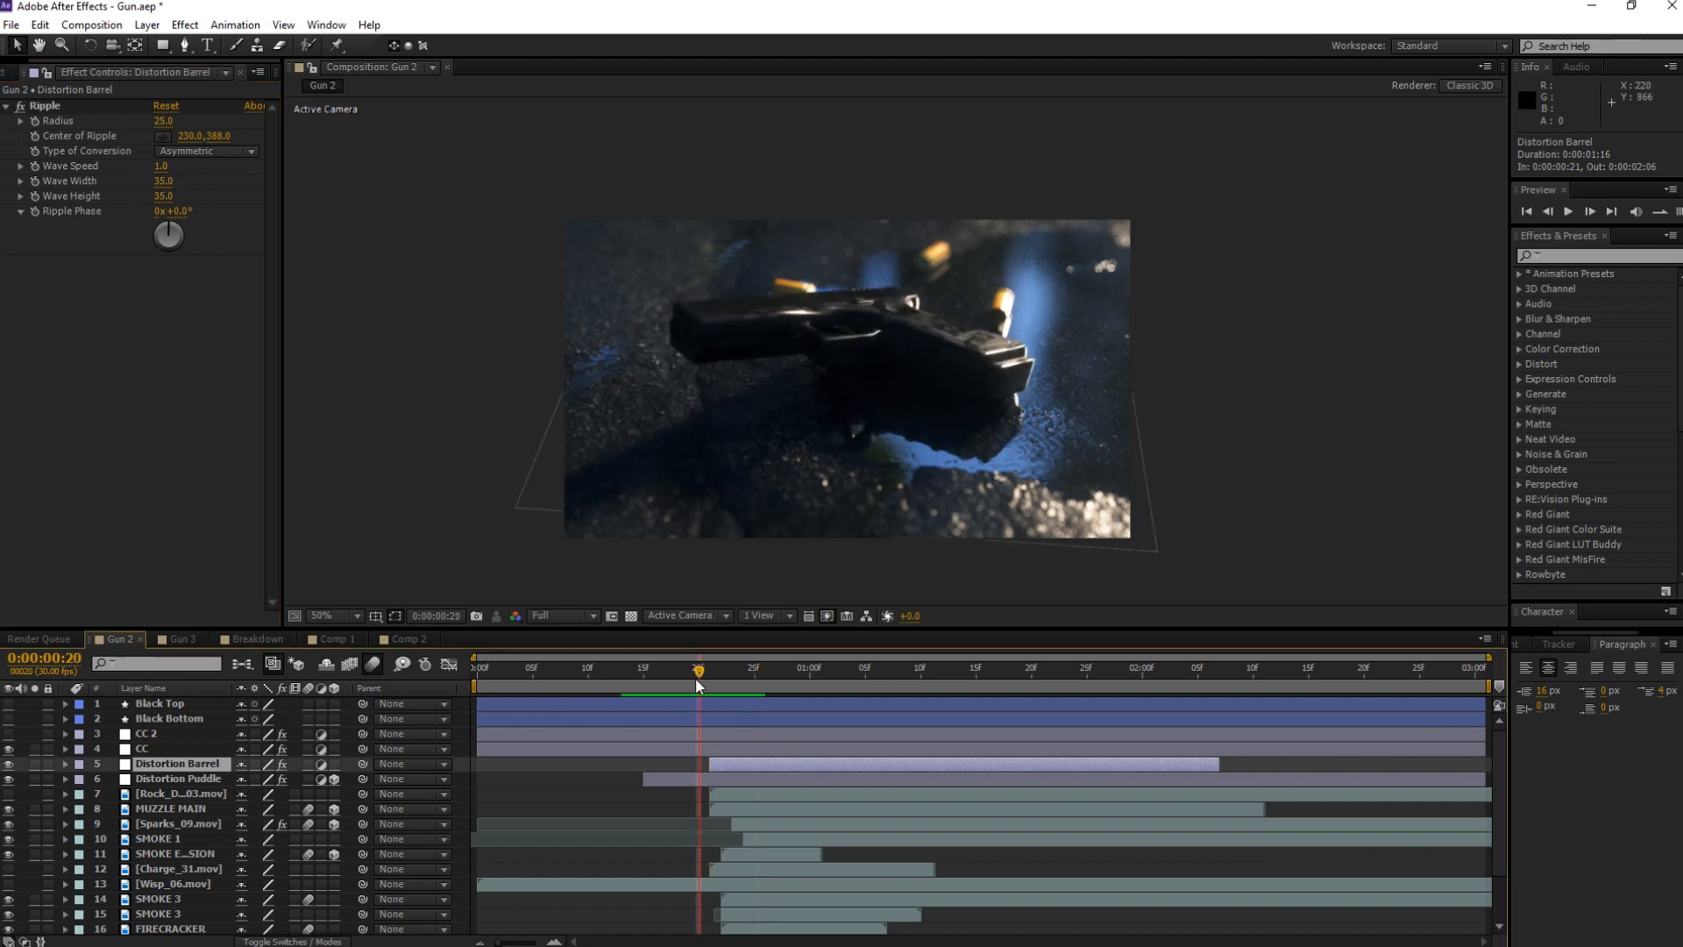
pyautogui.click(397, 566)
pyautogui.moveTo(771, 672); pyautogui.dragTo(802, 693)
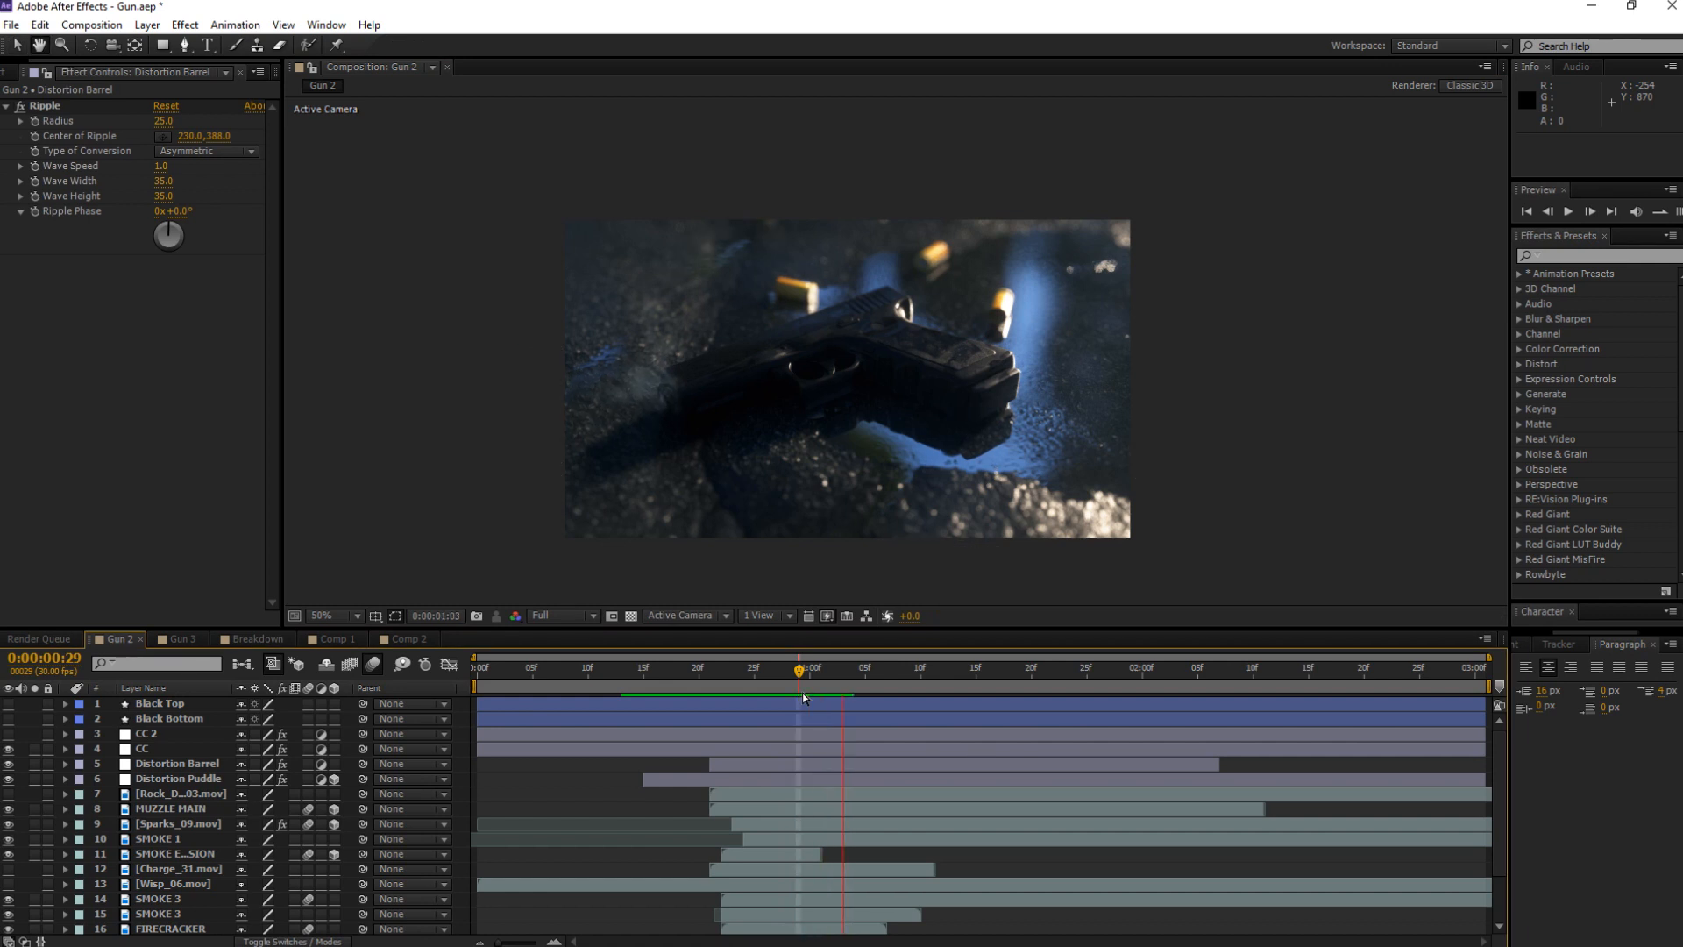
pyautogui.press('space')
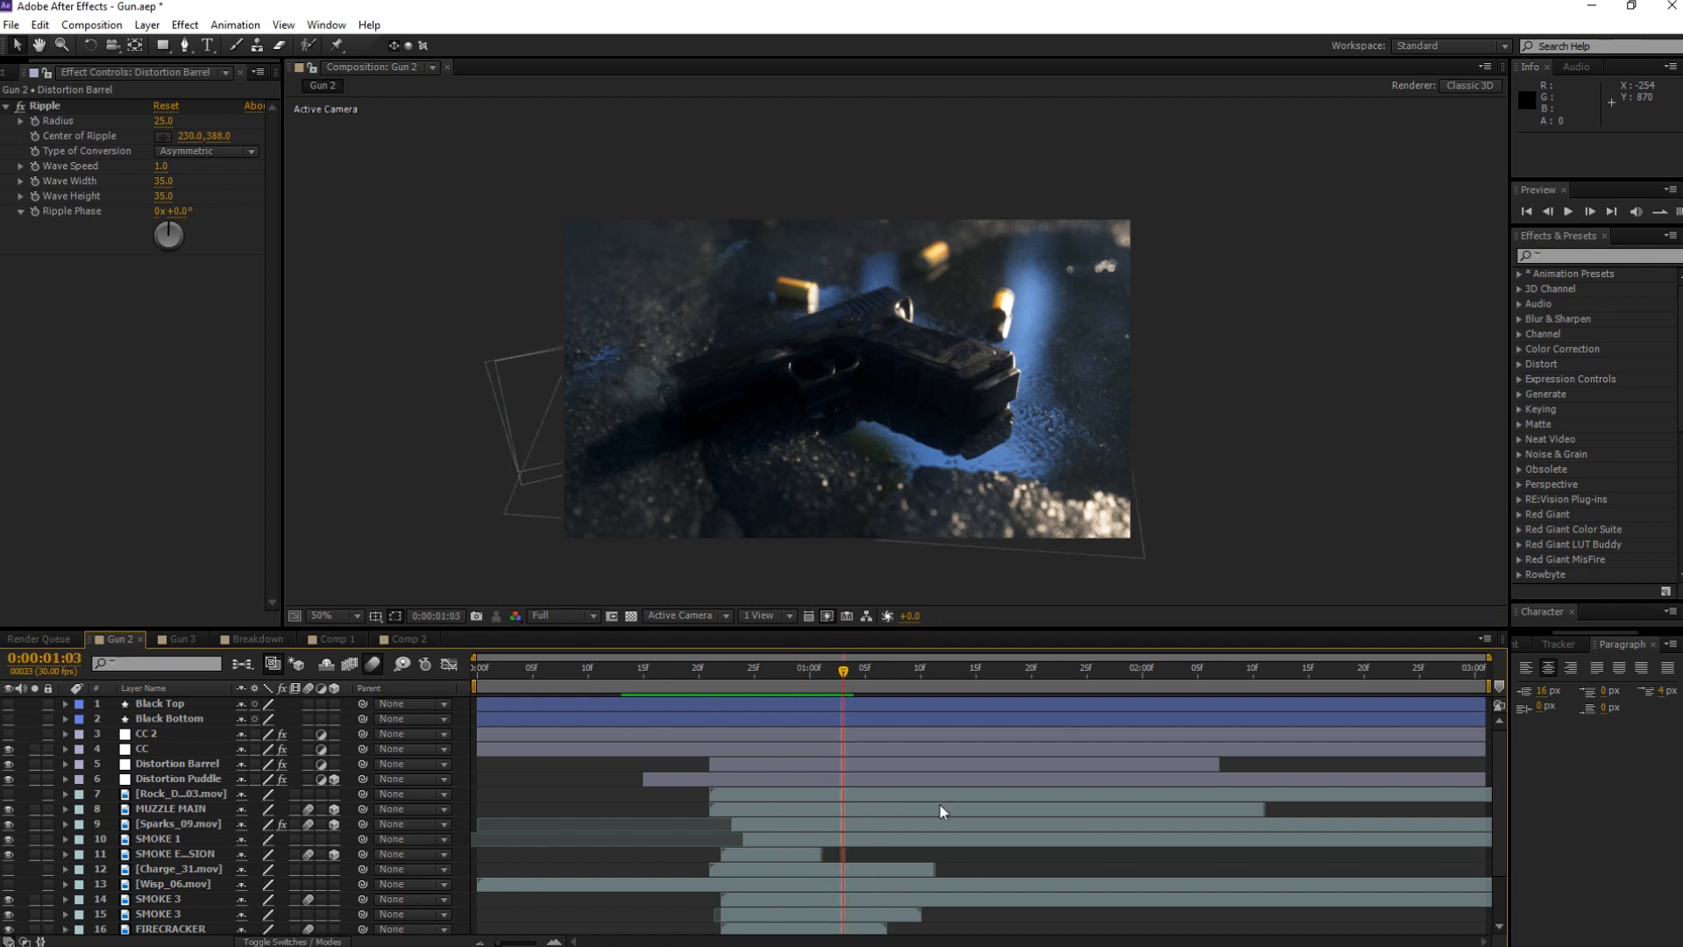
# - Inspect the Rock_Debris_03.mov and MUZZLE MAIN layers, toggling MUZZLE MAIN's visibility, and go back to frame 21
pyautogui.click(883, 797)
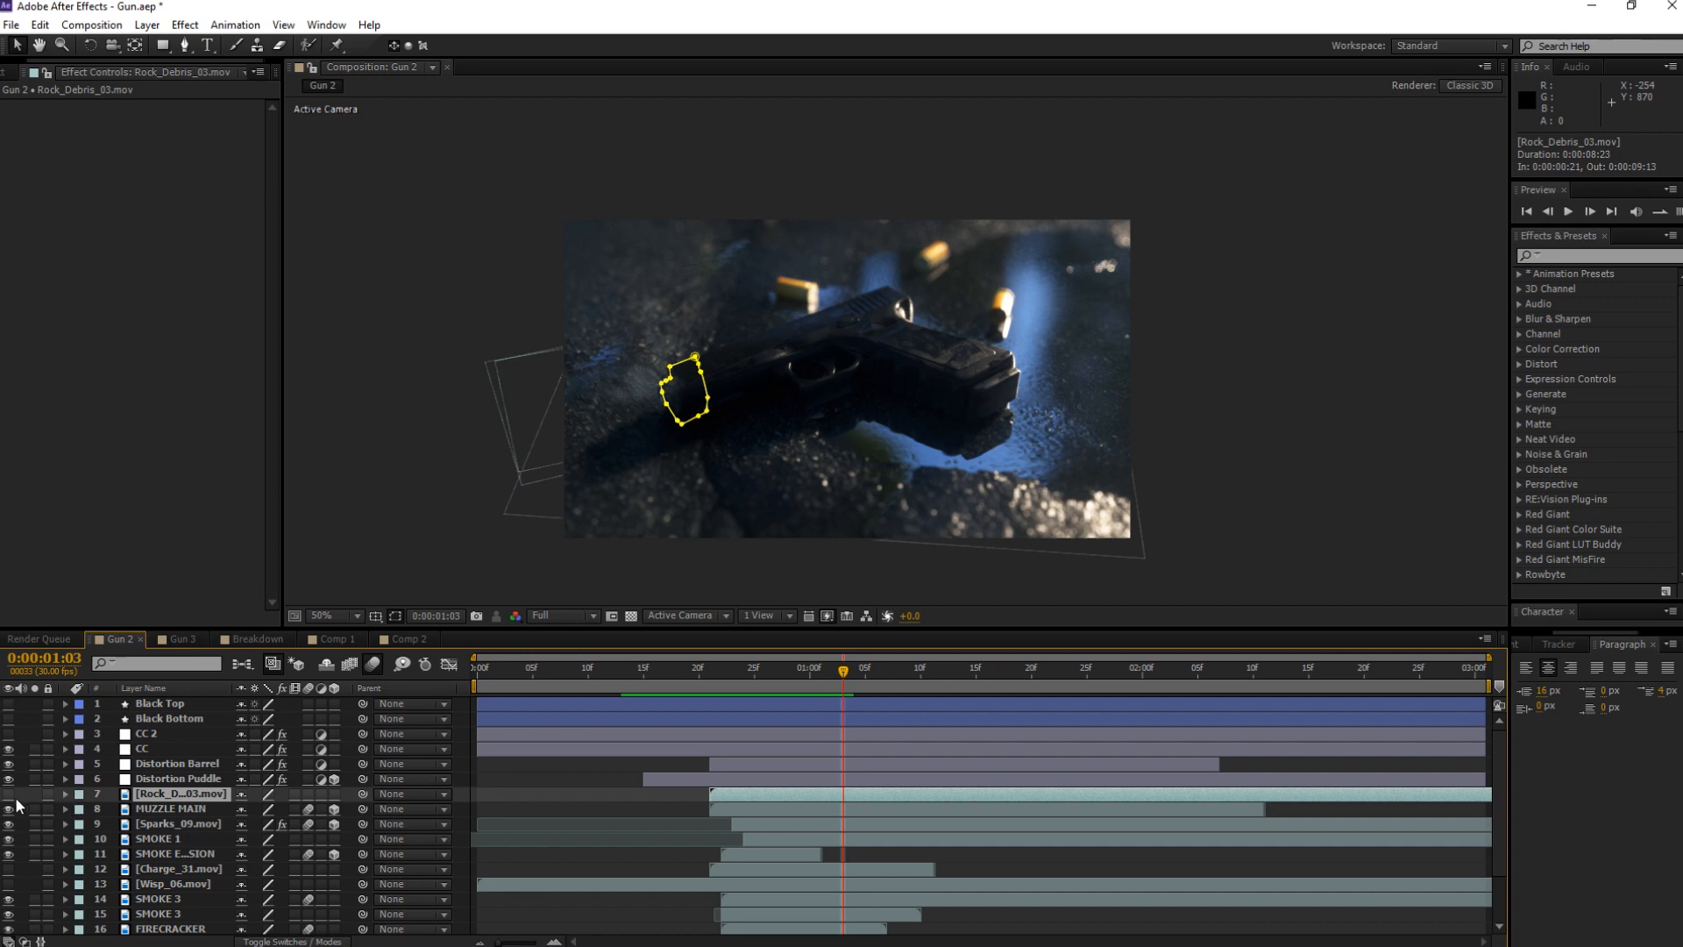
pyautogui.click(172, 808)
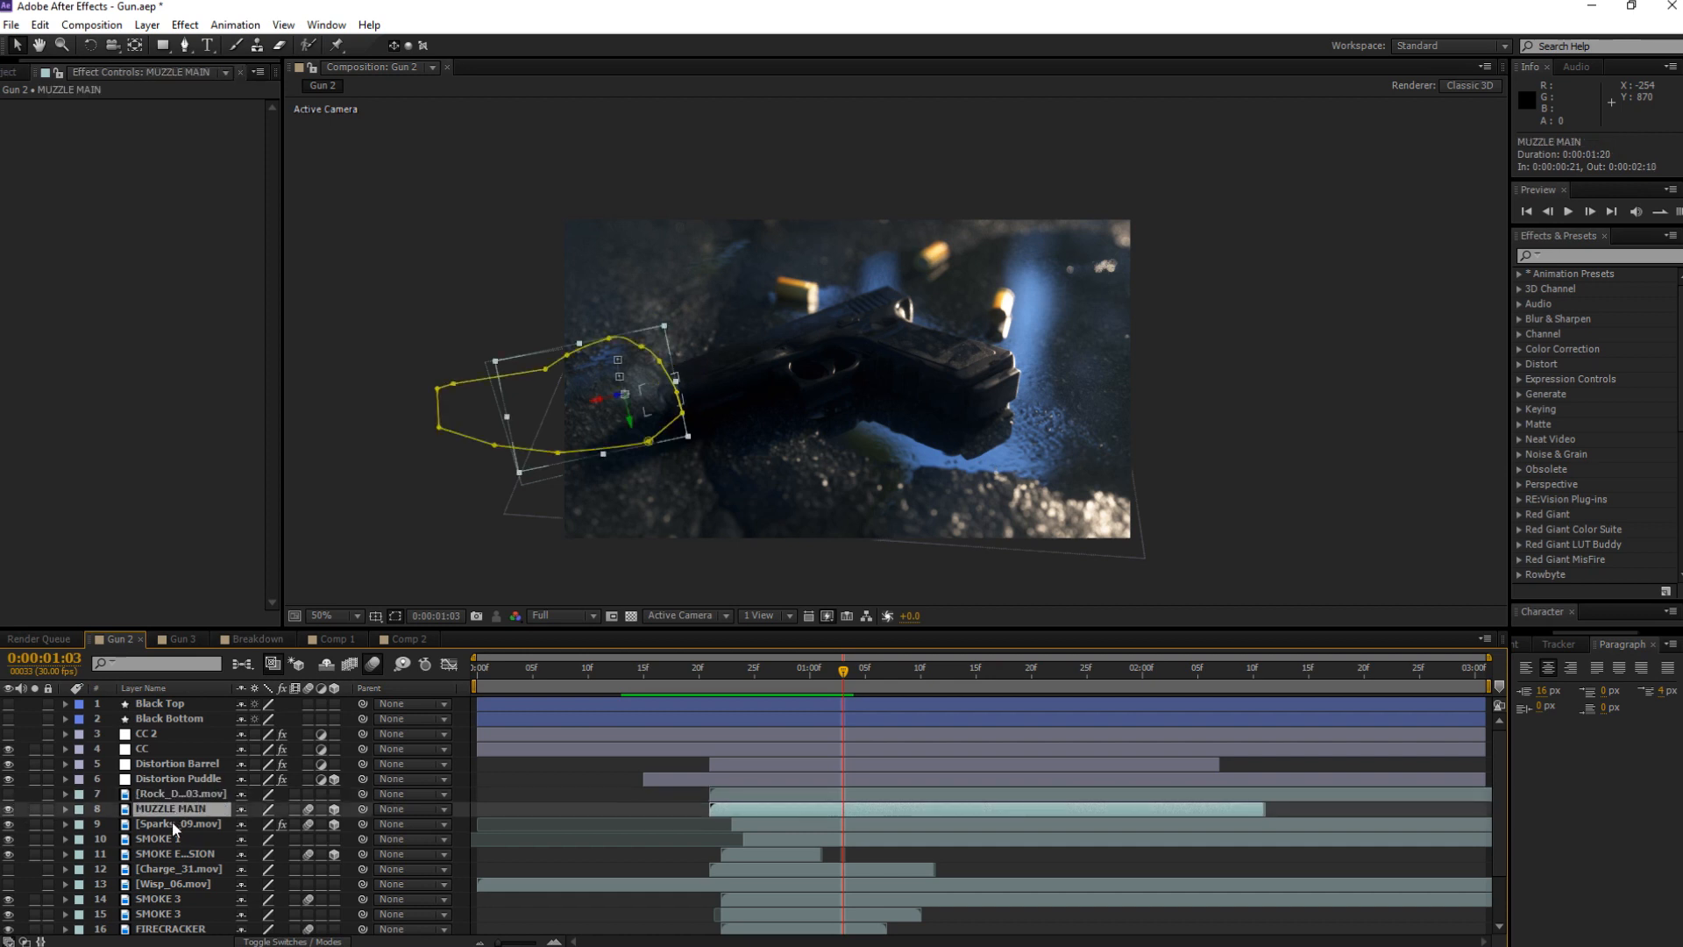
pyautogui.click(8, 810)
pyautogui.click(7, 810)
pyautogui.click(8, 809)
pyautogui.click(8, 809)
pyautogui.moveTo(804, 678); pyautogui.dragTo(710, 697)
pyautogui.click(451, 555)
# - Look through the remaining muzzle flash and smoke layers, checking Charge_31.mov and MUZZLE 1
pyautogui.scroll(-1, 149, 839)
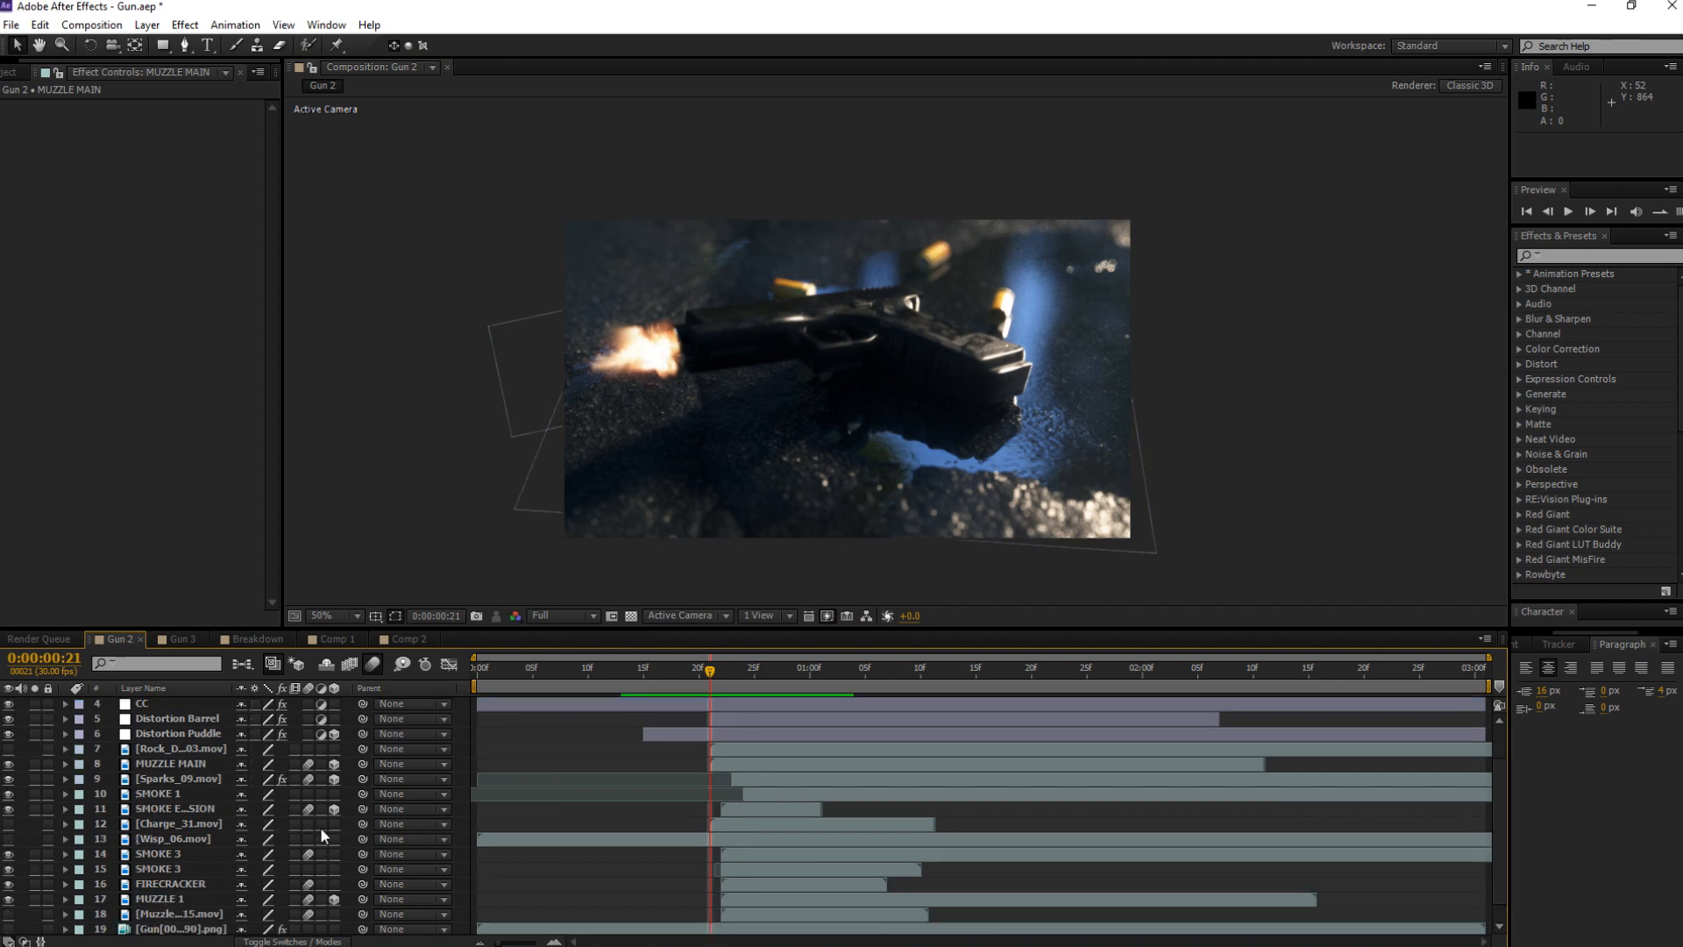
pyautogui.click(162, 824)
pyautogui.scroll(-1, 149, 846)
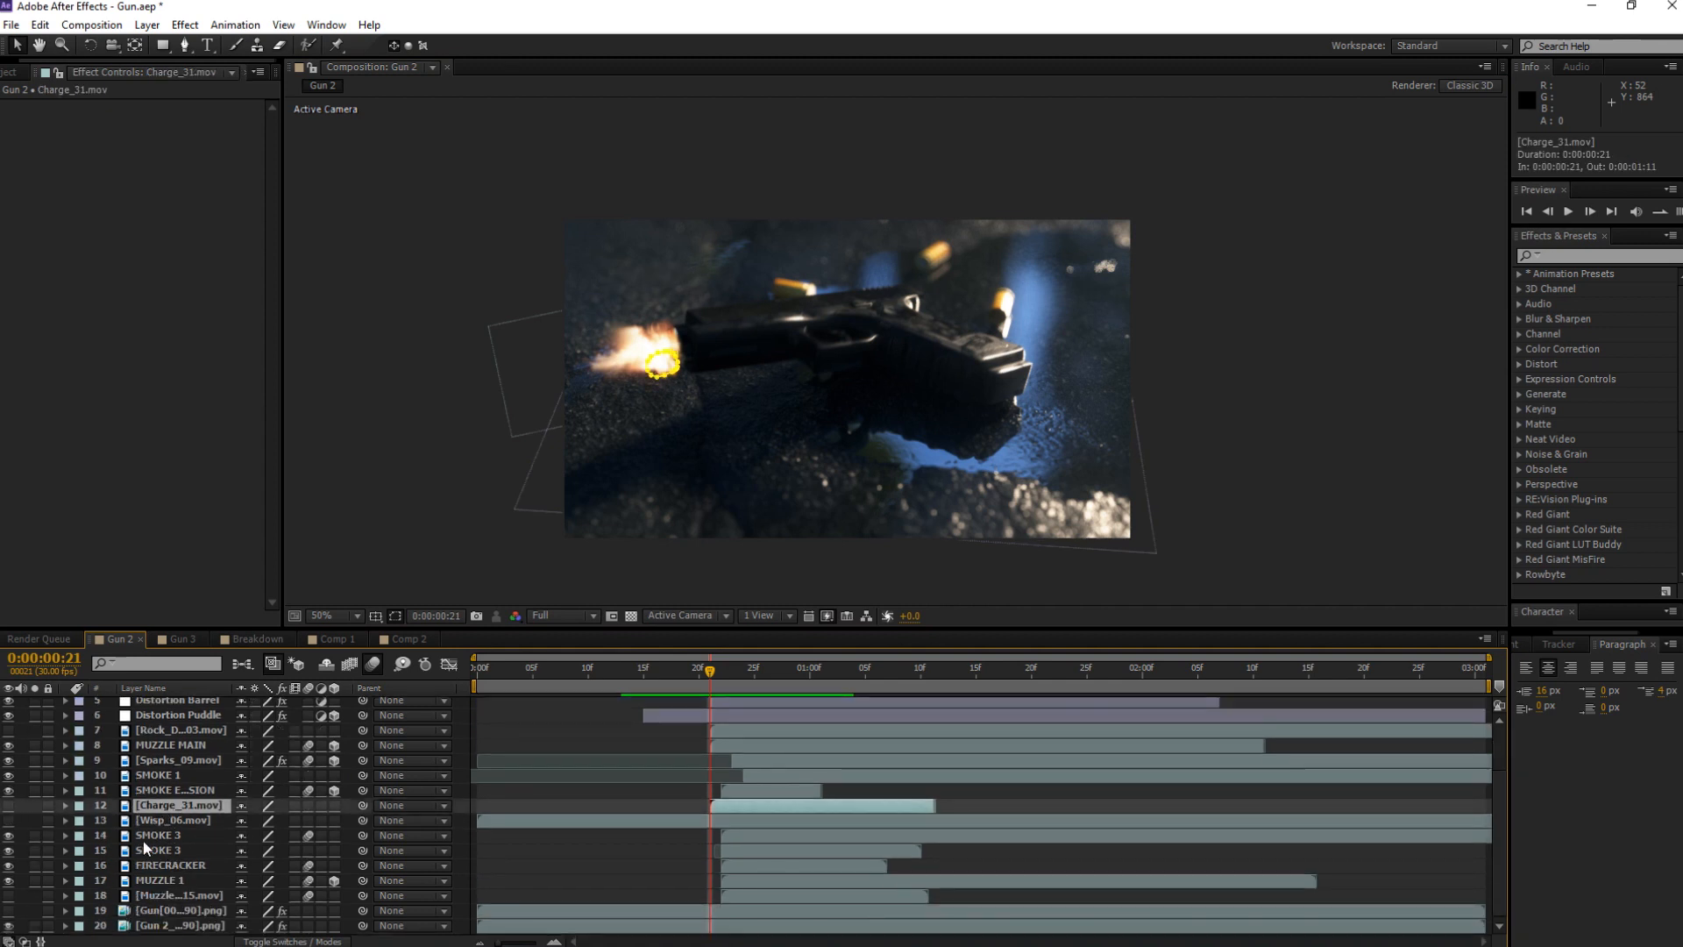
pyautogui.click(167, 891)
pyautogui.keyDown('shift'); pyautogui.click(168, 877); pyautogui.keyUp('shift')
pyautogui.scroll(2, 191, 815)
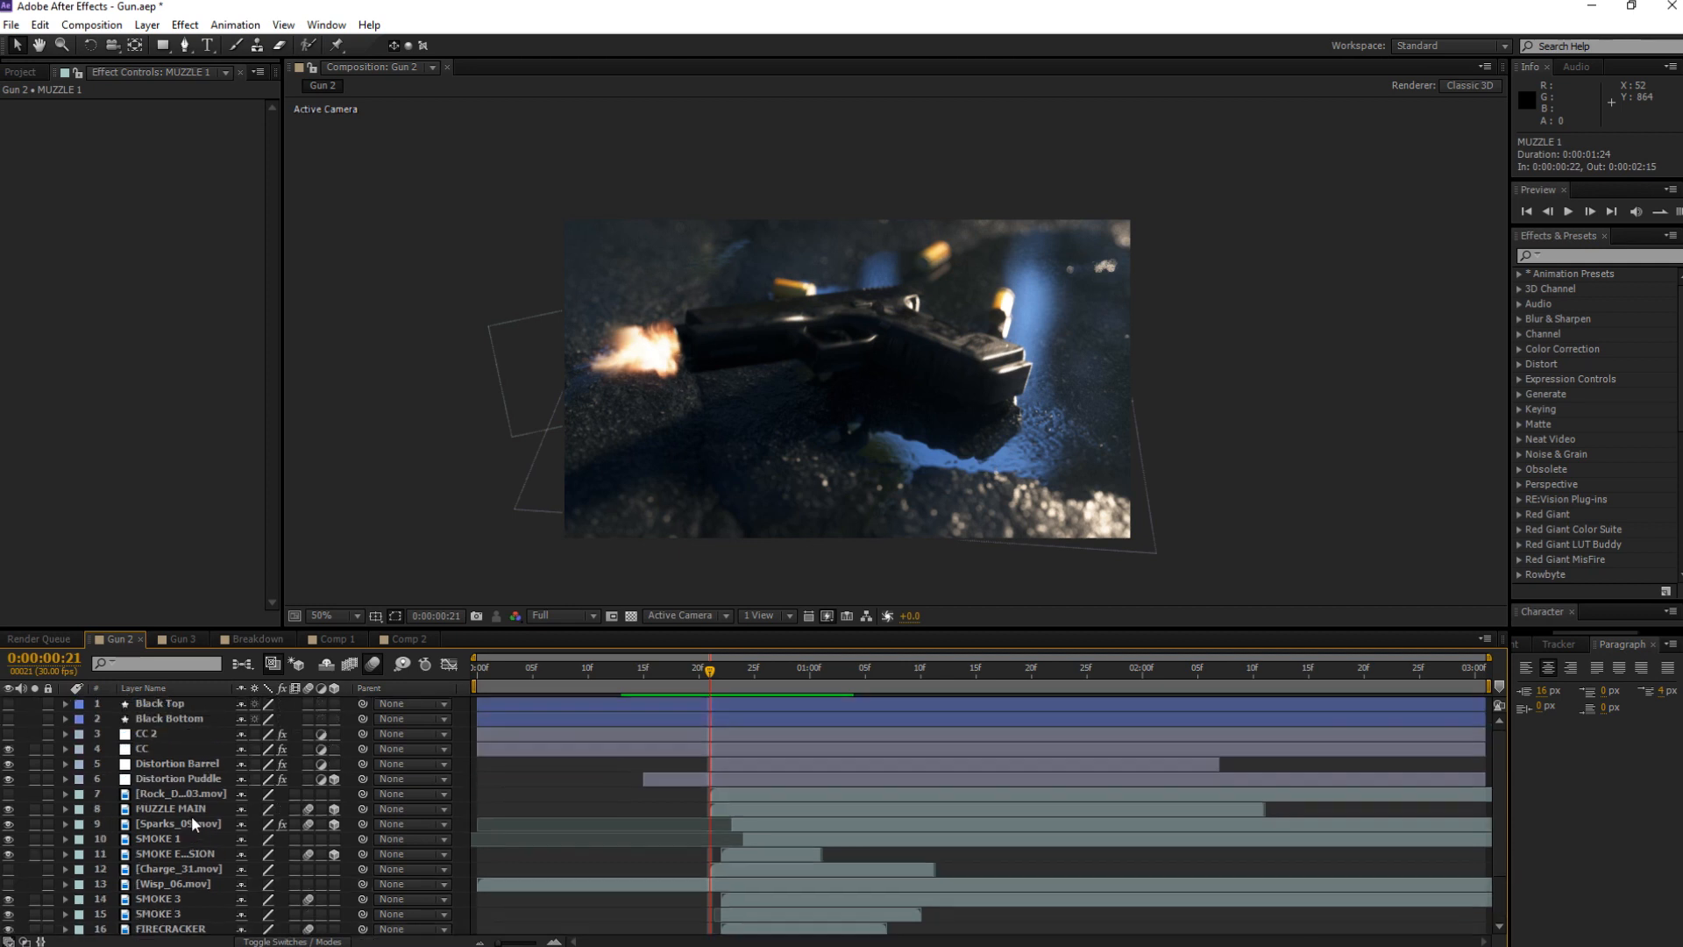
# - Examine the Distortion Barrel mask against the muzzle flash by moving between frames 20 and 22
pyautogui.click(166, 762)
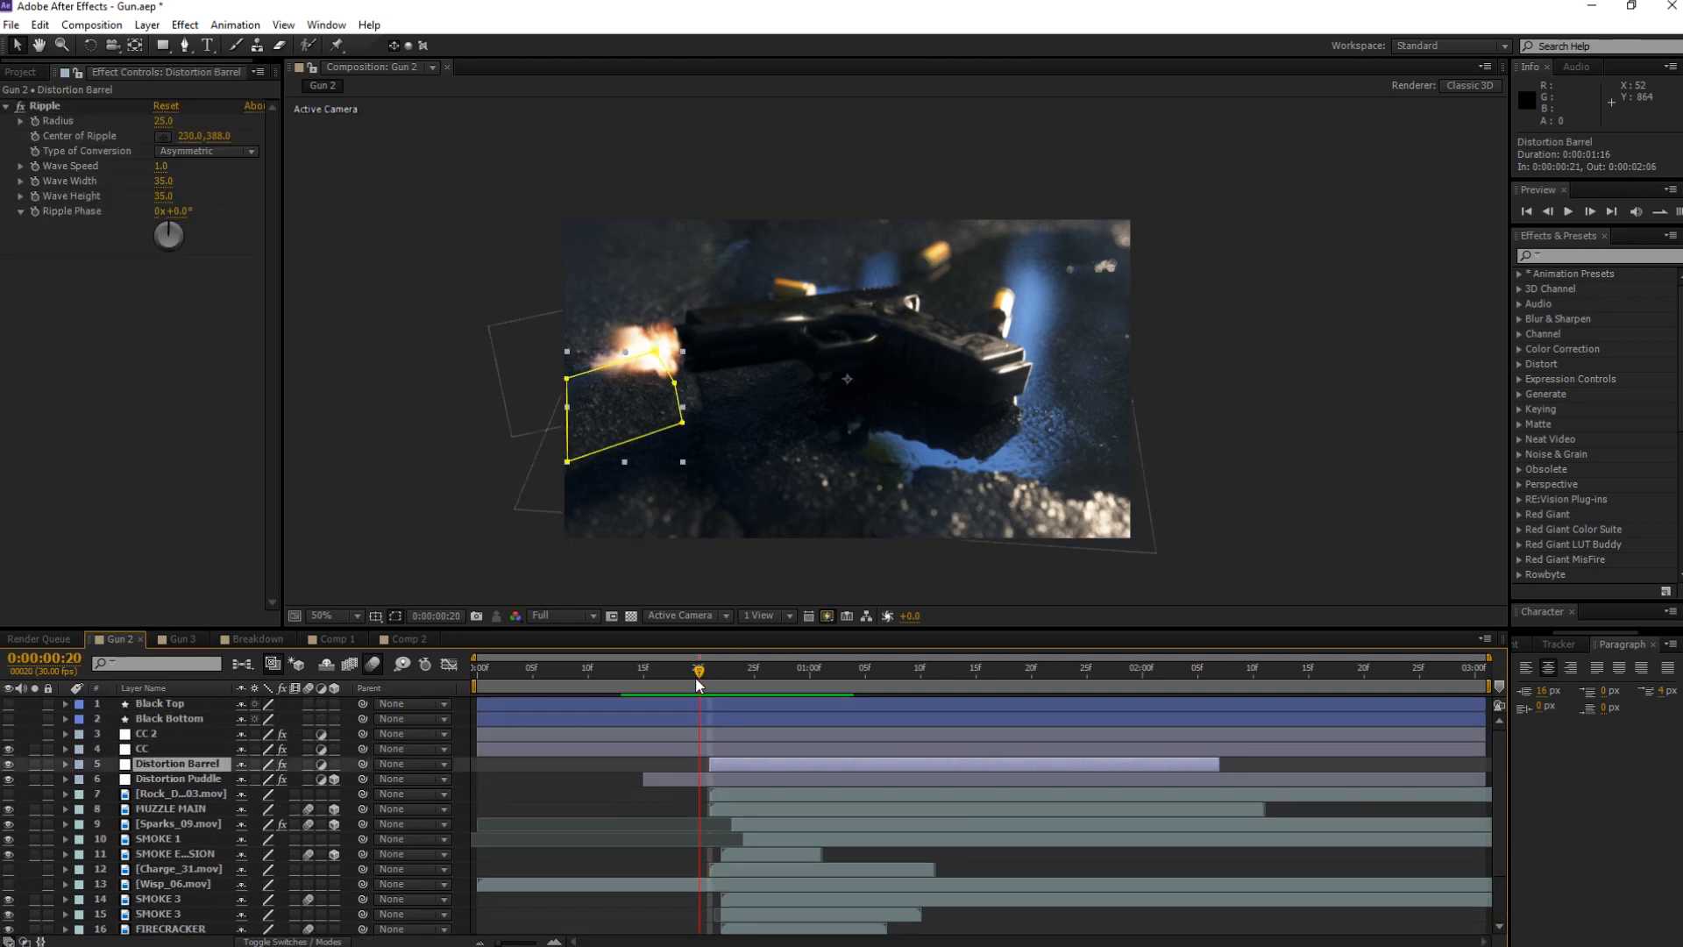
pyautogui.press('pageup')
pyautogui.press('pageup')
pyautogui.moveTo(701, 686)
pyautogui.mouseDown()
pyautogui.moveTo(787, 687)
pyautogui.moveTo(702, 686)
pyautogui.moveTo(751, 692)
pyautogui.moveTo(703, 678)
pyautogui.moveTo(743, 680)
pyautogui.moveTo(721, 675)
pyautogui.mouseUp()
pyautogui.click(538, 561)
pyautogui.click(694, 321)
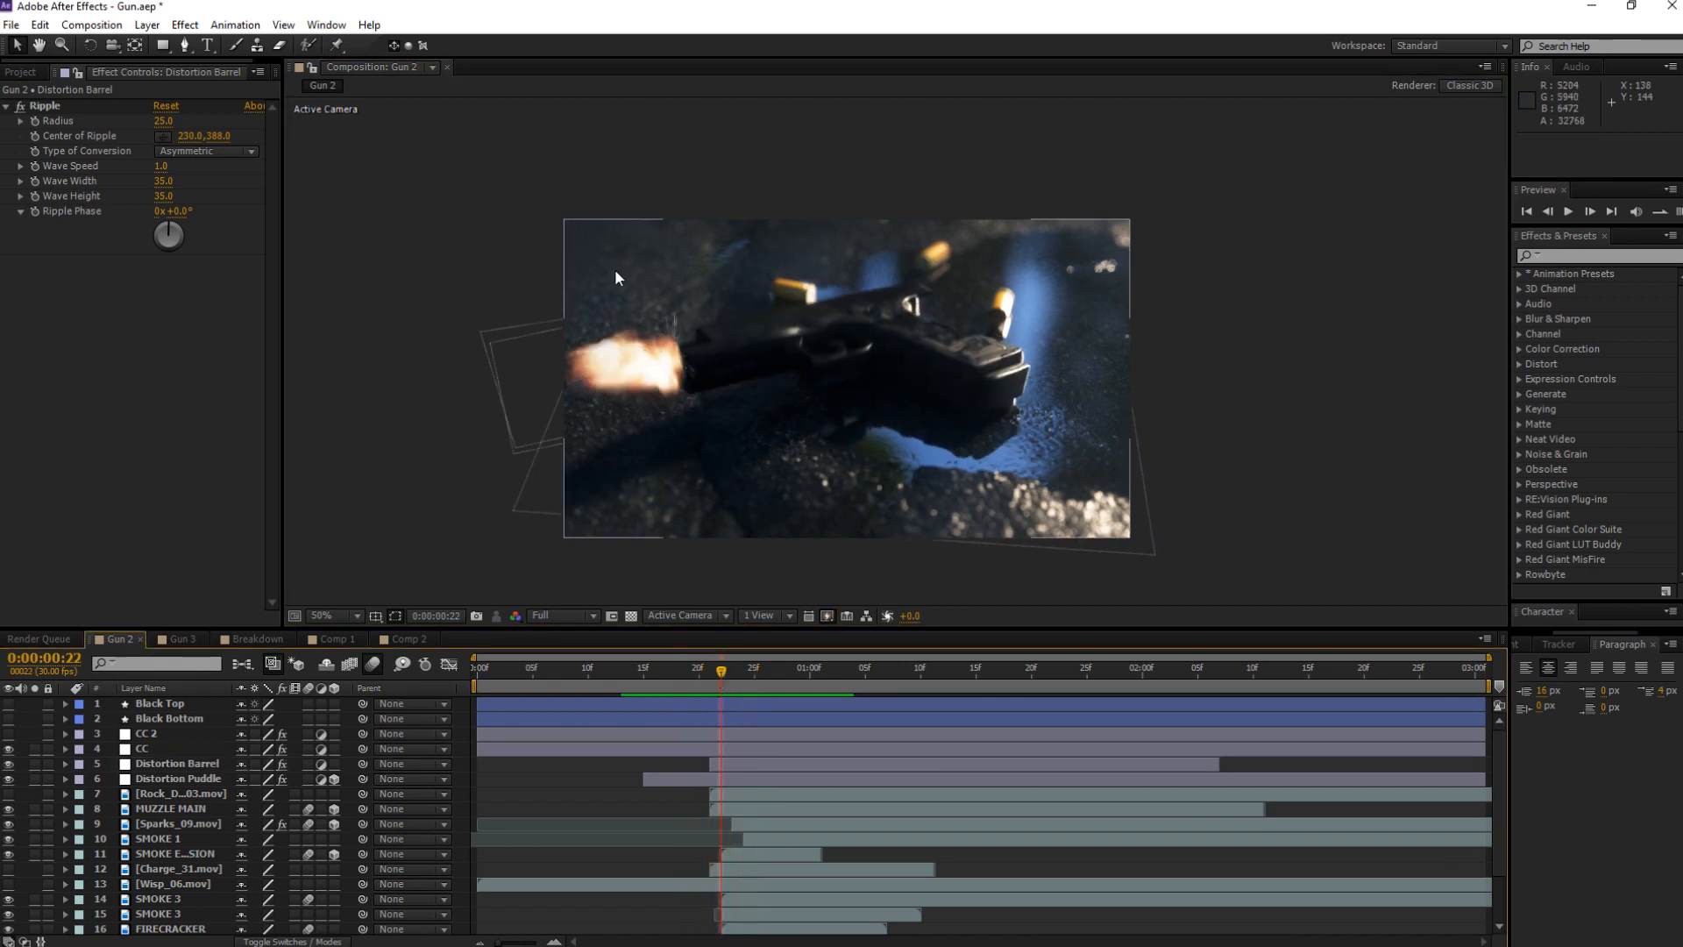
# - Preview the composited shot from frame 16 and move to 0:00:01:00
pyautogui.moveTo(709, 680); pyautogui.dragTo(653, 682)
pyautogui.press('space')
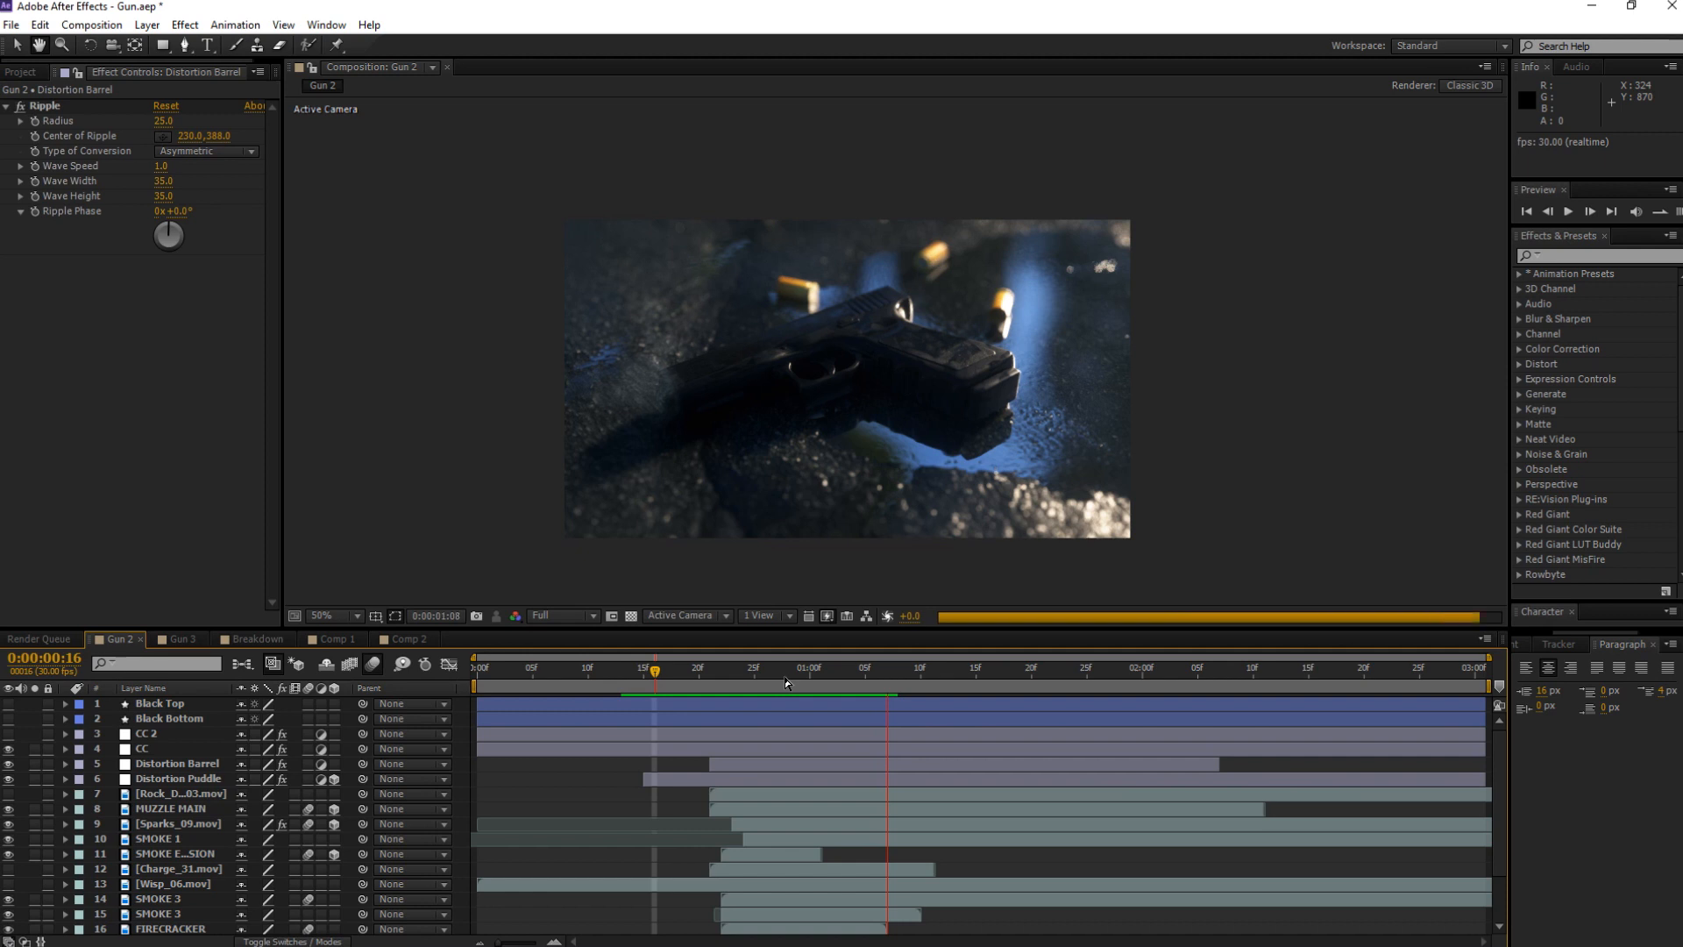
pyautogui.moveTo(786, 683)
pyautogui.mouseDown()
pyautogui.moveTo(806, 677)
pyautogui.moveTo(644, 667)
pyautogui.moveTo(809, 672)
pyautogui.mouseUp()
# - Toggle the Distortion Puddle layer's visibility to compare the puddle ripple, and check its mask at frame 29
pyautogui.click(134, 783)
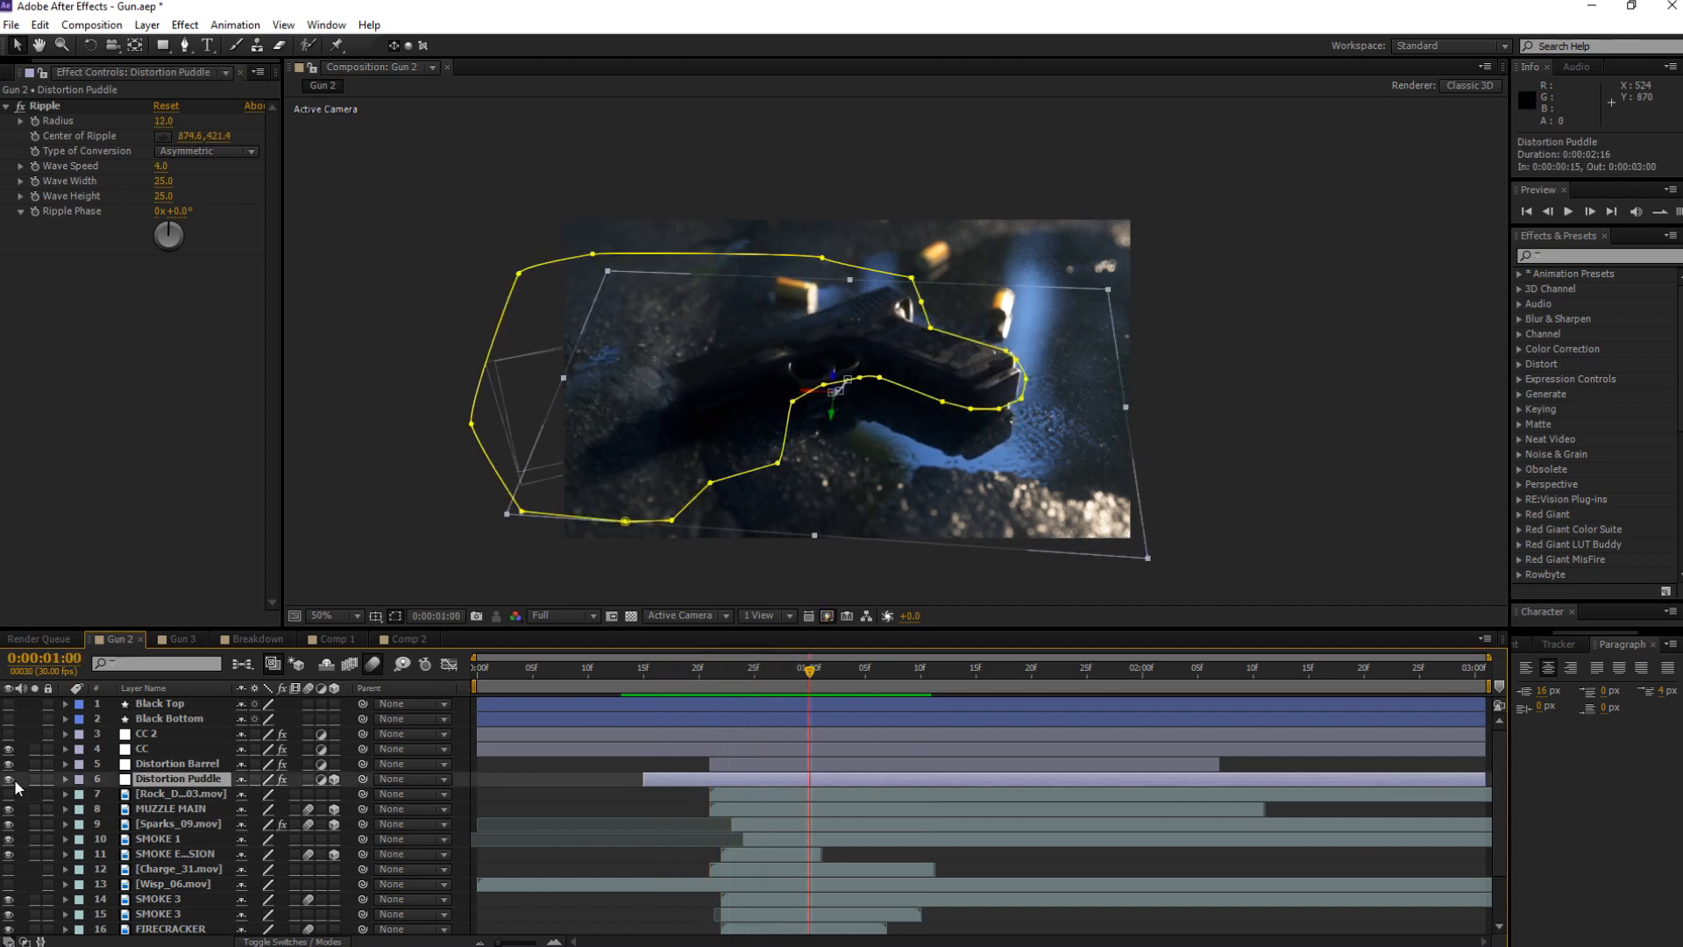
pyautogui.click(11, 781)
pyautogui.click(11, 781)
pyautogui.click(11, 781)
pyautogui.moveTo(789, 677)
pyautogui.mouseDown()
pyautogui.moveTo(775, 687)
pyautogui.moveTo(798, 692)
pyautogui.mouseUp()
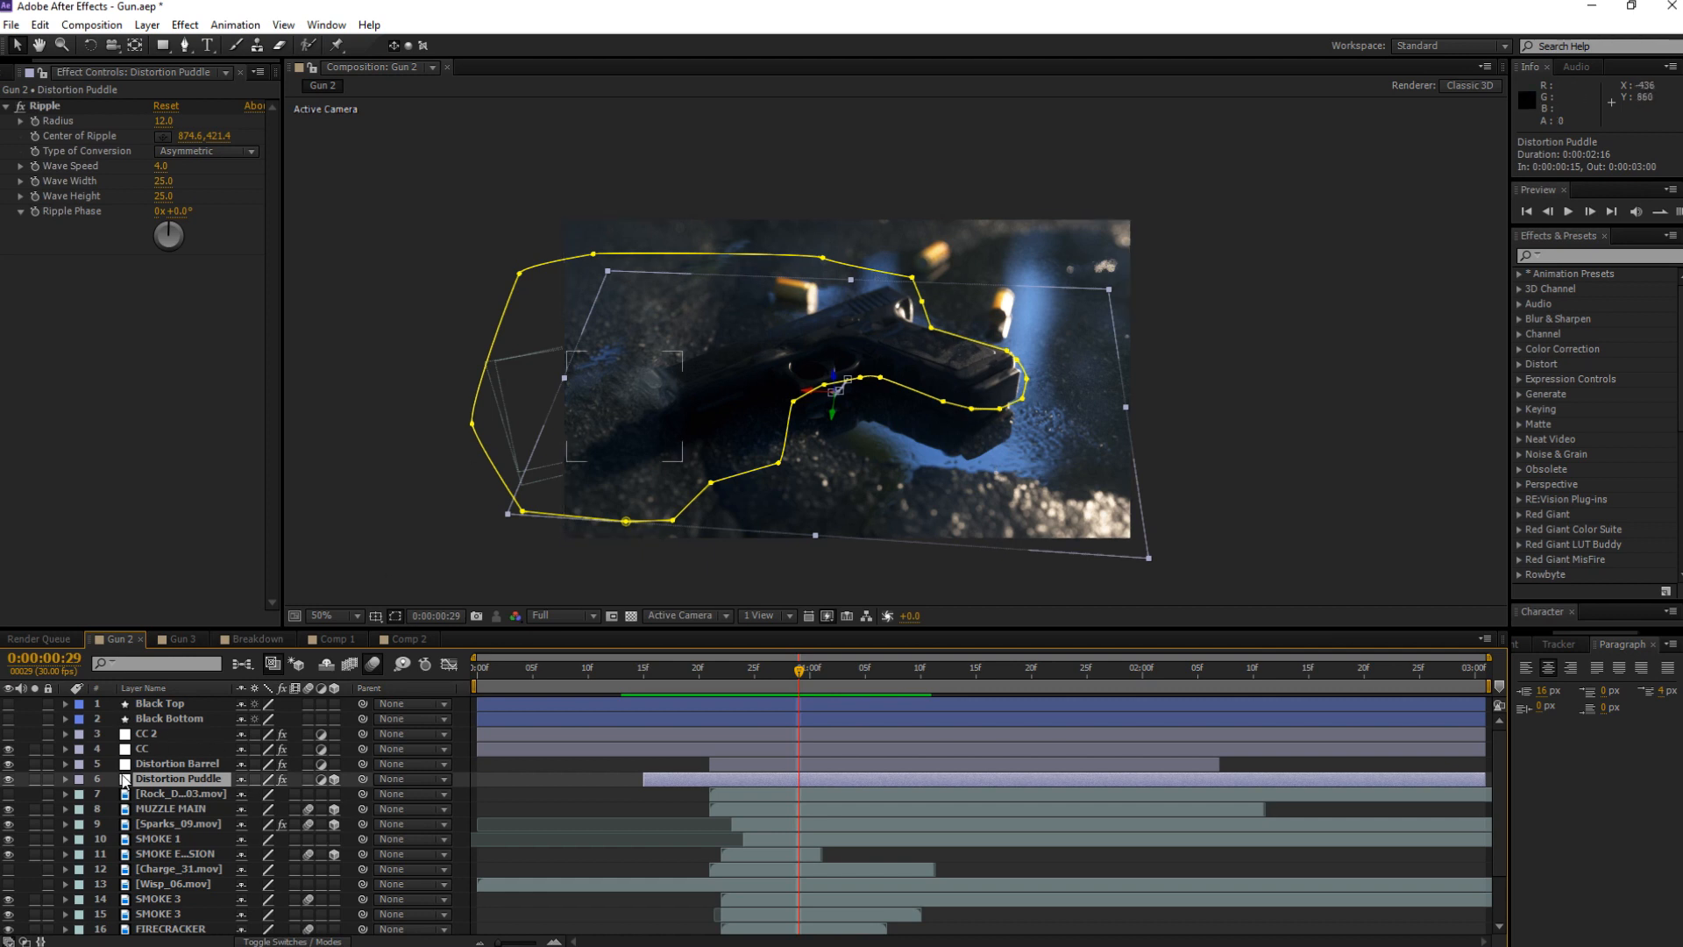
pyautogui.press('m')
pyautogui.press('m')
# - Preview the puddle distortion from frame 16 and clear the layer selection
pyautogui.moveTo(801, 680); pyautogui.dragTo(652, 679)
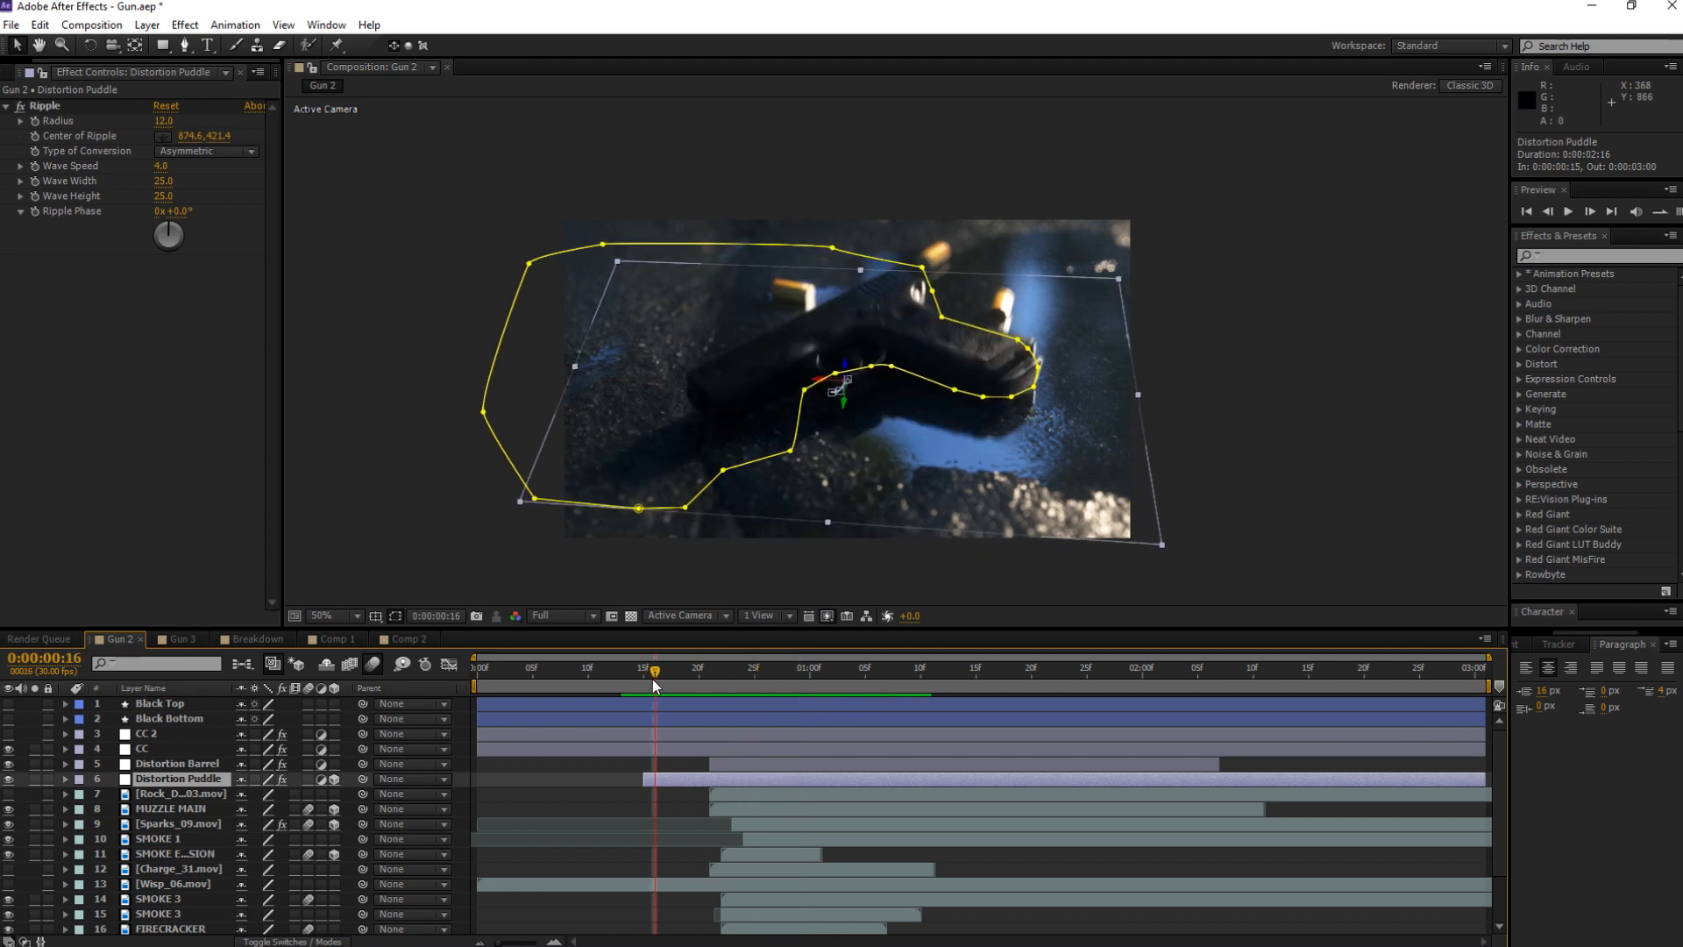
pyautogui.press('space')
pyautogui.click(392, 509)
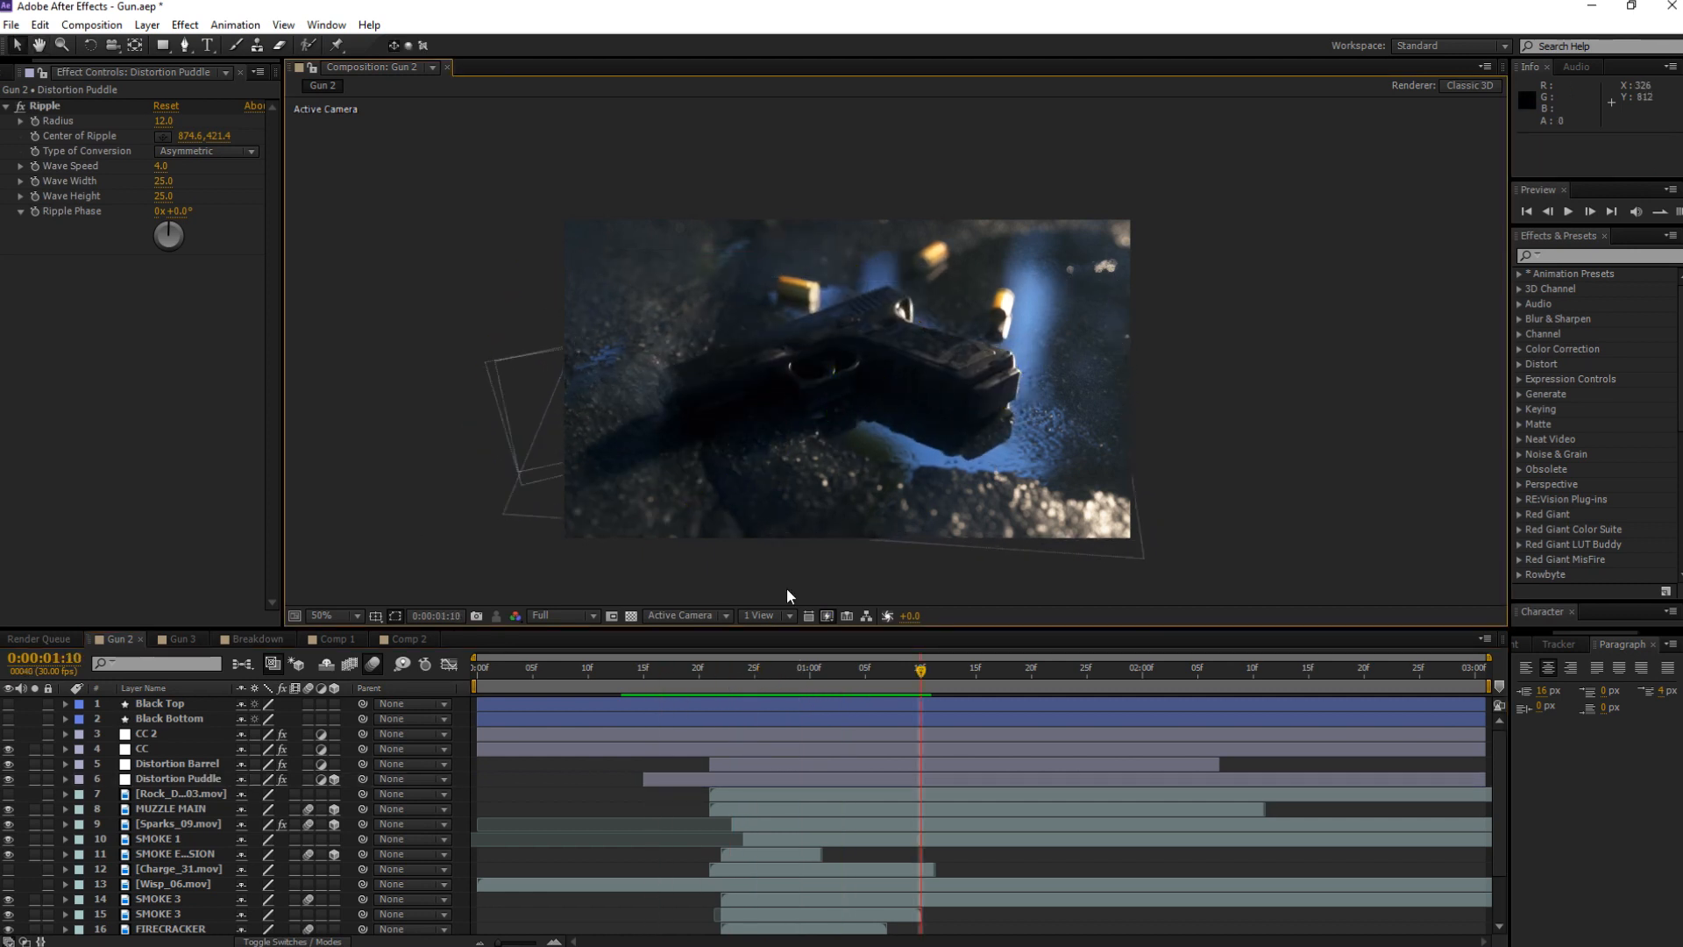
# - Preview the shot from frame 14 and bring up the CC layer's effects at frame 26
pyautogui.moveTo(761, 673); pyautogui.dragTo(632, 701)
pyautogui.press('space')
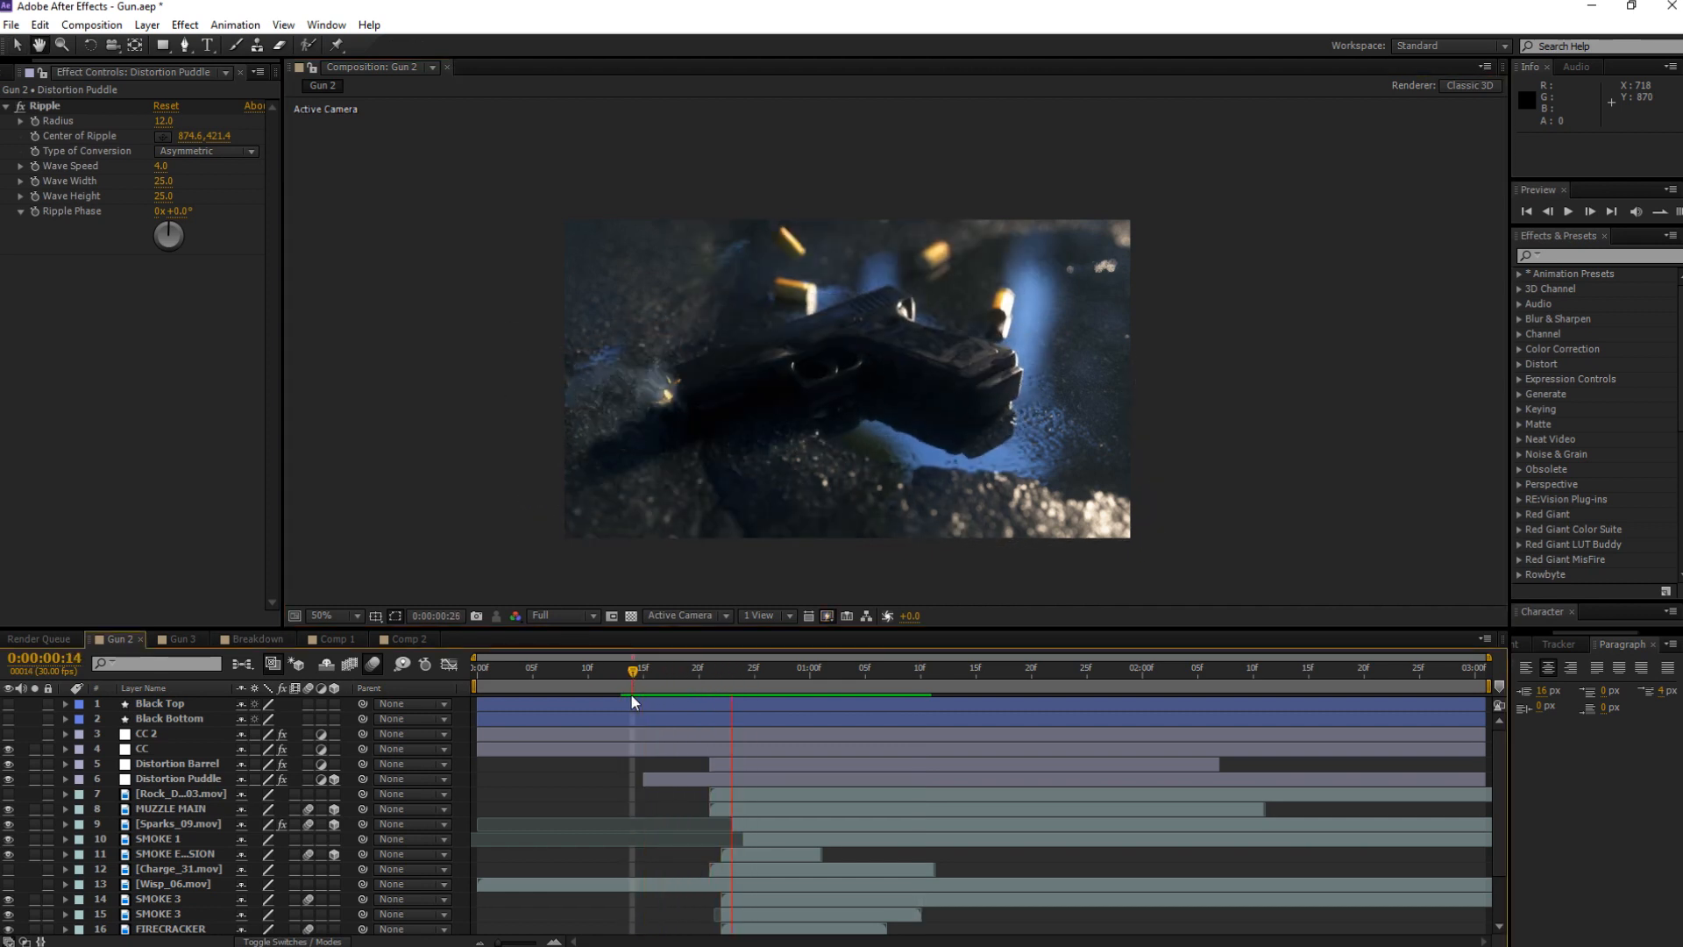
pyautogui.moveTo(839, 669); pyautogui.dragTo(825, 673)
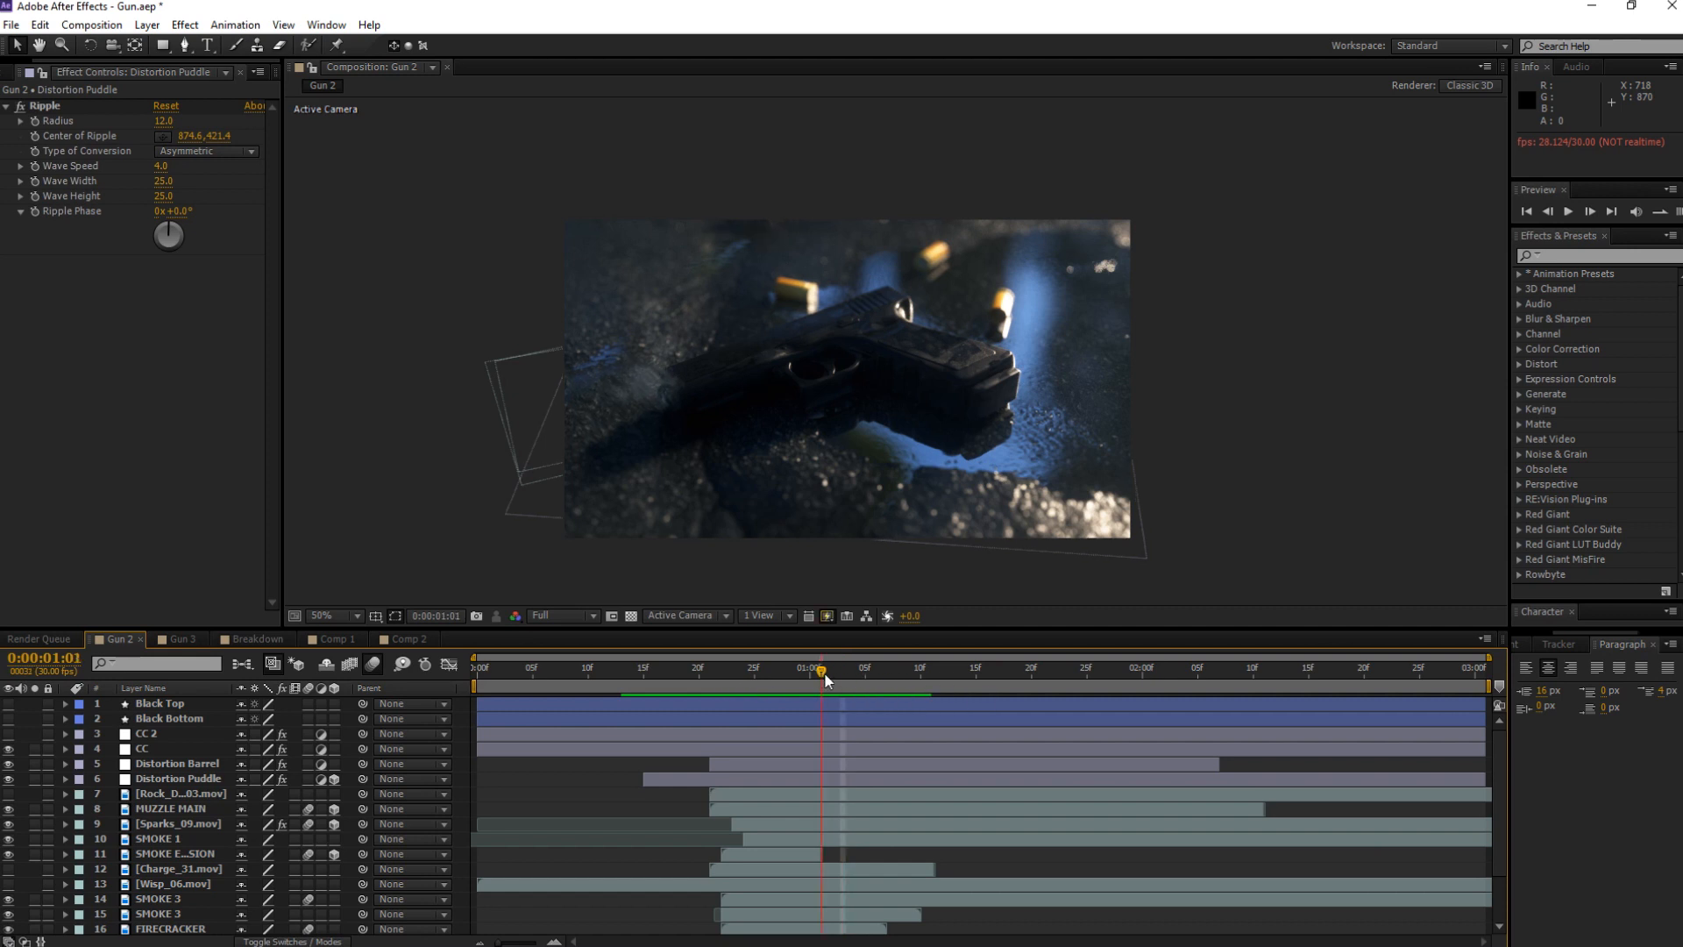
pyautogui.moveTo(823, 679); pyautogui.dragTo(765, 692)
pyautogui.click(161, 746)
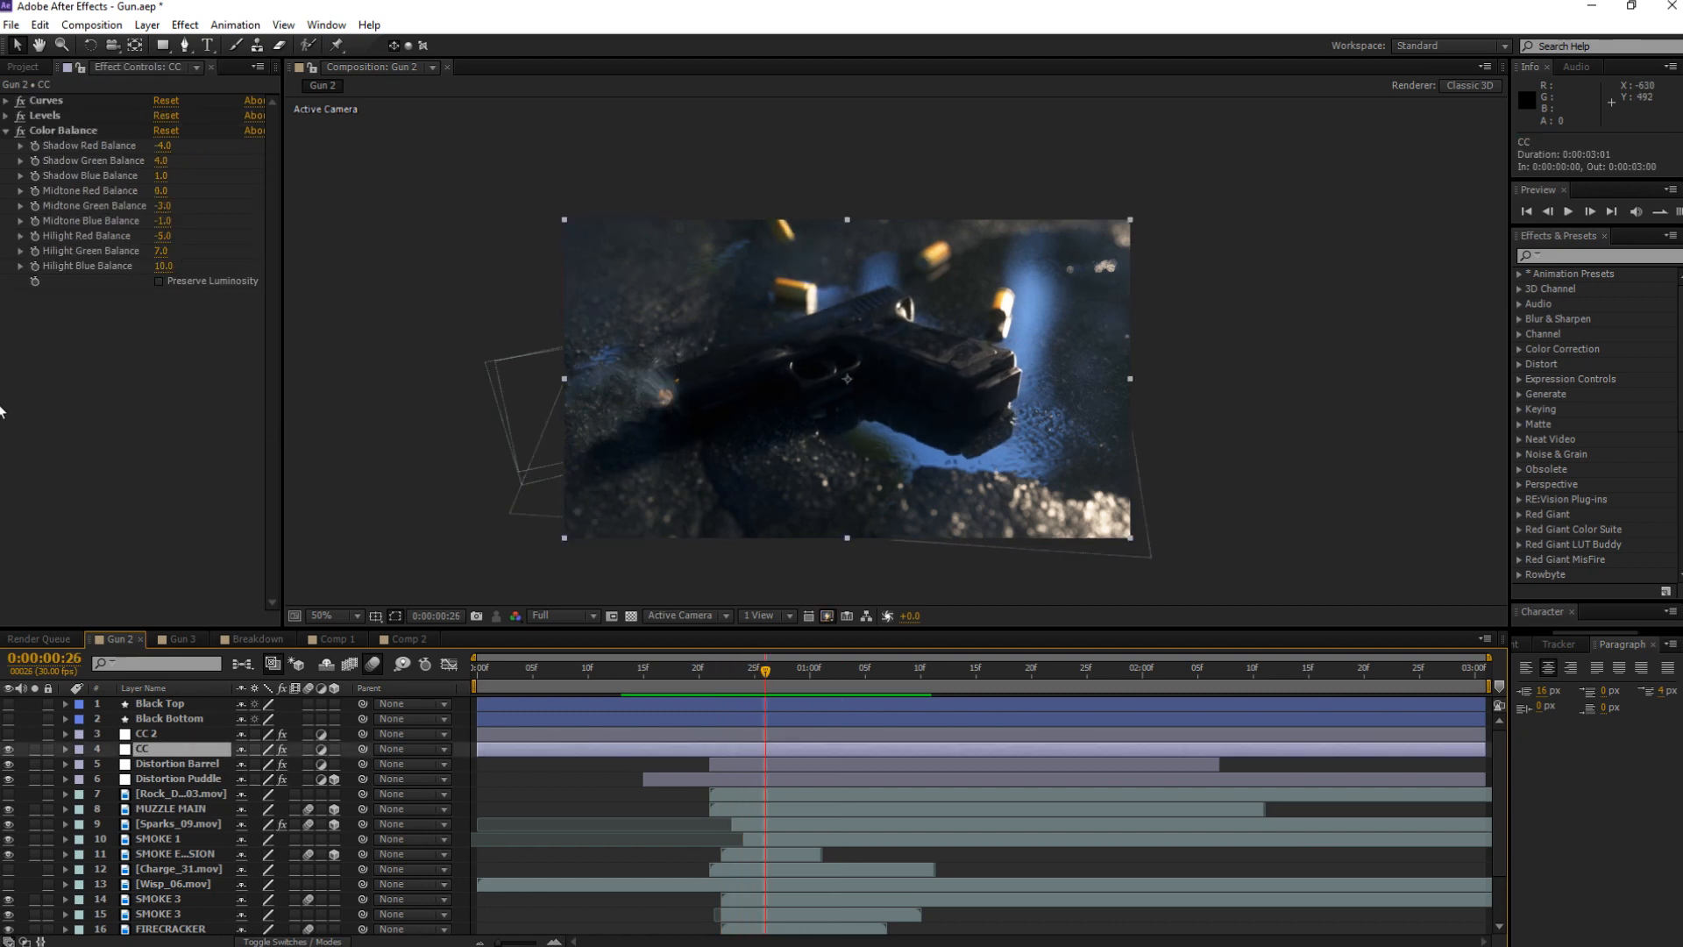
# - Examine the CC layer's Curves effect and its available colour channels
pyautogui.click(6, 131)
pyautogui.moveTo(19, 100)
pyautogui.mouseDown()
pyautogui.moveTo(22, 132)
pyautogui.moveTo(20, 99)
pyautogui.mouseUp()
pyautogui.click(6, 101)
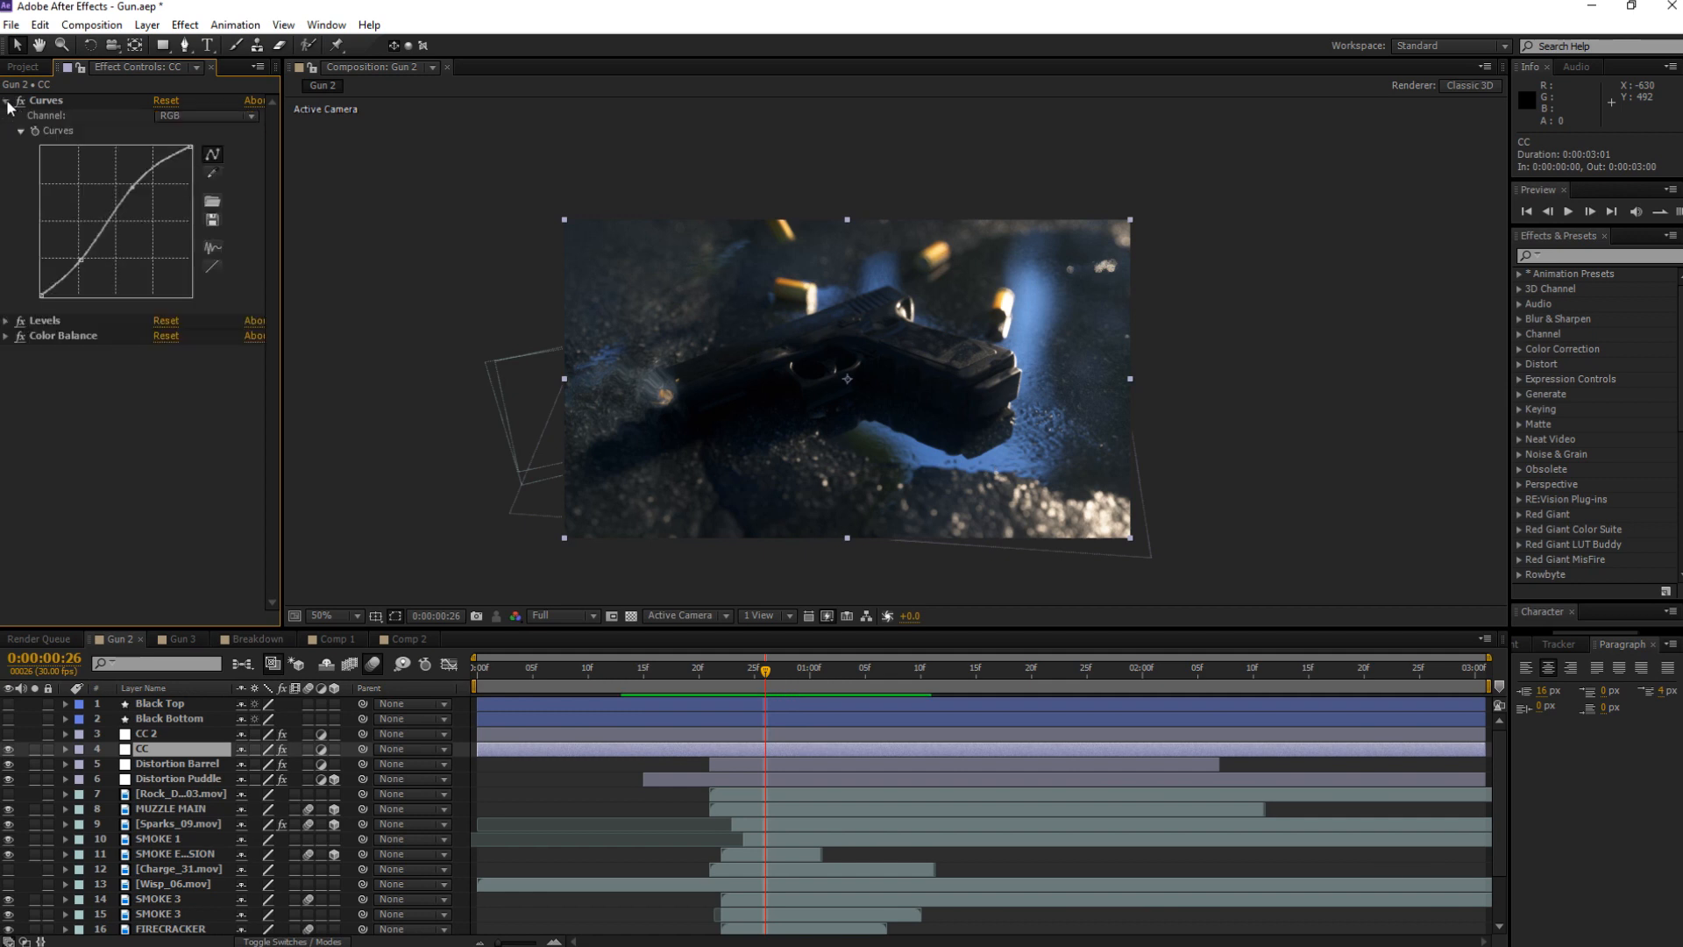
pyautogui.click(178, 115)
pyautogui.click(180, 153)
pyautogui.click(178, 116)
pyautogui.click(192, 135)
pyautogui.click(6, 101)
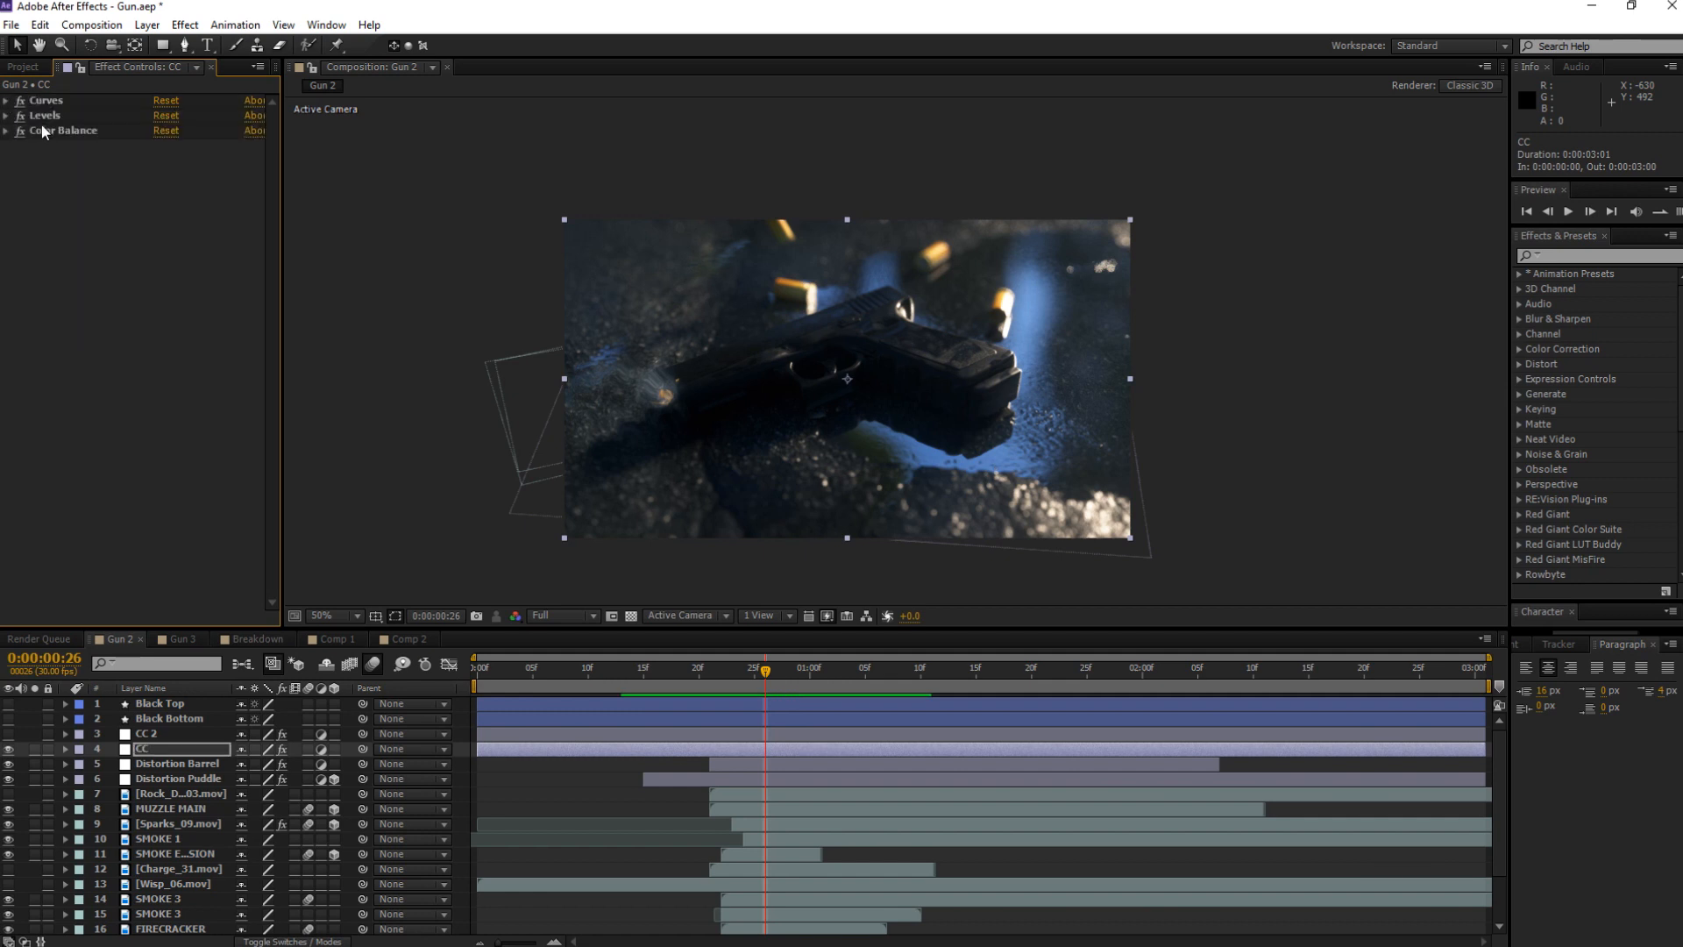
# - Set the Gamma of the CC layer's Levels effect to 1.15
pyautogui.click(6, 116)
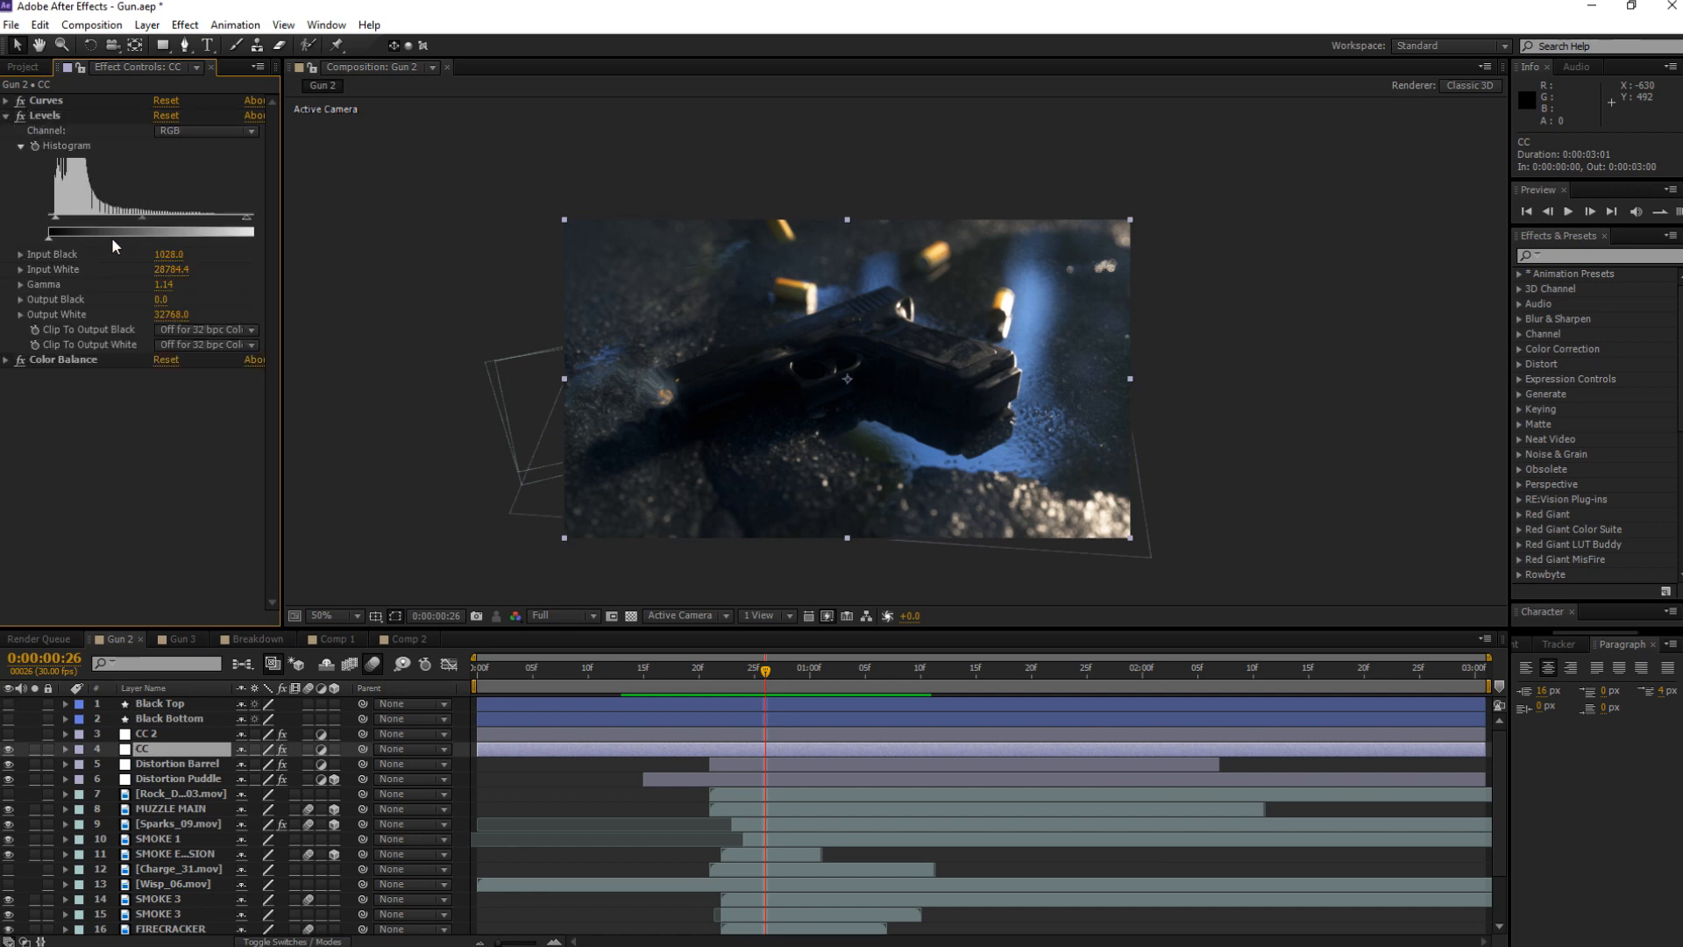
pyautogui.moveTo(142, 218)
pyautogui.mouseDown()
pyautogui.moveTo(128, 218)
pyautogui.moveTo(142, 223)
pyautogui.mouseUp()
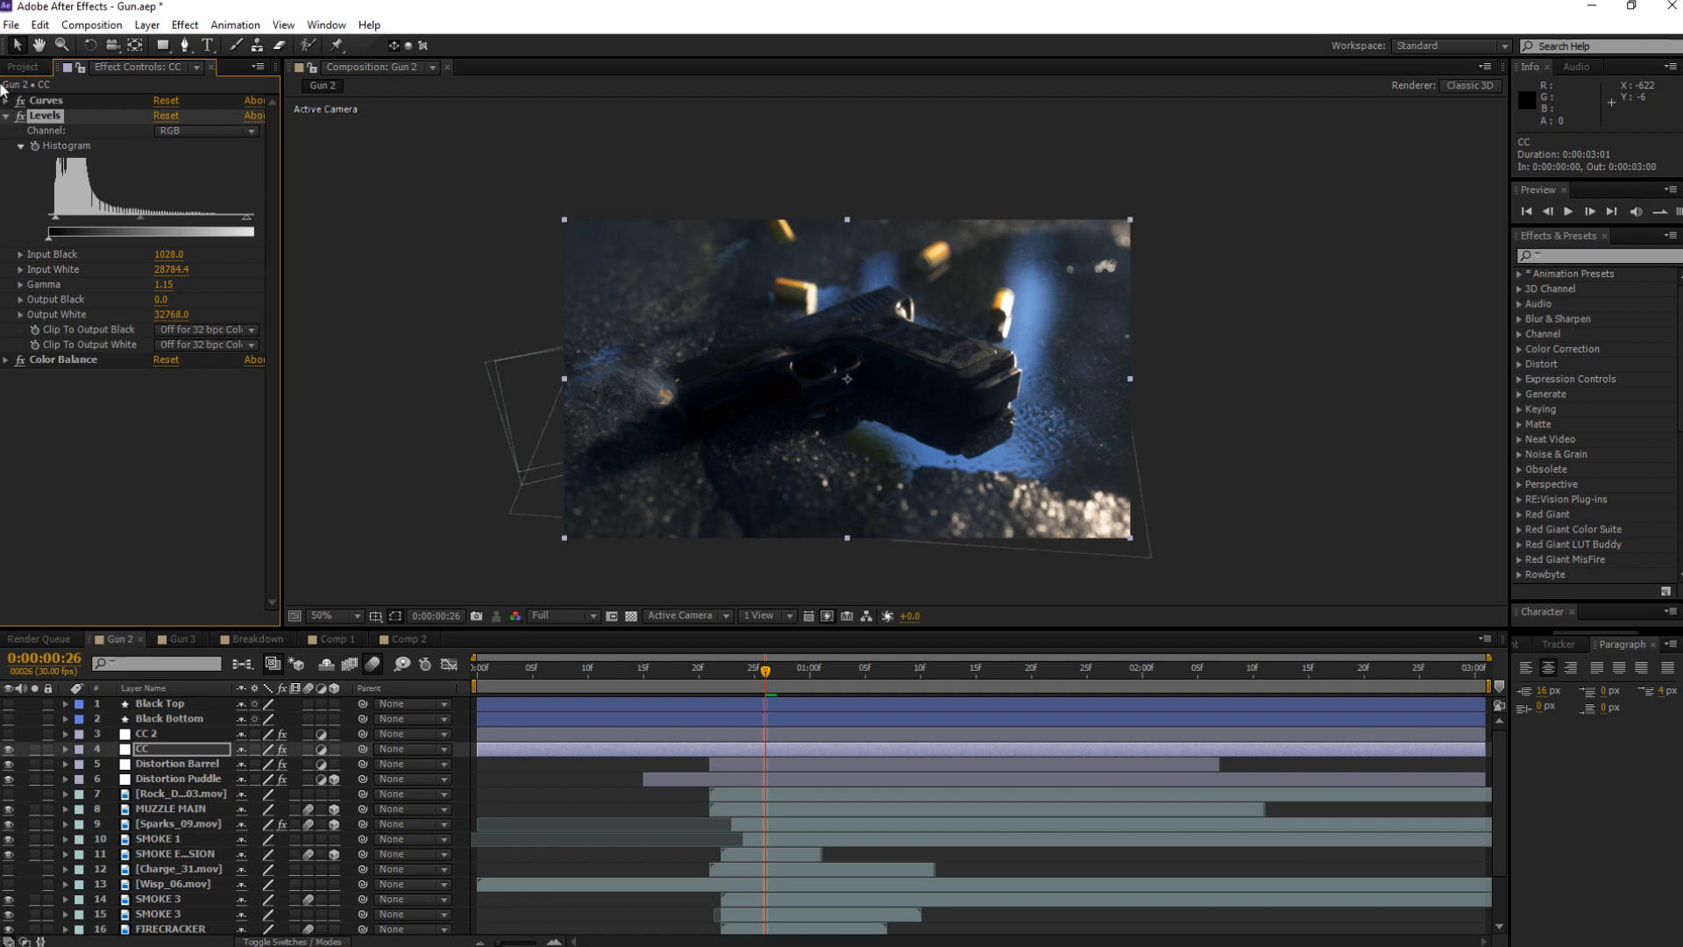
pyautogui.click(6, 115)
# - Show the Black Top and Black Bottom letterbox layers and preview the shot from frame 19
pyautogui.moveTo(8, 703); pyautogui.dragTo(9, 718)
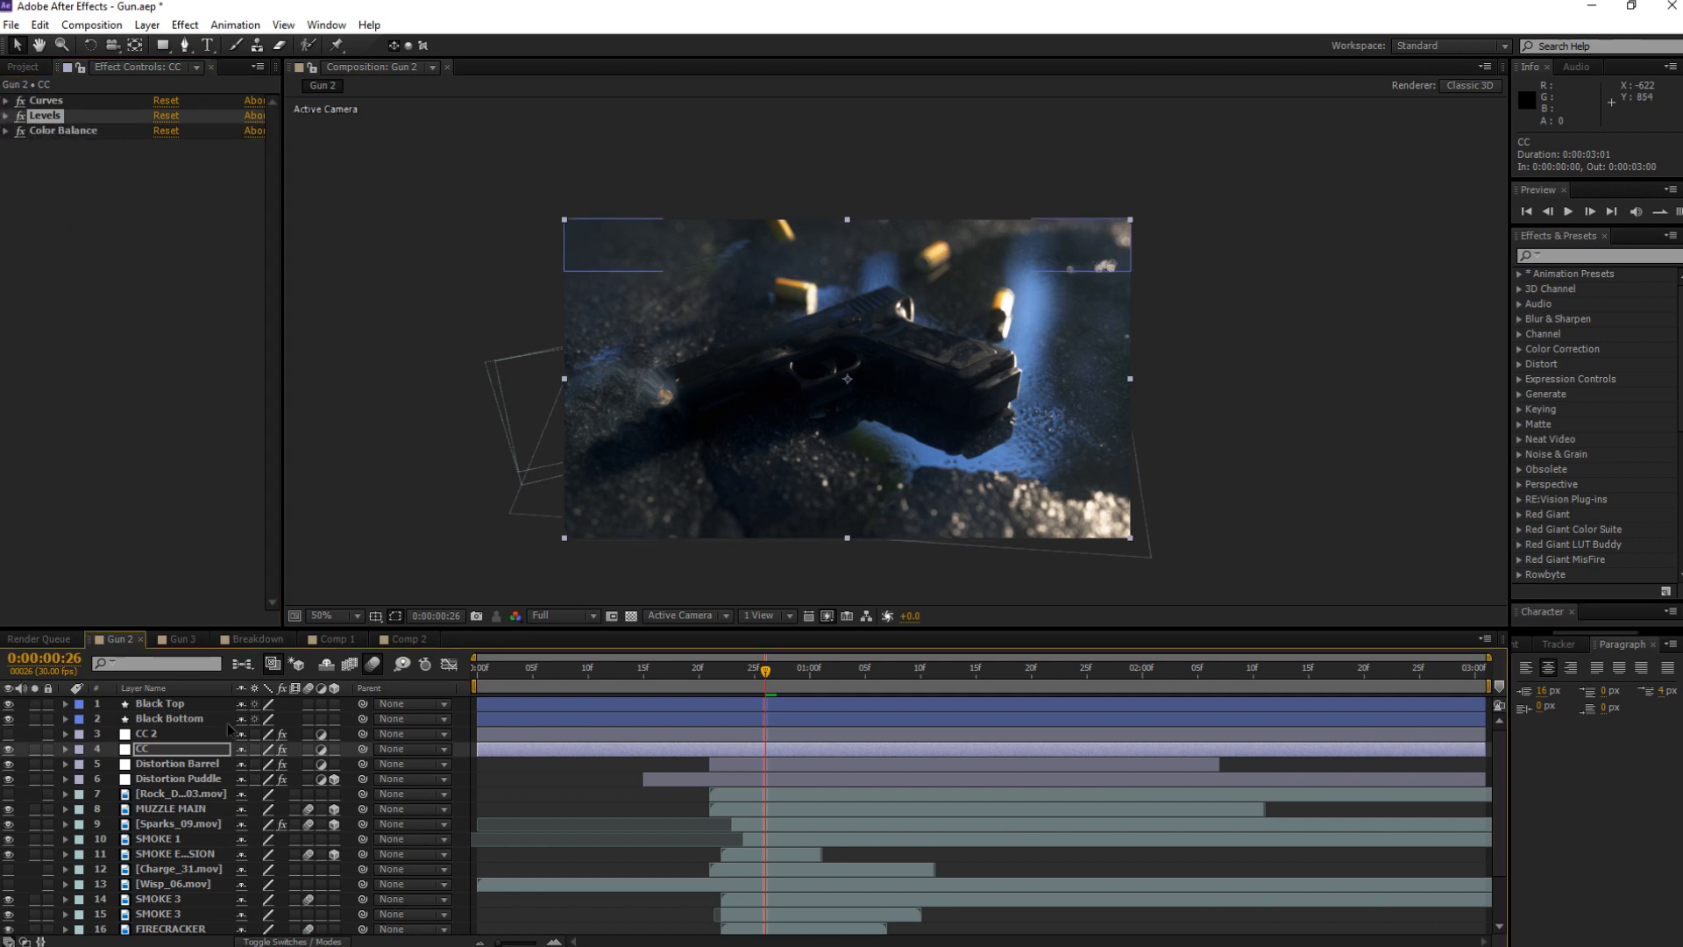
pyautogui.moveTo(706, 670); pyautogui.dragTo(691, 673)
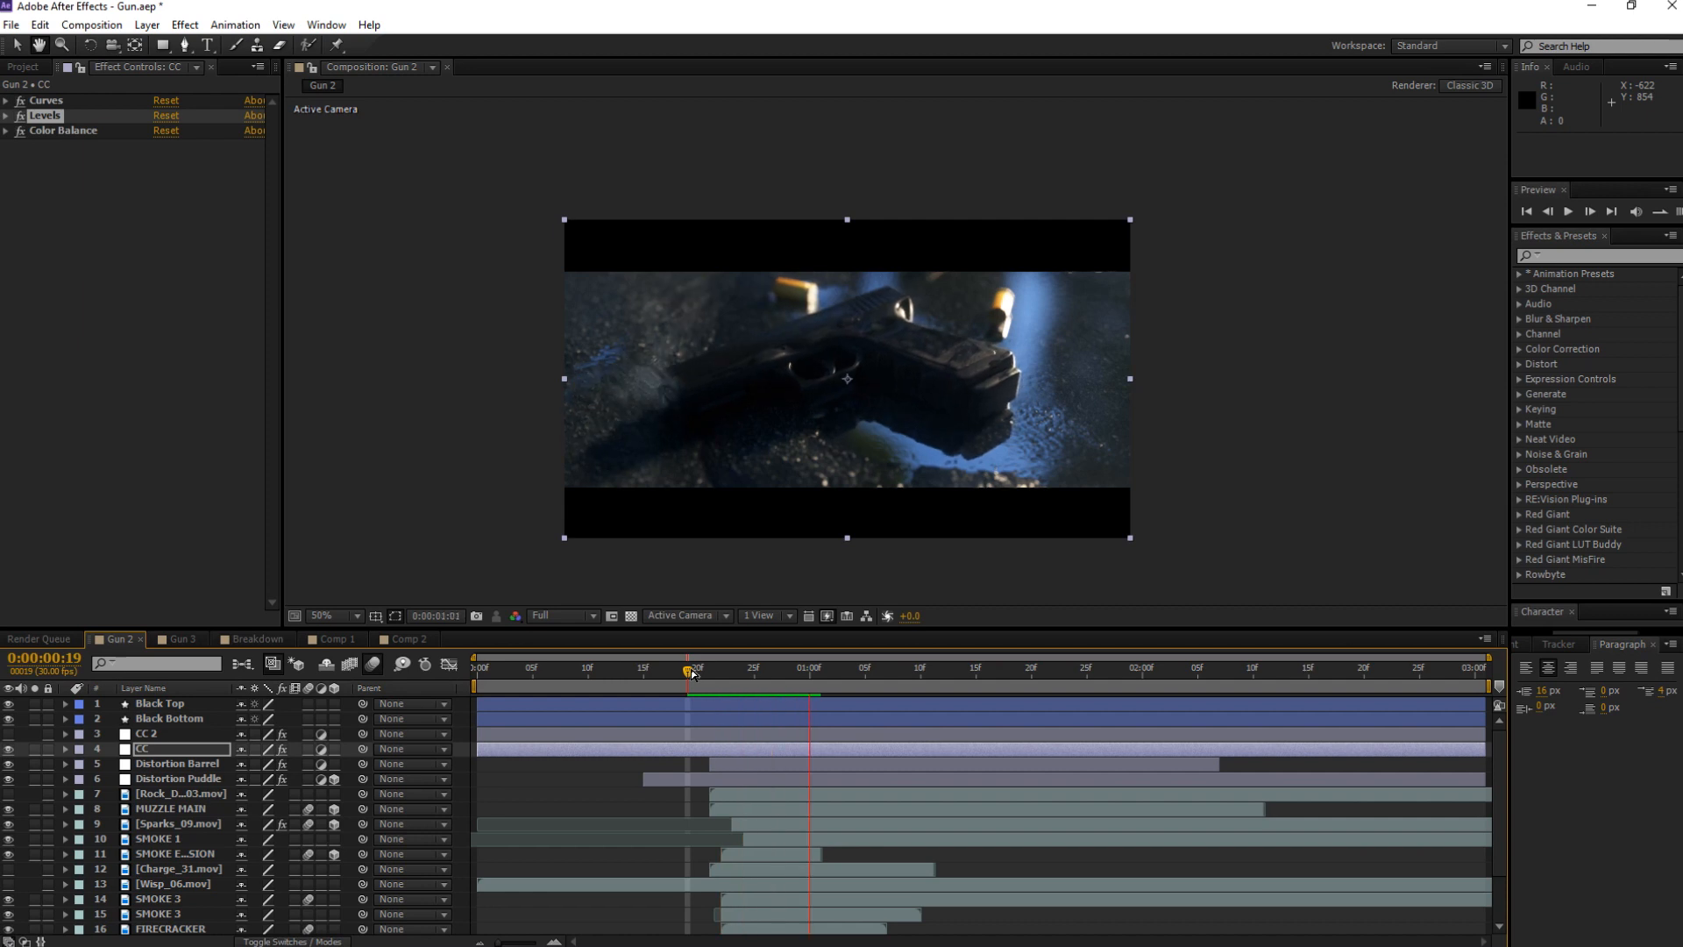
pyautogui.moveTo(800, 666)
pyautogui.mouseDown()
pyautogui.moveTo(724, 689)
pyautogui.moveTo(599, 682)
pyautogui.moveTo(791, 692)
pyautogui.mouseUp()
pyautogui.press('space')
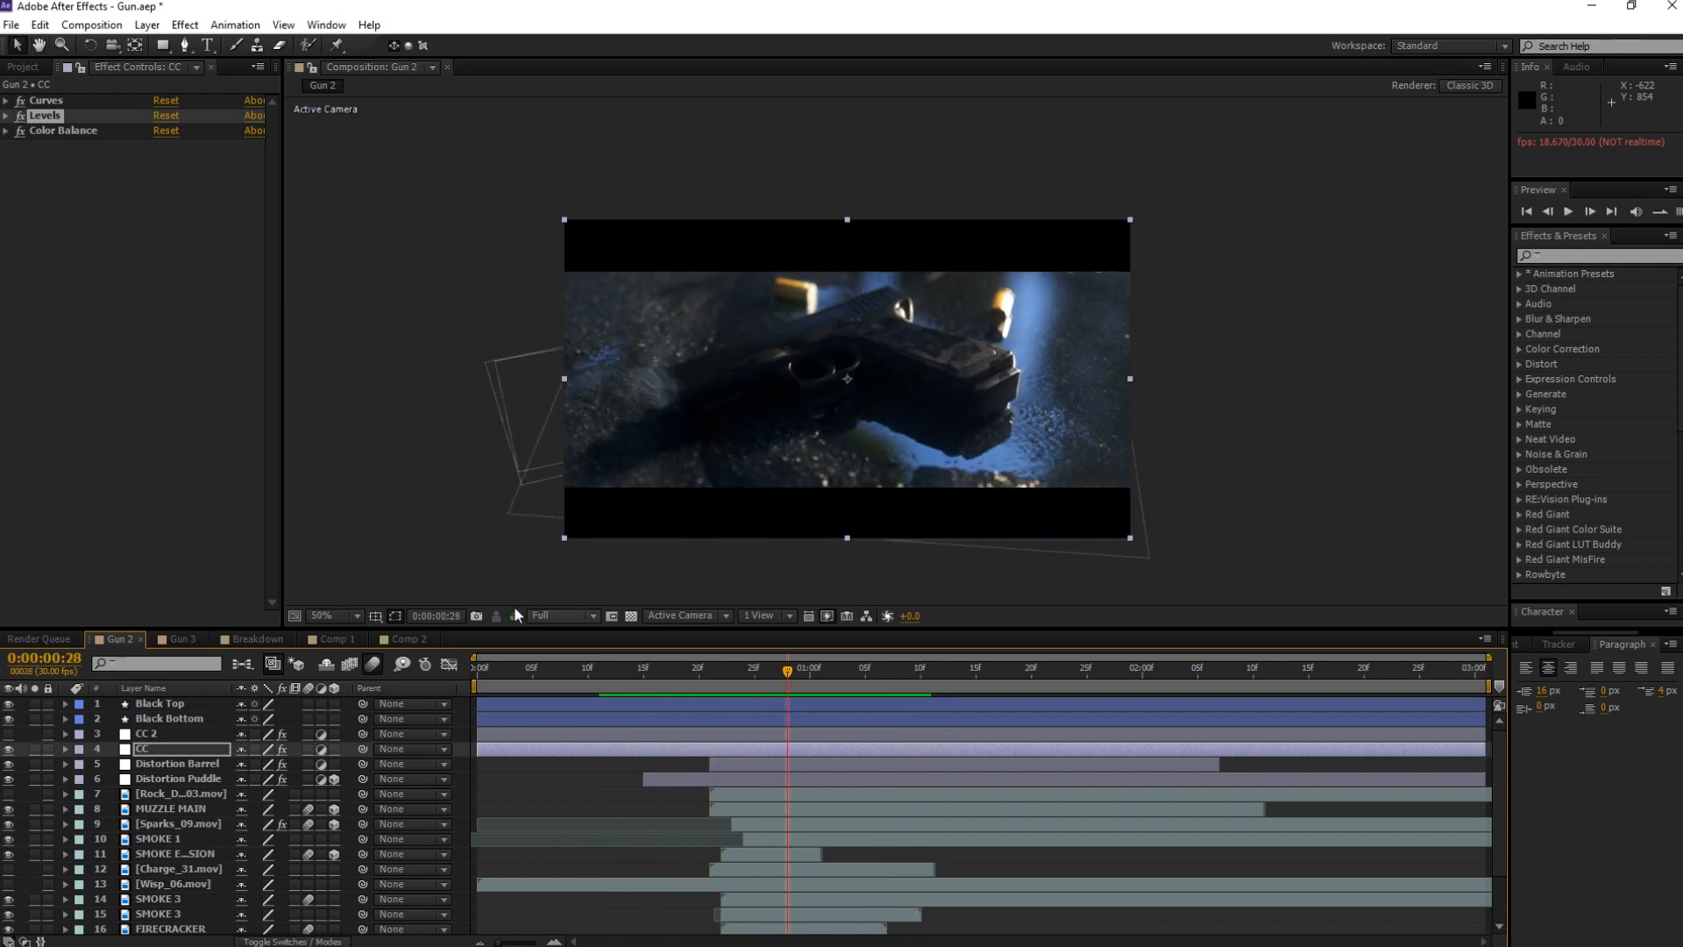
# - Toggle the visibility of the SMOKE EXPLOSION and SMOKE 1 layers to compare the smoke at frames 28 and 23
pyautogui.scroll(-4, 228, 802)
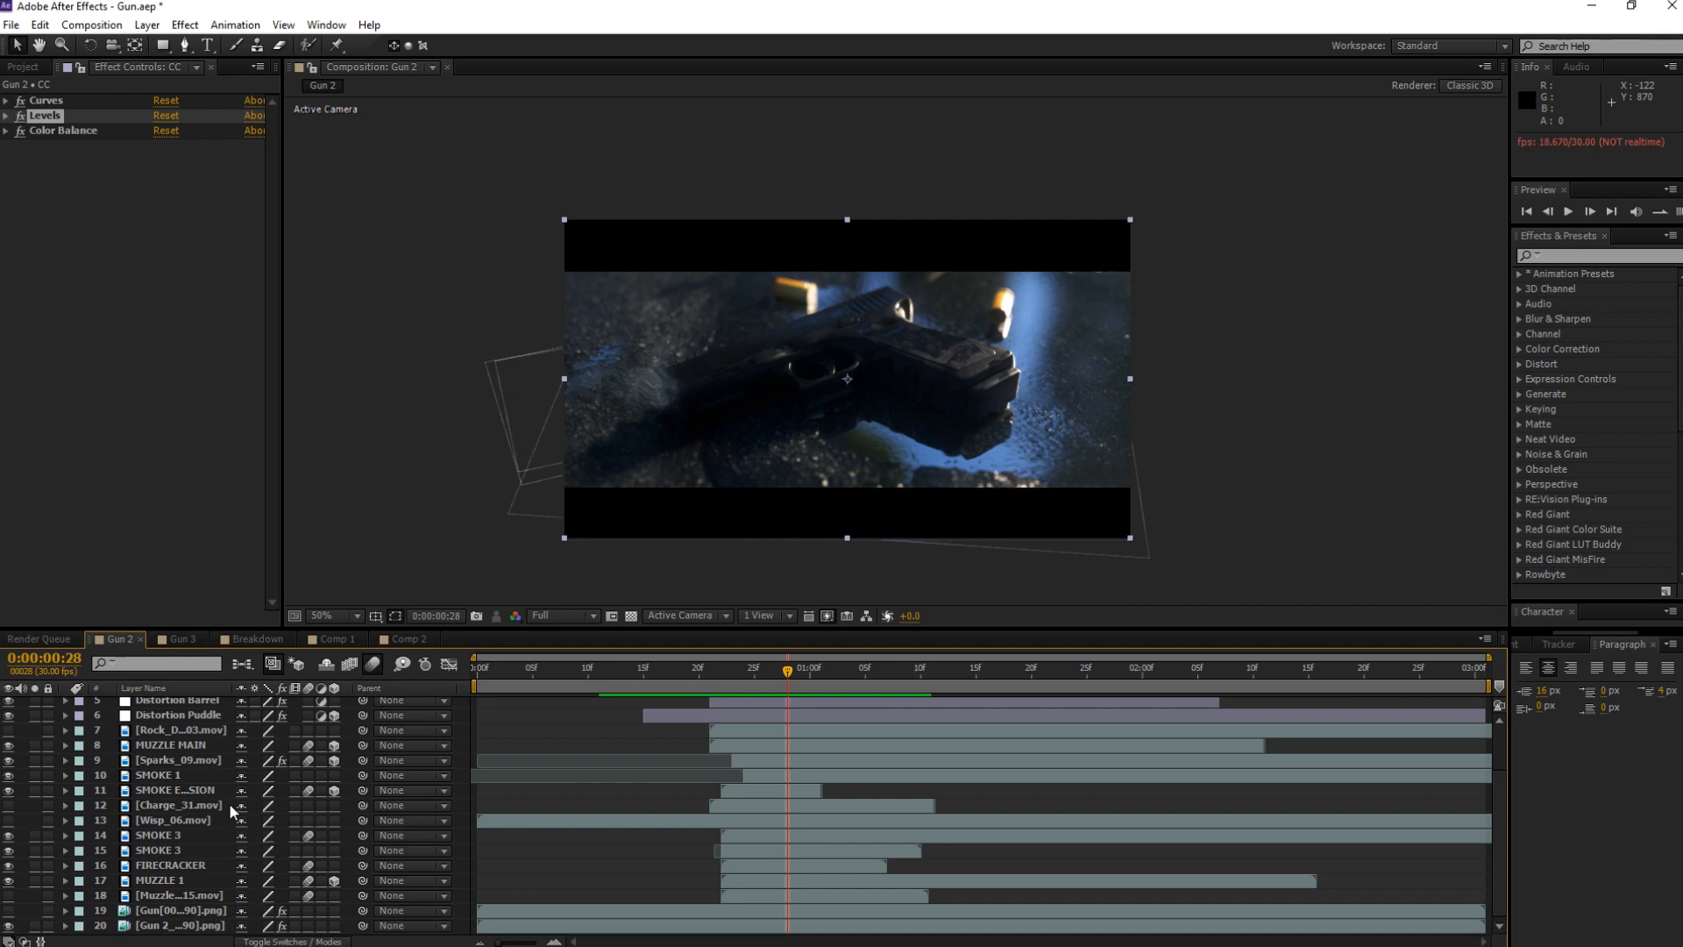
pyautogui.click(155, 790)
pyautogui.click(8, 790)
pyautogui.click(9, 790)
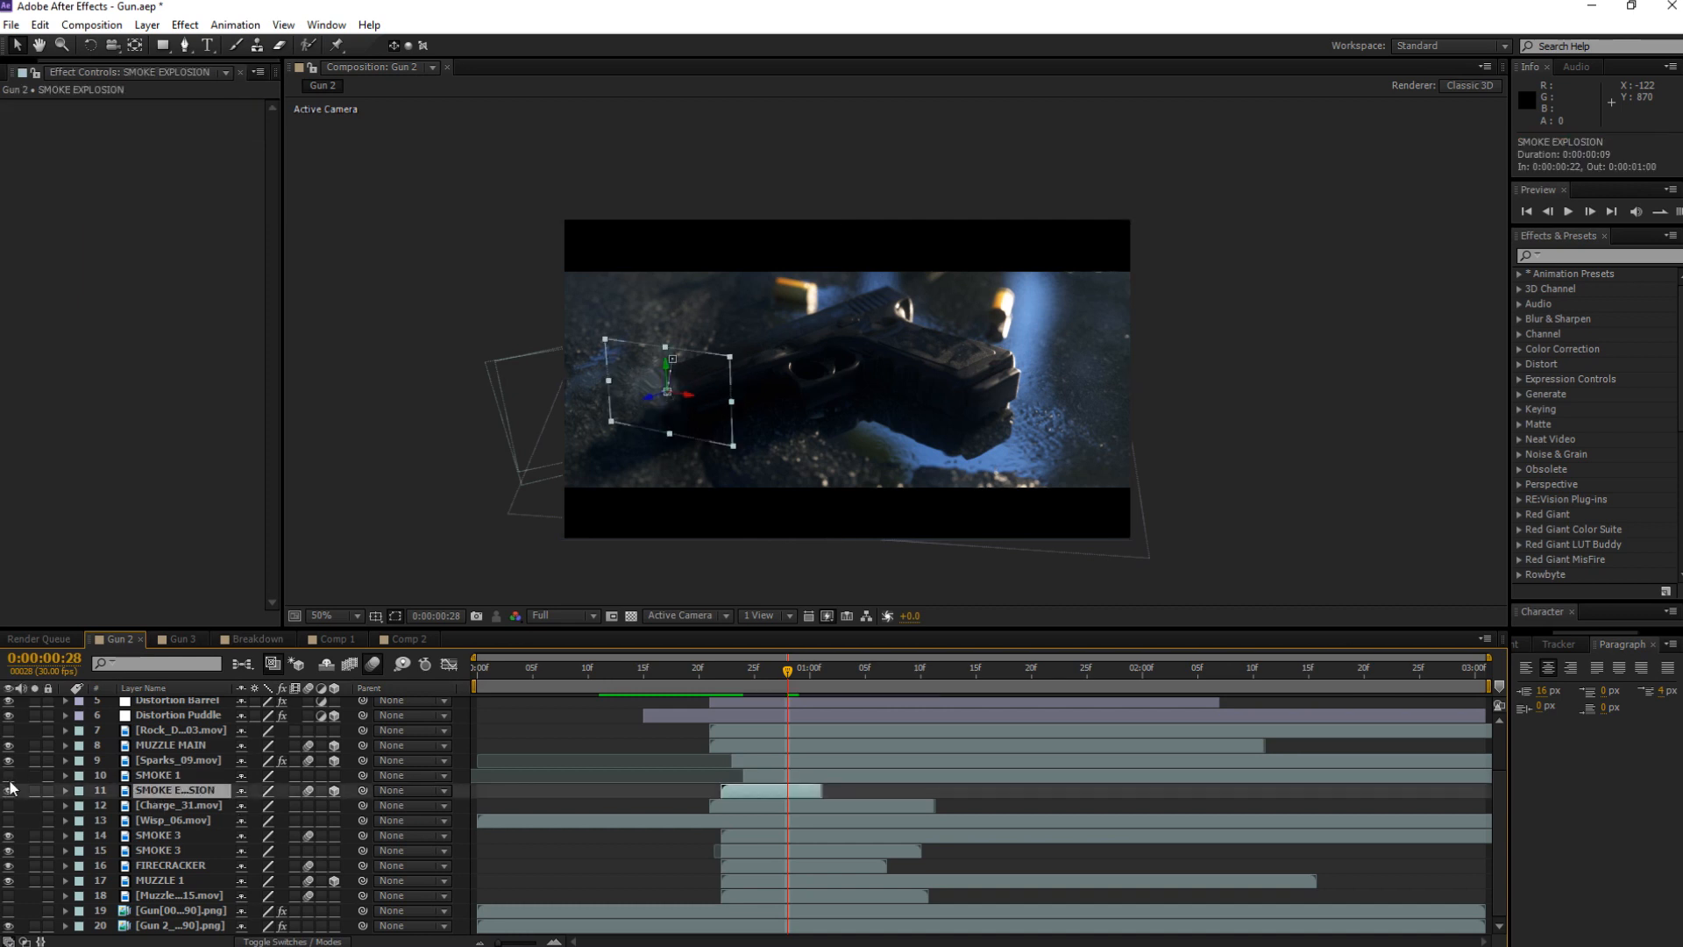
pyautogui.click(153, 776)
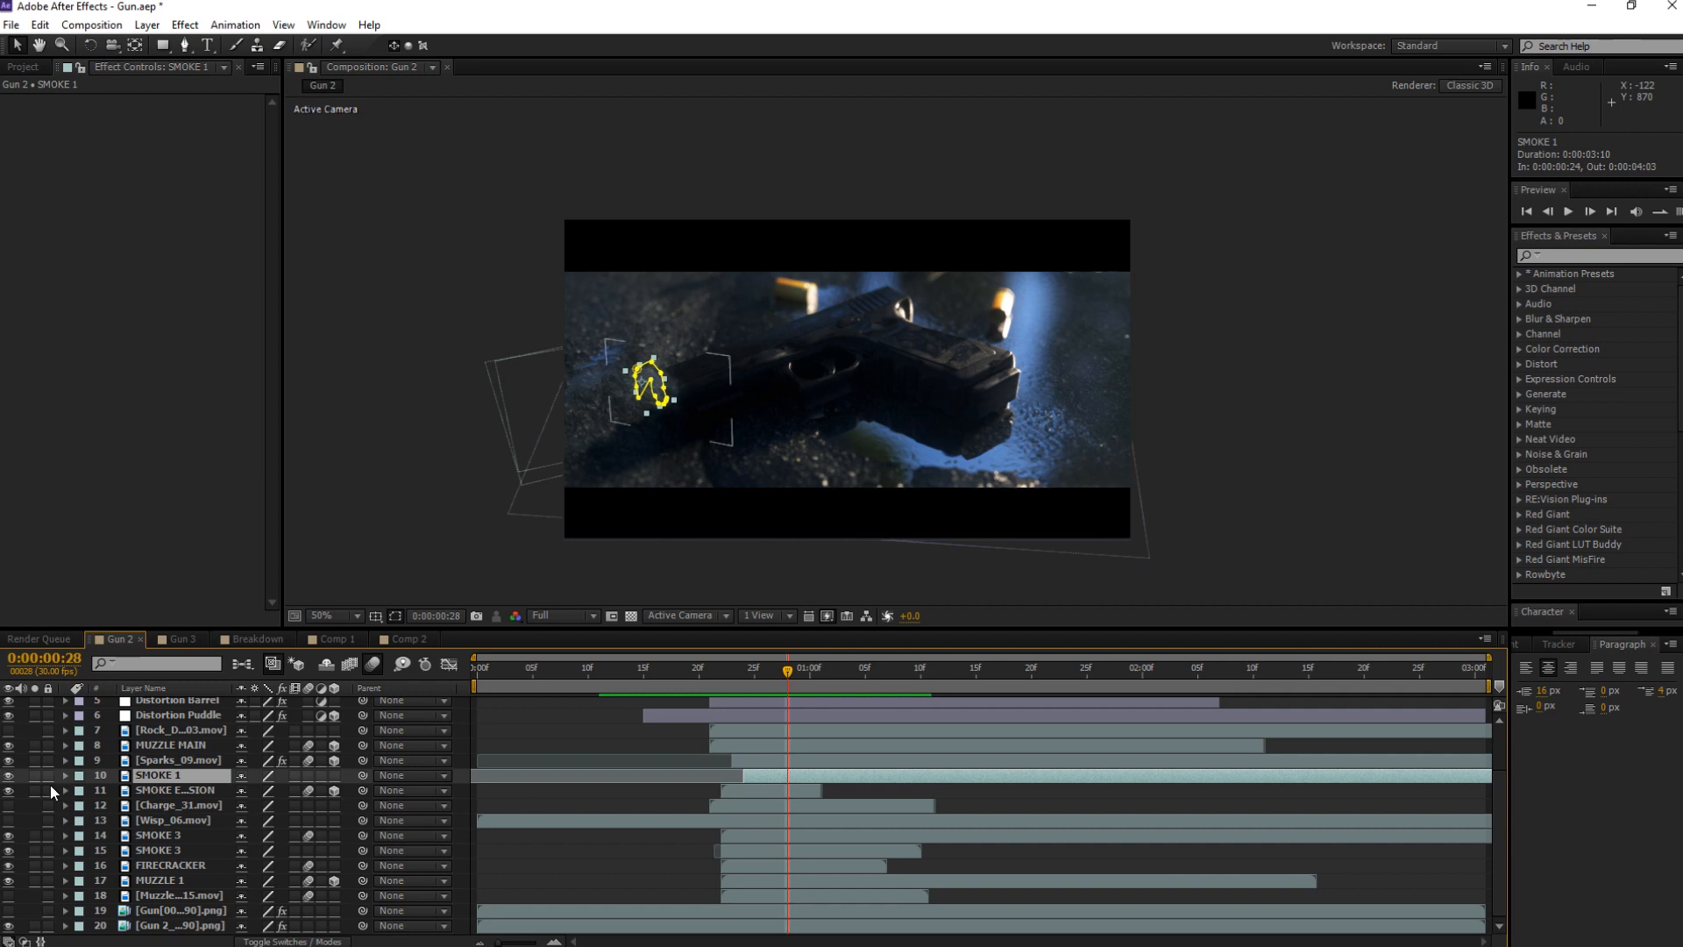
pyautogui.click(8, 776)
pyautogui.click(9, 776)
pyautogui.click(149, 788)
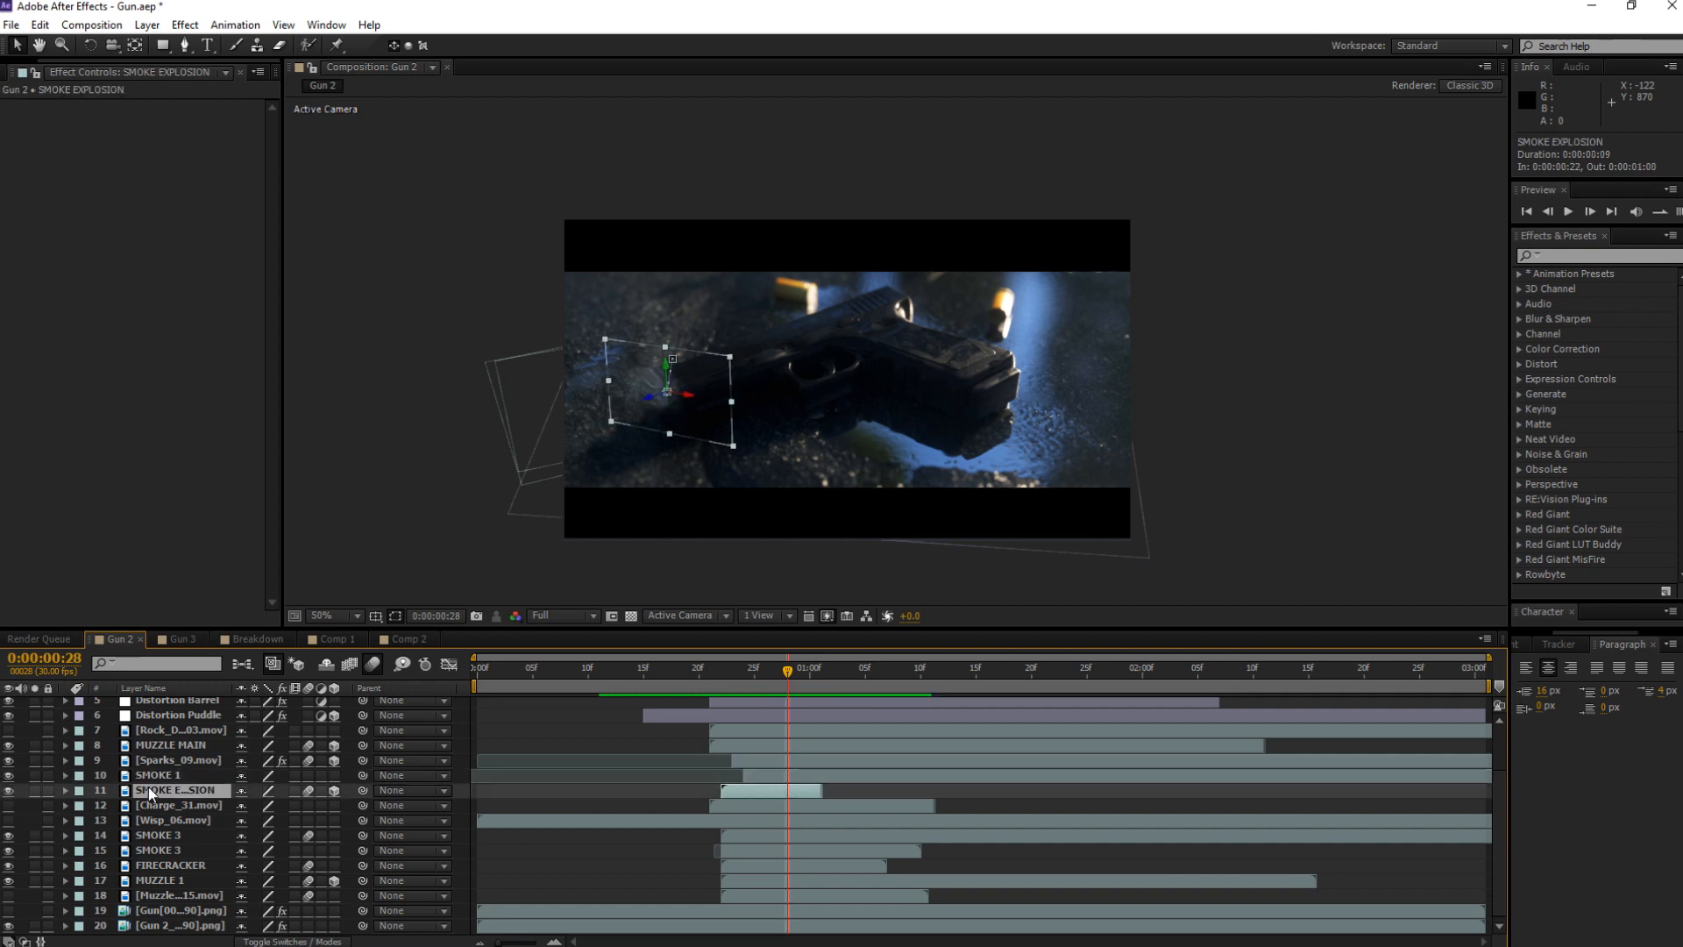
pyautogui.moveTo(787, 670); pyautogui.dragTo(733, 681)
pyautogui.click(9, 790)
pyautogui.click(9, 790)
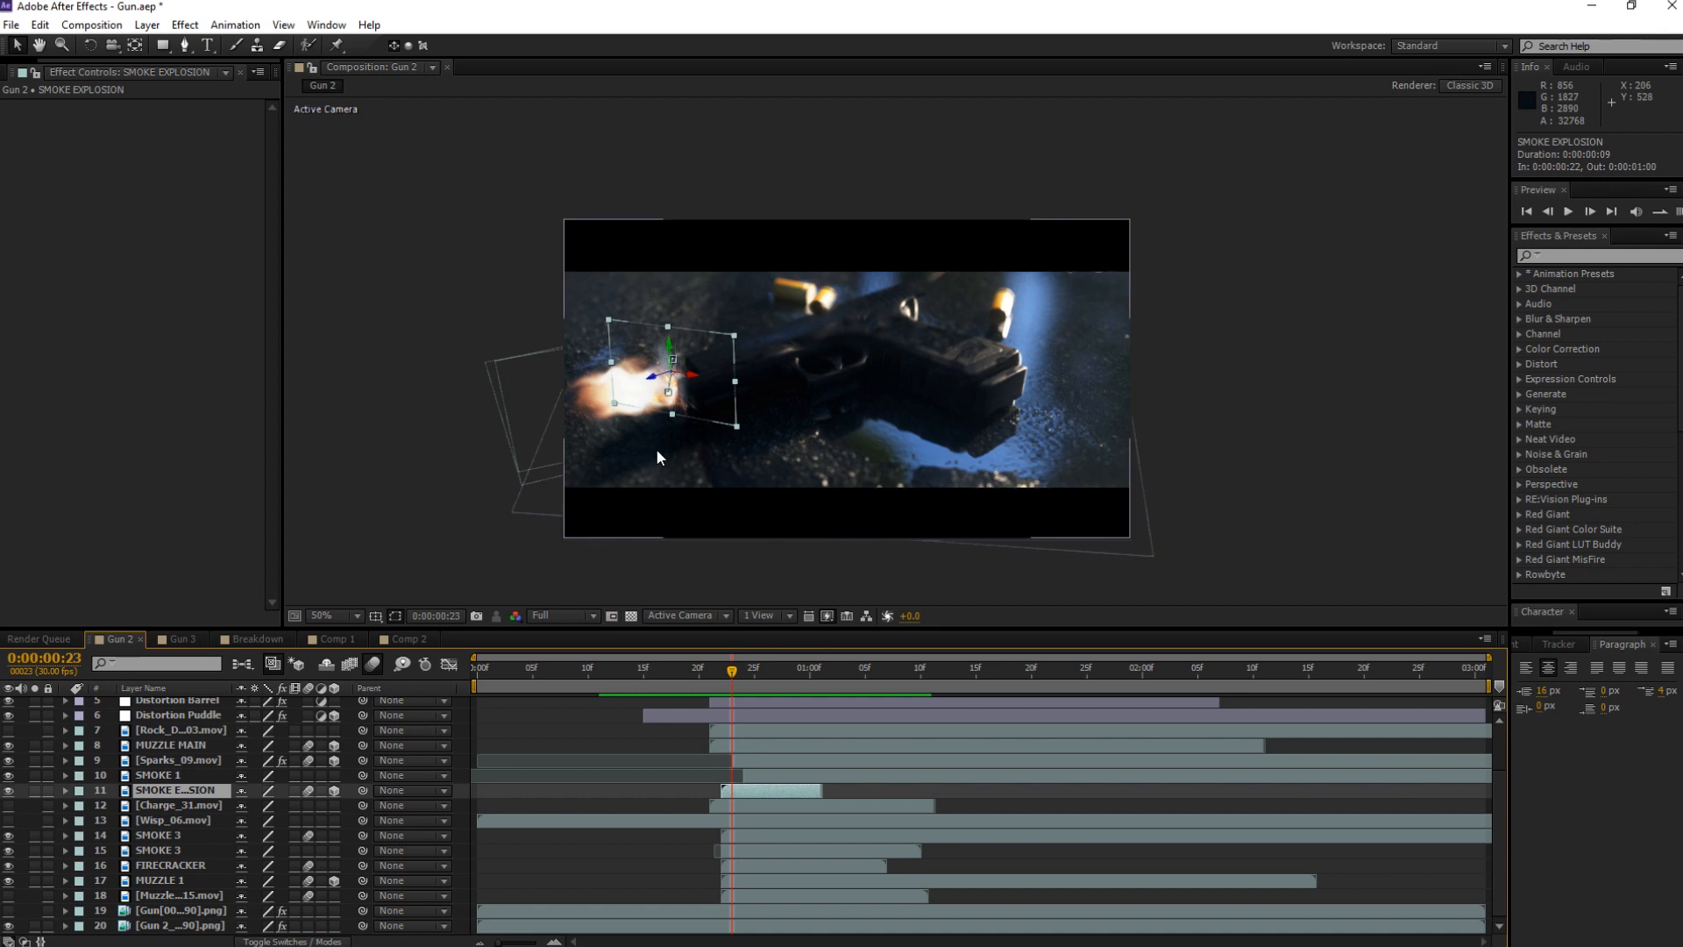
# - Inspect the SMOKE 3 and FIRECRACKER layers at frame 23 and play the muzzle flash from frame 22
pyautogui.click(169, 835)
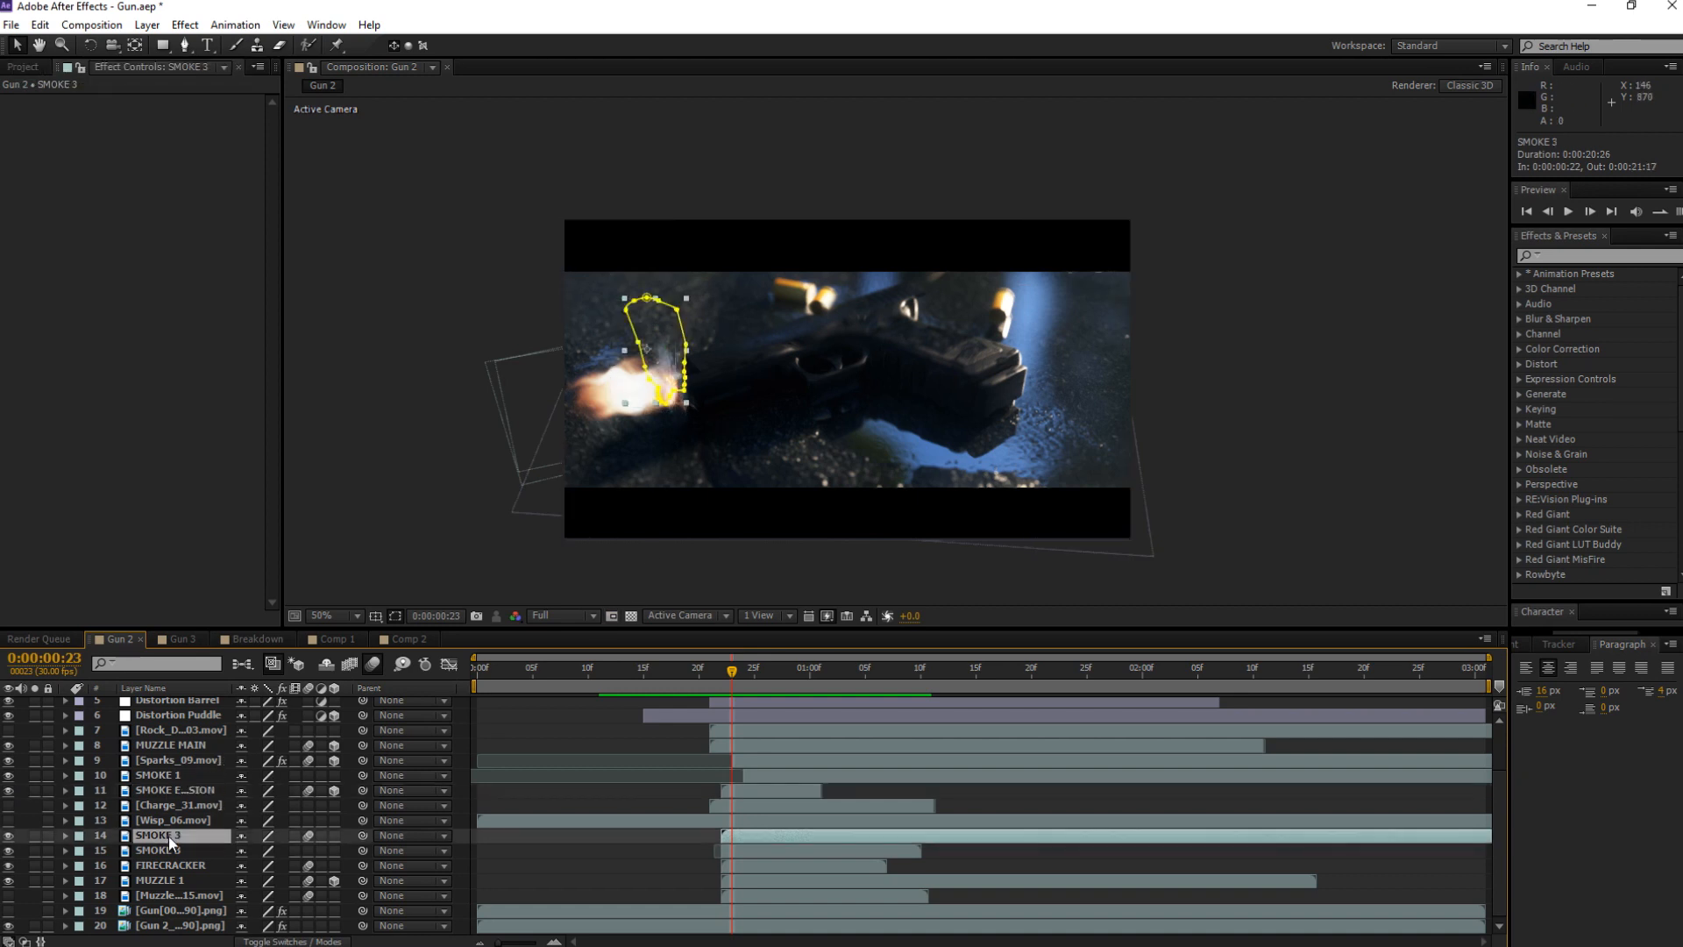
pyautogui.click(172, 866)
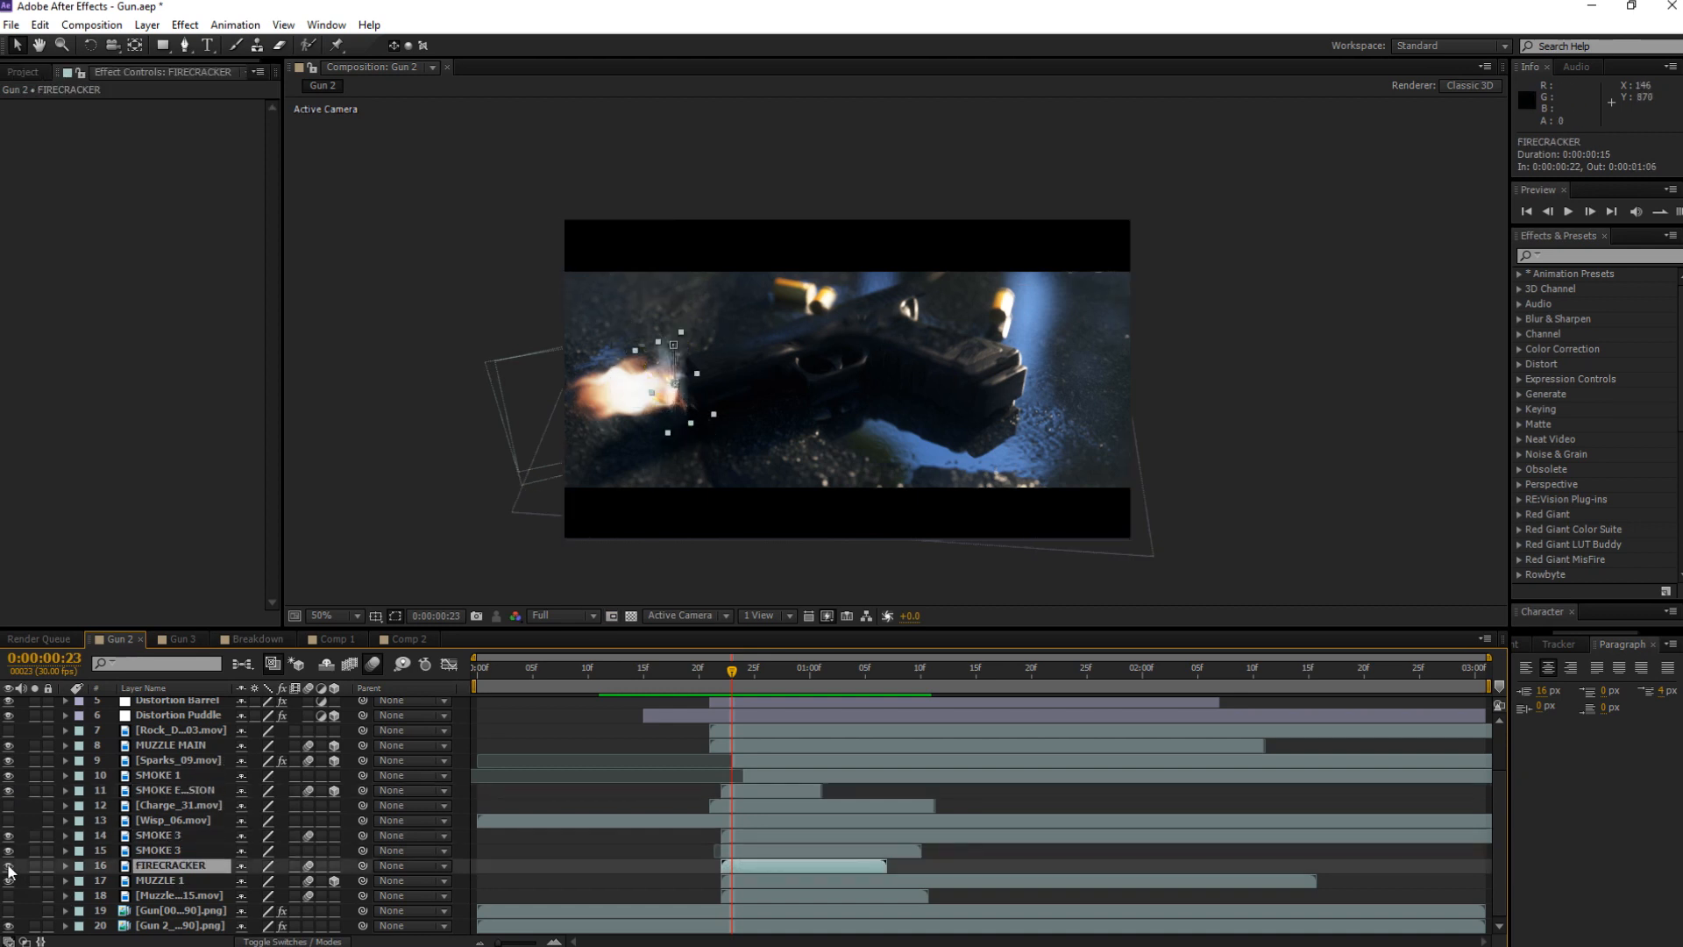
pyautogui.moveTo(731, 679)
pyautogui.mouseDown()
pyautogui.moveTo(714, 678)
pyautogui.moveTo(771, 677)
pyautogui.moveTo(697, 680)
pyautogui.moveTo(719, 684)
pyautogui.mouseUp()
pyautogui.press('space')
pyautogui.press('space')
# - Nudge the SMOKE 3 layer in row 14 to the right until its position is 215.2, 292.4
pyautogui.click(581, 560)
pyautogui.click(738, 838)
pyautogui.press('Right')
pyautogui.press('Right')
pyautogui.press('Right')
pyautogui.press('Right')
pyautogui.press('Right')
pyautogui.press('Right')
pyautogui.press('Right')
pyautogui.press('Right')
pyautogui.press('Right')
pyautogui.press('Right')
pyautogui.press('Right')
pyautogui.press('Right')
pyautogui.press('Right')
pyautogui.press('Right')
pyautogui.press('Right')
pyautogui.press('Right')
pyautogui.press('Right')
pyautogui.press('Right')
pyautogui.press('Right')
pyautogui.press('Right')
pyautogui.press('Right')
pyautogui.press('Right')
pyautogui.press('Right')
pyautogui.press('Right')
pyautogui.press('Right')
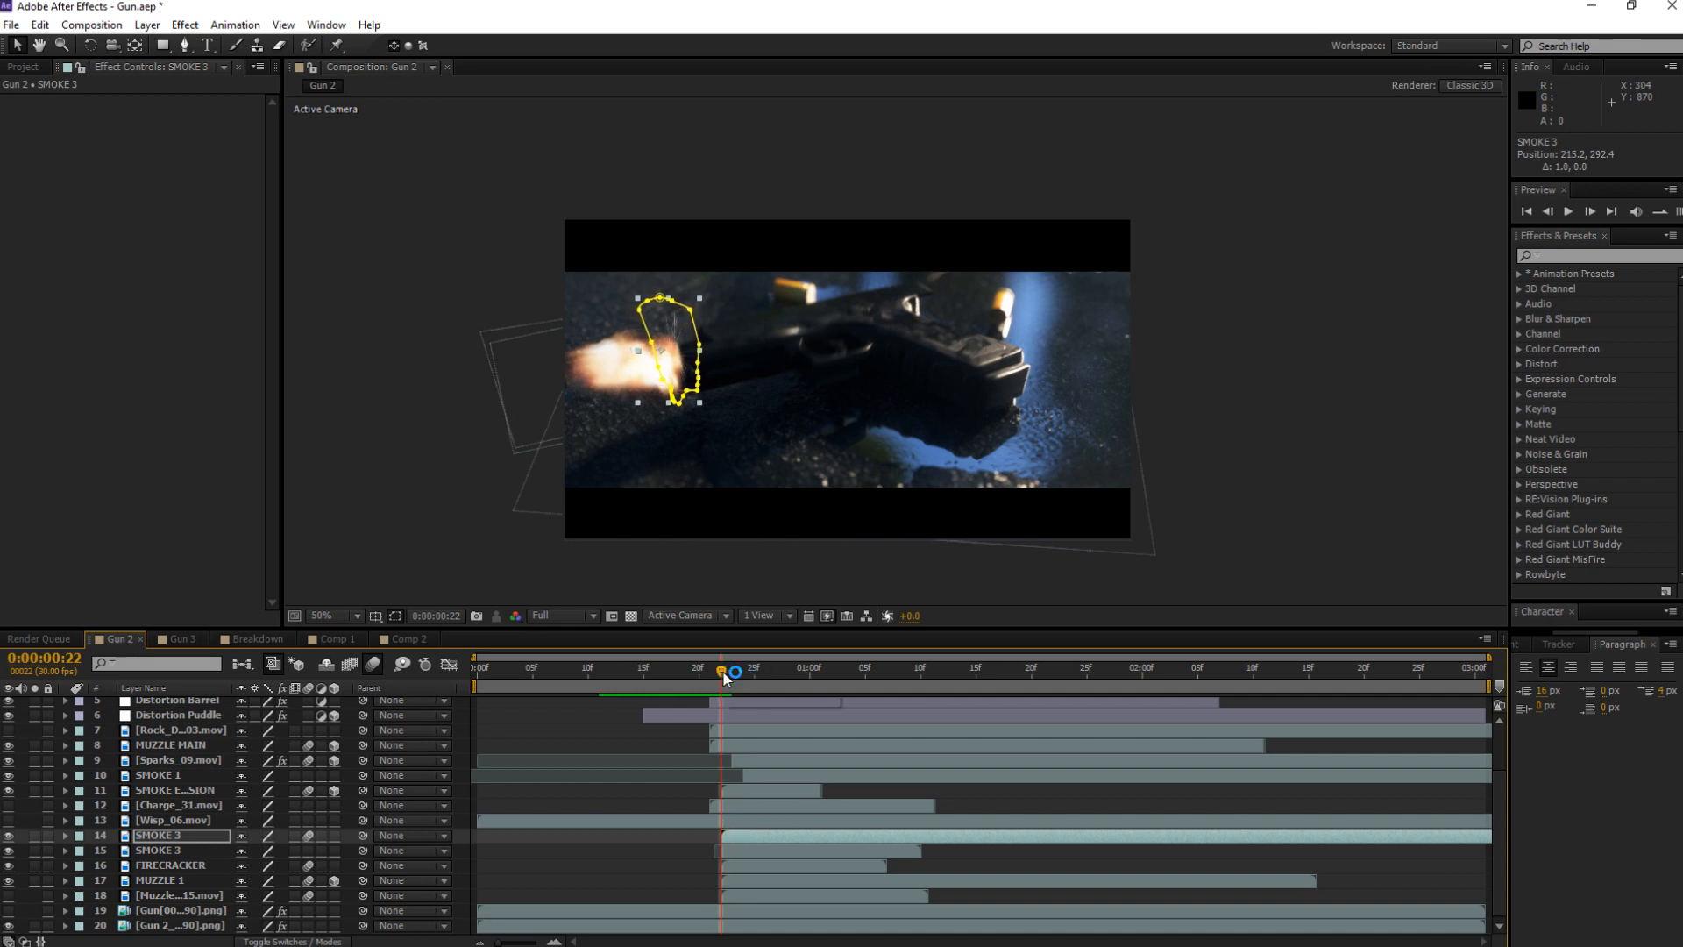
# - Replace the FIRECRACKER layer's Position keyframes with a single new keyframe at frame 22
pyautogui.moveTo(724, 673)
pyautogui.mouseDown()
pyautogui.moveTo(712, 685)
pyautogui.moveTo(786, 688)
pyautogui.moveTo(623, 677)
pyautogui.moveTo(749, 682)
pyautogui.moveTo(686, 681)
pyautogui.moveTo(742, 696)
pyautogui.mouseUp()
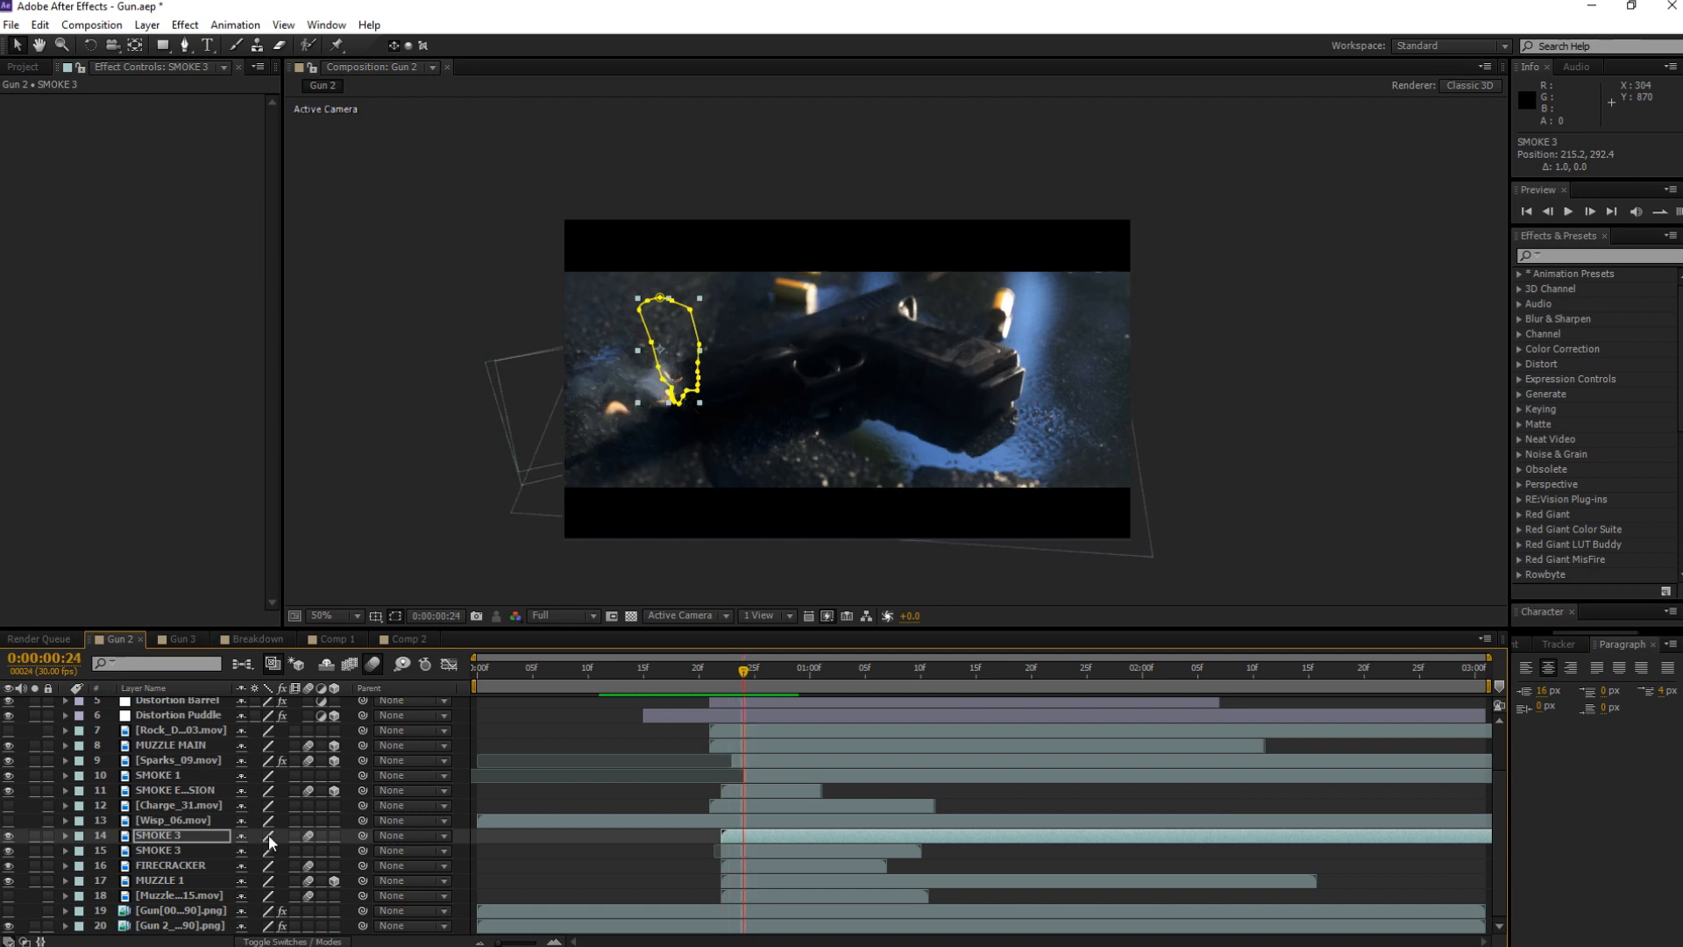
pyautogui.click(165, 866)
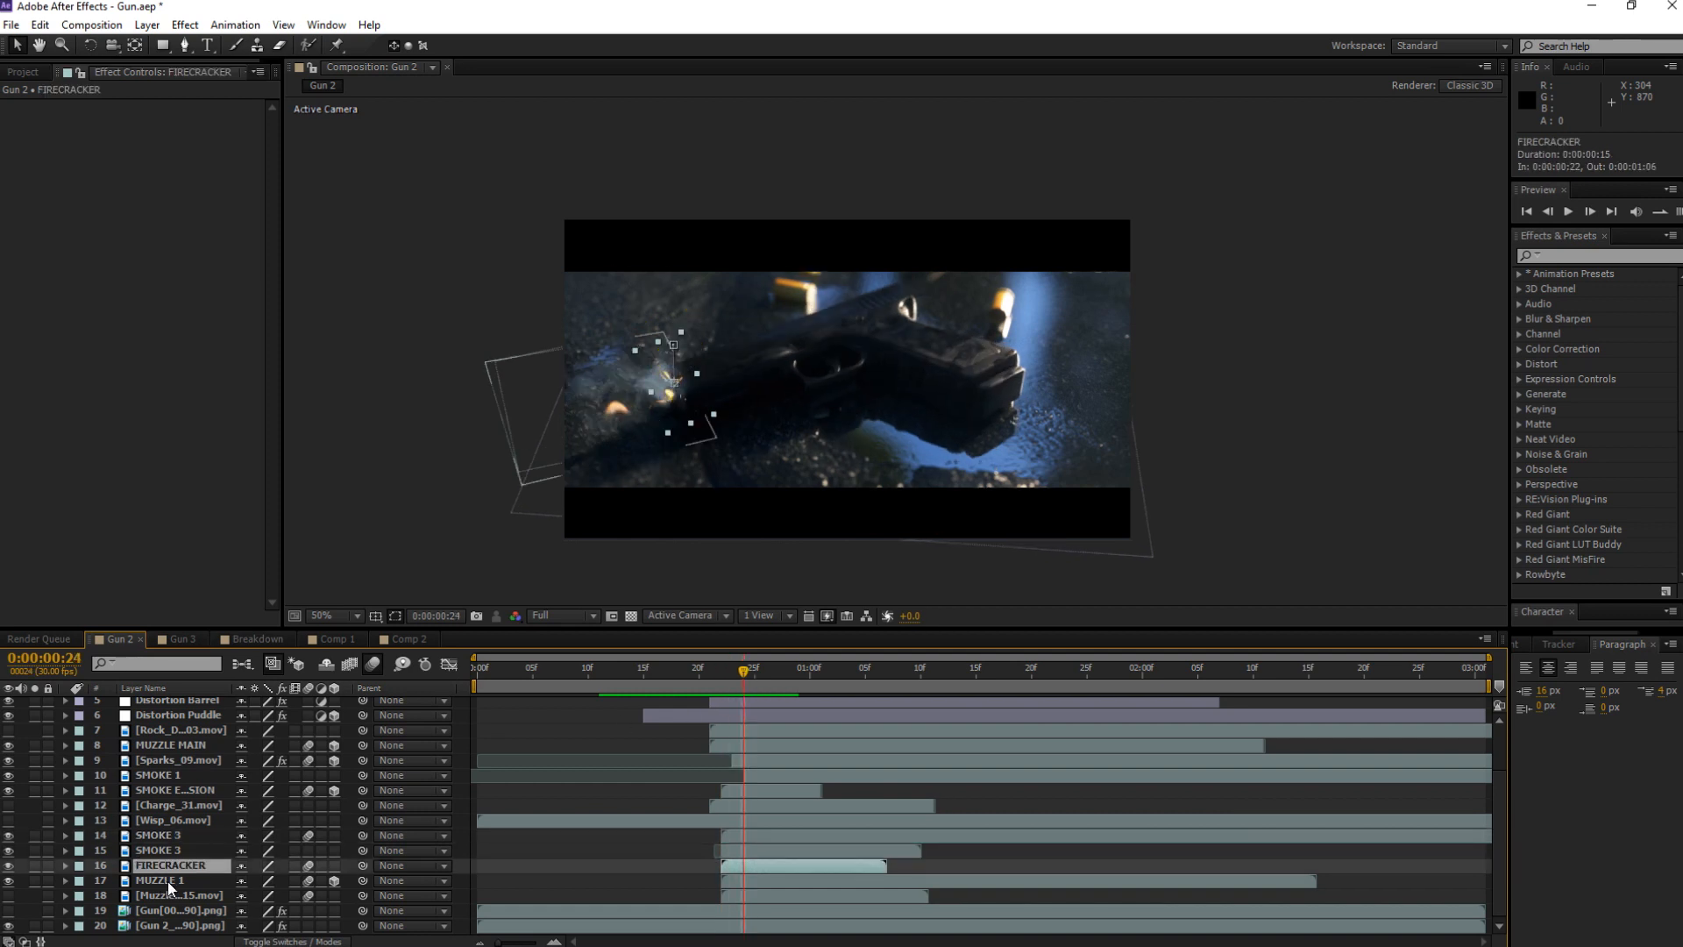
pyautogui.press('p')
pyautogui.click(733, 881)
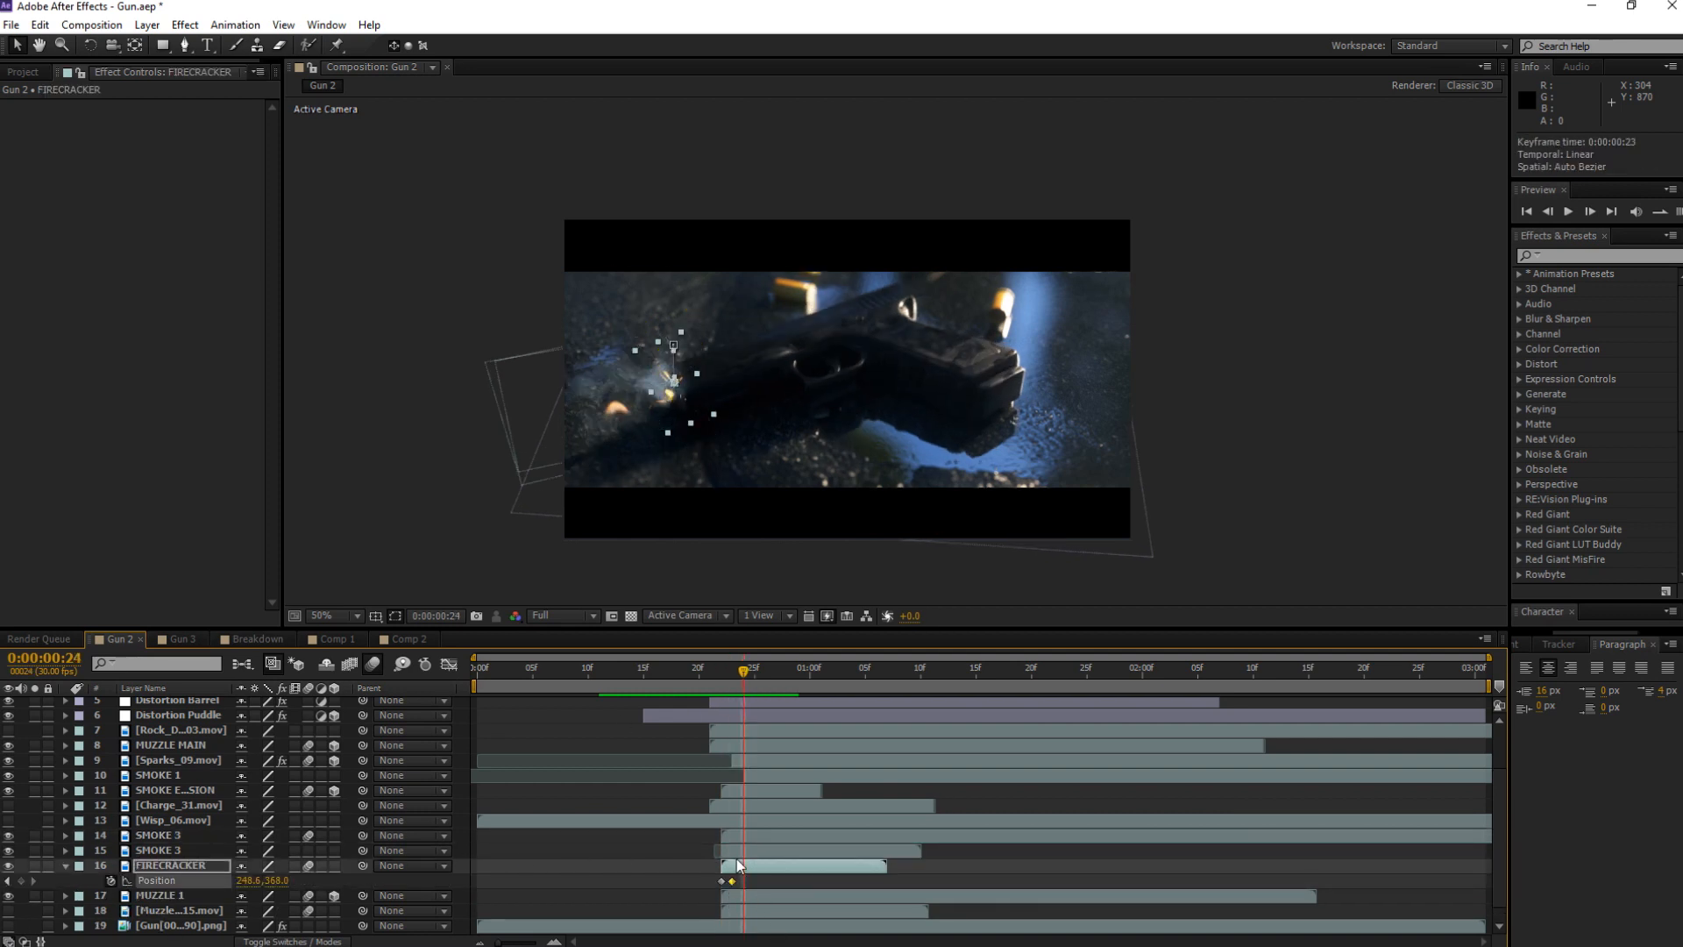
pyautogui.moveTo(744, 671); pyautogui.dragTo(718, 680)
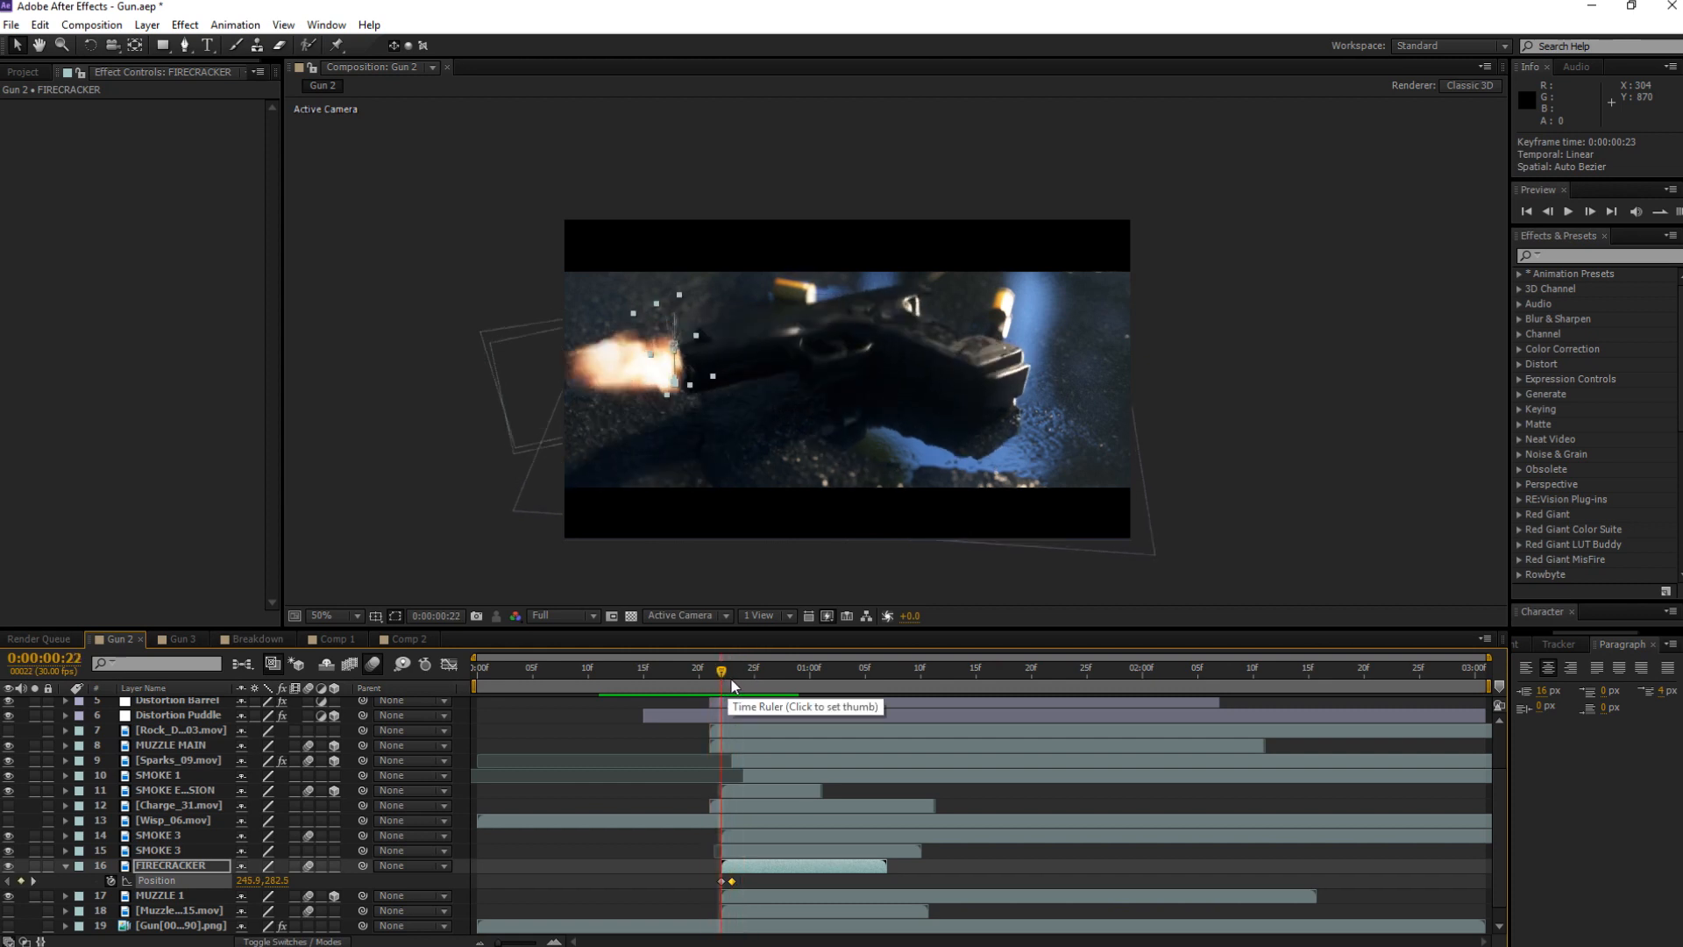
pyautogui.moveTo(716, 677); pyautogui.dragTo(718, 677)
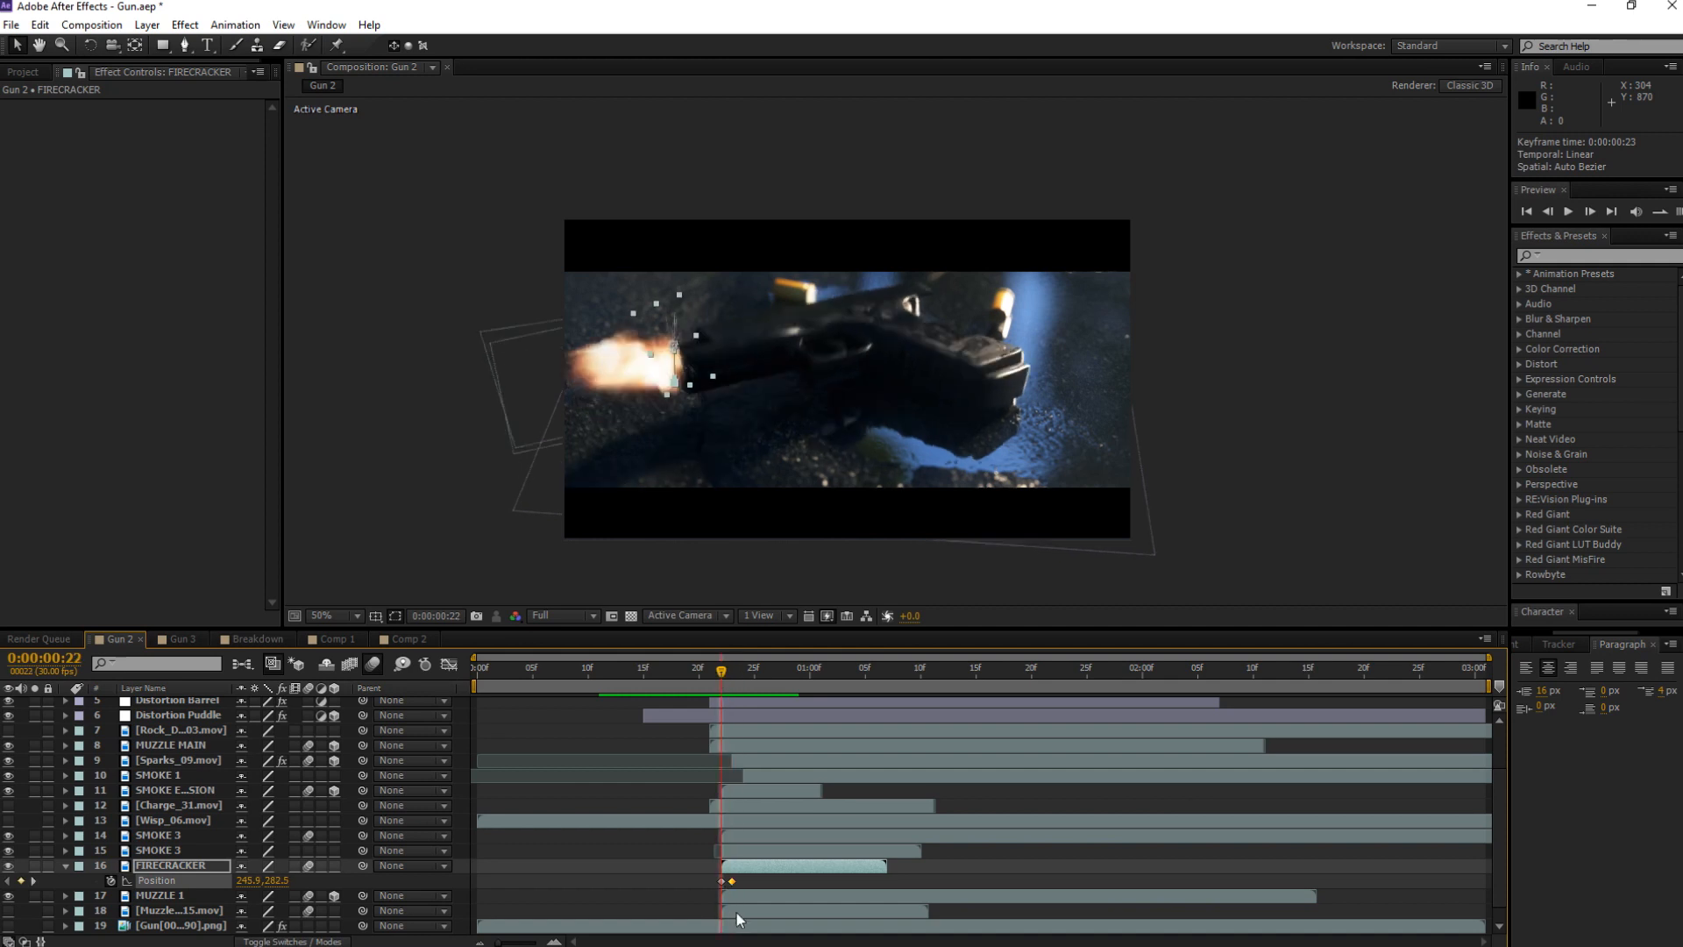
pyautogui.click(745, 882)
pyautogui.moveTo(702, 881); pyautogui.dragTo(754, 887)
pyautogui.click(111, 880)
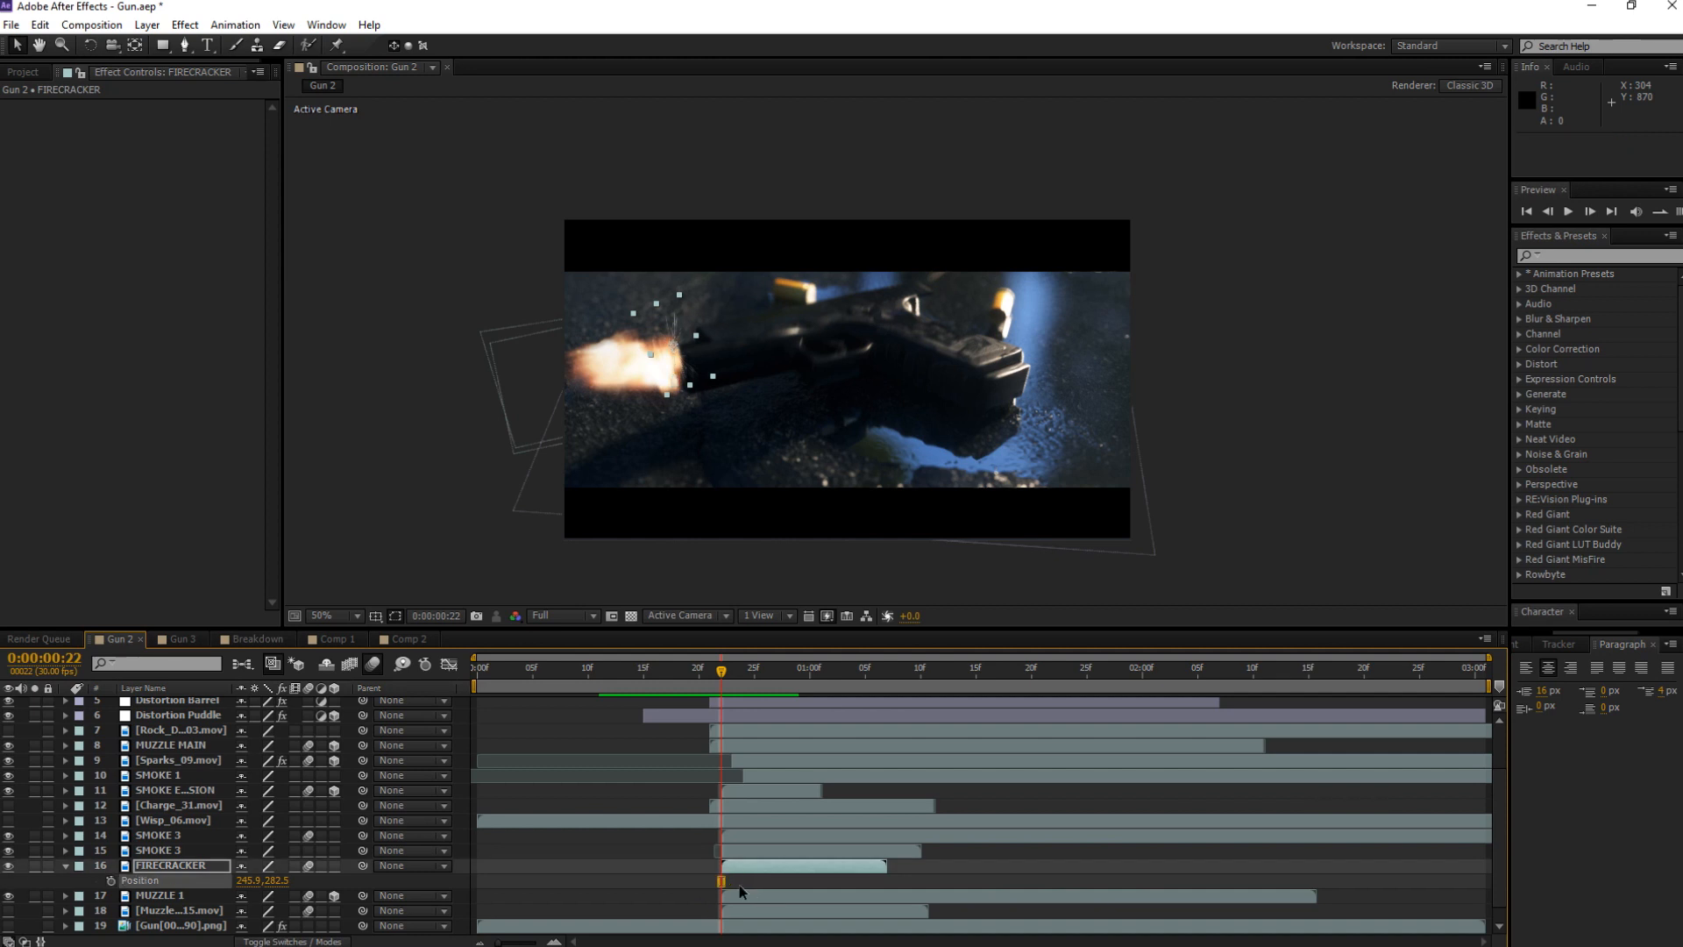
pyautogui.click(110, 880)
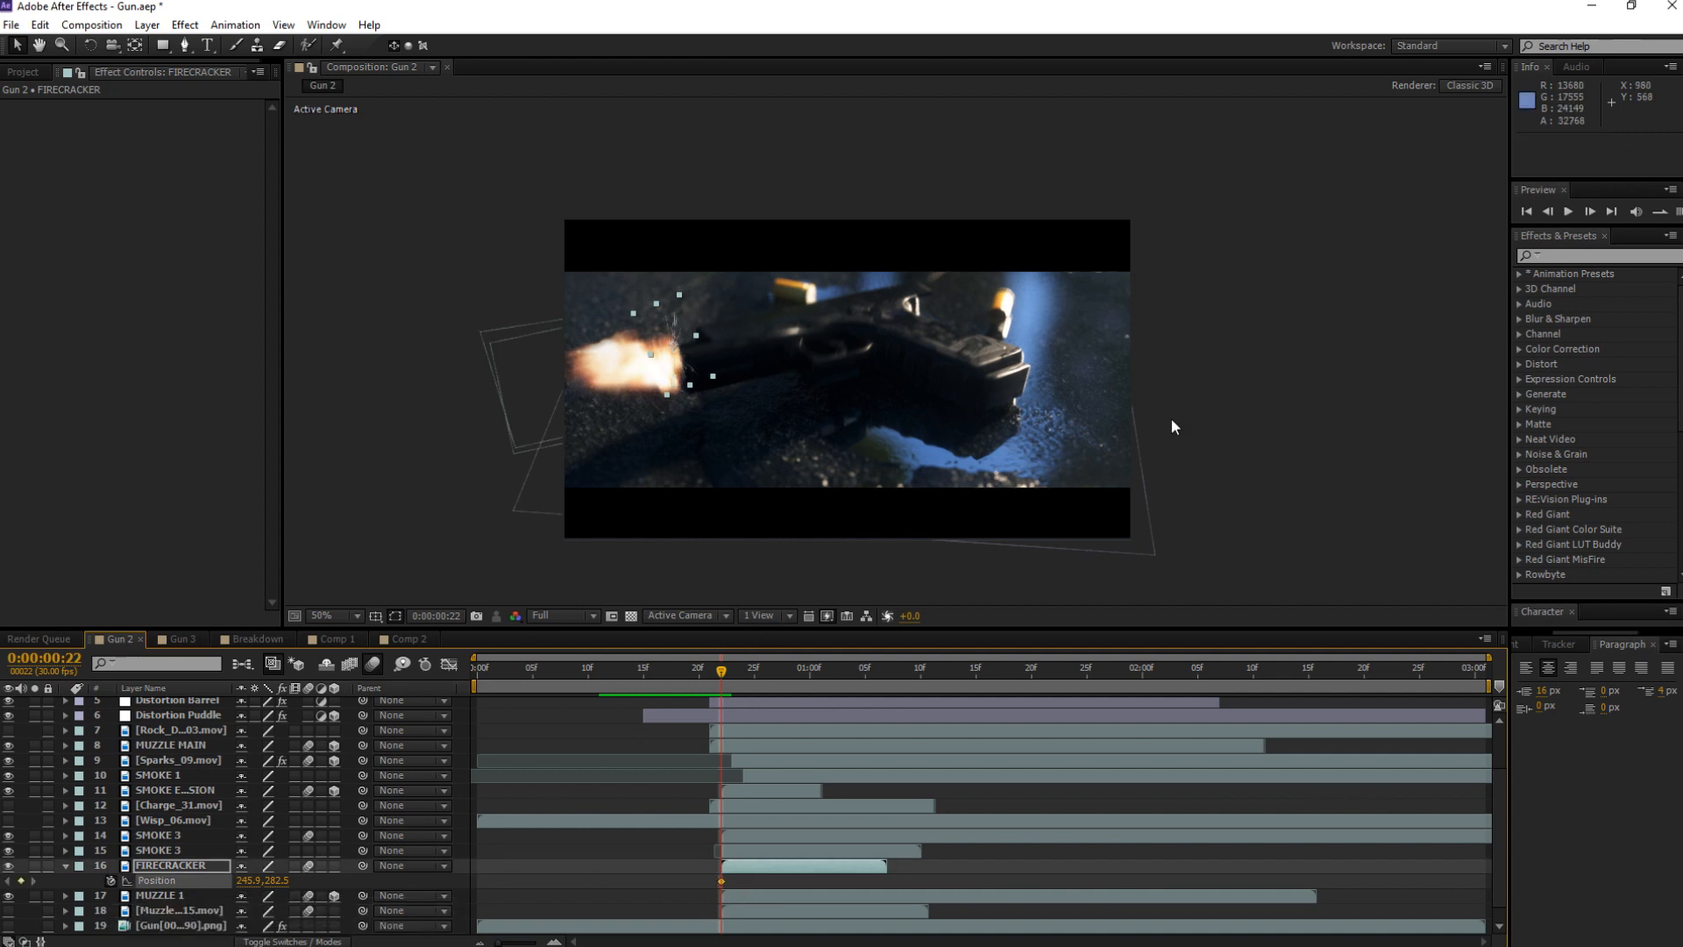
# - Move the FIRECRACKER layer down to position 245.9, 400.5 at frame 24, adding a second Position keyframe
pyautogui.click(1591, 216)
pyautogui.click(1591, 216)
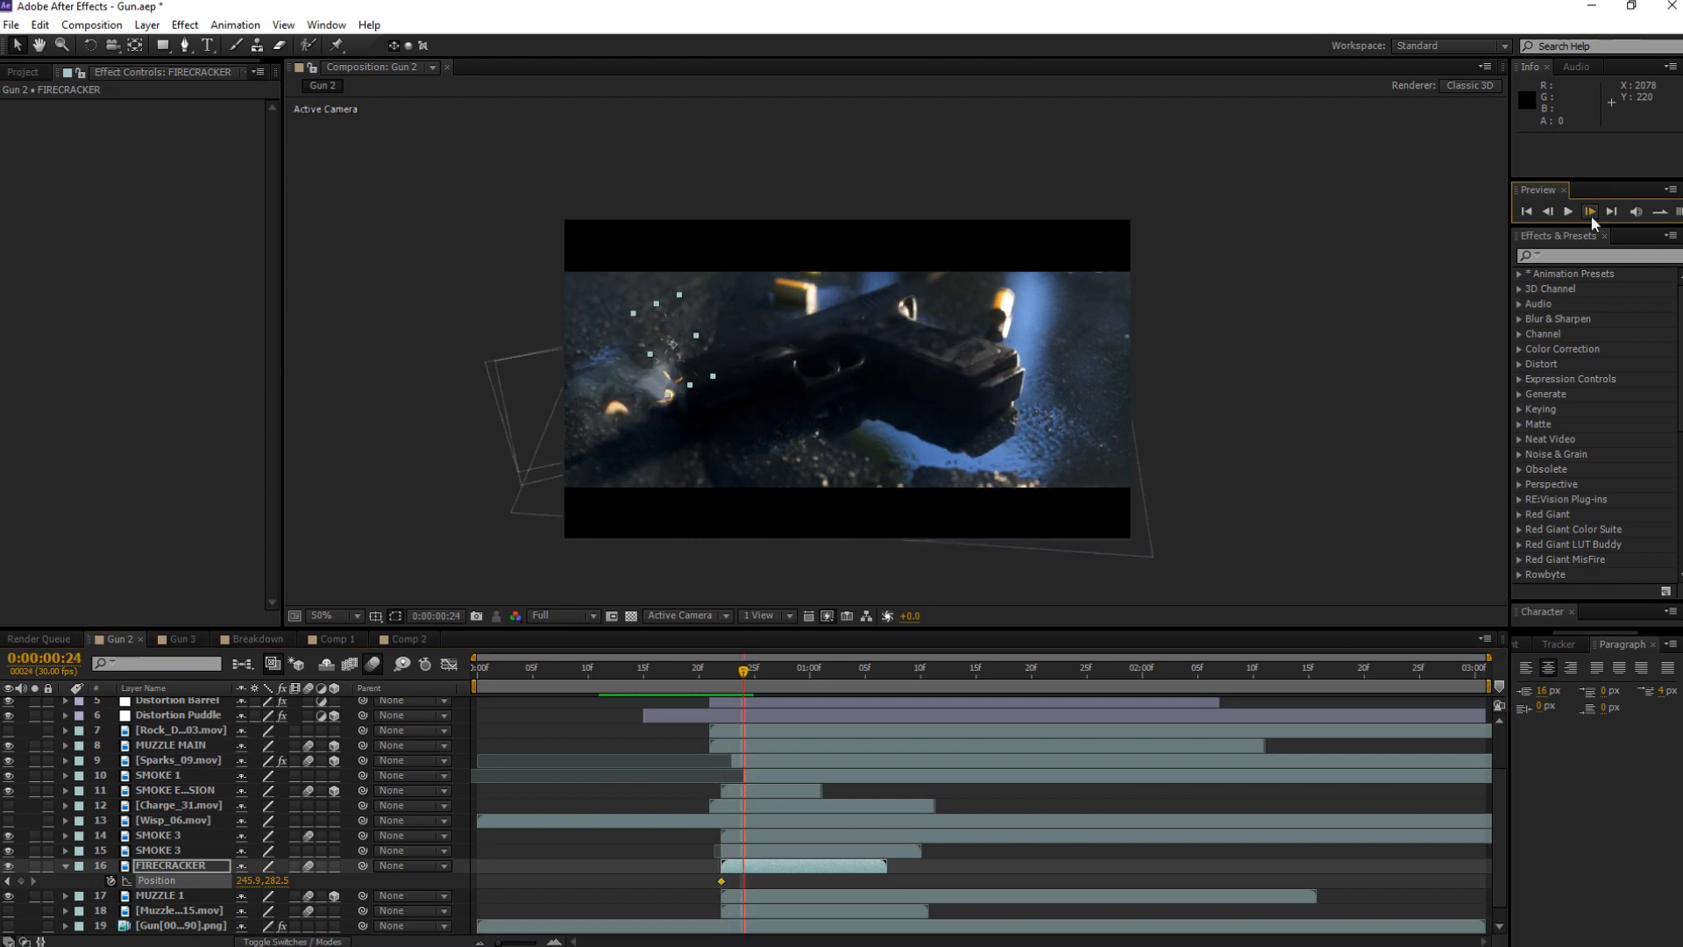
pyautogui.moveTo(685, 345); pyautogui.dragTo(685, 398)
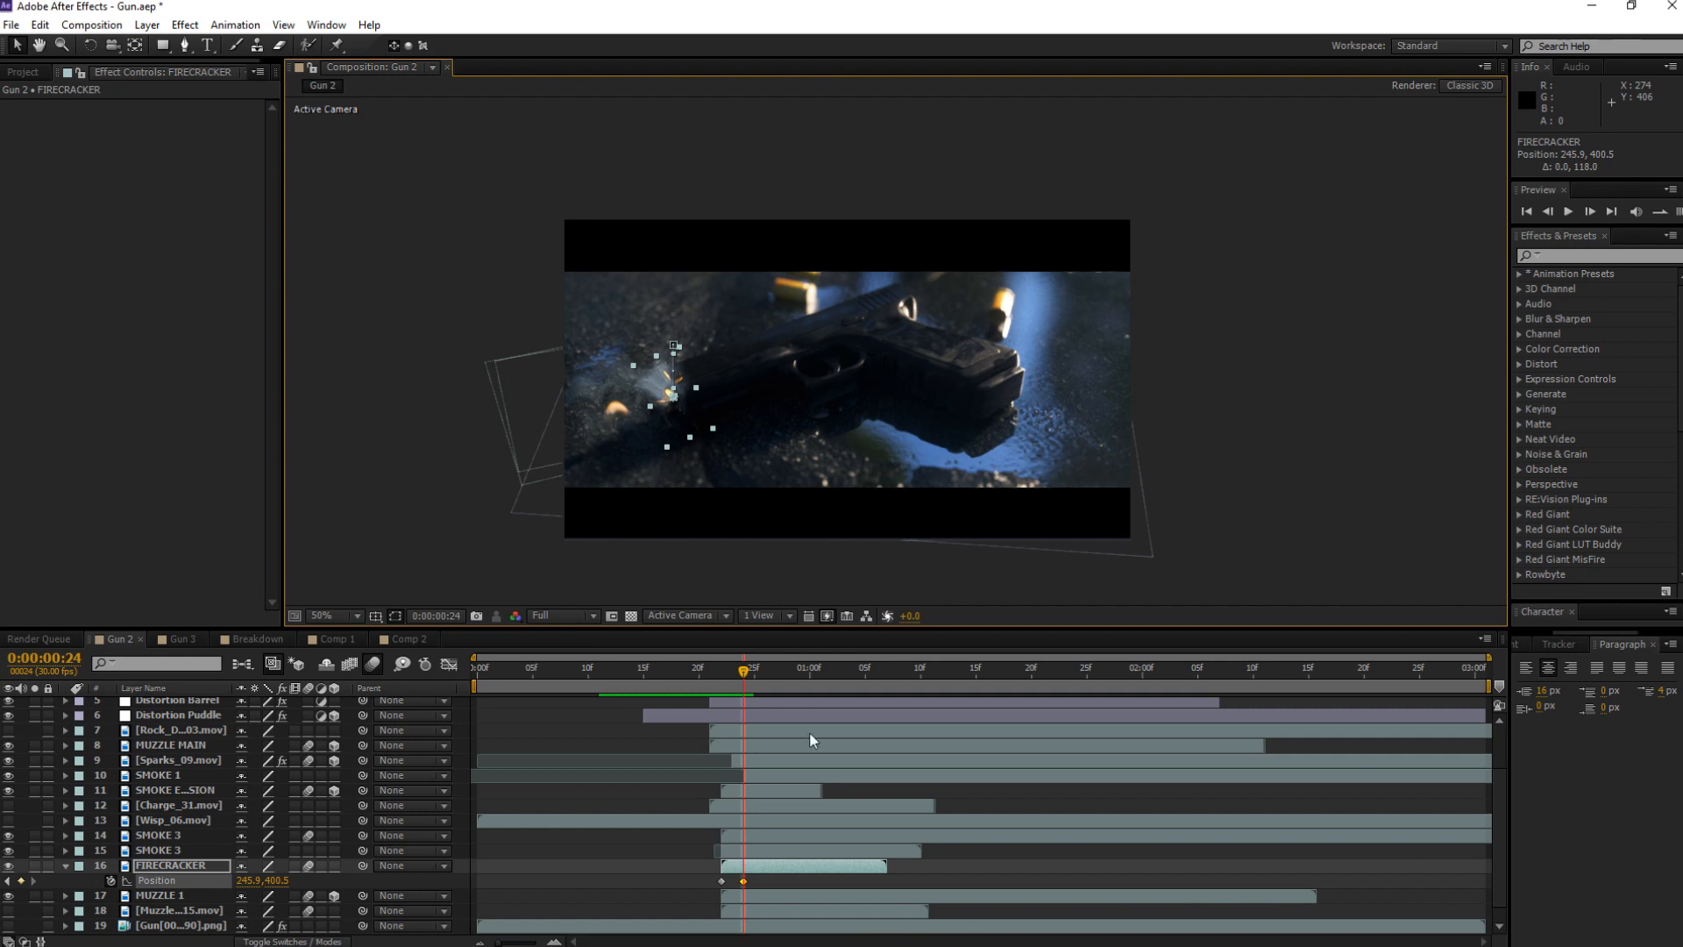
# - Apply Easy Ease to both of the FIRECRACKER layer's Position keyframes
pyautogui.rightClick(721, 880)
pyautogui.moveTo(815, 869)
pyautogui.click(509, 772)
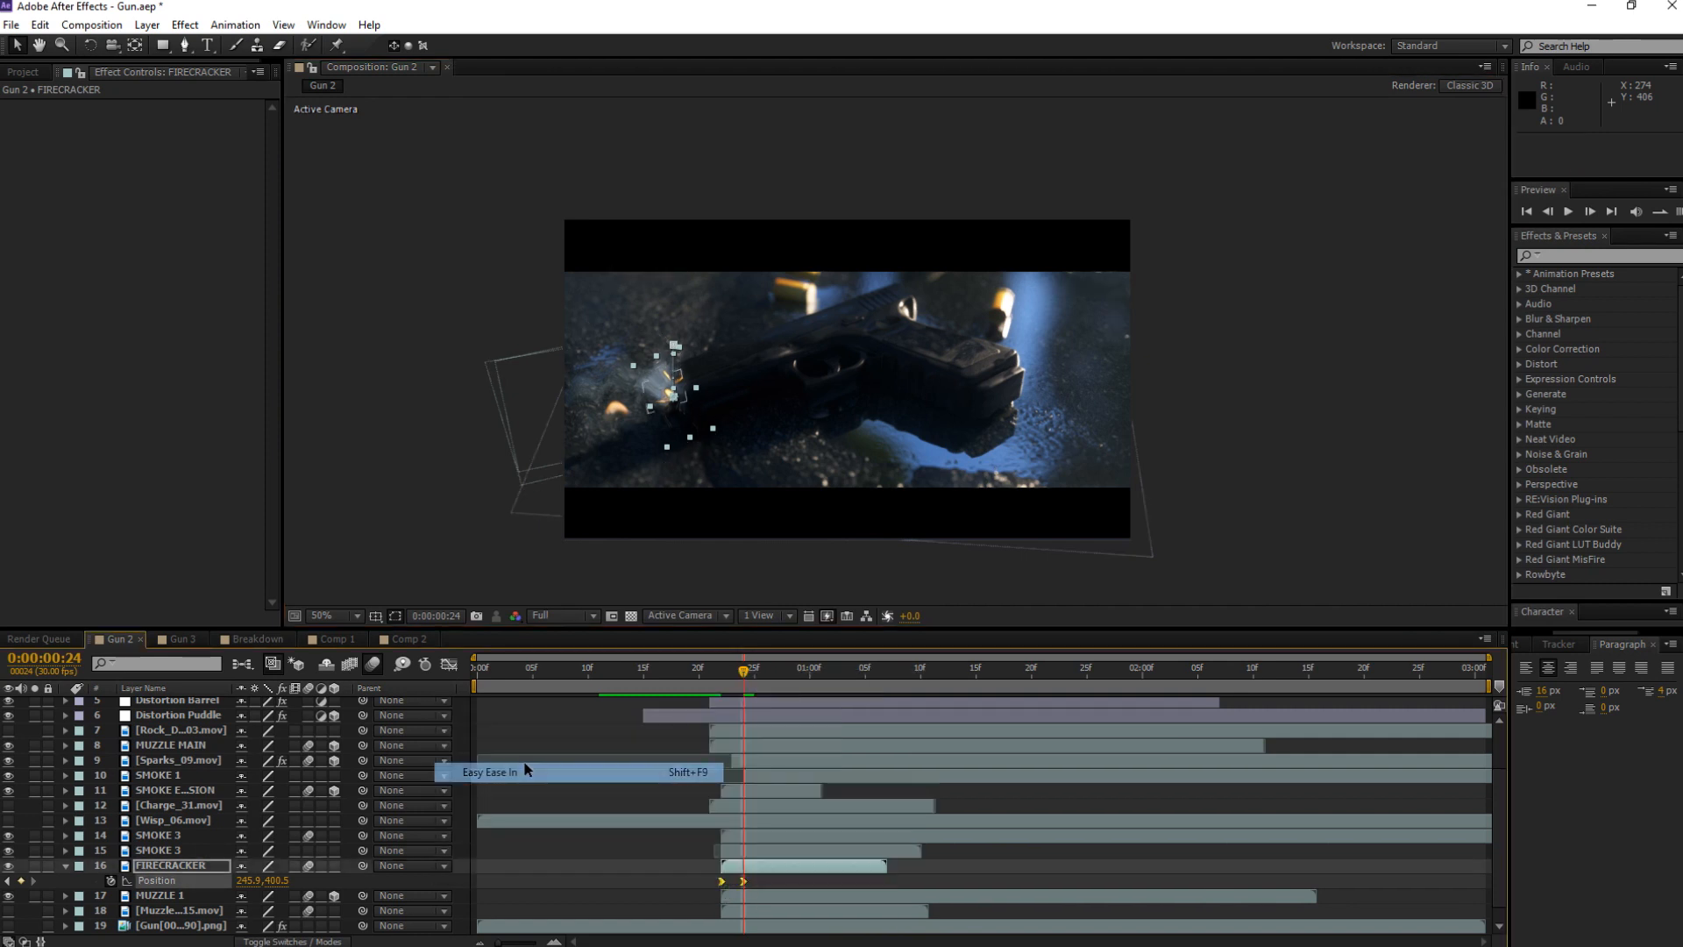
pyautogui.rightClick(743, 881)
pyautogui.moveTo(824, 866)
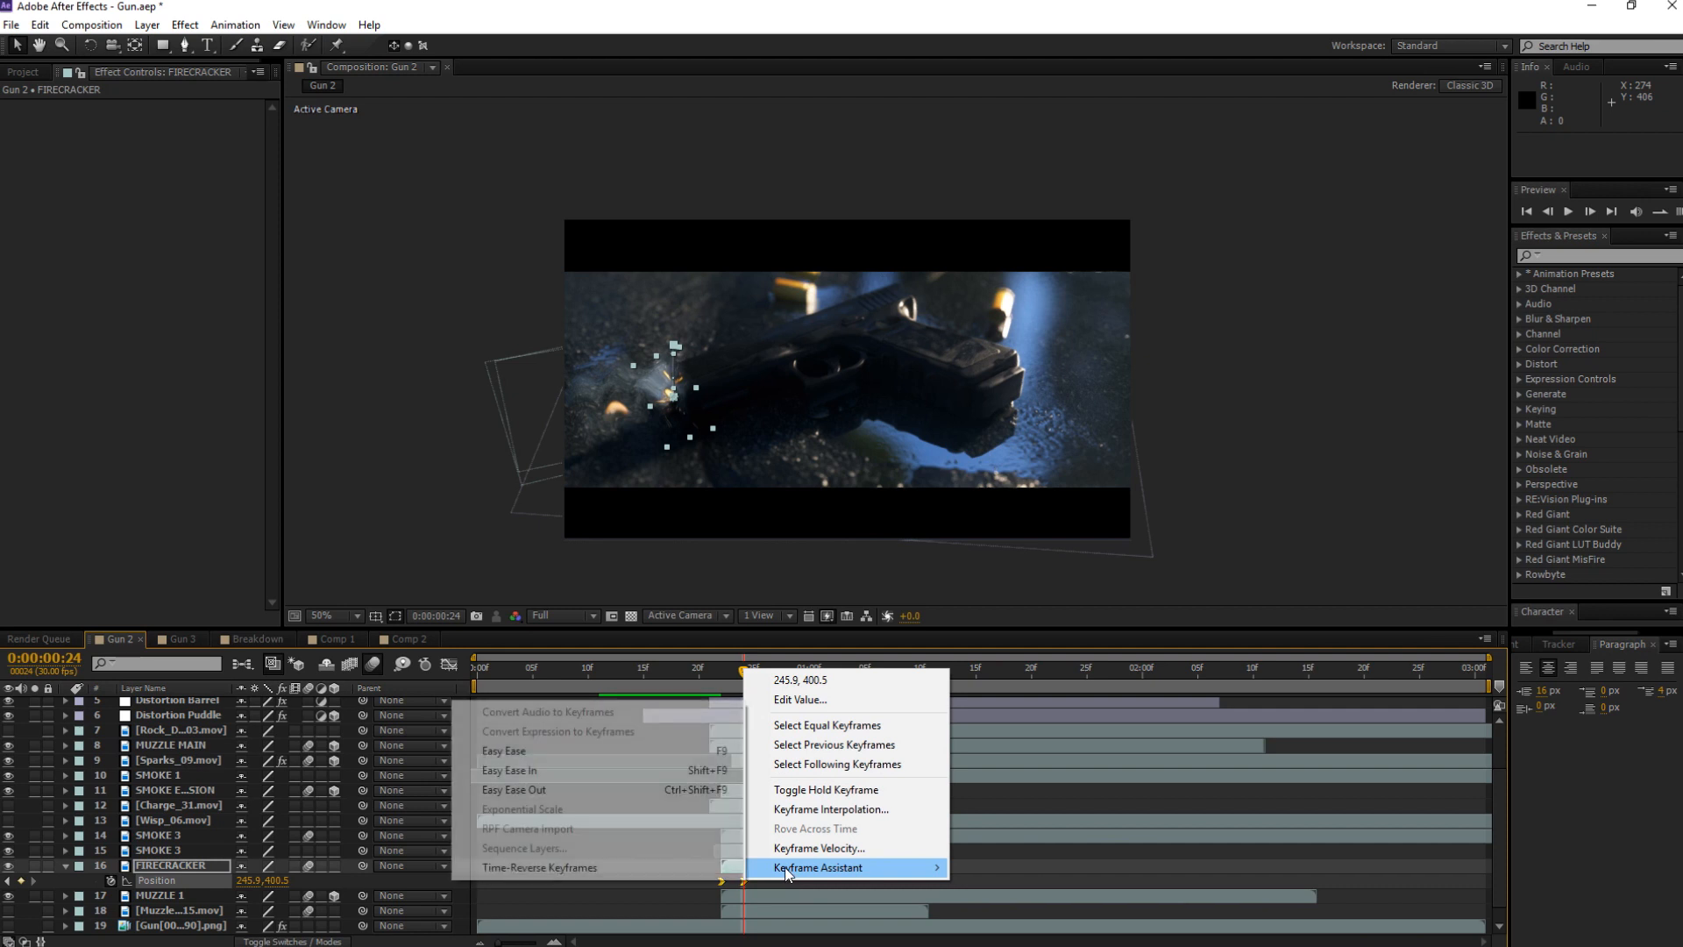
pyautogui.click(547, 752)
# - Preview the muzzle flash with the eased firecracker motion from frame 20, and scrub to frame 23
pyautogui.click(710, 678)
pyautogui.press('space')
pyautogui.press('space')
pyautogui.click(430, 557)
pyautogui.click(710, 676)
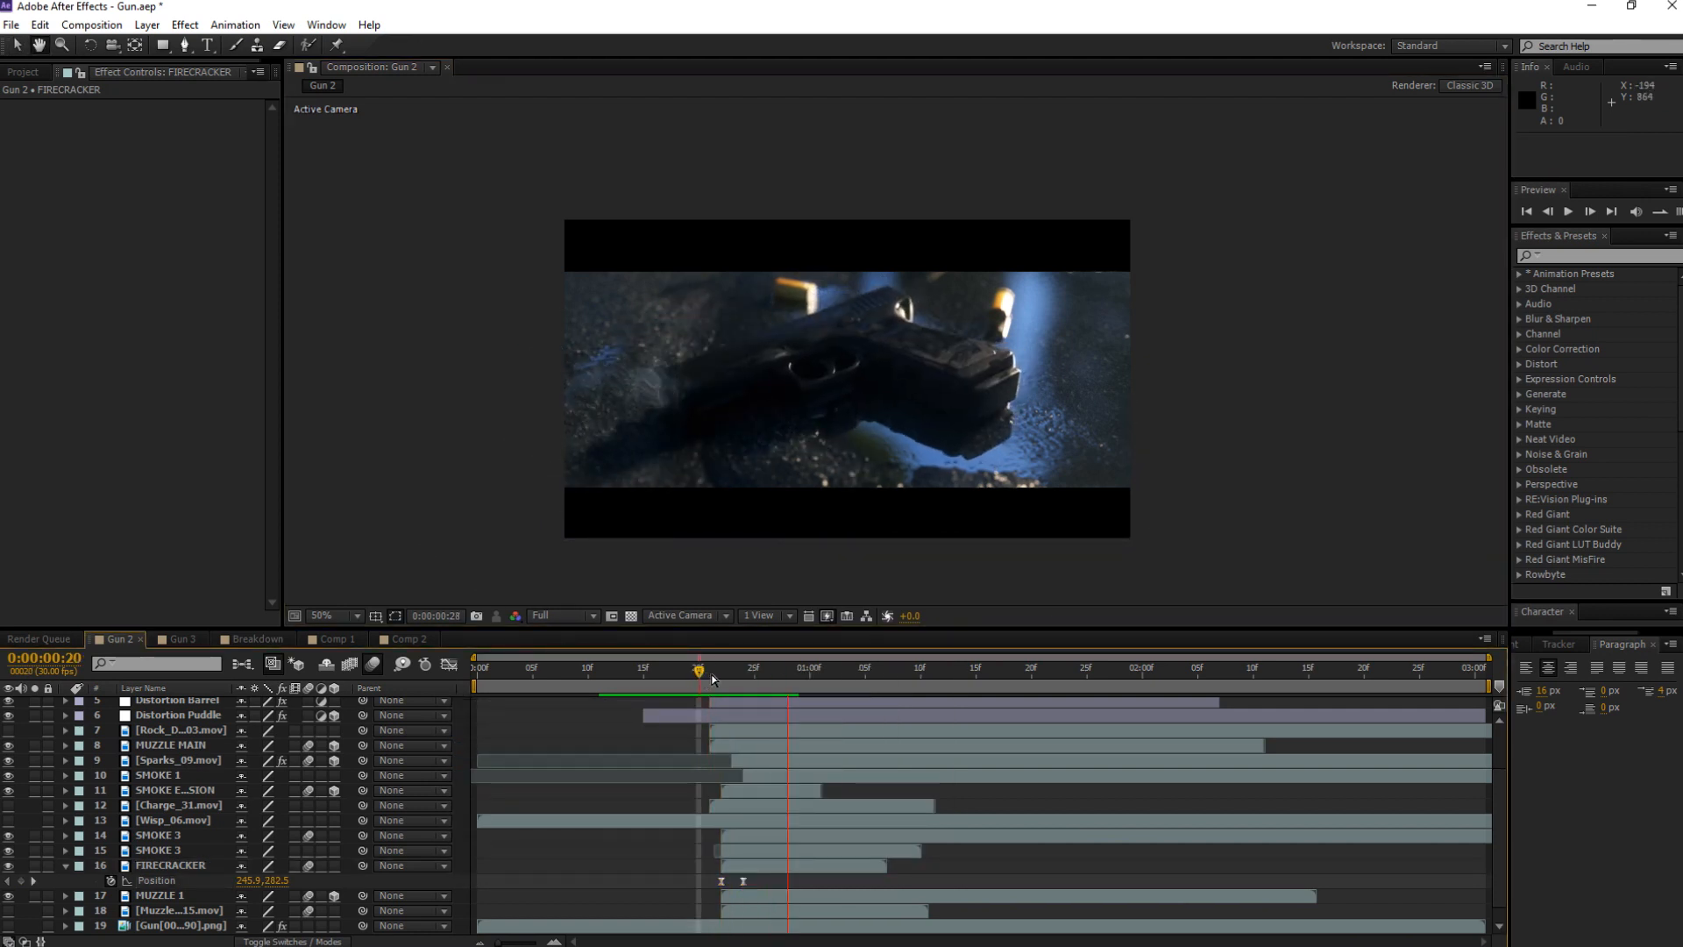
pyautogui.moveTo(729, 681)
pyautogui.mouseDown()
pyautogui.moveTo(713, 682)
pyautogui.moveTo(750, 680)
pyautogui.moveTo(702, 685)
pyautogui.mouseUp()
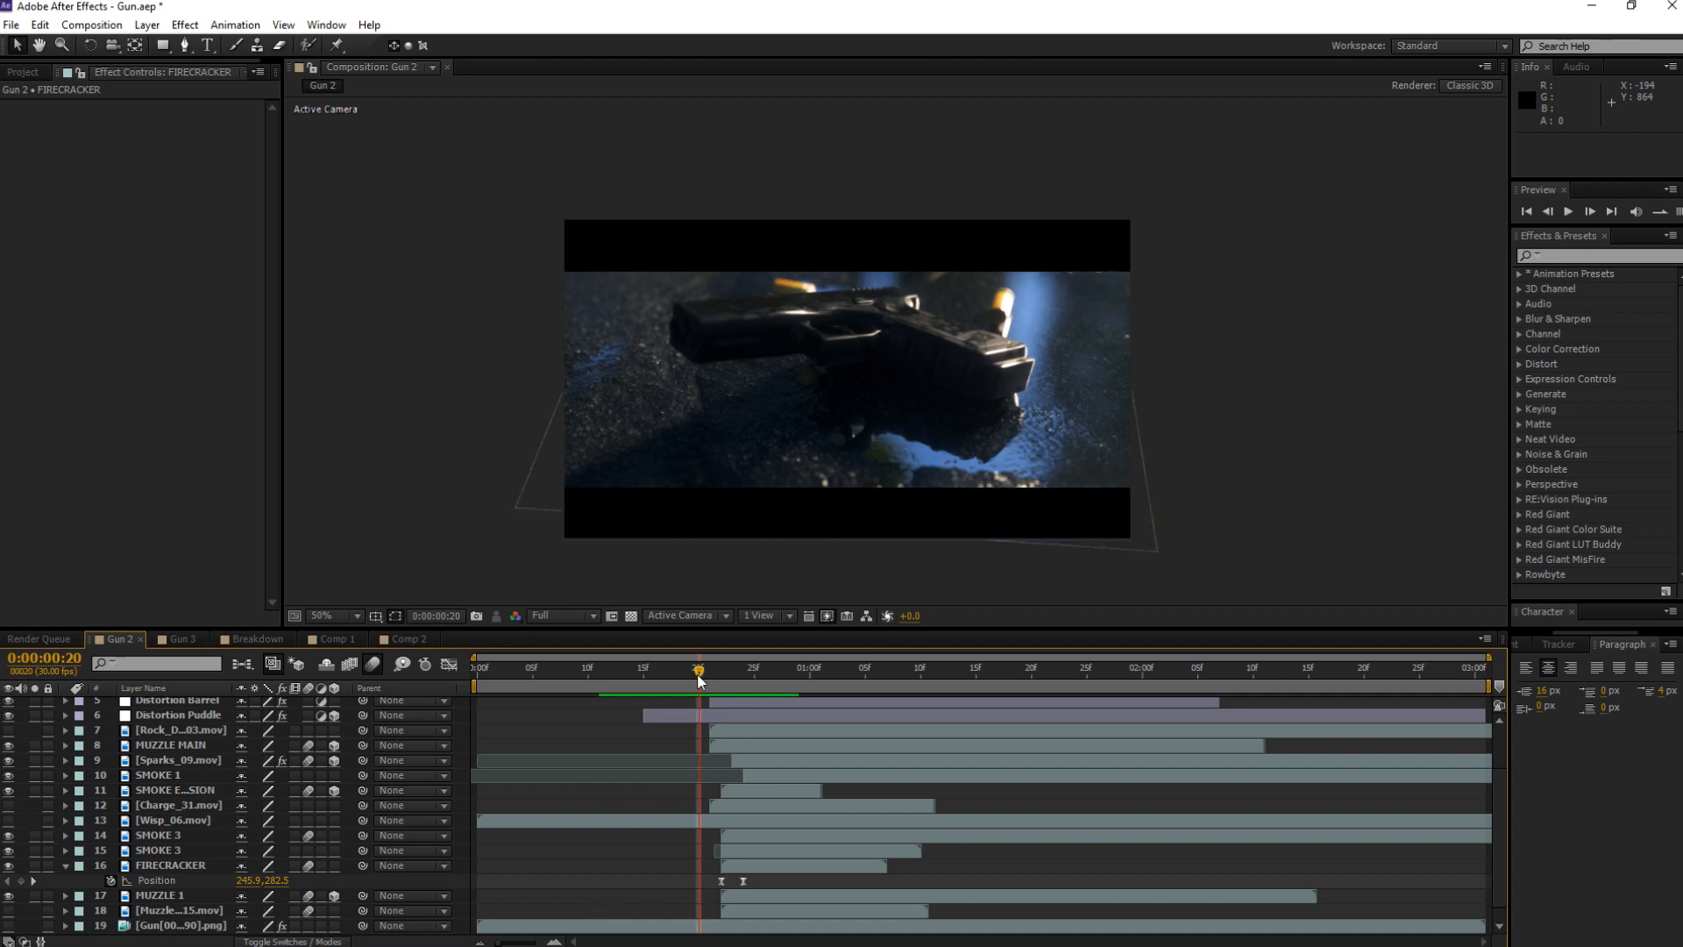
pyautogui.scroll(-2, 145, 772)
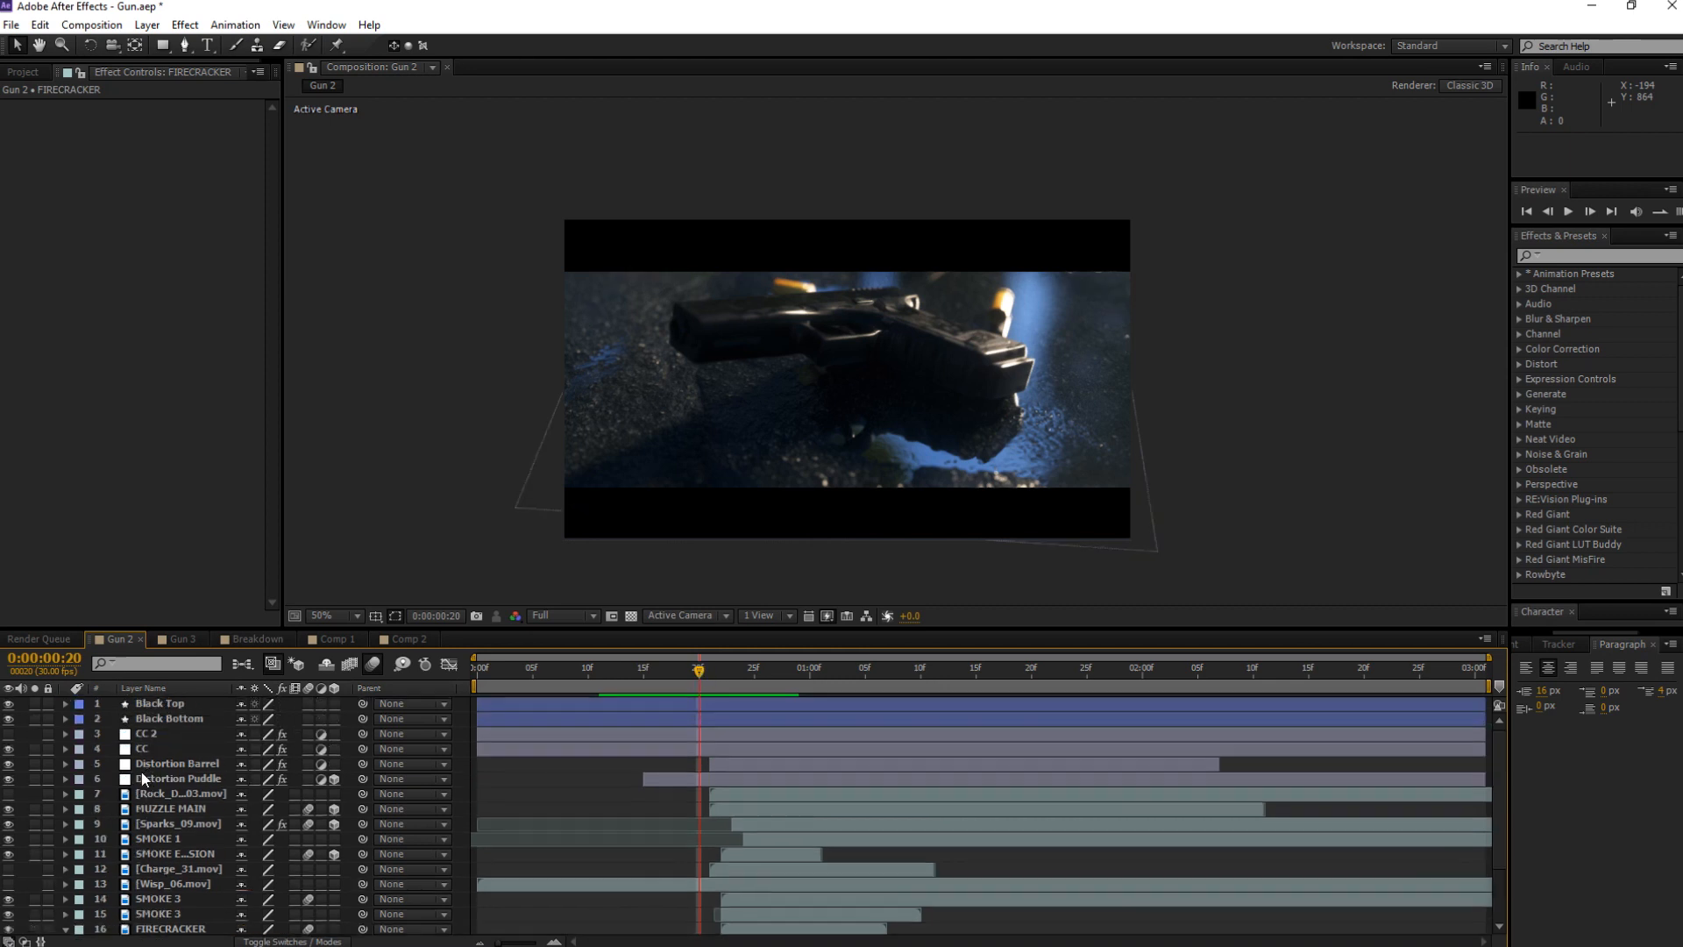
pyautogui.scroll(5, 245, 848)
pyautogui.moveTo(697, 672); pyautogui.dragTo(736, 682)
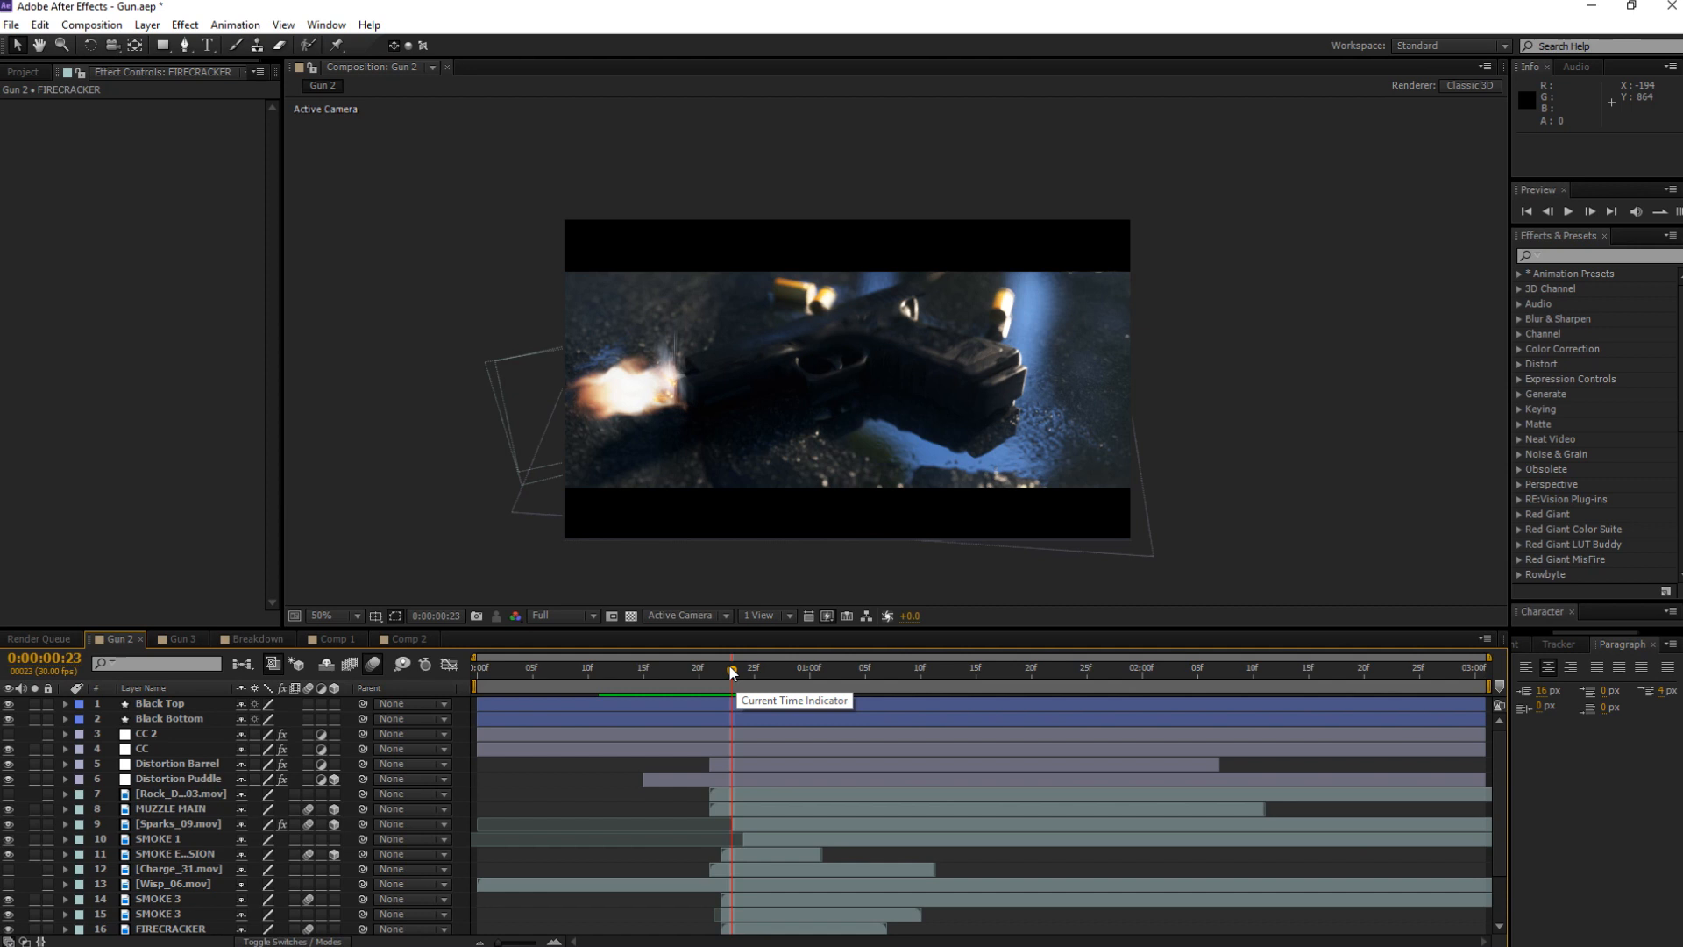
# - Open the Gun 3 composition and scrub between frame 23 and 0:00:01:04 to examine the gun and ejected shells
pyautogui.click(182, 638)
pyautogui.moveTo(738, 680); pyautogui.dragTo(823, 682)
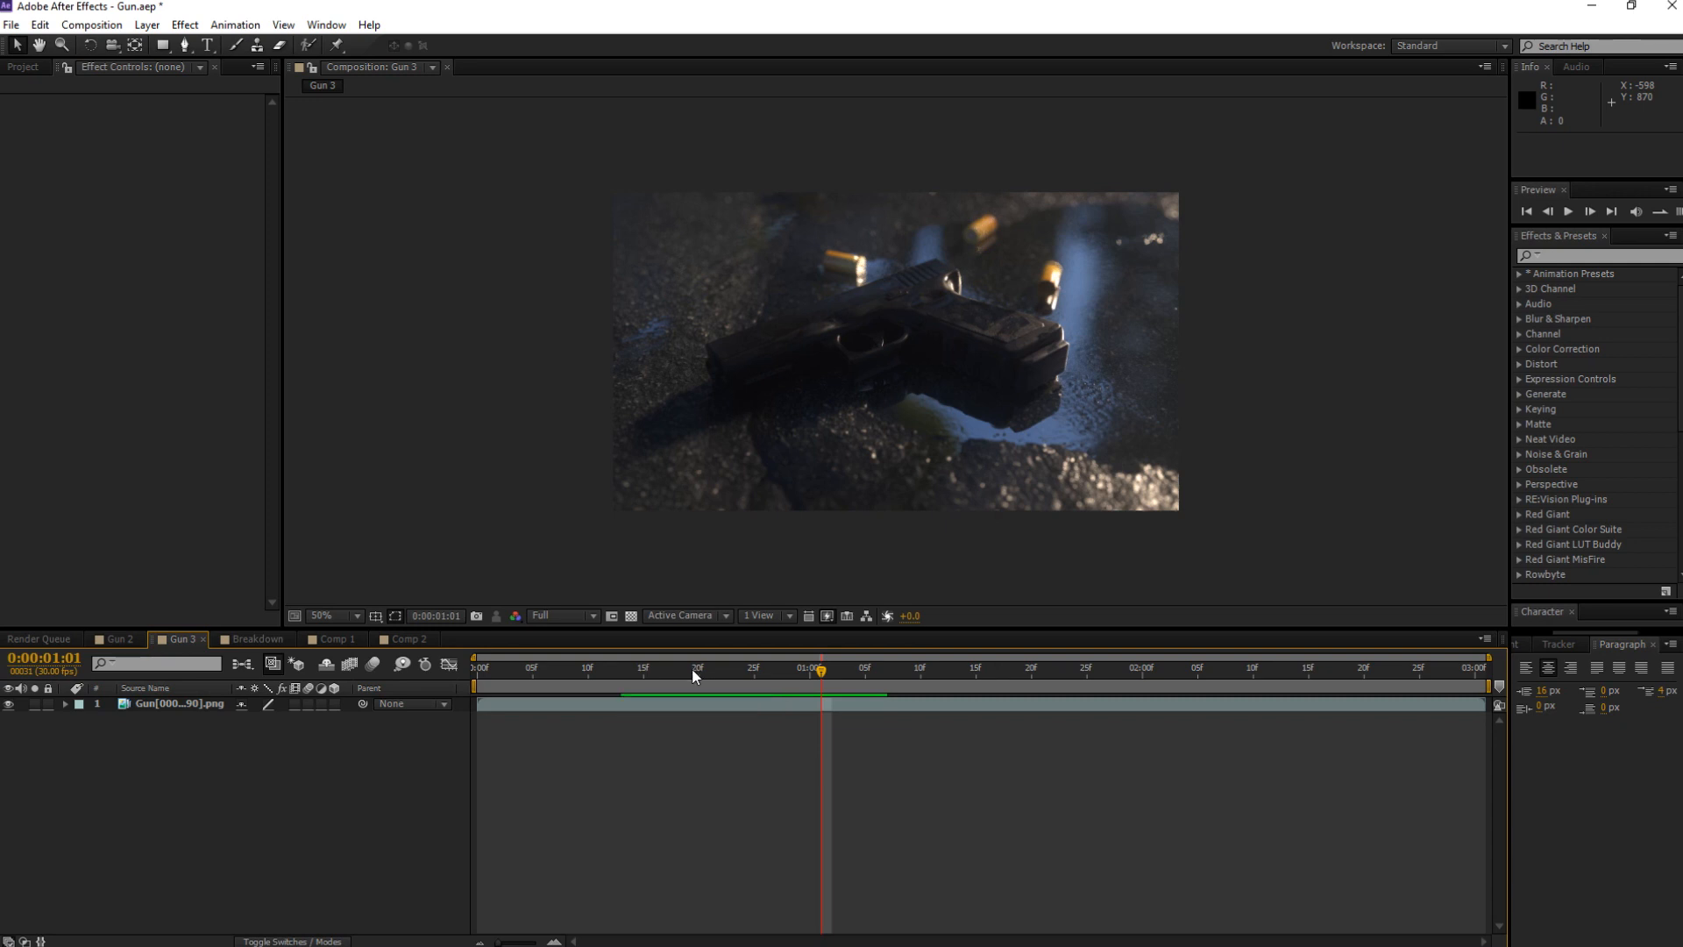
pyautogui.moveTo(806, 693); pyautogui.dragTo(727, 668)
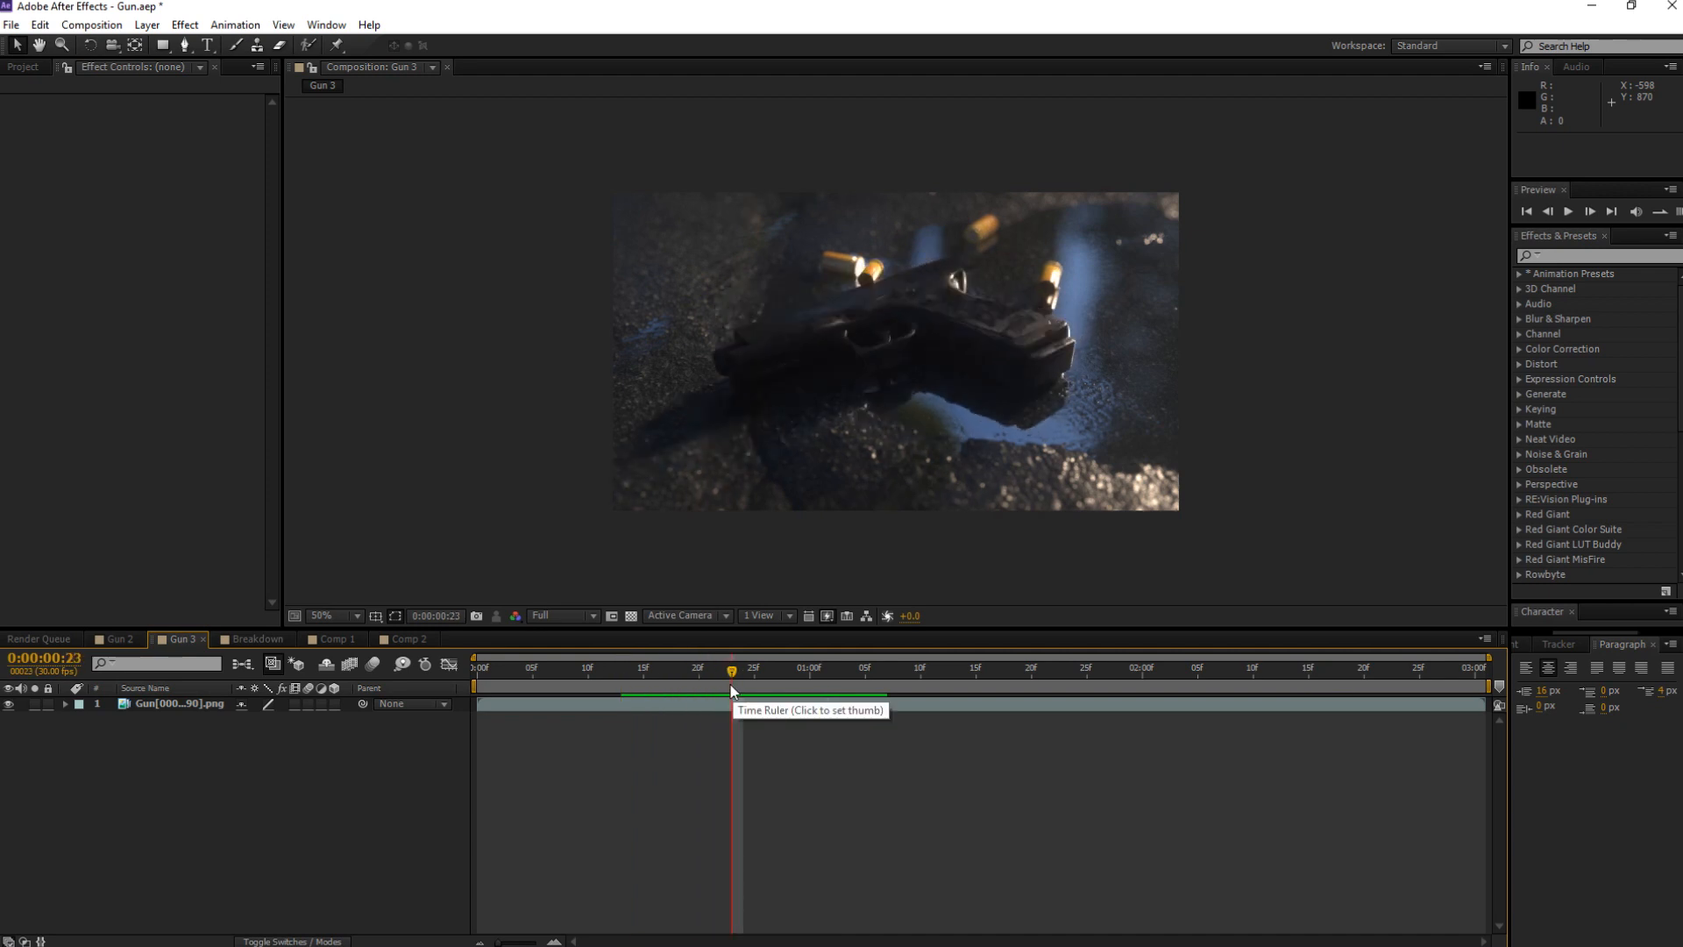
pyautogui.moveTo(727, 689); pyautogui.dragTo(796, 700)
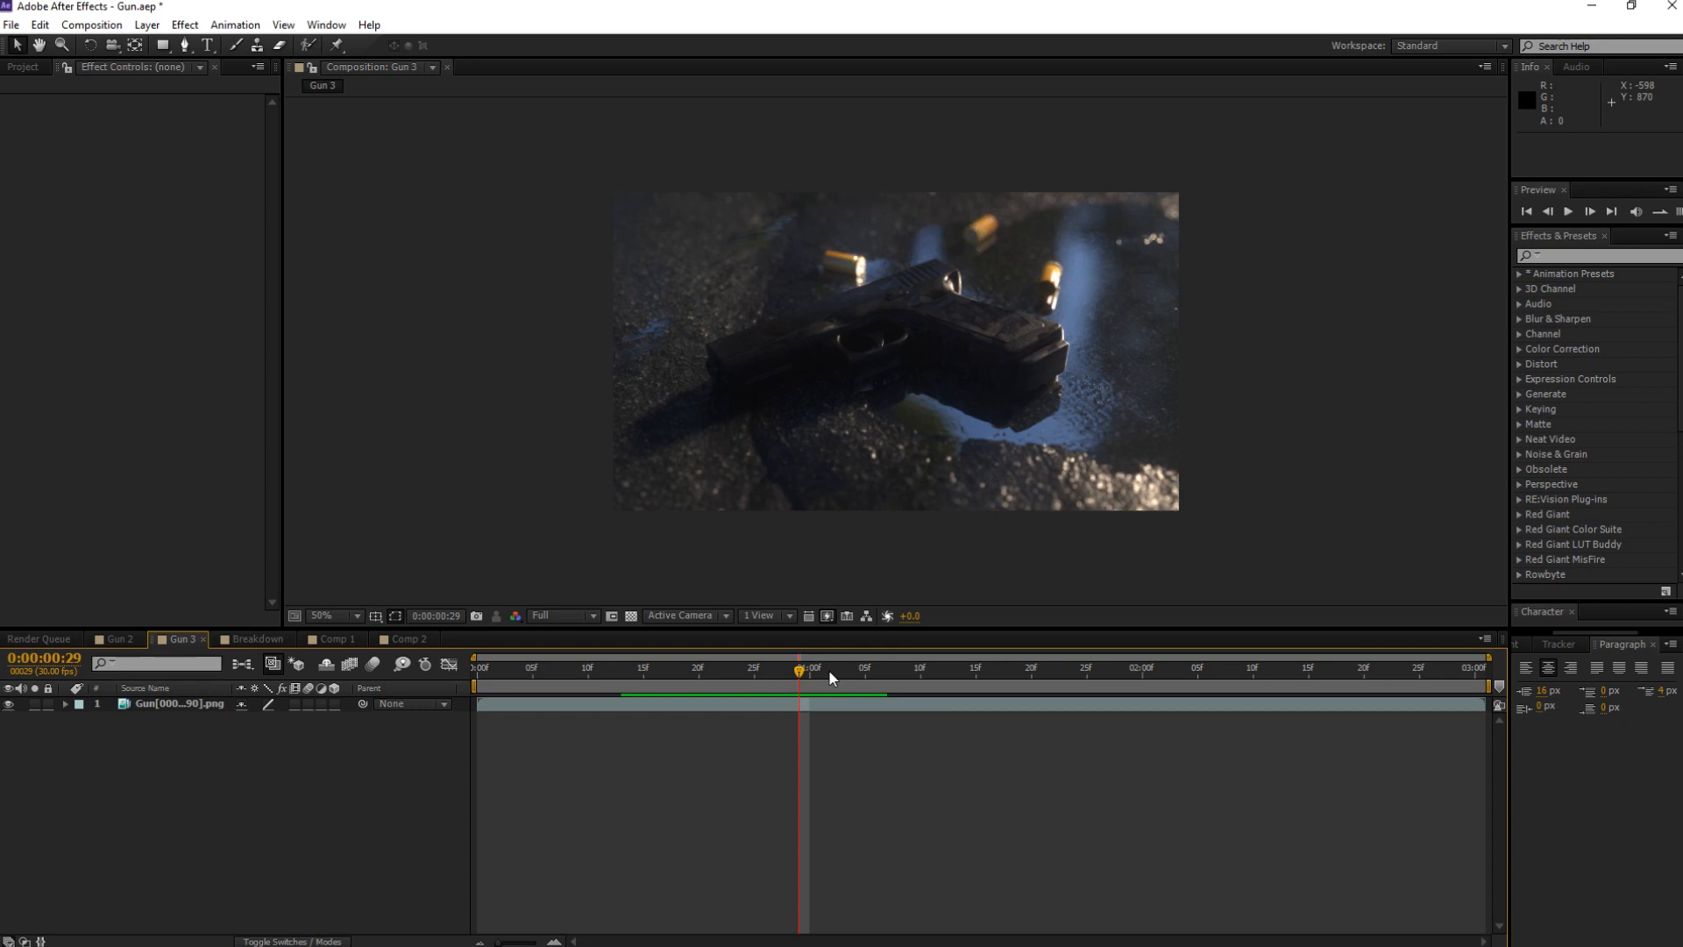
pyautogui.moveTo(793, 671); pyautogui.dragTo(829, 680)
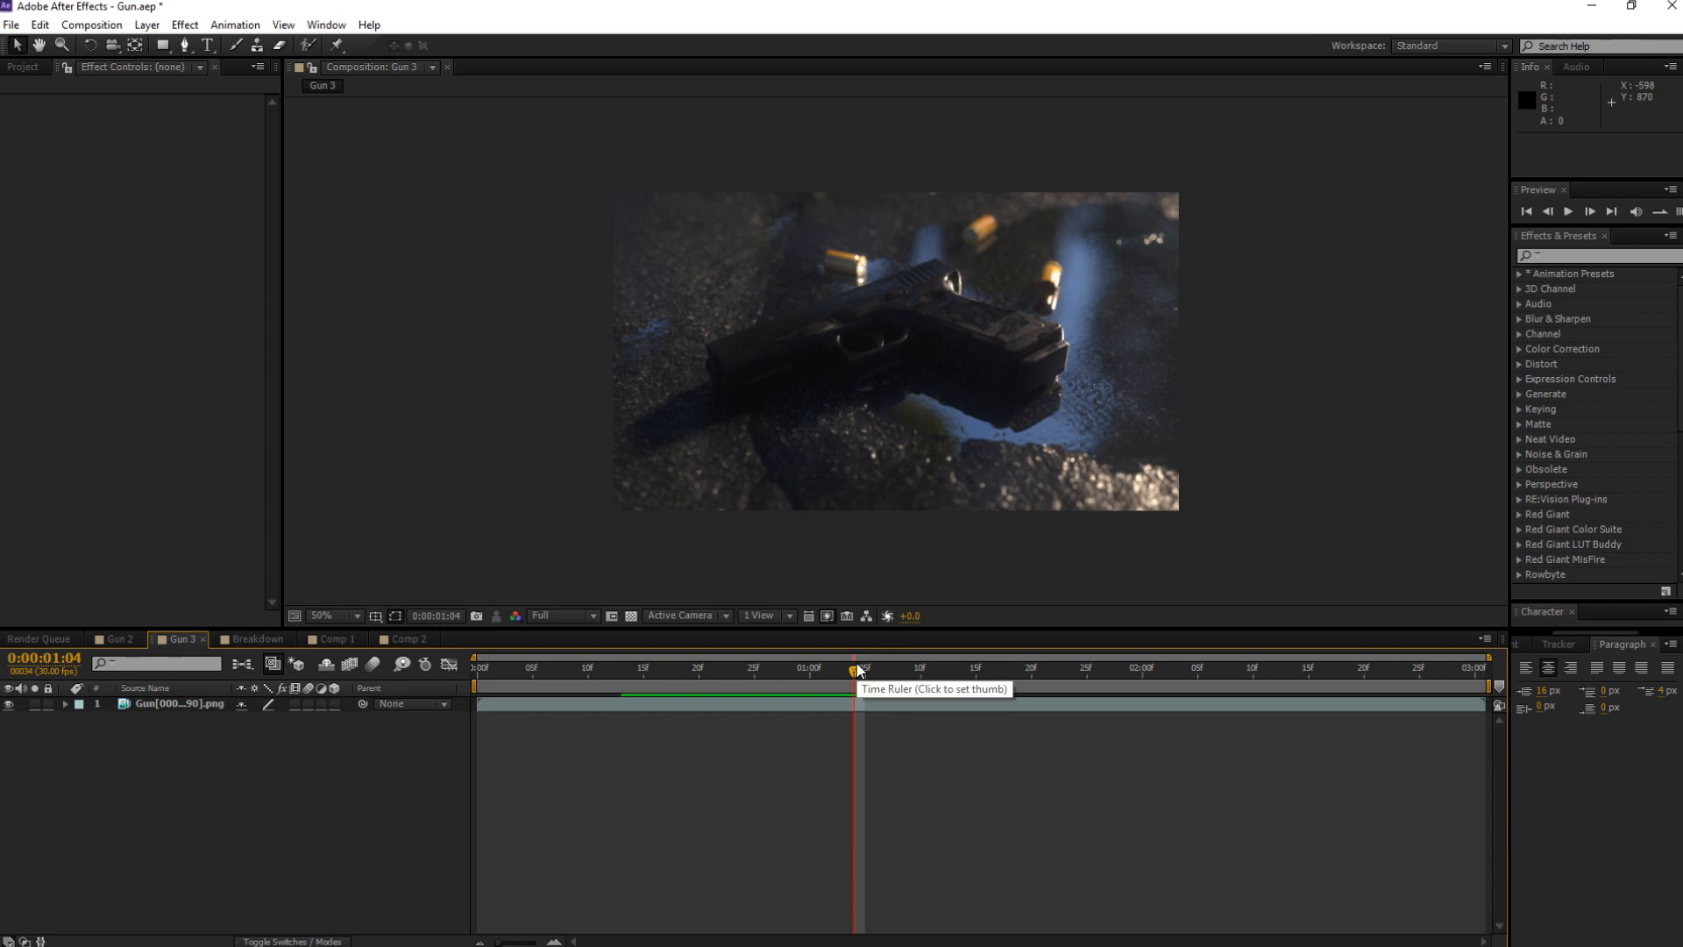
pyautogui.moveTo(858, 670); pyautogui.dragTo(768, 681)
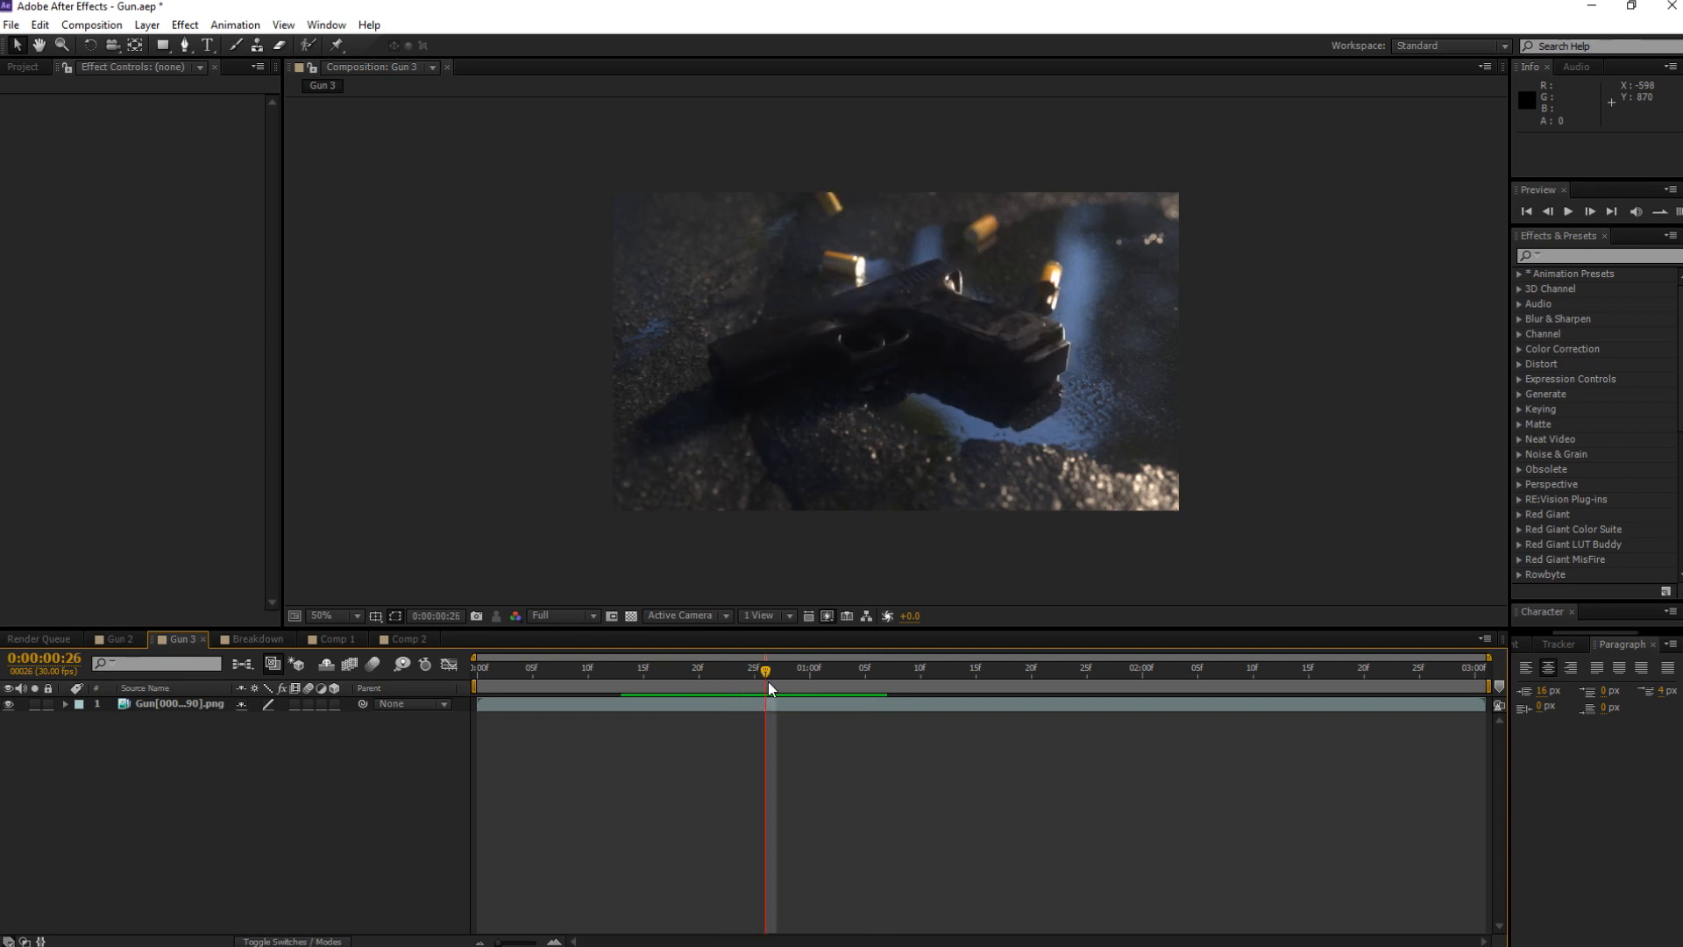
pyautogui.click(790, 372)
pyautogui.click(775, 534)
pyautogui.moveTo(765, 670); pyautogui.dragTo(754, 670)
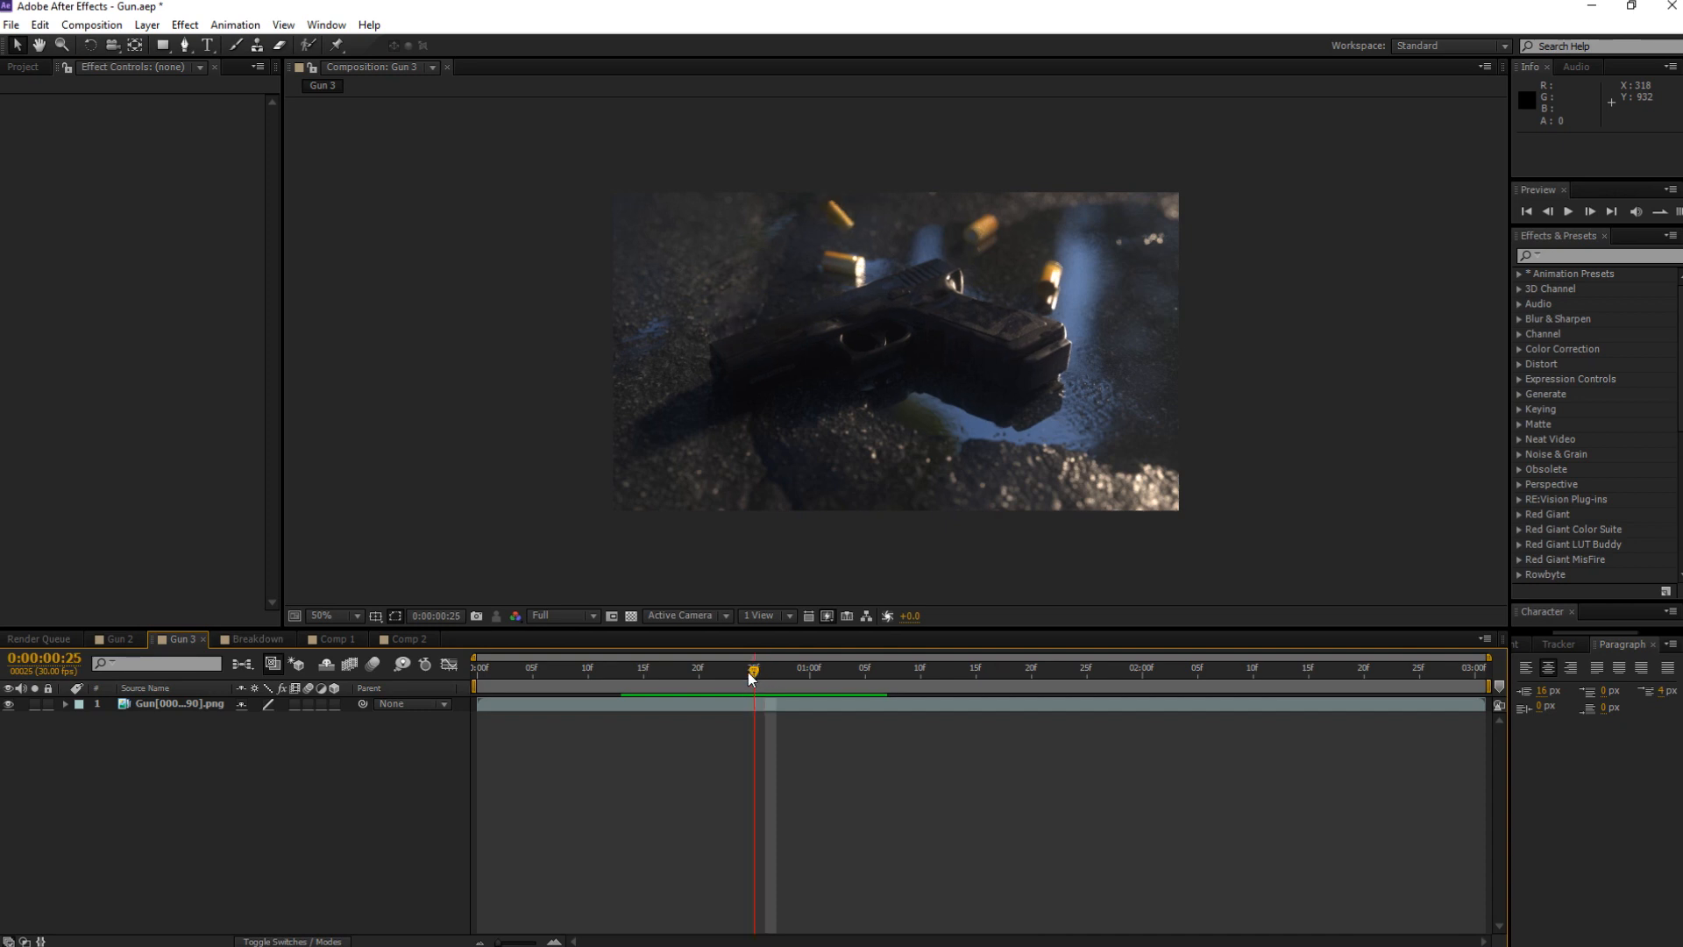